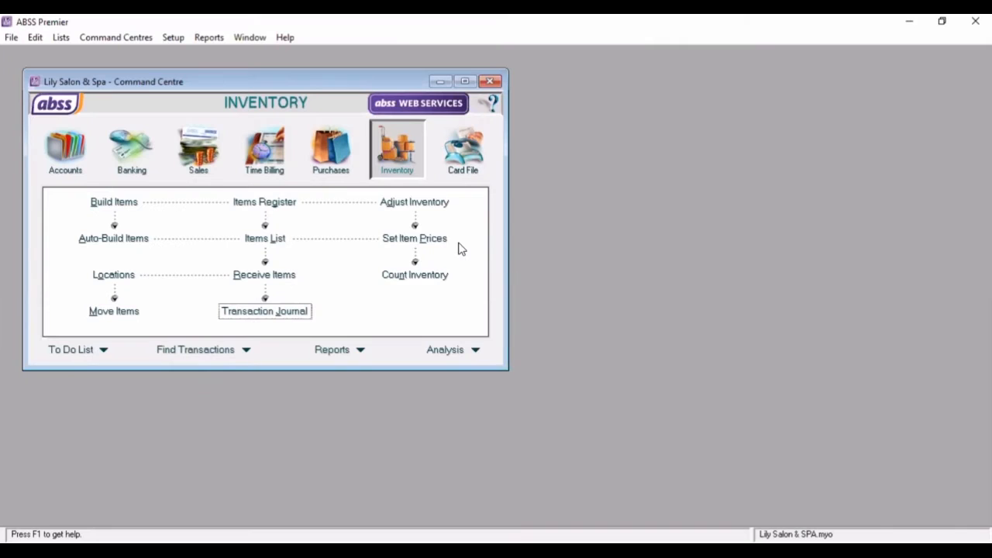
Start a new purchase bill with PT. Intel as the supplier
{"action": "left_click", "coordinate": [322, 163]}
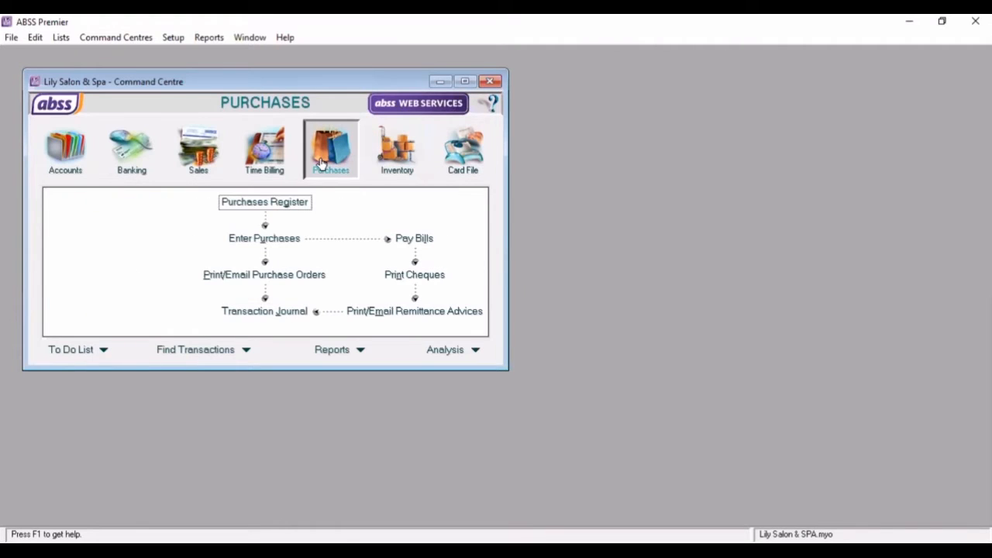
{"action": "left_click", "coordinate": [272, 239]}
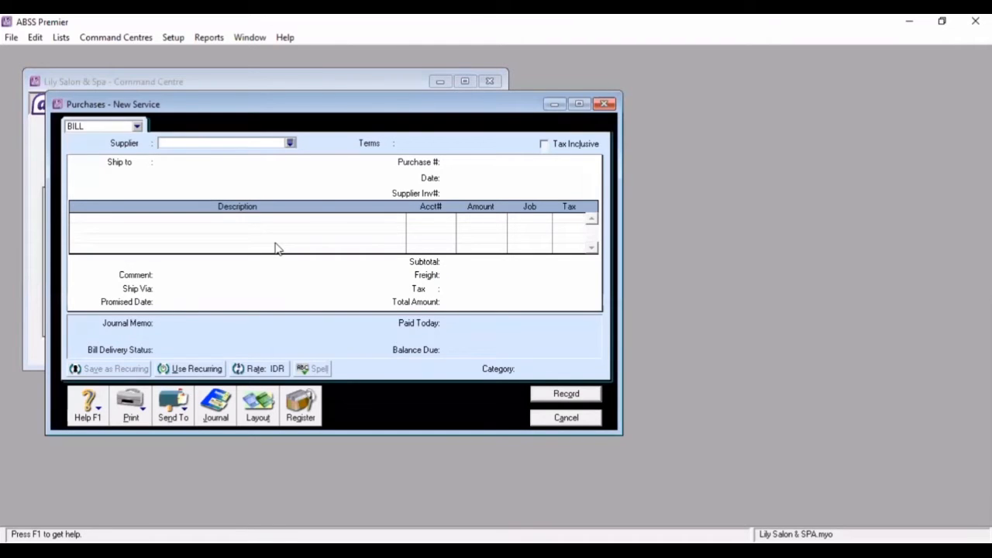
{"action": "left_click", "coordinate": [290, 145]}
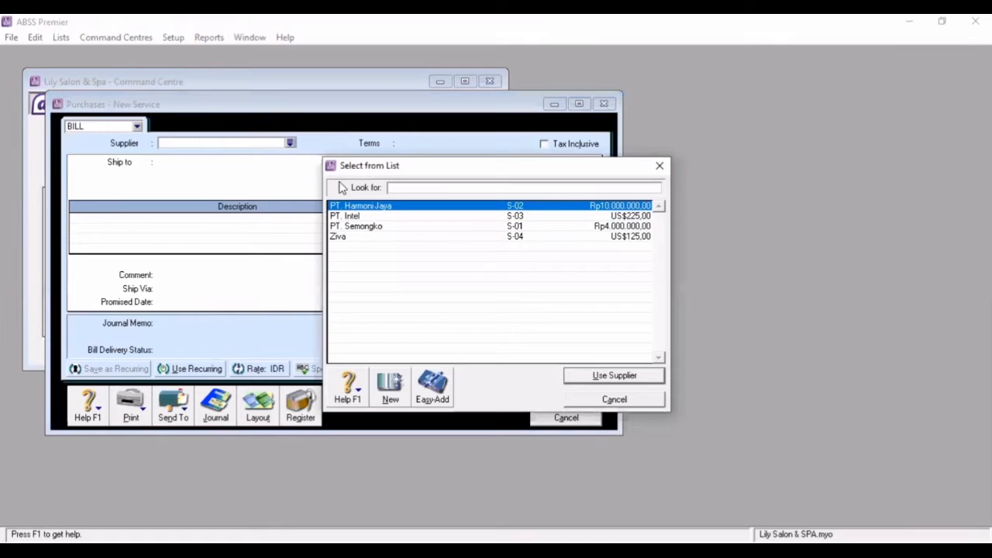
{"action": "left_click", "coordinate": [361, 218]}
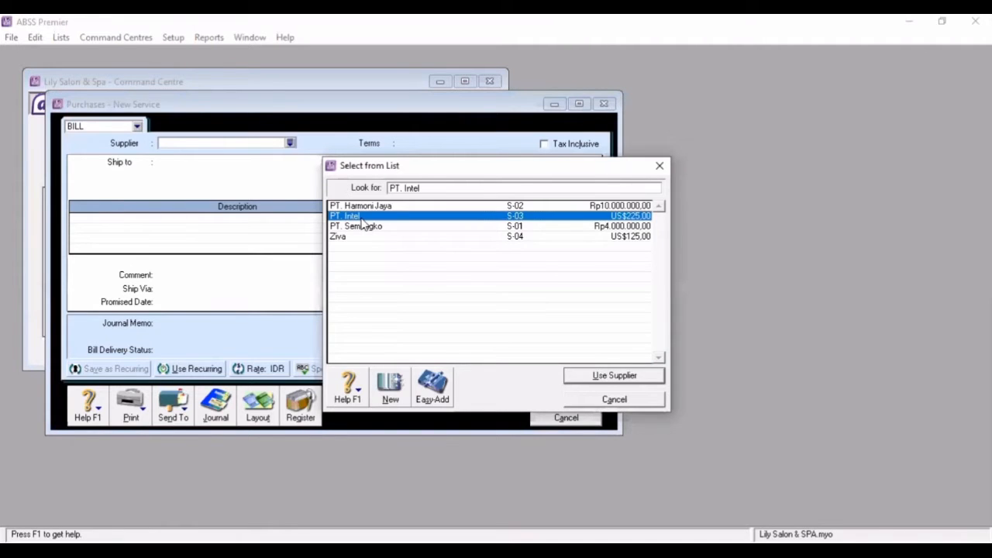
{"action": "double_click", "coordinate": [362, 222]}
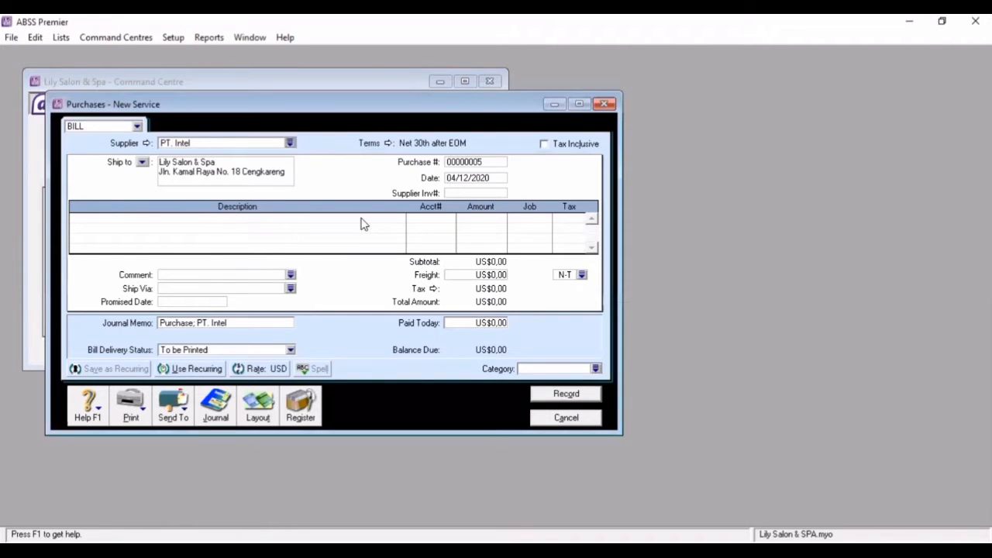
Set the bill's credit terms so that payment is due C.O.D
{"action": "left_click", "coordinate": [390, 146]}
{"action": "left_click", "coordinate": [628, 195]}
{"action": "left_click", "coordinate": [597, 208]}
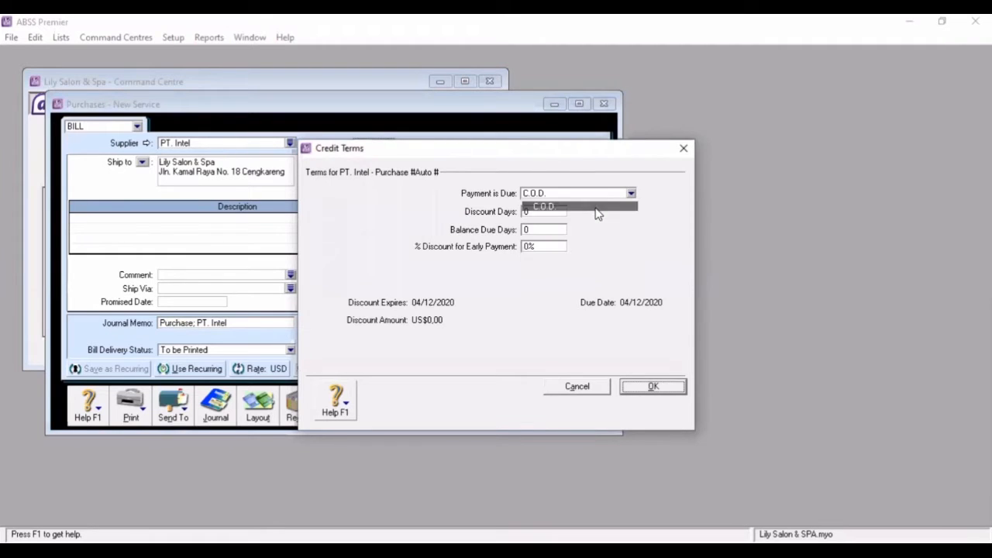
{"action": "left_click", "coordinate": [655, 385]}
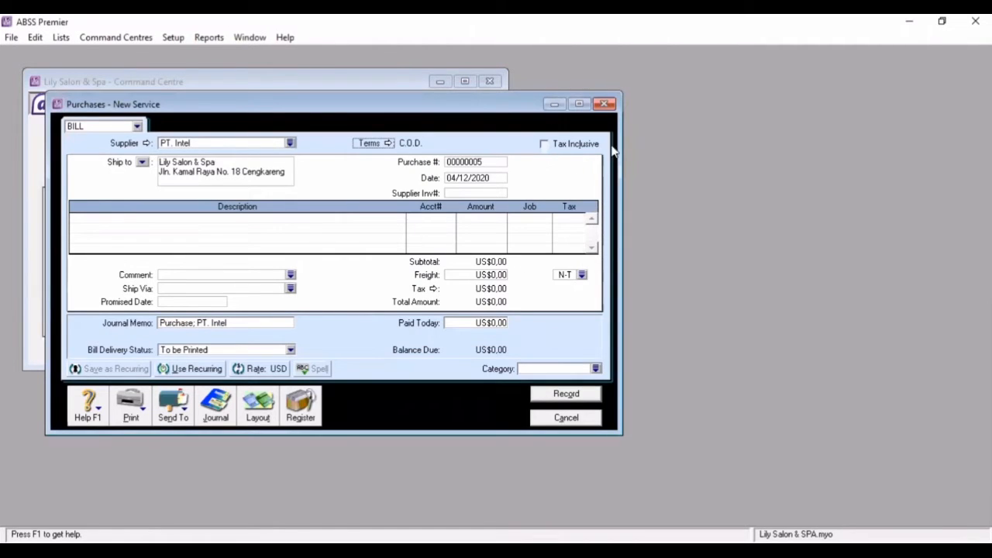
Enter the purchase number of the cash receipt and set the bill date to 05/01/2020
{"action": "left_click", "coordinate": [497, 164]}
{"action": "type", "text": "NB"}
{"action": "key", "text": "BackSpace"}
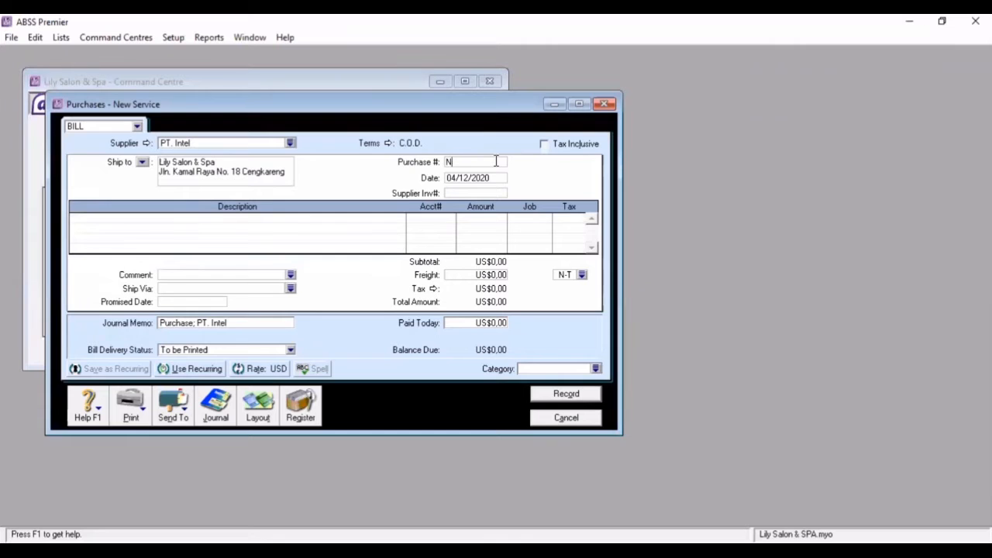
{"action": "type", "text": "K-01"}
{"action": "left_click", "coordinate": [490, 179]}
{"action": "type", "text": "05/01/2020"}
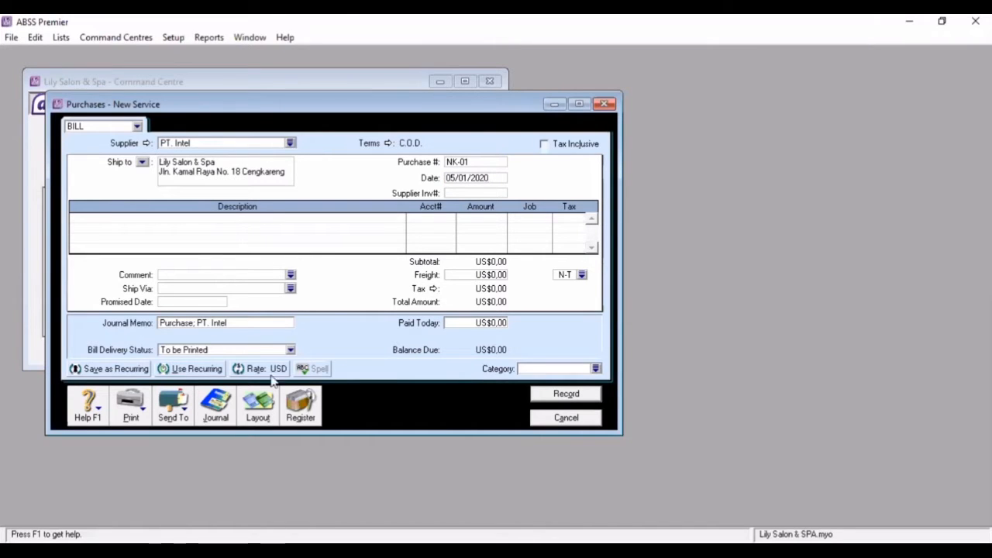
Change the purchase layout to Item and set the date to 05/01/2020 again
{"action": "left_click", "coordinate": [261, 398]}
{"action": "left_click", "coordinate": [371, 272]}
{"action": "left_click", "coordinate": [599, 365]}
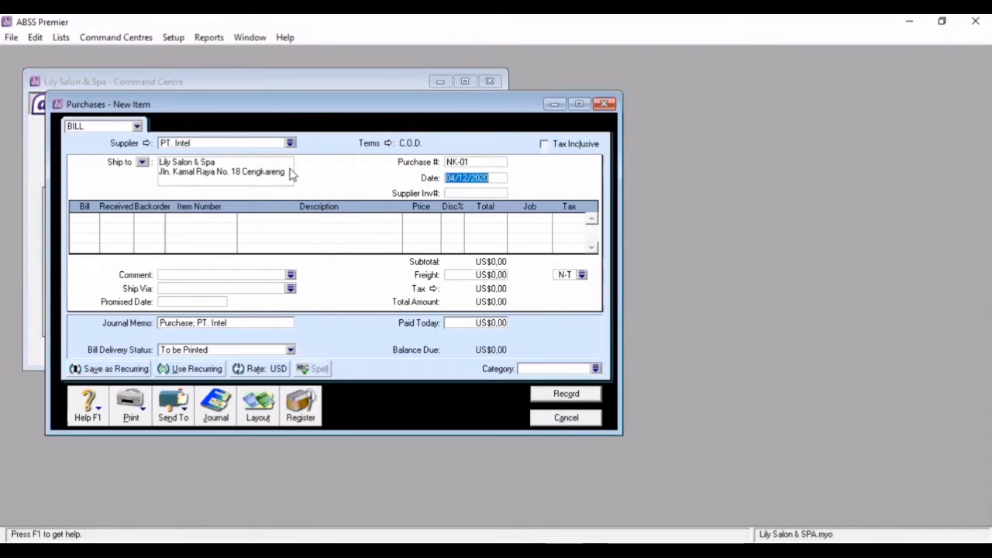
{"action": "type", "text": "05/01/2020"}
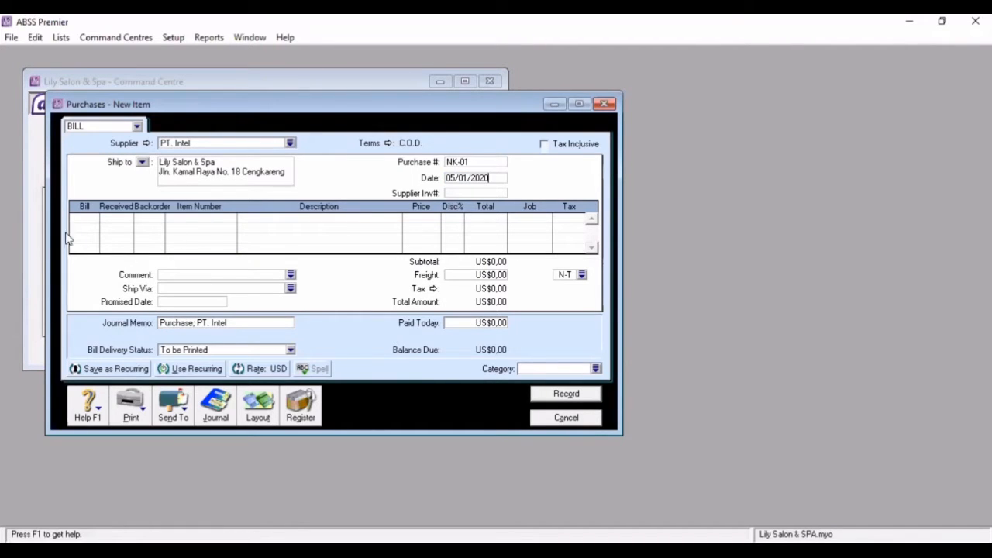
Add 100 units of item P006 Face Mask Diamond on the first bill line
{"action": "left_click", "coordinate": [82, 219]}
{"action": "type", "text": "100"}
{"action": "key", "text": "Tab"}
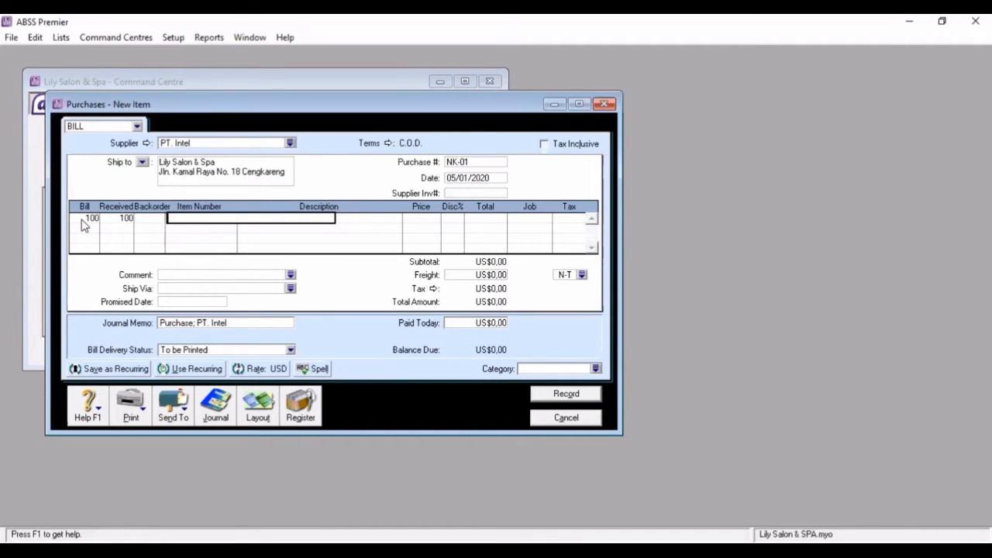
{"action": "key", "text": "Tab"}
{"action": "left_click", "coordinate": [350, 259]}
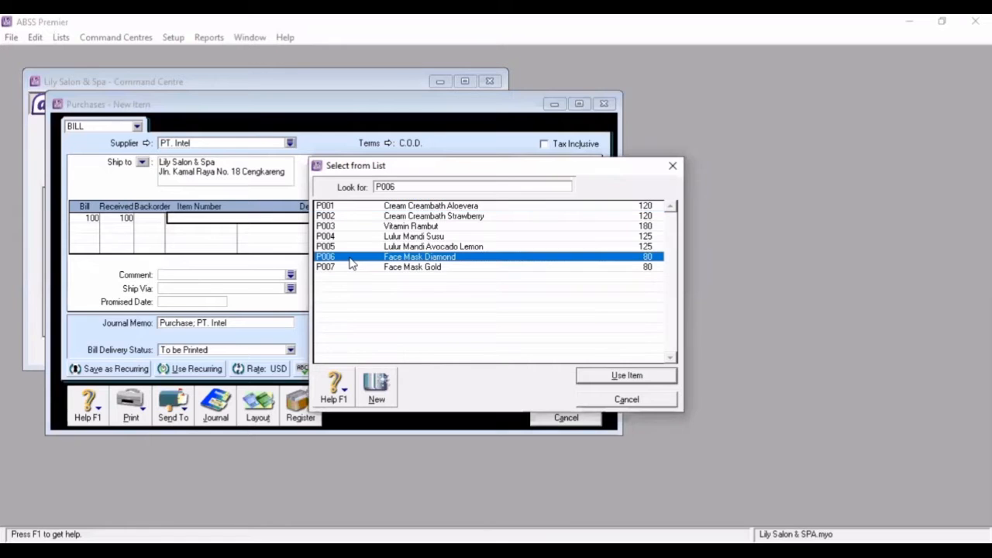
{"action": "double_click", "coordinate": [351, 260]}
{"action": "key", "text": "Tab"}
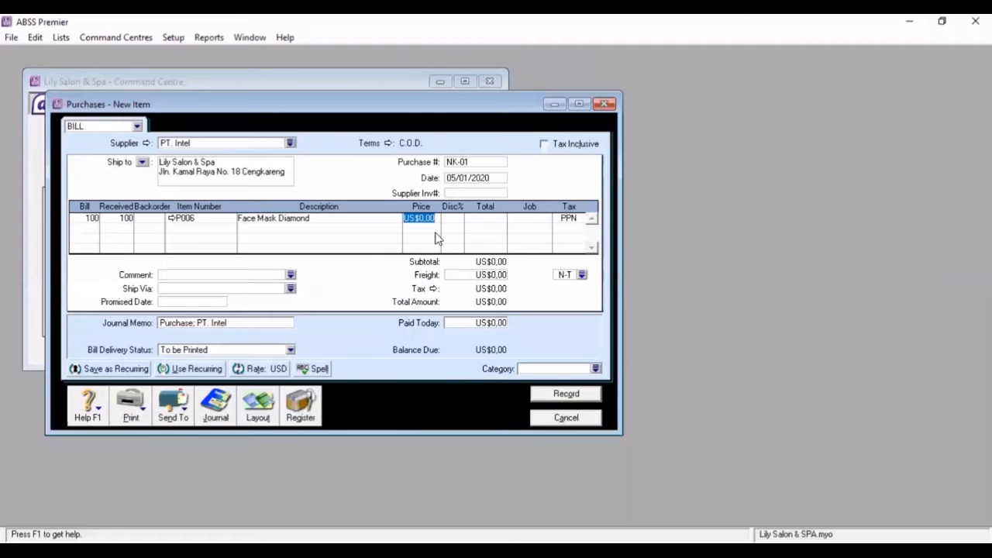
Set the Face Mask Diamond price to US$2 and assign the line to job P (Produk)
{"action": "type", "text": "2"}
{"action": "key", "text": "Tab"}
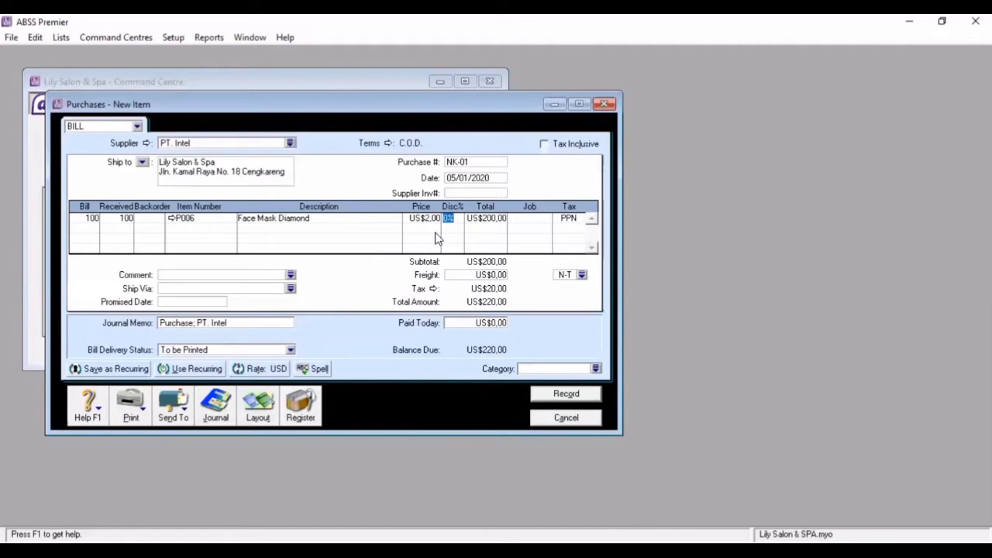
{"action": "key", "text": "Tab"}
{"action": "left_click", "coordinate": [538, 218]}
{"action": "left_click", "coordinate": [546, 219]}
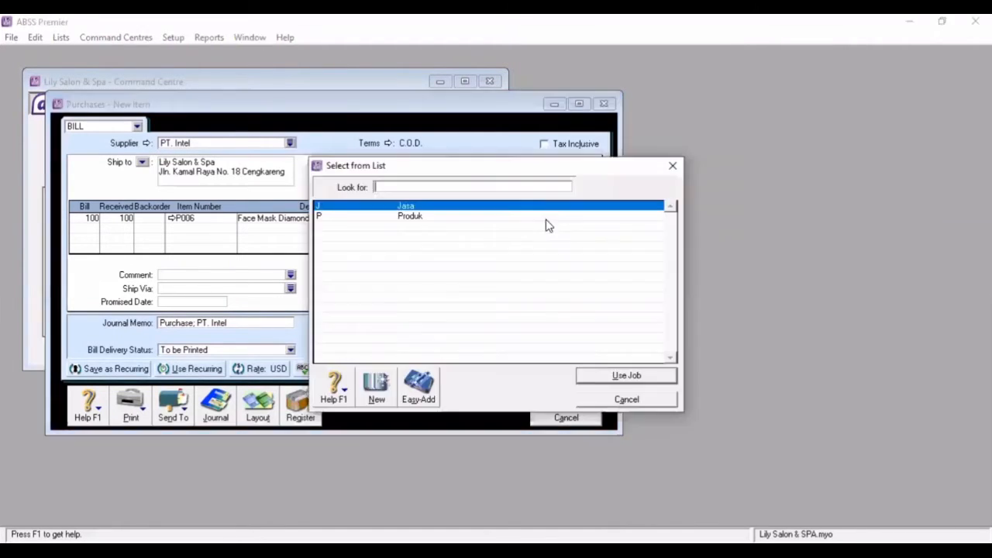
{"action": "type", "text": "P"}
{"action": "double_click", "coordinate": [496, 217]}
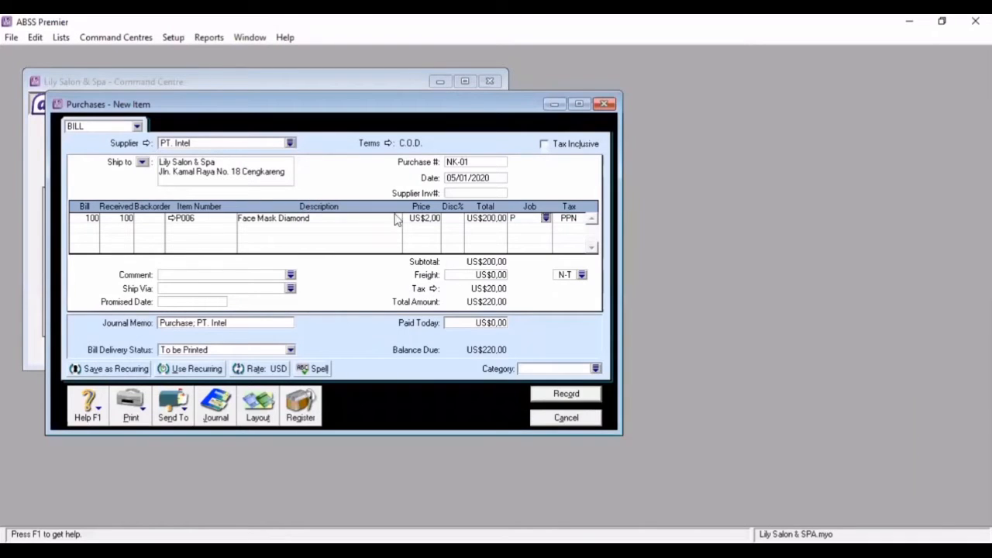
Add 100 units of item P007 Face Mask Gold on the second bill line
{"action": "left_click", "coordinate": [96, 228]}
{"action": "type", "text": "100"}
{"action": "key", "text": "Tab"}
{"action": "key", "text": "Tab"}
{"action": "key", "text": "Tab"}
{"action": "key", "text": "Tab"}
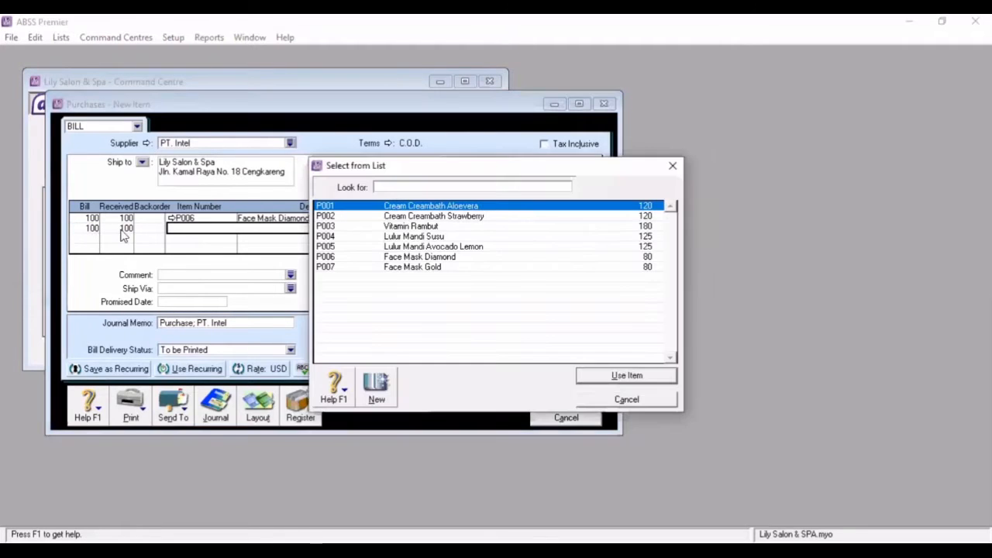
{"action": "left_click", "coordinate": [337, 267]}
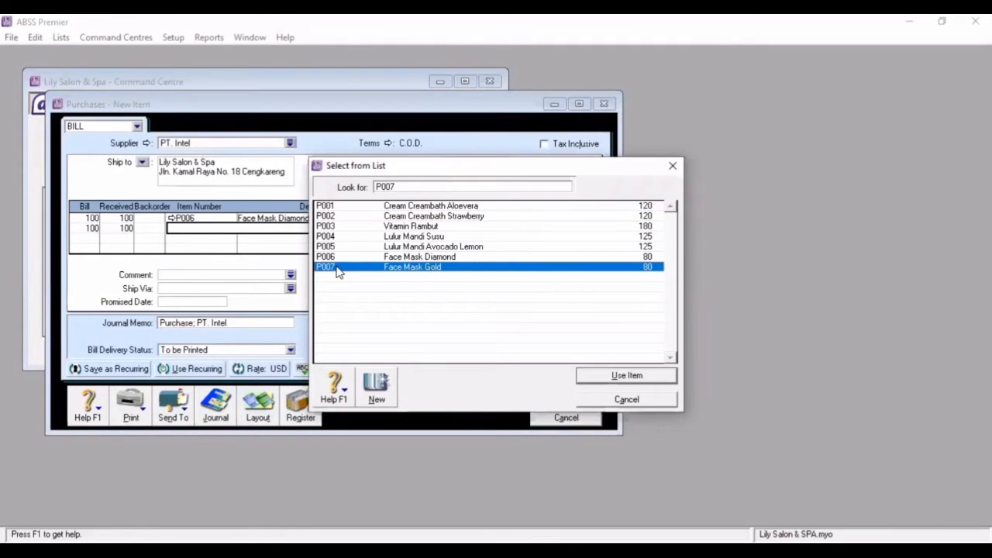
{"action": "double_click", "coordinate": [337, 267]}
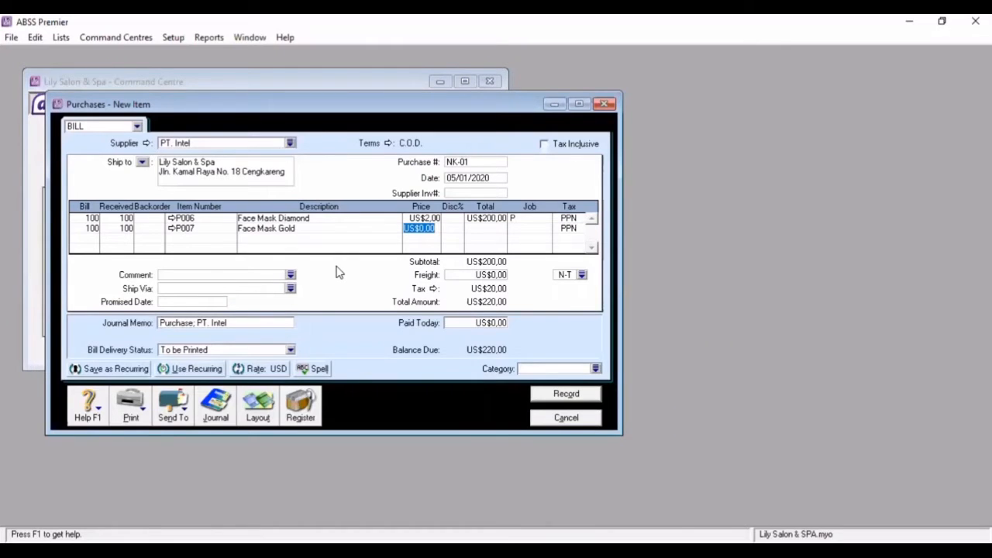
Set the Face Mask Gold price to US$1 and assign the line to job P
{"action": "type", "text": "1"}
{"action": "key", "text": "Tab"}
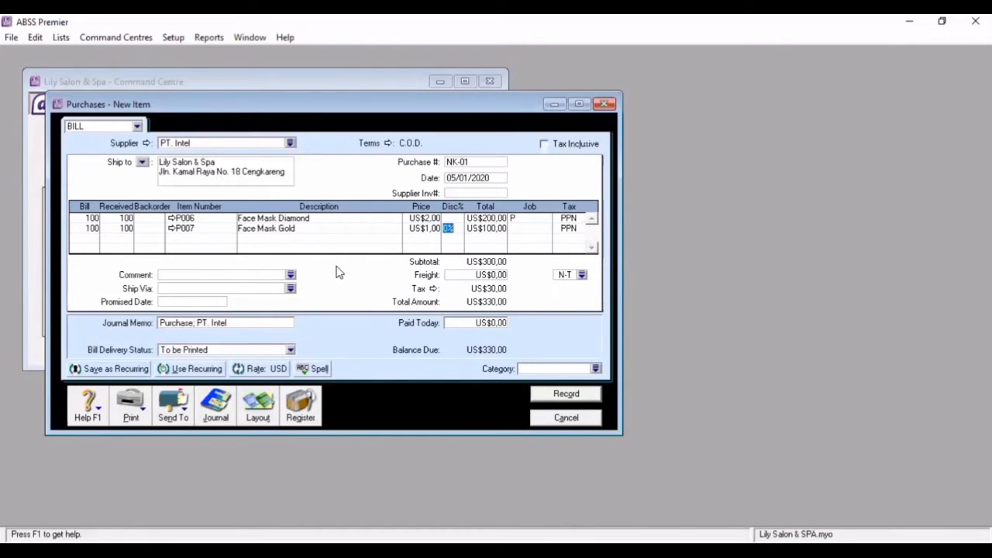
{"action": "left_click", "coordinate": [543, 231]}
{"action": "left_click", "coordinate": [546, 228]}
{"action": "type", "text": "P"}
{"action": "key", "text": "Return"}
Enter US$330 as the amount paid today and assign category O to the bill
{"action": "left_click", "coordinate": [472, 322]}
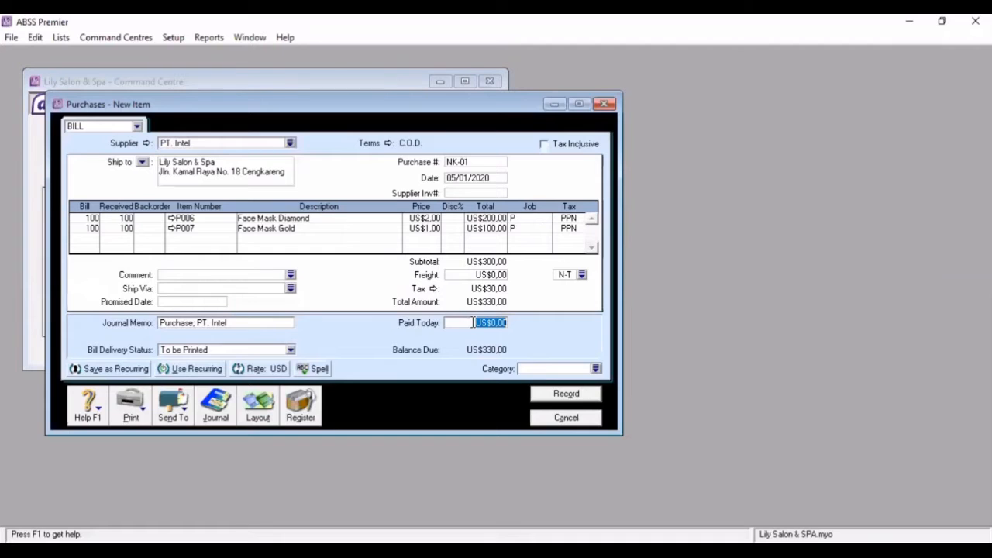
{"action": "type", "text": "330"}
{"action": "key", "text": "Tab"}
{"action": "left_click", "coordinate": [596, 370]}
{"action": "left_click", "coordinate": [478, 217]}
{"action": "key", "text": "Return"}
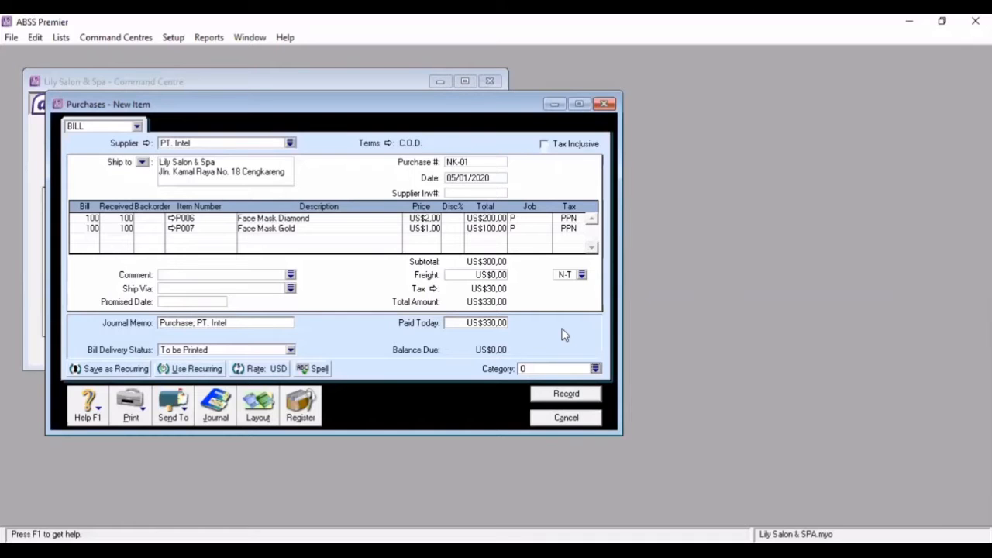
Check the transaction recap for the bill, and record the purchase with its cheque payment
{"action": "key", "text": "ctrl+r"}
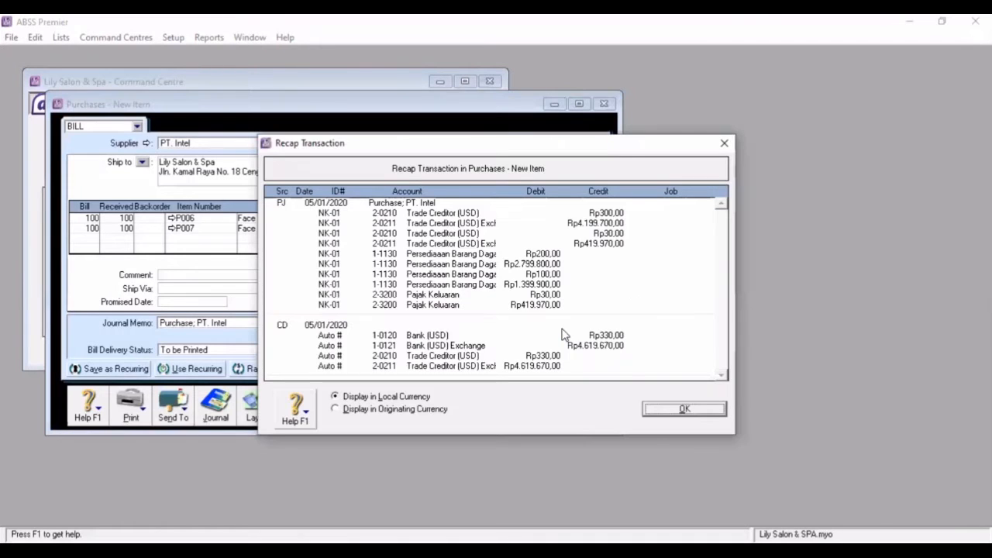
{"action": "left_click", "coordinate": [695, 413]}
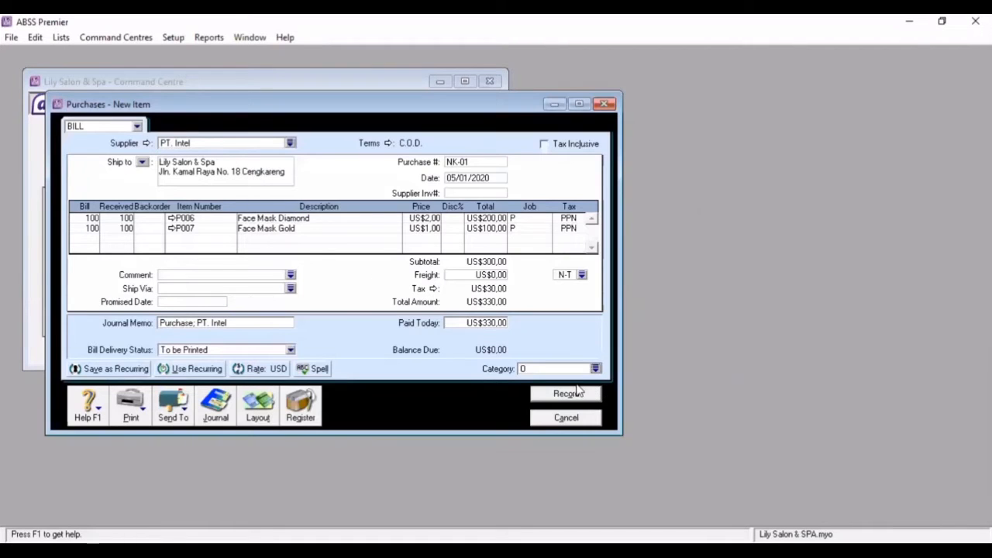
{"action": "left_click", "coordinate": [581, 393]}
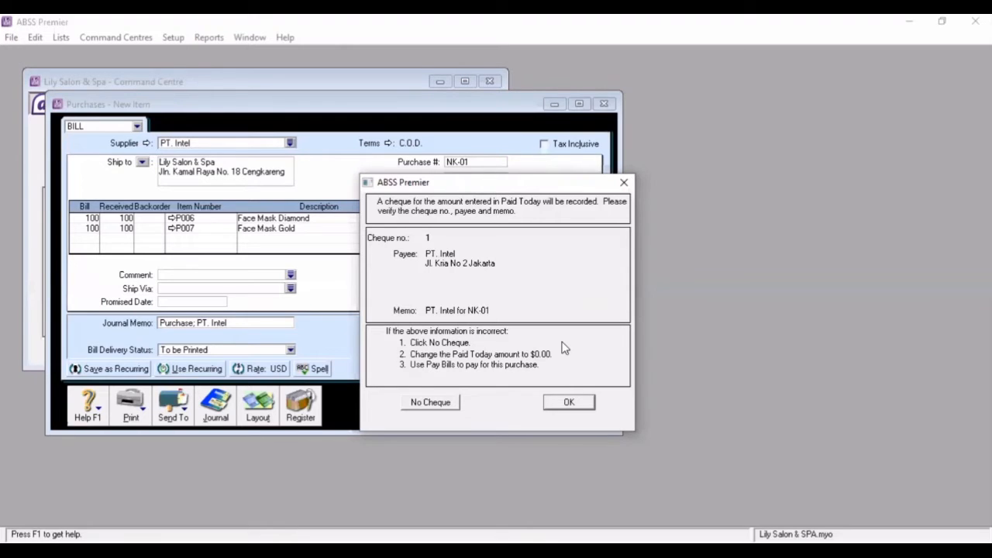
{"action": "left_click", "coordinate": [566, 403]}
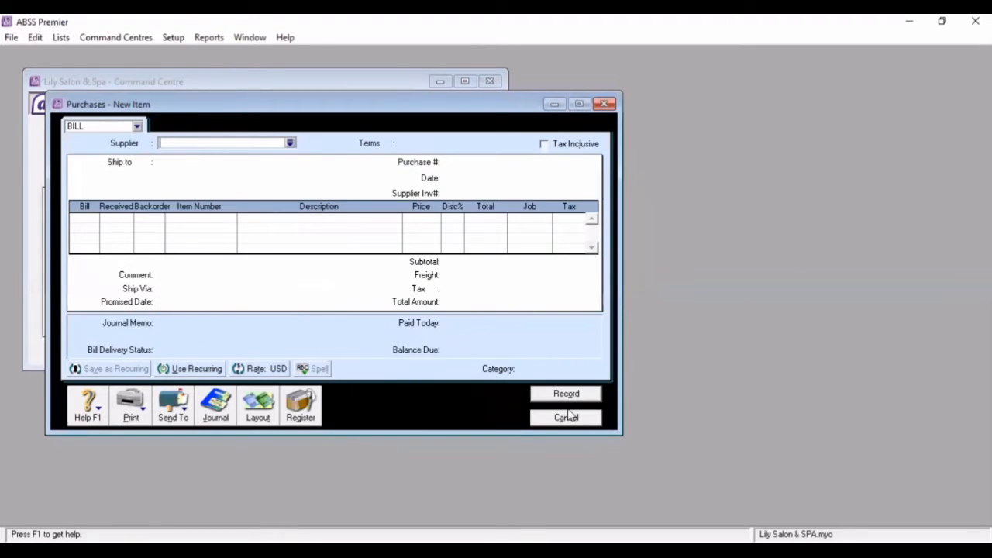
{"action": "left_click", "coordinate": [568, 417]}
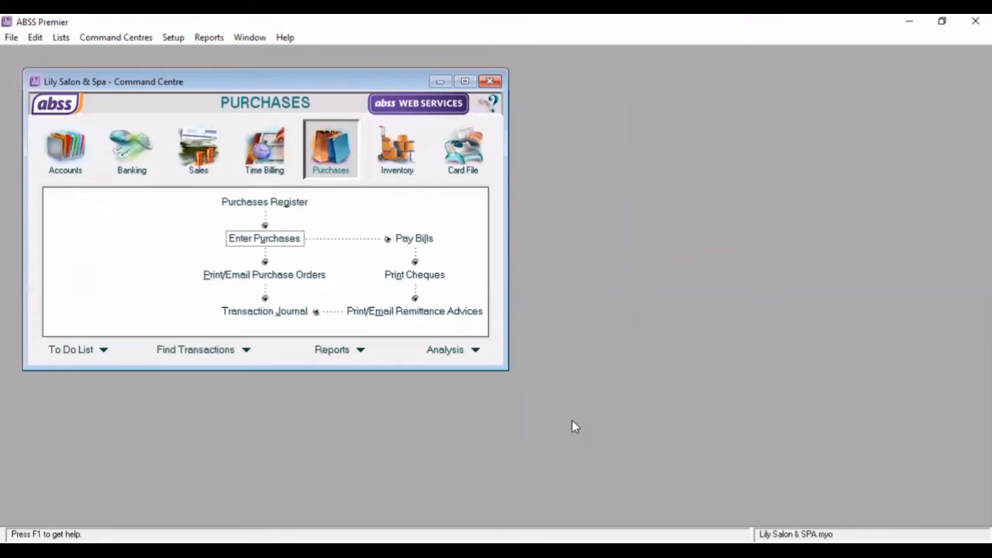
Review the recorded PT. Intel entries in the Transaction Journal under Purchases and Disbursements
{"action": "left_click", "coordinate": [280, 317]}
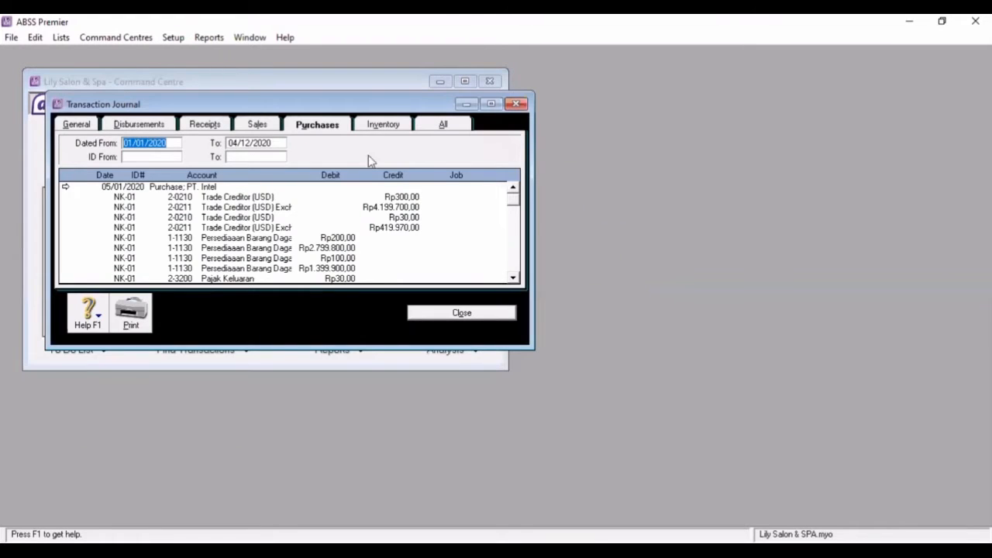
{"action": "left_click", "coordinate": [491, 104]}
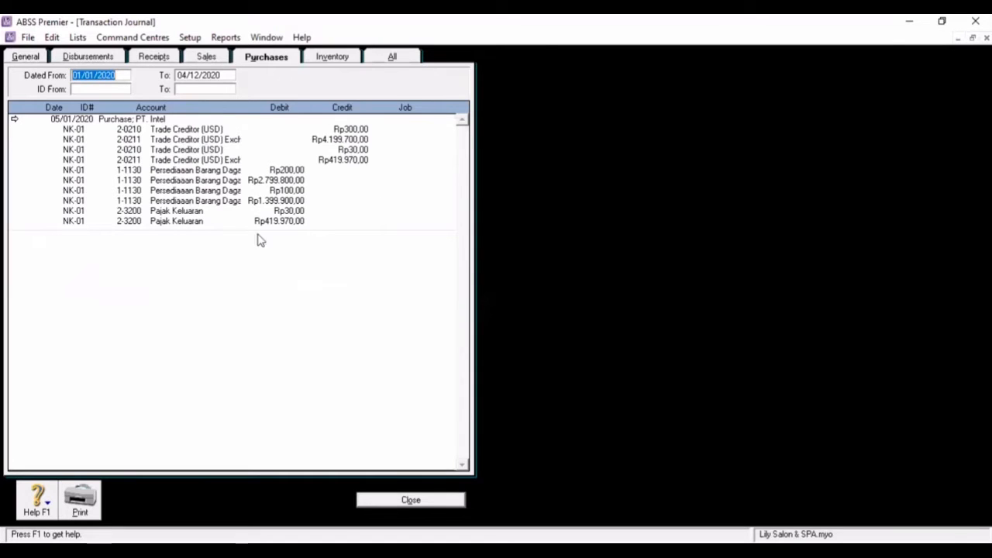
{"action": "left_click", "coordinate": [108, 58]}
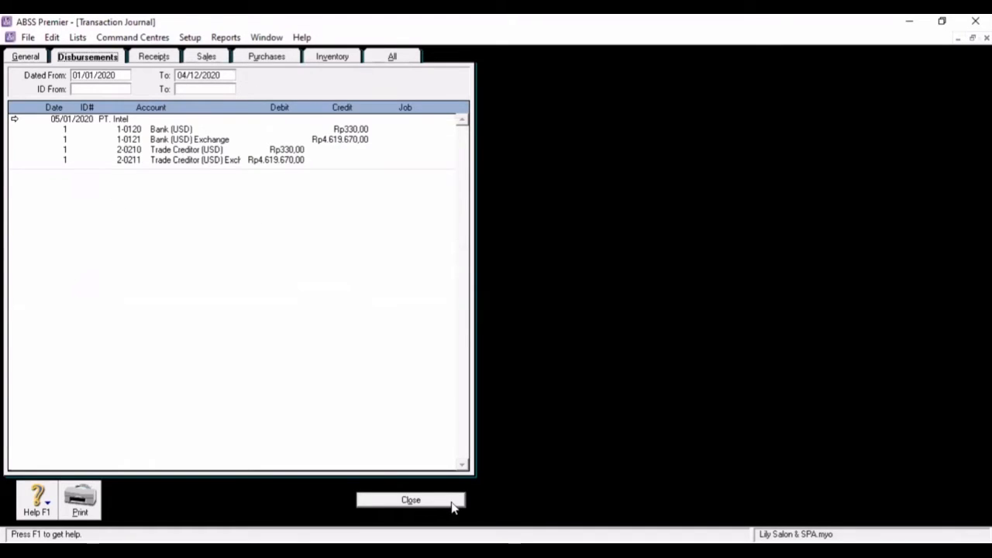
{"action": "left_click", "coordinate": [411, 500]}
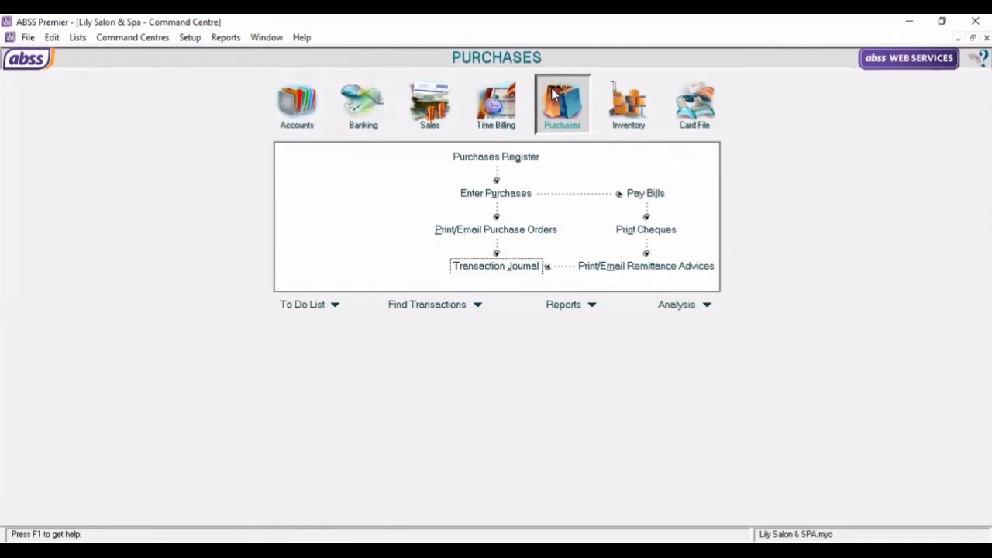
Consult the next source document in Photos, and start a new purchase bill for supplier PT. Semongko in ABSS Premier
{"action": "key", "text": "alt+Tab"}
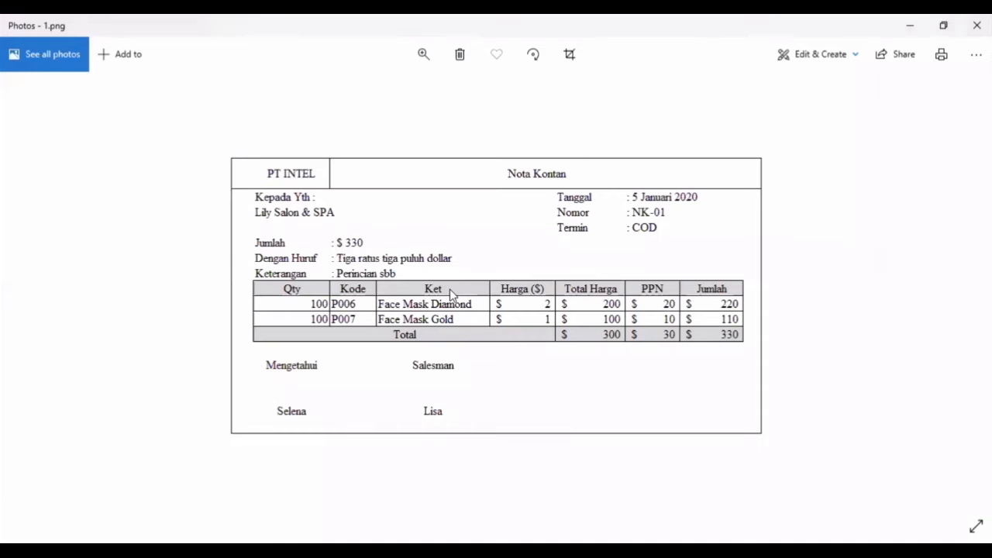
{"action": "key", "text": "Right"}
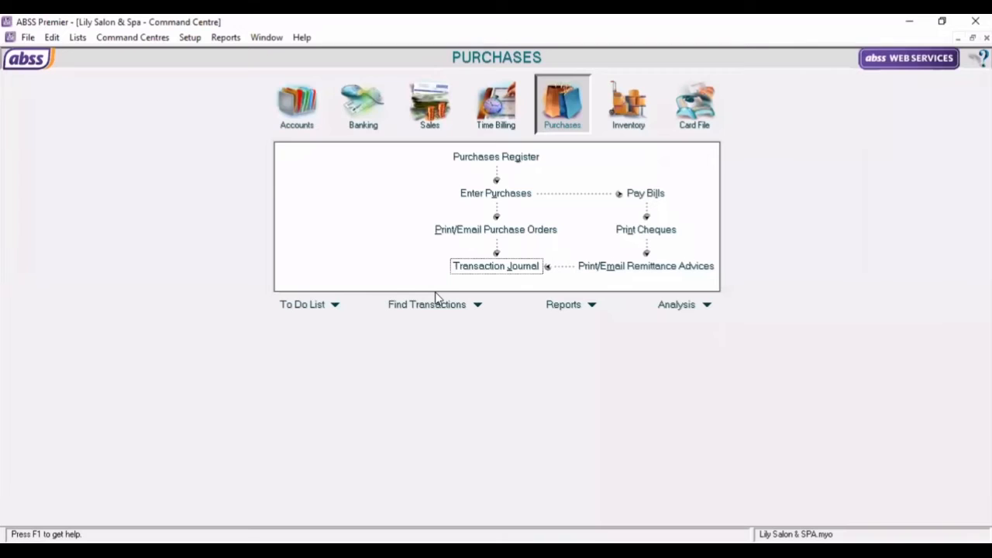
{"action": "left_click", "coordinate": [507, 195]}
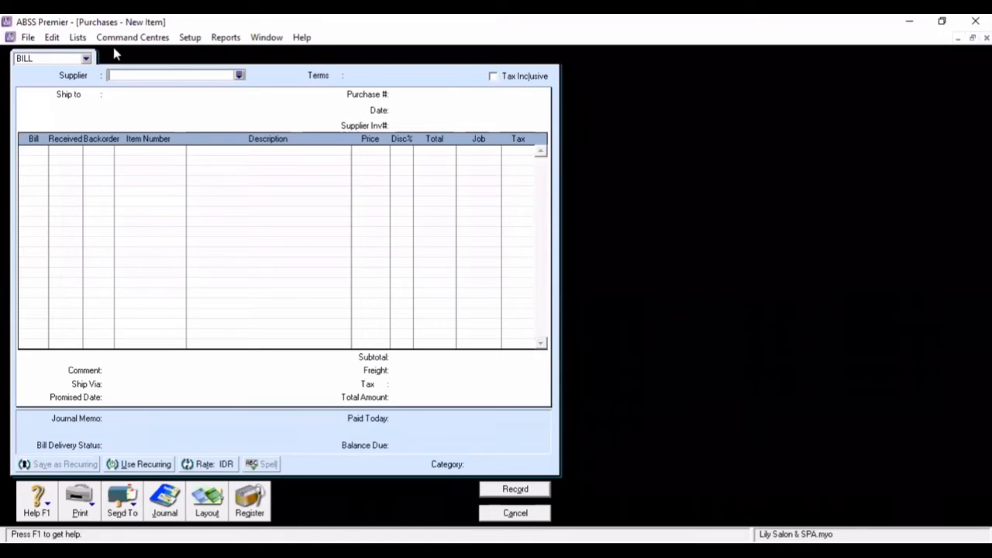
{"action": "left_click", "coordinate": [240, 75]}
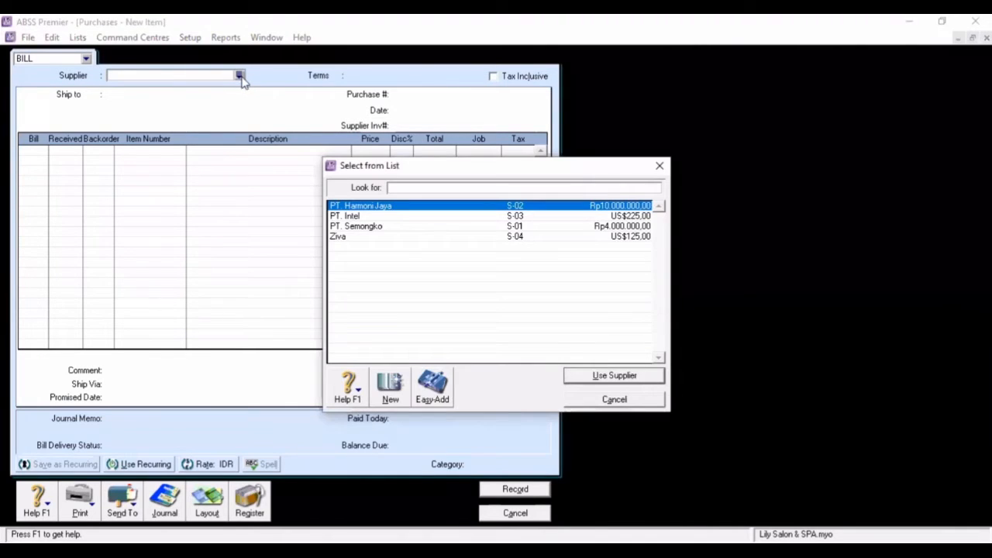
{"action": "double_click", "coordinate": [370, 226]}
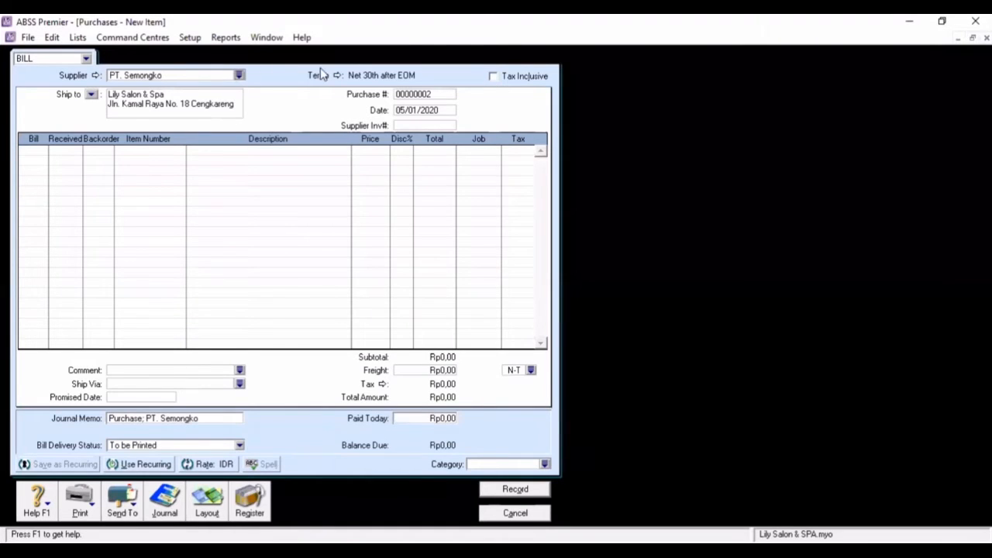
Set the payment terms of the PT. Semongko bill to C.O.D
{"action": "left_click", "coordinate": [337, 78]}
{"action": "left_click", "coordinate": [545, 196]}
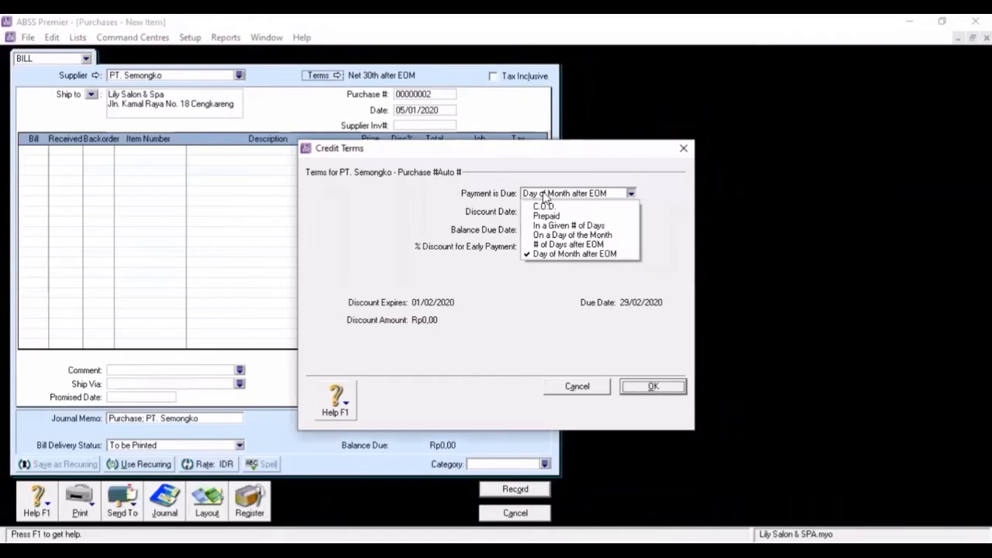
{"action": "left_click", "coordinate": [544, 206]}
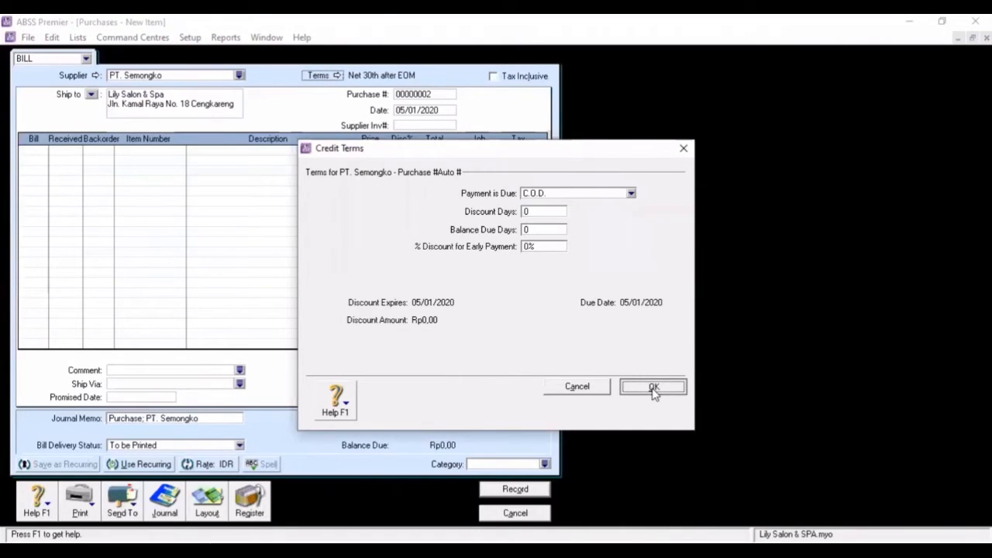
{"action": "left_click", "coordinate": [653, 388]}
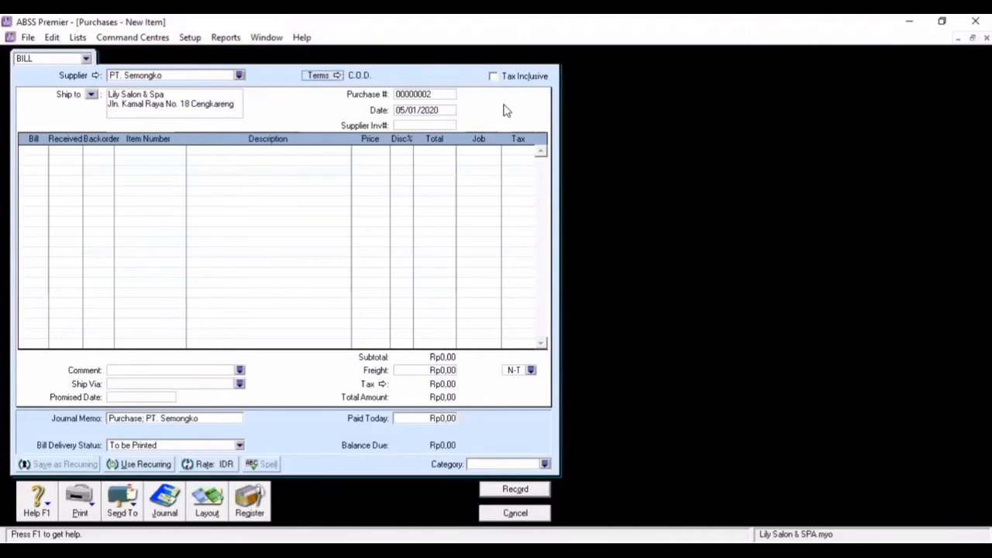
Set the bill's purchase number to NK-02 and its date to 18/01/2020
{"action": "left_click", "coordinate": [443, 93]}
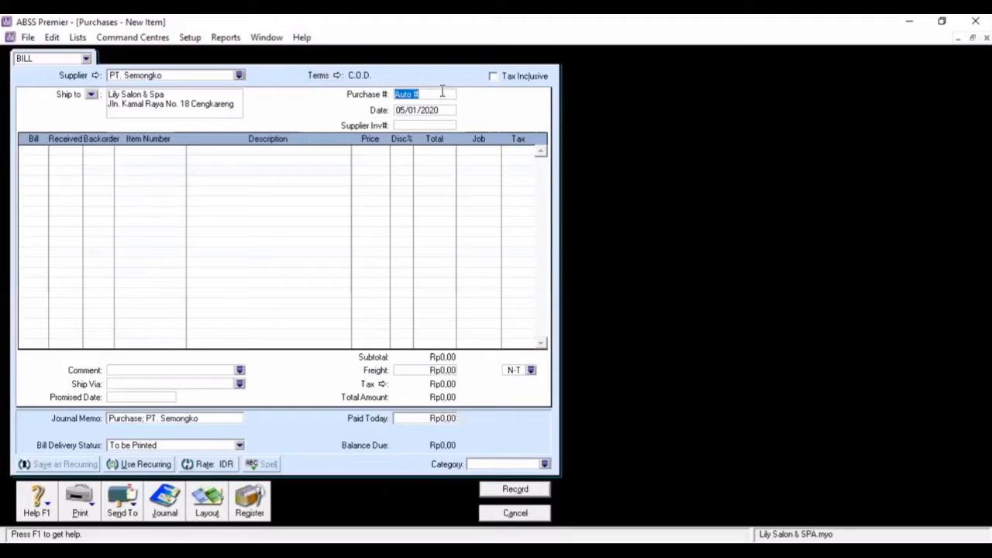
{"action": "type", "text": "NK-02"}
{"action": "key", "text": "Tab"}
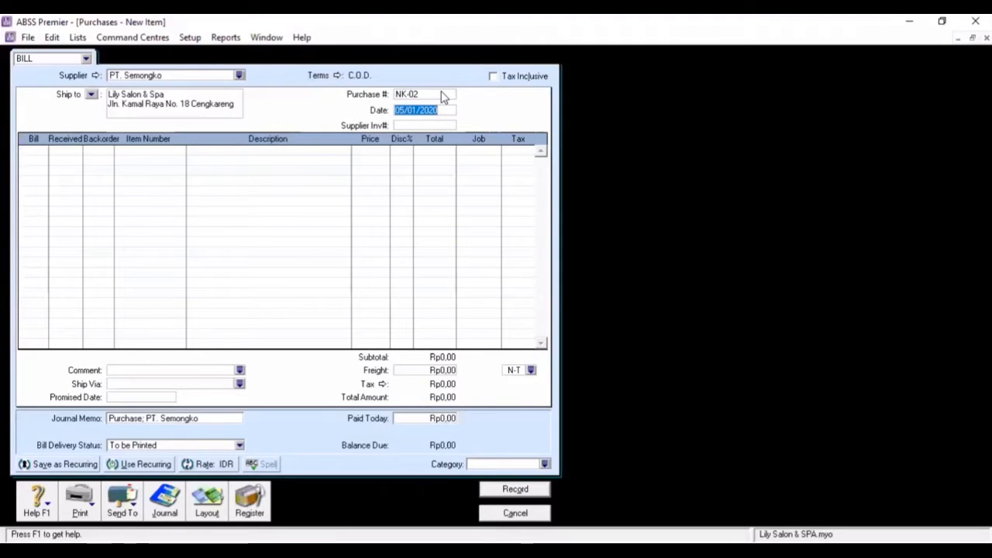
{"action": "type", "text": "1"}
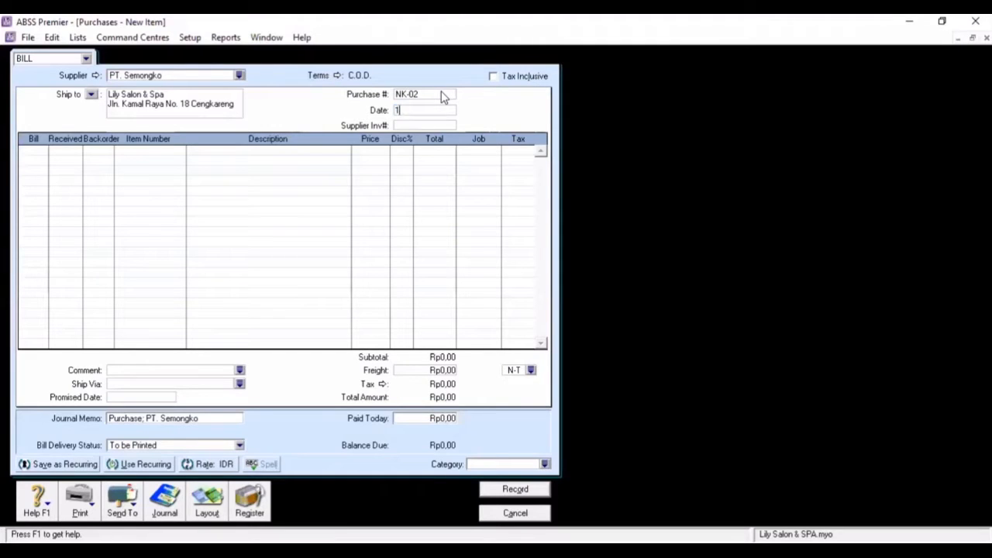
{"action": "type", "text": "8/01/2020"}
Add a first bill line for 150 units of item P004, Lulur Mandi Susu
{"action": "left_click", "coordinate": [42, 149]}
{"action": "type", "text": "150"}
{"action": "key", "text": "Tab"}
{"action": "key", "text": "Tab"}
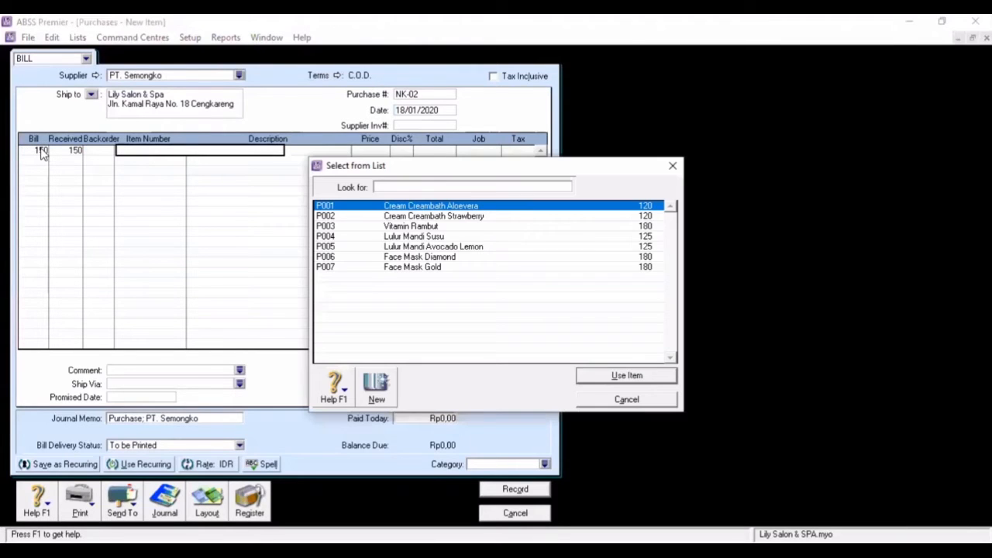
{"action": "double_click", "coordinate": [339, 236]}
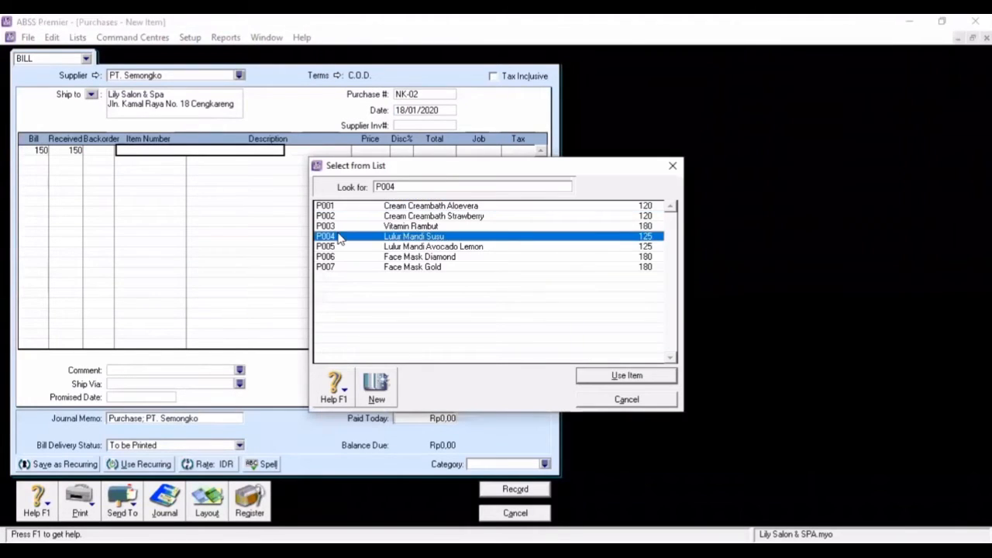
{"action": "key", "text": "Tab"}
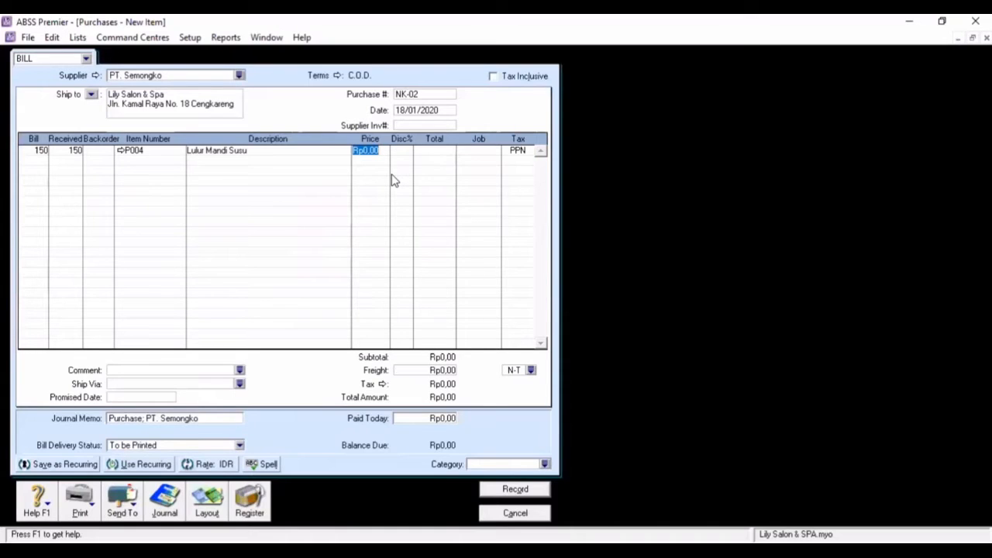
Set the Lulur Mandi Susu price to Rp56.000 and assign the line to job P
{"action": "type", "text": "56000"}
{"action": "key", "text": "Tab"}
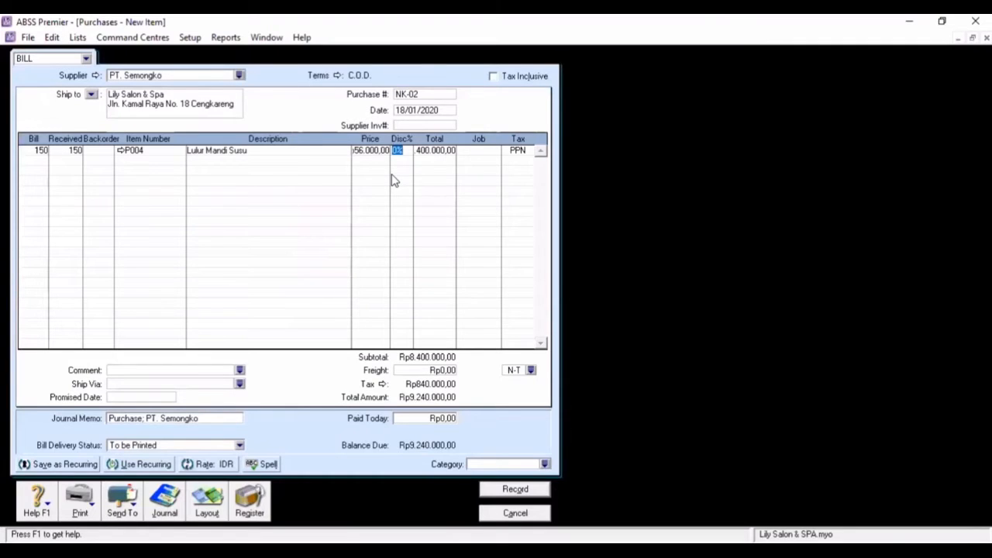
{"action": "left_click", "coordinate": [489, 151]}
{"action": "left_click", "coordinate": [496, 151]}
{"action": "type", "text": "P"}
{"action": "key", "text": "Return"}
Add a second bill line for 150 units of item P005, Lulur Mandi Avocado Lemon
{"action": "left_click", "coordinate": [40, 160]}
{"action": "key", "text": "alt+Tab"}
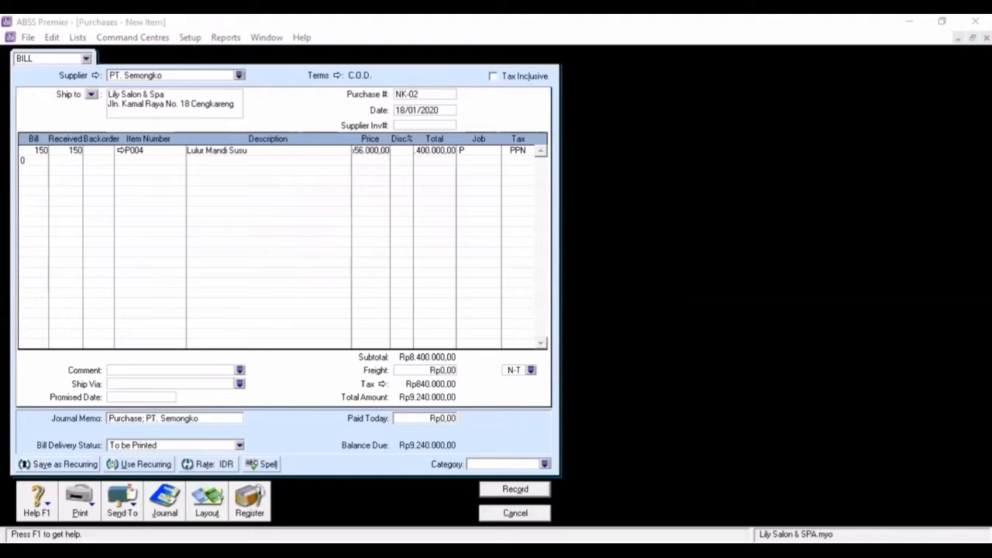
{"action": "key", "text": "alt+Tab"}
{"action": "type", "text": "150"}
{"action": "key", "text": "Tab"}
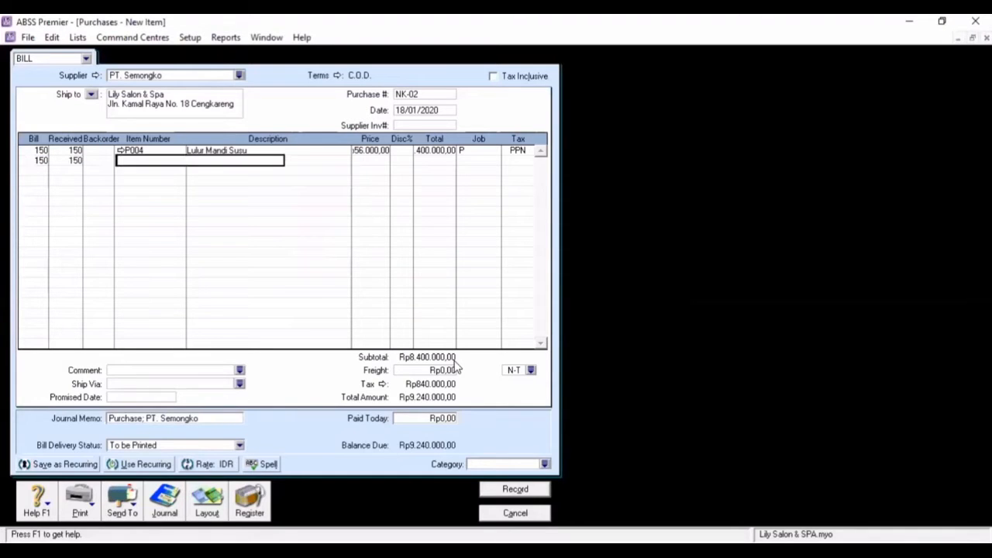
{"action": "key", "text": "Tab"}
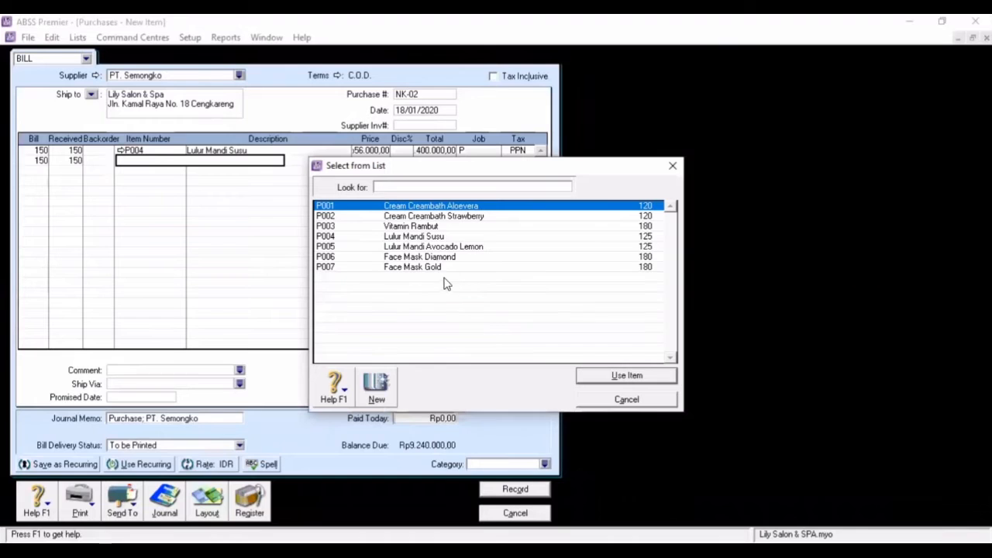
{"action": "double_click", "coordinate": [432, 246]}
Set the Lulur Mandi Avocado Lemon price to Rp42.000 and assign the line to job P
{"action": "key", "text": "Tab"}
{"action": "type", "text": "42000"}
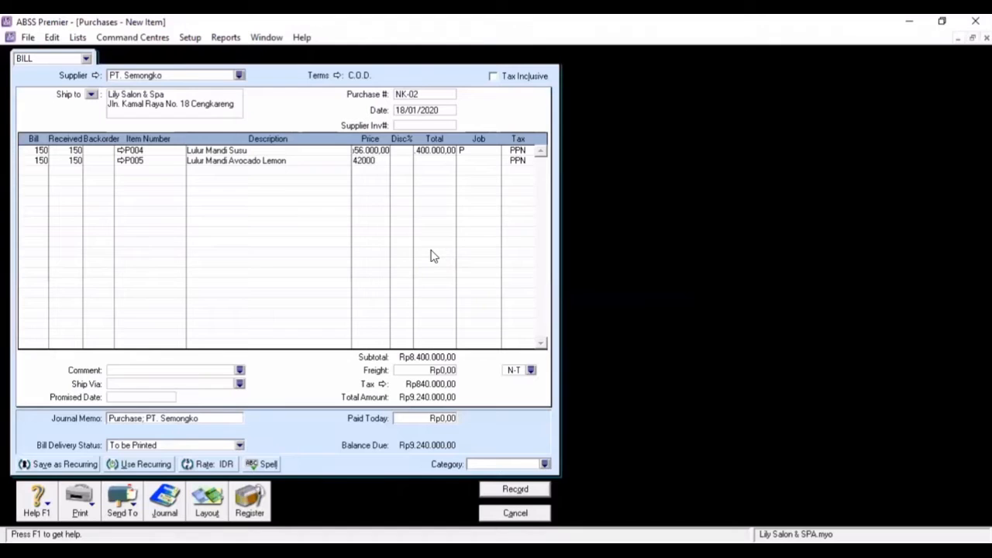
{"action": "key", "text": "Tab"}
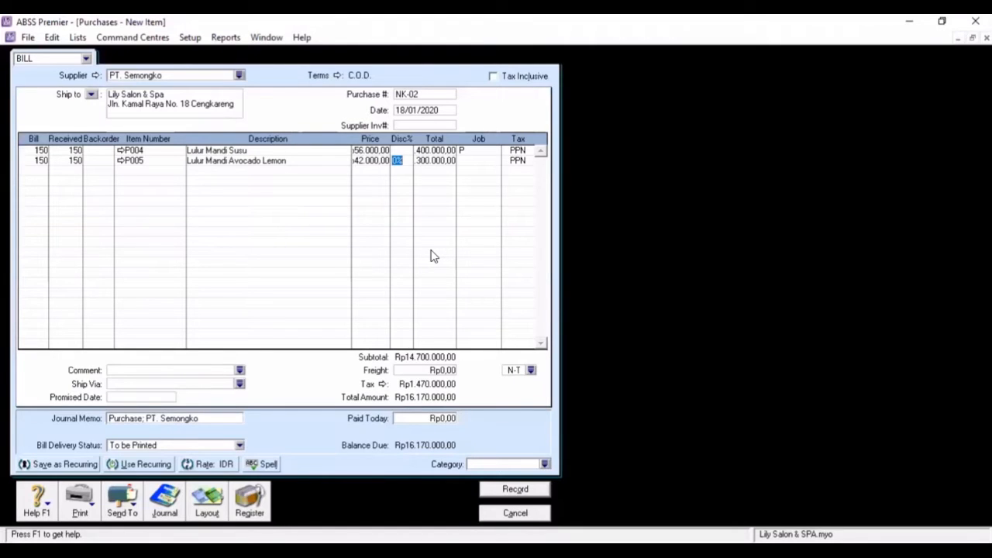
{"action": "left_click", "coordinate": [494, 163]}
{"action": "left_click", "coordinate": [495, 160]}
{"action": "double_click", "coordinate": [494, 217]}
Enter Rp16.170.000 as the amount paid today and assign category L to the bill
{"action": "left_click", "coordinate": [436, 417]}
{"action": "type", "text": "16170000"}
{"action": "key", "text": "Tab"}
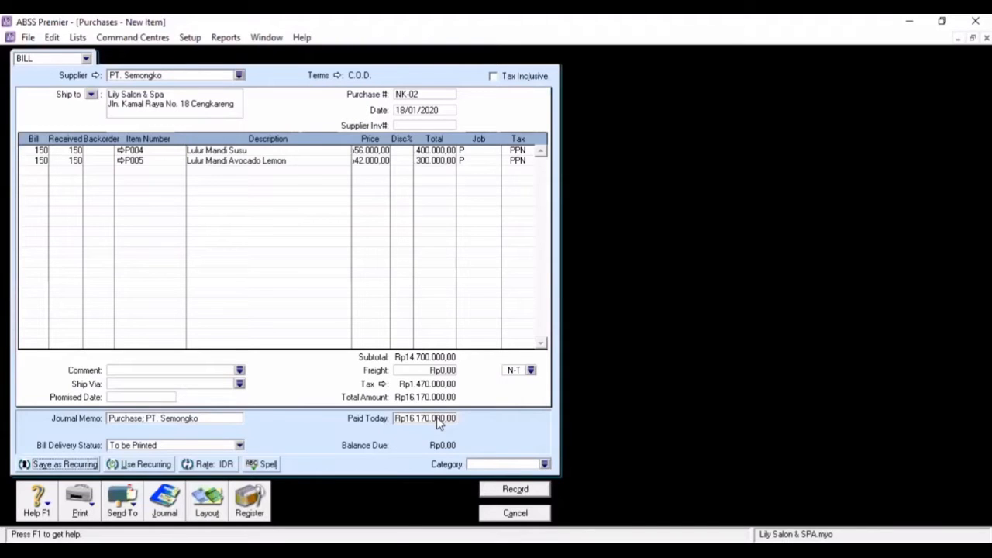
{"action": "left_click", "coordinate": [545, 464]}
{"action": "type", "text": "L"}
{"action": "key", "text": "Return"}
Check the transaction recap for bill NK-02, and record the purchase with its cheque payment
{"action": "key", "text": "ctrl+r"}
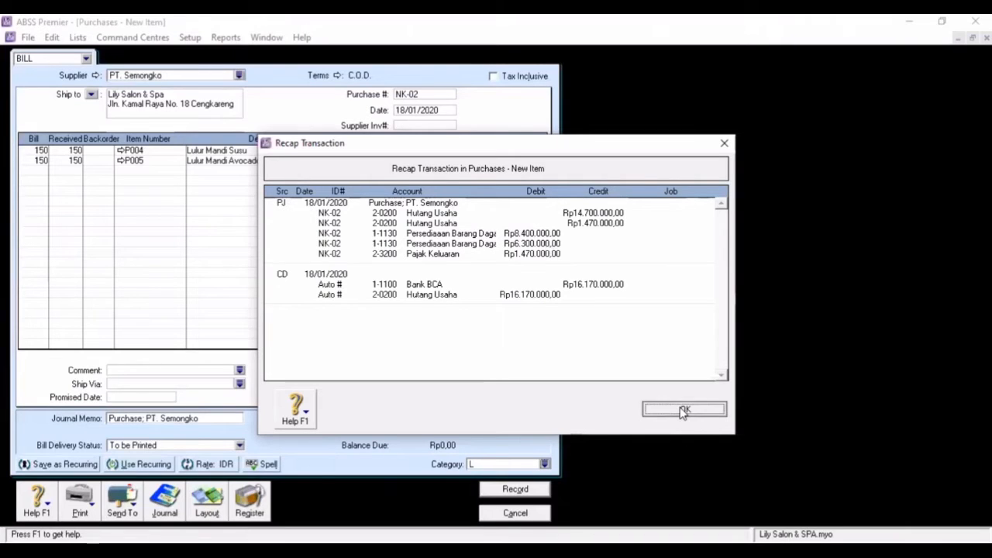
{"action": "key", "text": "Return"}
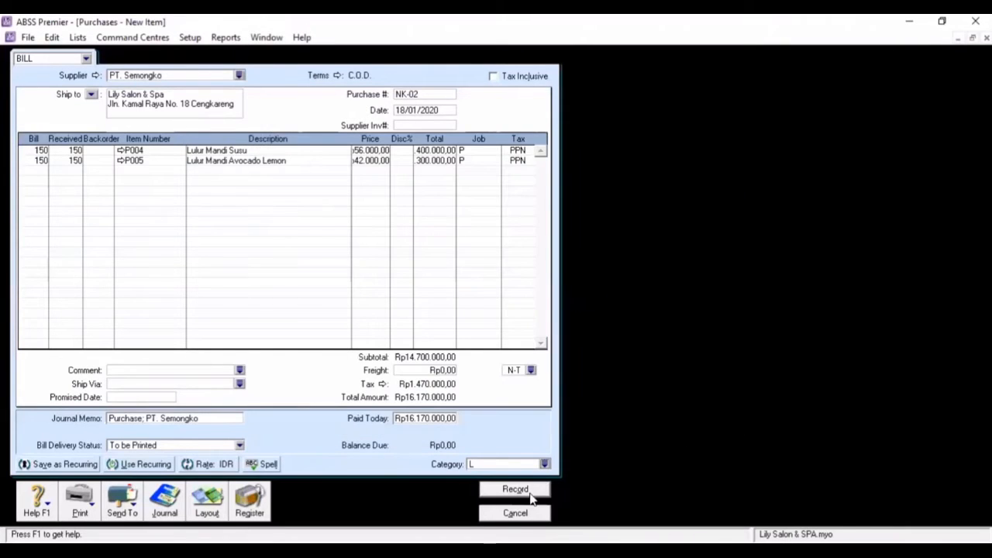
{"action": "left_click", "coordinate": [531, 492]}
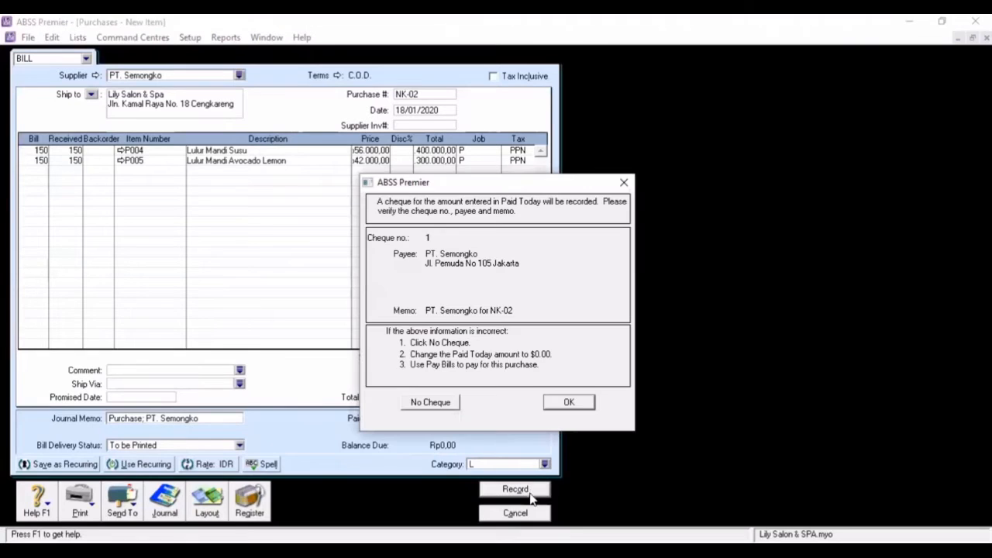
{"action": "left_click", "coordinate": [573, 408]}
{"action": "left_click", "coordinate": [513, 512]}
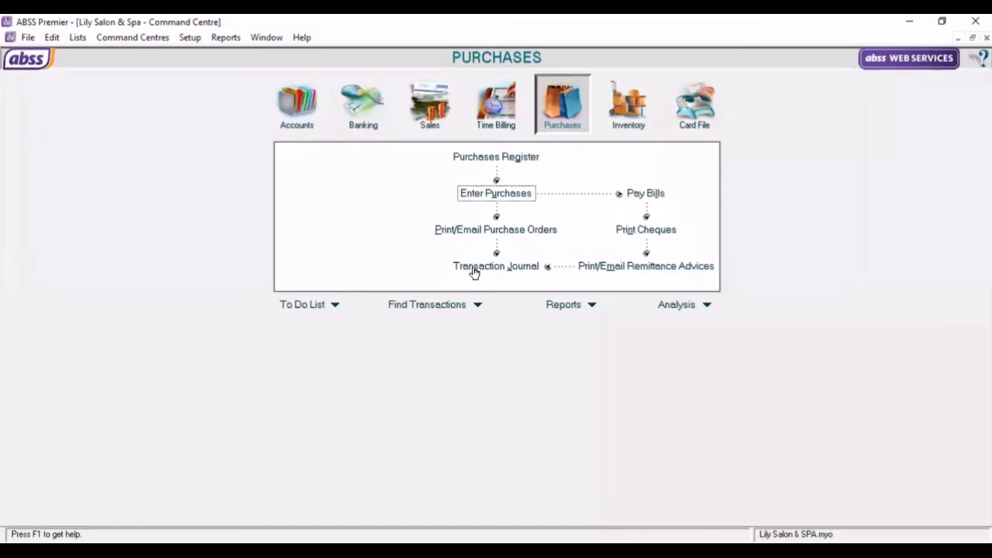
Review the recorded PT. Semongko entries in the Transaction Journal under Purchases and Disbursements
{"action": "left_click", "coordinate": [474, 269]}
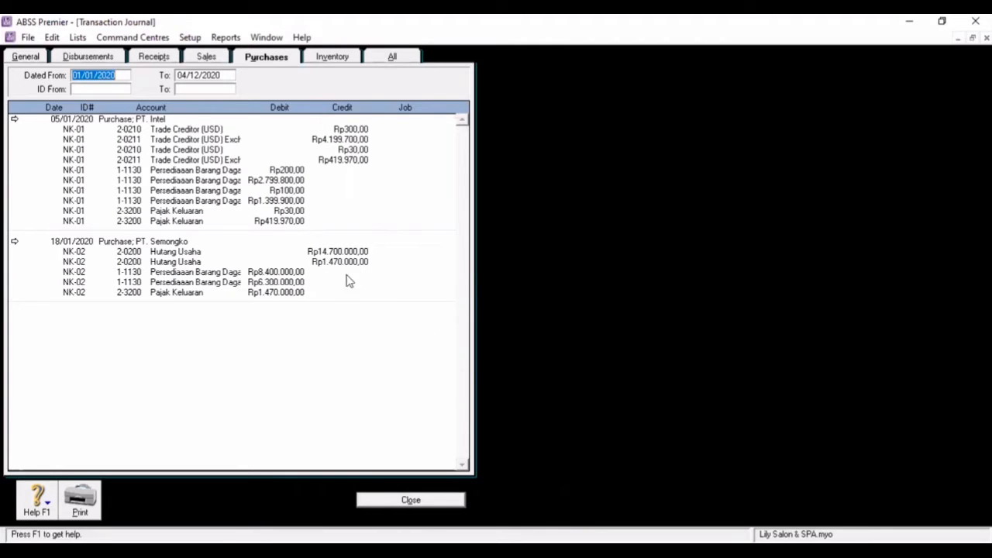
{"action": "left_click", "coordinate": [89, 58]}
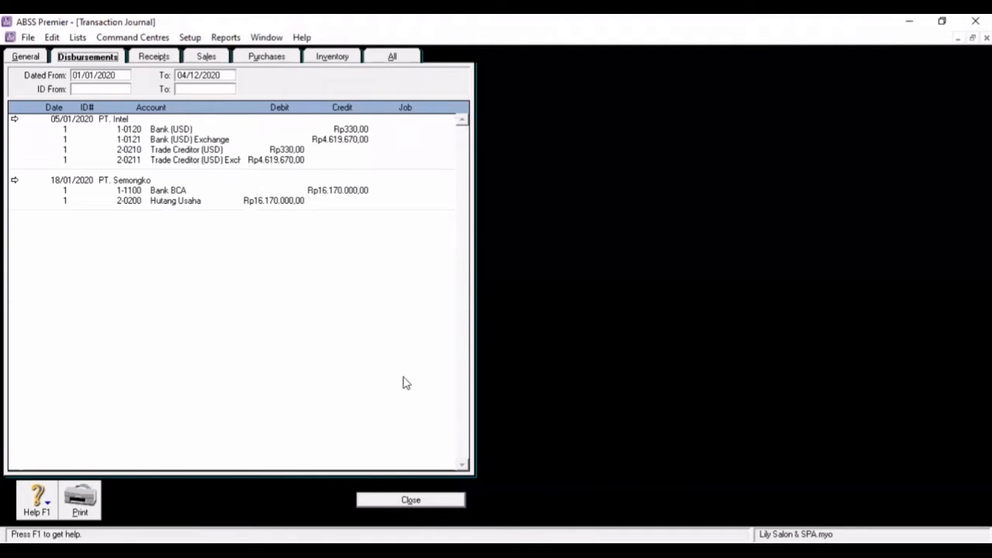
{"action": "left_click", "coordinate": [456, 500]}
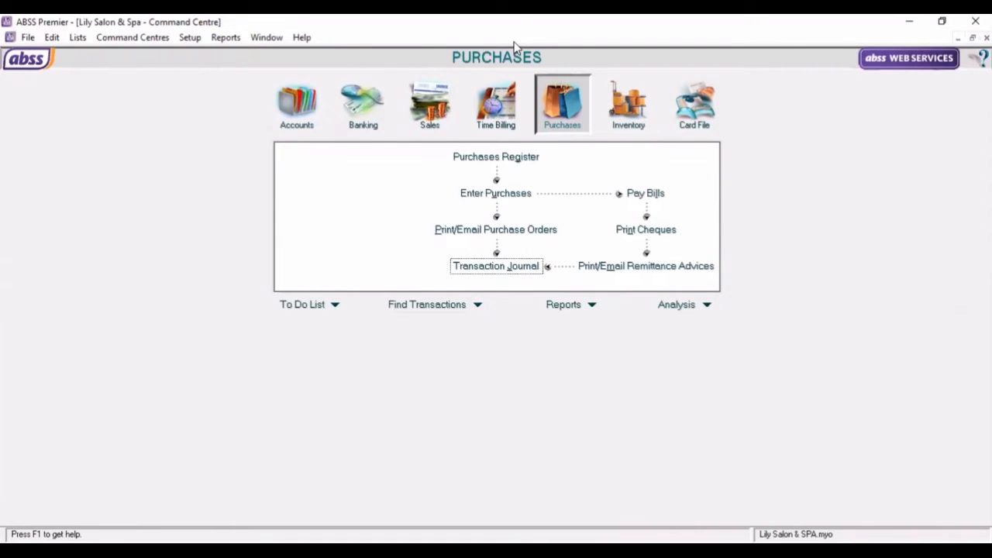
Consult the debit note to PT. Semongko in Photos, and start a new purchase entry for that supplier in ABSS Premier
{"action": "key", "text": "alt+Tab"}
{"action": "key", "text": "Right"}
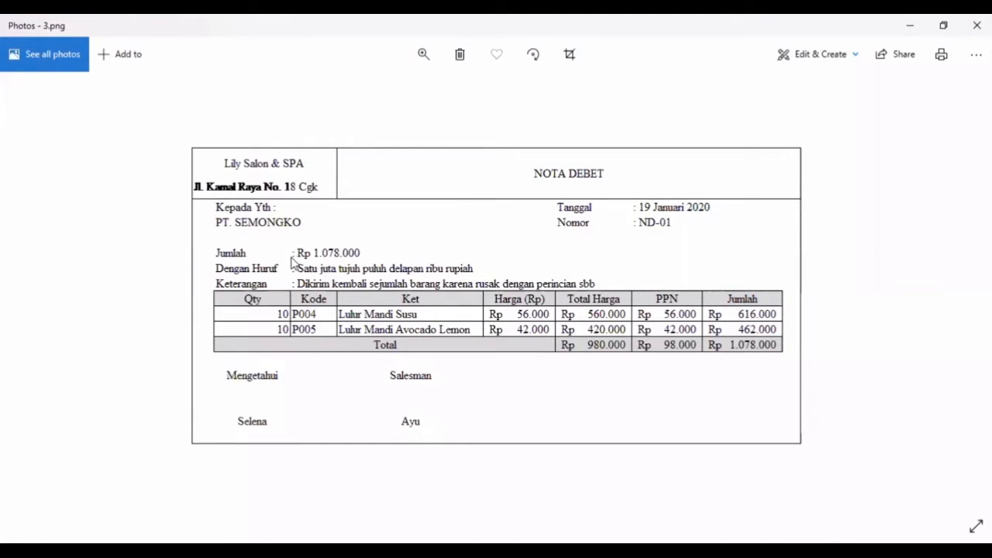
{"action": "key", "text": "alt+Tab"}
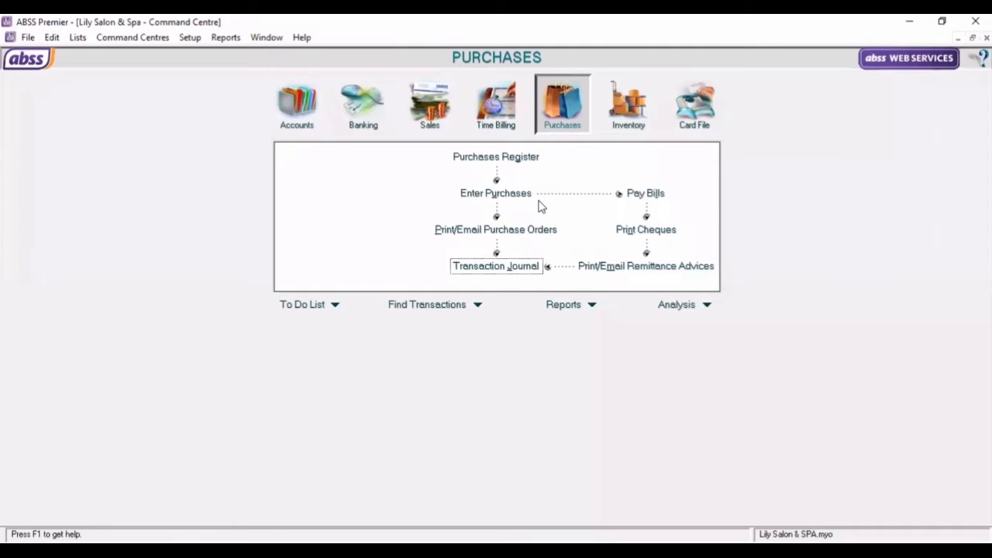
{"action": "left_click", "coordinate": [497, 194]}
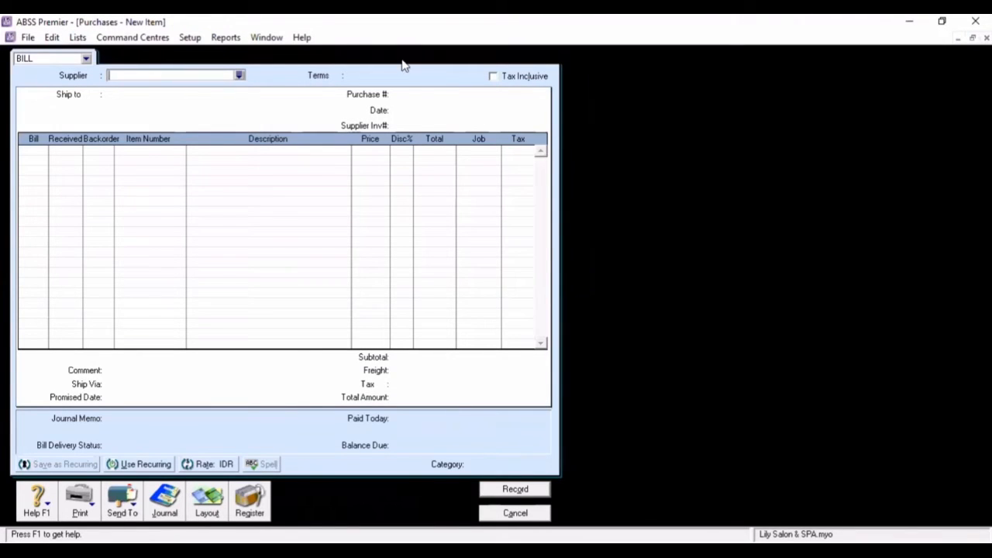
{"action": "left_click", "coordinate": [240, 76]}
{"action": "left_click", "coordinate": [390, 230]}
{"action": "double_click", "coordinate": [390, 230]}
Set the payment terms of the new PT. Semongko return entry to C.O.D
{"action": "left_click", "coordinate": [339, 77]}
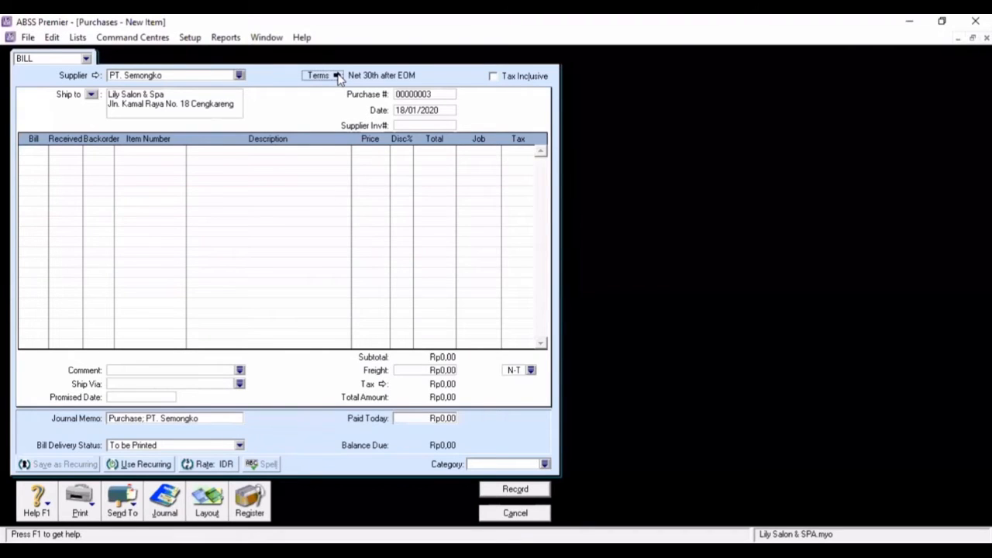
{"action": "left_click", "coordinate": [537, 194]}
{"action": "left_click", "coordinate": [541, 207]}
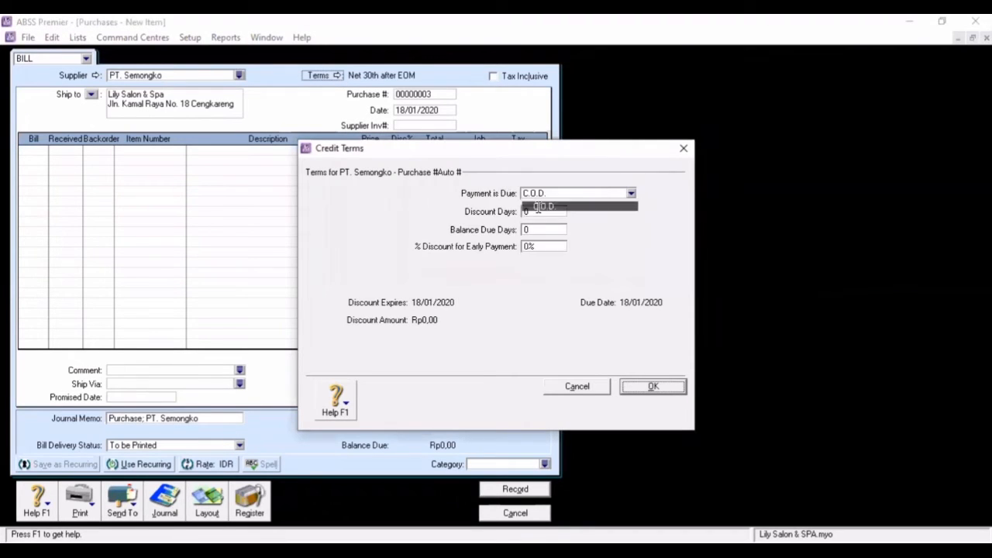
{"action": "left_click", "coordinate": [655, 390]}
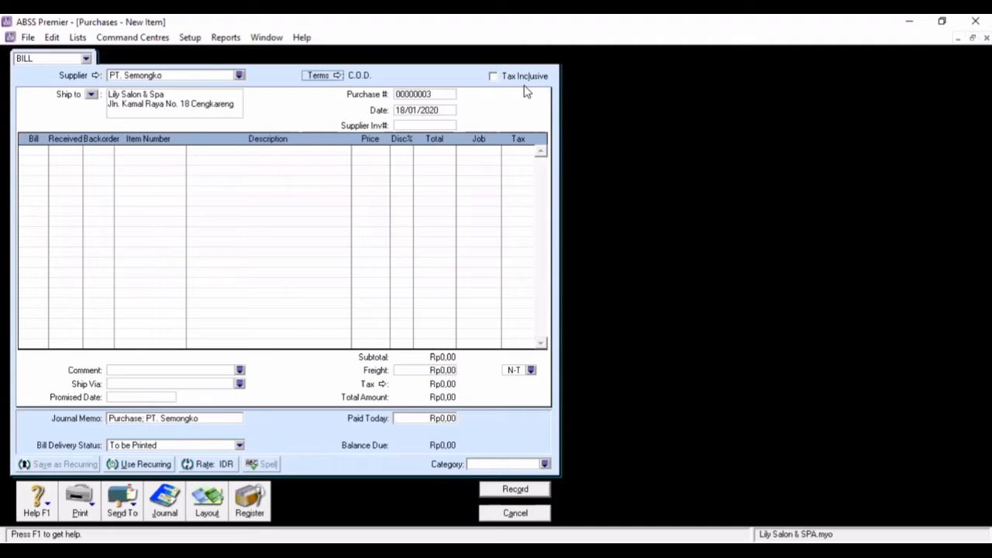
Set the PT. Semongko return's purchase number to ND-01 and its date to 19/01/2020
{"action": "left_click", "coordinate": [423, 96]}
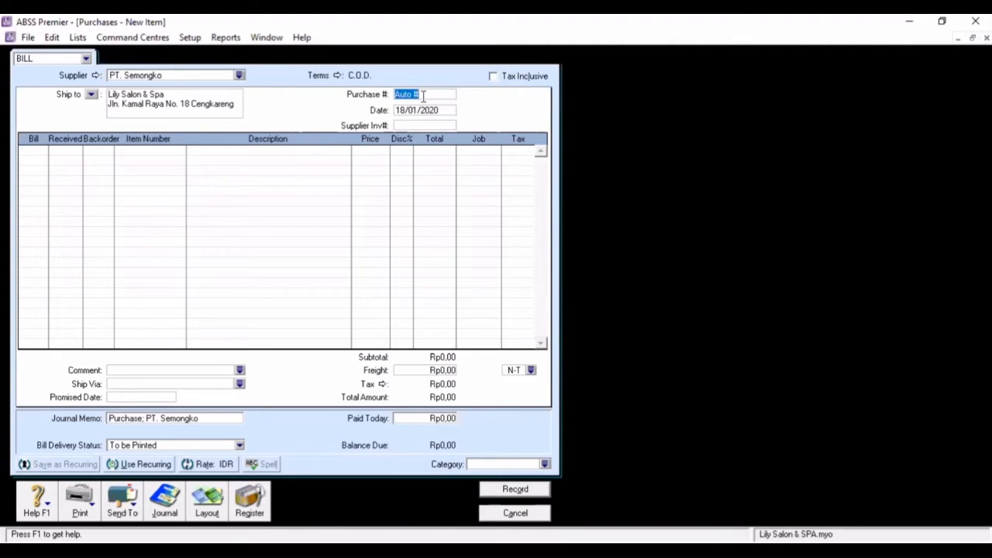
{"action": "type", "text": "ND-01"}
{"action": "left_click", "coordinate": [404, 109]}
{"action": "key", "text": "BackSpace"}
{"action": "type", "text": "9"}
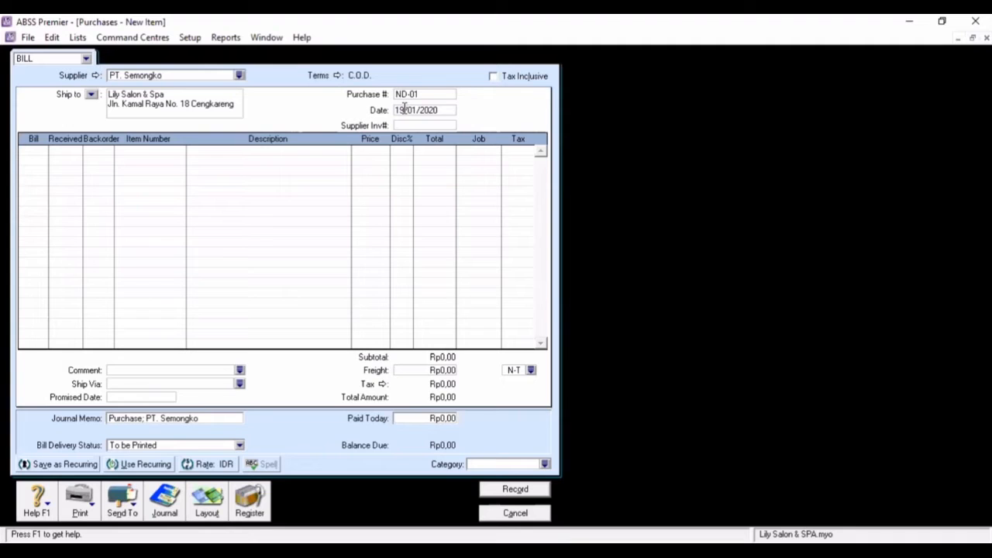
Add a return line of -10 units of item P004, Lulur Mandi Susu
{"action": "left_click", "coordinate": [38, 150]}
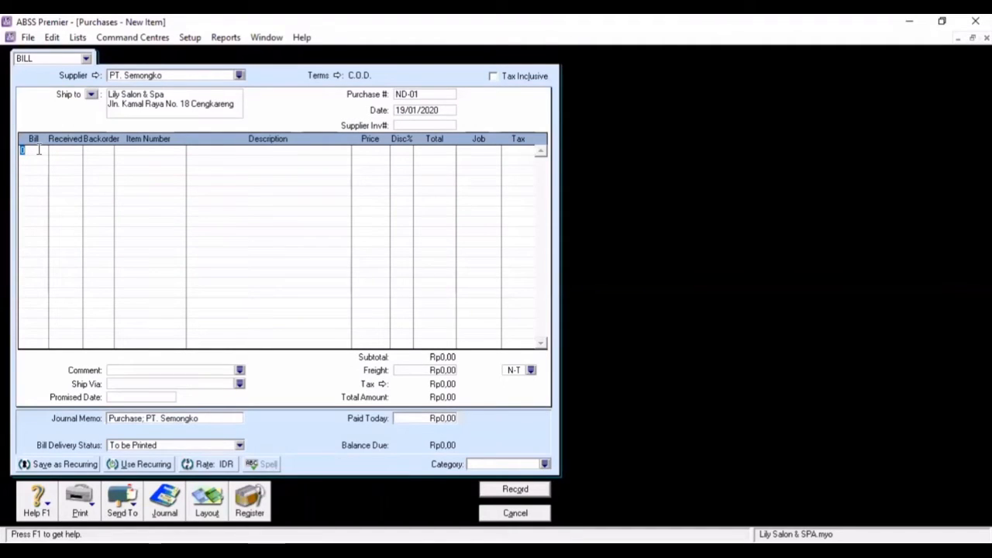
{"action": "type", "text": "10"}
{"action": "key", "text": "BackSpace"}
{"action": "key", "text": "BackSpace"}
{"action": "type", "text": "10"}
{"action": "key", "text": "Tab"}
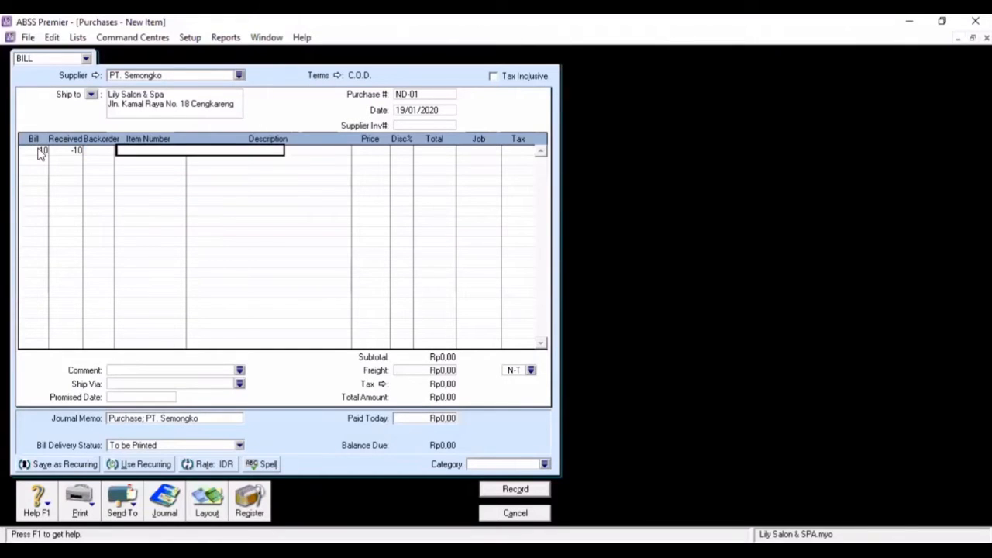
{"action": "key", "text": "Tab"}
{"action": "left_click", "coordinate": [346, 239]}
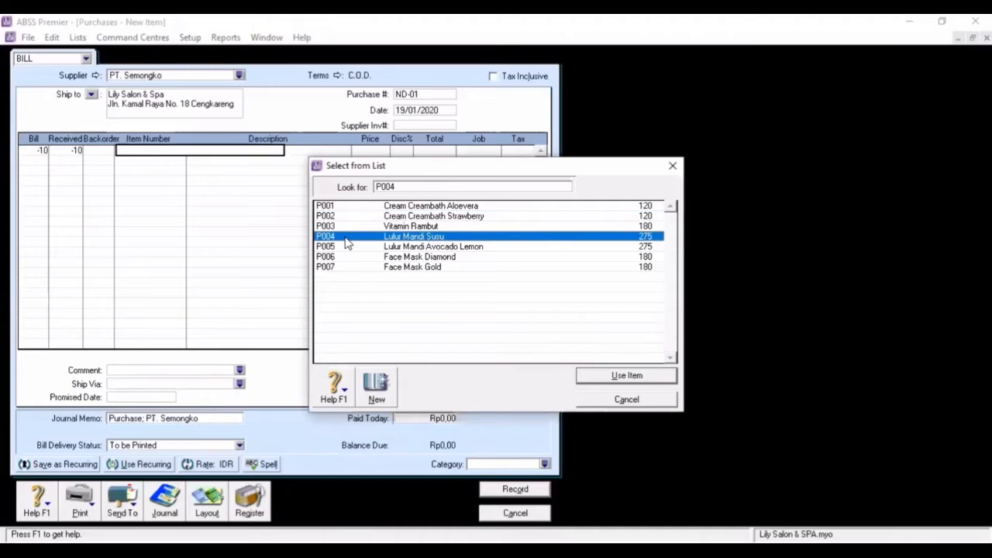
{"action": "double_click", "coordinate": [347, 241]}
{"action": "key", "text": "Tab"}
{"action": "key", "text": "Tab"}
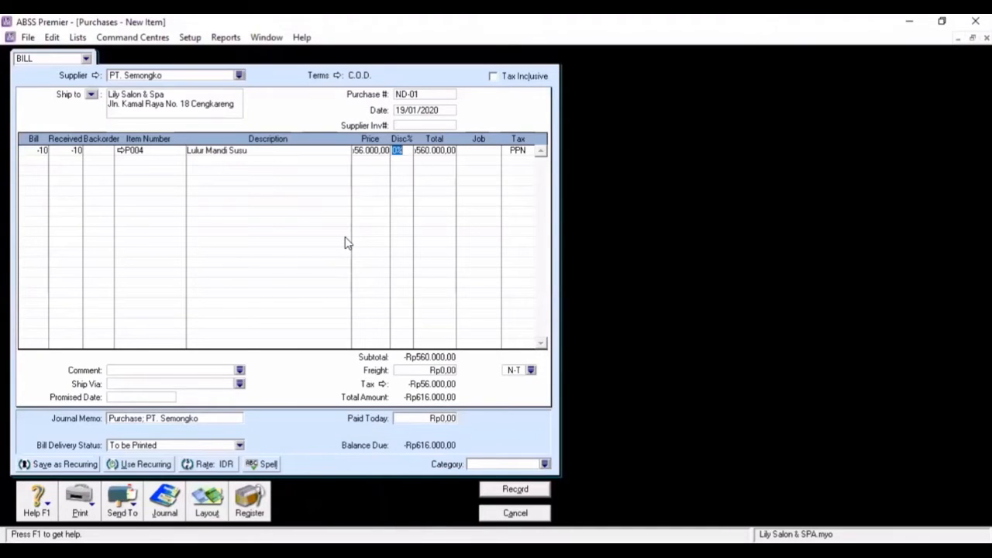
Assign job P (Produk) to the Lulur Mandi Susu line
{"action": "left_click", "coordinate": [490, 152]}
{"action": "left_click", "coordinate": [495, 152]}
{"action": "type", "text": "P"}
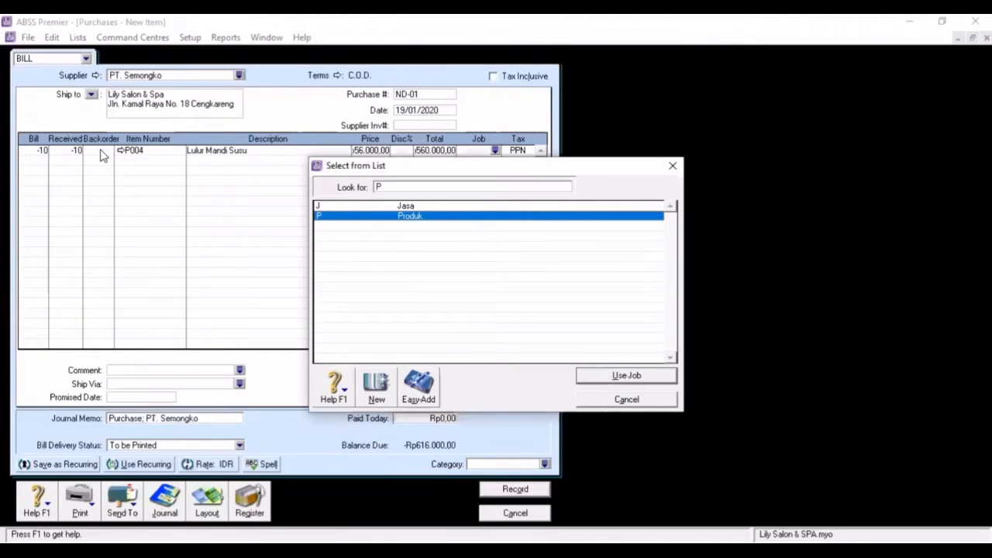
{"action": "key", "text": "Return"}
Add a second return line of -10 units of item P005, Lulur Mandi Avocado Lemon
{"action": "left_click", "coordinate": [42, 161]}
{"action": "type", "text": "-10"}
{"action": "key", "text": "Tab"}
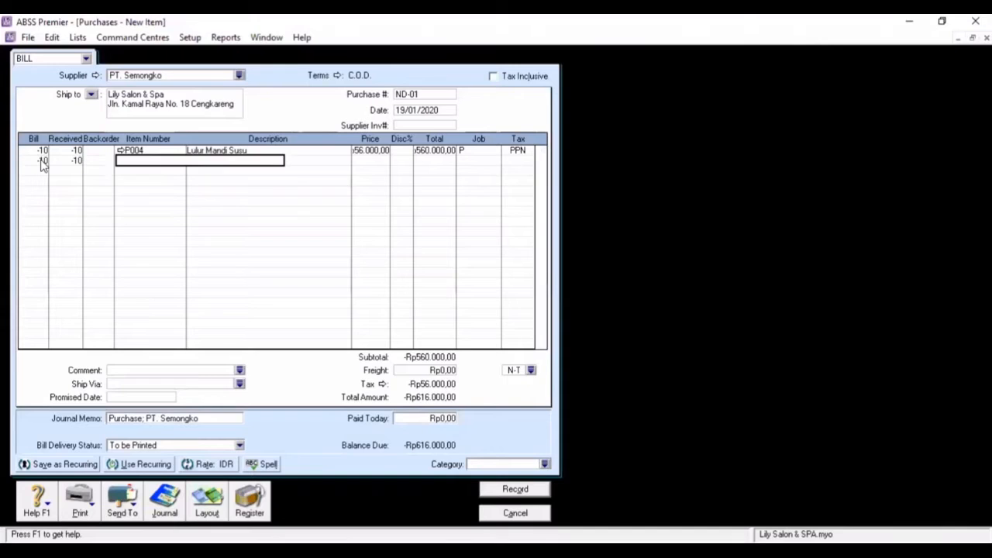
{"action": "type", "text": "P005"}
{"action": "left_click", "coordinate": [415, 247]}
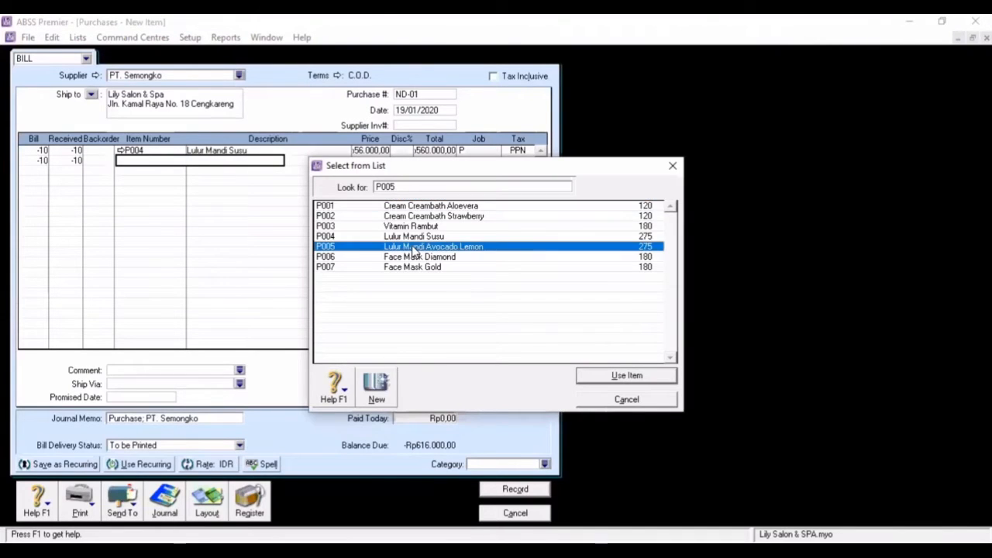
{"action": "double_click", "coordinate": [416, 248]}
{"action": "key", "text": "Tab"}
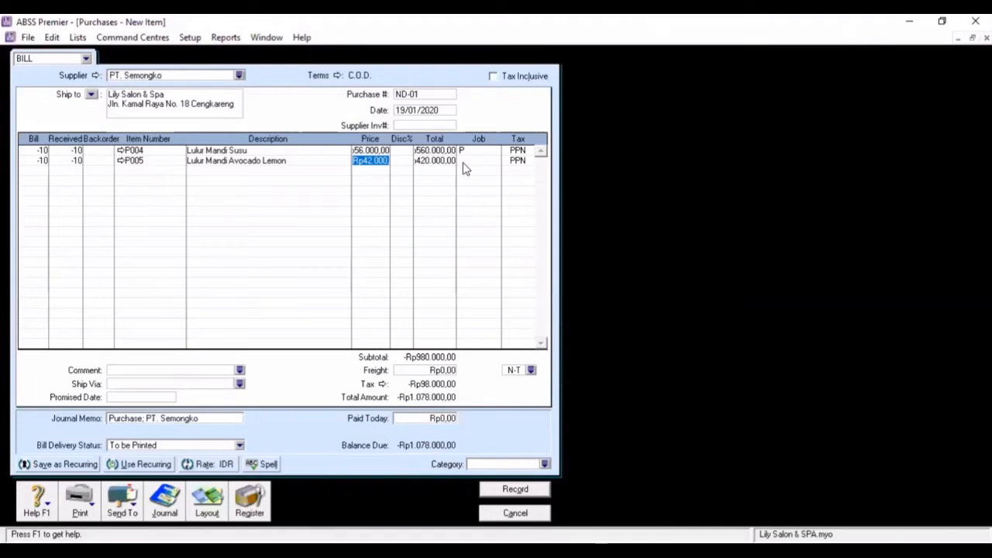
Assign job P (Produk) to the Lulur Mandi Avocado Lemon line
{"action": "left_click", "coordinate": [490, 161]}
{"action": "left_click", "coordinate": [494, 161]}
{"action": "type", "text": "P"}
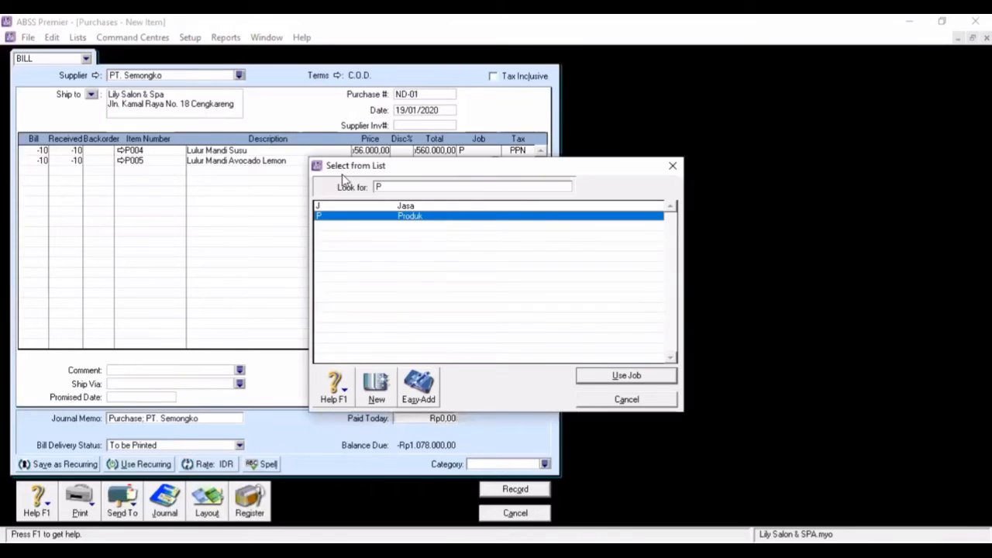
{"action": "key", "text": "Return"}
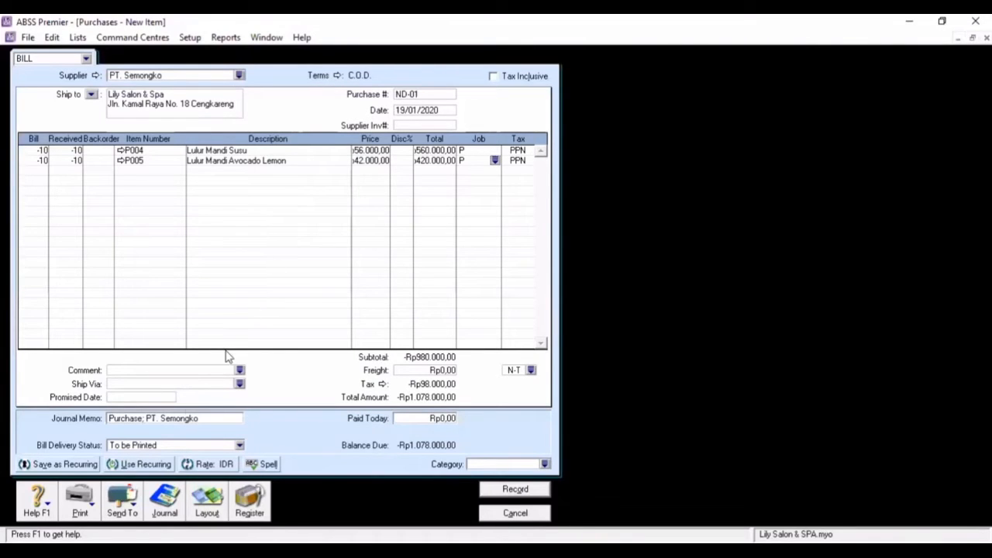
Change the journal memo to "Purchase Return; PT. Semongko" and set the category to L (Local)
{"action": "left_click", "coordinate": [142, 419]}
{"action": "left_click", "coordinate": [142, 419]}
{"action": "type", "text": "Return"}
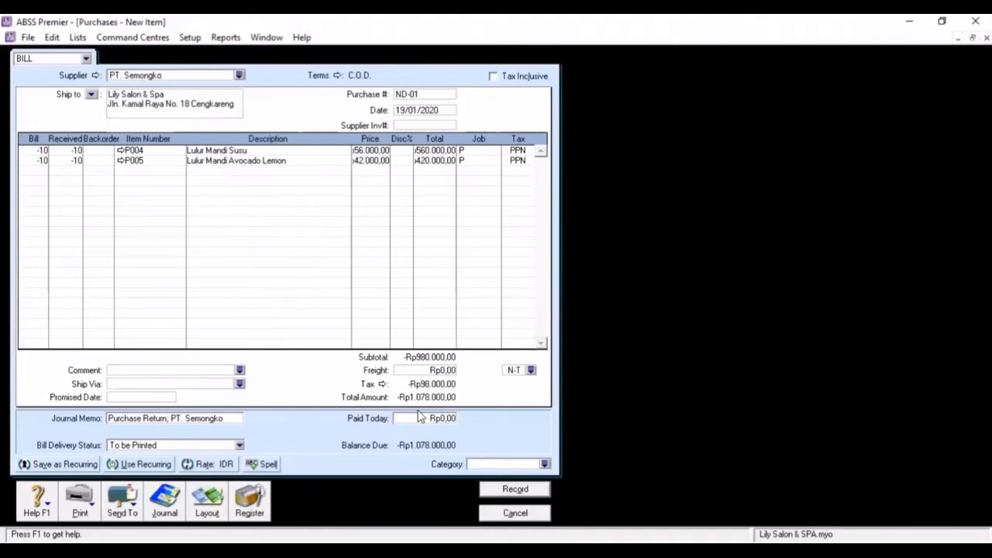
{"action": "left_click", "coordinate": [545, 463]}
{"action": "type", "text": "L"}
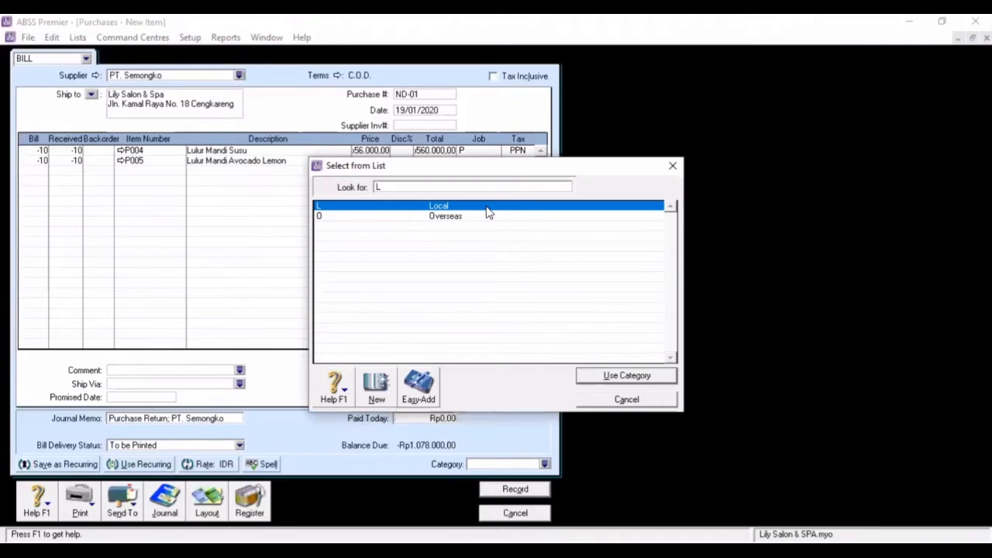
{"action": "key", "text": "Return"}
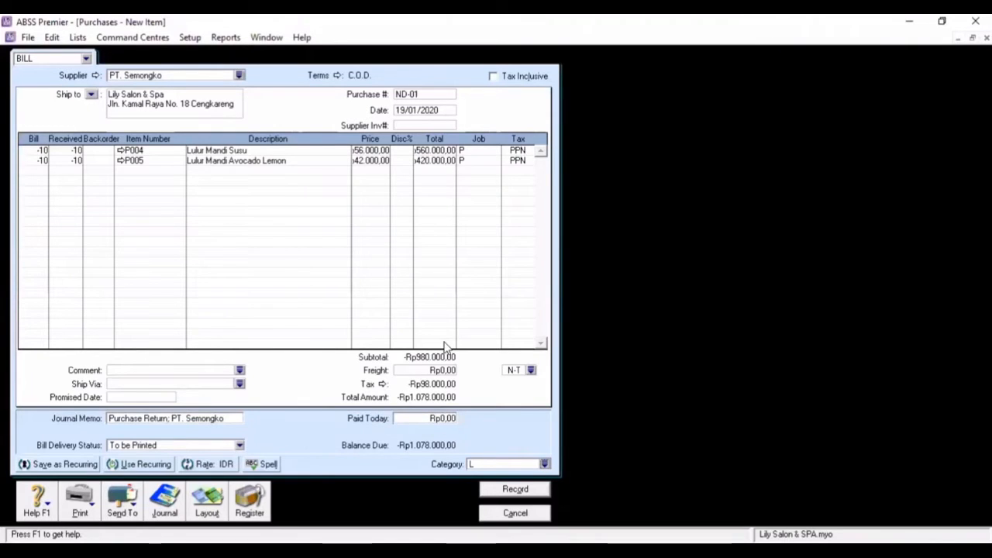
Check the transaction recap for return ND-01, record it, and close the purchase entry window
{"action": "key", "text": "ctrl+r"}
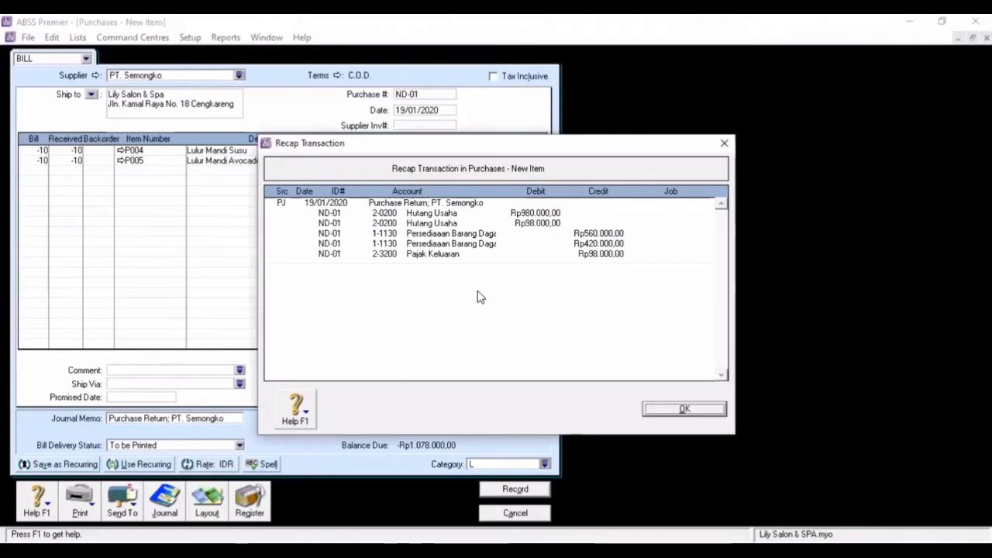
{"action": "left_click", "coordinate": [663, 412]}
{"action": "left_click", "coordinate": [540, 492]}
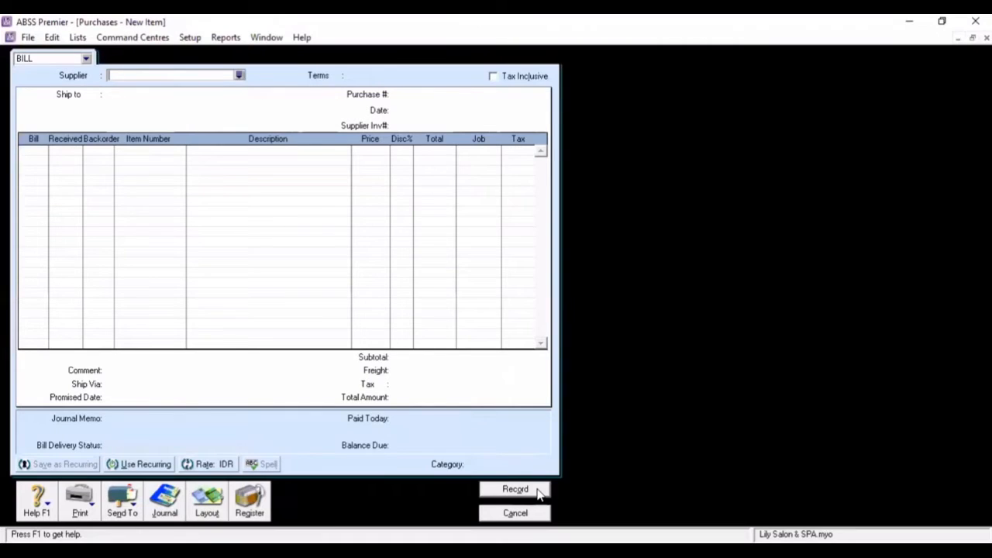
{"action": "key", "text": "Escape"}
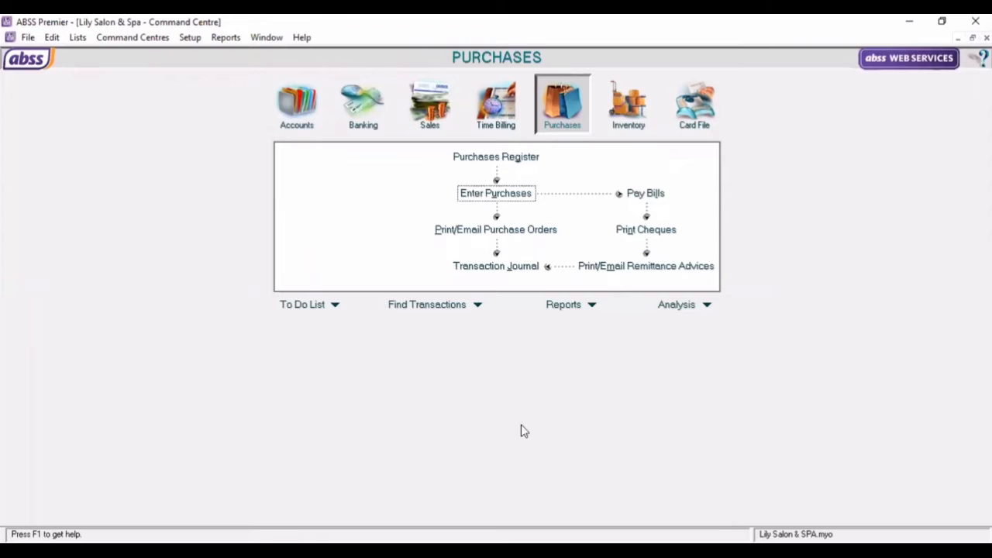
Record receipt of the refund for return ND-01 from the Purchases Register's returns and debits, dated 19/01/2020
{"action": "left_click", "coordinate": [502, 159]}
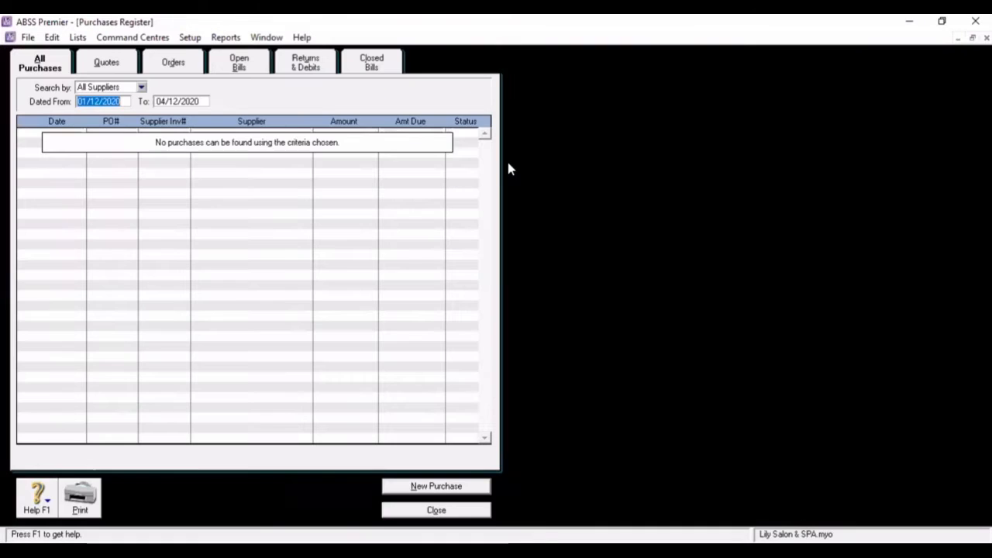
{"action": "left_click", "coordinate": [310, 67]}
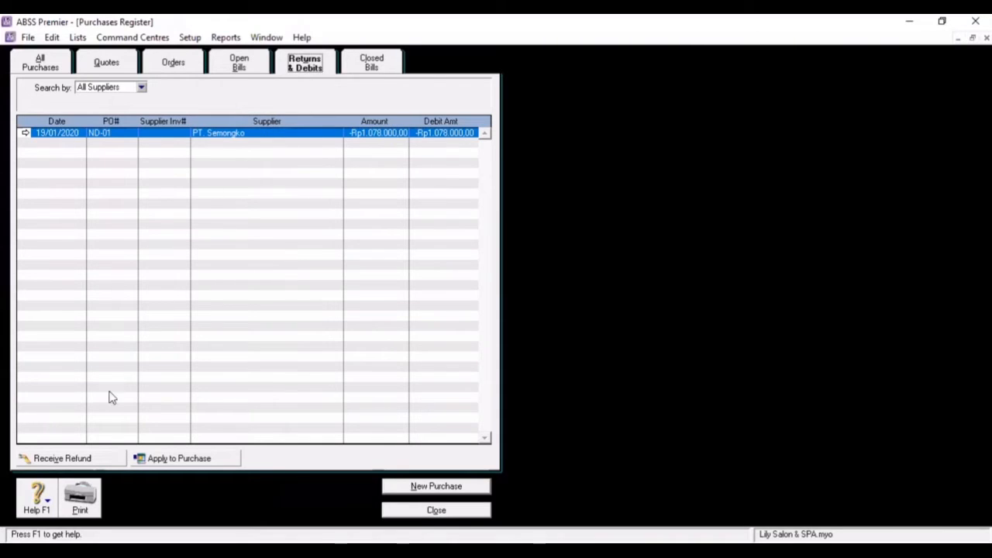
{"action": "left_click", "coordinate": [103, 459]}
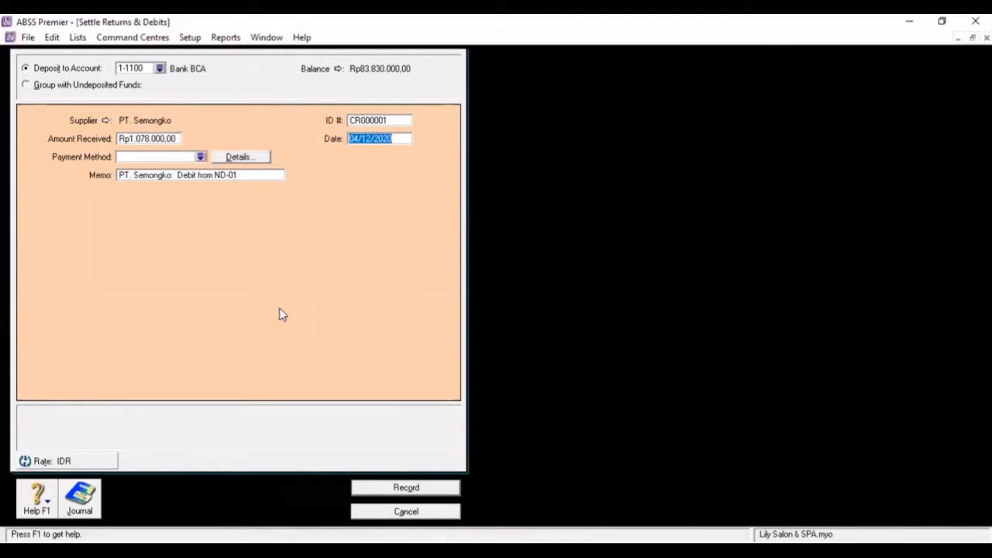
{"action": "type", "text": "19/01/2020"}
{"action": "left_click", "coordinate": [415, 498]}
{"action": "left_click", "coordinate": [417, 512]}
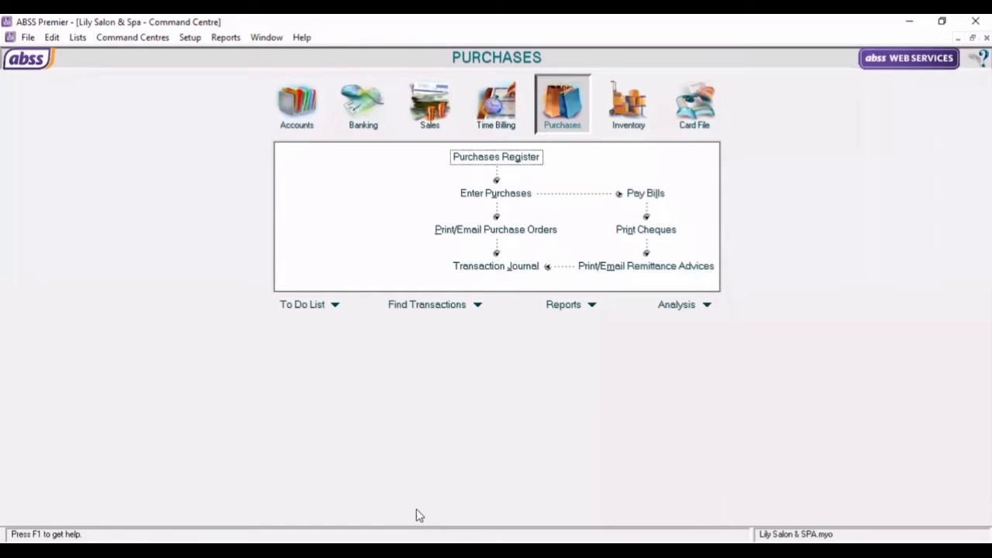
Review the PT. Semongko return in the Transaction Journal's purchases, and consult the next source document
{"action": "left_click", "coordinate": [486, 267]}
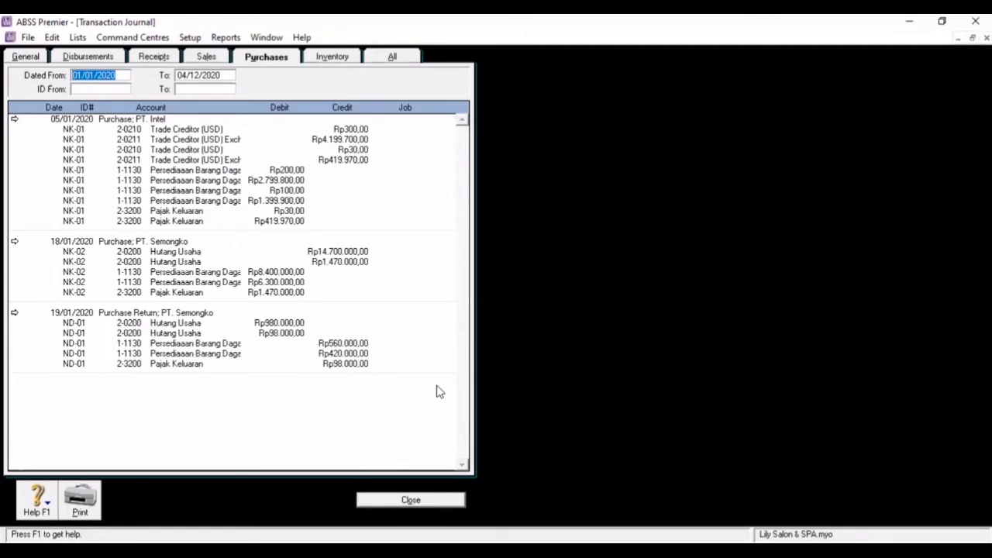
{"action": "left_click", "coordinate": [423, 502]}
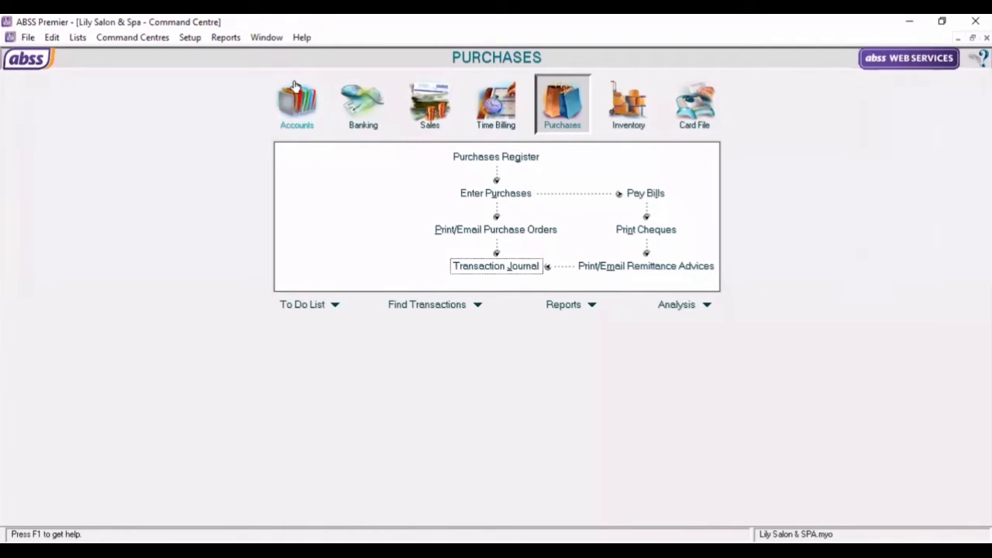
{"action": "key", "text": "alt+Tab"}
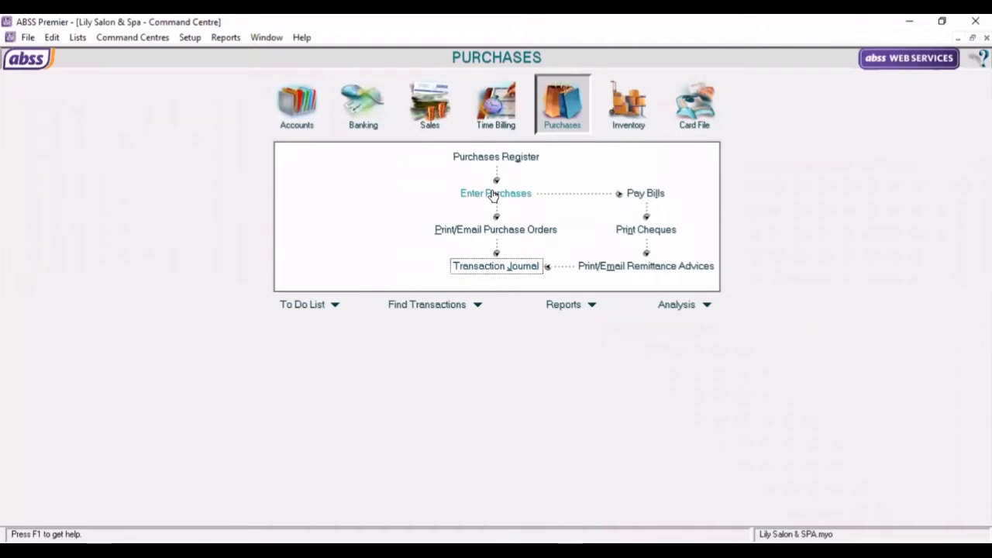
Start a new purchase entry in ABSS Premier for the supplier Ziva
{"action": "left_click", "coordinate": [493, 194]}
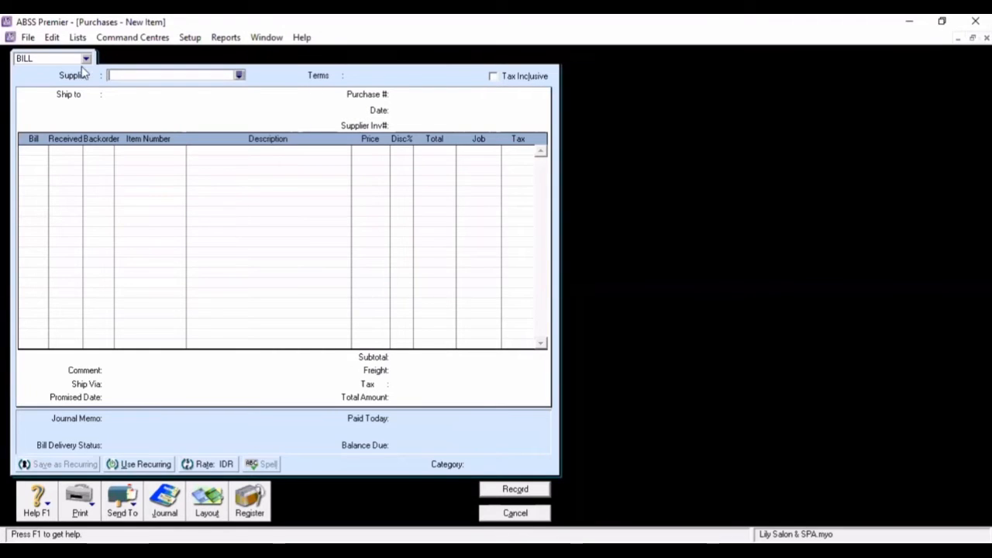
{"action": "left_click", "coordinate": [239, 75]}
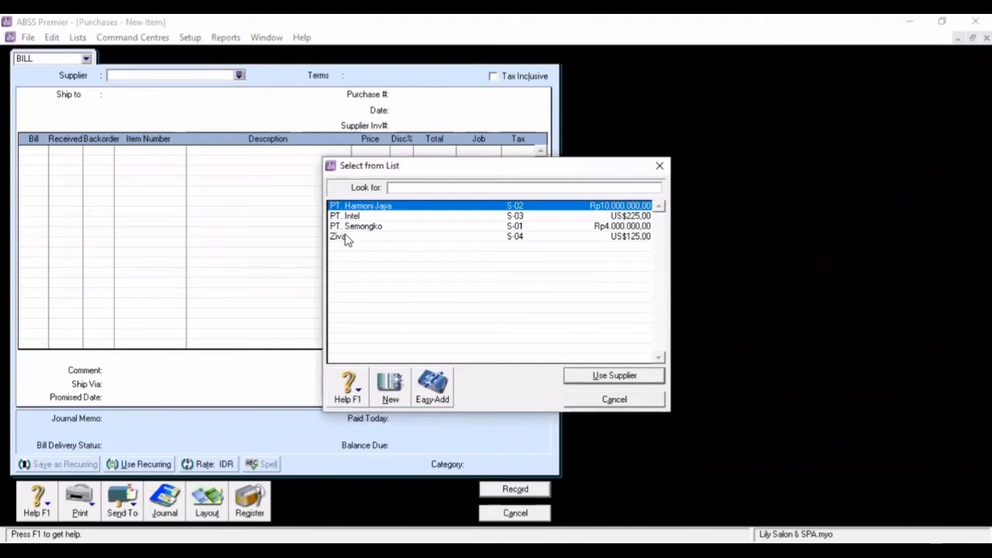
{"action": "double_click", "coordinate": [342, 238]}
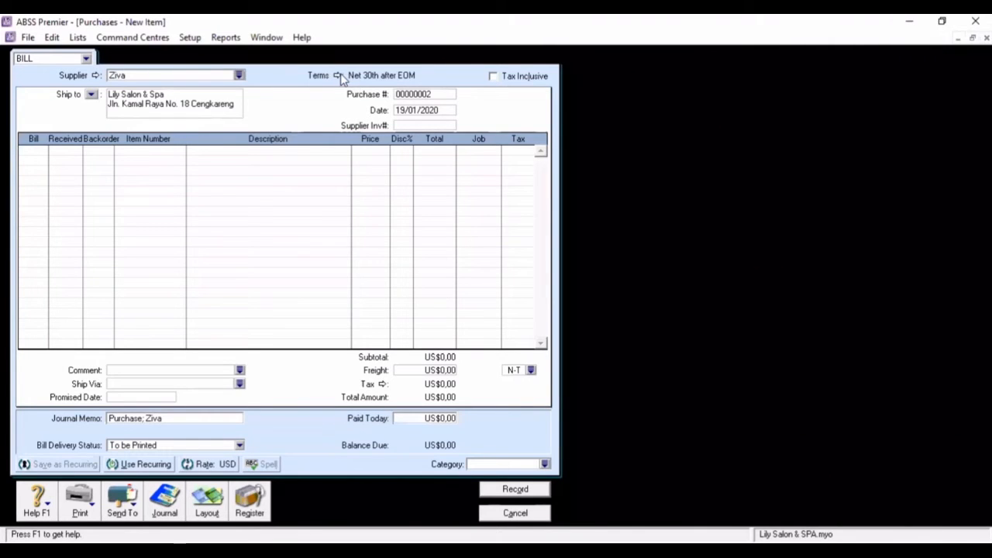
Set the Ziva bill's credit terms to In a Given # of Days with 30 balance due days
{"action": "left_click", "coordinate": [339, 75]}
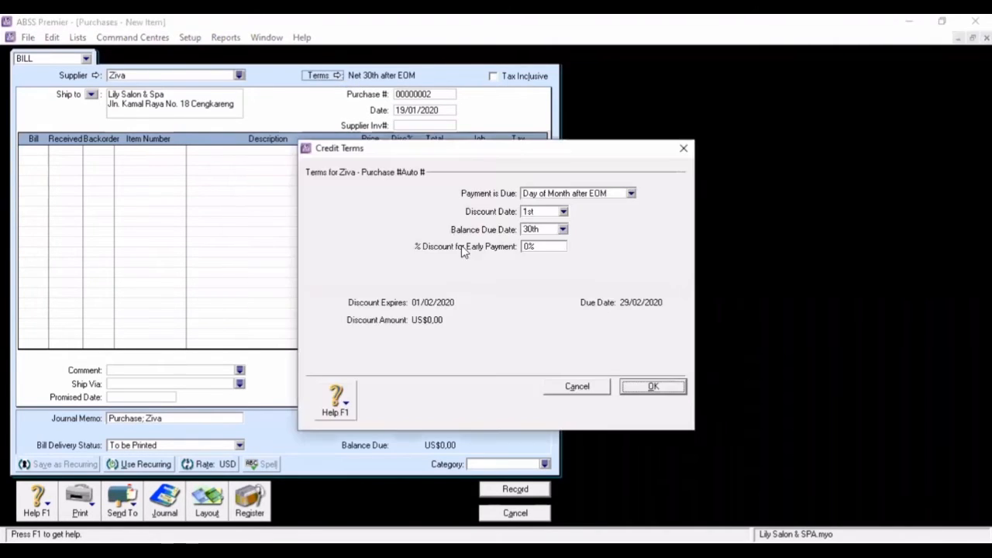
{"action": "left_click", "coordinate": [545, 196]}
{"action": "left_click", "coordinate": [548, 226]}
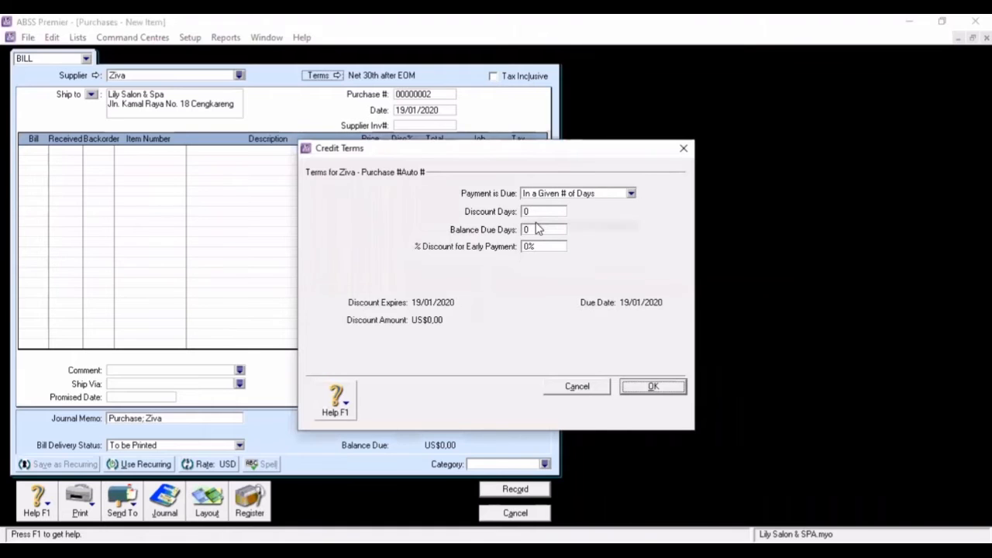
{"action": "left_click", "coordinate": [532, 230]}
{"action": "type", "text": "30"}
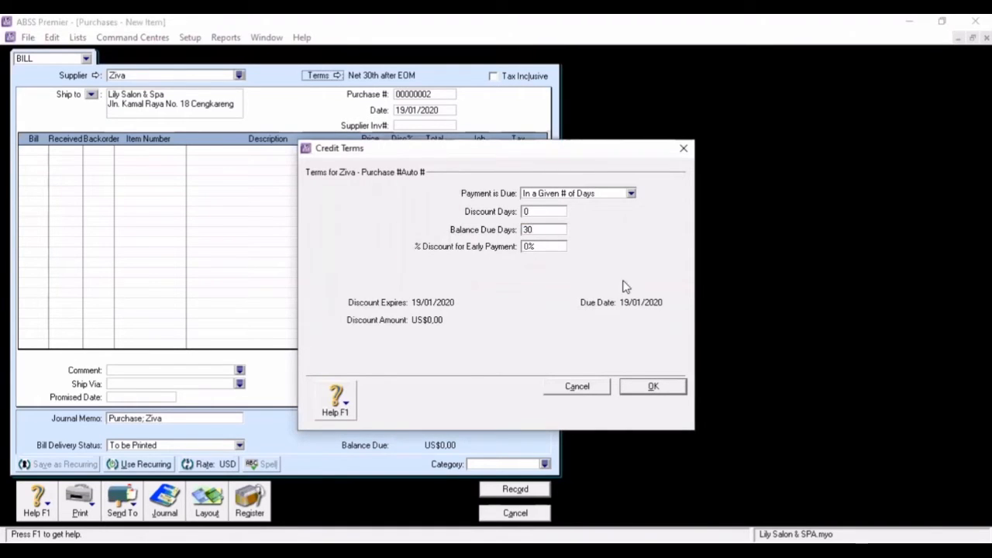
{"action": "left_click", "coordinate": [654, 387]}
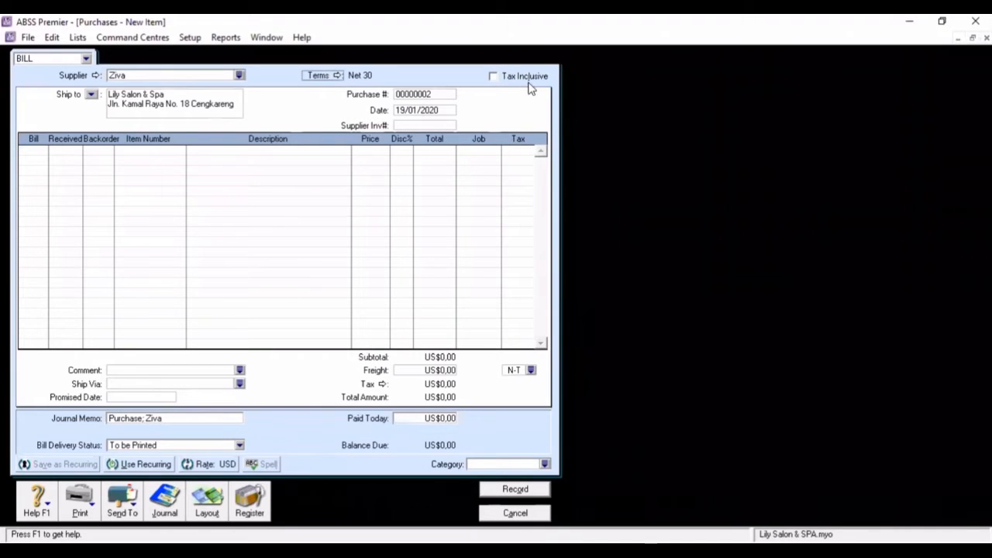
Set the Ziva bill's purchase number to FJ-0122 and its date to 20/01/2020
{"action": "left_click", "coordinate": [439, 94]}
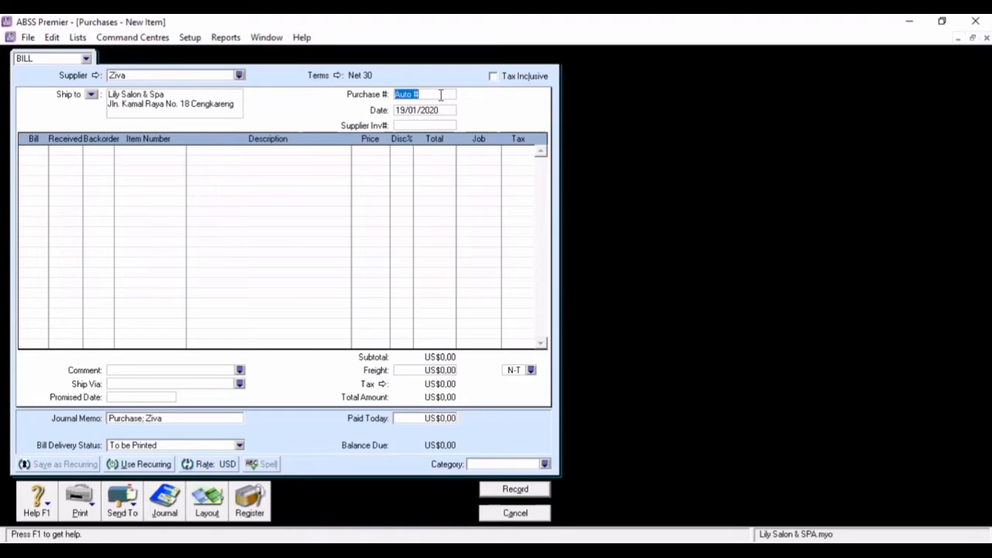
{"action": "type", "text": "FJ-0"}
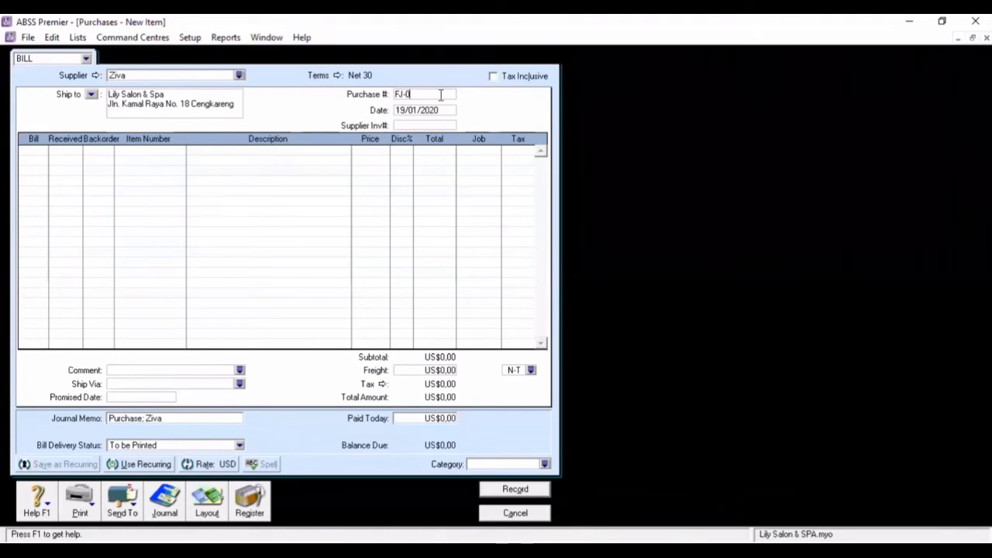
{"action": "type", "text": "122"}
{"action": "left_click", "coordinate": [415, 112]}
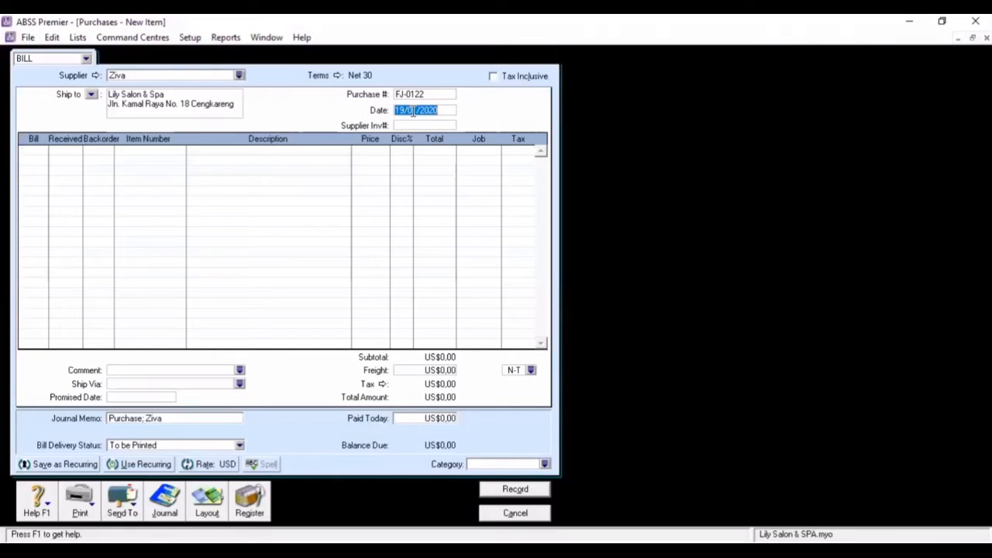
{"action": "type", "text": "20/0"}
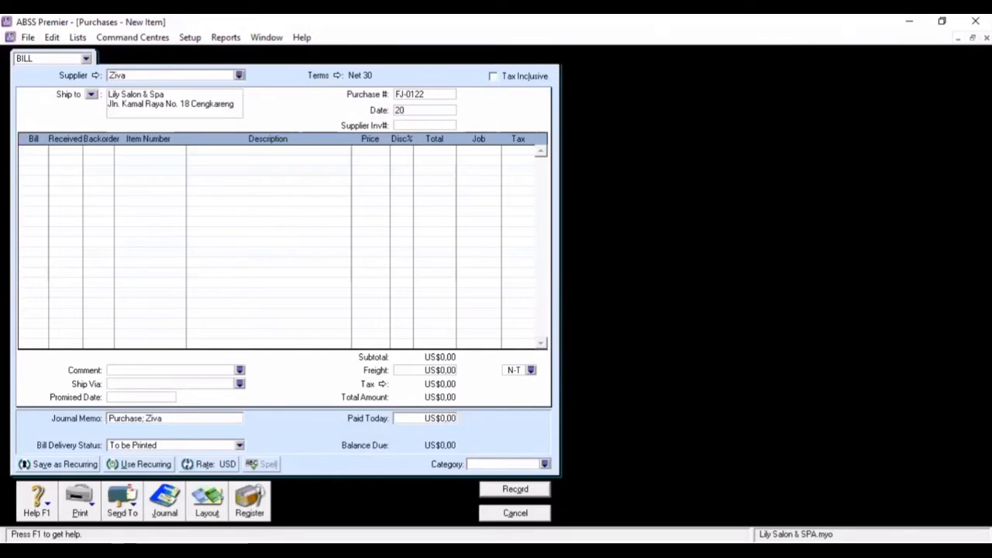
{"action": "type", "text": "1/2020"}
Add a bill line for 50 units of item P003 Vitamin Rambut at a price of US$3
{"action": "left_click", "coordinate": [28, 151]}
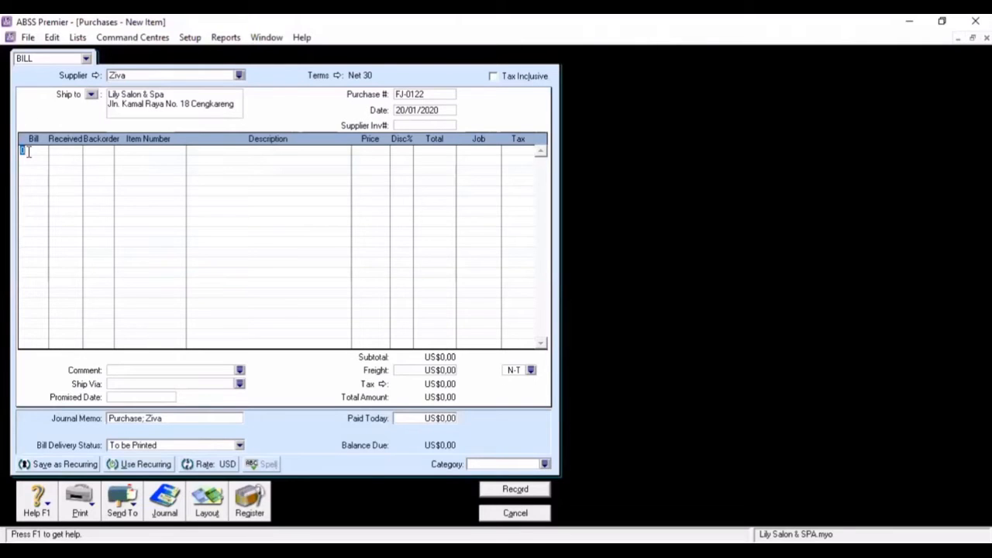
{"action": "type", "text": "50"}
{"action": "key", "text": "Tab"}
{"action": "key", "text": "Tab"}
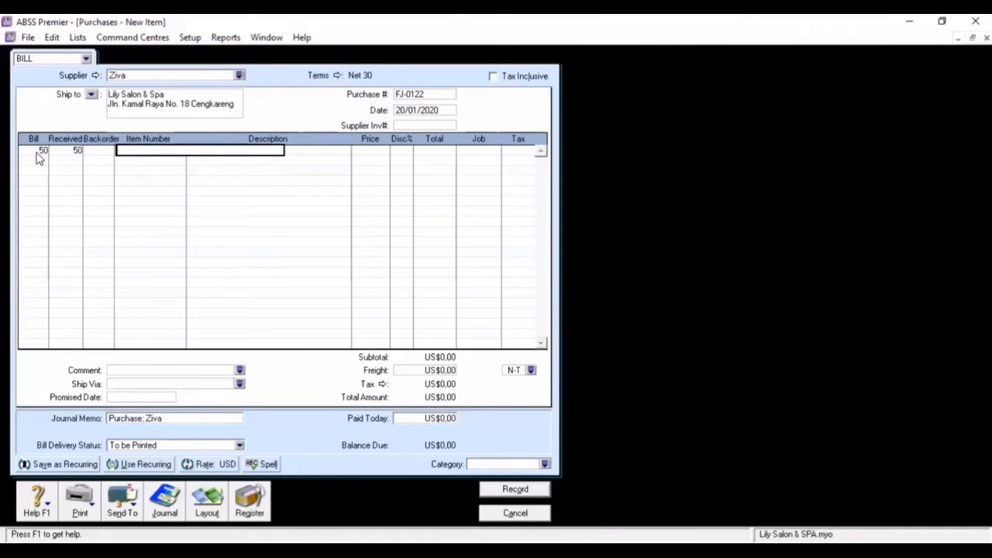
{"action": "key", "text": "Tab"}
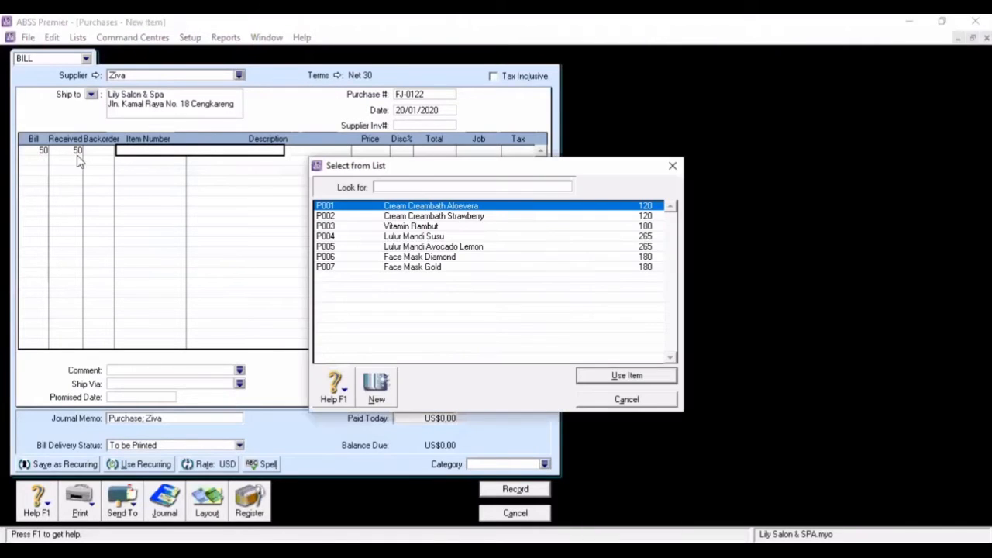
{"action": "left_click", "coordinate": [374, 226]}
{"action": "double_click", "coordinate": [375, 231]}
{"action": "key", "text": "Tab"}
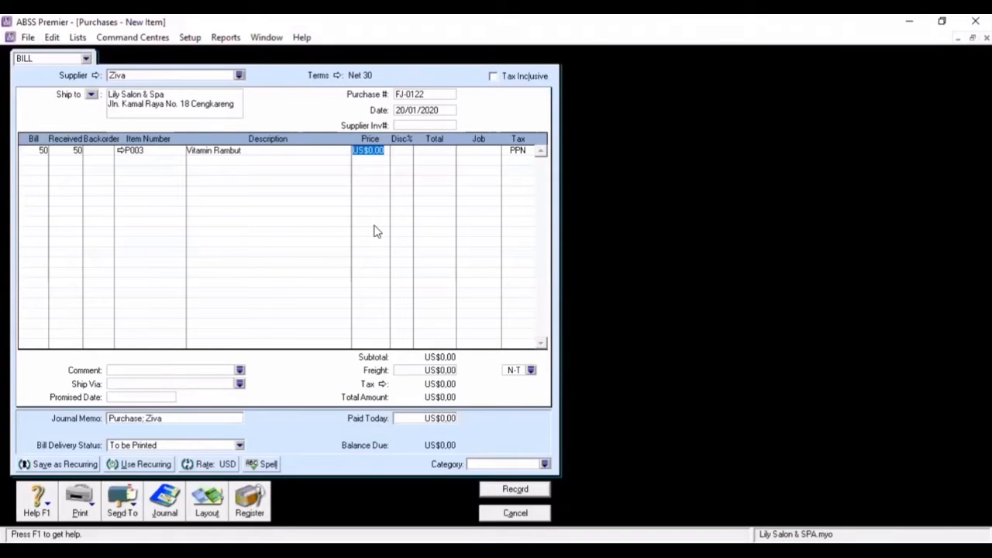
{"action": "type", "text": "3"}
{"action": "key", "text": "Tab"}
{"action": "key", "text": "Tab"}
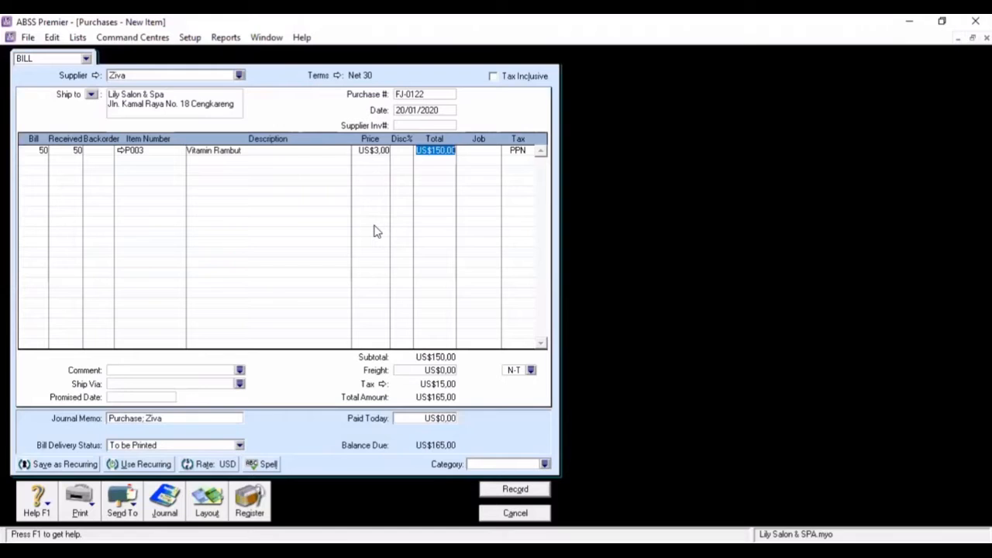
Assign job P to the Vitamin Rambut line and the category Overseas to the Ziva bill
{"action": "key", "text": "Tab"}
{"action": "left_click", "coordinate": [495, 151]}
{"action": "type", "text": "P"}
{"action": "double_click", "coordinate": [488, 217]}
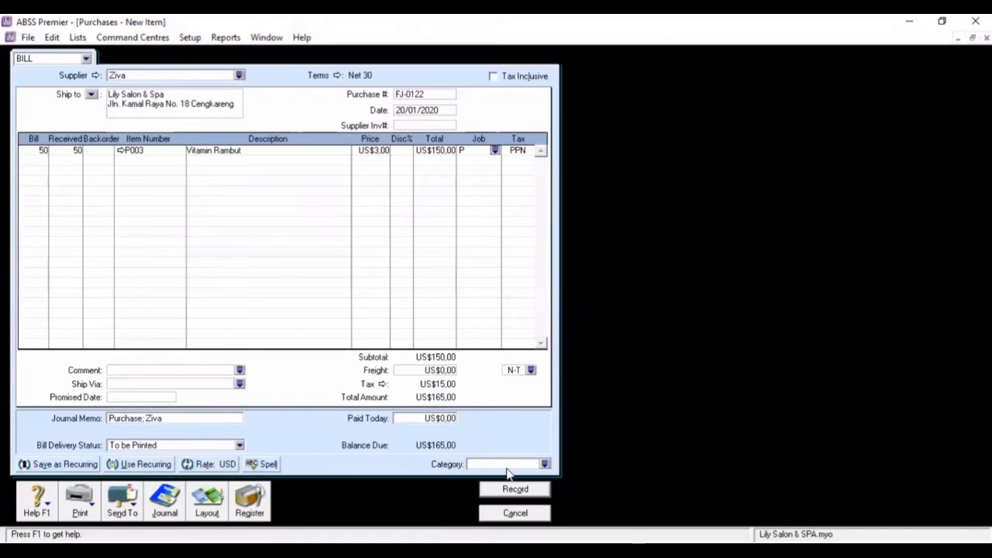
{"action": "left_click", "coordinate": [545, 463]}
{"action": "type", "text": "O"}
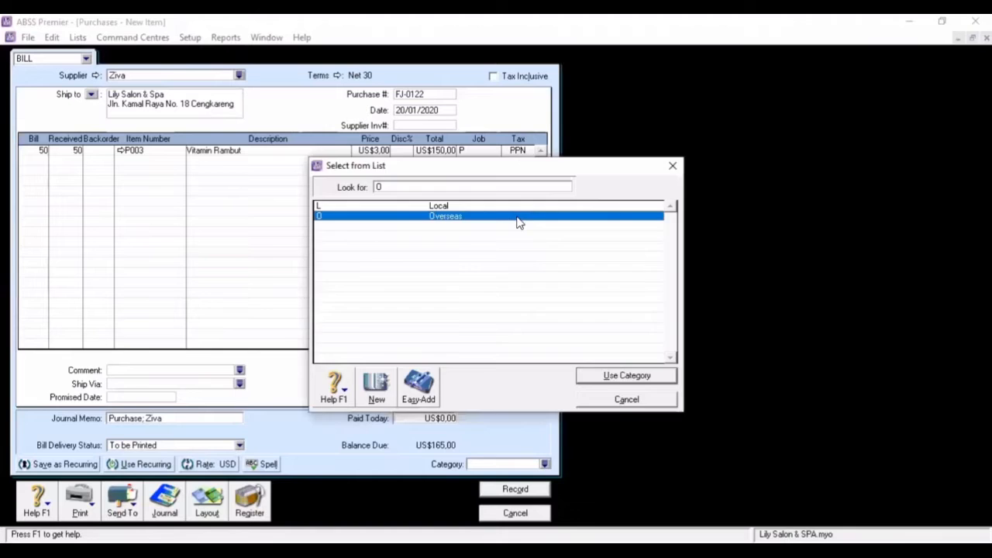
{"action": "double_click", "coordinate": [519, 220]}
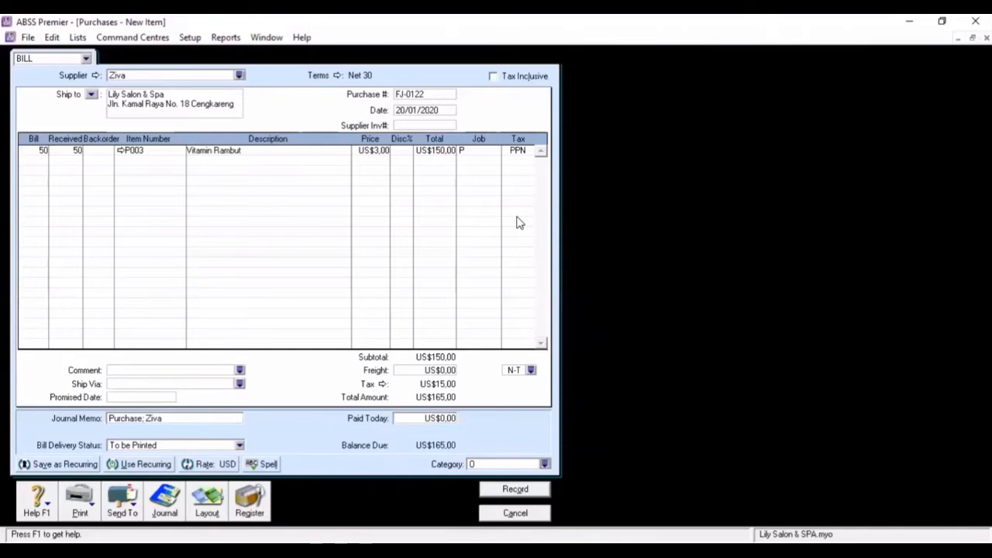
Check the recap of the Ziva bill's transaction and record the purchase
{"action": "key", "text": "ctrl+r"}
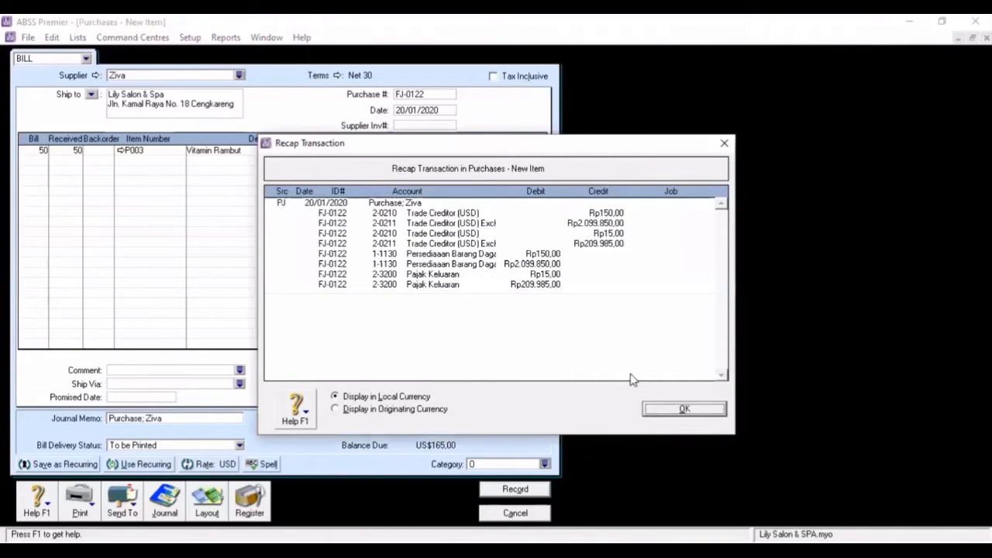
{"action": "left_click", "coordinate": [684, 409]}
{"action": "left_click", "coordinate": [534, 491]}
{"action": "left_click", "coordinate": [506, 515]}
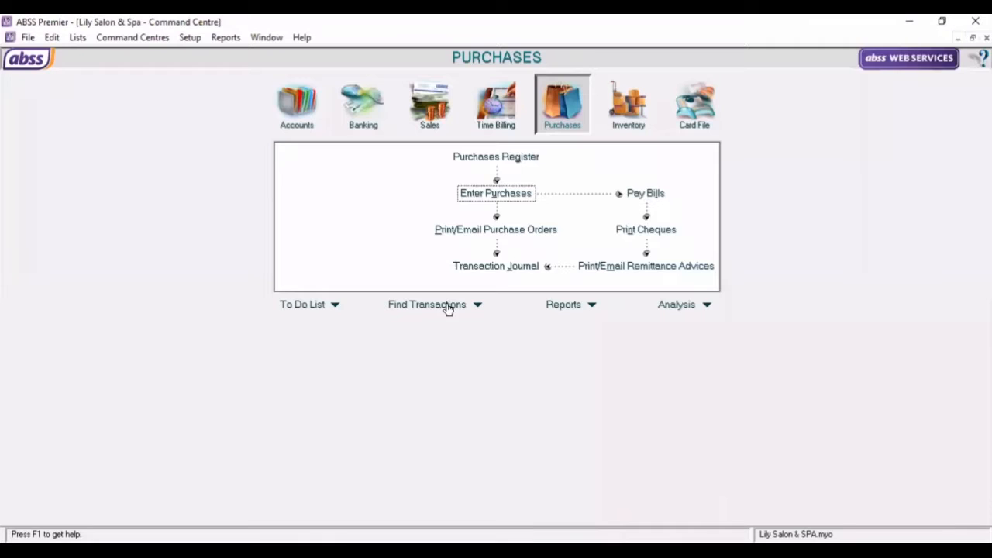
Review the recorded Ziva purchase in the Transaction Journal's purchases
{"action": "left_click", "coordinate": [482, 267]}
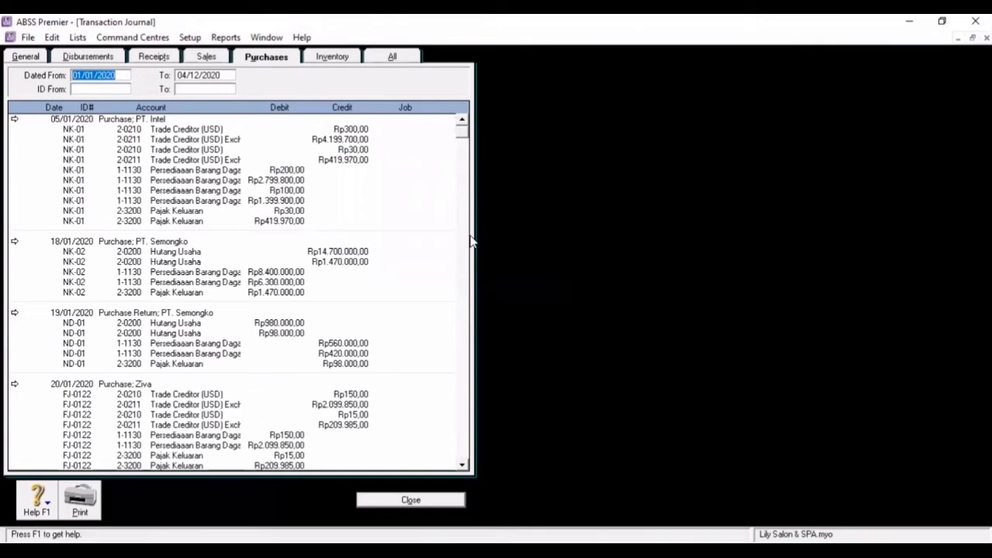
{"action": "left_click", "coordinate": [463, 465]}
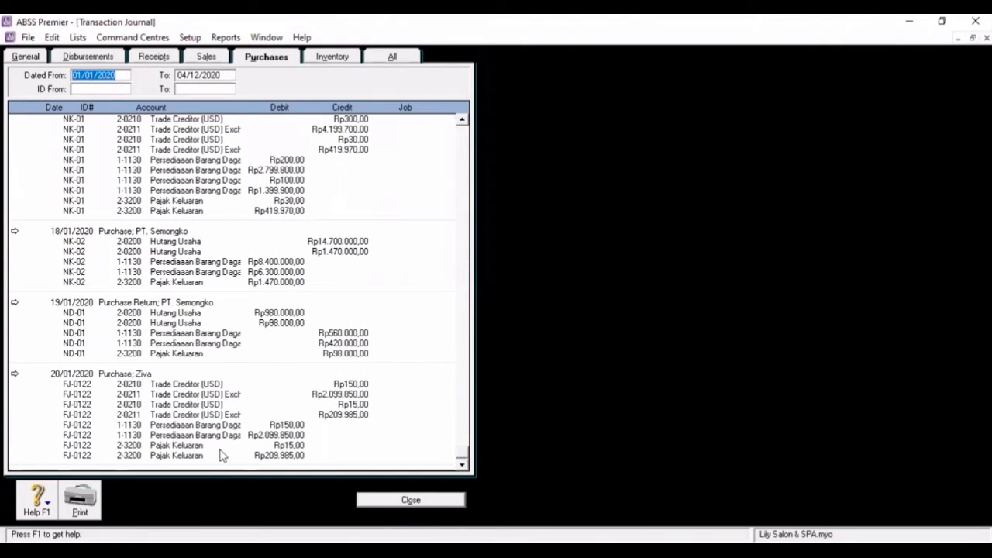
{"action": "left_click", "coordinate": [434, 504]}
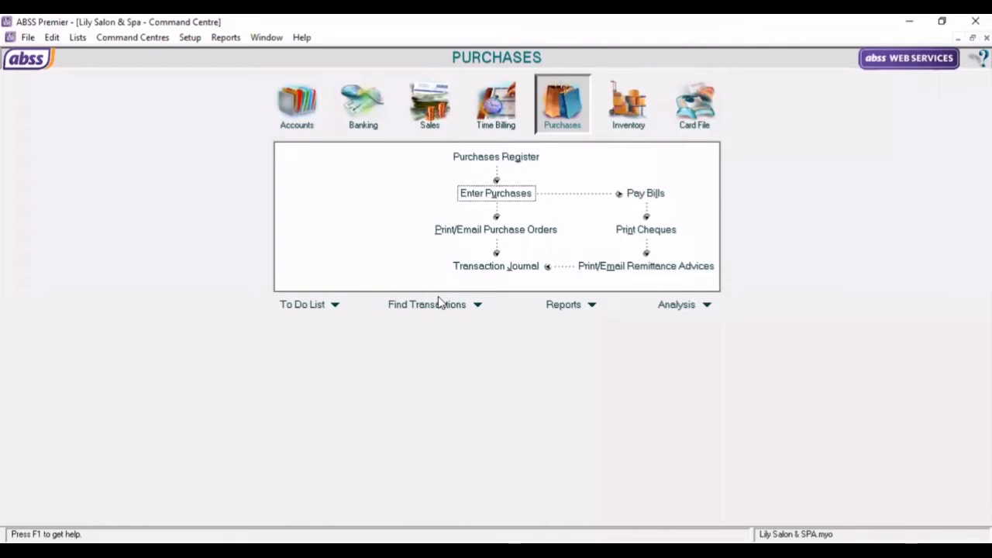
Start a new purchase entry for the supplier PT. Harmoni Jaya
{"action": "left_click", "coordinate": [496, 194]}
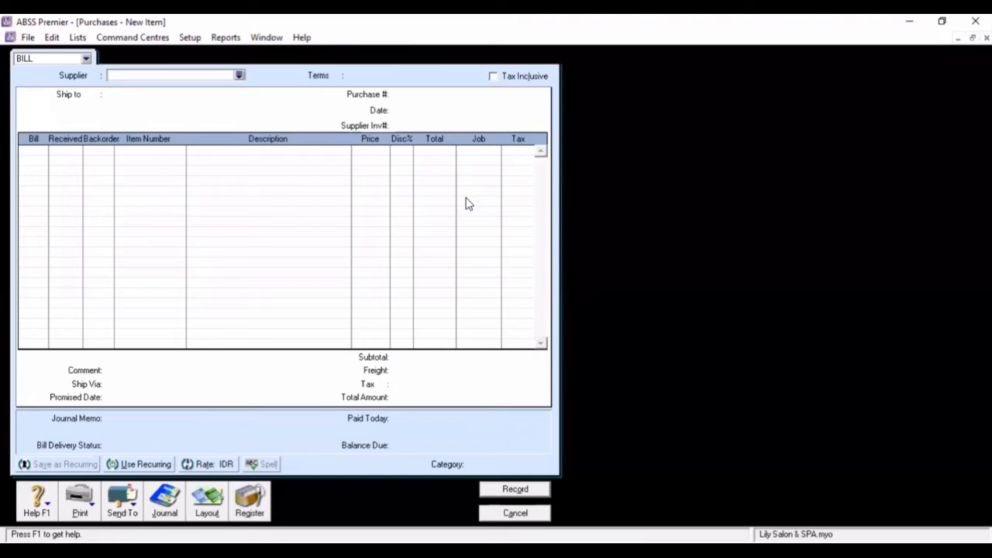
{"action": "left_click", "coordinate": [240, 75]}
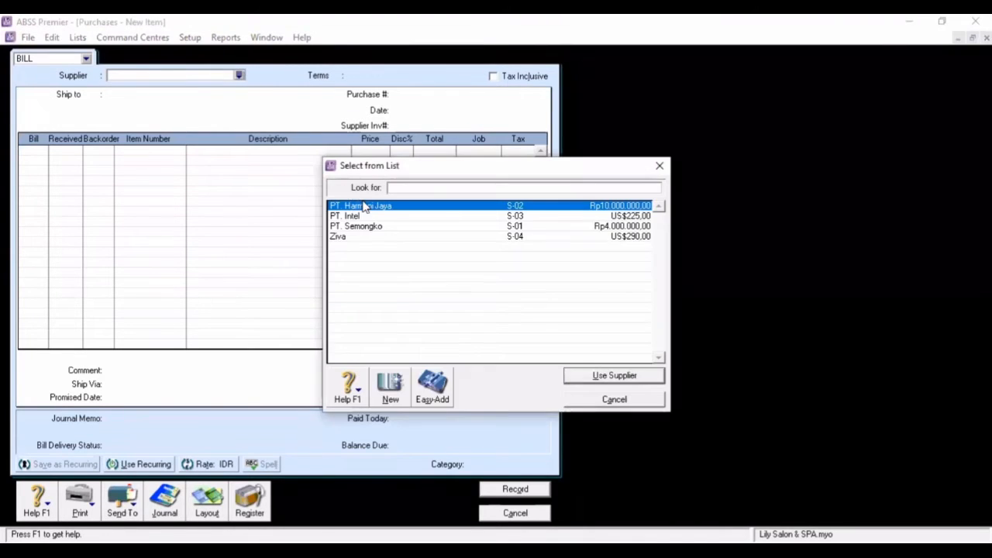
{"action": "double_click", "coordinate": [364, 205]}
Set the PT. Harmoni Jaya bill's credit terms to In a Given # of Days with 30 balance due days
{"action": "left_click", "coordinate": [338, 78]}
{"action": "left_click", "coordinate": [546, 193]}
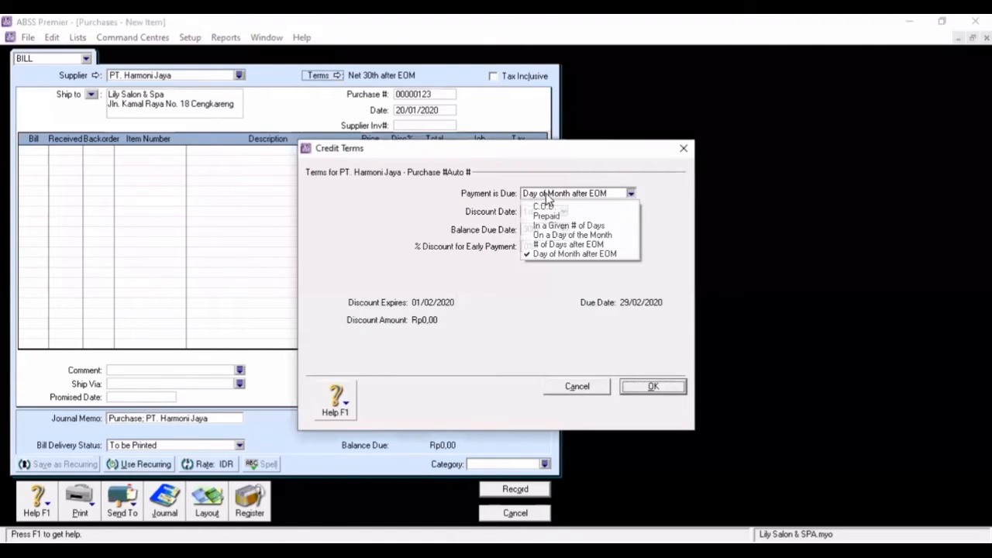
{"action": "left_click", "coordinate": [543, 226]}
{"action": "left_click", "coordinate": [541, 229]}
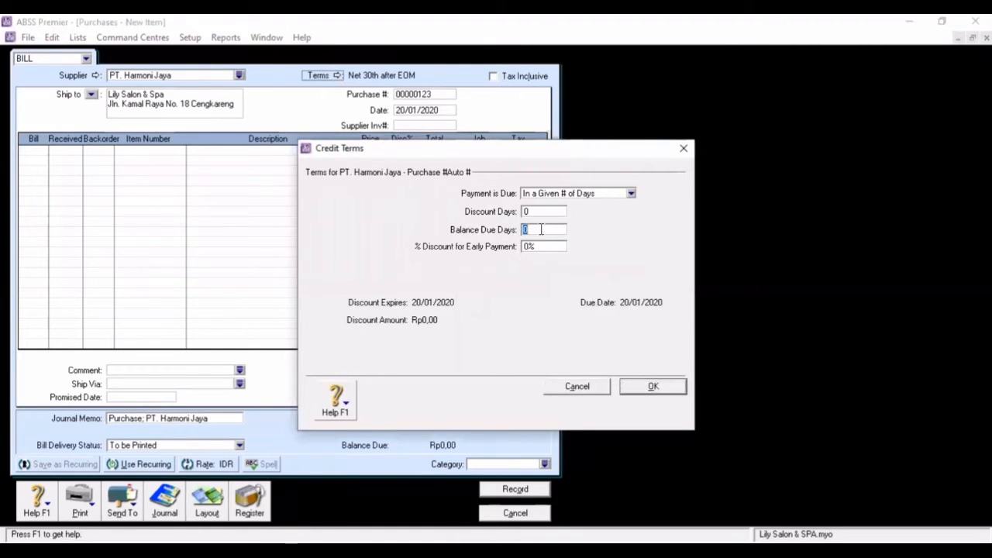
{"action": "type", "text": "30"}
{"action": "left_click", "coordinate": [641, 391]}
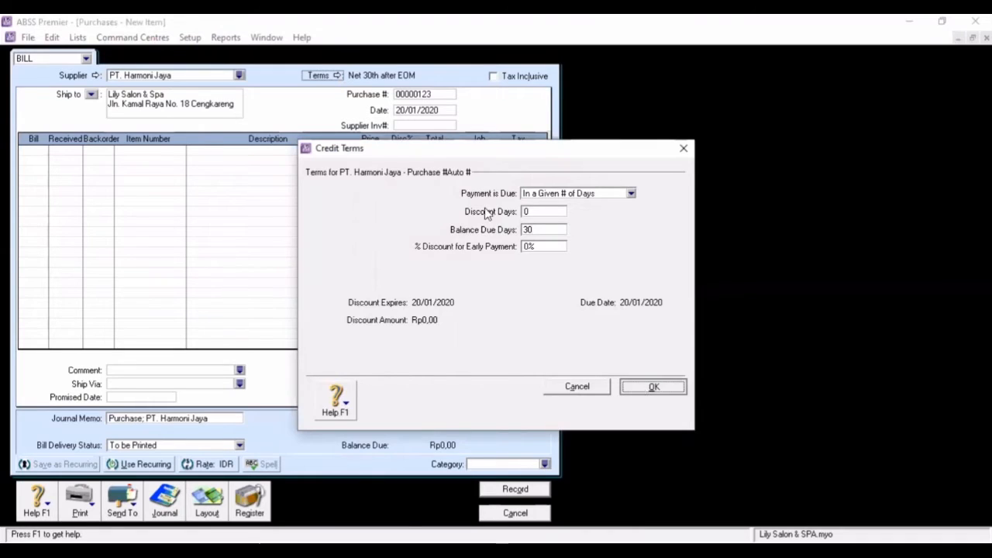
{"action": "key", "text": "Return"}
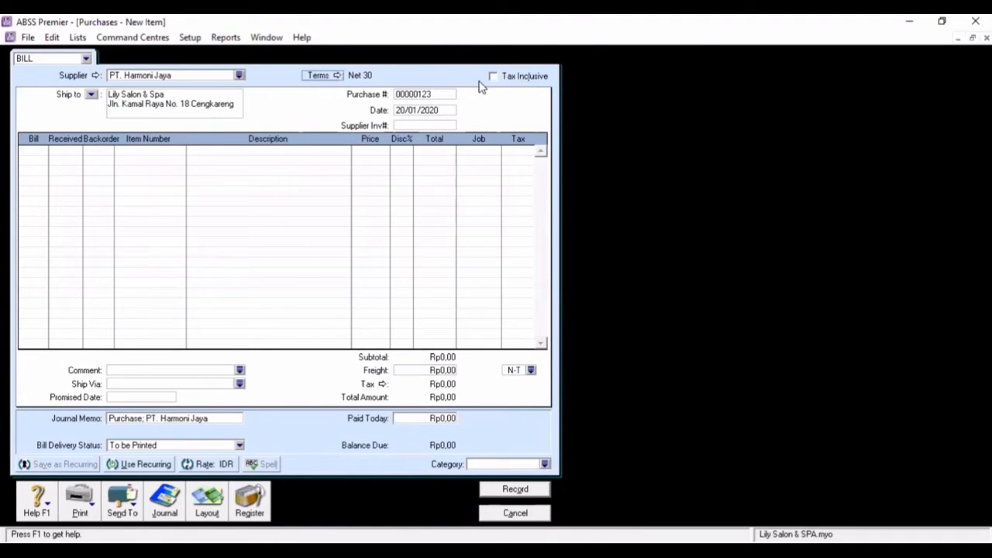
Set the PT. Harmoni Jaya bill's purchase number to FJ-0125 and its date to 23/01/2020
{"action": "left_click", "coordinate": [442, 94]}
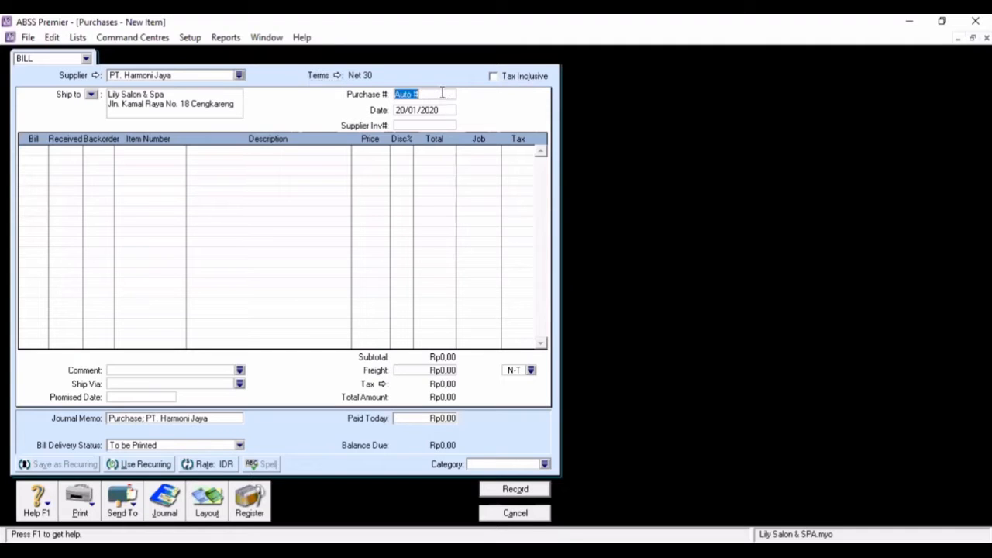
{"action": "type", "text": "FJ-0125"}
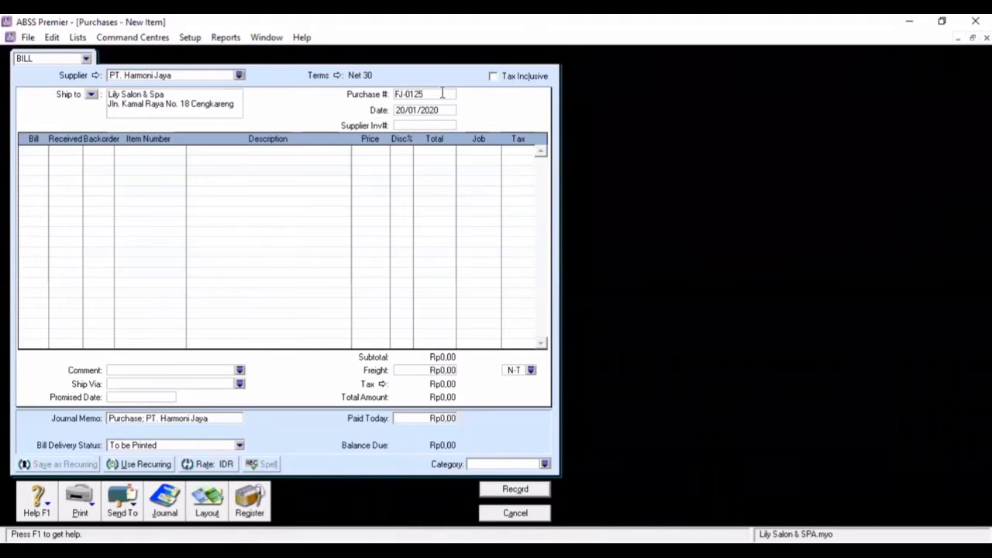
{"action": "left_click", "coordinate": [411, 109]}
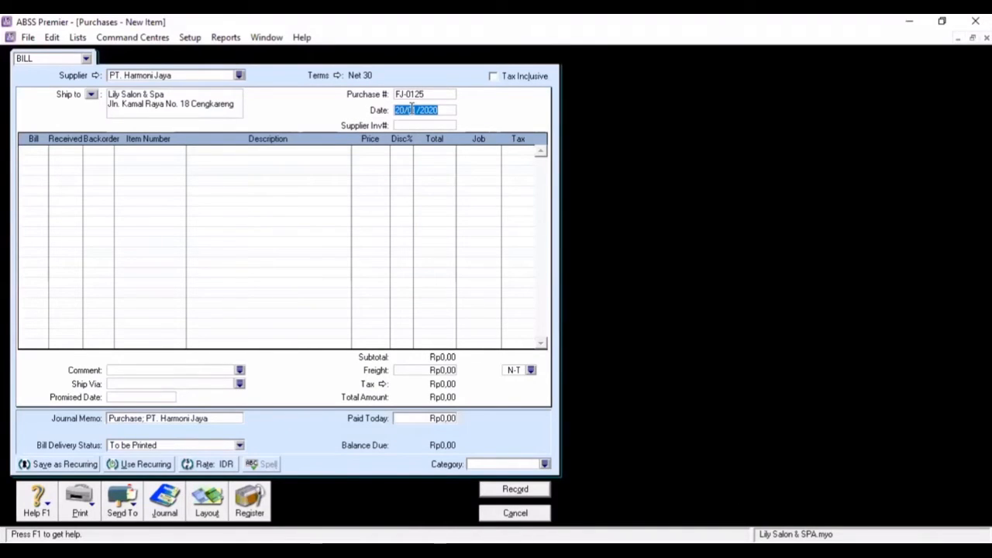
{"action": "type", "text": "23/01/2020"}
Add a bill line for 100 units of item P001 Cream Creambath Aloevera at a price of Rp70.000
{"action": "left_click", "coordinate": [37, 151]}
{"action": "type", "text": "100"}
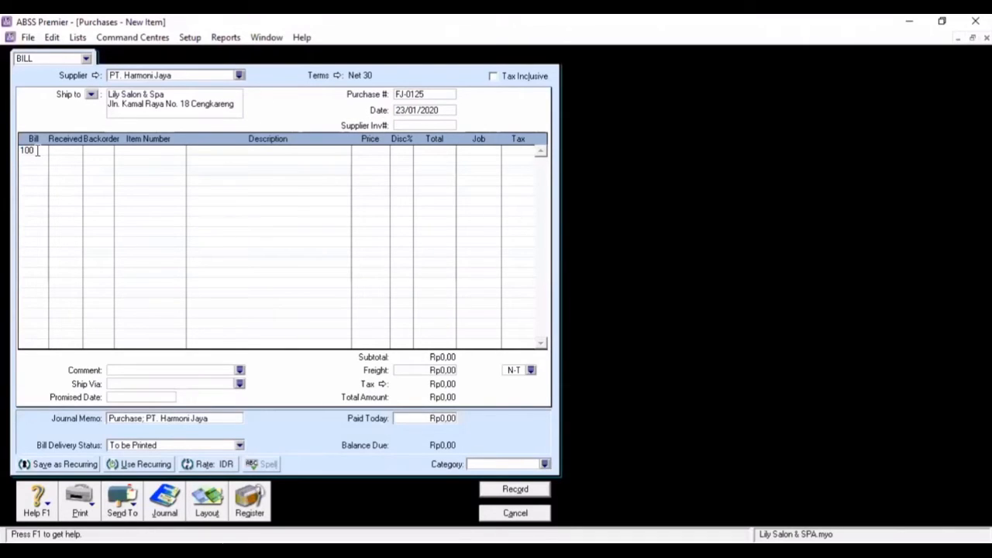
{"action": "key", "text": "Tab"}
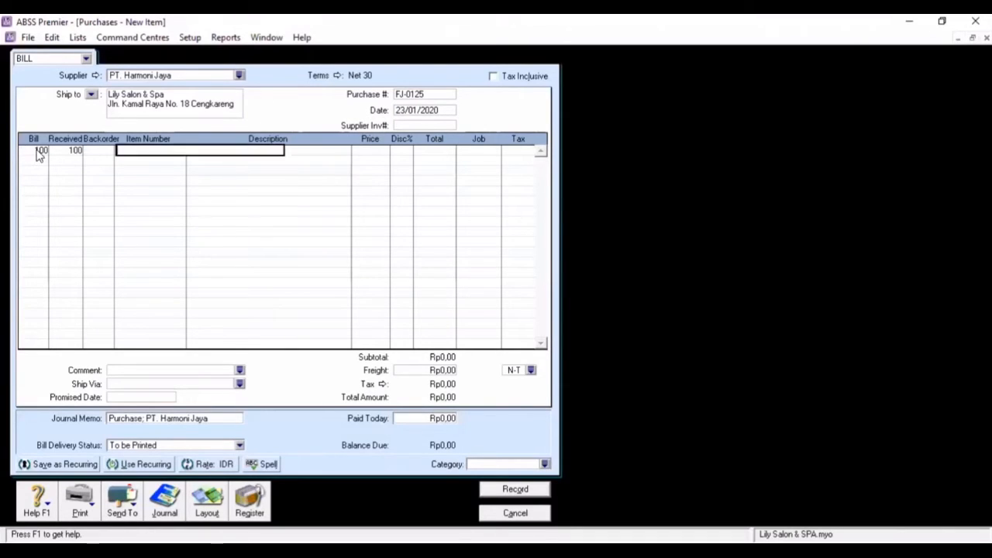
{"action": "key", "text": "Tab"}
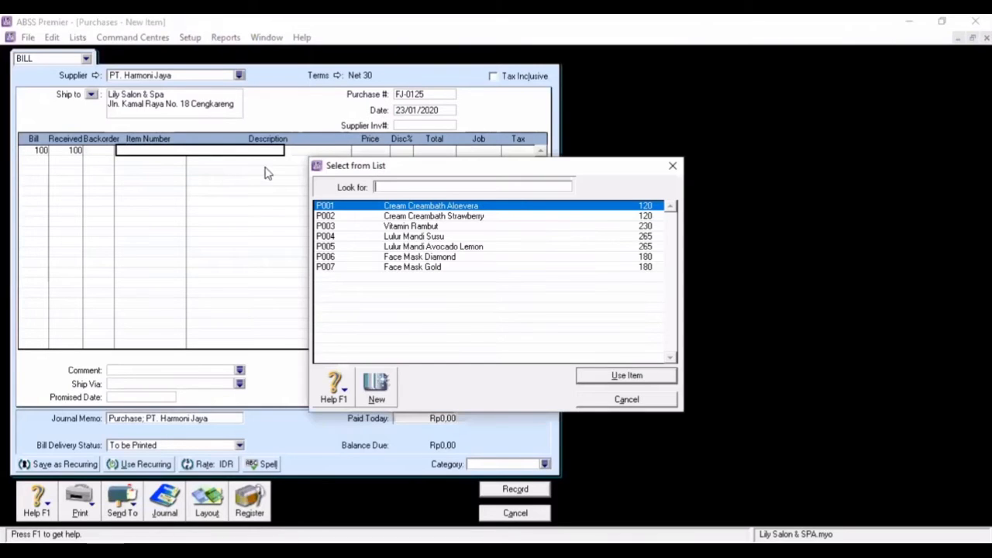
{"action": "double_click", "coordinate": [337, 206]}
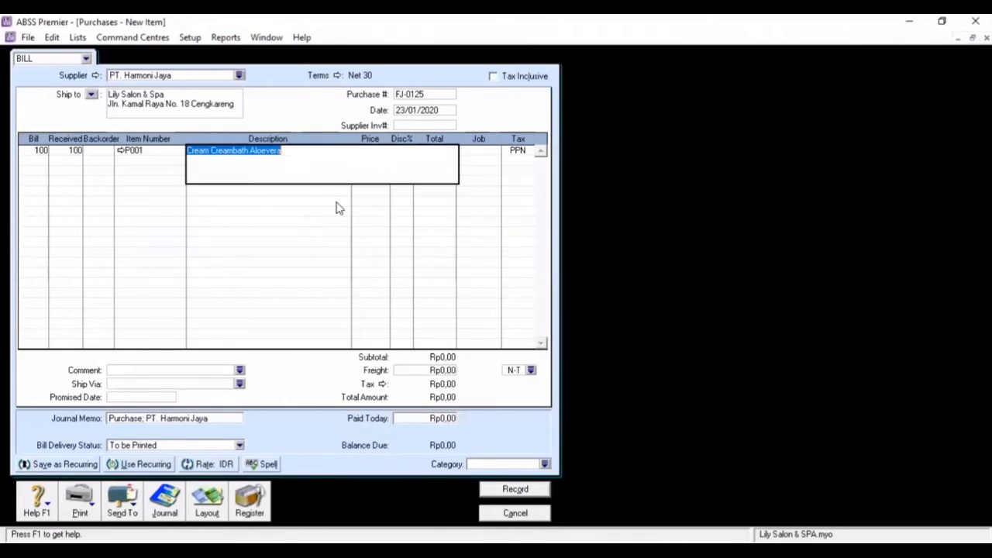
{"action": "key", "text": "Tab"}
{"action": "type", "text": "70."}
{"action": "type", "text": "0000"}
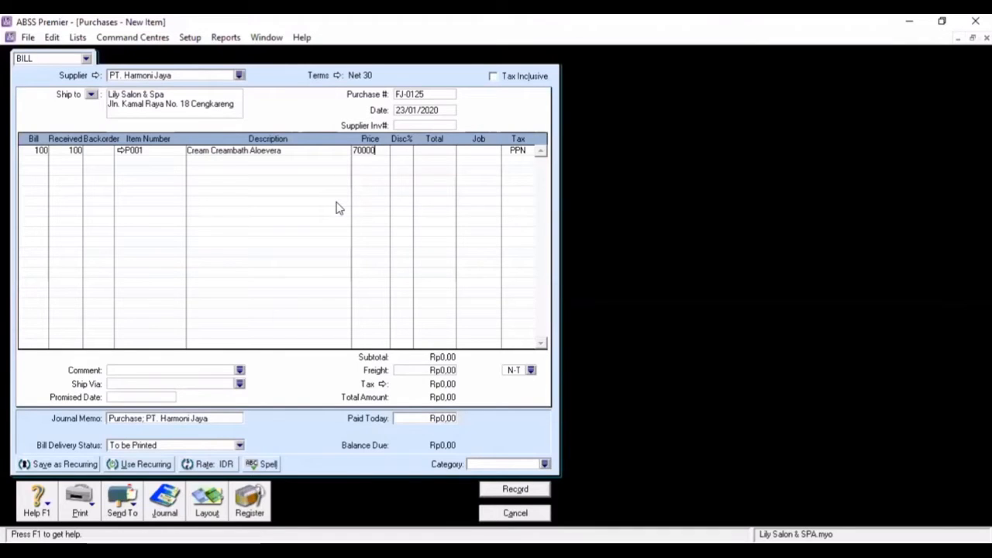
{"action": "key", "text": "Tab"}
Assign the job P (Produk) to the Cream Creambath Aloevera line
{"action": "left_click", "coordinate": [493, 153]}
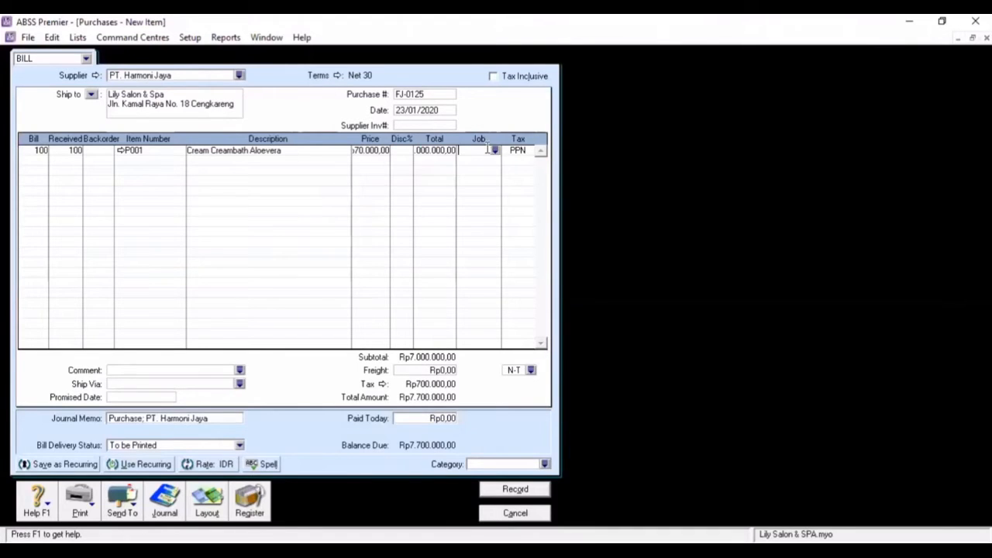
{"action": "left_click", "coordinate": [495, 152]}
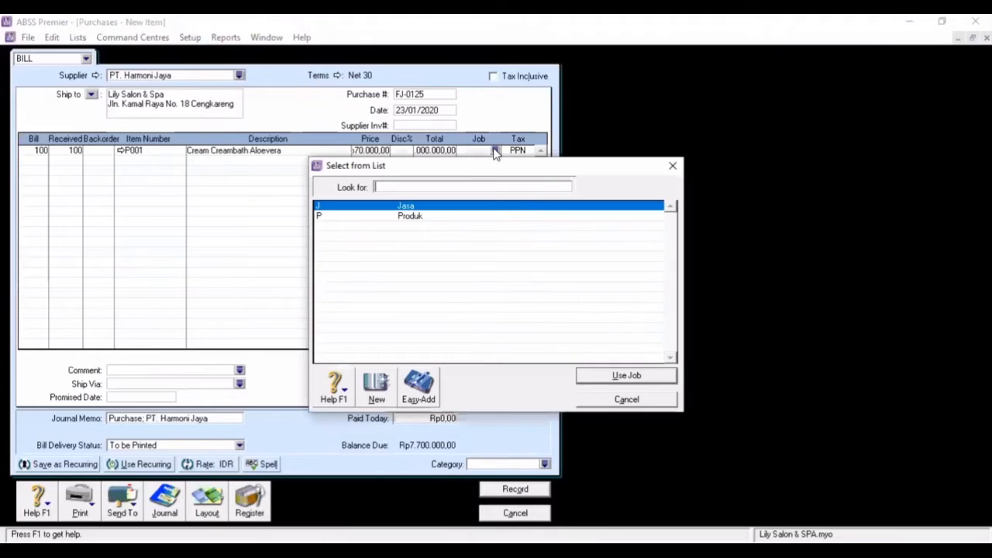
{"action": "type", "text": "P"}
{"action": "double_click", "coordinate": [470, 217]}
Add a second line to the PT. Harmoni Jaya bill for 50 units of item P002 Cream Creambath Strawberry
{"action": "left_click", "coordinate": [34, 161]}
{"action": "type", "text": "5"}
{"action": "key", "text": "space"}
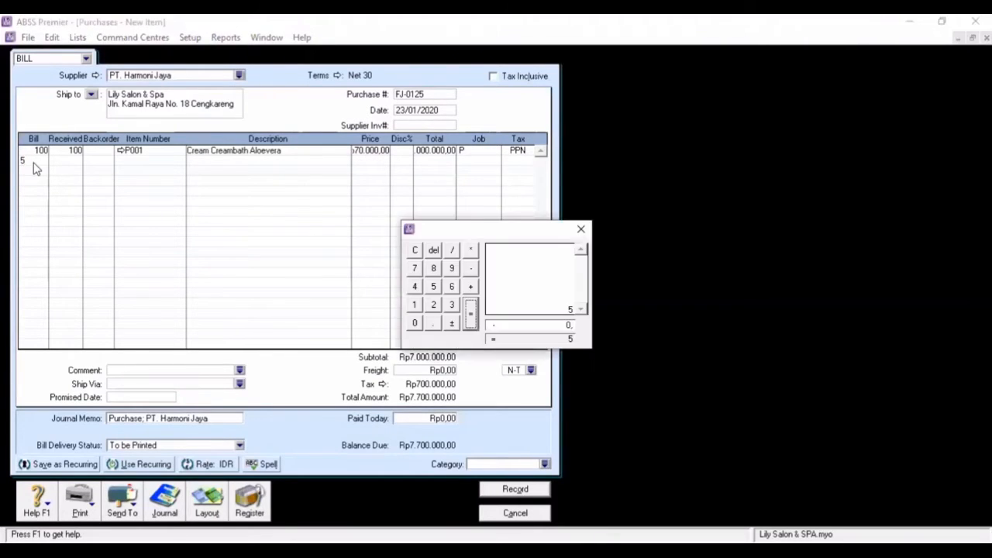
{"action": "left_click", "coordinate": [581, 230]}
{"action": "type", "text": "0"}
{"action": "key", "text": "Tab"}
{"action": "key", "text": "Tab"}
{"action": "key", "text": "Tab"}
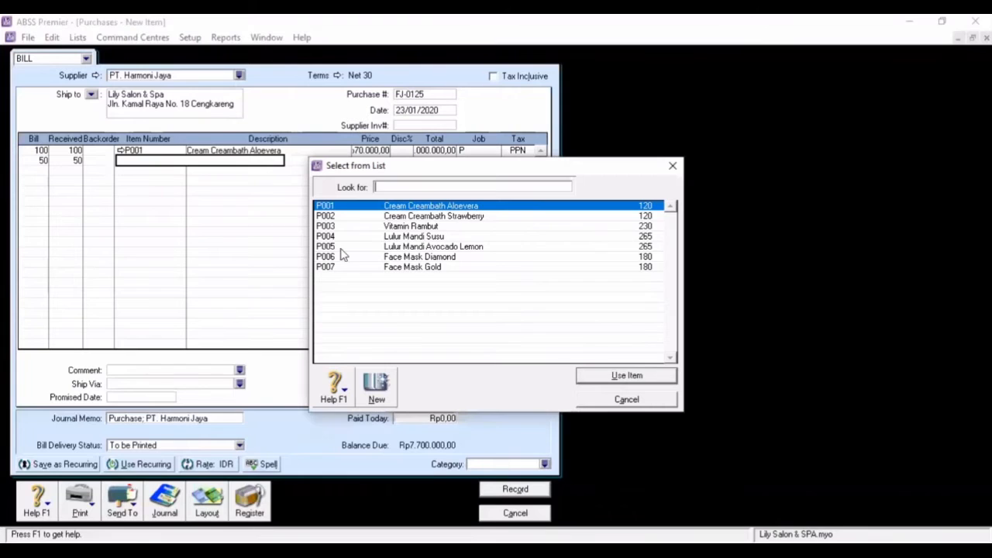
{"action": "left_click", "coordinate": [393, 217]}
{"action": "double_click", "coordinate": [394, 217]}
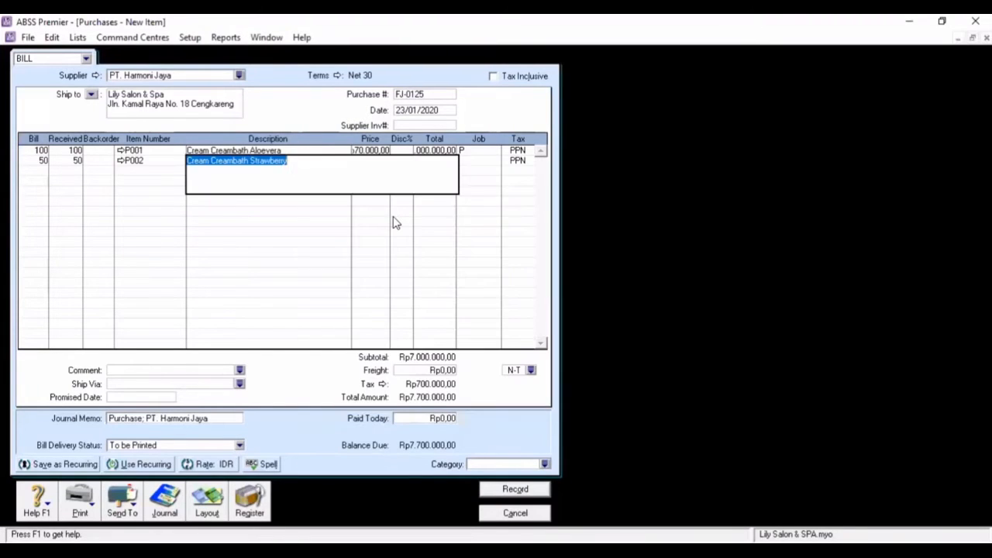
Set the Cream Creambath Strawberry line's price to Rp77.000 and assign it the job P (Produk)
{"action": "type", "text": "77000"}
{"action": "key", "text": "Tab"}
{"action": "key", "text": "Tab"}
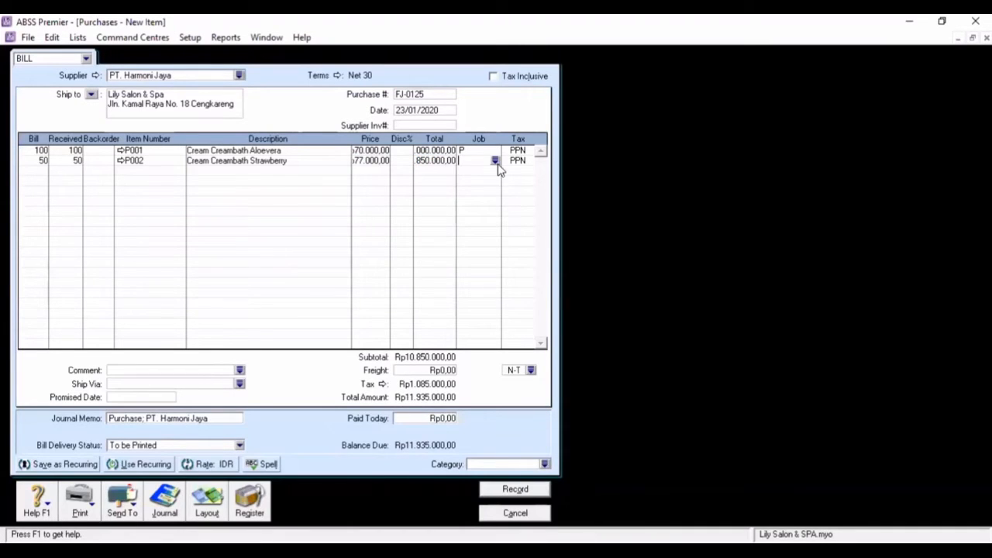
{"action": "type", "text": "P"}
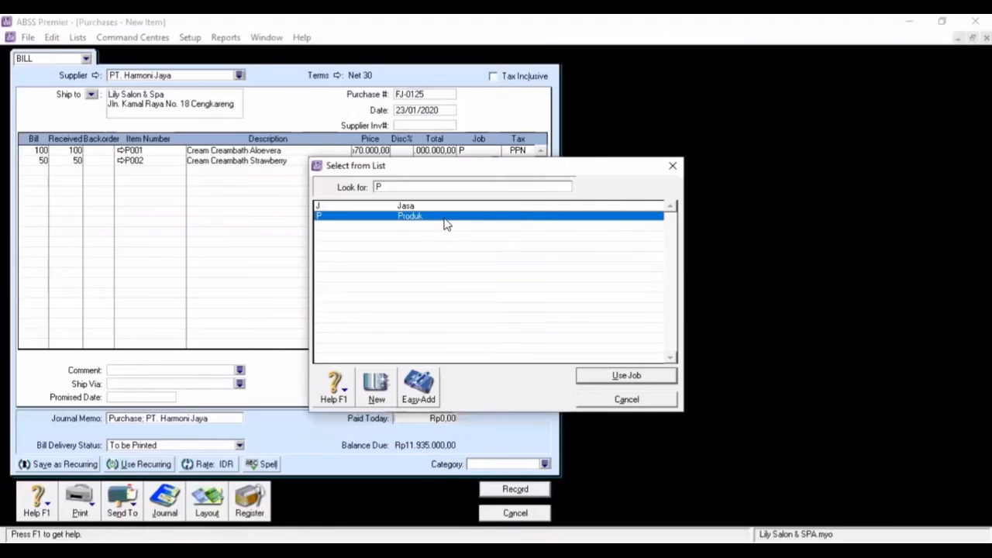
{"action": "key", "text": "Return"}
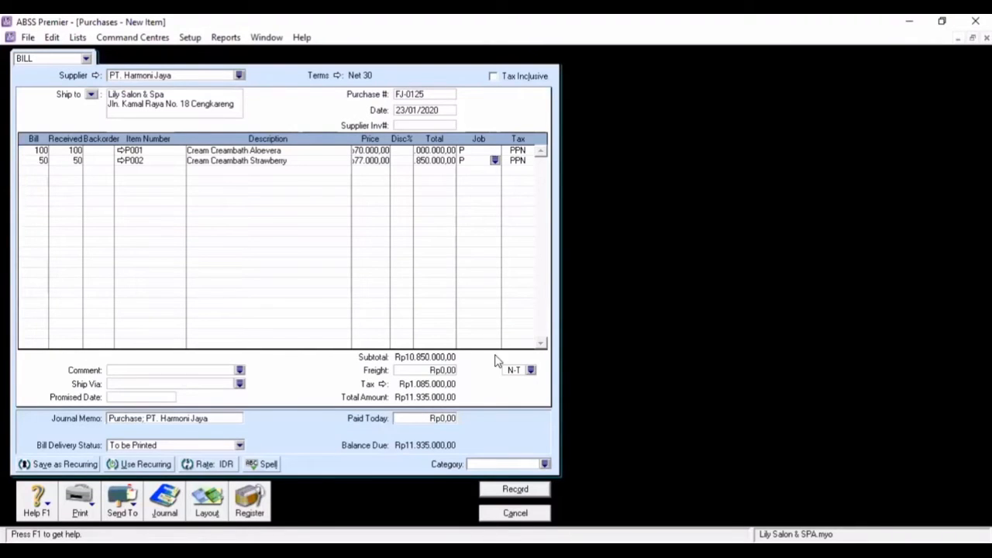
Set the category of bill FJ-0125 to L (Local)
{"action": "left_click", "coordinate": [545, 463]}
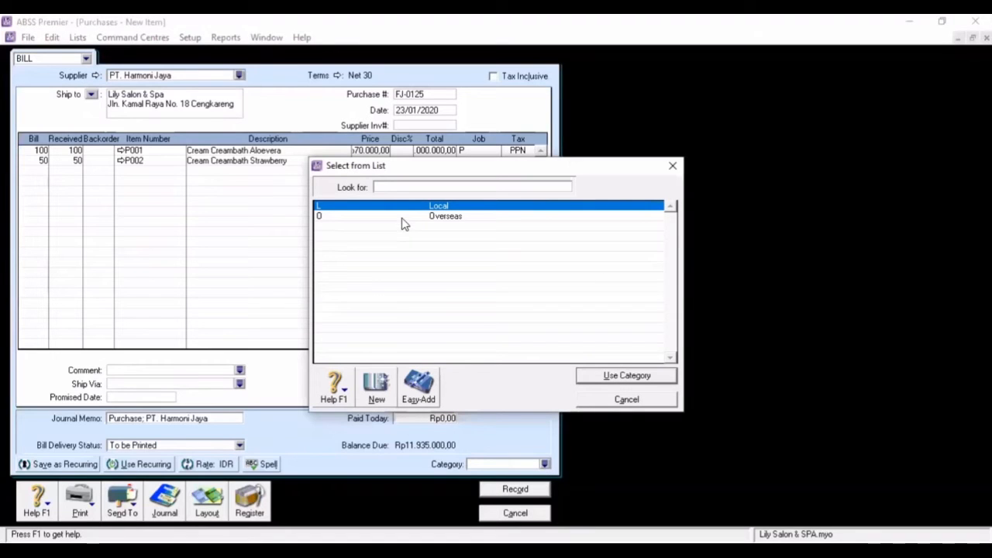
{"action": "type", "text": "L"}
{"action": "double_click", "coordinate": [401, 208]}
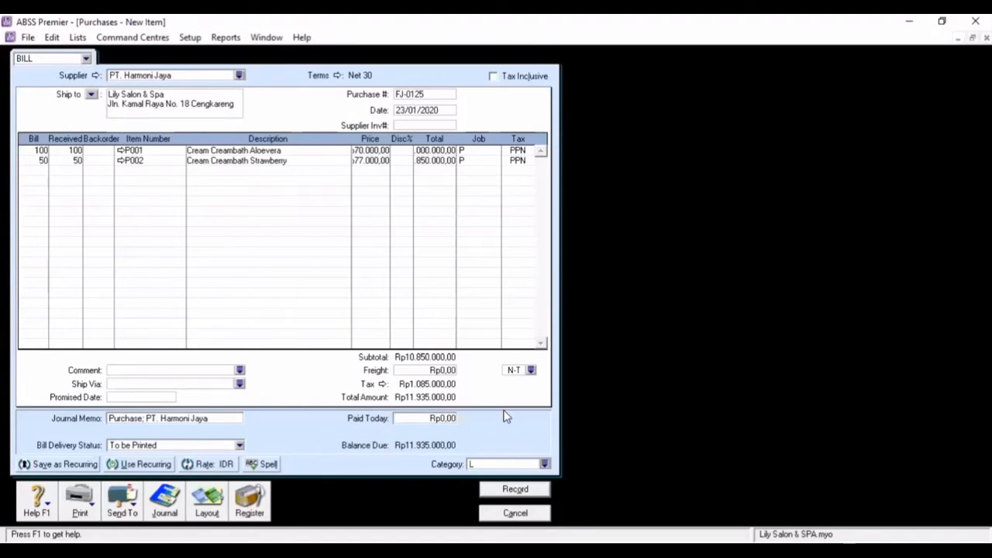
Check the journal recap of bill FJ-0125, record the bill and close the purchase entry form
{"action": "key", "text": "ctrl+r"}
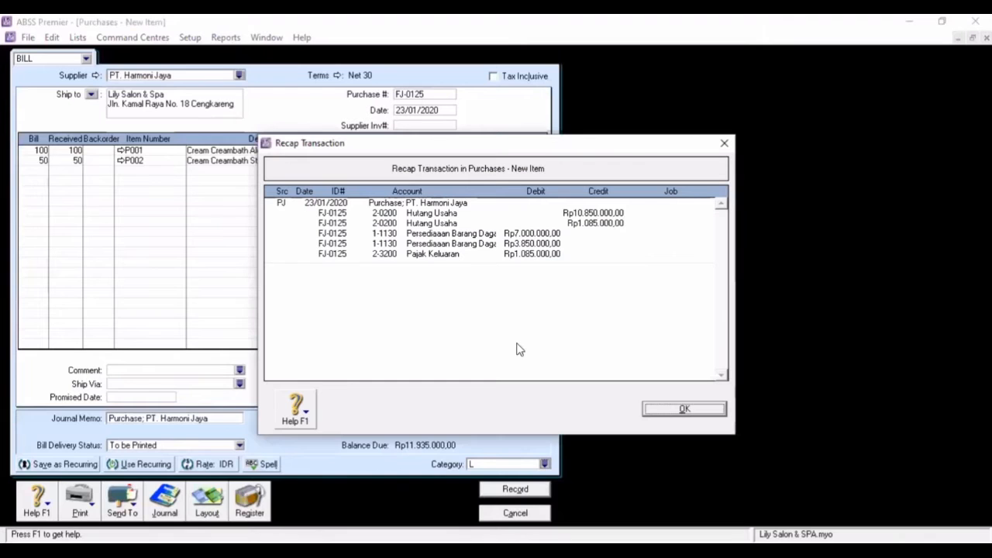
{"action": "left_click", "coordinate": [667, 408]}
{"action": "left_click", "coordinate": [537, 488]}
{"action": "left_click", "coordinate": [515, 512]}
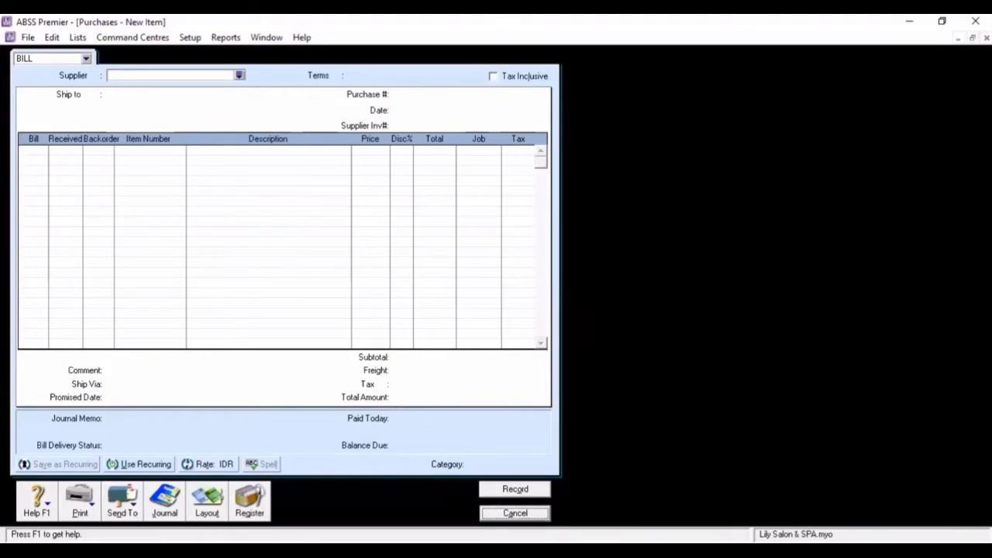
Review the purchases transaction journal through to its latest entry, the PT. Harmoni Jaya purchase, and close it
{"action": "left_click", "coordinate": [496, 266]}
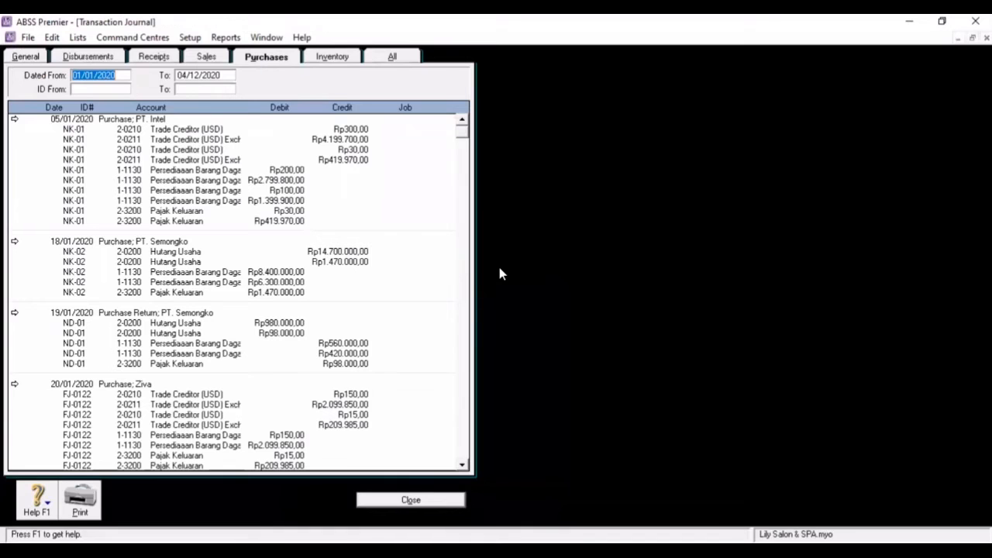
{"action": "left_click", "coordinate": [462, 465]}
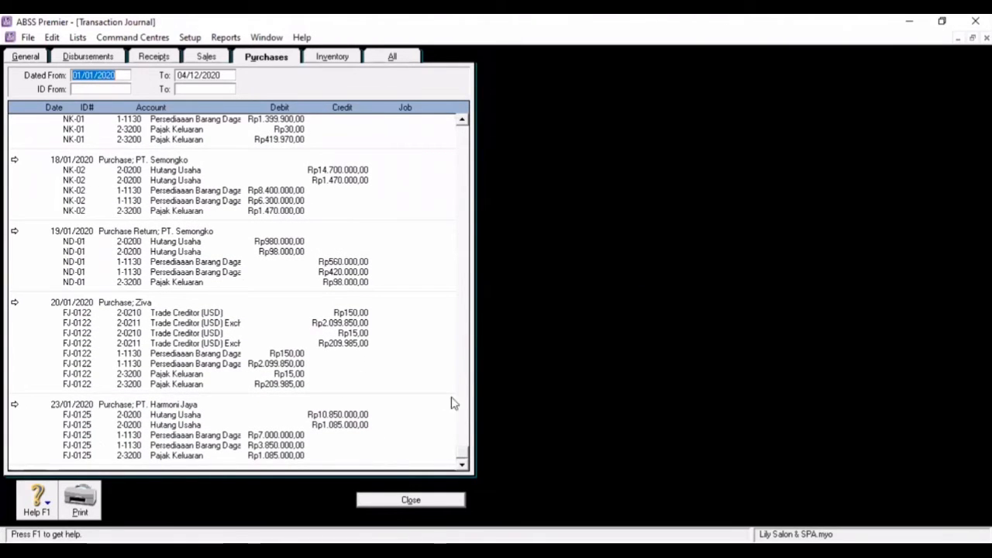
{"action": "left_click", "coordinate": [411, 501]}
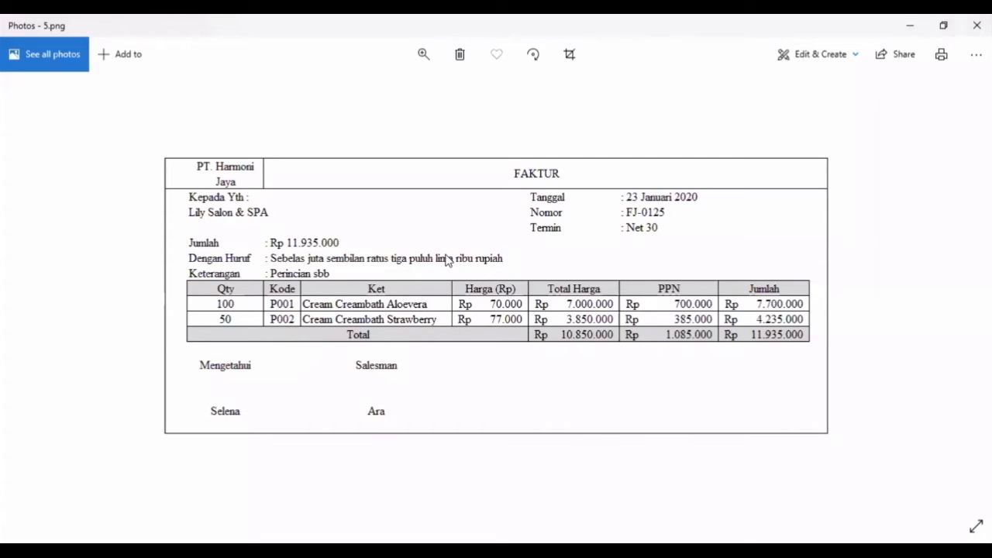
Check the next source document, debit note 6.png in Photos, and start a new ABSS Premier bill for supplier PT. Harmoni Jaya
{"action": "key", "text": "Right"}
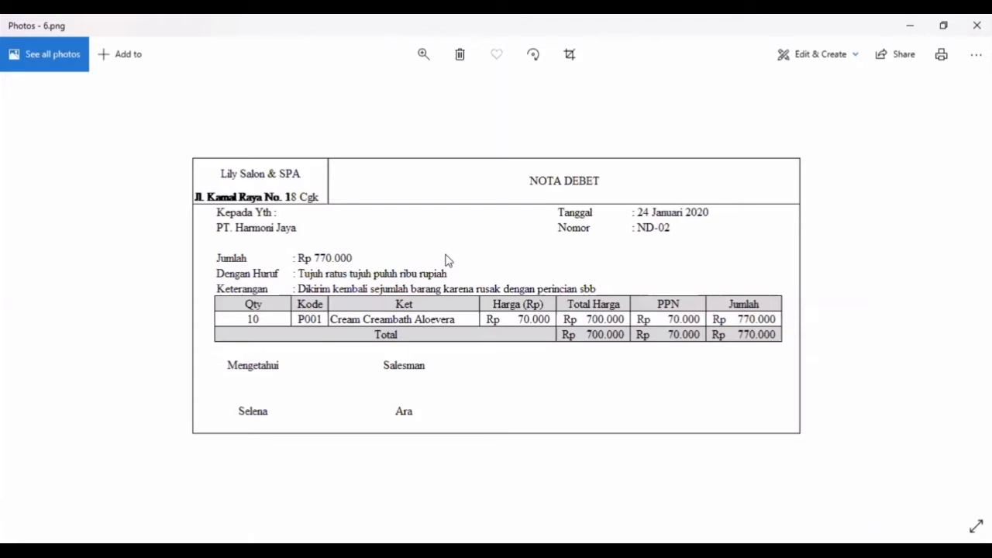
{"action": "left_click", "coordinate": [464, 54]}
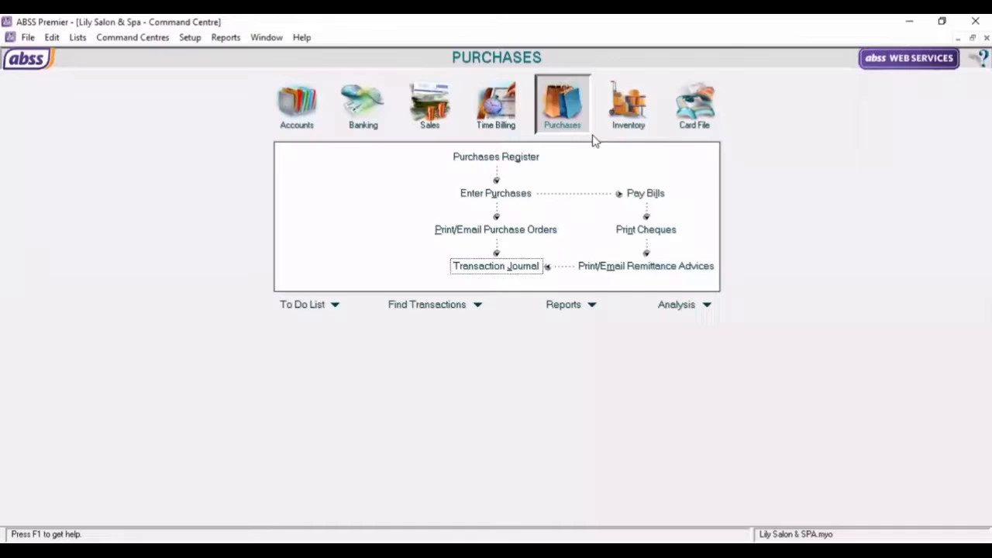
{"action": "left_click", "coordinate": [511, 193]}
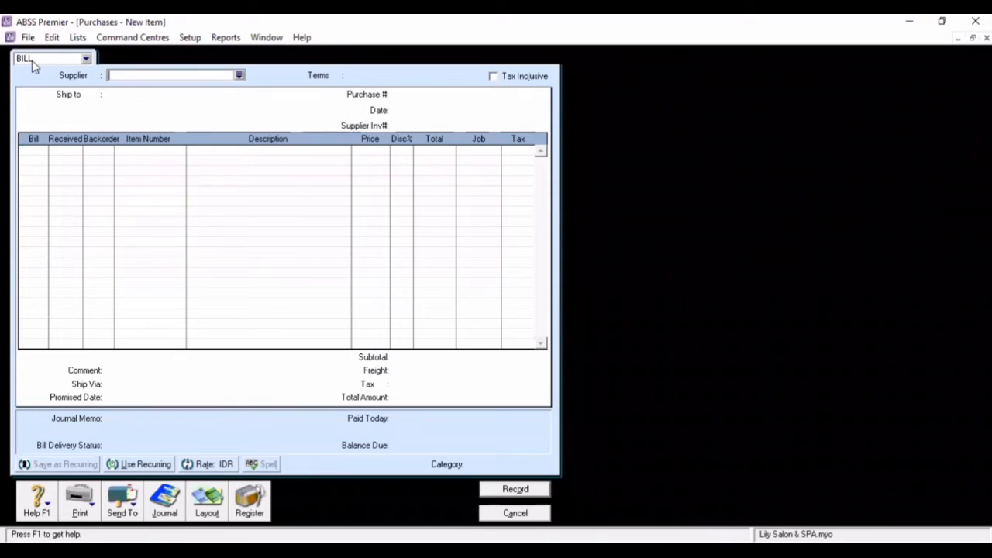
{"action": "left_click", "coordinate": [239, 77]}
{"action": "left_click", "coordinate": [428, 208]}
{"action": "double_click", "coordinate": [428, 208]}
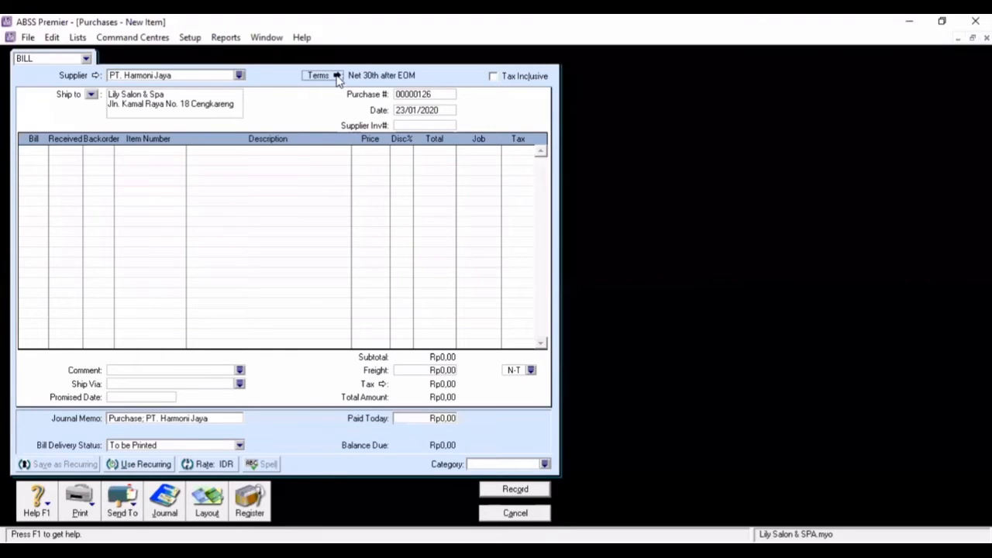
Set the new bill's credit terms to In a Given # of Days with 30 balance due days
{"action": "left_click", "coordinate": [337, 76]}
{"action": "left_click", "coordinate": [543, 193]}
{"action": "left_click", "coordinate": [545, 225]}
{"action": "left_click", "coordinate": [545, 230]}
{"action": "type", "text": "30"}
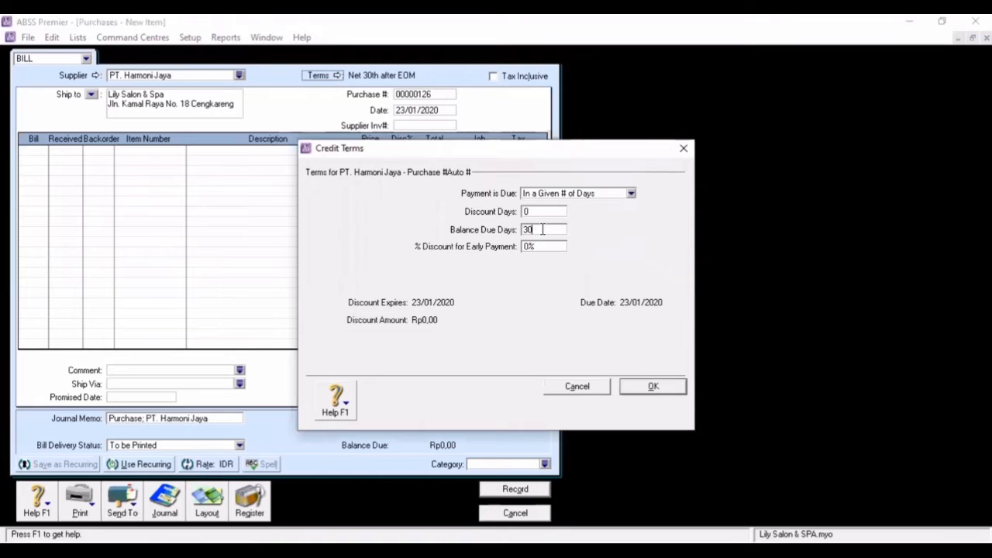
{"action": "left_click", "coordinate": [656, 385]}
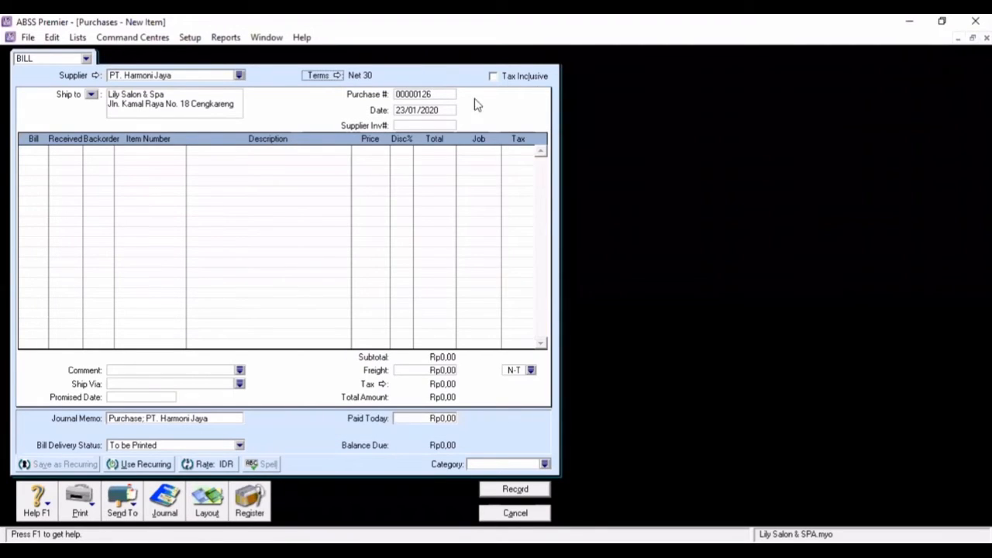
Set the return bill's purchase number to ND-02 and its date to 24/01/2020
{"action": "left_click", "coordinate": [446, 97]}
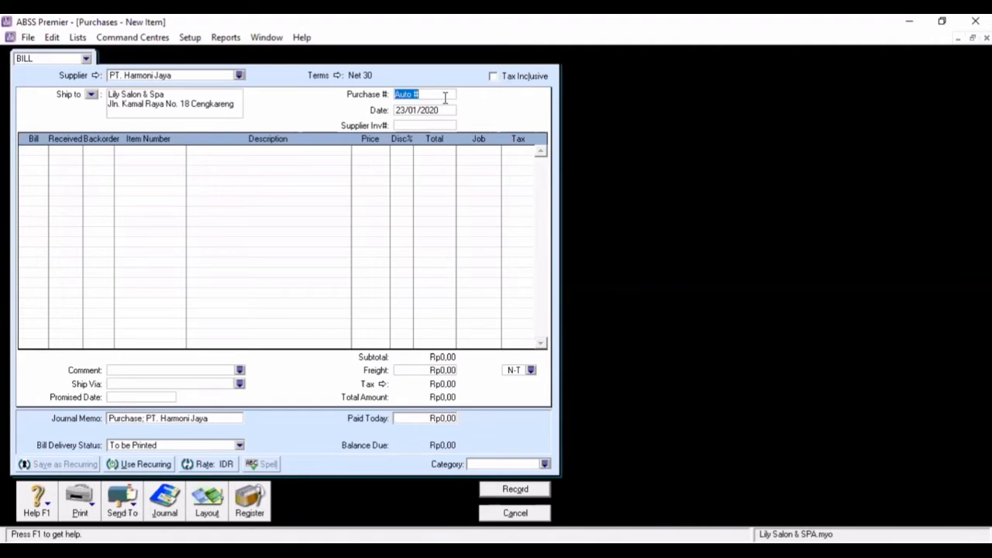
{"action": "type", "text": "ND-02"}
{"action": "left_click", "coordinate": [415, 108]}
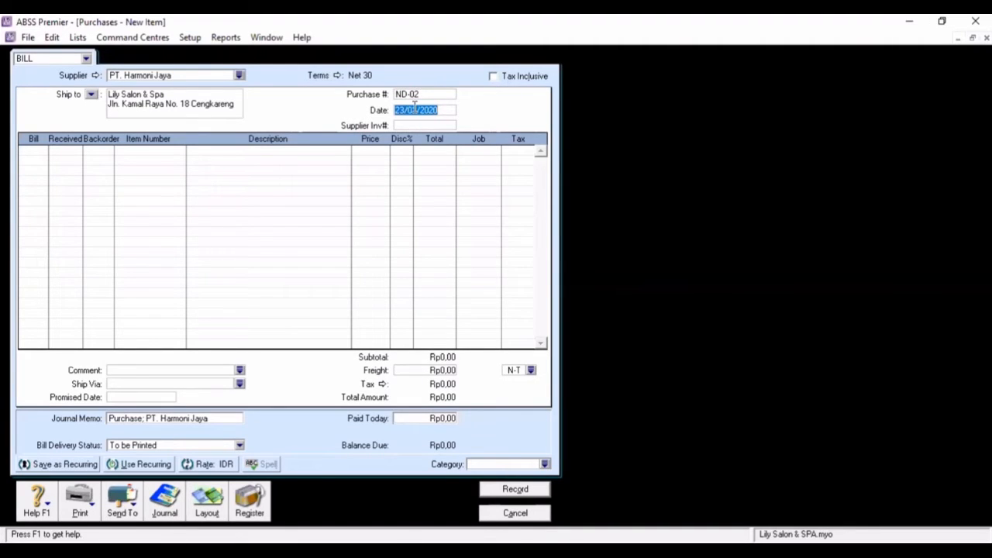
{"action": "type", "text": "24/01/2020"}
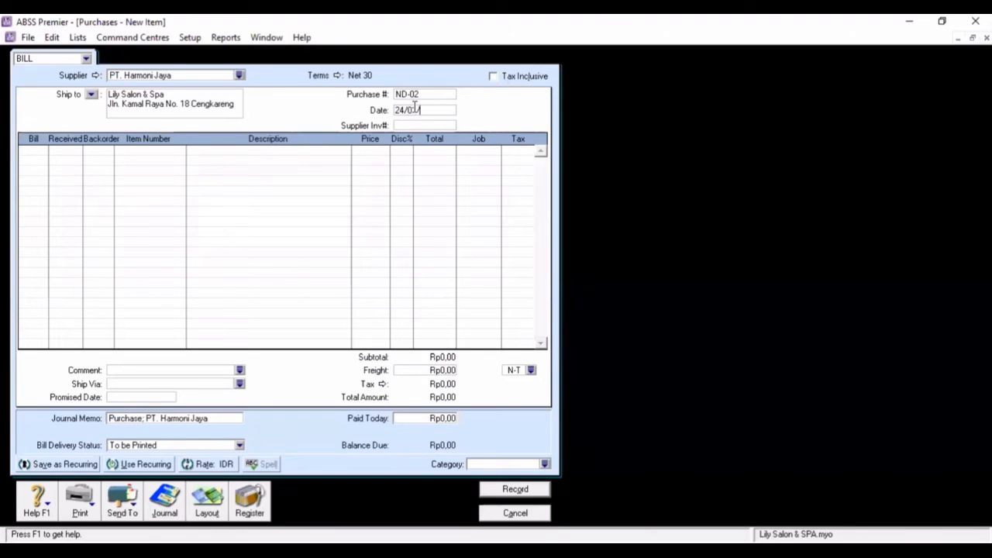
Add a return line with quantity -10 for item P001 Cream Creambath Aloevera, keeping the price of Rp70.000
{"action": "left_click", "coordinate": [24, 154]}
{"action": "type", "text": "10"}
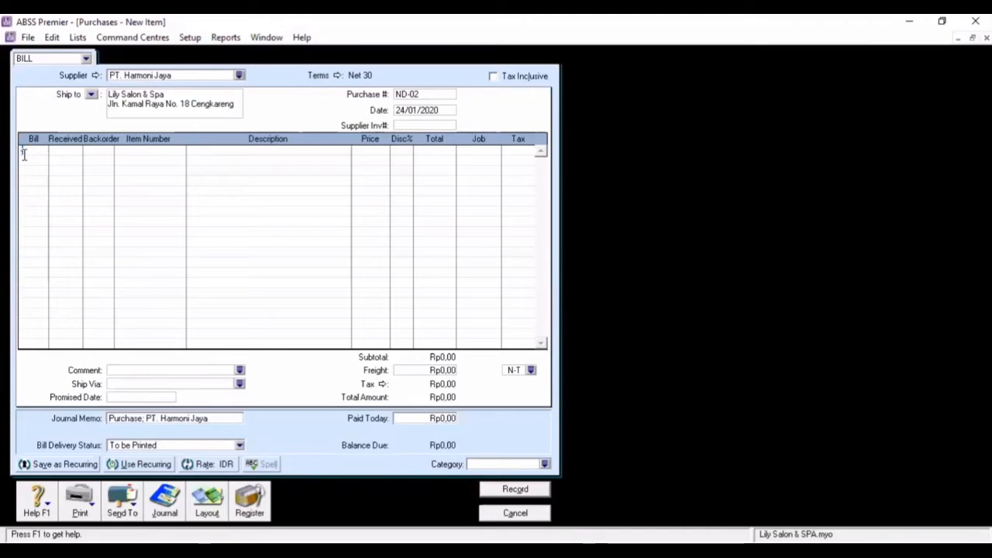
{"action": "type", "text": "-"}
{"action": "key", "text": "Tab"}
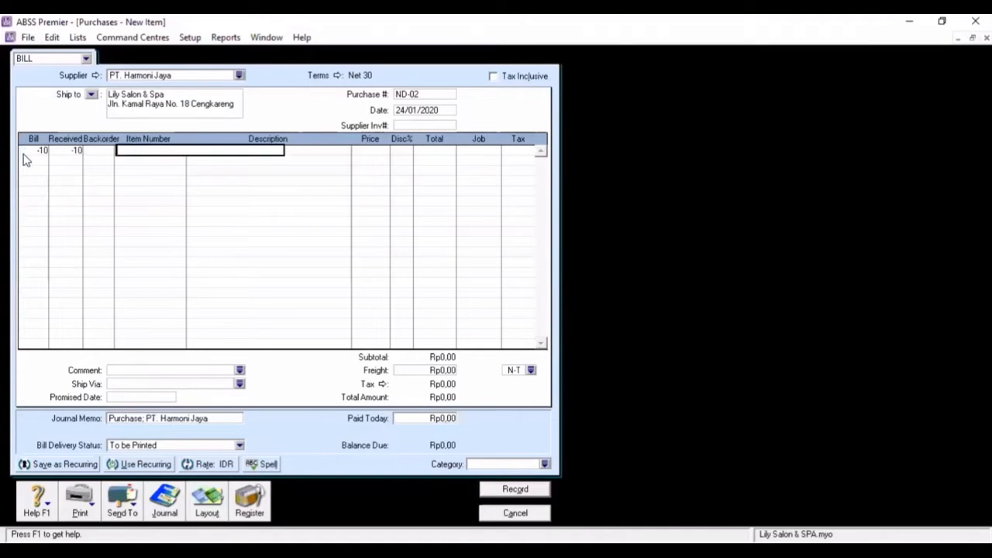
{"action": "key", "text": "Tab"}
{"action": "type", "text": "P001"}
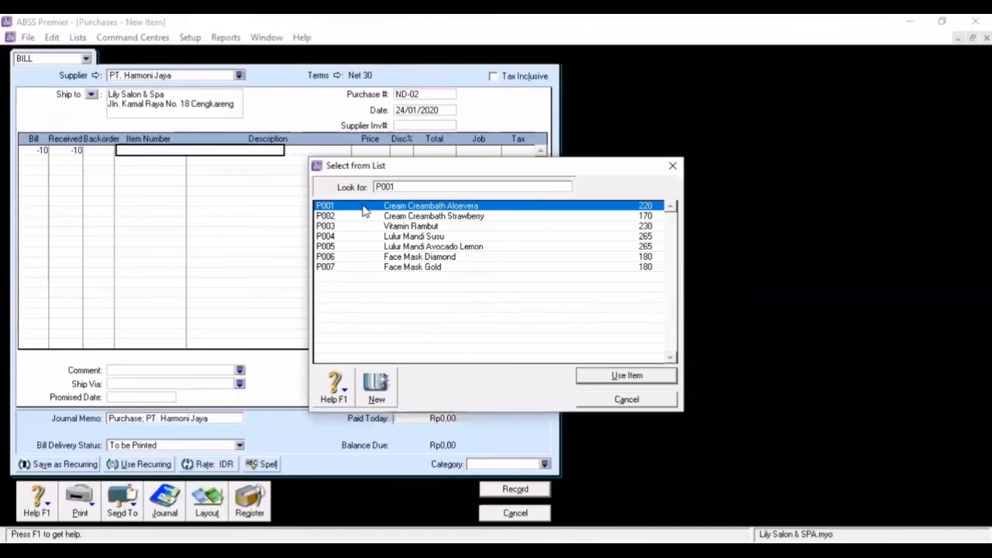
{"action": "double_click", "coordinate": [362, 206]}
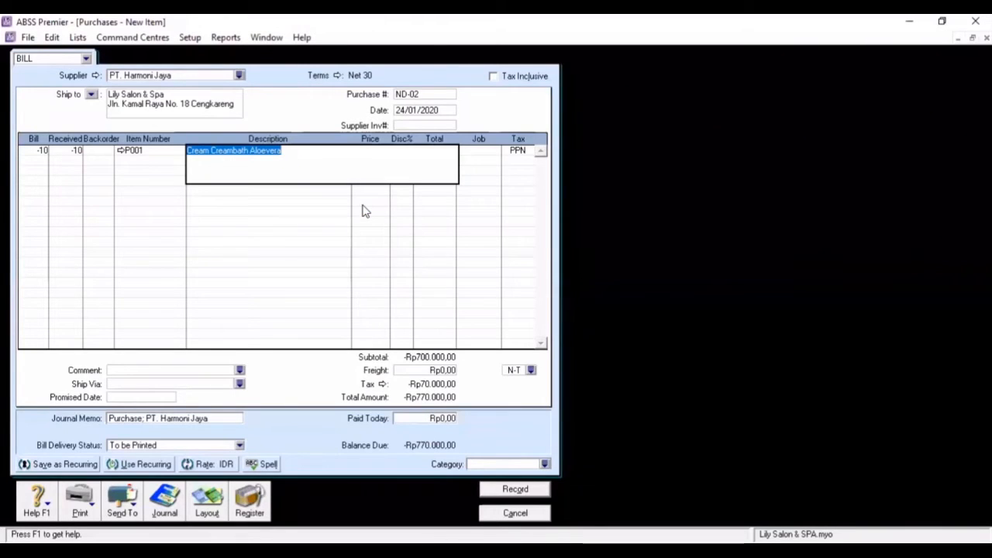
{"action": "key", "text": "Tab"}
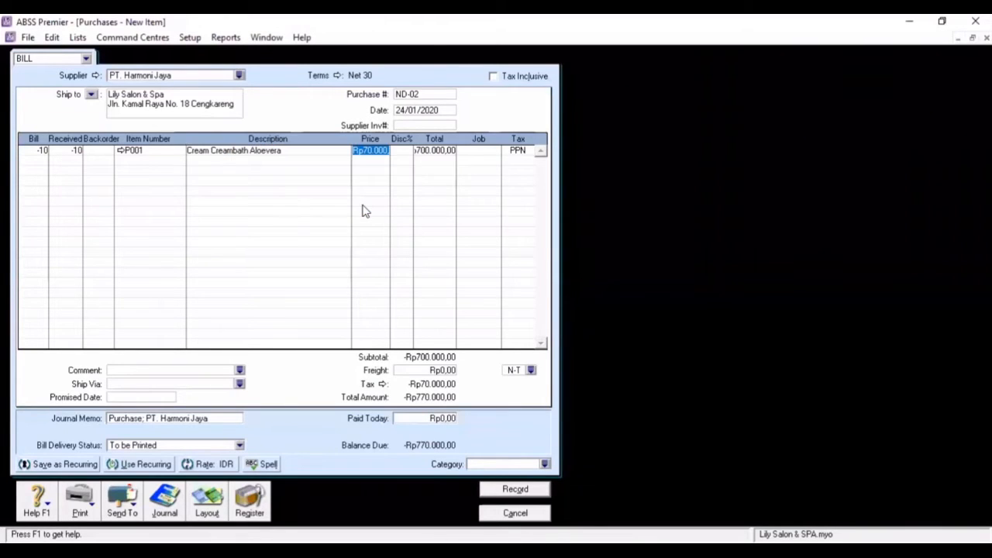
Assign the job P (Produk) to the return line and set the bill's category to L (Local)
{"action": "left_click", "coordinate": [488, 152]}
{"action": "left_click", "coordinate": [494, 150]}
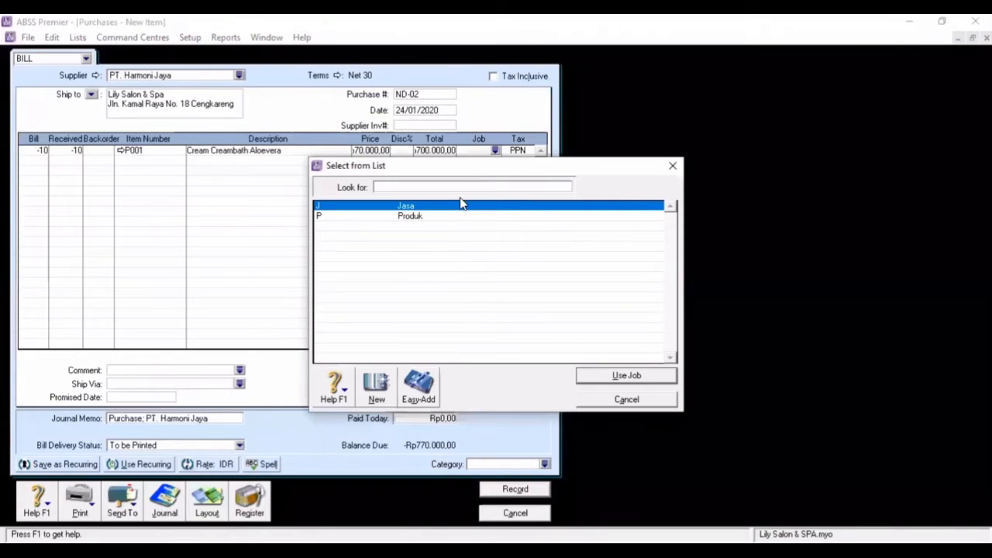
{"action": "type", "text": "P"}
{"action": "double_click", "coordinate": [446, 217]}
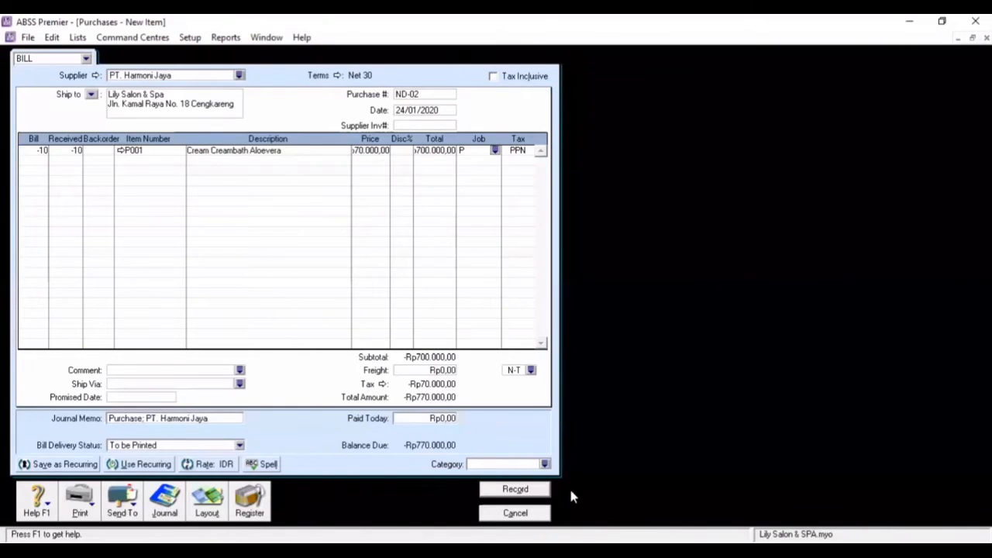
{"action": "left_click", "coordinate": [545, 465]}
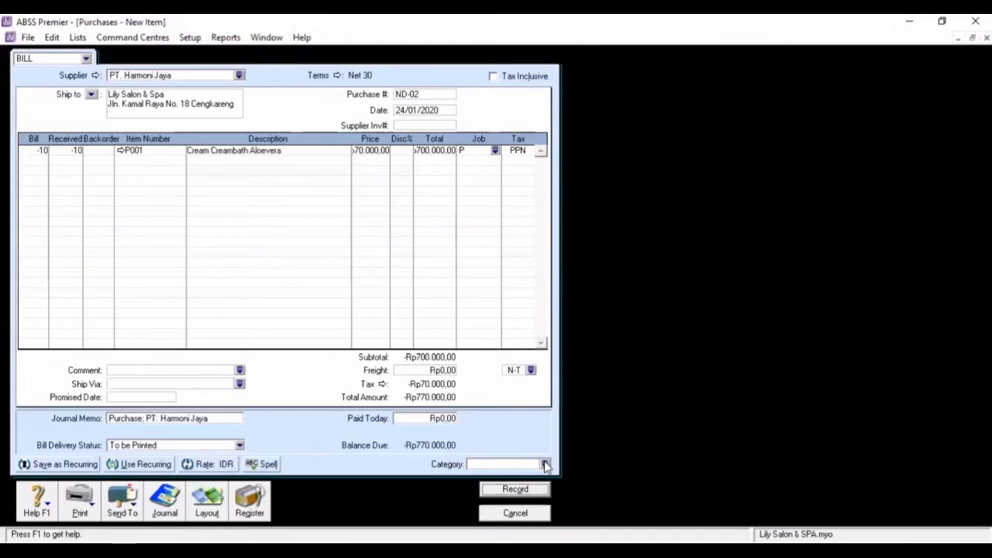
{"action": "type", "text": "L"}
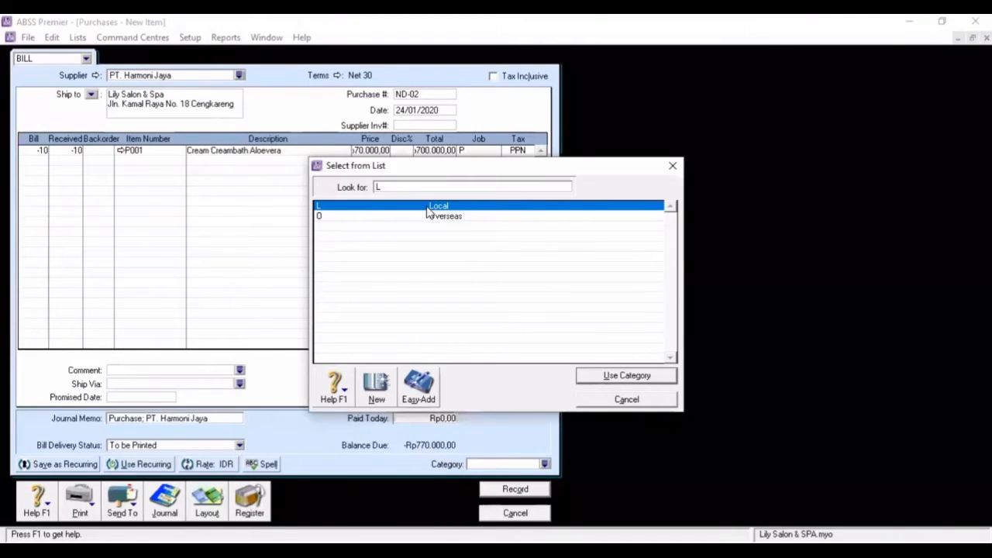
{"action": "key", "text": "Return"}
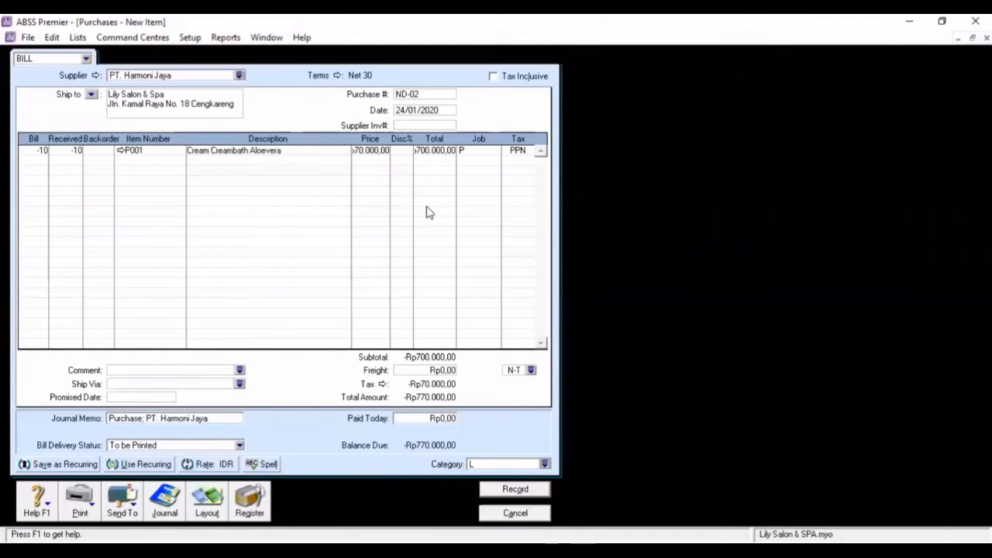
Check the journal recap of return bill ND-02 and record the transaction
{"action": "key", "text": "ctrl+r"}
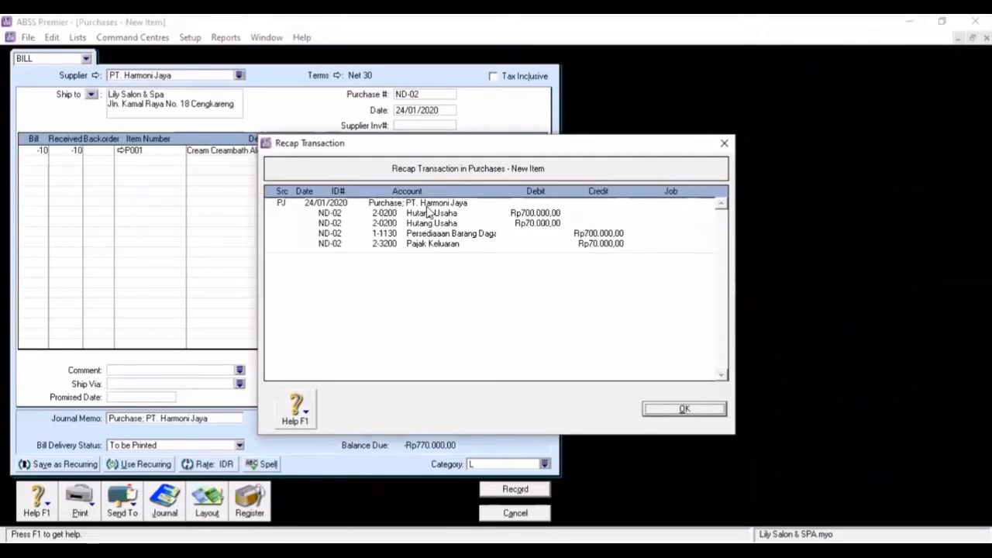
{"action": "left_click", "coordinate": [686, 409]}
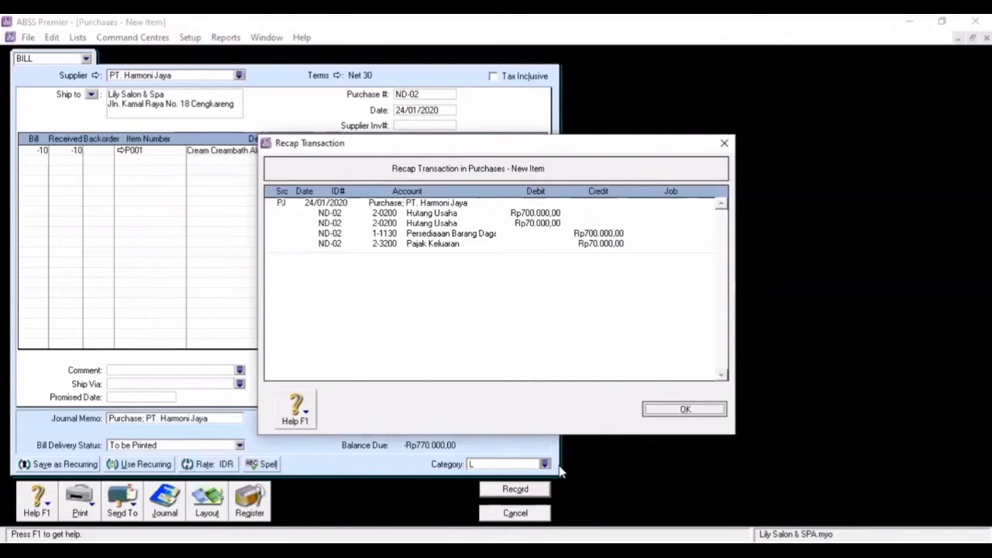
{"action": "left_click", "coordinate": [538, 490]}
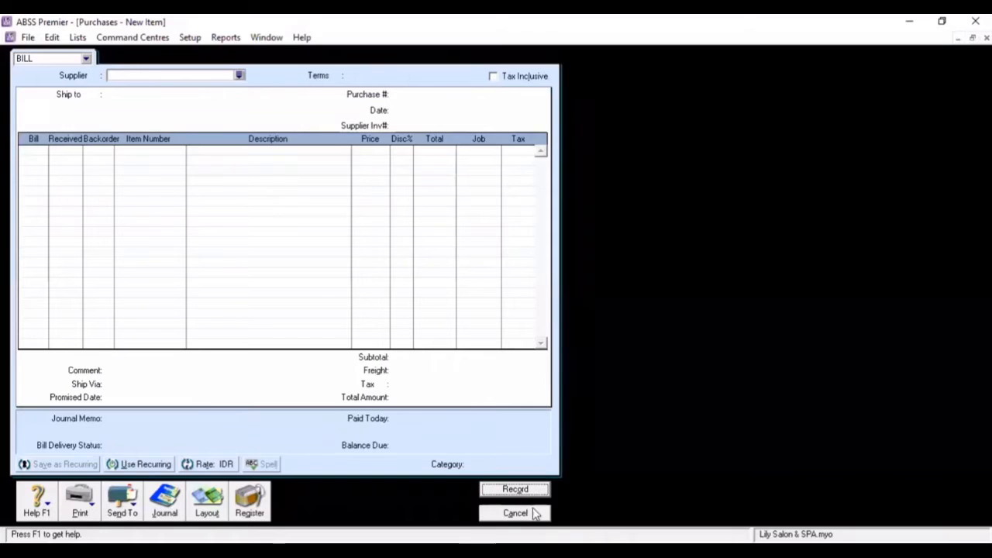
Apply PT. Harmoni Jaya's return debit ND-02 of Rp770.000 to its bill dated 23/01/2020, with settlement date 24/01/2020
{"action": "left_click", "coordinate": [523, 514]}
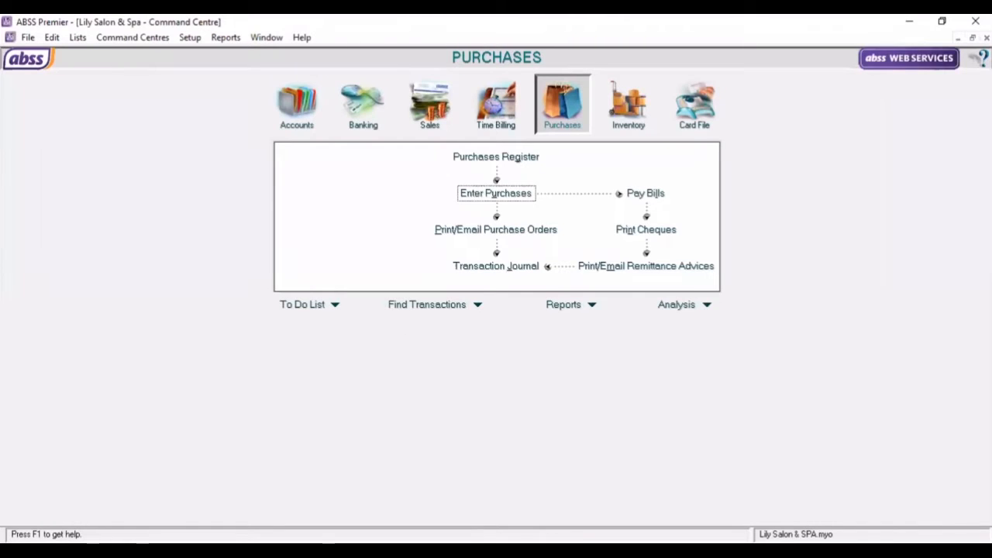
{"action": "left_click", "coordinate": [491, 162]}
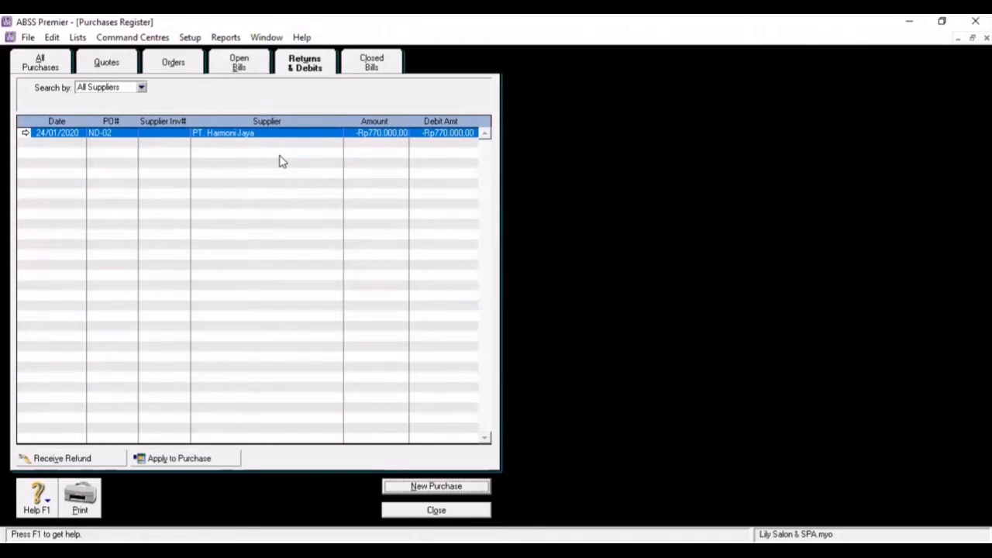
{"action": "left_click", "coordinate": [206, 460]}
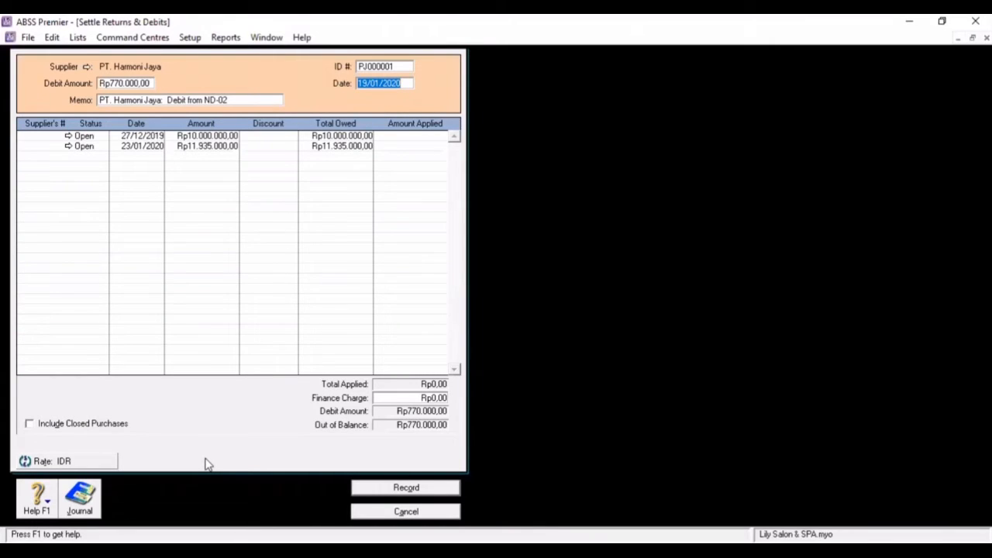
{"action": "type", "text": "24/01/2020"}
{"action": "left_click", "coordinate": [413, 147]}
{"action": "key", "text": "Tab"}
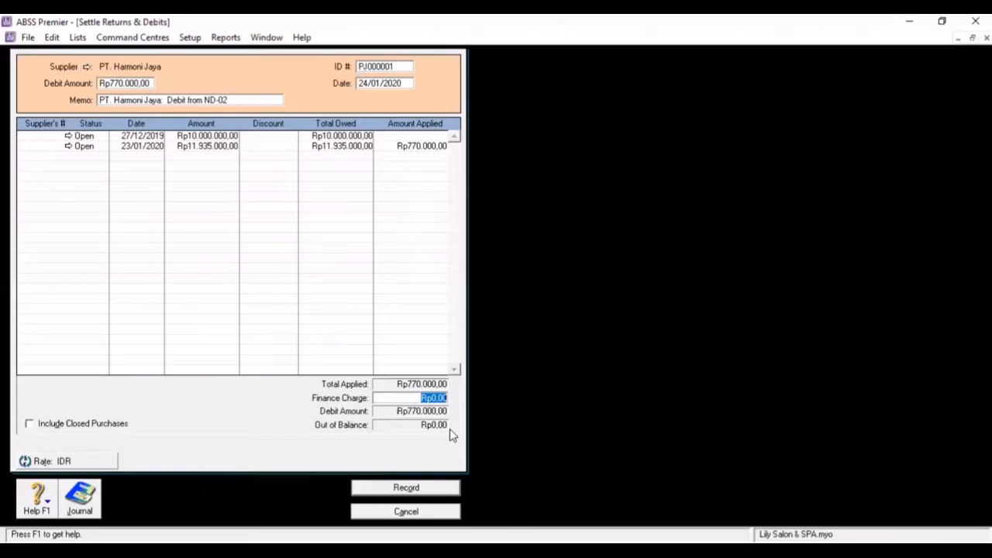
Check the journal recap of the ND-02 debit settlement, record it and close the purchases register
{"action": "key", "text": "ctrl+r"}
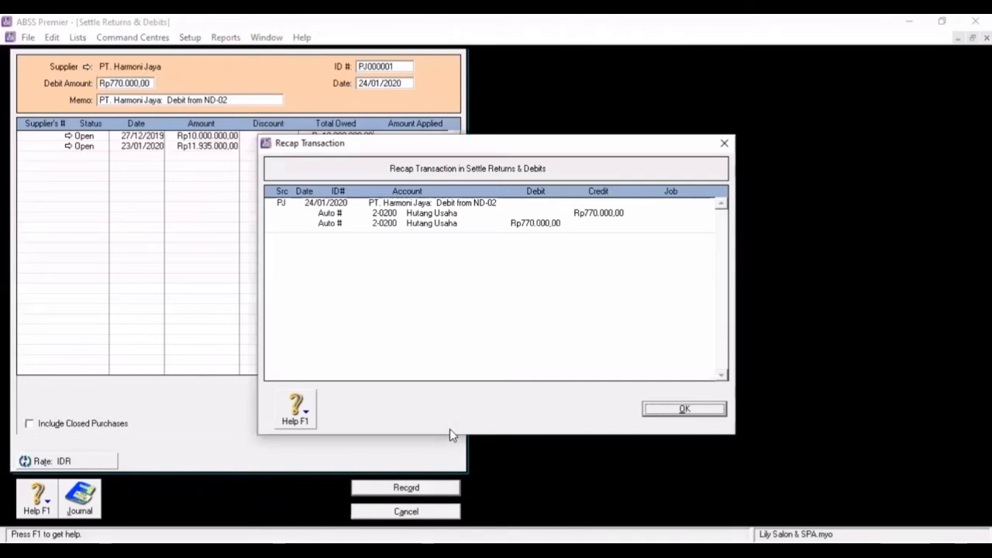
{"action": "left_click", "coordinate": [707, 413]}
{"action": "left_click", "coordinate": [447, 489]}
{"action": "left_click", "coordinate": [443, 511]}
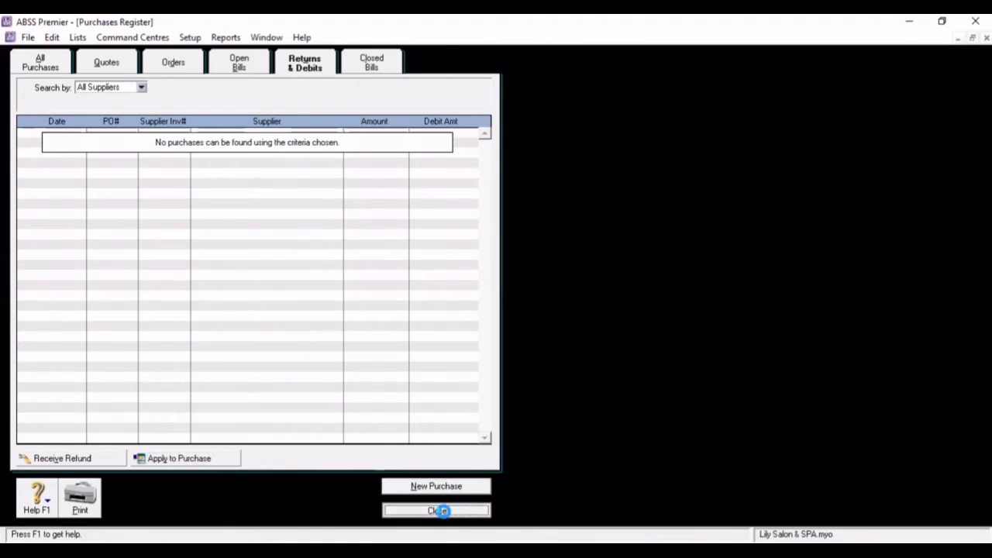
Review the purchase entries in the transaction journal through the ND-02 debit settlement and close the journal
{"action": "left_click", "coordinate": [493, 266]}
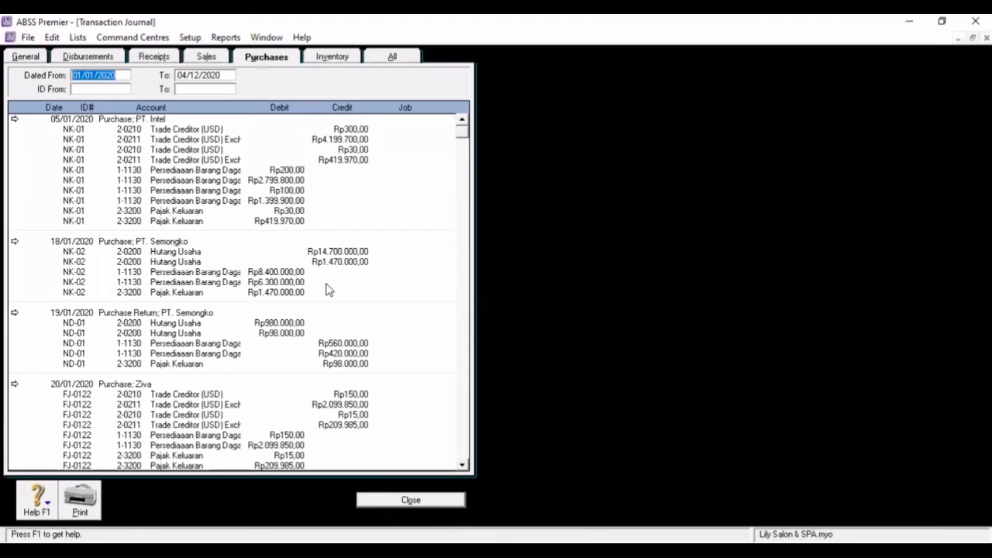
{"action": "left_click_drag", "start_coordinate": [461, 465], "coordinate": [461, 465]}
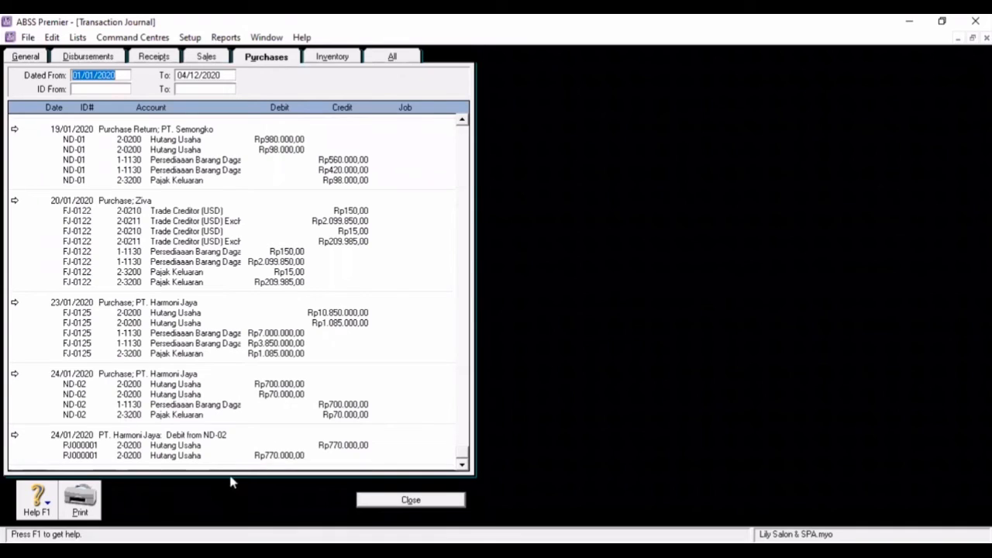
{"action": "left_click", "coordinate": [422, 496]}
{"action": "left_click", "coordinate": [412, 500]}
Read the Ziva payment receipt in Photos, return to ABSS Premier and start a bill payment for supplier Ziva
{"action": "key", "text": "alt+Tab"}
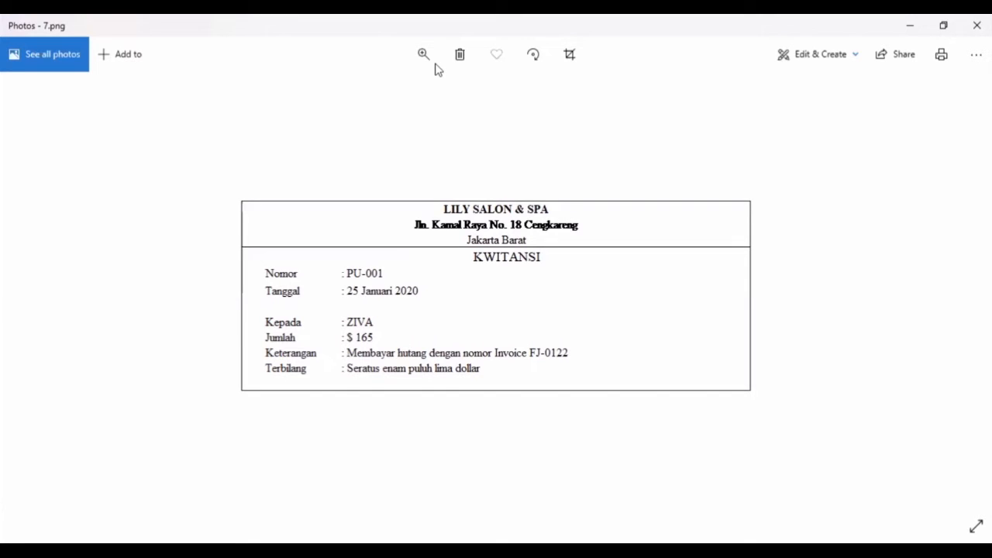
{"action": "key", "text": "alt+Tab"}
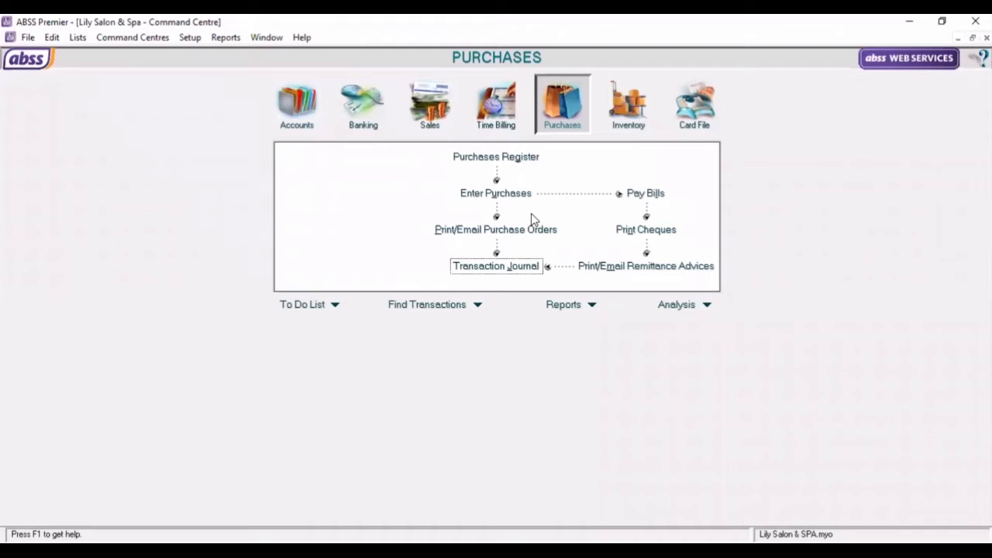
{"action": "left_click", "coordinate": [643, 193]}
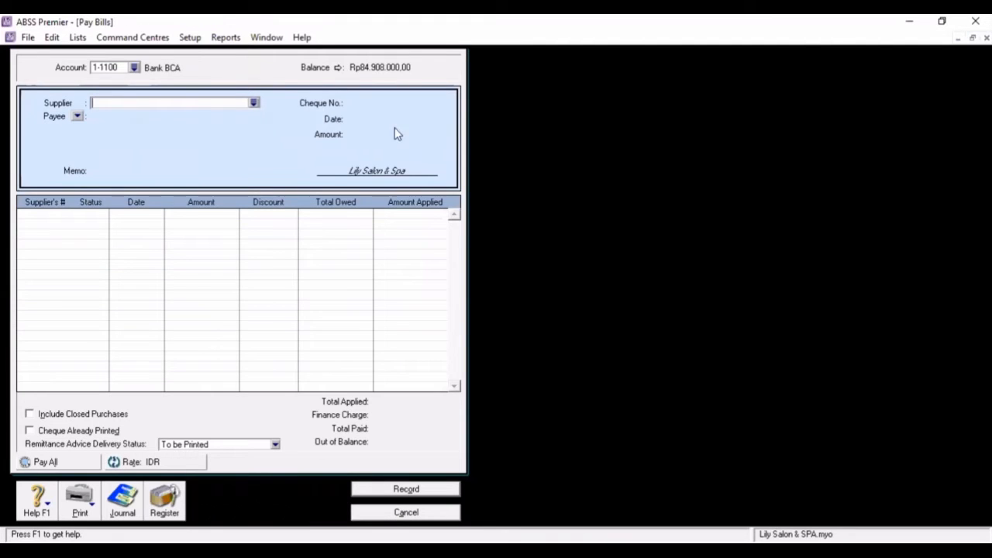
{"action": "left_click", "coordinate": [254, 103]}
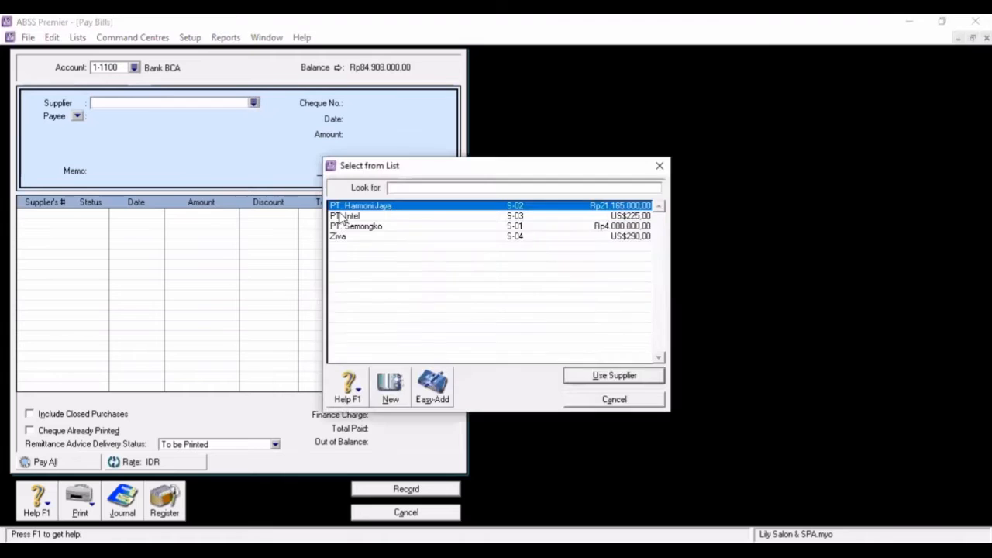
{"action": "double_click", "coordinate": [342, 237]}
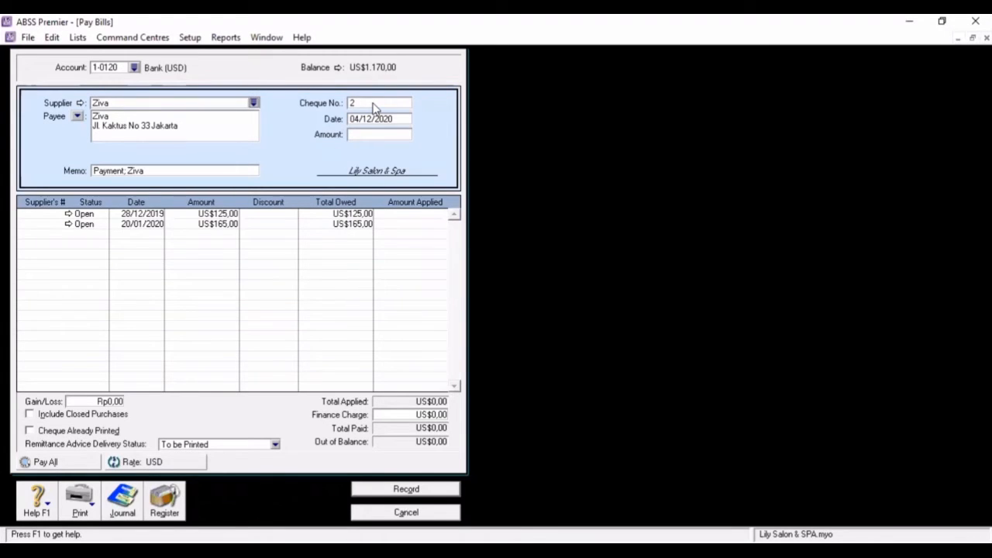
Set the Ziva payment's cheque number to PU-011, date to 25/01/2020 and amount to US$165, applying it to the 20/01/2020 bill
{"action": "left_click", "coordinate": [373, 104]}
{"action": "type", "text": "PU-01"}
{"action": "key", "text": "Tab"}
{"action": "type", "text": "25/01/2020165"}
{"action": "key", "text": "Tab"}
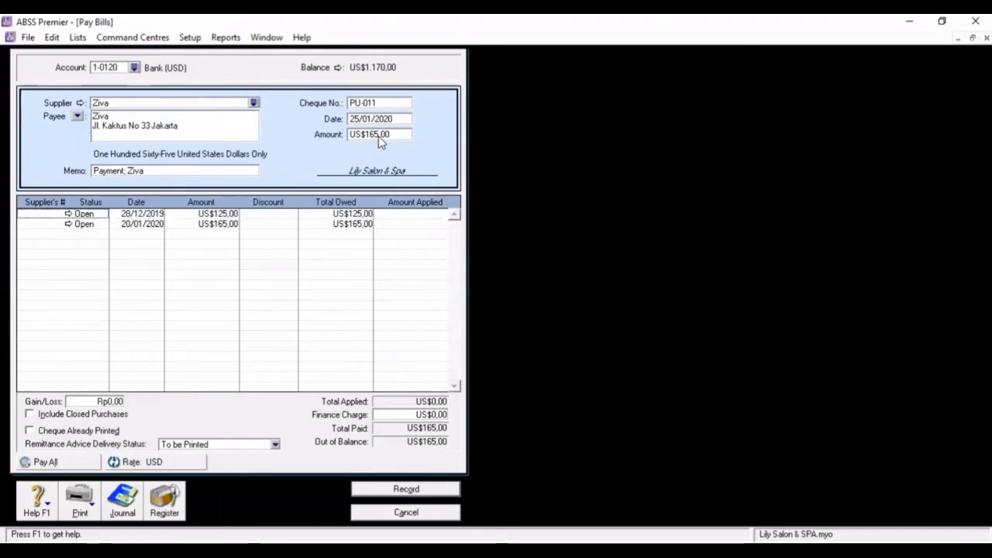
{"action": "left_click", "coordinate": [431, 223]}
{"action": "key", "text": "Tab"}
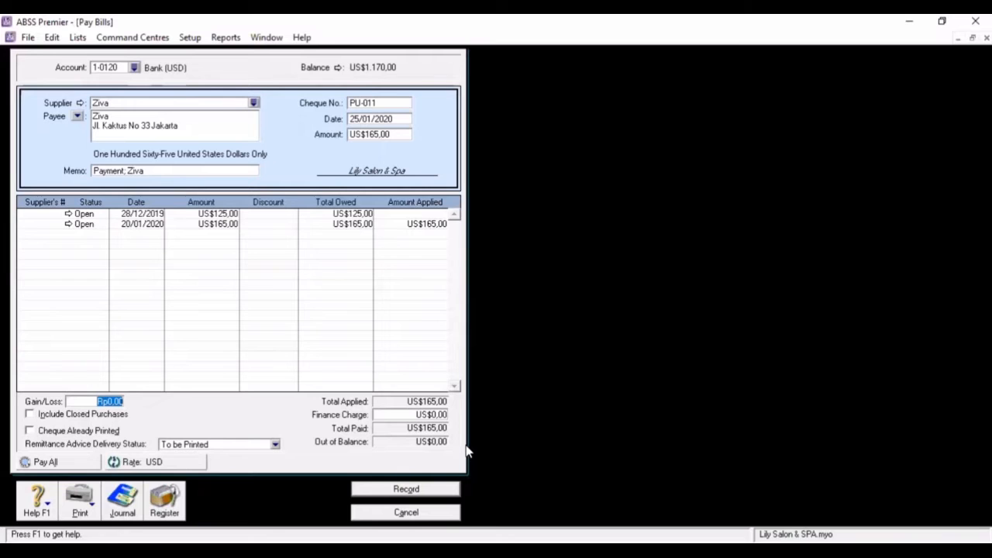
Check the journal recap of payment PU-011, record it and leave bill payments
{"action": "key", "text": "ctrl+r"}
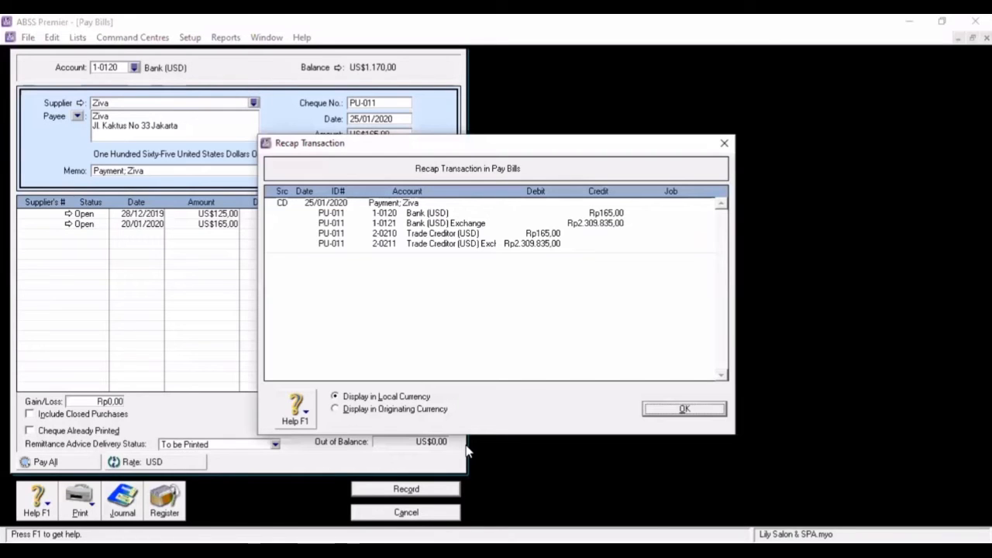
{"action": "left_click", "coordinate": [694, 412]}
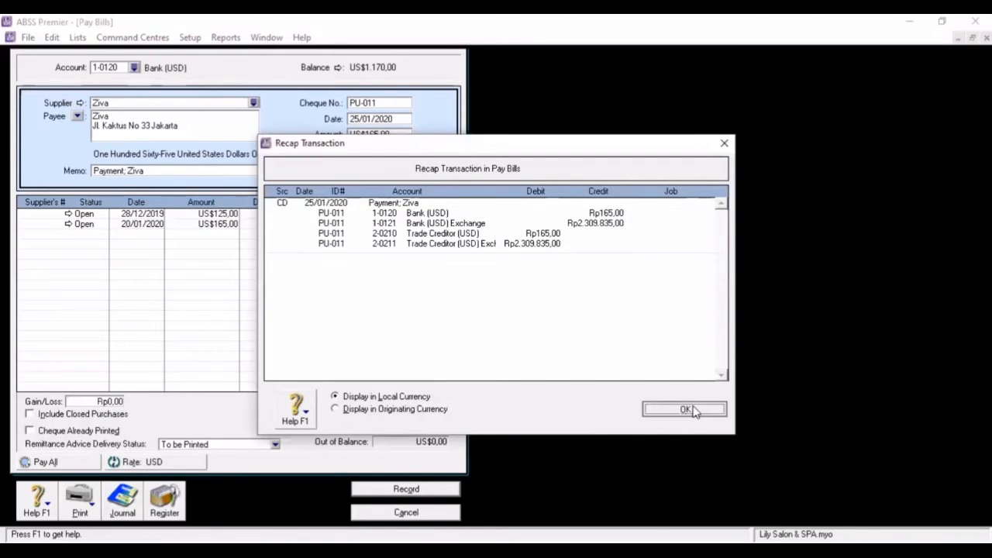
{"action": "left_click", "coordinate": [426, 492]}
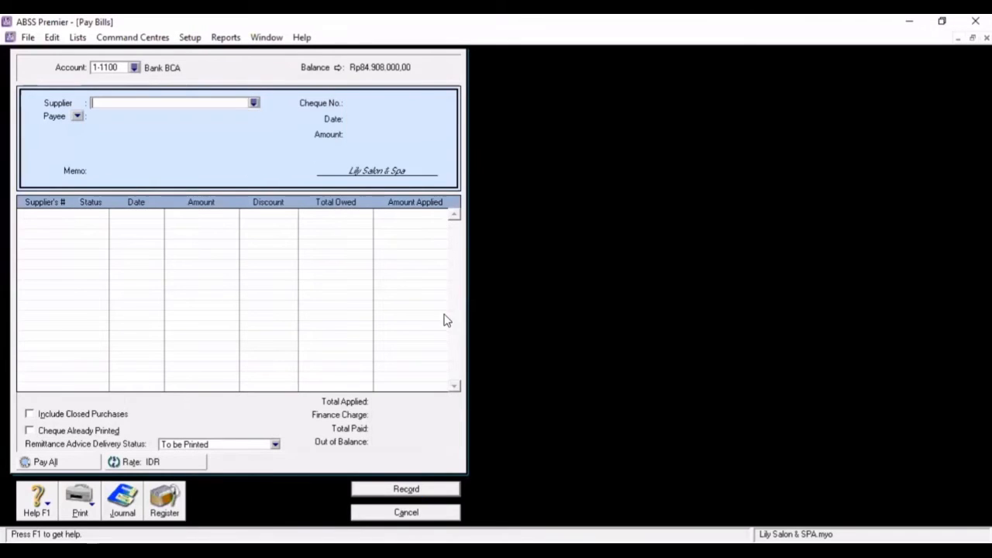
{"action": "key", "text": "Escape"}
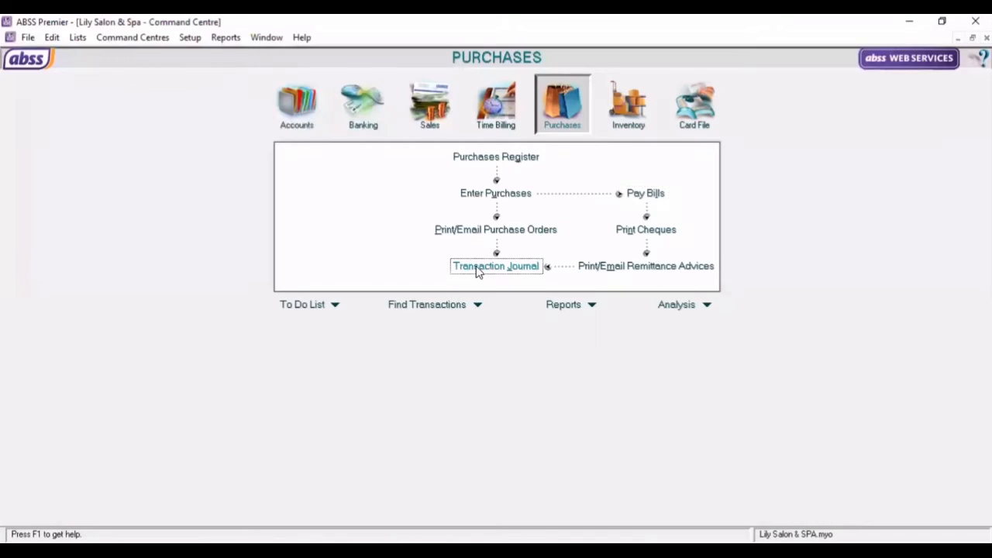
Review the purchase and disbursement entries in the transaction journal, including the Ziva payment, and close it
{"action": "left_click", "coordinate": [476, 268]}
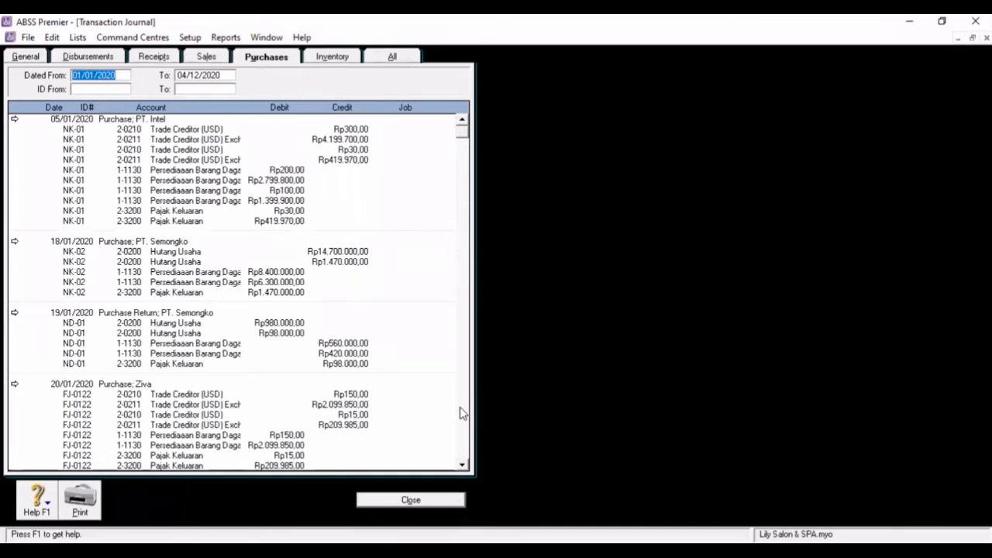
{"action": "left_click", "coordinate": [463, 466]}
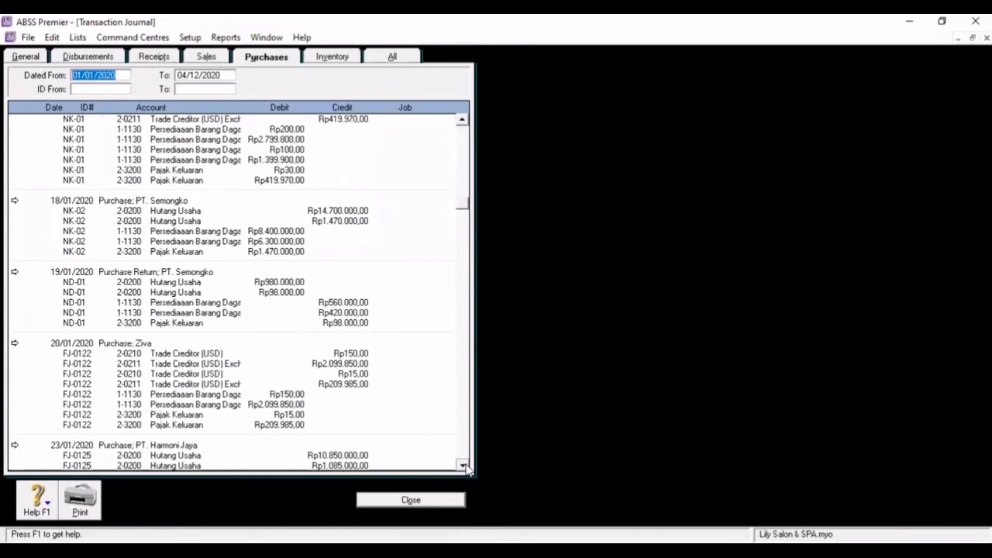
{"action": "left_click", "coordinate": [462, 466]}
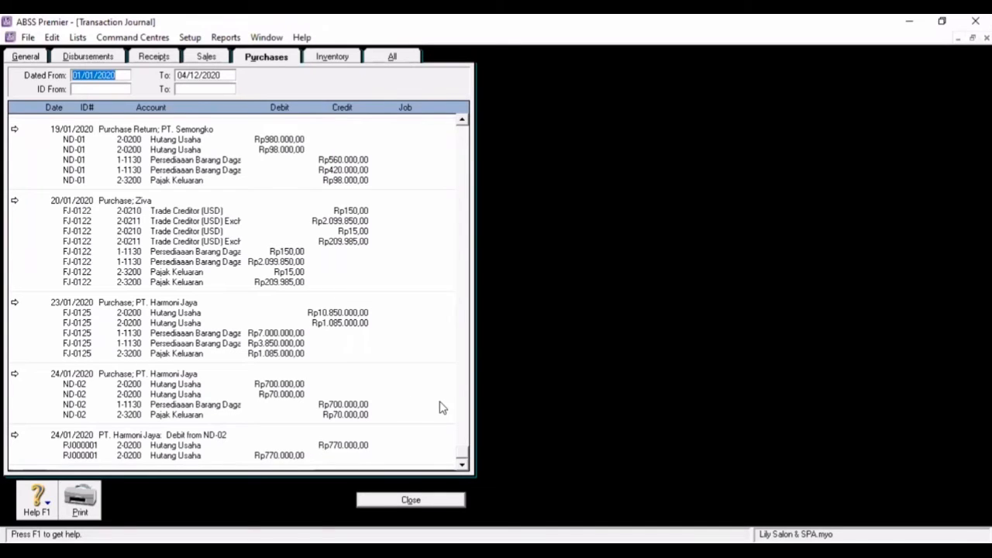
{"action": "left_click", "coordinate": [77, 62]}
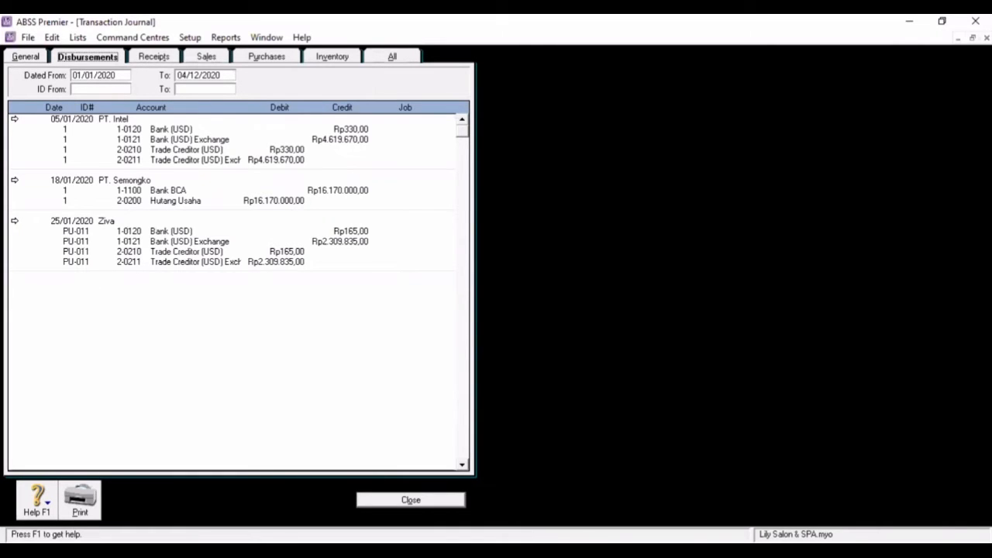
{"action": "left_click", "coordinate": [445, 500]}
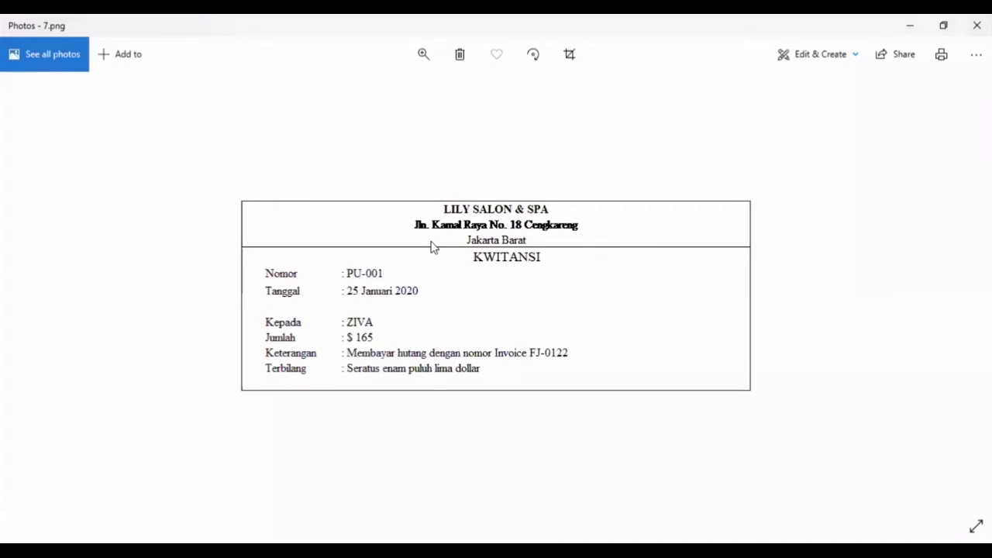
View the next payment receipt in Photos, return to ABSS Premier and start a bill payment for supplier PT. Harmoni Jaya
{"action": "key", "text": "Right"}
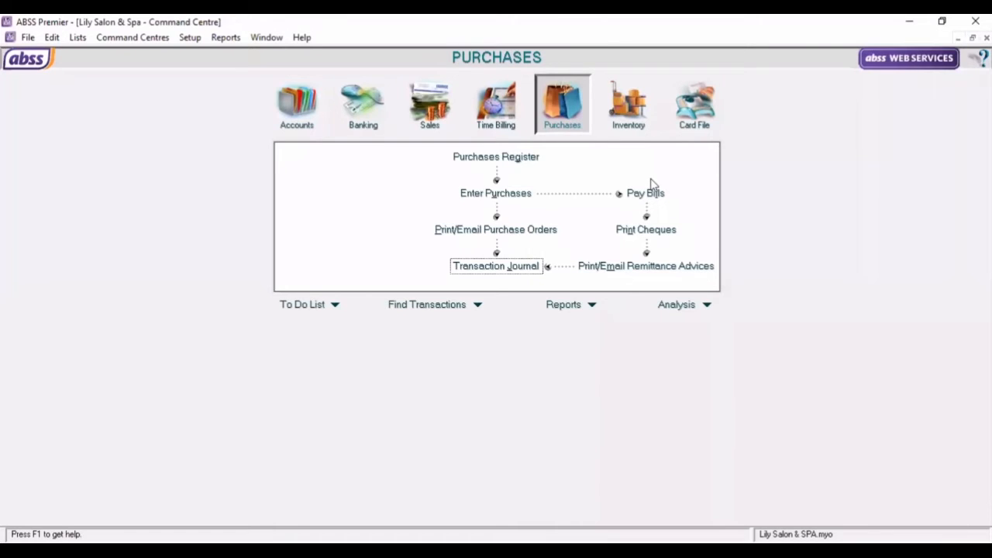
{"action": "left_click", "coordinate": [649, 198]}
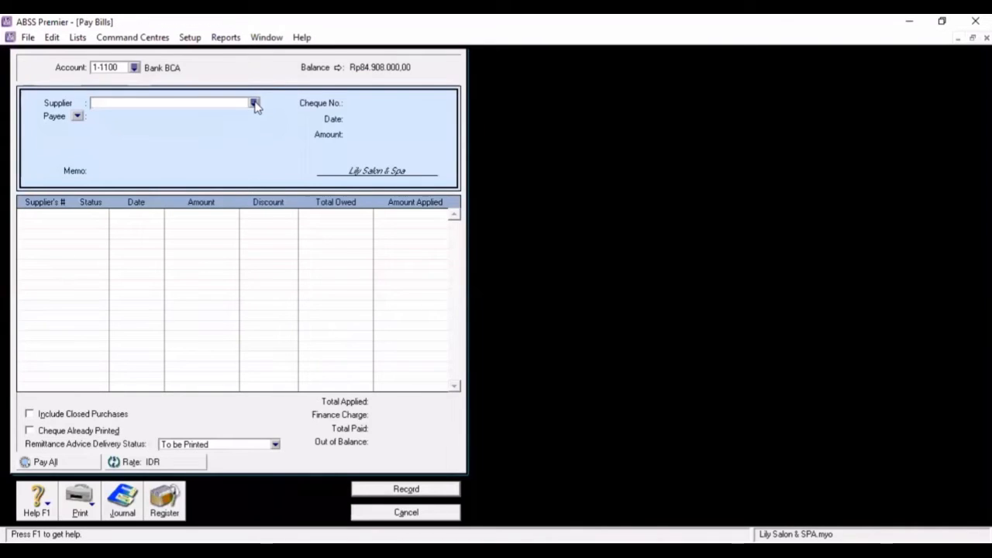
{"action": "left_click", "coordinate": [254, 103]}
{"action": "left_click", "coordinate": [369, 208]}
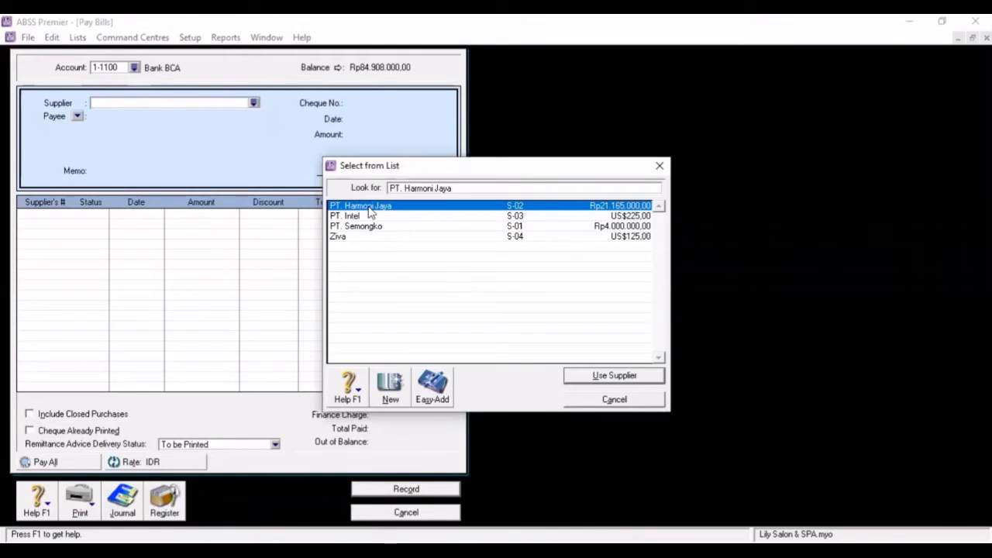
{"action": "double_click", "coordinate": [369, 208]}
Set the PT. Harmoni Jaya payment's cheque number to PU-002 and its date to 27/01/2020
{"action": "left_click", "coordinate": [374, 101]}
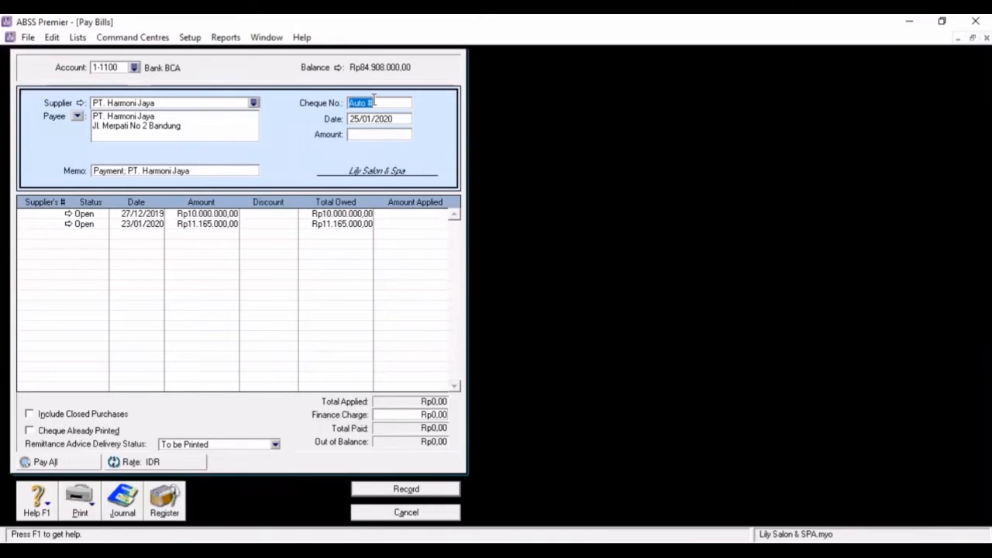
{"action": "type", "text": "PU"}
{"action": "type", "text": "-001"}
{"action": "key", "text": "Tab"}
{"action": "type", "text": "27/01/2020"}
Enter Rp11.165.000 as the payment amount for PT. Harmoni Jaya
{"action": "left_click", "coordinate": [377, 136]}
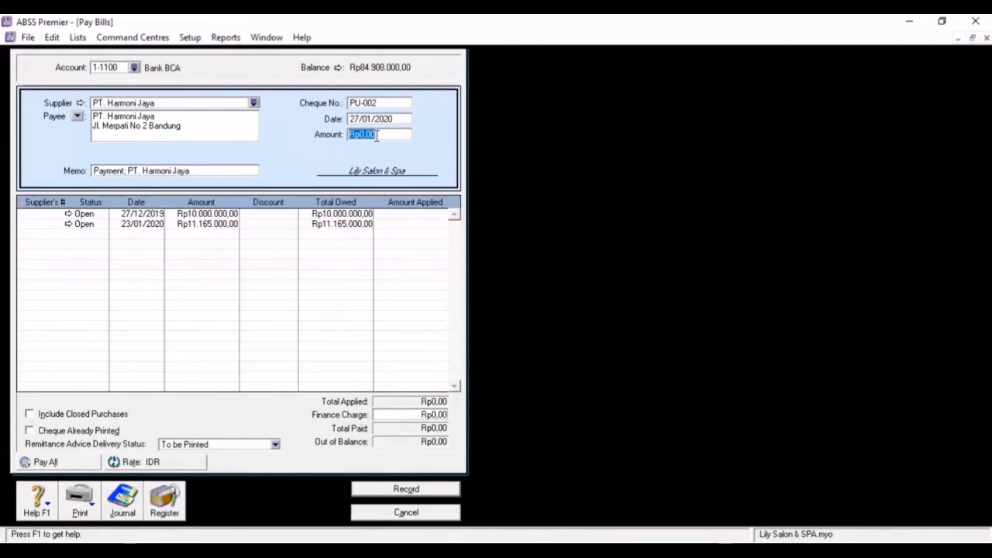
{"action": "type", "text": "111"}
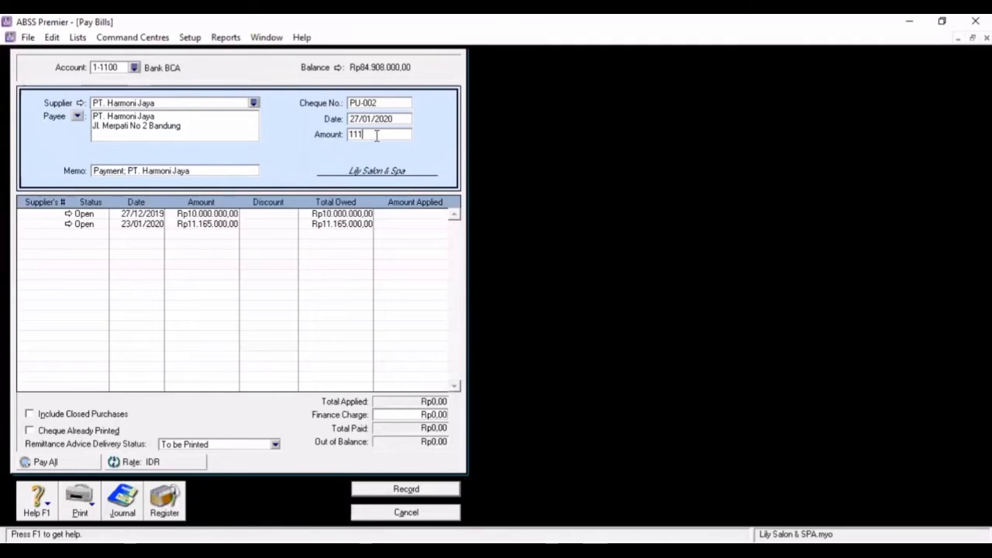
{"action": "type", "text": "1"}
{"action": "key", "text": "BackSpace"}
{"action": "type", "text": "65."}
{"action": "type", "text": "000"}
{"action": "key", "text": "Tab"}
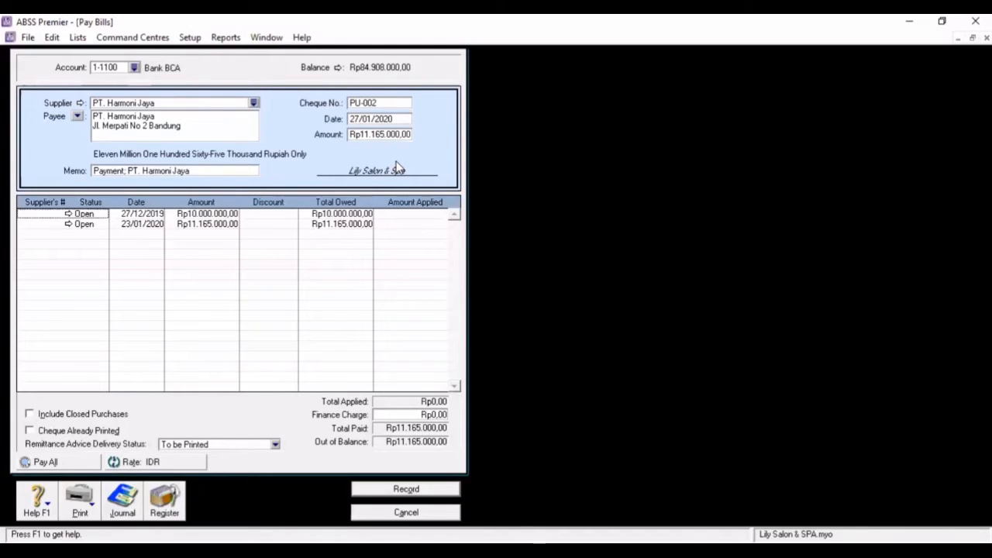
Apply the full Rp11.165.000 to the bill dated 23/01/2020 and check the payment's journal recap
{"action": "left_click", "coordinate": [419, 227]}
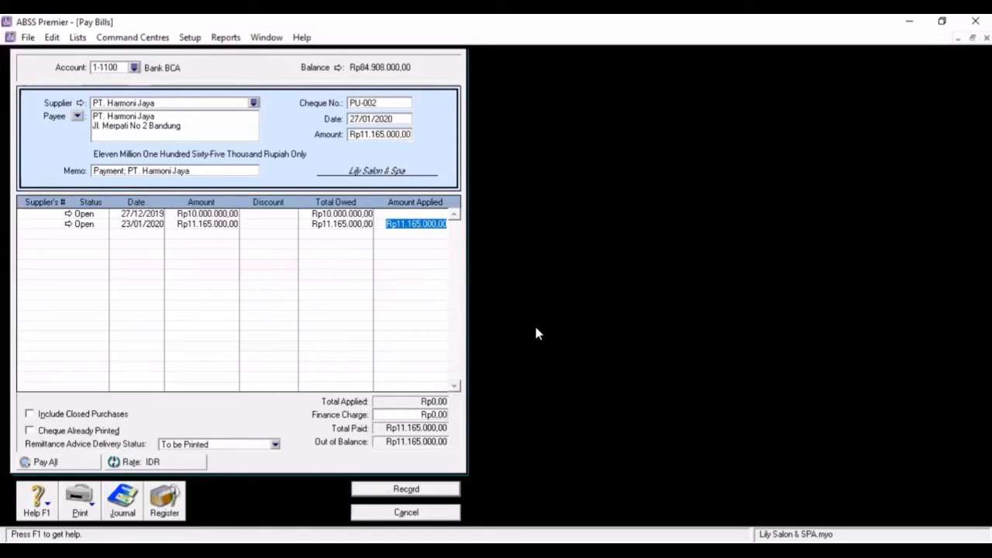
{"action": "key", "text": "Tab"}
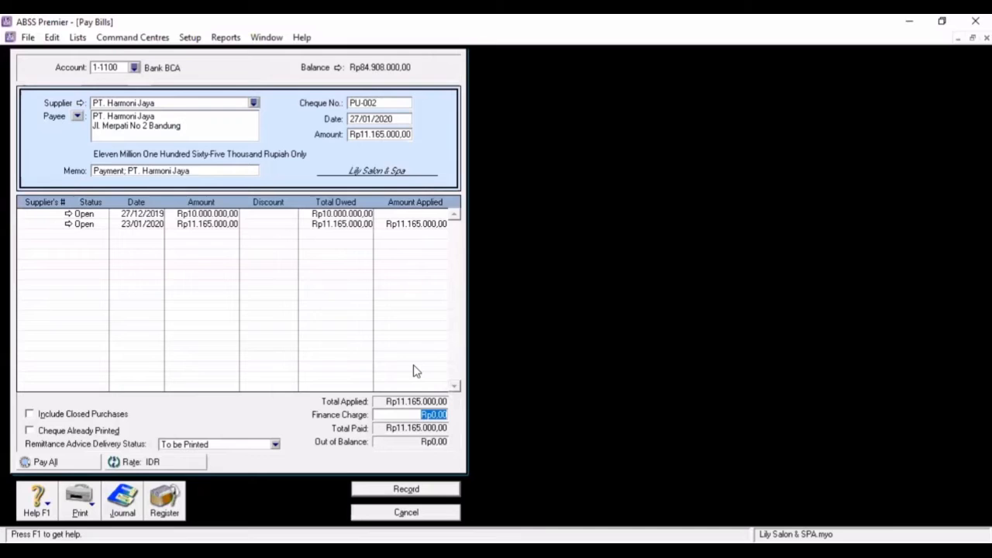
{"action": "key", "text": "ctrl+r"}
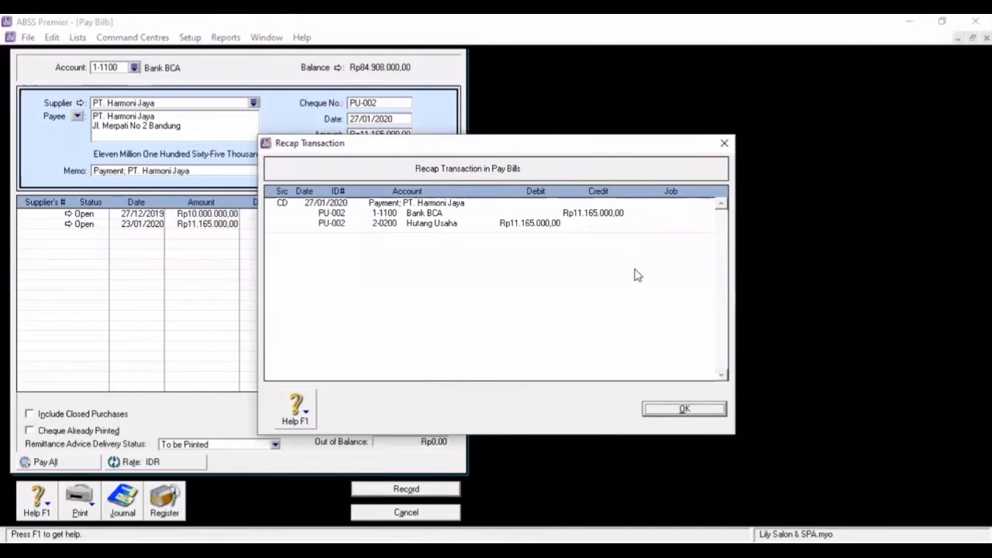
{"action": "left_click", "coordinate": [685, 409]}
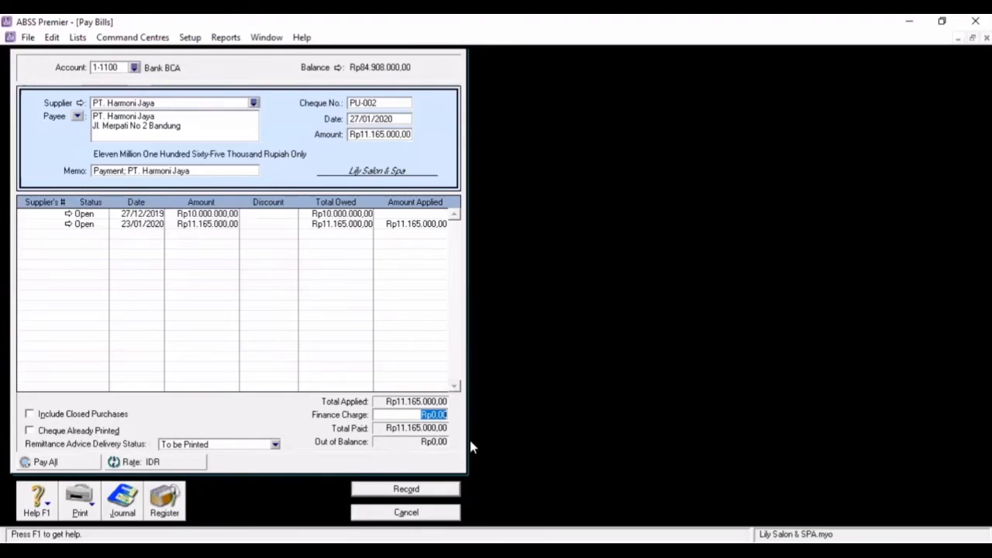
Record the PT. Harmoni Jaya payment and review the disbursement entries in the transaction journal
{"action": "left_click", "coordinate": [444, 492]}
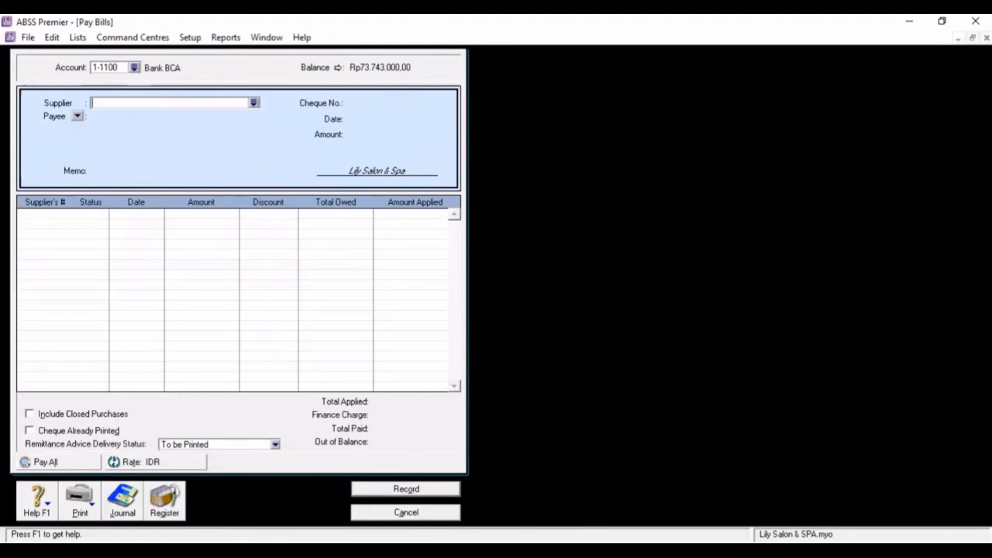
{"action": "key", "text": "Escape"}
{"action": "left_click", "coordinate": [496, 265]}
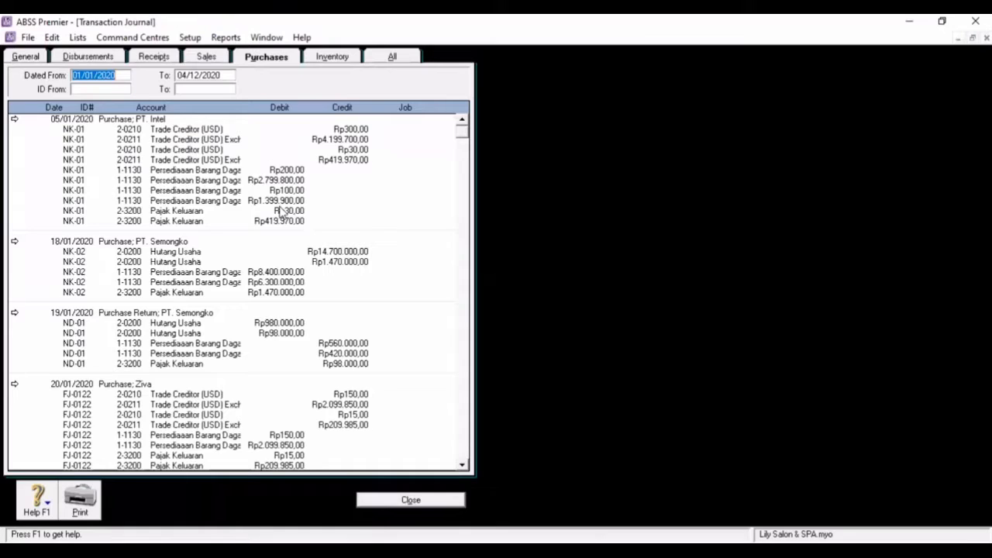
{"action": "left_click", "coordinate": [89, 58]}
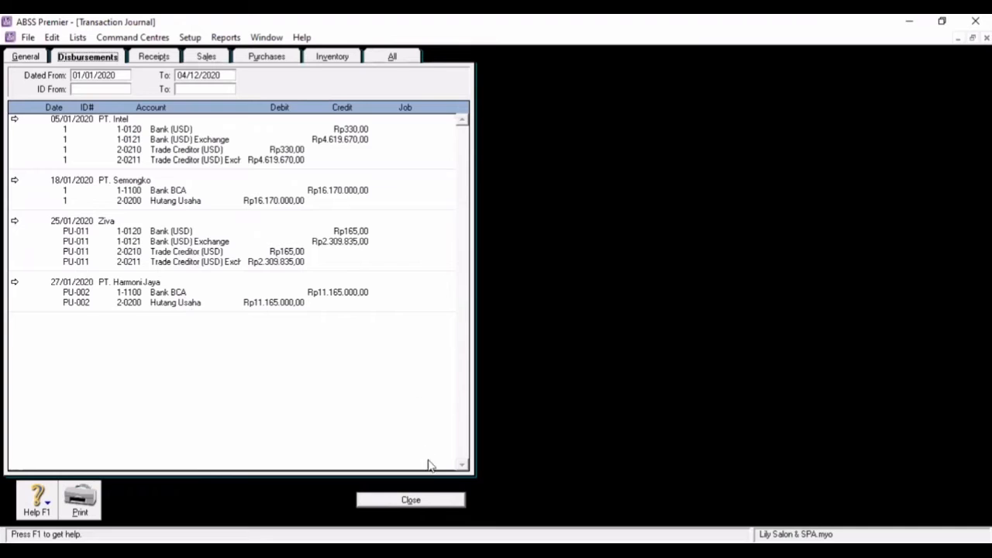
{"action": "left_click", "coordinate": [413, 501]}
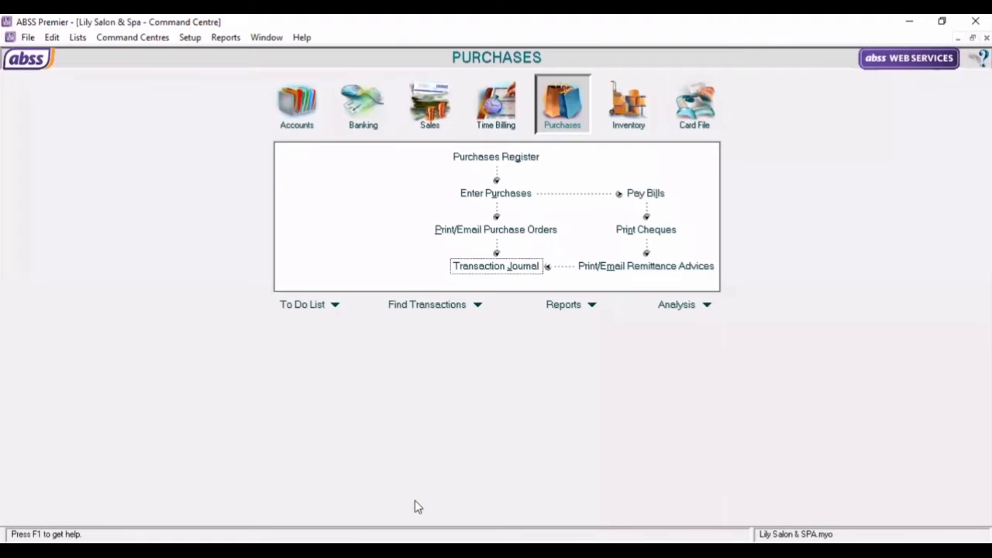
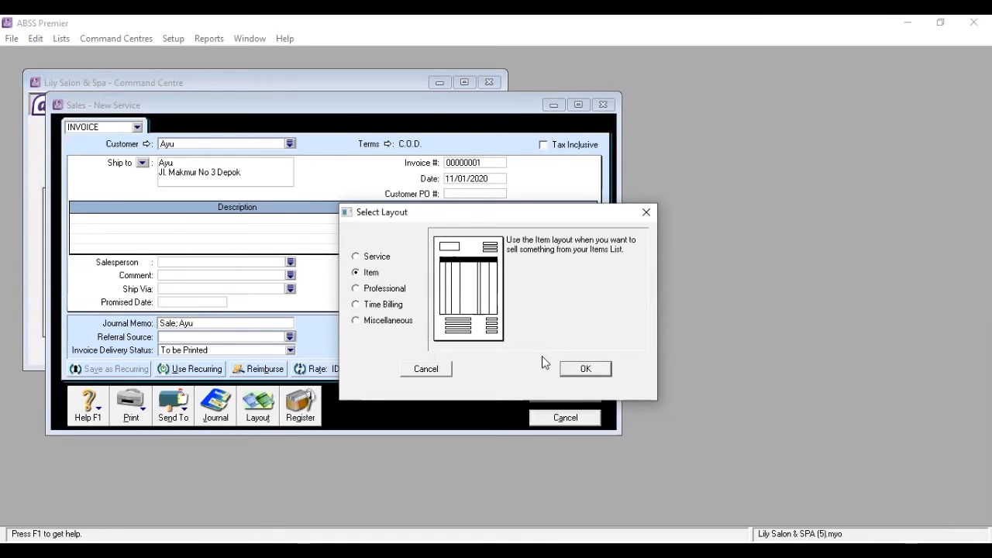
Apply the Item layout to the new sales invoice and set its invoice number to FJ-001
{"action": "left_click", "coordinate": [578, 368]}
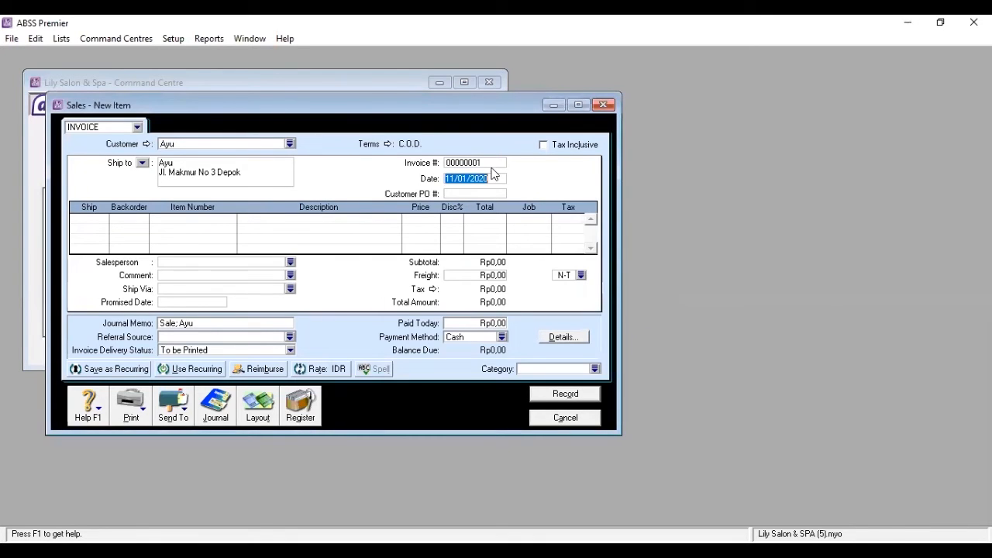
{"action": "key", "text": "shift+Tab"}
{"action": "key", "text": "BackSpace"}
{"action": "type", "text": "f"}
{"action": "type", "text": "FJ-001"}
Enter one unit of item J001 (Cuci Potong Rambut) on the invoice's first line
{"action": "left_click", "coordinate": [100, 219]}
{"action": "type", "text": "1"}
{"action": "left_click", "coordinate": [181, 219]}
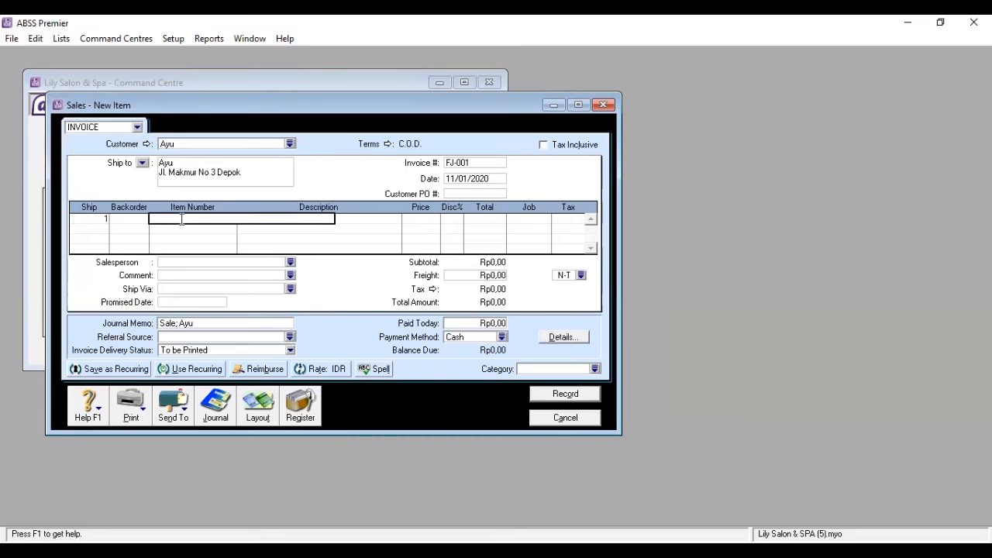
{"action": "type", "text": "J001"}
{"action": "key", "text": "Tab"}
Assign job J (Jasa) and tax code PPN to the J001 line
{"action": "left_click", "coordinate": [543, 221]}
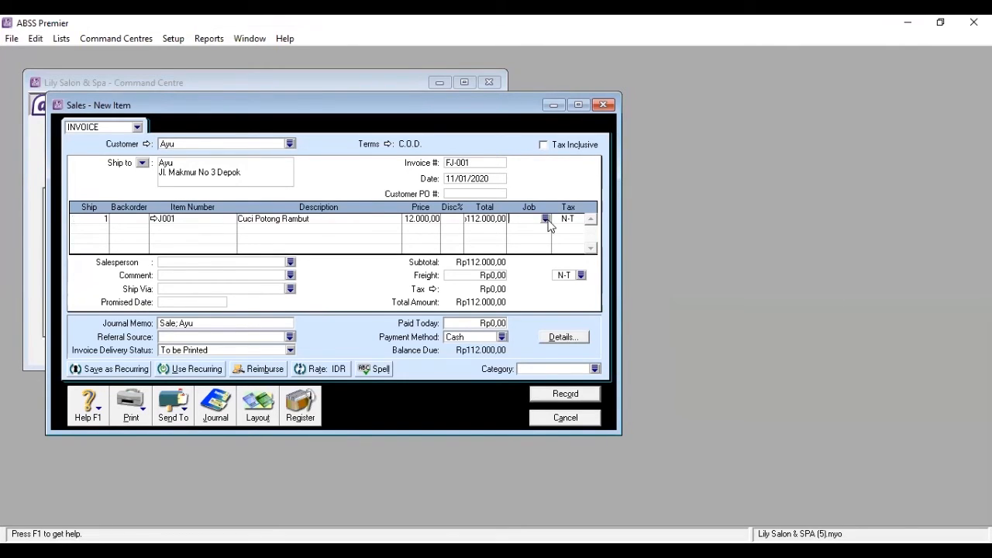
{"action": "type", "text": "P"}
{"action": "key", "text": "Up"}
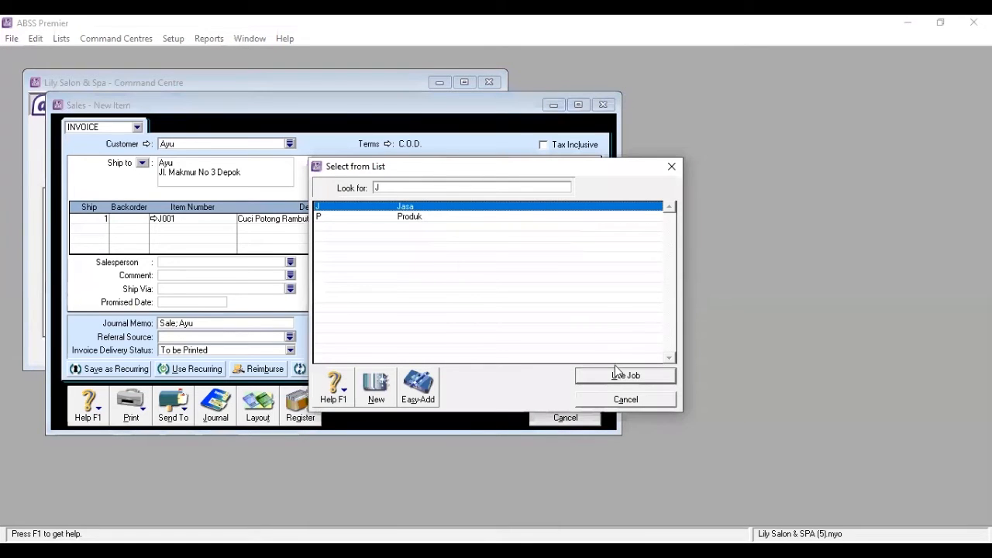
{"action": "left_click", "coordinate": [617, 376]}
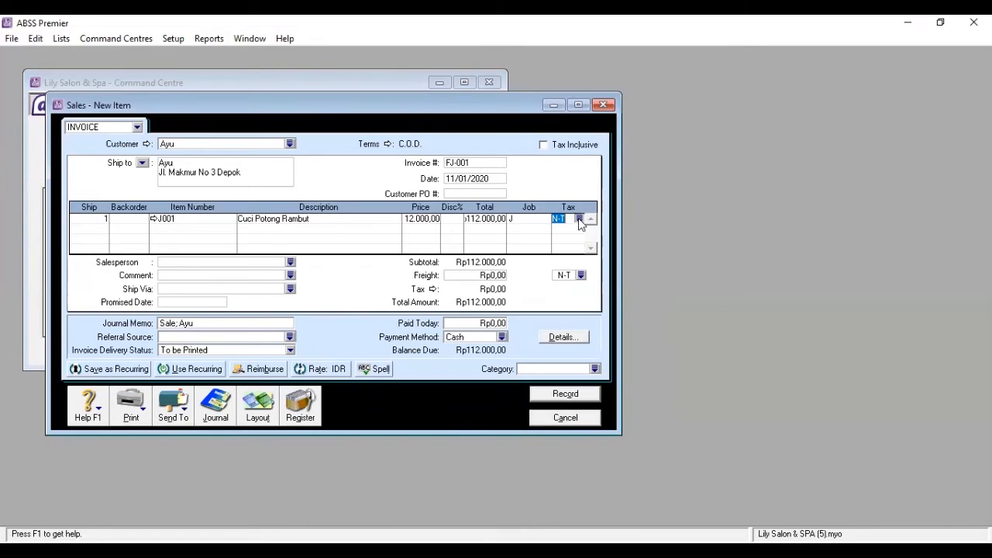
{"action": "left_click", "coordinate": [579, 220]}
{"action": "left_click", "coordinate": [616, 377]}
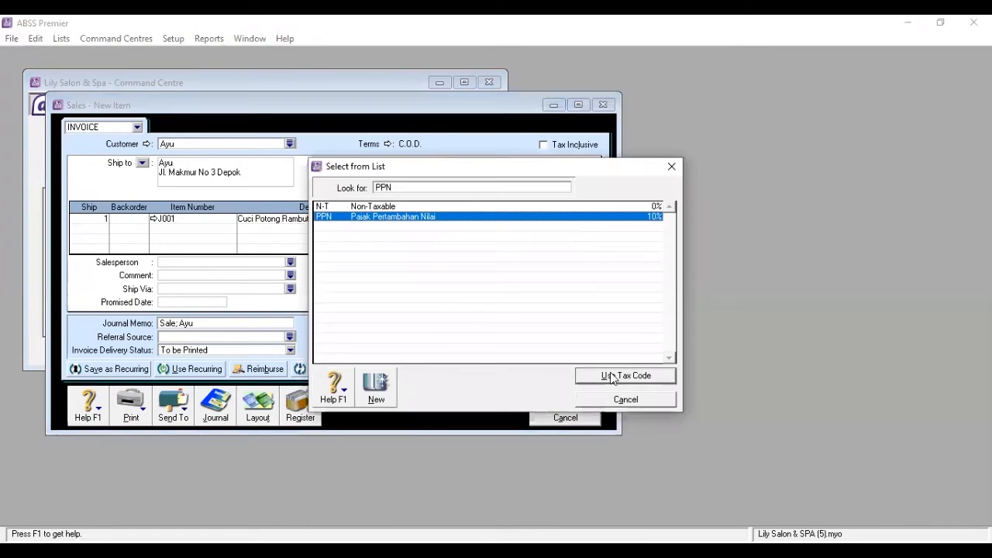
Enter one unit of item J002 (Creambath & Hair Spa) on the invoice's second line
{"action": "left_click", "coordinate": [107, 237]}
{"action": "type", "text": "1"}
{"action": "key", "text": "Tab"}
{"action": "left_click", "coordinate": [155, 229]}
{"action": "type", "text": "J002"}
{"action": "key", "text": "Tab"}
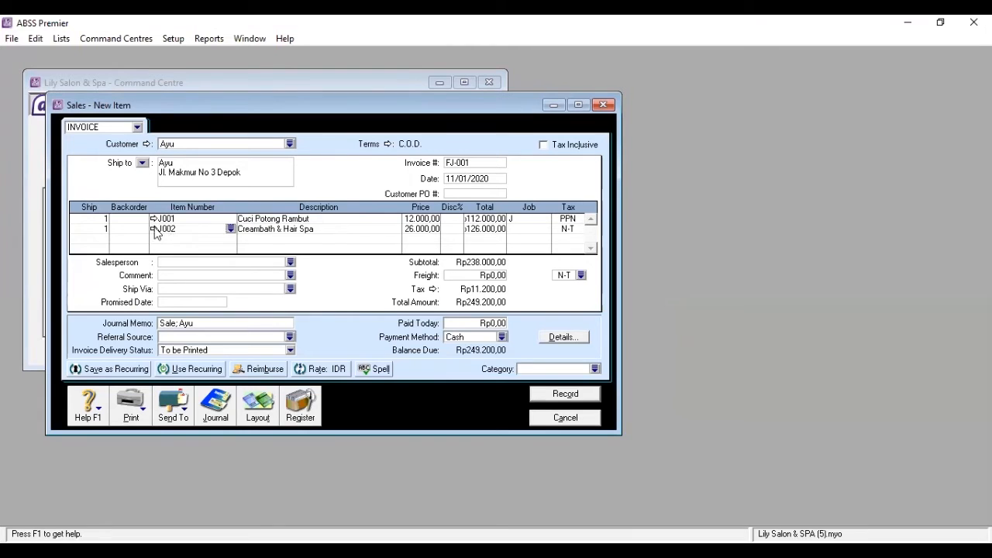
Assign job J (Jasa) and tax code PPN to the J002 line
{"action": "left_click", "coordinate": [546, 230]}
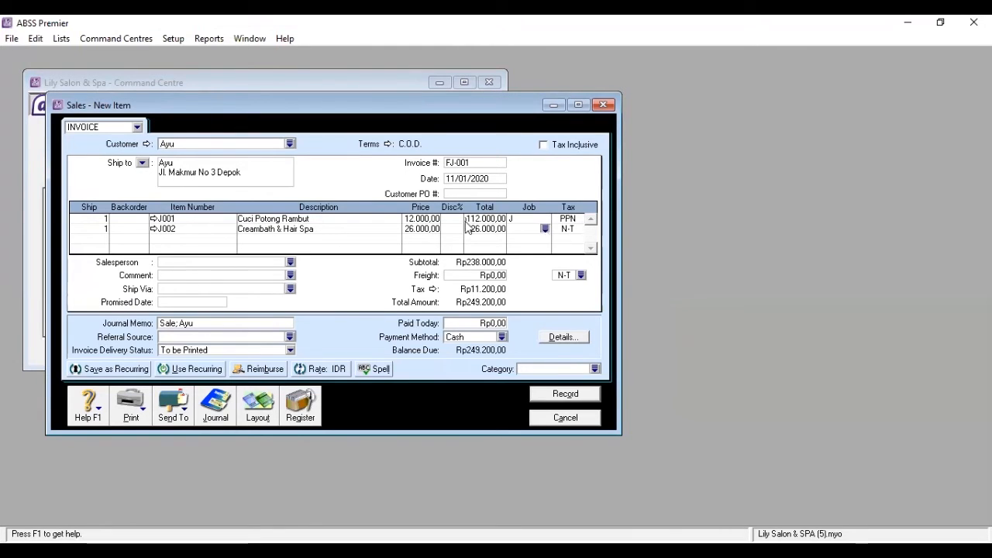
{"action": "left_click", "coordinate": [545, 228]}
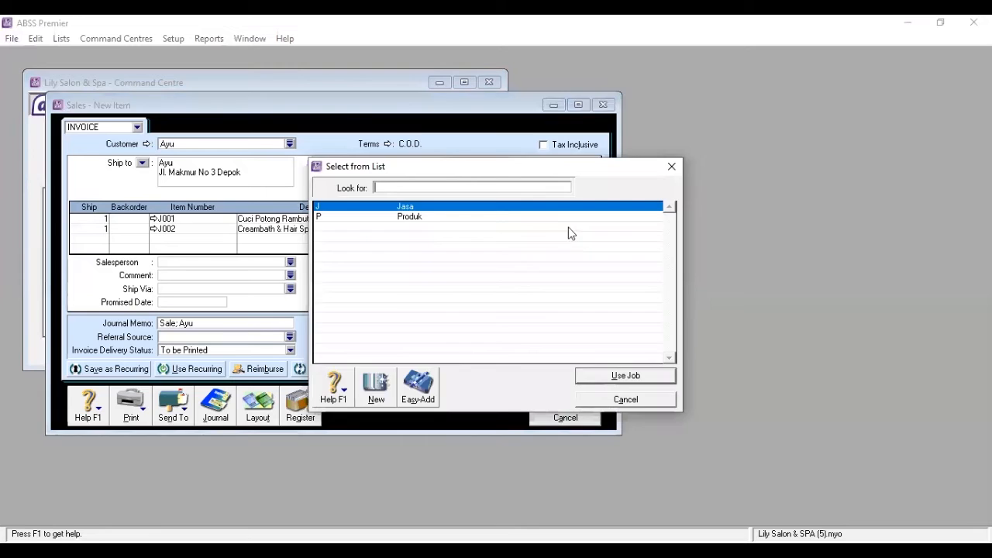
{"action": "key", "text": "Return"}
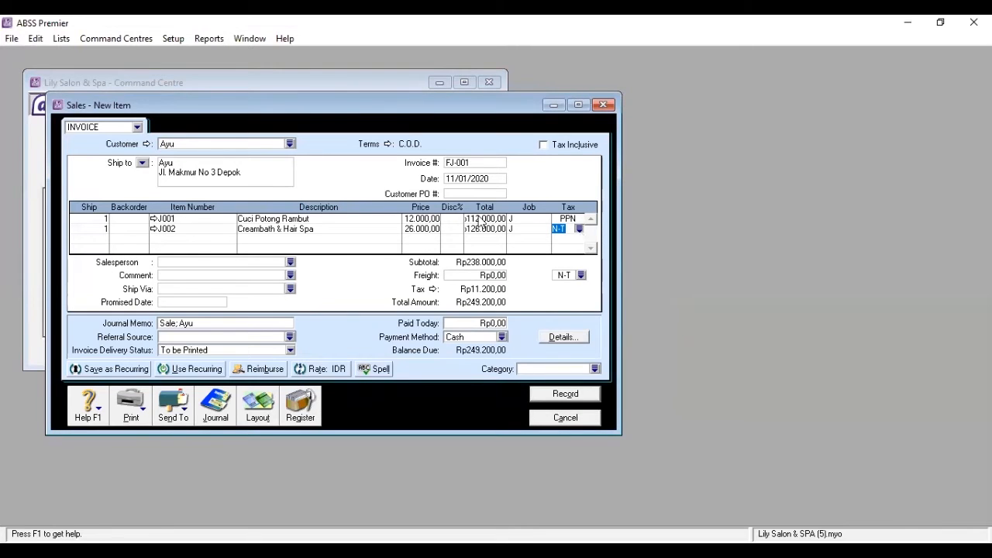
{"action": "left_click", "coordinate": [579, 229]}
{"action": "left_click", "coordinate": [559, 218]}
{"action": "left_click", "coordinate": [593, 379]}
Enter one unit of item J006 (Pedicure & Manicure) on the invoice's third line
{"action": "left_click", "coordinate": [99, 238]}
{"action": "type", "text": "1"}
{"action": "key", "text": "Tab"}
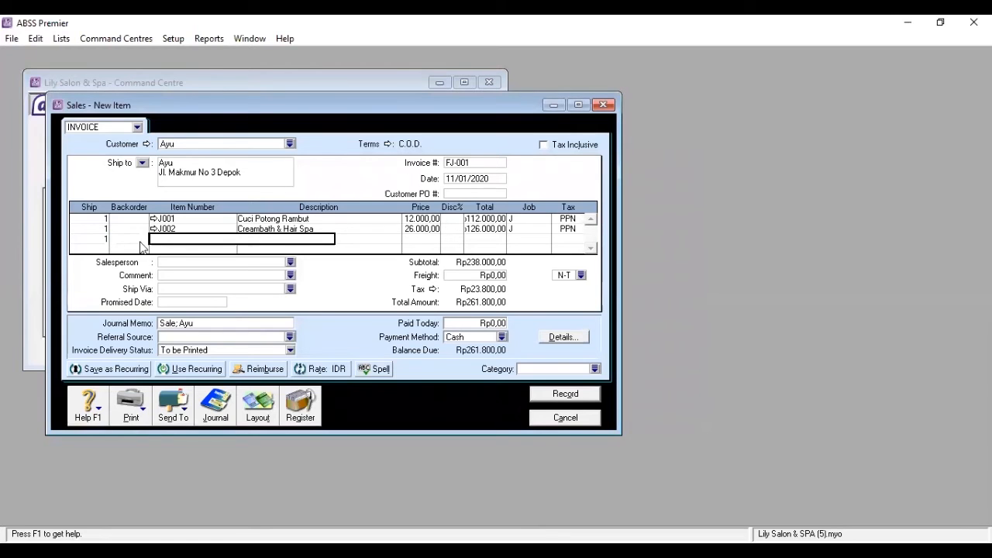
{"action": "type", "text": "J006"}
{"action": "key", "text": "Tab"}
Assign job J (Jasa) and tax code PPN to the J006 line
{"action": "left_click", "coordinate": [550, 241]}
{"action": "left_click", "coordinate": [547, 238]}
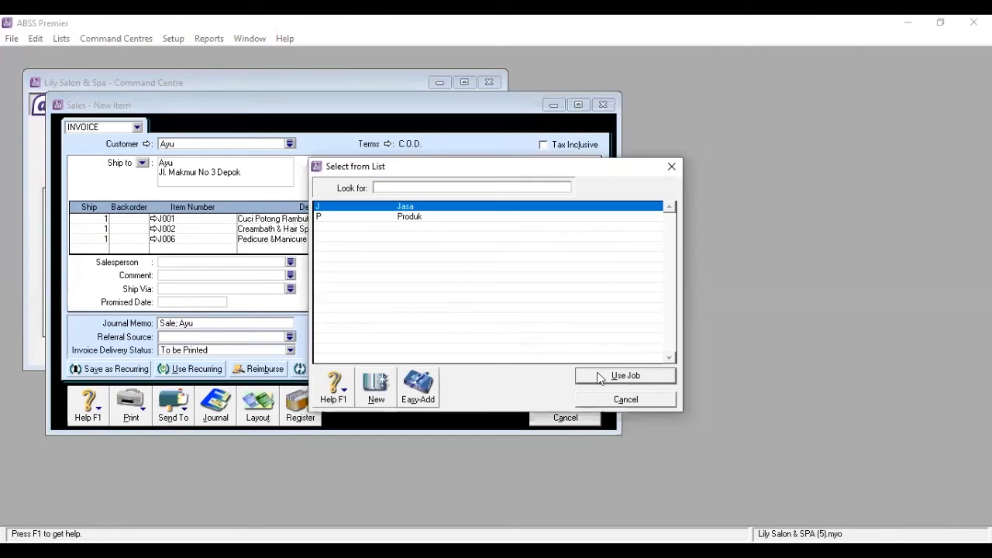
{"action": "left_click", "coordinate": [605, 378]}
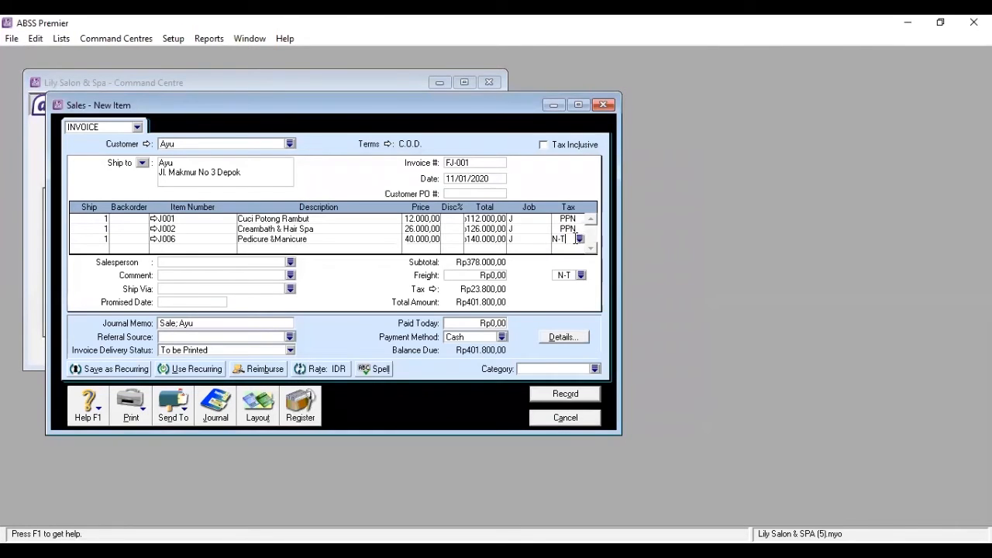
{"action": "left_click", "coordinate": [578, 240]}
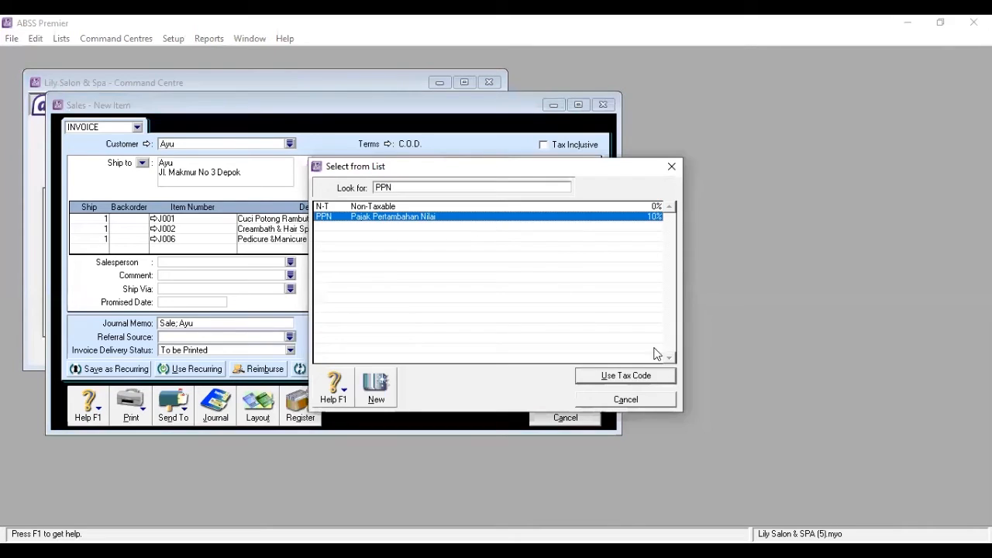
{"action": "left_click", "coordinate": [626, 376]}
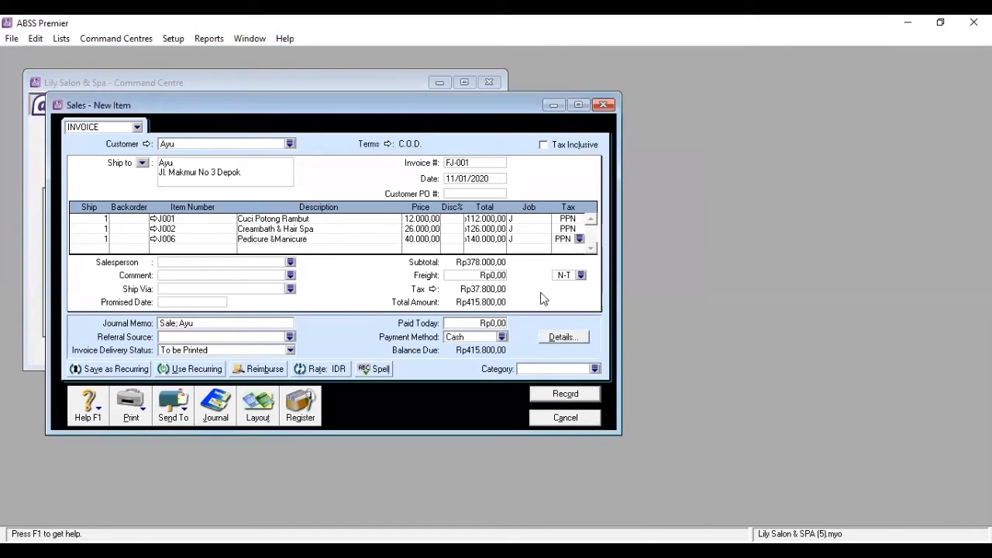
Make invoice FJ-001 tax inclusive and enter Rp415.800 as the amount paid today
{"action": "left_click", "coordinate": [566, 147]}
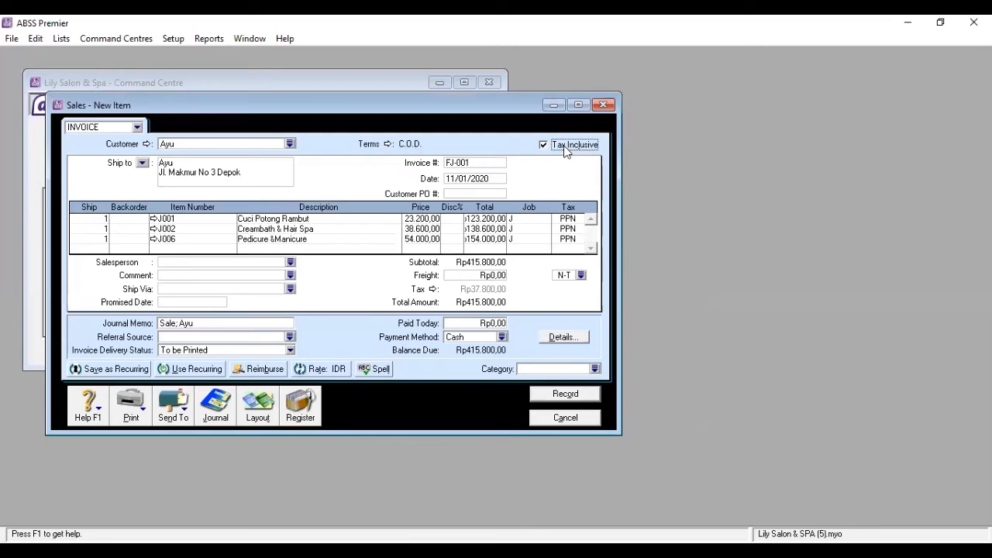
{"action": "left_click", "coordinate": [489, 322]}
{"action": "key", "text": "BackSpace"}
{"action": "type", "text": "415.800"}
{"action": "key", "text": "Tab"}
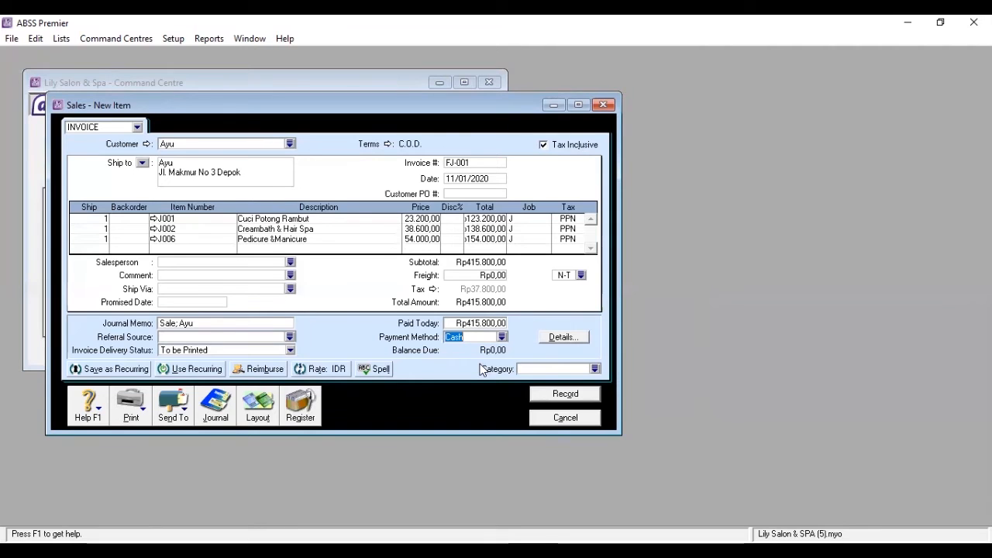
Assign category L to invoice FJ-001 and record the sale
{"action": "left_click", "coordinate": [596, 368]}
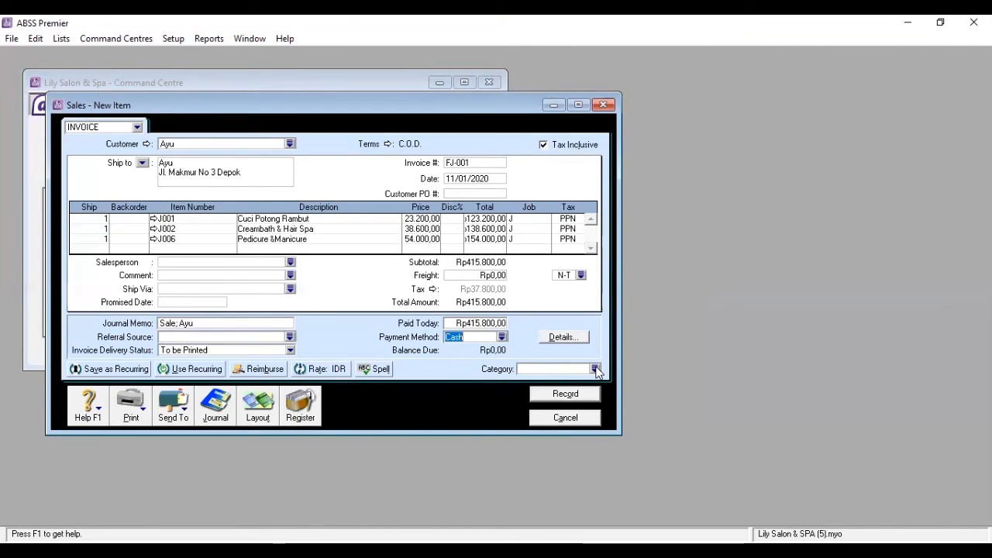
{"action": "left_click", "coordinate": [590, 376]}
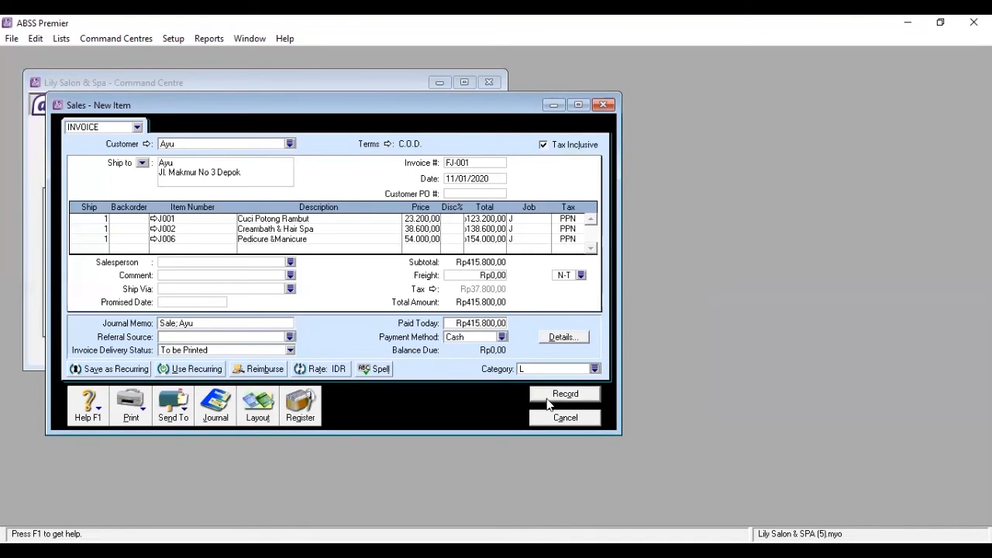
{"action": "left_click", "coordinate": [547, 396]}
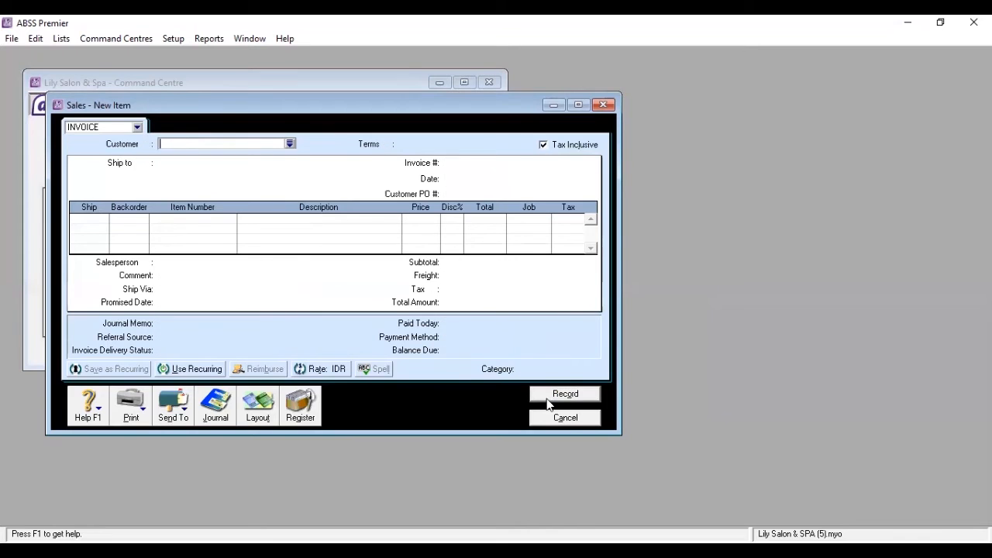
Close the sales entry and review the recorded sale in the sales transaction journal
{"action": "left_click", "coordinate": [565, 416]}
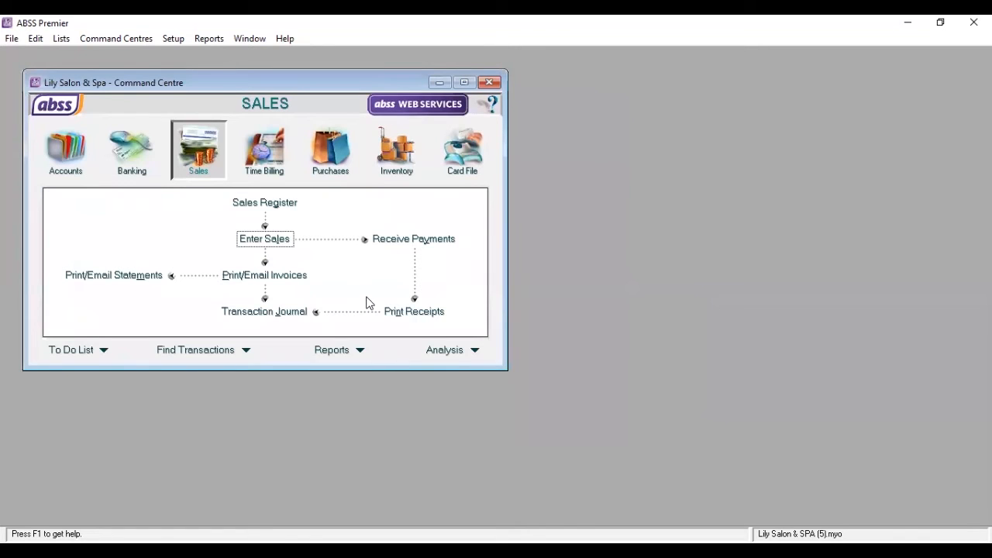
{"action": "left_click", "coordinate": [278, 319]}
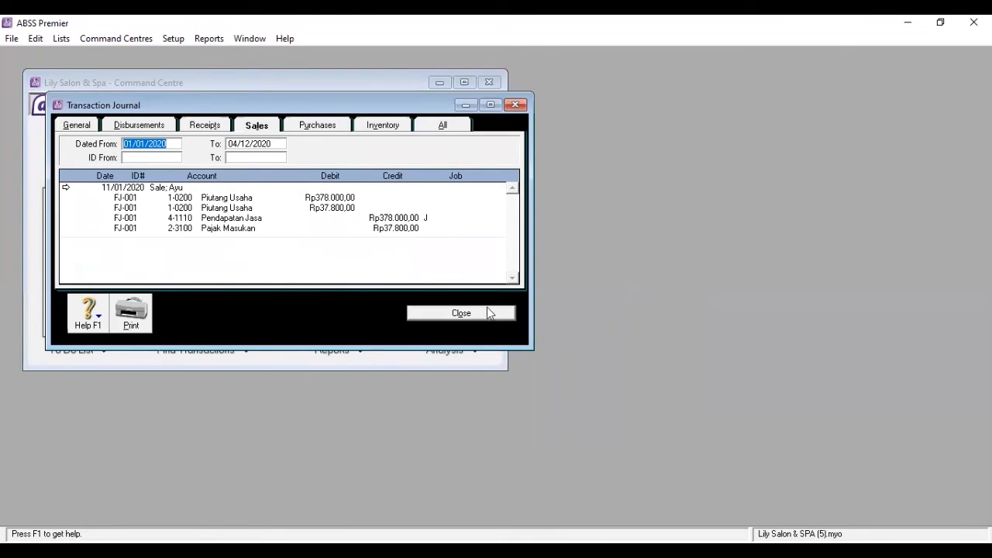
{"action": "left_click", "coordinate": [461, 314]}
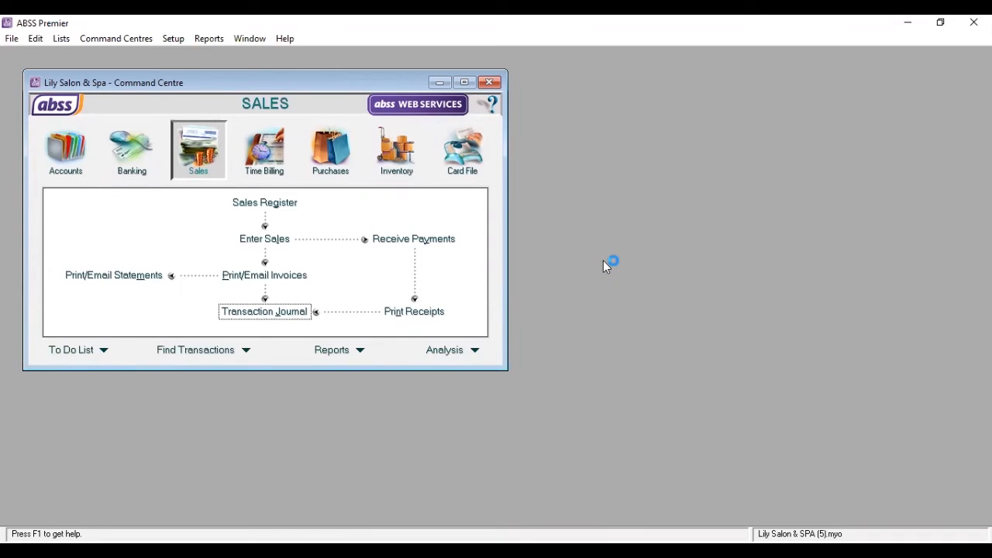
Start a new sales invoice for the customer with the US$50,00 balance
{"action": "left_click", "coordinate": [247, 240]}
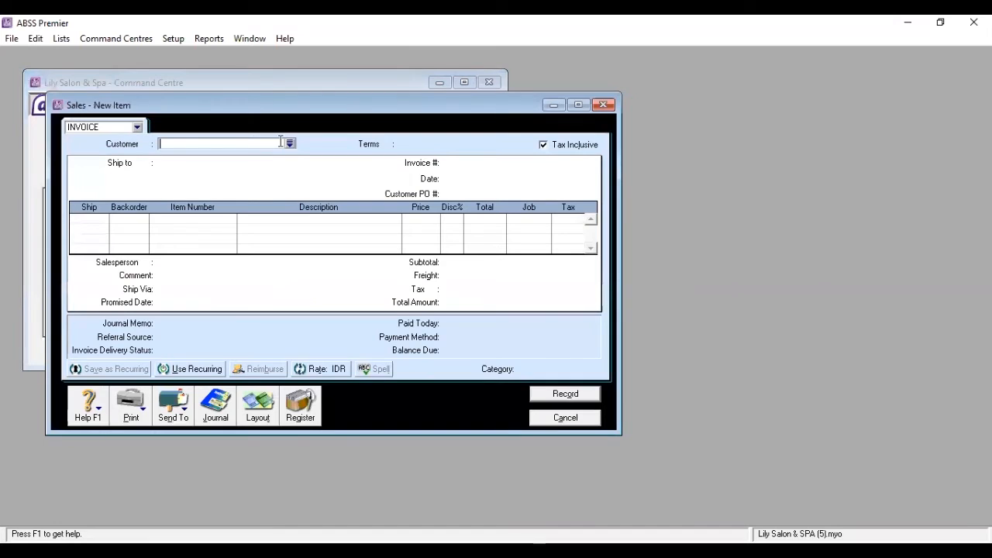
{"action": "left_click", "coordinate": [290, 145]}
{"action": "left_click", "coordinate": [597, 380]}
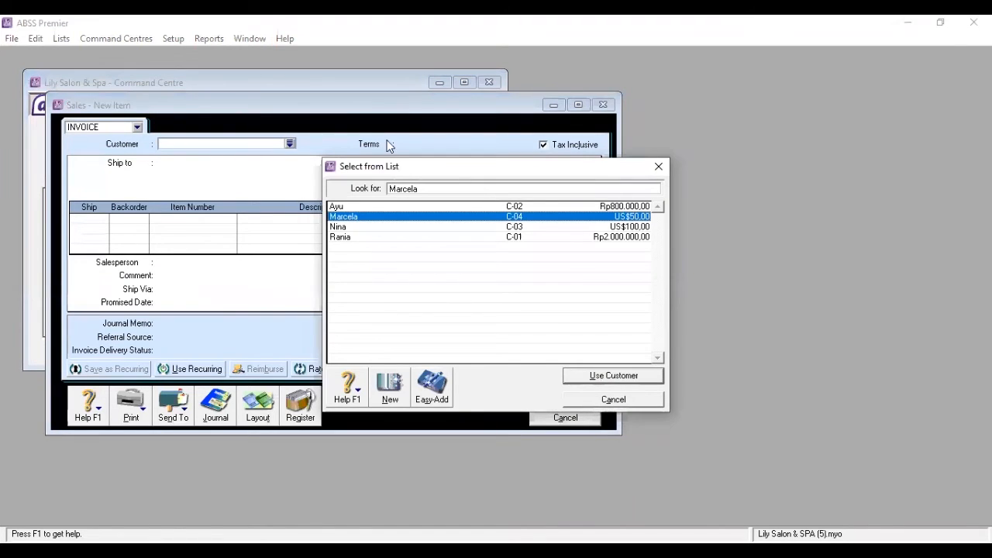
Set the new invoice's credit terms to C.O.D
{"action": "left_click", "coordinate": [389, 147]}
{"action": "left_click", "coordinate": [628, 195]}
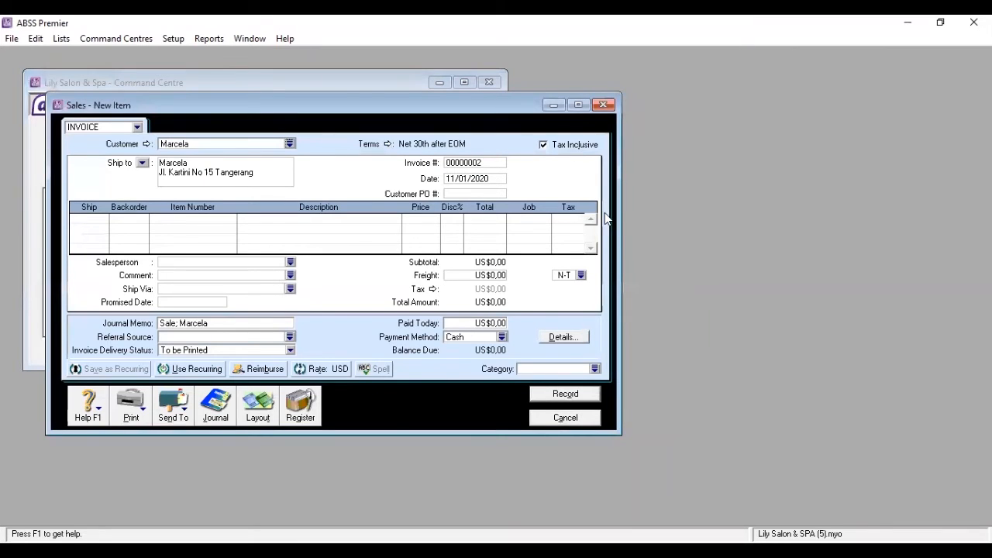
{"action": "key", "text": "Up"}
{"action": "key", "text": "Return"}
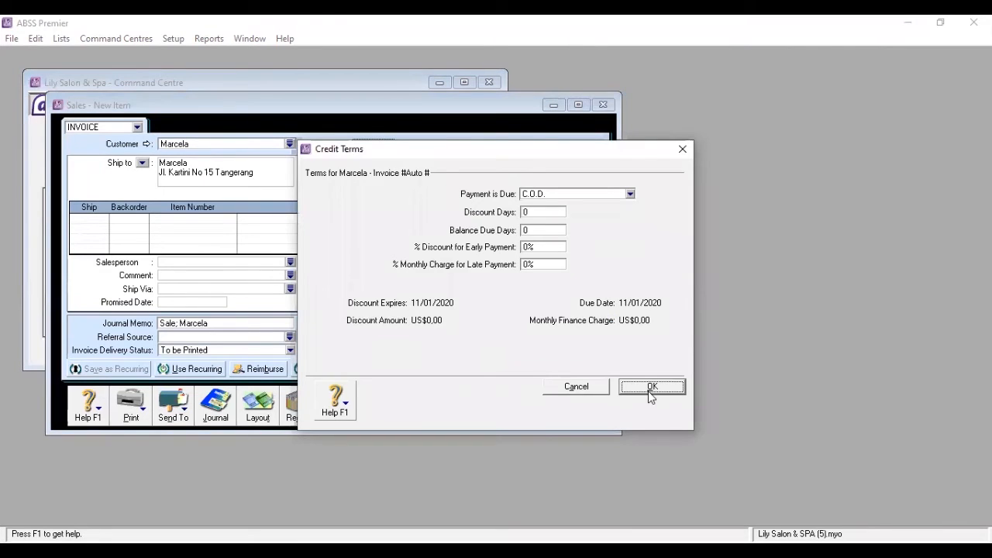
{"action": "key", "text": "Return"}
Set the invoice number to FJ-002 and the invoice date to 12/01/2020
{"action": "double_click", "coordinate": [494, 165]}
{"action": "key", "text": "BackSpace"}
{"action": "type", "text": "FJ-002"}
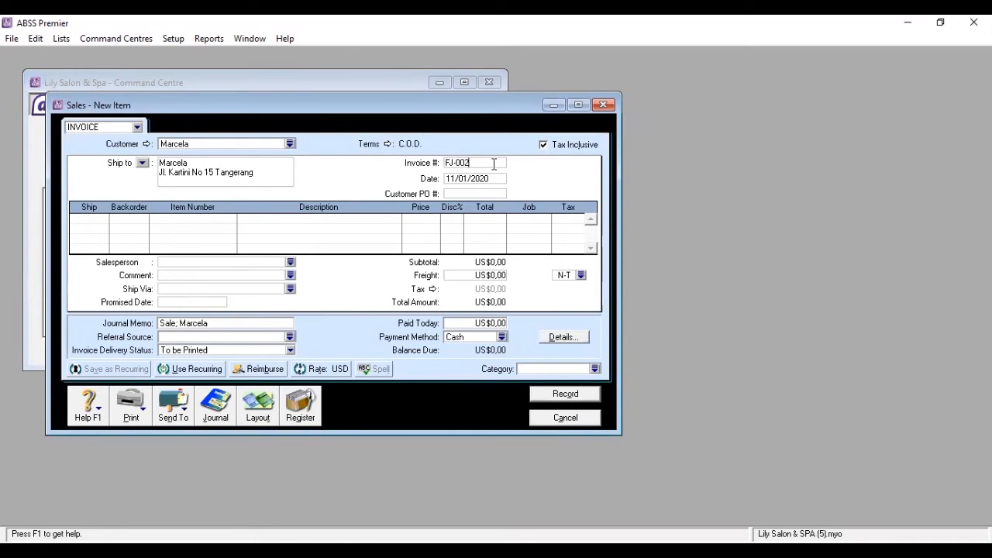
{"action": "left_click", "coordinate": [453, 178]}
{"action": "key", "text": "BackSpace"}
{"action": "type", "text": "2"}
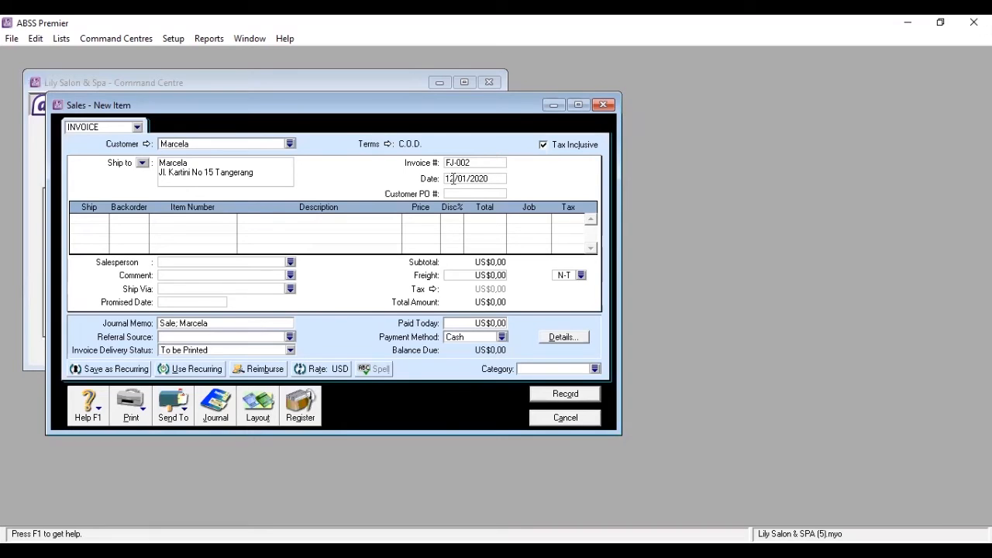
Add one unit of item J003 (Facial Detox) to the invoice's first line and assign it to job J (Jasa)
{"action": "left_click", "coordinate": [103, 223]}
{"action": "type", "text": "1"}
{"action": "key", "text": "Tab"}
{"action": "key", "text": "Tab"}
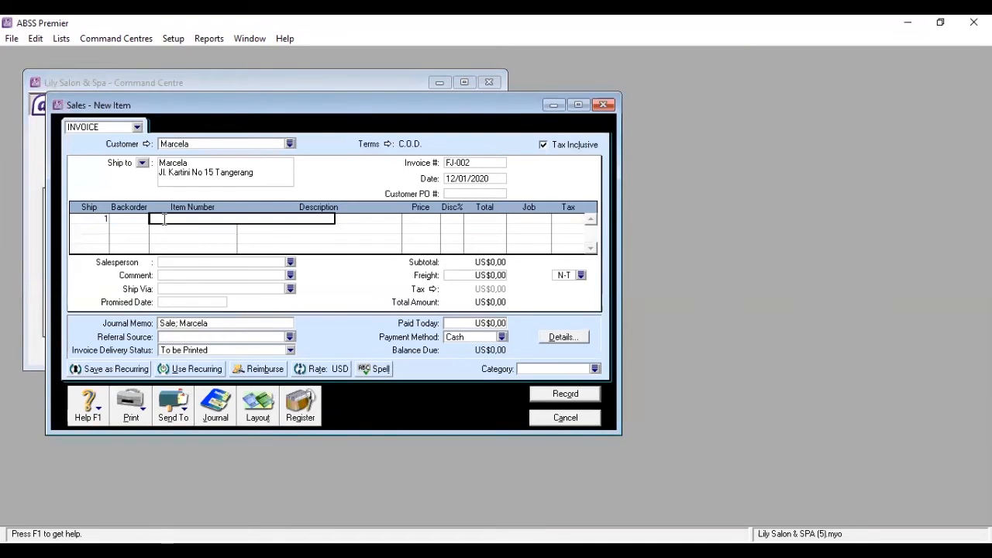
{"action": "type", "text": "J0003"}
{"action": "key", "text": "Tab"}
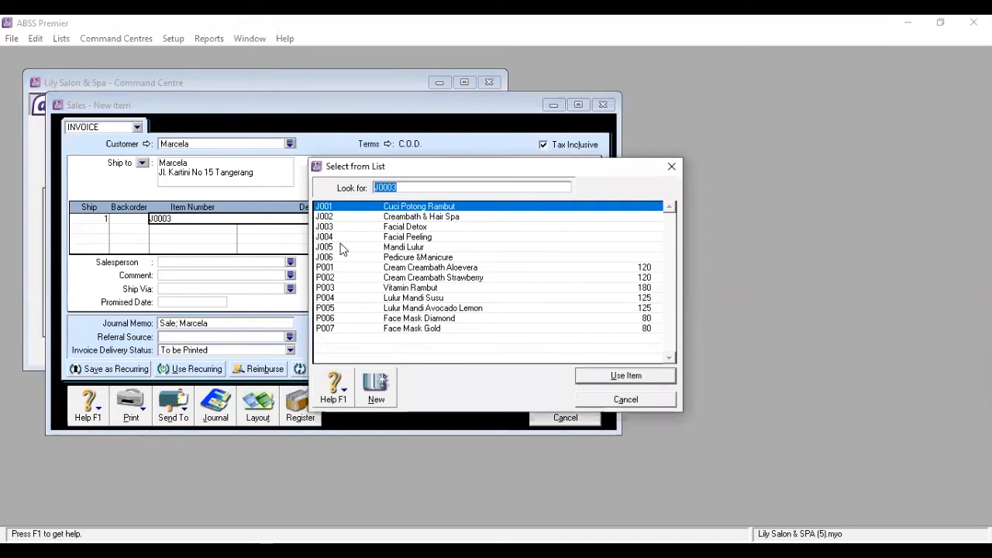
{"action": "left_click", "coordinate": [349, 227]}
{"action": "left_click", "coordinate": [593, 383]}
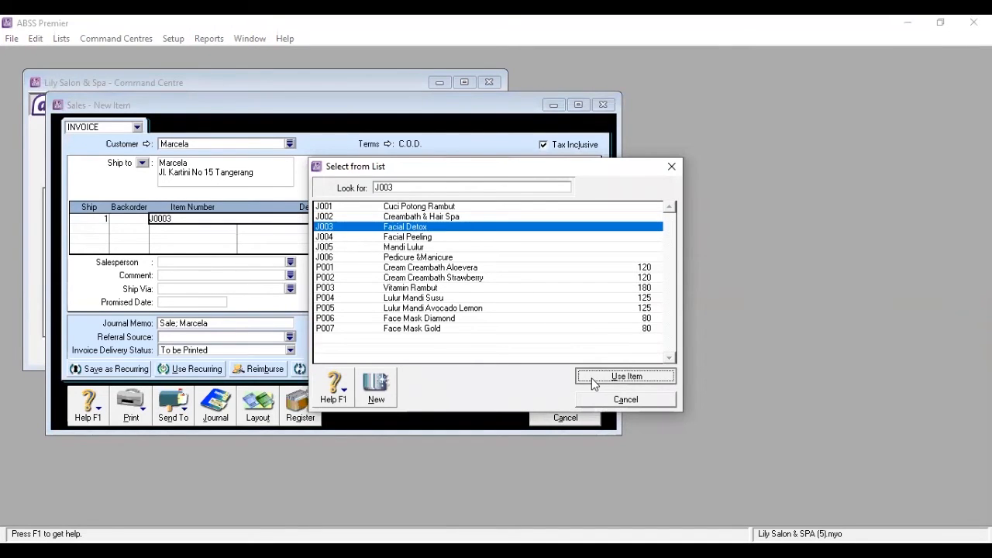
{"action": "key", "text": "Tab"}
{"action": "key", "text": "Tab"}
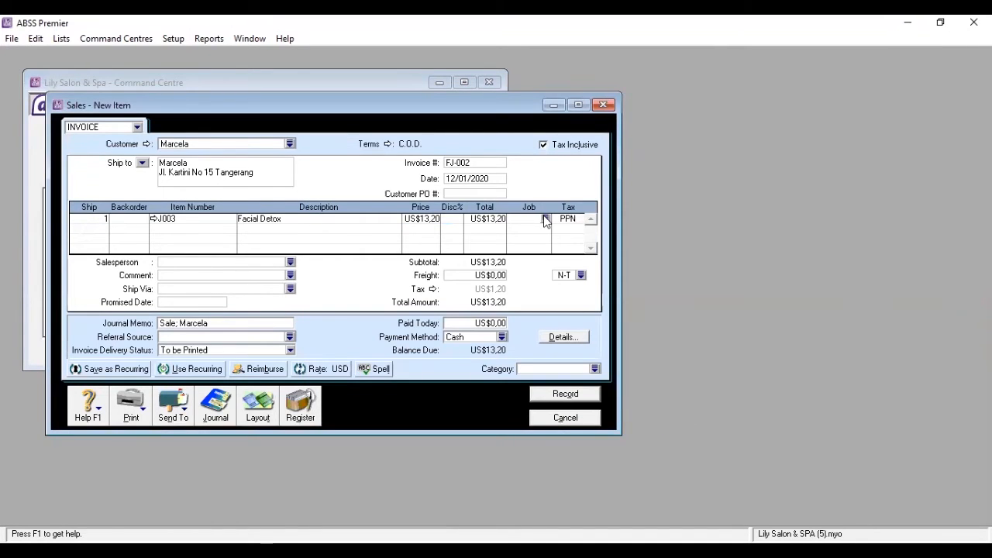
{"action": "left_click", "coordinate": [546, 220]}
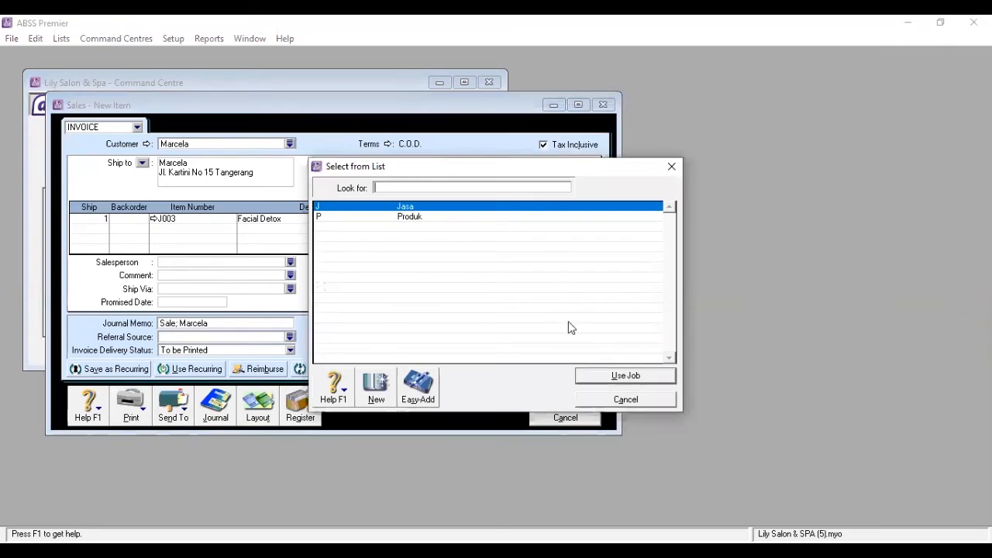
{"action": "left_click", "coordinate": [599, 378]}
Add one unit of item J004 (Facial Peeling) on the second line and assign it to job J (Jasa)
{"action": "left_click", "coordinate": [103, 228]}
{"action": "type", "text": "1"}
{"action": "left_click", "coordinate": [184, 236]}
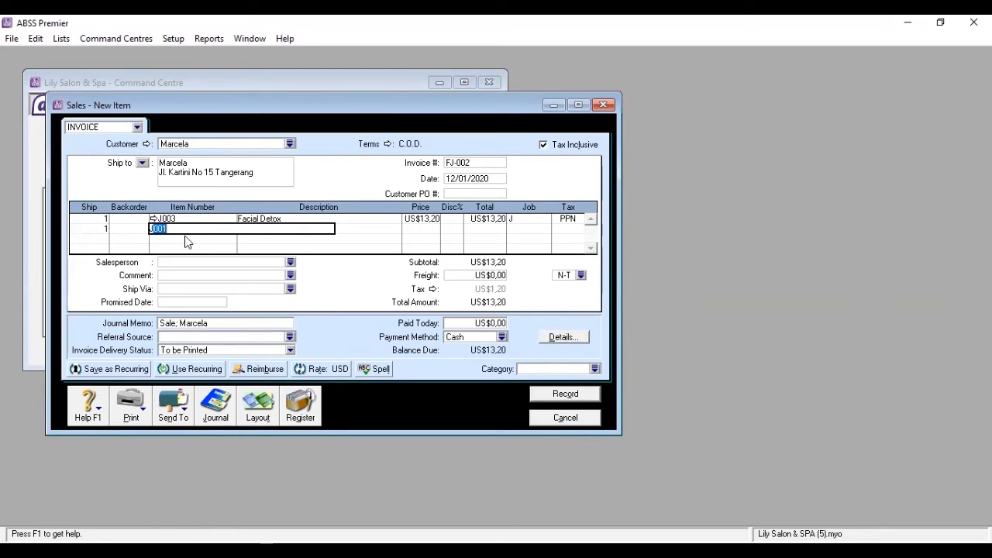
{"action": "type", "text": "J004"}
{"action": "key", "text": "Tab"}
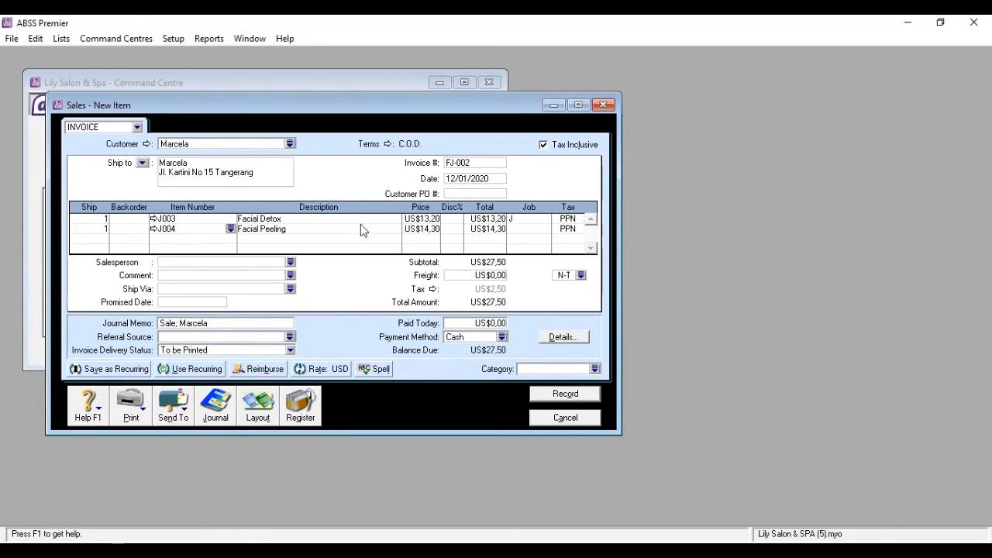
{"action": "left_click", "coordinate": [545, 230]}
{"action": "left_click", "coordinate": [546, 228]}
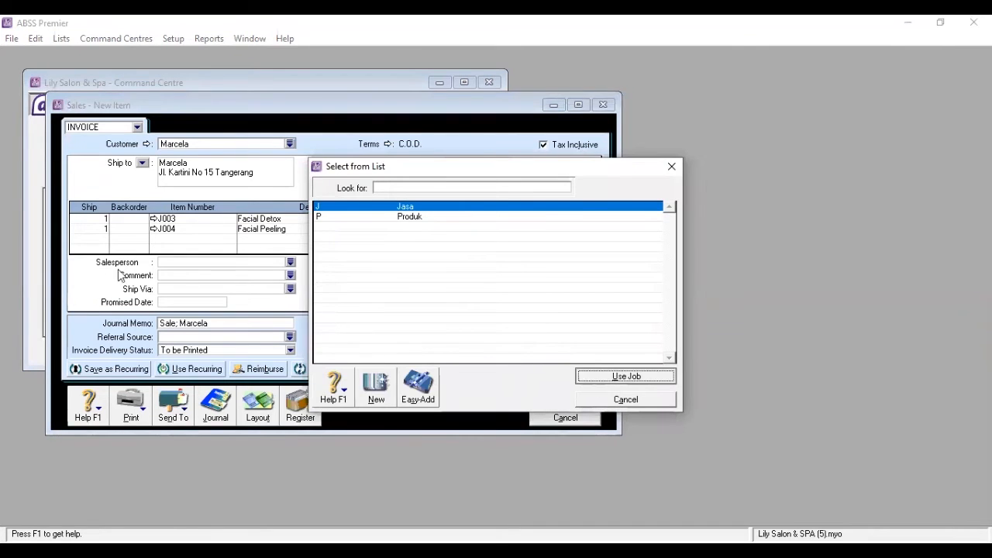
{"action": "key", "text": "Return"}
Add one unit of item J005 (Mandi Lulur) on the third line and assign it to job J (Jasa)
{"action": "left_click", "coordinate": [100, 240]}
{"action": "type", "text": "1"}
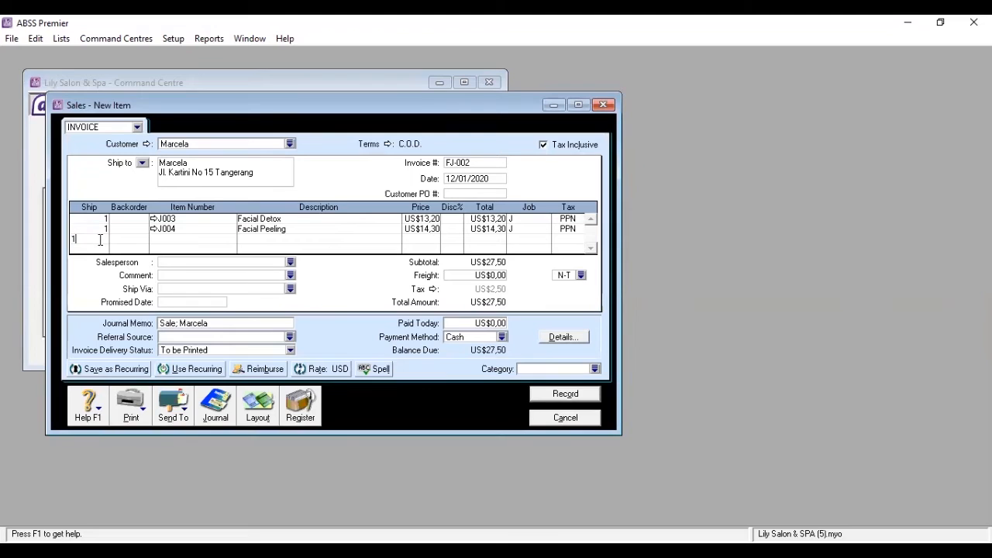
{"action": "left_click", "coordinate": [166, 240]}
{"action": "type", "text": "J005"}
{"action": "key", "text": "Tab"}
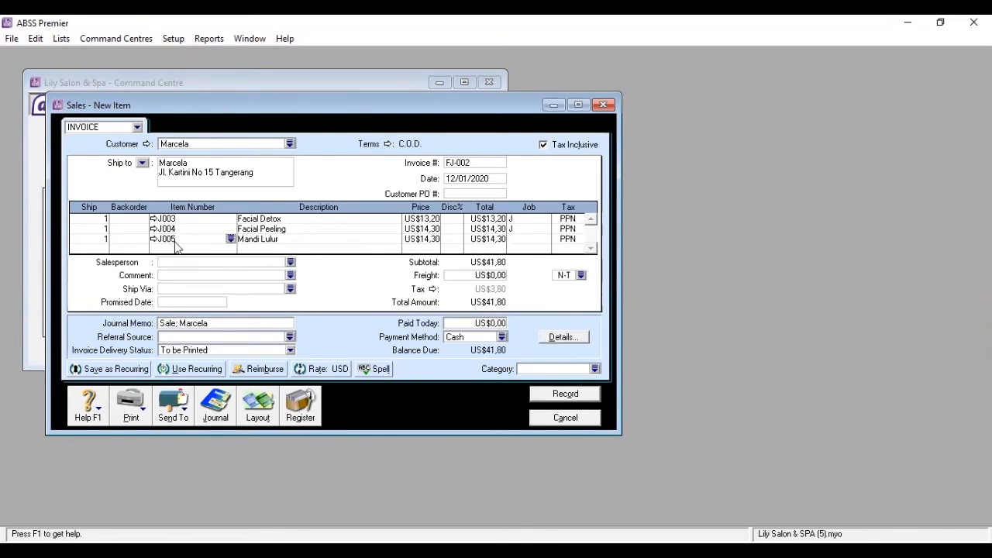
{"action": "left_click", "coordinate": [549, 244]}
{"action": "left_click", "coordinate": [545, 240]}
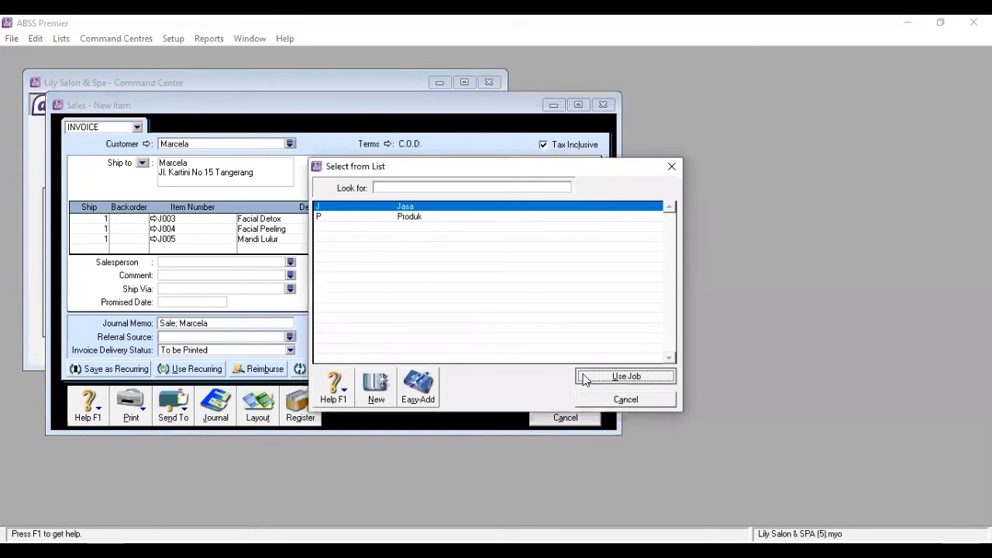
{"action": "left_click", "coordinate": [584, 378]}
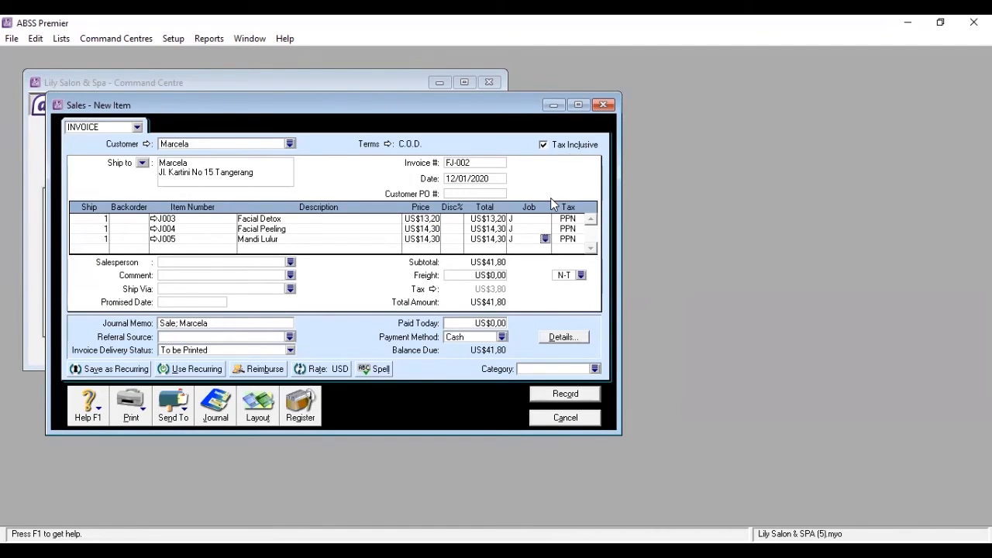
Make the invoice prices tax-exclusive and enter US$41,80 as the amount paid today
{"action": "left_click", "coordinate": [564, 151]}
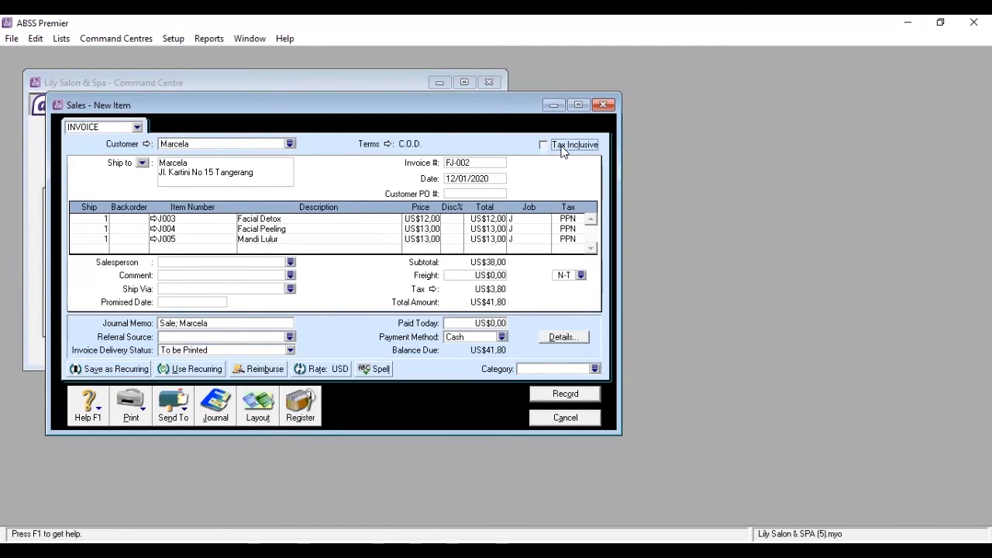
{"action": "left_click", "coordinate": [478, 324]}
{"action": "key", "text": "BackSpace"}
{"action": "type", "text": "41,8"}
{"action": "key", "text": "Tab"}
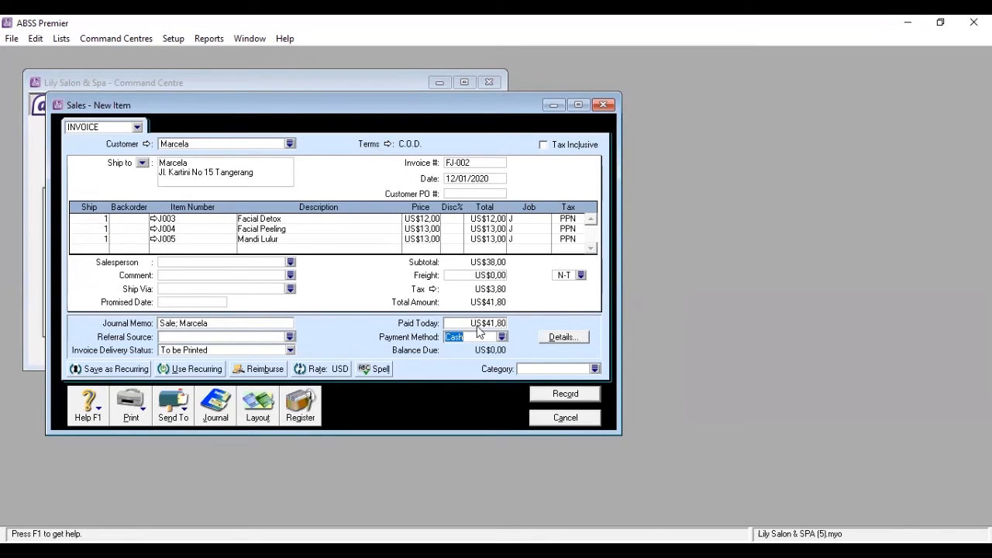
Assign category O (Overseas) to invoice FJ-002 and record the sale
{"action": "left_click", "coordinate": [595, 369]}
{"action": "type", "text": "O"}
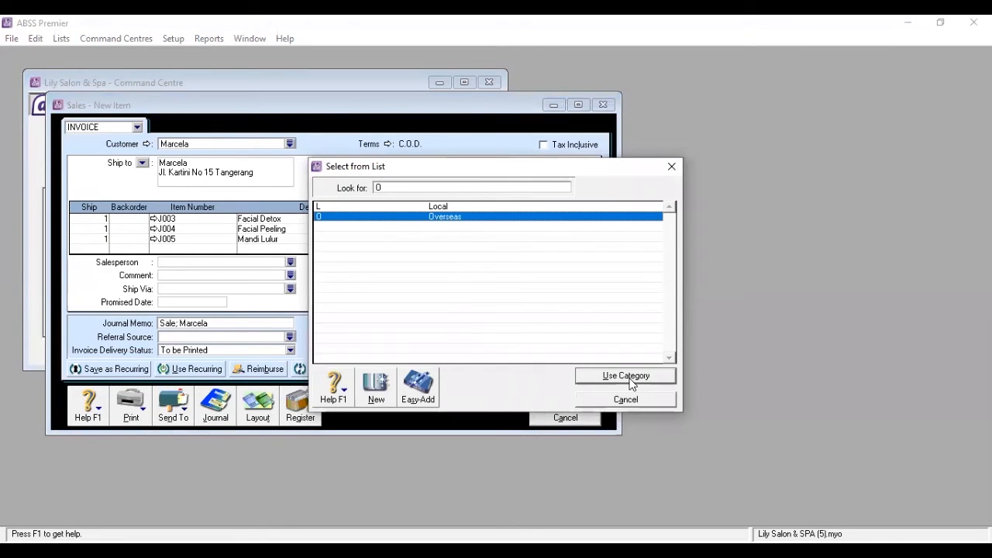
{"action": "key", "text": "Return"}
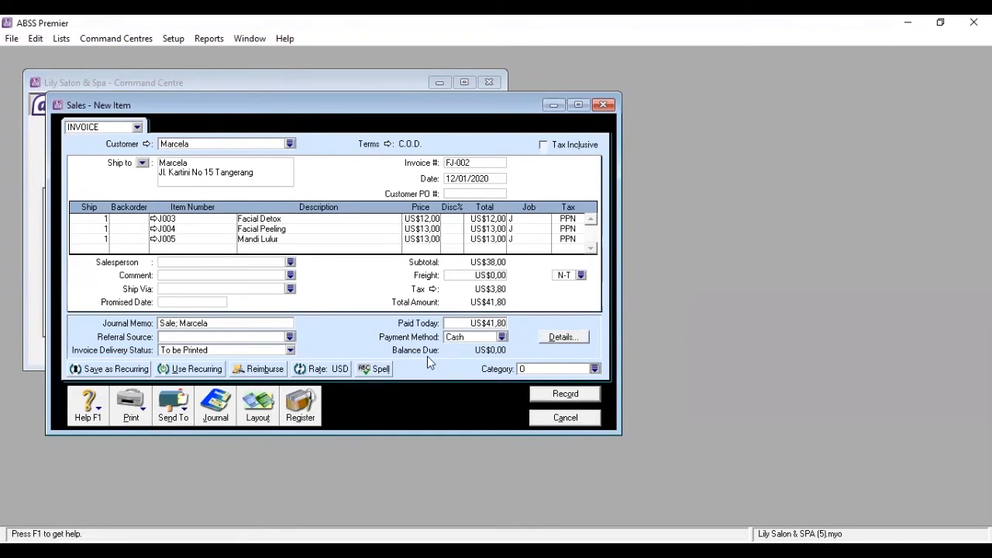
{"action": "left_click", "coordinate": [546, 396]}
Close the sales entry and review the postings of invoice FJ-002 in the sales transaction journal
{"action": "left_click", "coordinate": [555, 418]}
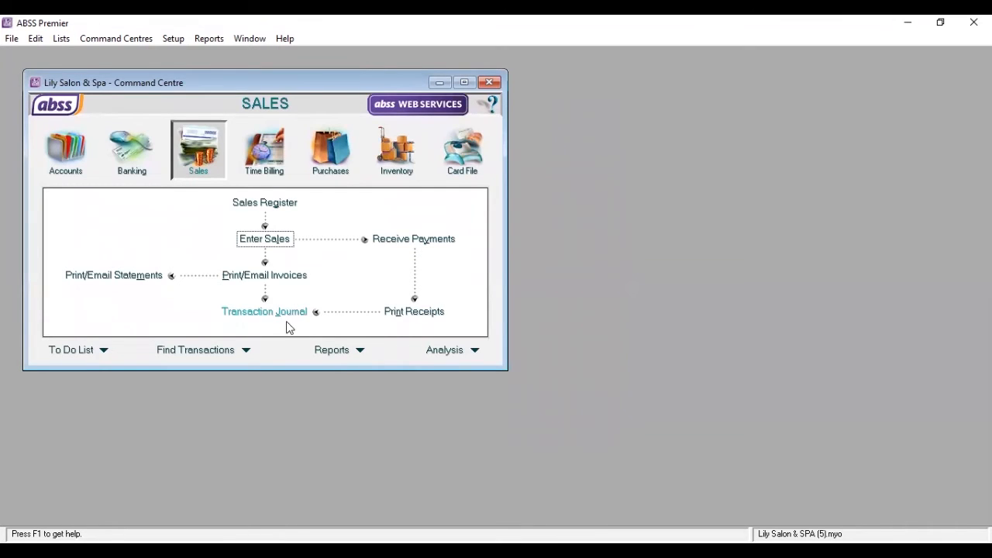
{"action": "left_click", "coordinate": [260, 315]}
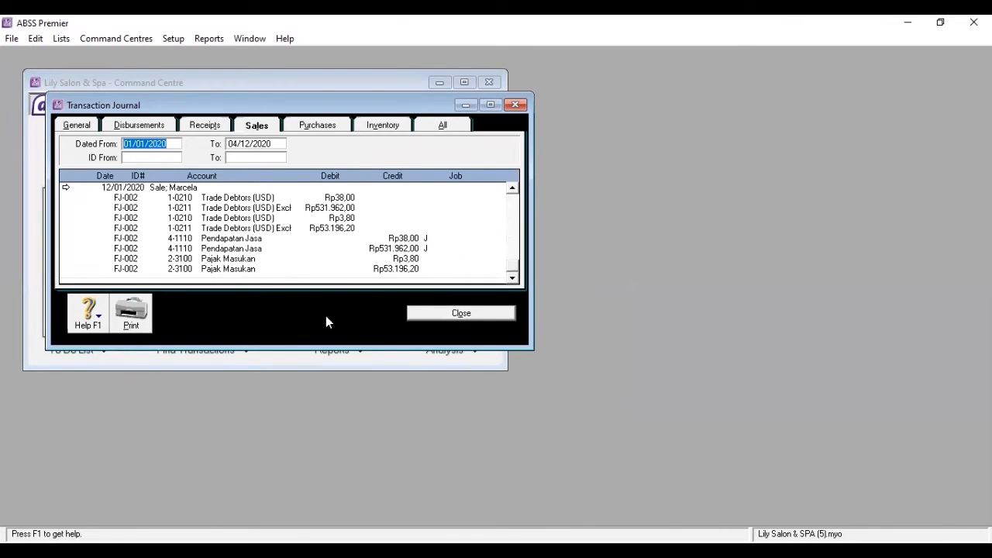
{"action": "left_click", "coordinate": [459, 317]}
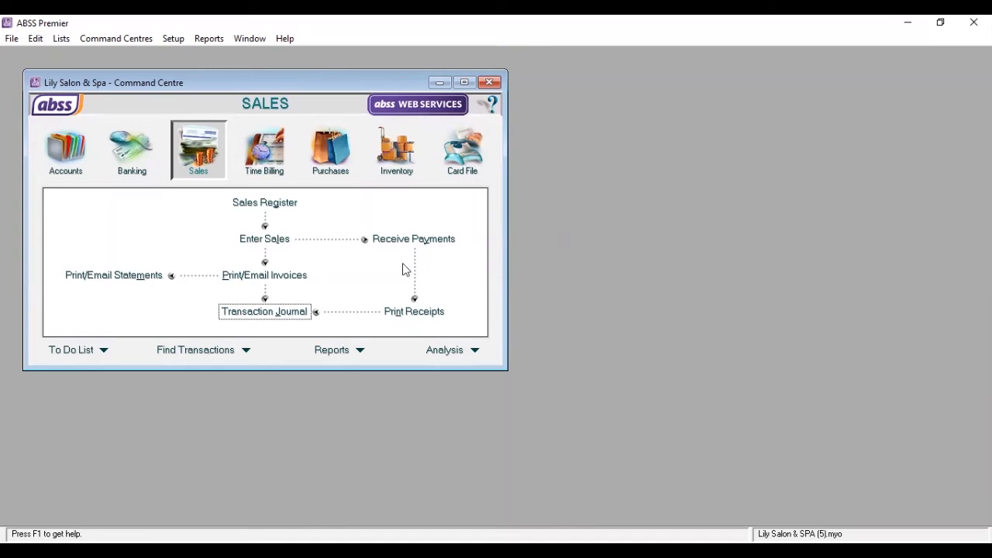
Start a new sales invoice for the customer with the Rp800.000,00 balance
{"action": "left_click", "coordinate": [262, 239]}
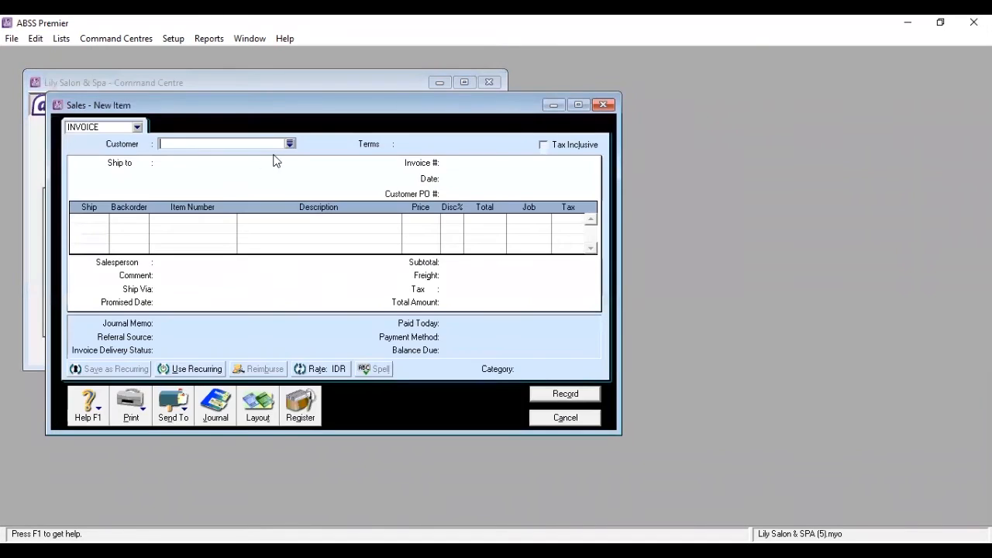
{"action": "left_click", "coordinate": [289, 145]}
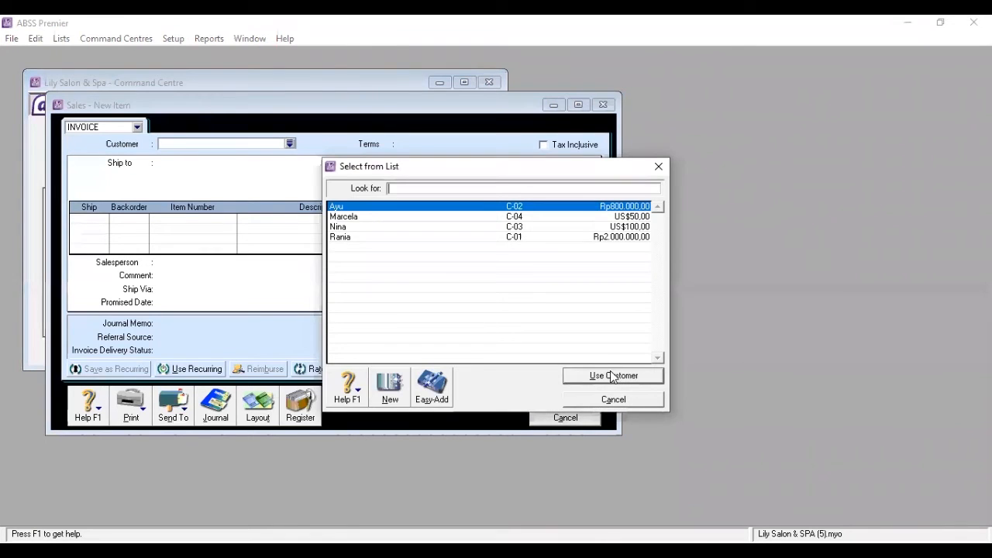
{"action": "left_click", "coordinate": [612, 377]}
Set the credit terms to In a Given # of Days, with 10 discount days, 30 balance due days and a 2% early payment discount
{"action": "left_click", "coordinate": [387, 145]}
{"action": "left_click", "coordinate": [629, 193]}
{"action": "left_click", "coordinate": [600, 227]}
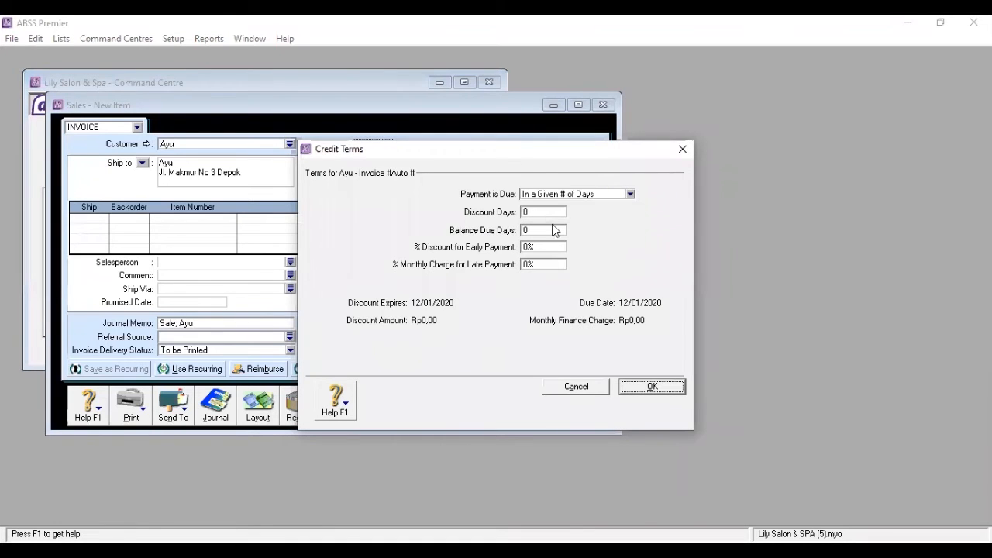
{"action": "left_click", "coordinate": [544, 214]}
{"action": "type", "text": "10"}
{"action": "left_click", "coordinate": [528, 233]}
{"action": "type", "text": "30"}
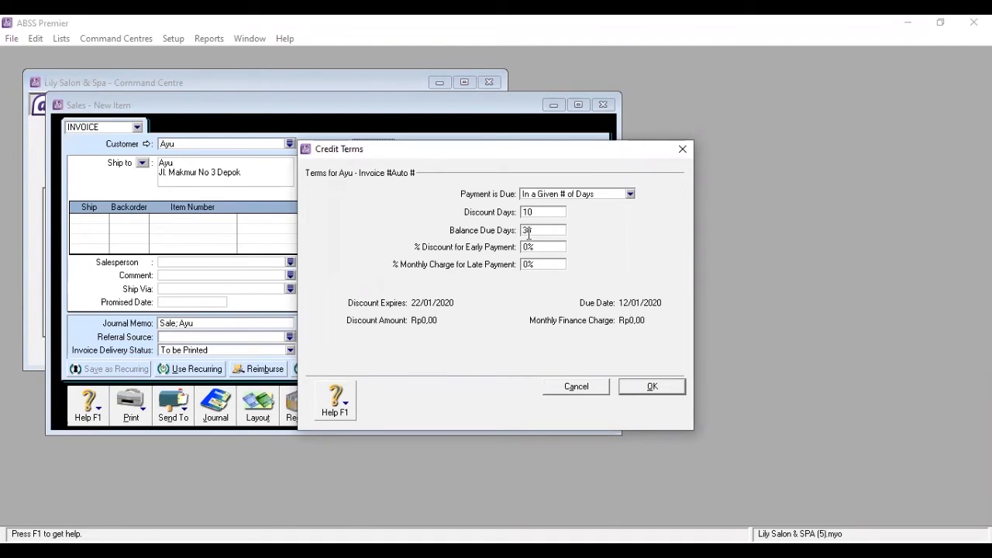
{"action": "left_click", "coordinate": [527, 246]}
{"action": "left_click", "coordinate": [651, 390]}
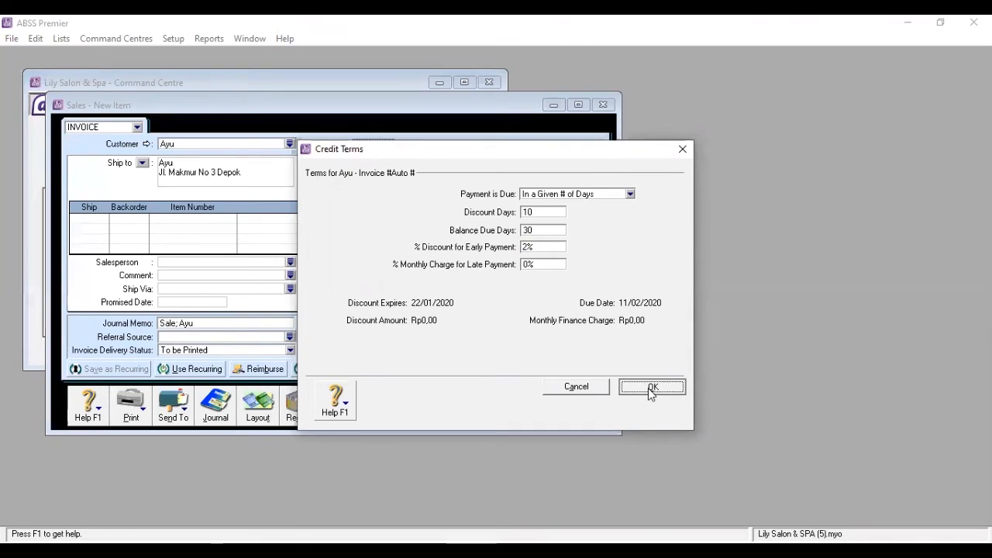
Set the invoice number to FJ-003 and the invoice date to 15/01/2020
{"action": "left_click", "coordinate": [497, 163]}
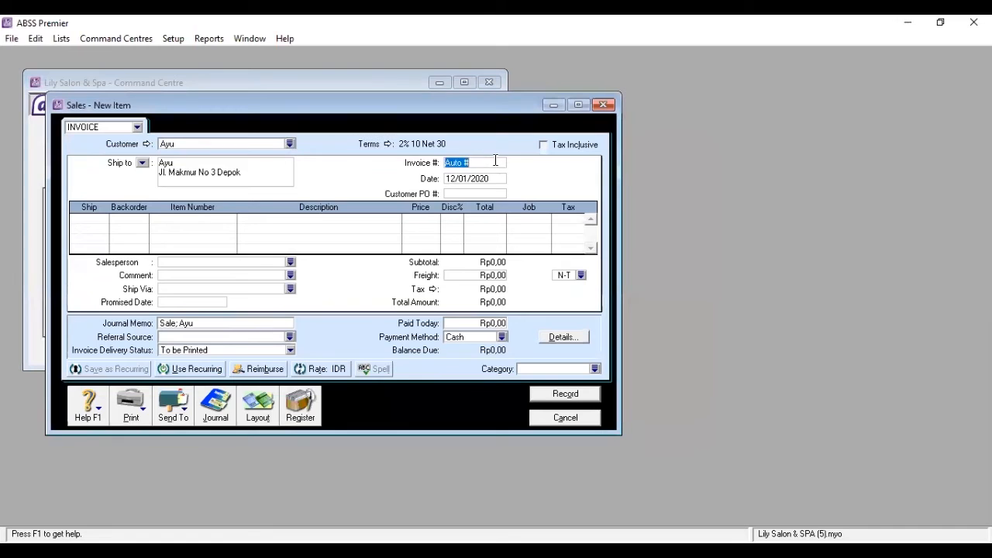
{"action": "key", "text": "BackSpace"}
{"action": "type", "text": "FJ-003"}
{"action": "left_click", "coordinate": [456, 180]}
{"action": "left_click", "coordinate": [455, 178]}
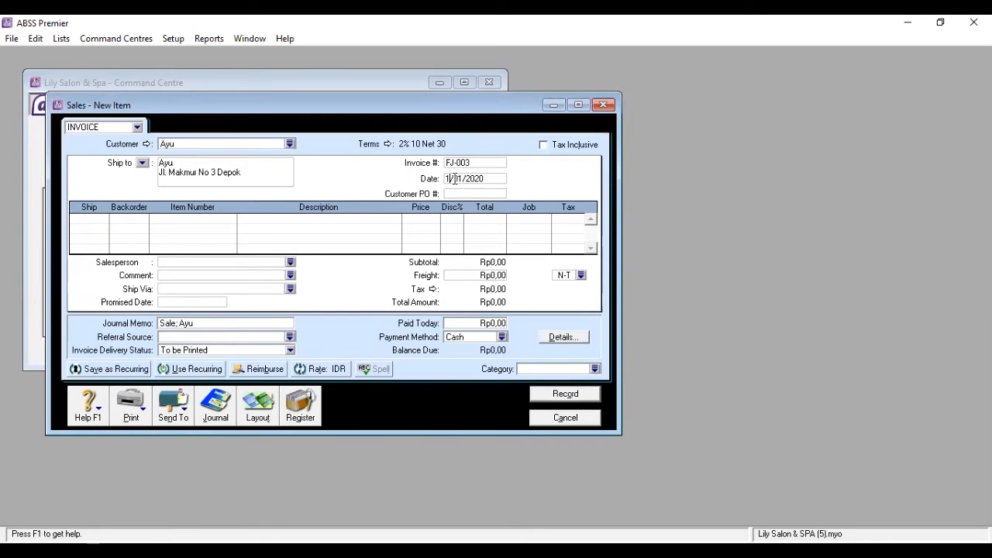
{"action": "type", "text": "5"}
Add 30 units of item P001 (Cream Creambath Aloevera) on the first line with job P and tax code PPN
{"action": "left_click", "coordinate": [98, 222]}
{"action": "type", "text": "30"}
{"action": "key", "text": "Tab"}
{"action": "type", "text": "P001"}
{"action": "key", "text": "Tab"}
{"action": "left_click", "coordinate": [541, 223]}
{"action": "left_click", "coordinate": [545, 220]}
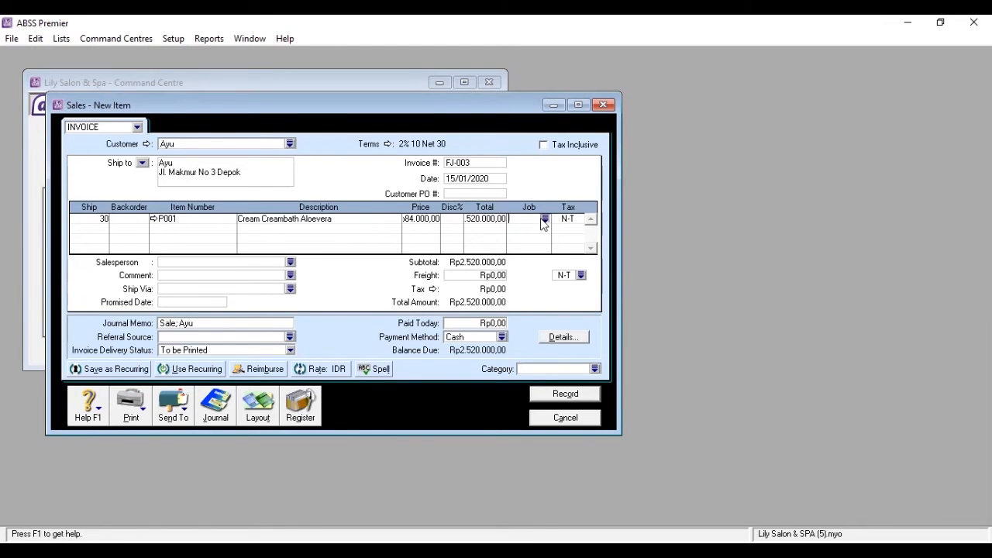
{"action": "key", "text": "Return"}
{"action": "key", "text": "Tab"}
{"action": "left_click", "coordinate": [579, 220]}
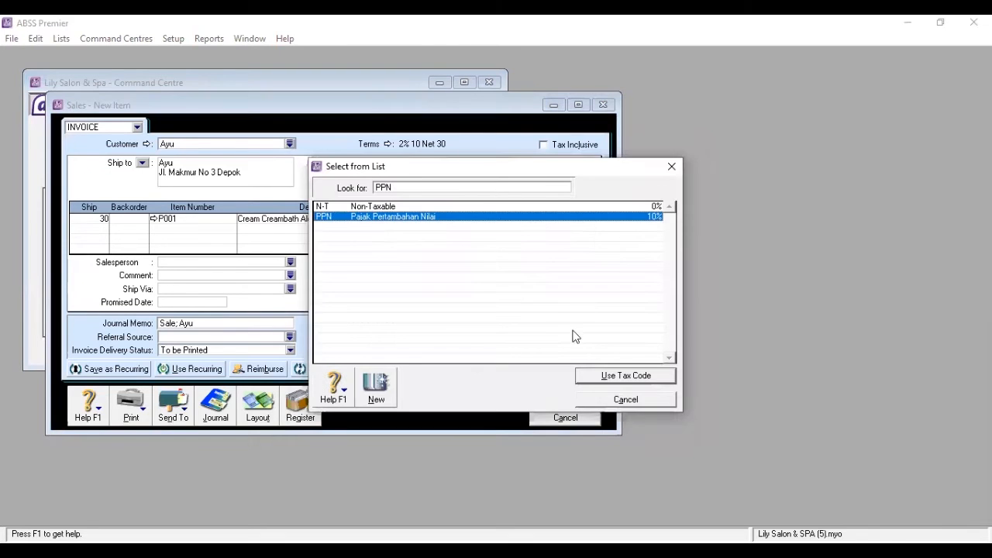
{"action": "left_click", "coordinate": [609, 371]}
Add 20 units of item P002 (Cream Creambath Strawberry) on the second line with job P and tax code PPN
{"action": "left_click", "coordinate": [88, 229]}
{"action": "type", "text": "20"}
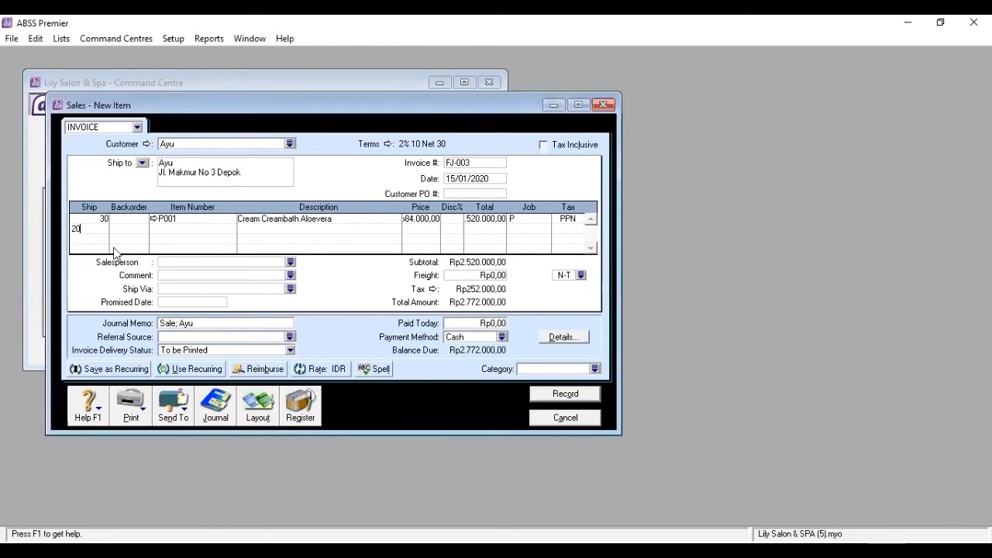
{"action": "key", "text": "Tab"}
{"action": "key", "text": "Tab"}
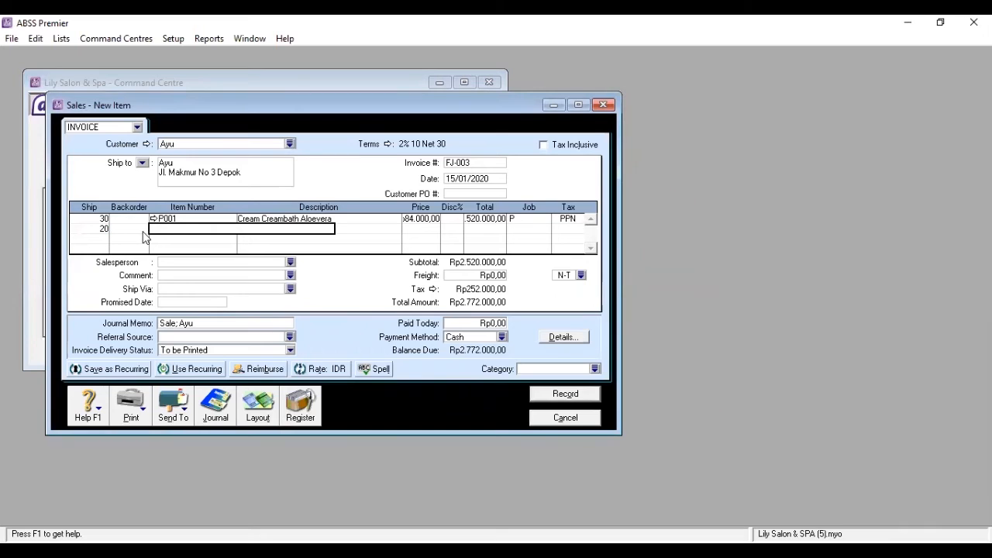
{"action": "type", "text": "P002"}
{"action": "key", "text": "Tab"}
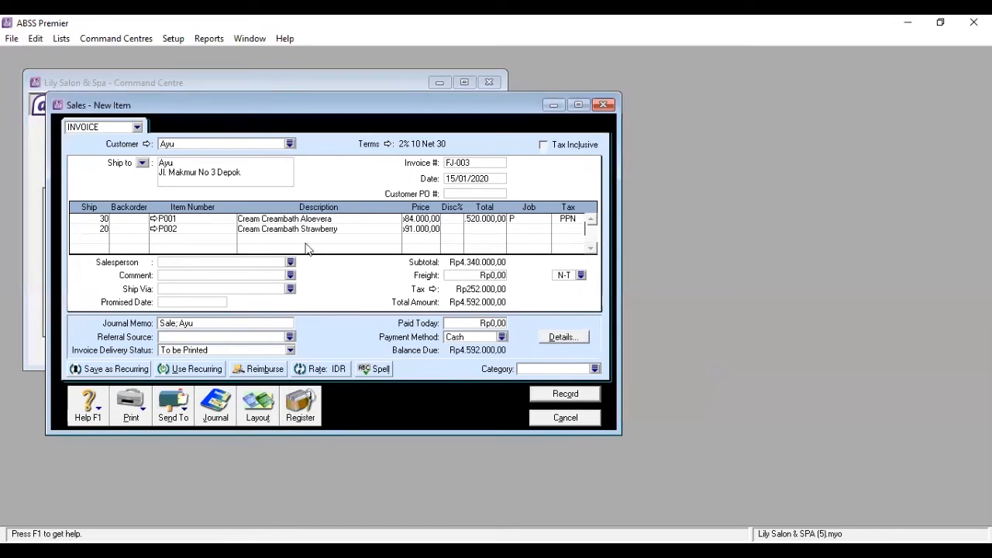
{"action": "left_click", "coordinate": [531, 229]}
{"action": "left_click", "coordinate": [546, 229]}
{"action": "type", "text": "P"}
{"action": "left_click", "coordinate": [590, 381]}
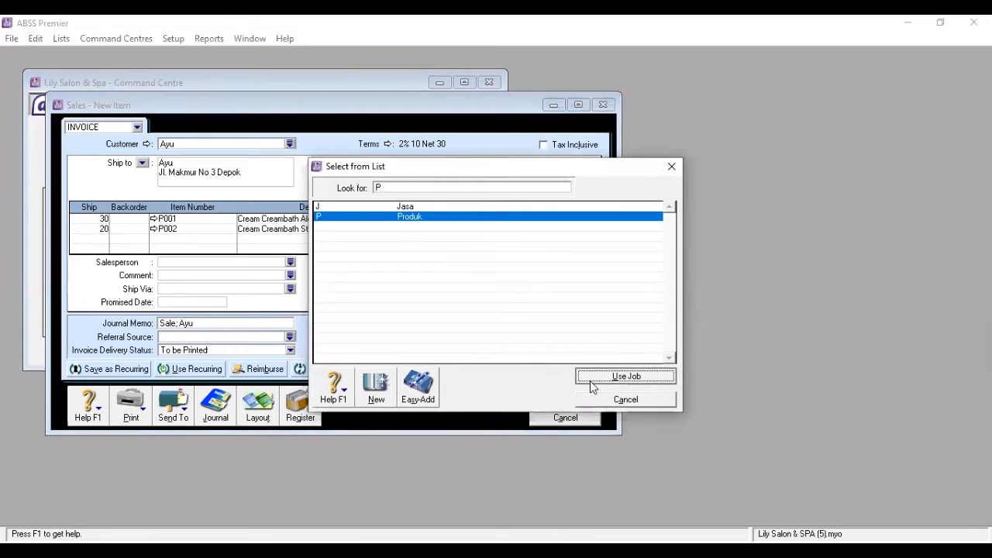
{"action": "left_click", "coordinate": [579, 229]}
{"action": "type", "text": "PPN"}
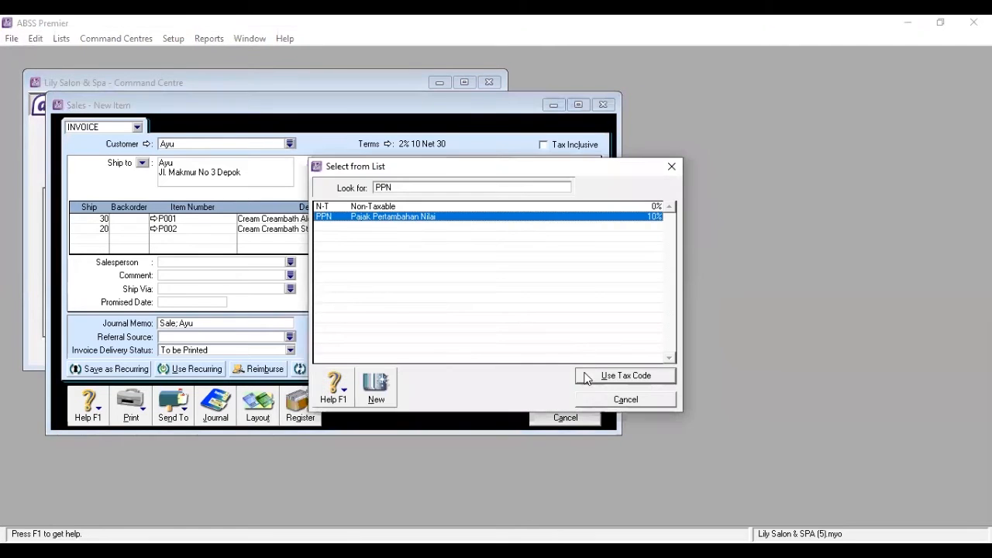
{"action": "left_click", "coordinate": [587, 378]}
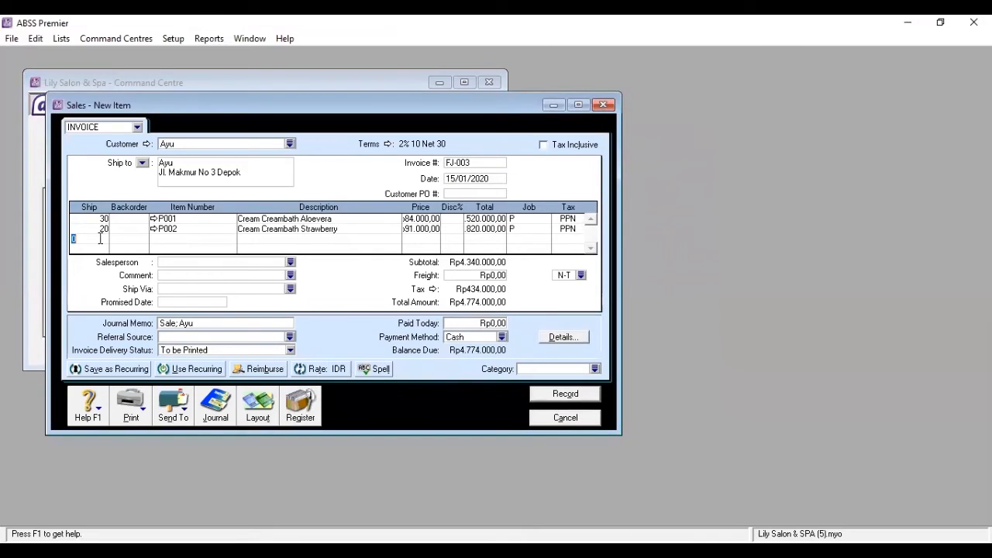
Add 20 units of item P003 (Vitamin Rambut) on the third line with job P and tax code PPN
{"action": "type", "text": "20"}
{"action": "left_click", "coordinate": [186, 241]}
{"action": "type", "text": "P003"}
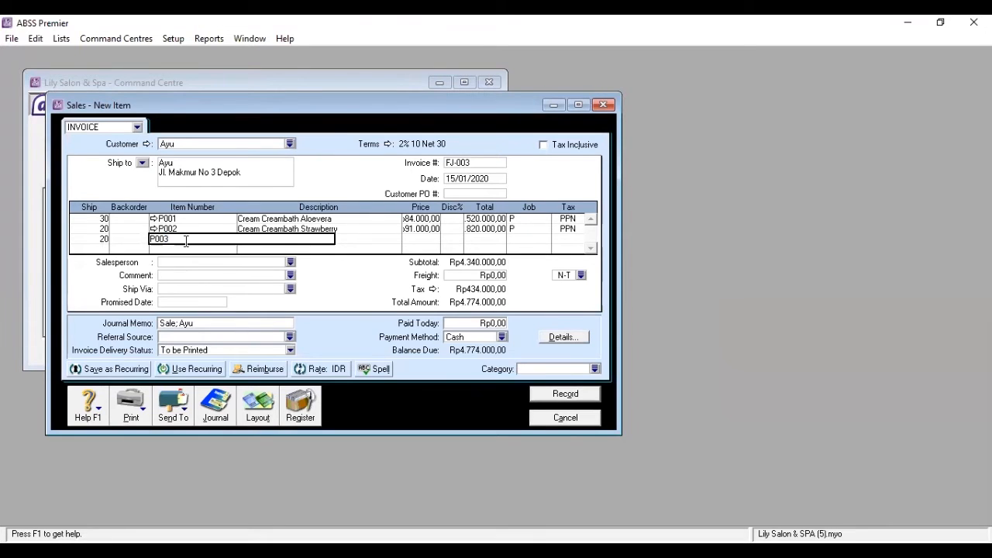
{"action": "key", "text": "Tab"}
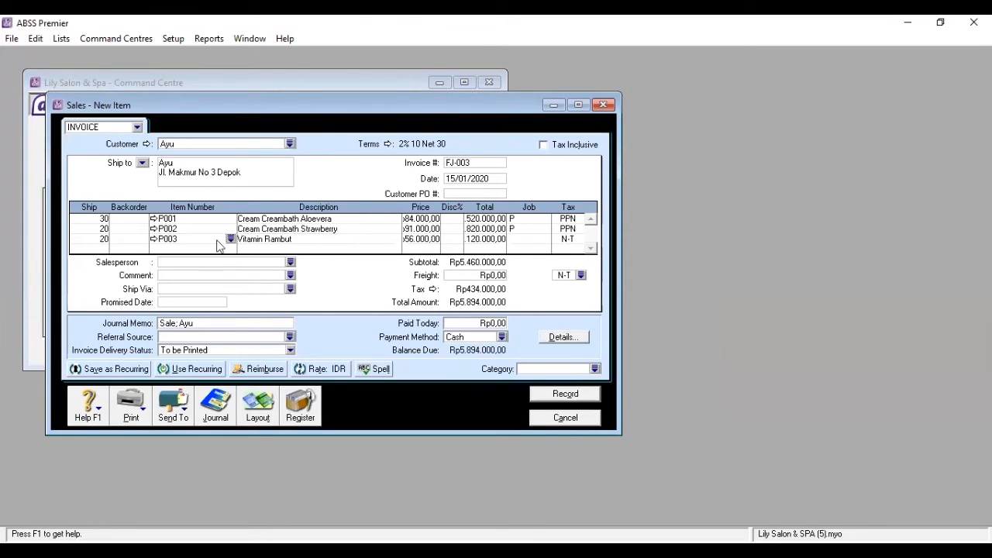
{"action": "left_click", "coordinate": [545, 242]}
{"action": "left_click", "coordinate": [545, 240]}
{"action": "type", "text": "P"}
{"action": "left_click", "coordinate": [600, 381]}
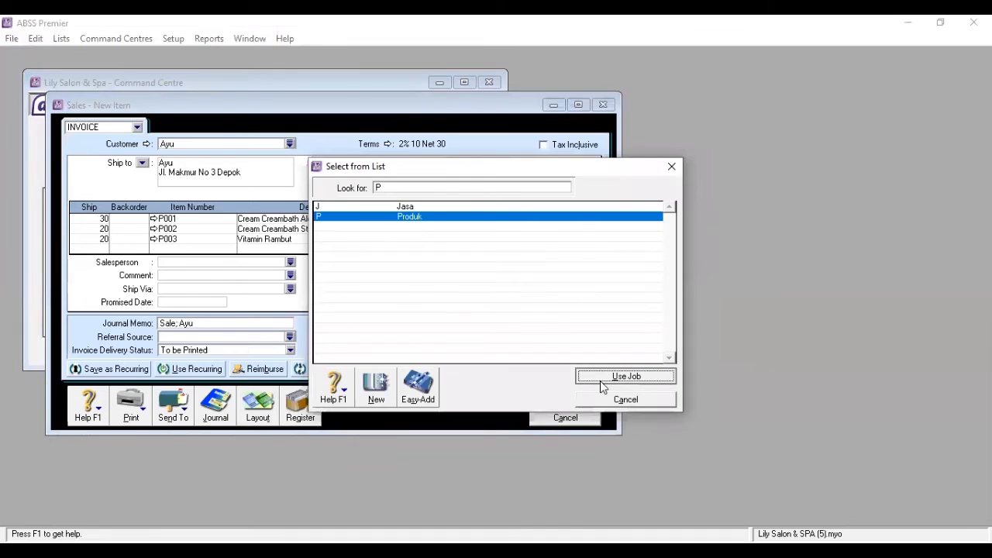
{"action": "left_click", "coordinate": [578, 241]}
{"action": "left_click", "coordinate": [465, 217]}
{"action": "left_click", "coordinate": [593, 377]}
Add 20 units of item P007 (Face Mask Gold) on the fourth line with job P and tax code PPN
{"action": "left_click", "coordinate": [103, 248]}
{"action": "type", "text": "30"}
{"action": "key", "text": "Tab"}
{"action": "type", "text": "P007"}
{"action": "key", "text": "Tab"}
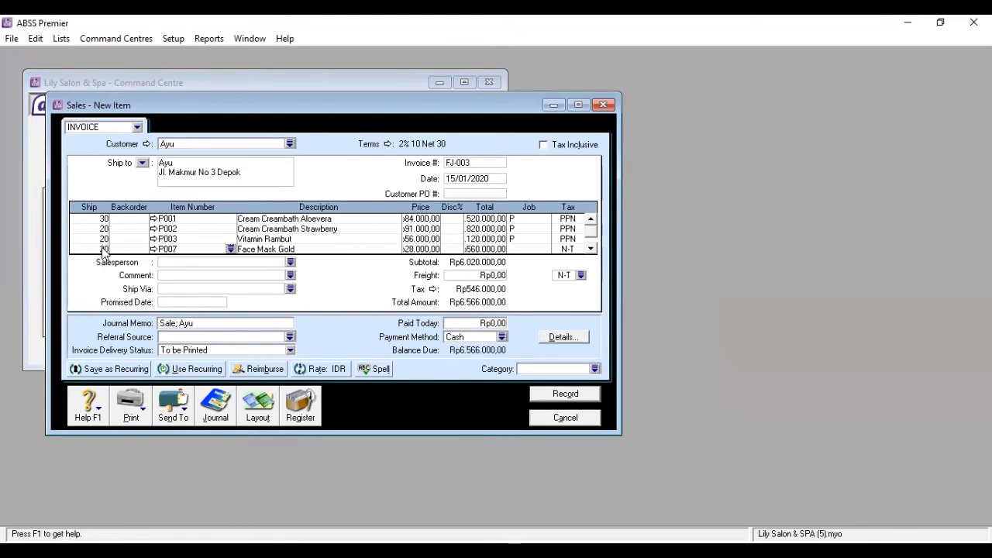
{"action": "left_click", "coordinate": [543, 249]}
{"action": "left_click", "coordinate": [545, 249]}
{"action": "type", "text": "P"}
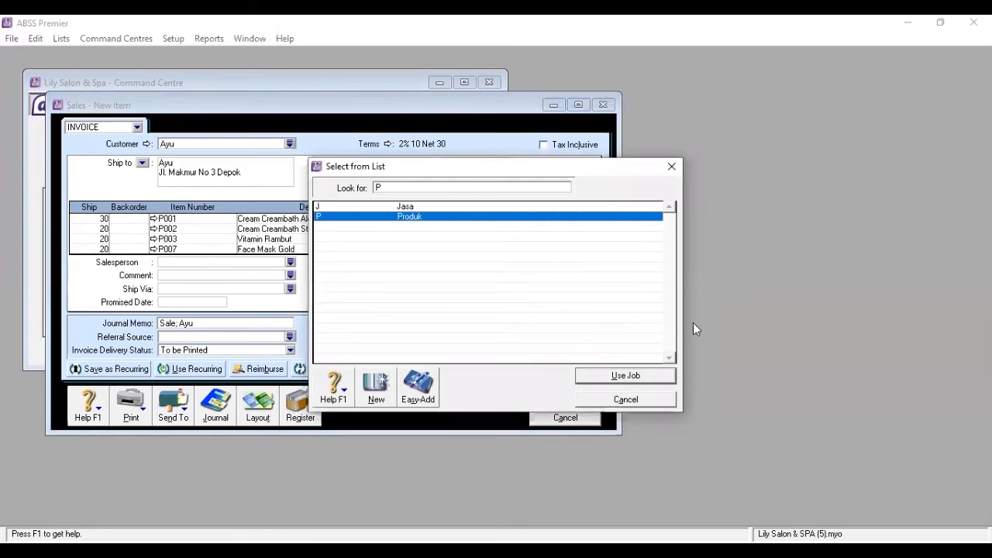
{"action": "left_click", "coordinate": [640, 374]}
{"action": "left_click", "coordinate": [578, 249]}
{"action": "left_click", "coordinate": [579, 248]}
{"action": "left_click", "coordinate": [597, 374]}
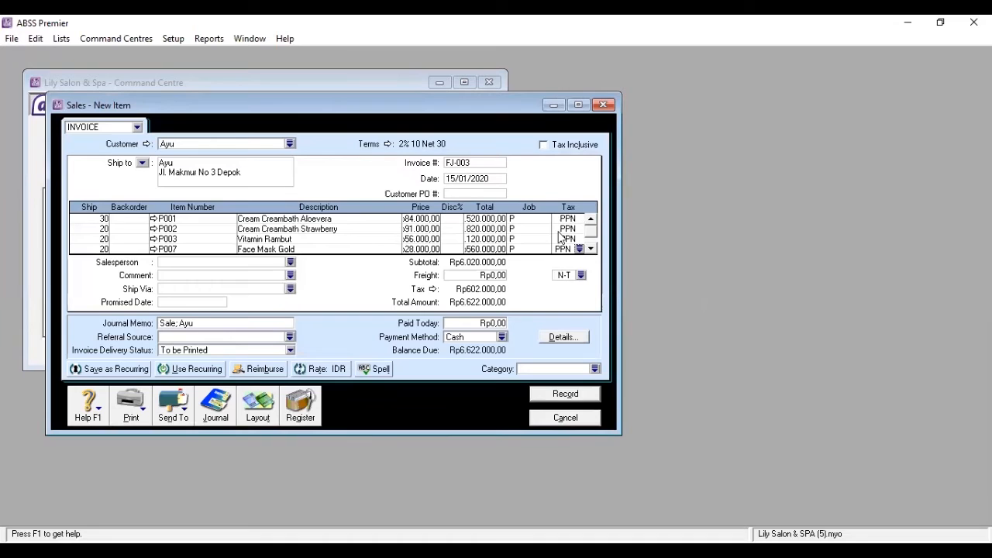
Make the invoice tax inclusive, assign its category and record it, closing the sales entry window
{"action": "left_click", "coordinate": [559, 144]}
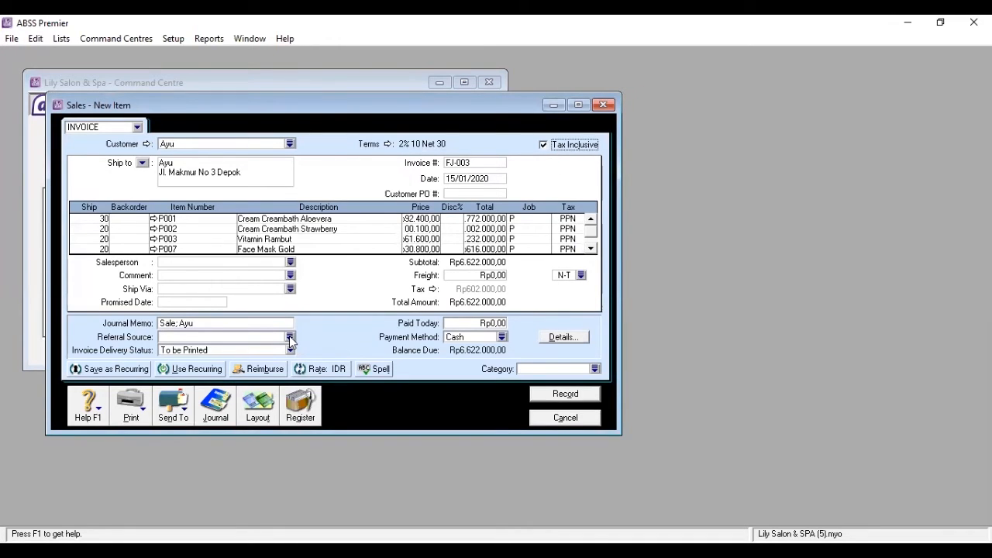
{"action": "left_click", "coordinate": [595, 369]}
{"action": "left_click", "coordinate": [642, 374]}
{"action": "left_click", "coordinate": [555, 400]}
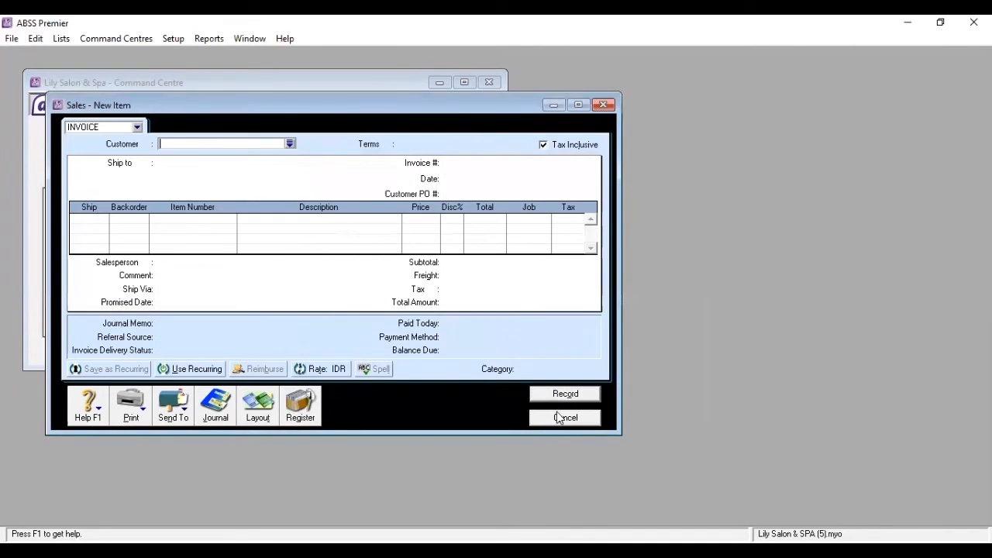
{"action": "left_click", "coordinate": [556, 418]}
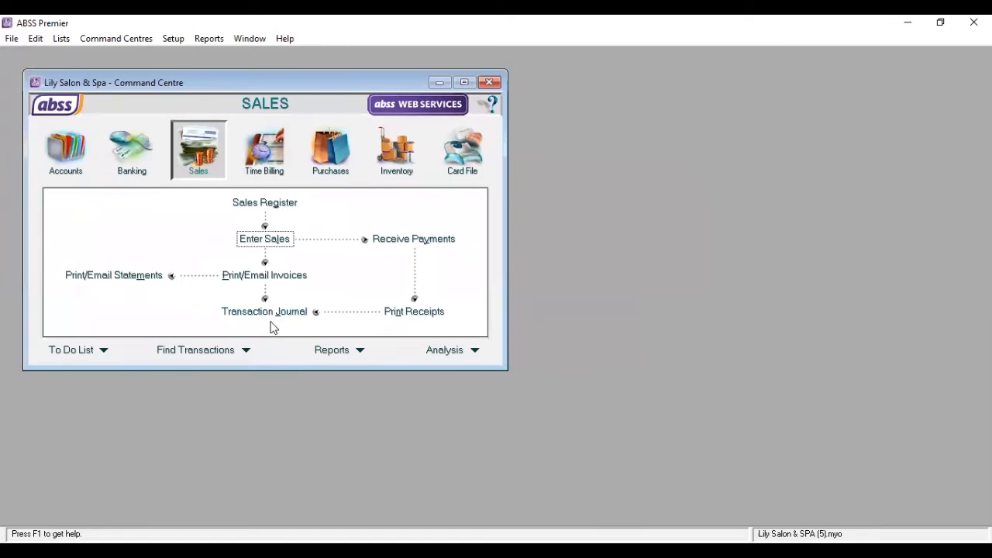
Review the journal entries of sales invoice FJ-003 in the sales transaction journal, then close it
{"action": "left_click", "coordinate": [269, 313]}
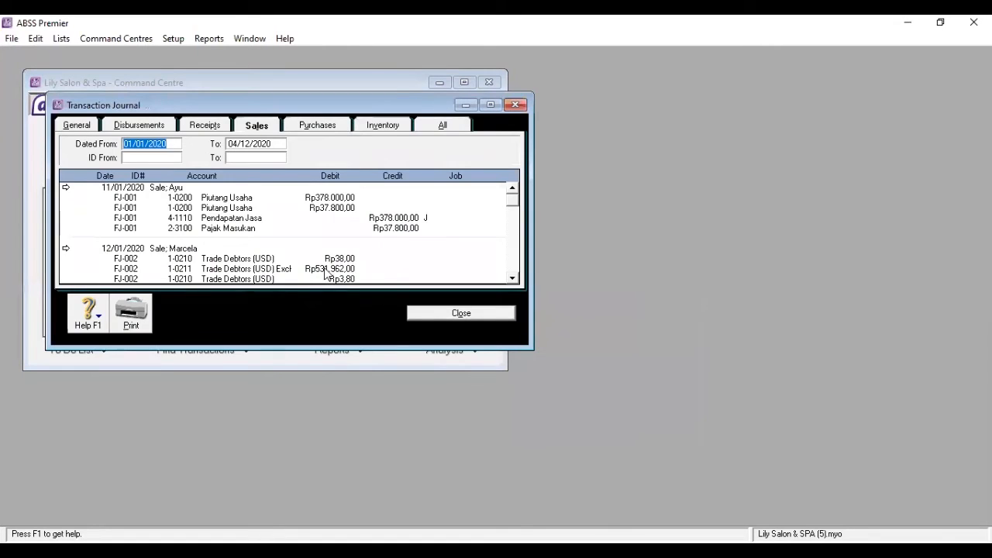
{"action": "scroll", "coordinate": [324, 266], "scroll_direction": "down", "scroll_amount": 3}
{"action": "scroll", "coordinate": [324, 265], "scroll_direction": "down", "scroll_amount": 2}
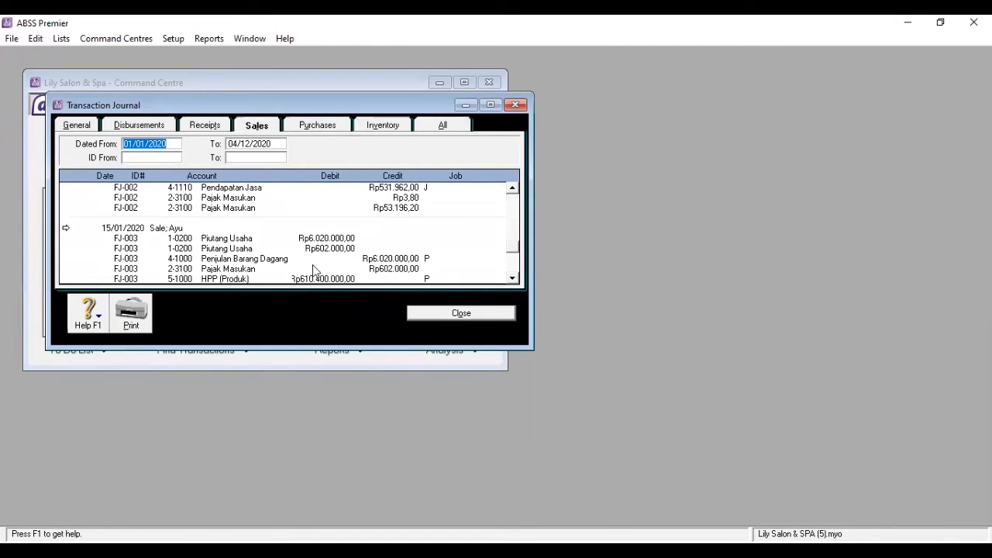
{"action": "scroll", "coordinate": [322, 268], "scroll_direction": "down", "scroll_amount": 3}
{"action": "scroll", "coordinate": [283, 233], "scroll_direction": "down", "scroll_amount": 2}
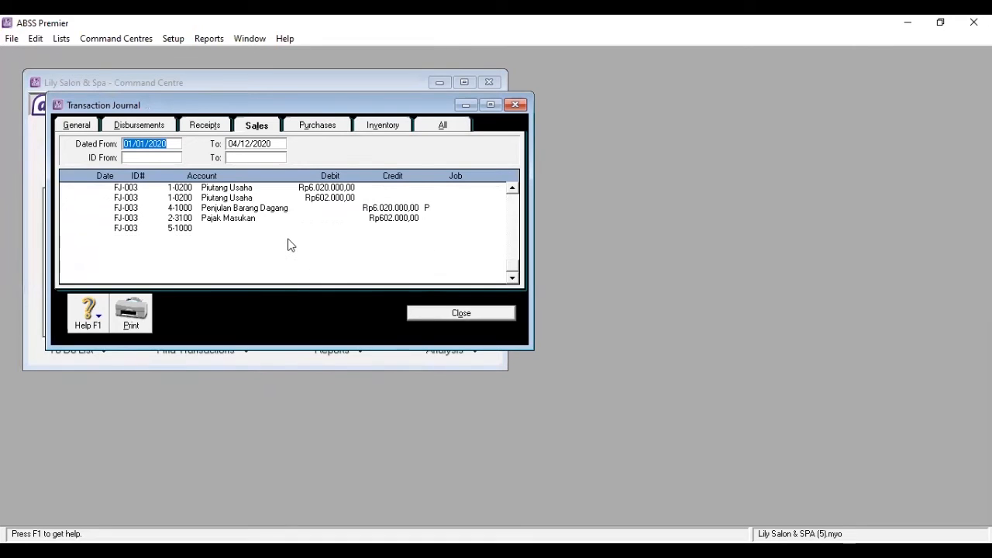
{"action": "scroll", "coordinate": [288, 268], "scroll_direction": "up", "scroll_amount": 3}
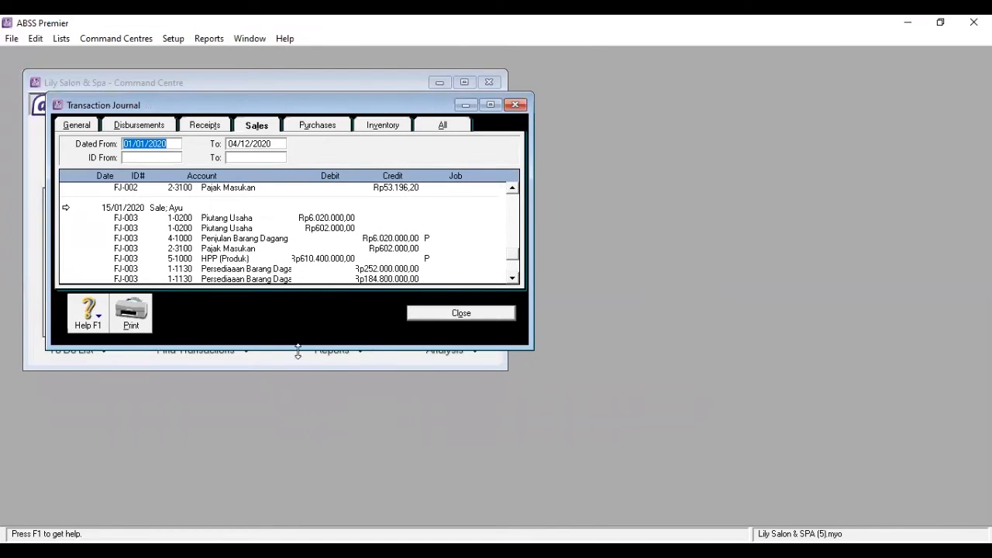
{"action": "left_click_drag", "start_coordinate": [300, 345], "coordinate": [300, 355]}
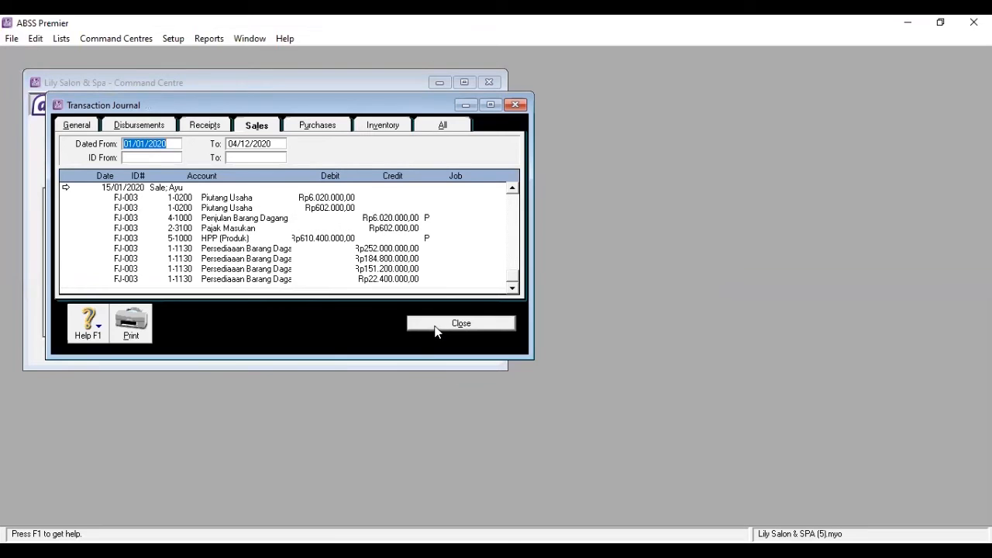
{"action": "left_click", "coordinate": [436, 329]}
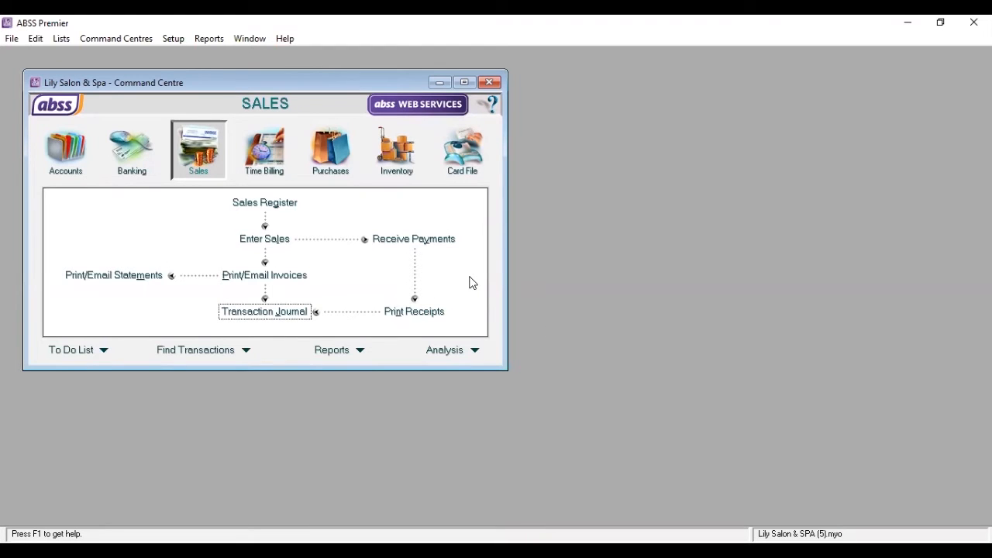
Start a new item sales invoice for the same customer as invoice FJ-003
{"action": "left_click", "coordinate": [258, 239]}
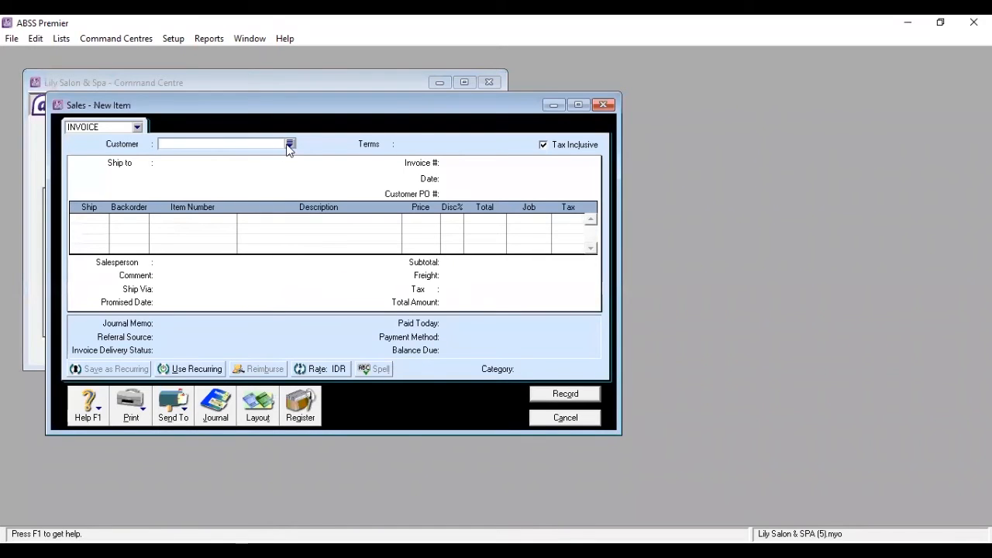
{"action": "left_click", "coordinate": [289, 144]}
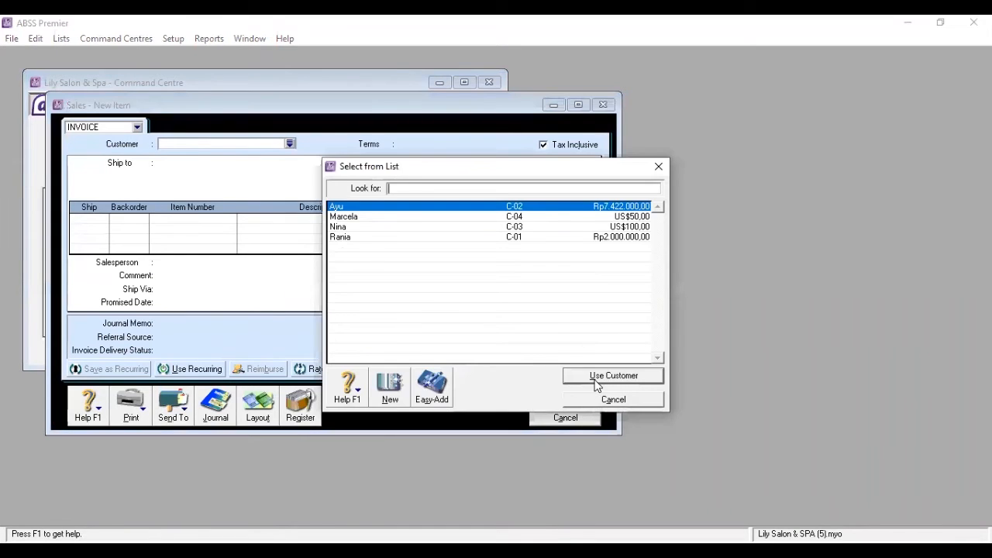
{"action": "left_click", "coordinate": [597, 380]}
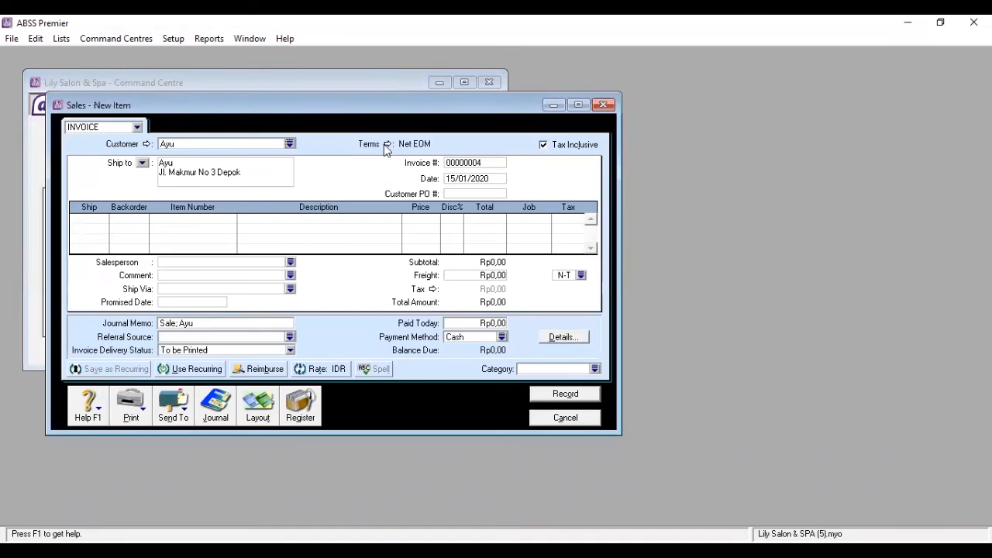
Set the return's credit terms to In a Given # of Days, with 10 discount days, 30 balance due days and a 2% early payment discount
{"action": "left_click", "coordinate": [387, 146]}
{"action": "left_click", "coordinate": [629, 194]}
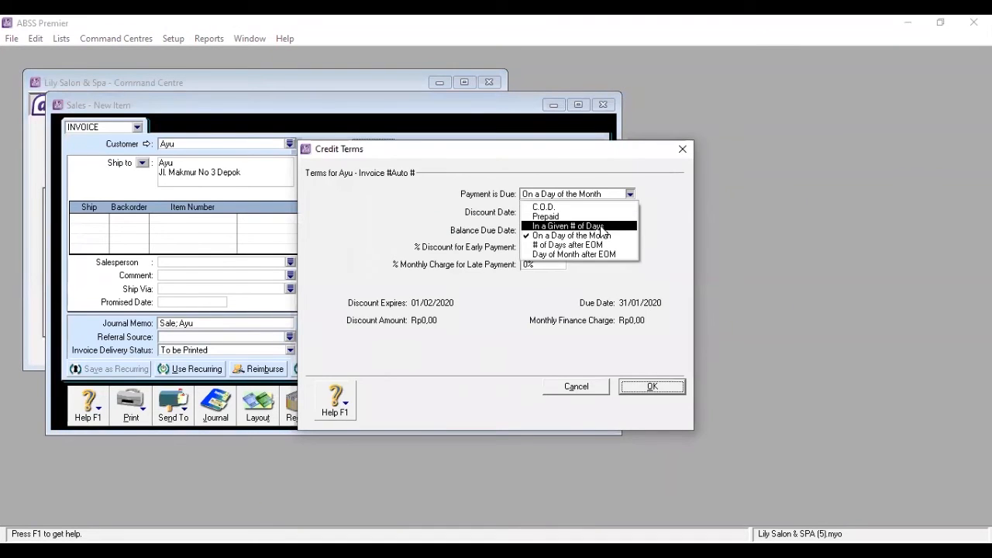
{"action": "left_click", "coordinate": [601, 226]}
{"action": "left_click", "coordinate": [536, 211]}
{"action": "type", "text": "10"}
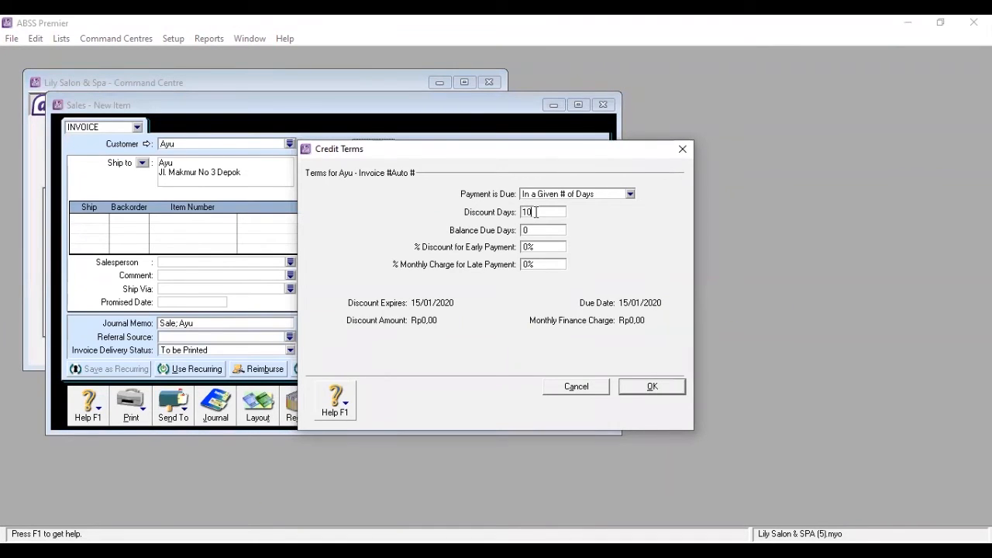
{"action": "left_click", "coordinate": [542, 231]}
{"action": "type", "text": "30"}
{"action": "left_click", "coordinate": [528, 247]}
{"action": "type", "text": "2"}
{"action": "left_click", "coordinate": [652, 387]}
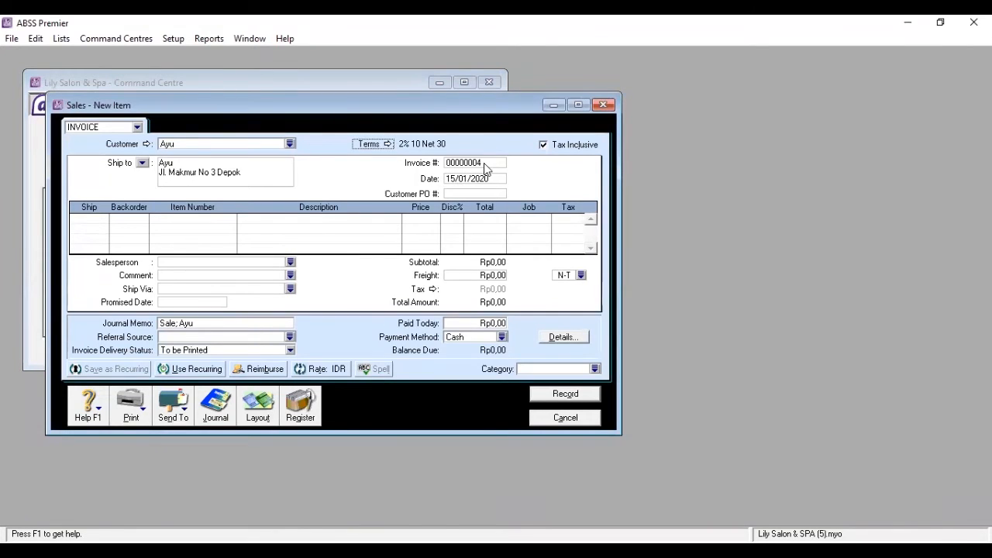
Set the invoice number to NK-001 and the invoice date to 16/01/2020
{"action": "left_click", "coordinate": [486, 164]}
{"action": "key", "text": "BackSpace"}
{"action": "type", "text": "NK-001"}
{"action": "left_click", "coordinate": [456, 177]}
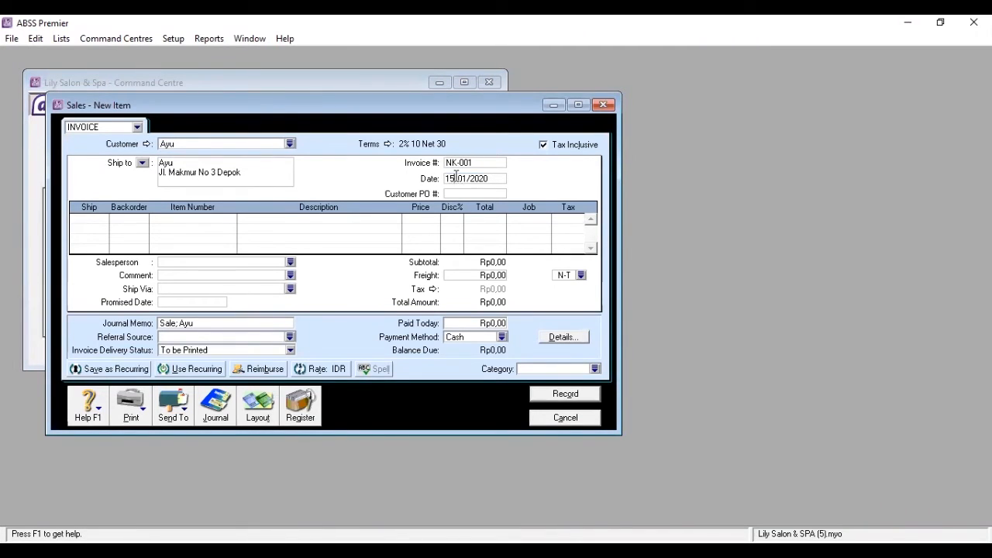
{"action": "double_click", "coordinate": [456, 177]}
{"action": "type", "text": "16"}
Enter a return of -10 units of item P001 (Cream Creambath Aloevera) on the first line with job P and tax code PPN
{"action": "left_click", "coordinate": [87, 221]}
{"action": "type", "text": "1"}
{"action": "type", "text": "10"}
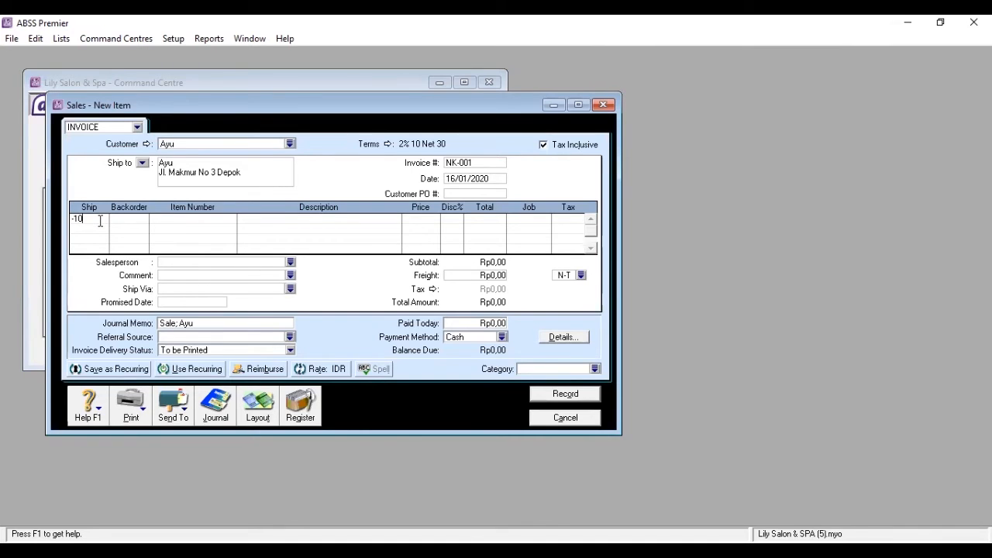
{"action": "left_click", "coordinate": [180, 218]}
{"action": "type", "text": "P001"}
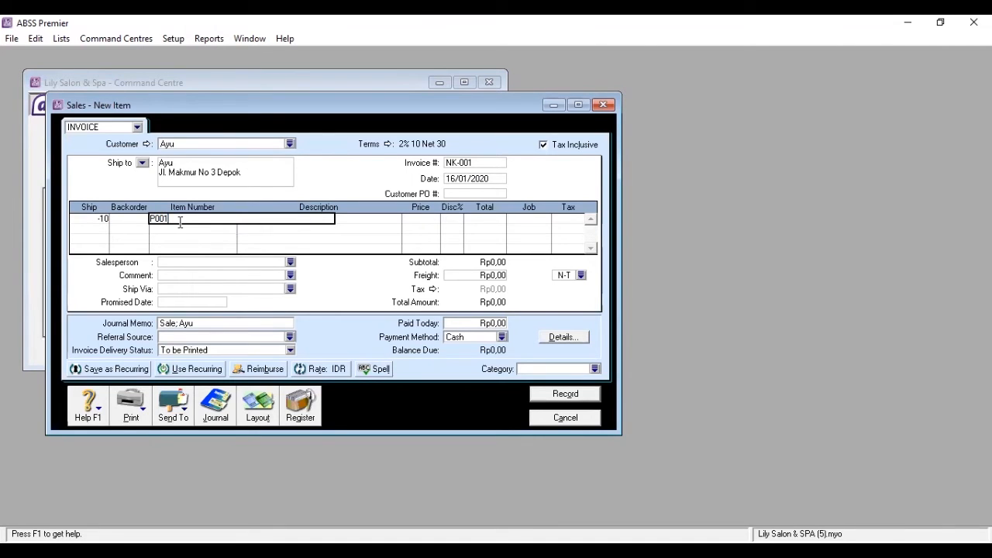
{"action": "key", "text": "Tab"}
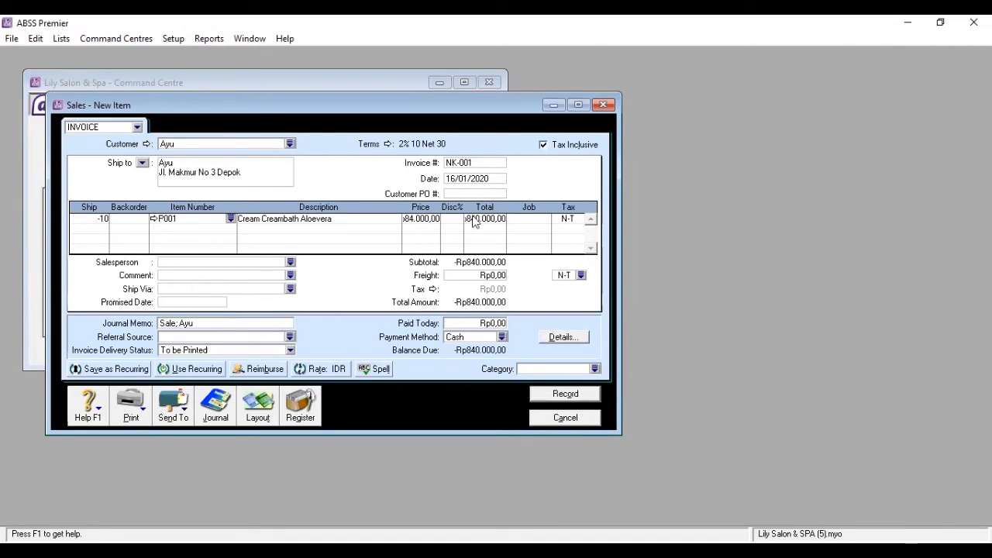
{"action": "left_click", "coordinate": [547, 218]}
{"action": "type", "text": "P"}
{"action": "key", "text": "Tab"}
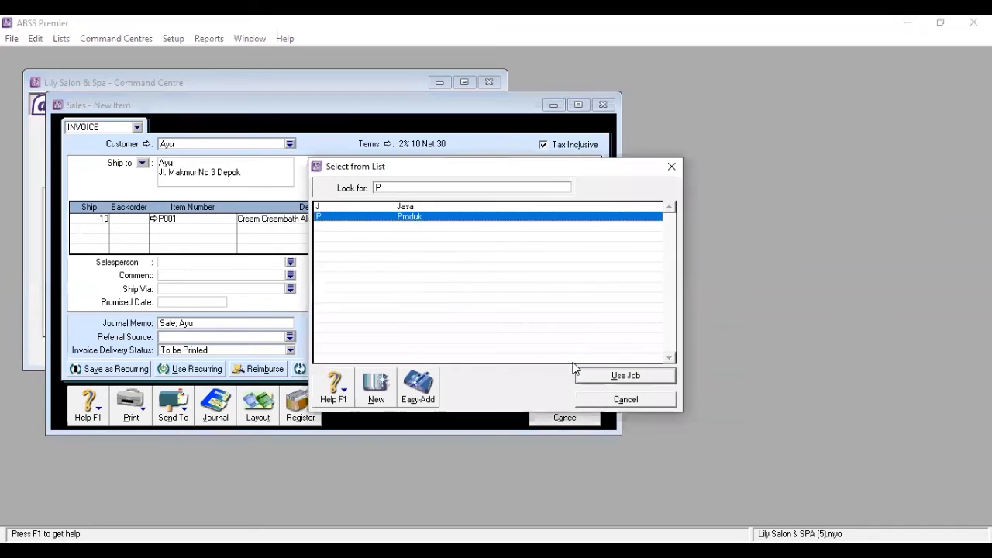
{"action": "left_click", "coordinate": [589, 380]}
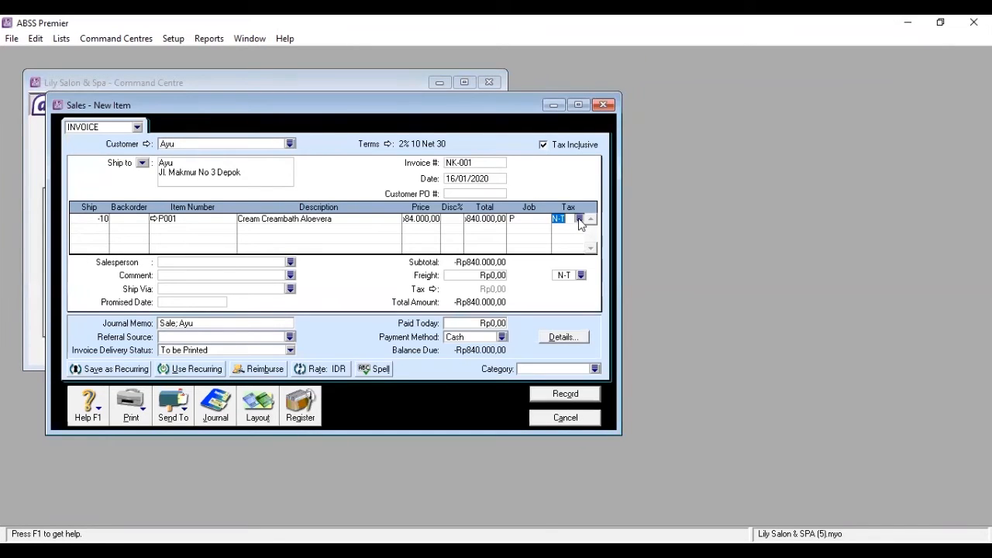
{"action": "type", "text": "PPN"}
{"action": "key", "text": "Tab"}
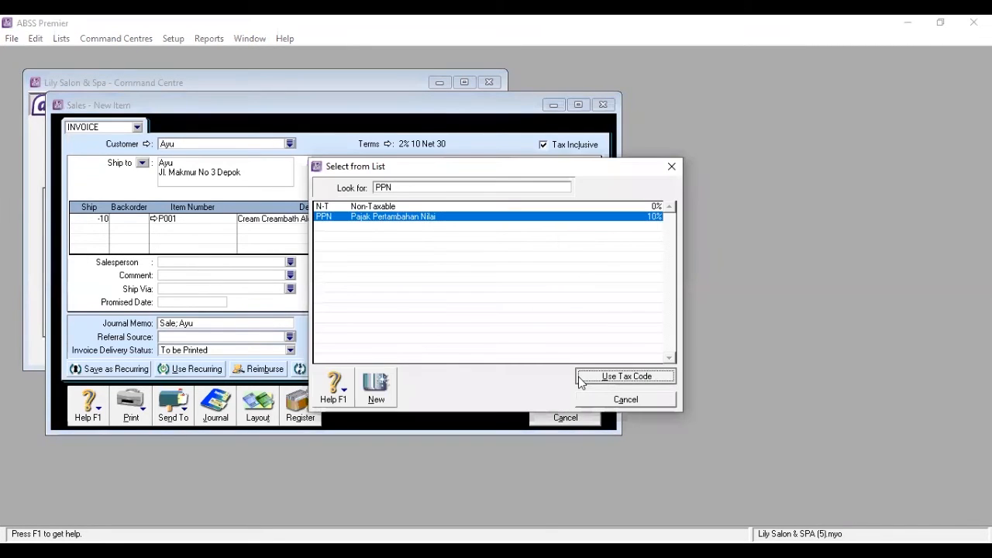
Enter a return of -5 units of item P002 (Cream Creambath Strawberry) on the second line with job P and tax code PPN
{"action": "left_click", "coordinate": [93, 231]}
{"action": "type", "text": "-5"}
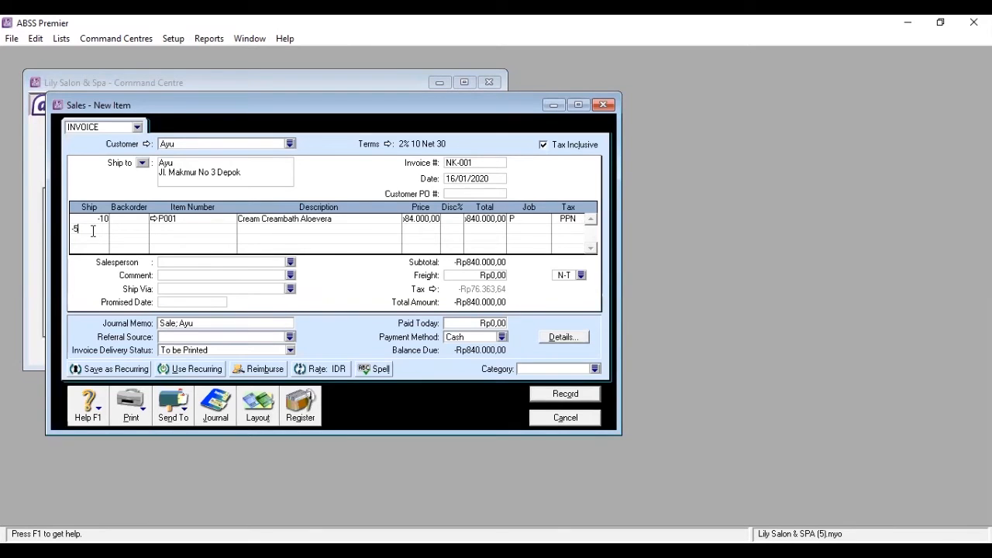
{"action": "left_click", "coordinate": [171, 230]}
{"action": "type", "text": "P002"}
{"action": "key", "text": "Tab"}
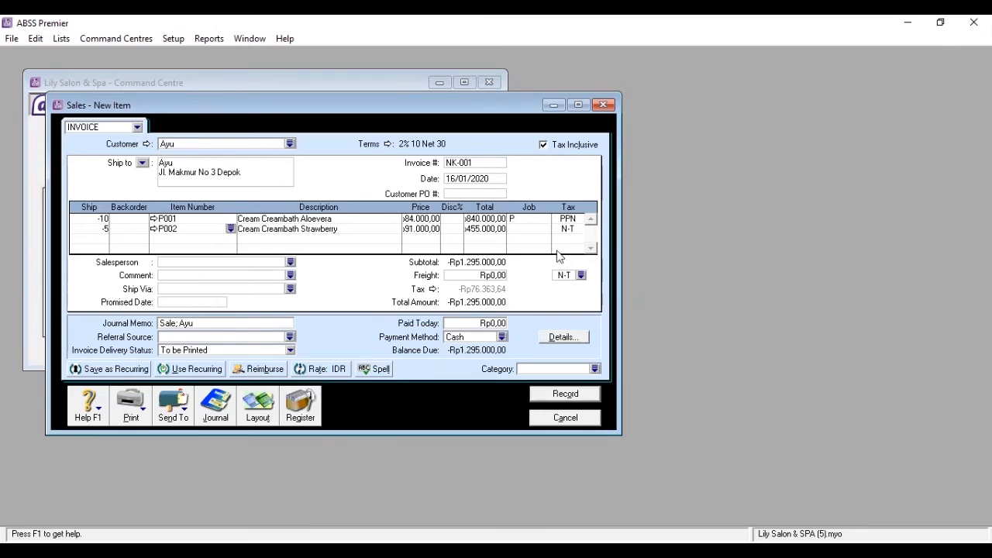
{"action": "left_click", "coordinate": [548, 230]}
{"action": "left_click", "coordinate": [546, 230]}
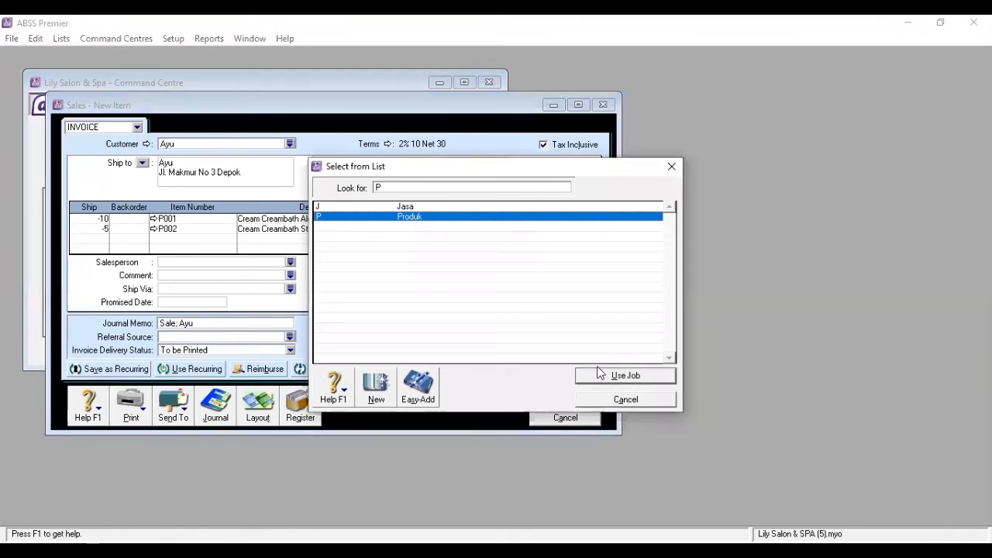
{"action": "left_click", "coordinate": [580, 229]}
{"action": "left_click", "coordinate": [625, 376]}
Enter a return of -5 units of item P003 (Vitamin Rambut) on the third line
{"action": "left_click", "coordinate": [101, 242]}
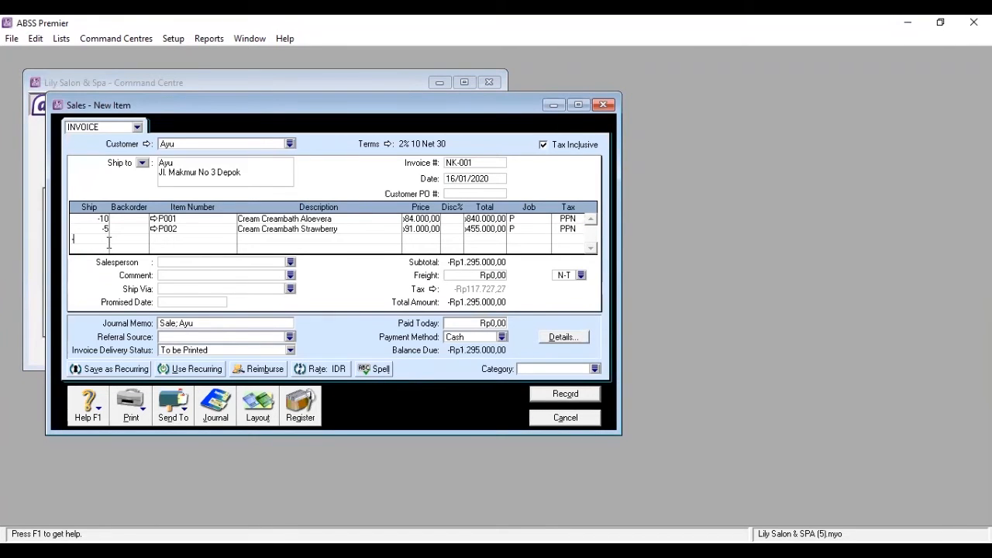
{"action": "type", "text": "-50"}
{"action": "left_click", "coordinate": [163, 239]}
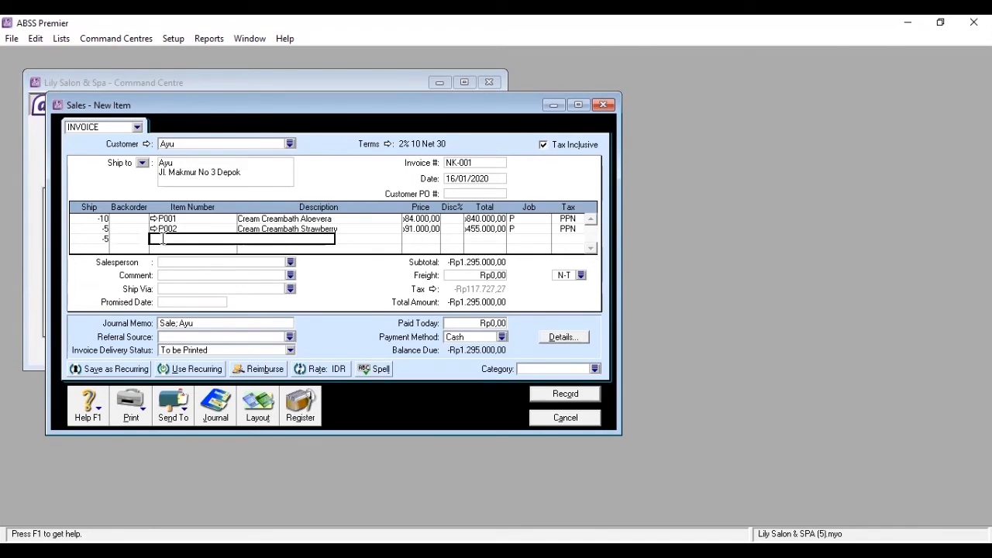
{"action": "type", "text": "P00"}
{"action": "type", "text": "3"}
{"action": "key", "text": "Tab"}
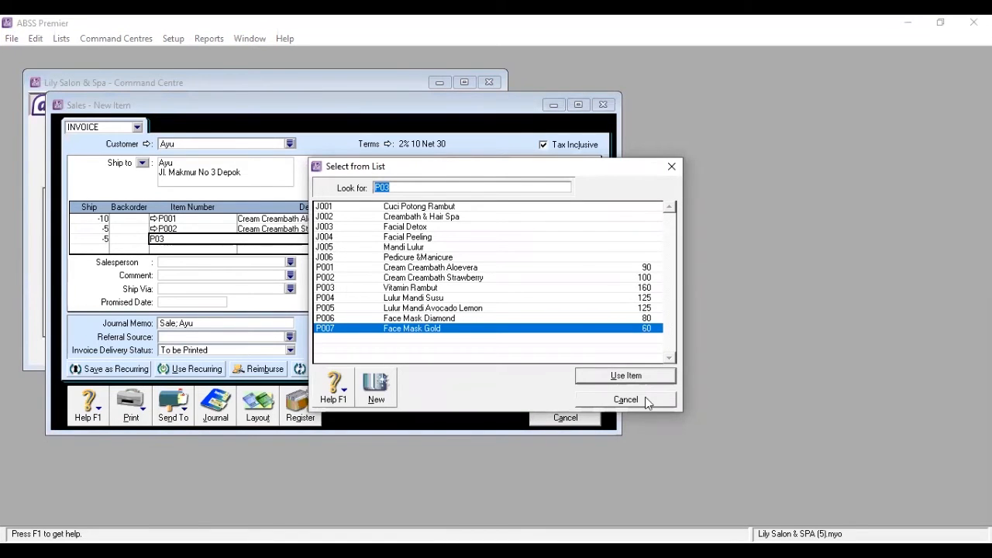
{"action": "type", "text": "P003"}
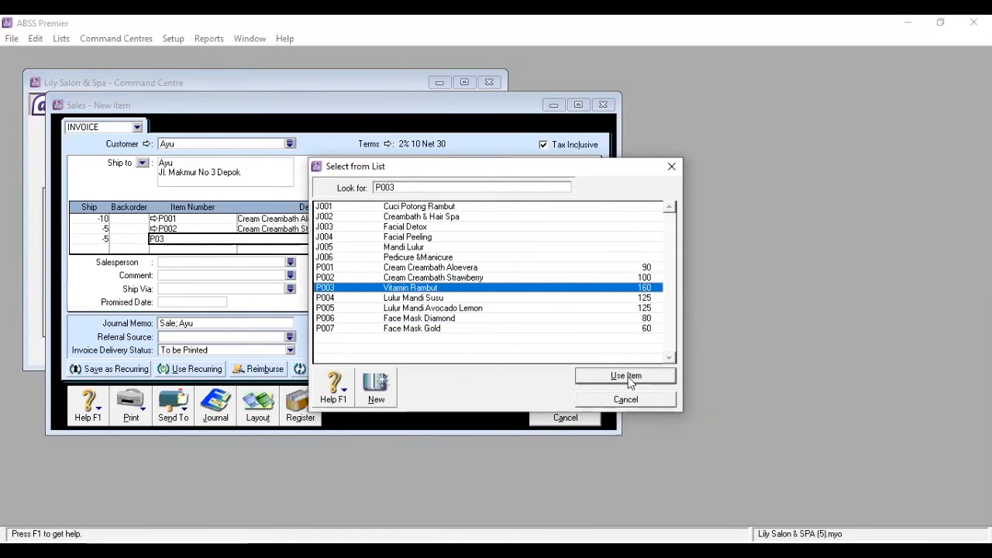
{"action": "key", "text": "Return"}
Assign job P and tax code PPN to the Vitamin Rambut line
{"action": "left_click", "coordinate": [543, 239]}
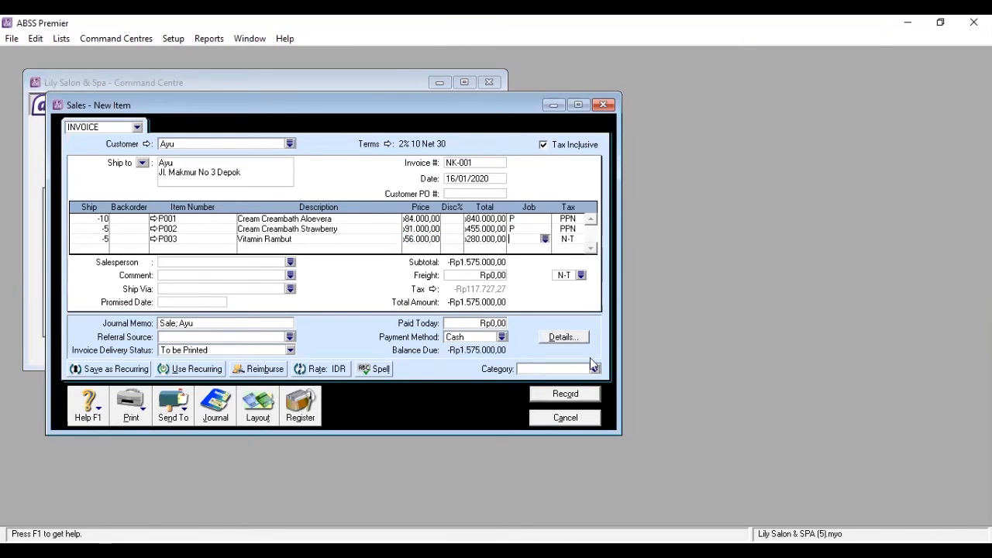
{"action": "type", "text": "P"}
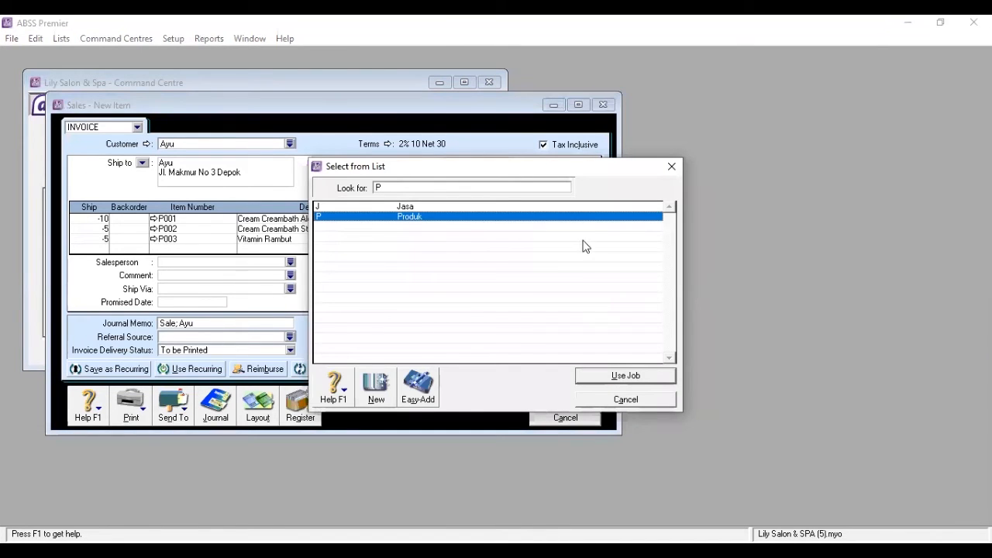
{"action": "left_click", "coordinate": [623, 376]}
{"action": "type", "text": "PPN"}
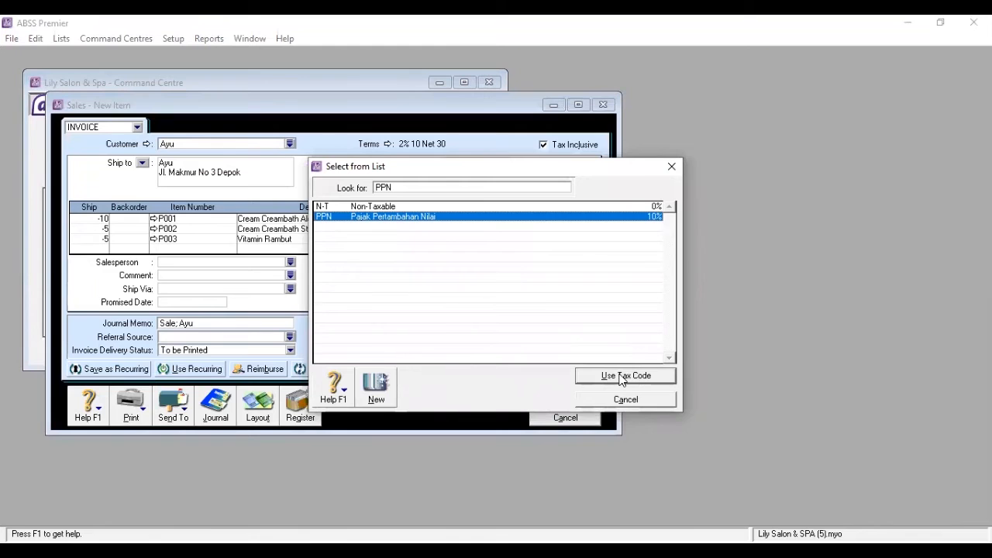
{"action": "left_click", "coordinate": [624, 376]}
Change the journal memo's wording from a sale to Sales Retur and set the category to L (Local)
{"action": "left_click", "coordinate": [177, 324]}
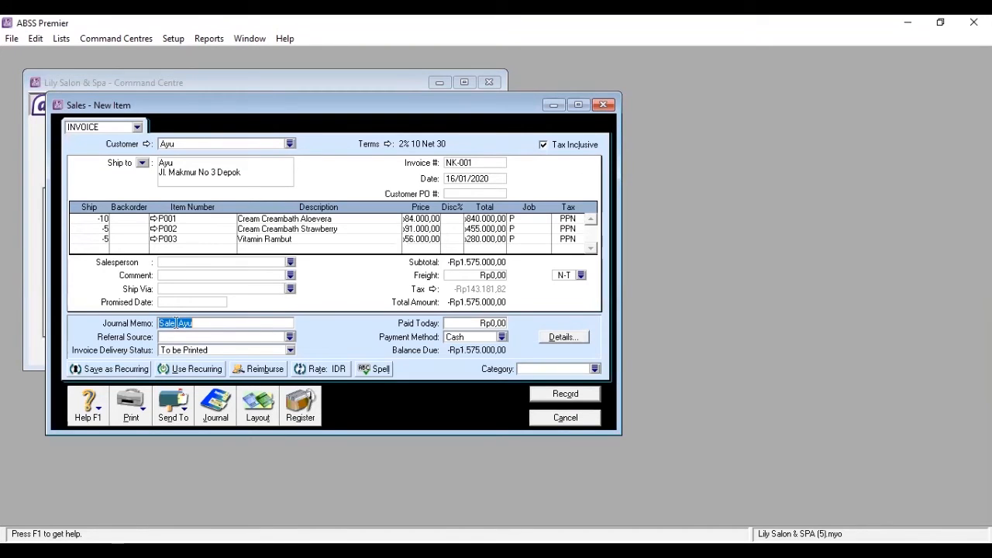
{"action": "left_click", "coordinate": [176, 324]}
{"action": "type", "text": "s Retur"}
{"action": "left_click", "coordinate": [595, 370]}
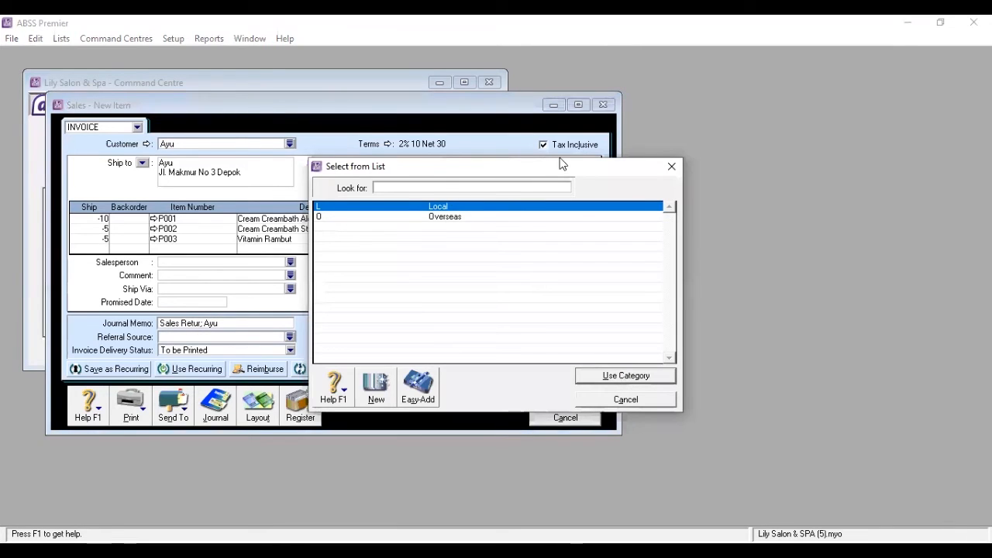
{"action": "key", "text": "Return"}
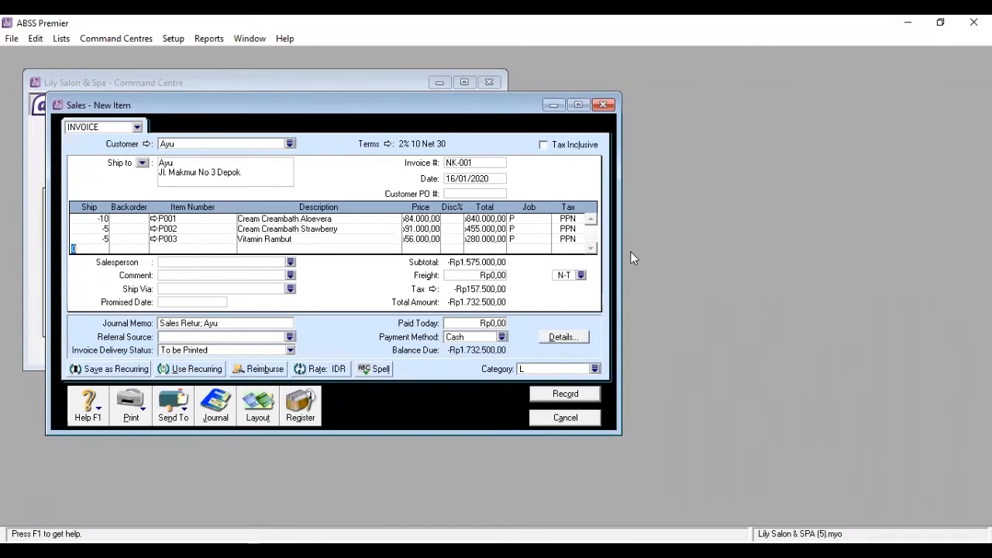
Record the return with Tax Inclusive turned on and bring up Returns & Credits in the Sales Register
{"action": "left_click", "coordinate": [563, 152]}
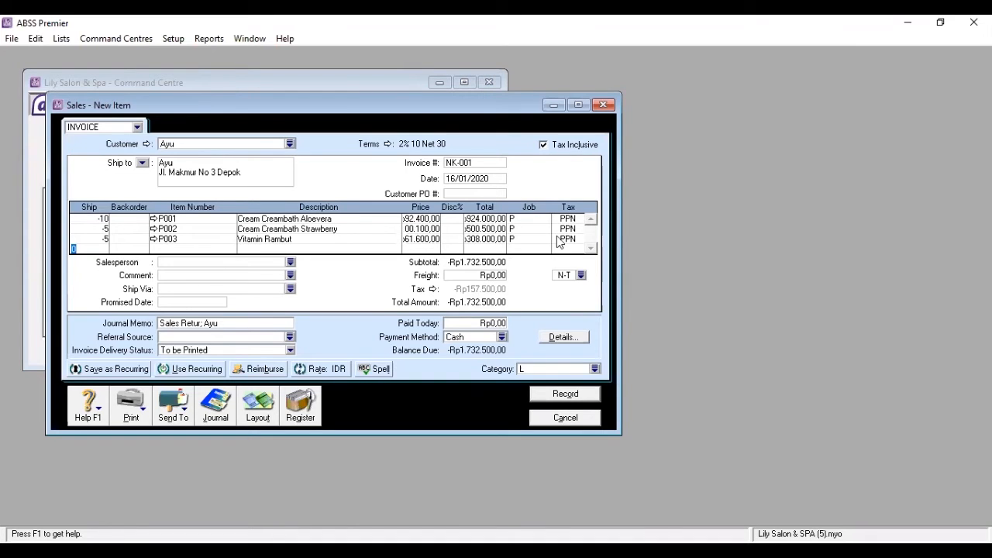
{"action": "left_click", "coordinate": [569, 397]}
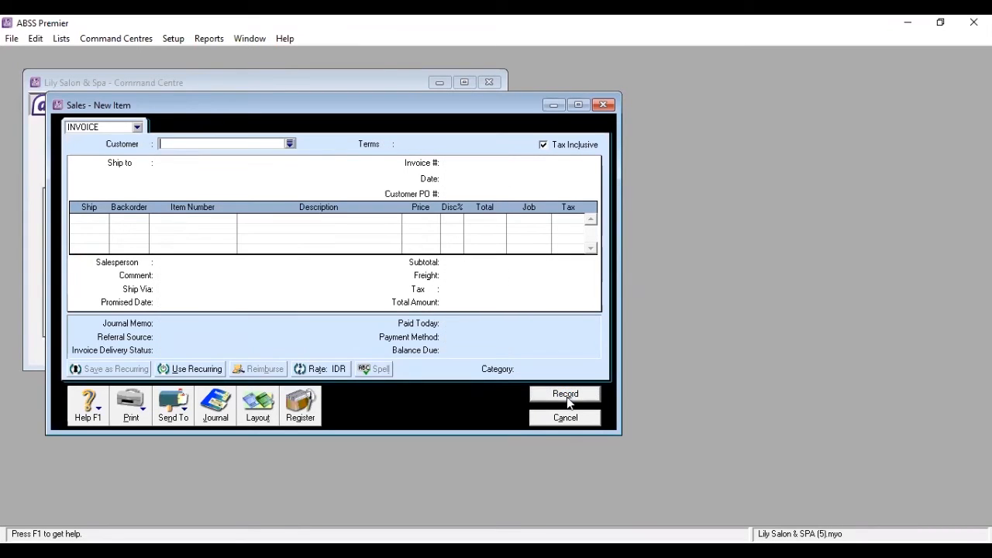
{"action": "left_click", "coordinate": [570, 419]}
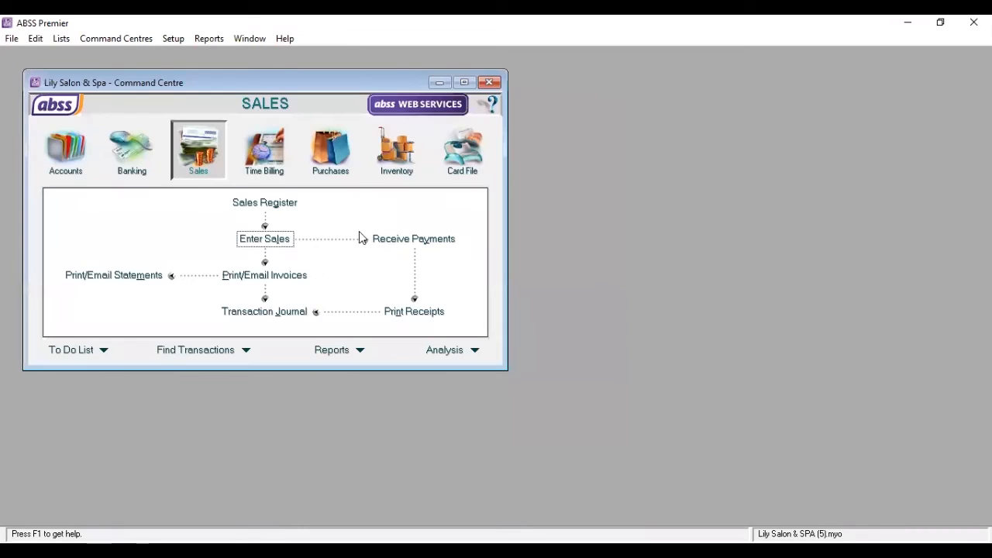
{"action": "left_click", "coordinate": [264, 206]}
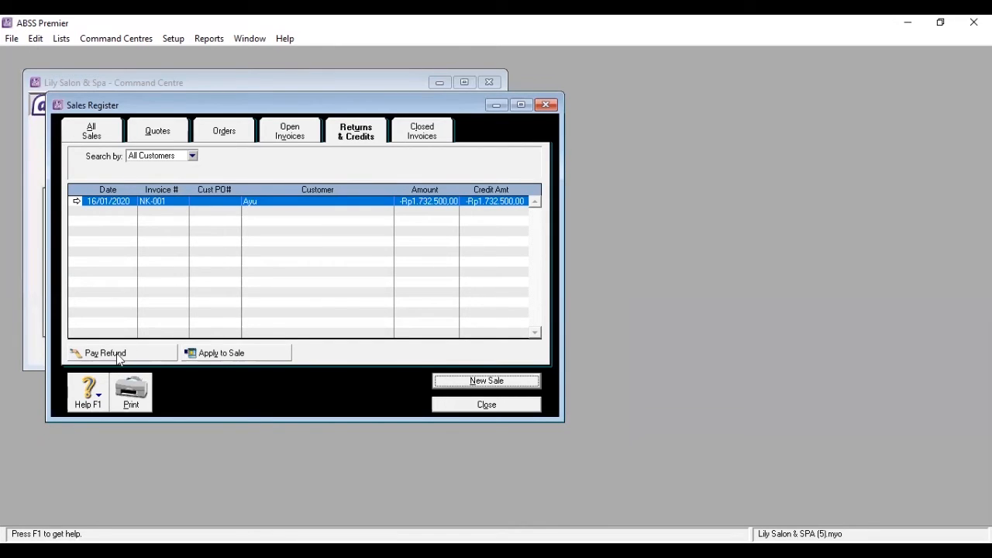
{"action": "left_click", "coordinate": [222, 354]}
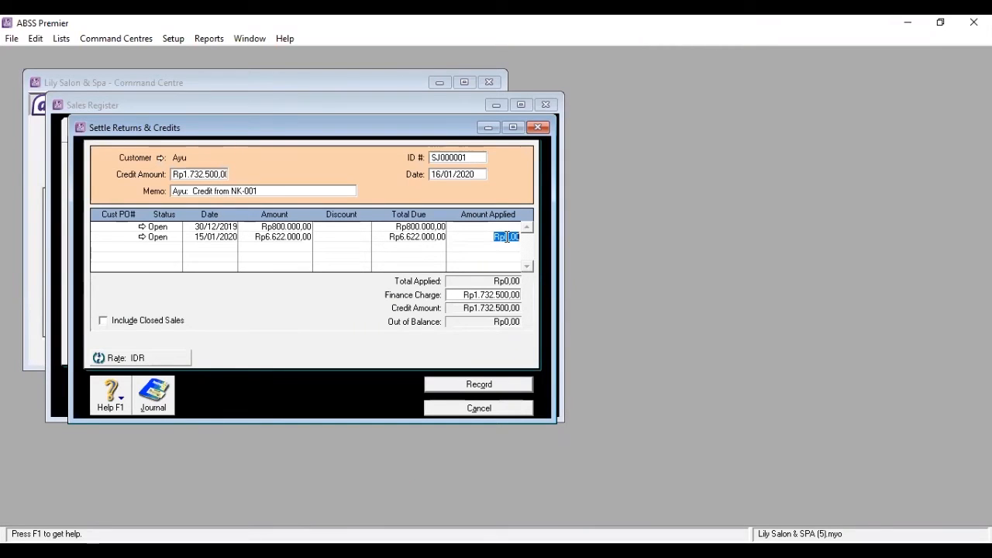
{"action": "type", "text": "173"}
{"action": "type", "text": "3"}
{"action": "key", "text": "BackSpace"}
{"action": "type", "text": "2.500"}
{"action": "key", "text": "Tab"}
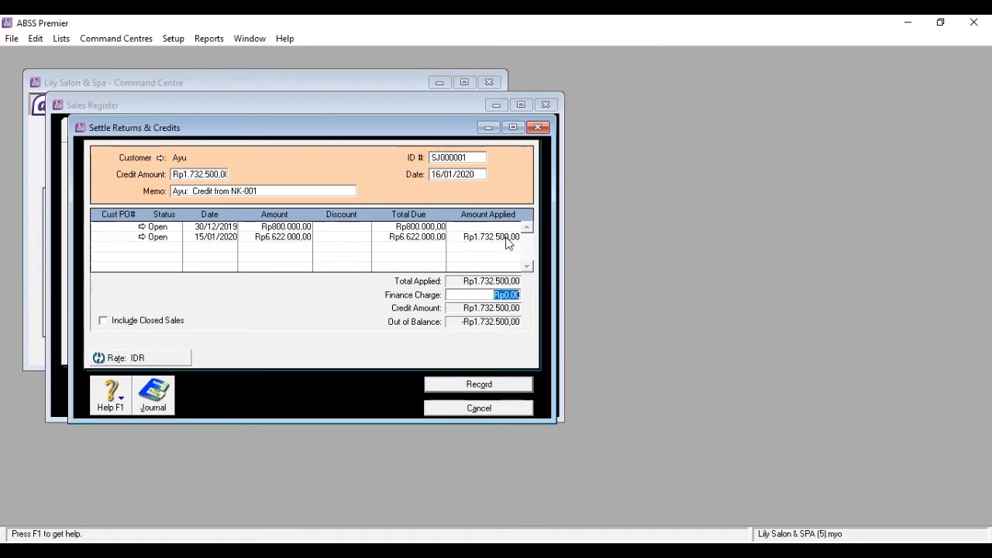
{"action": "left_click", "coordinate": [476, 295]}
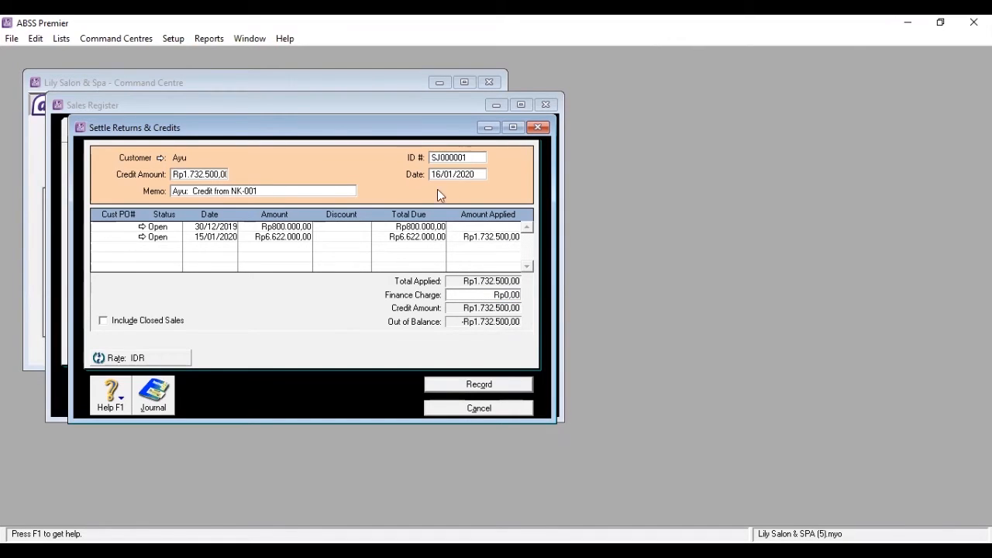
{"action": "left_click", "coordinate": [480, 159]}
{"action": "key", "text": "BackSpace"}
{"action": "key", "text": "Tab"}
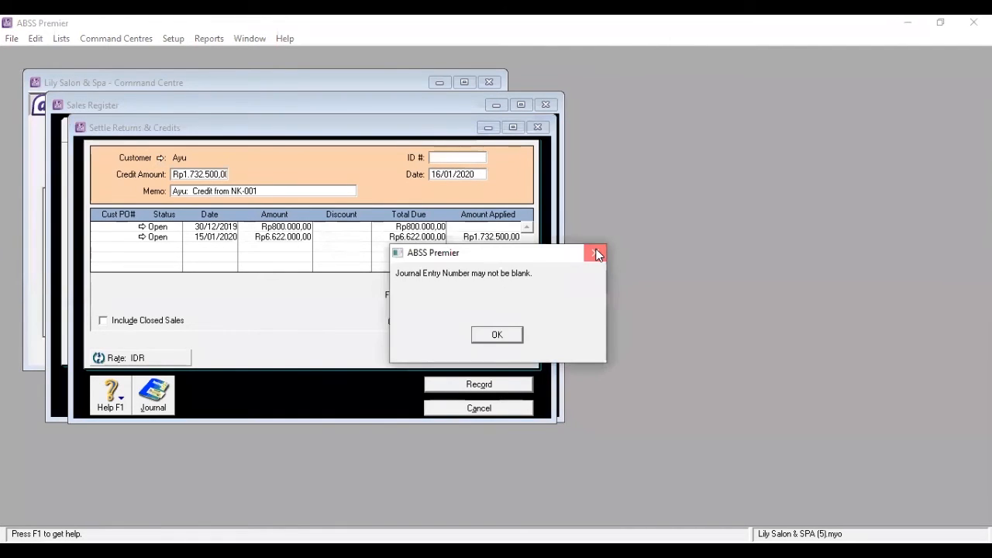
{"action": "left_click", "coordinate": [597, 255]}
{"action": "left_click", "coordinate": [452, 175]}
{"action": "left_click", "coordinate": [488, 335]}
{"action": "type", "text": "s"}
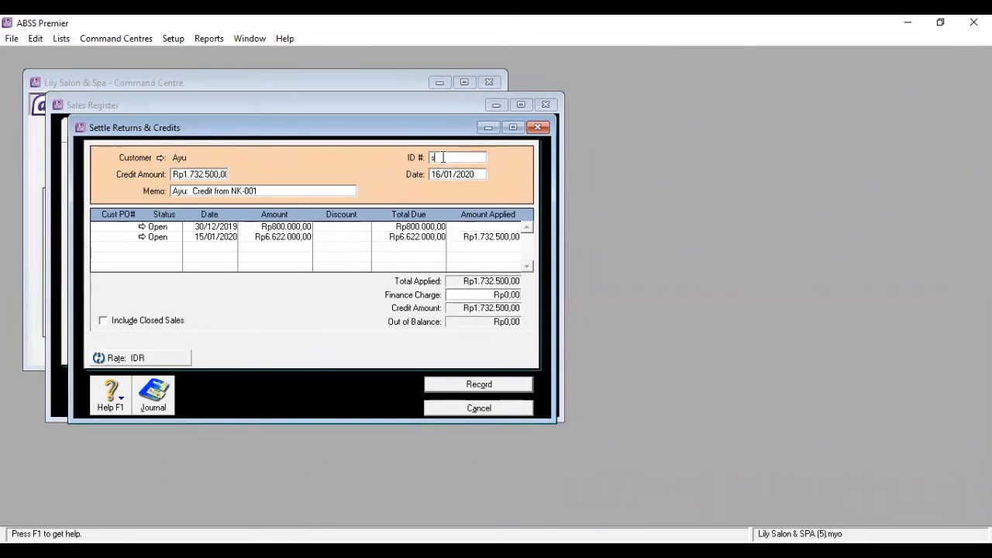
{"action": "key", "text": "BackSpace"}
{"action": "type", "text": "S"}
{"action": "key", "text": "Return"}
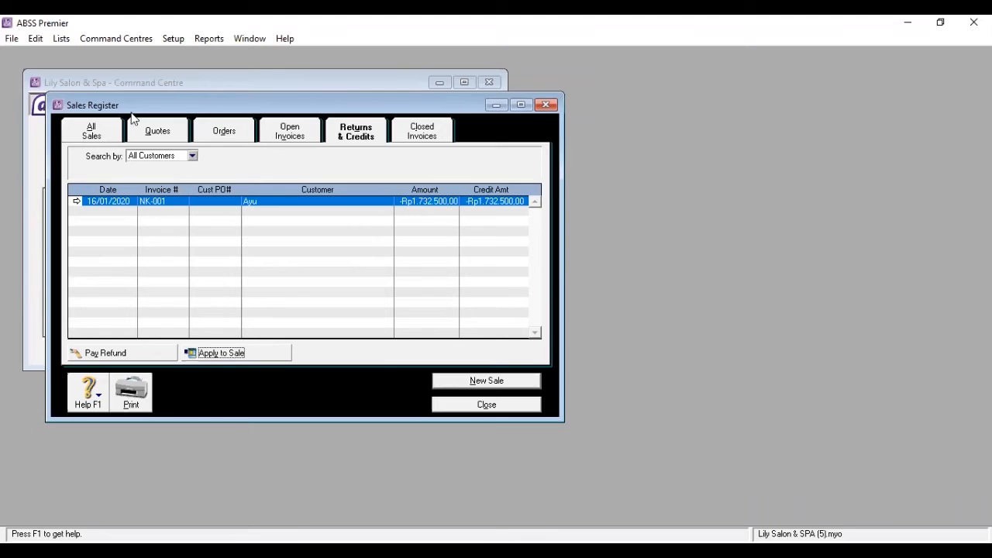
Apply the Rp1.732.500 credit from return NK-001 to the open sale dated 15/01/2020
{"action": "left_click", "coordinate": [366, 138]}
{"action": "left_click", "coordinate": [257, 355]}
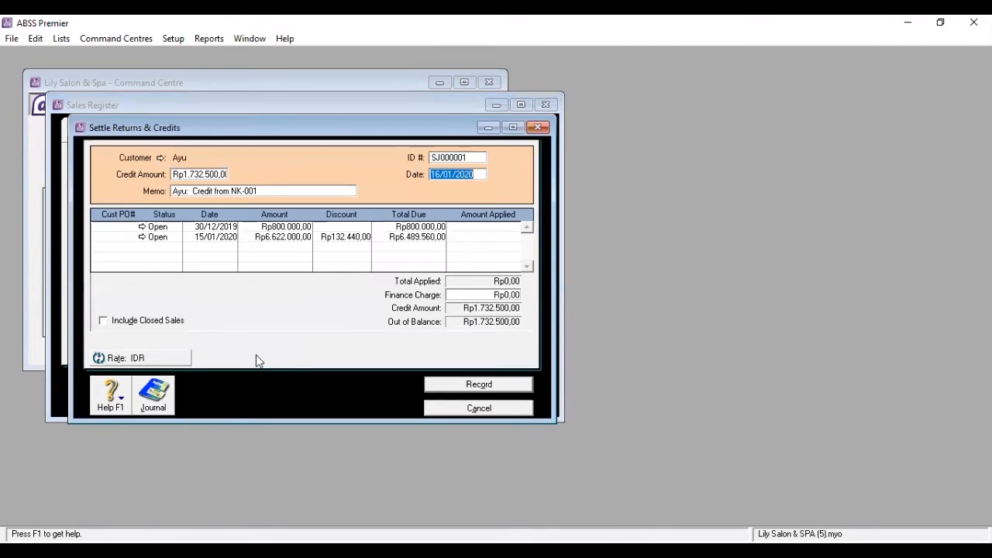
{"action": "left_click", "coordinate": [489, 238]}
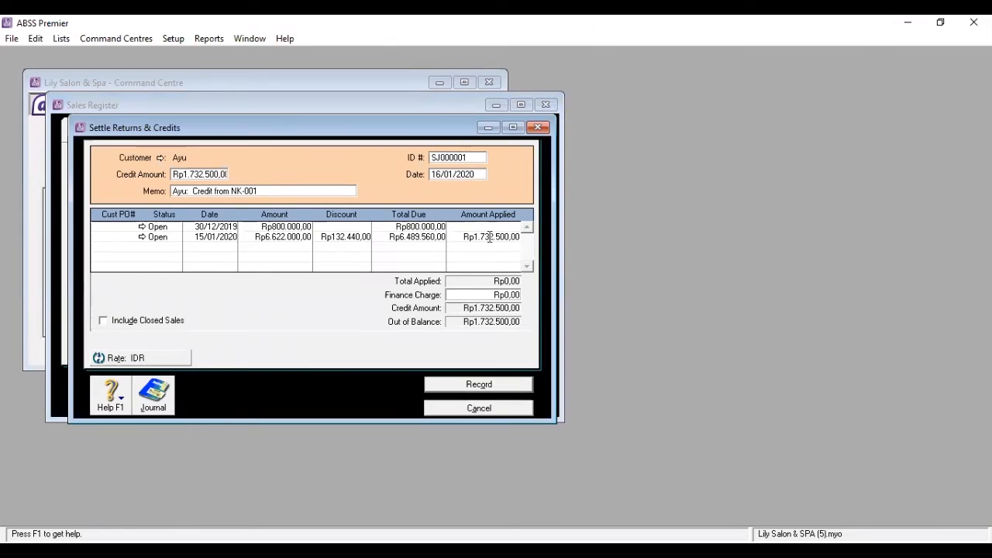
{"action": "left_click", "coordinate": [488, 296]}
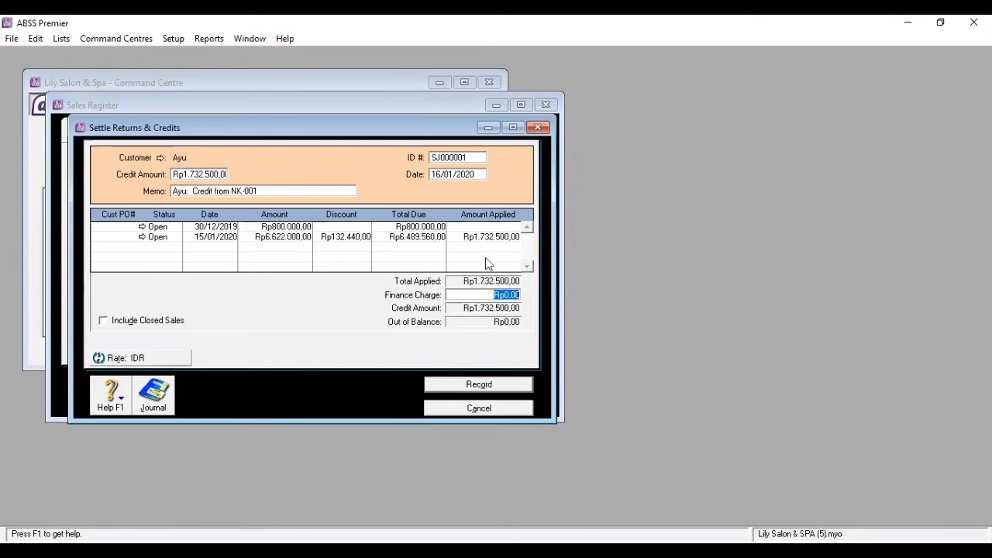
Clear the discount on the 15/01/2020 sale, record the credit settlement and close the Sales Register
{"action": "left_click", "coordinate": [359, 237]}
{"action": "key", "text": "BackSpace"}
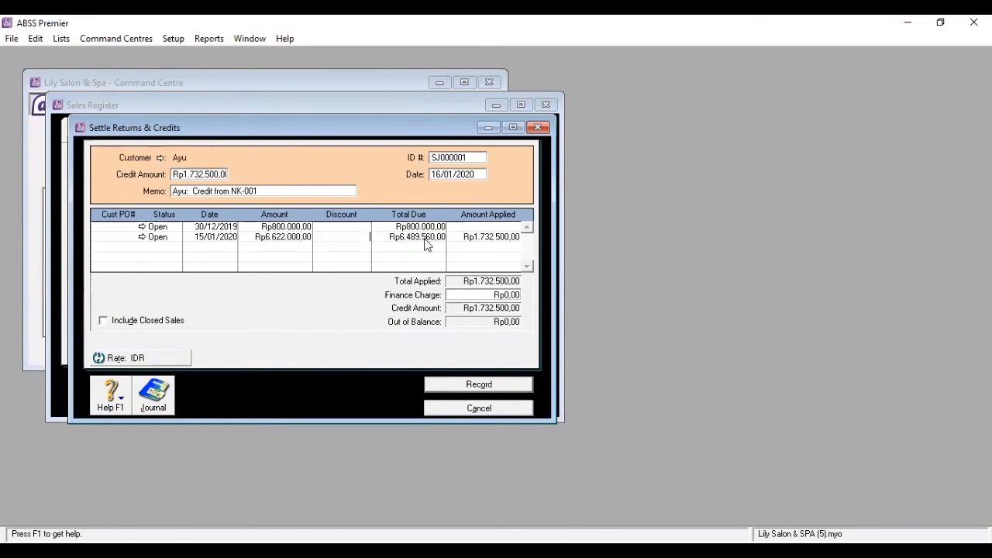
{"action": "left_click", "coordinate": [482, 238]}
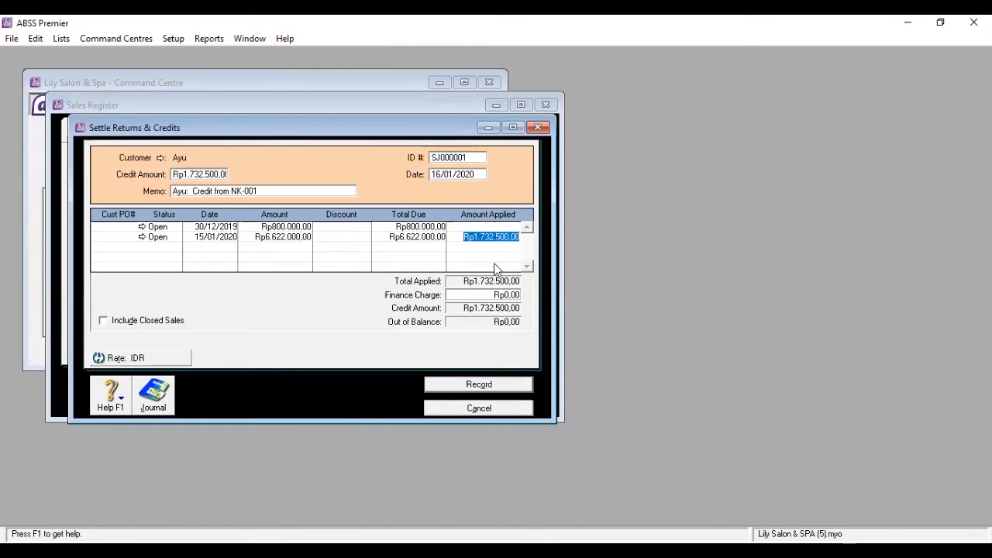
{"action": "left_click", "coordinate": [458, 178]}
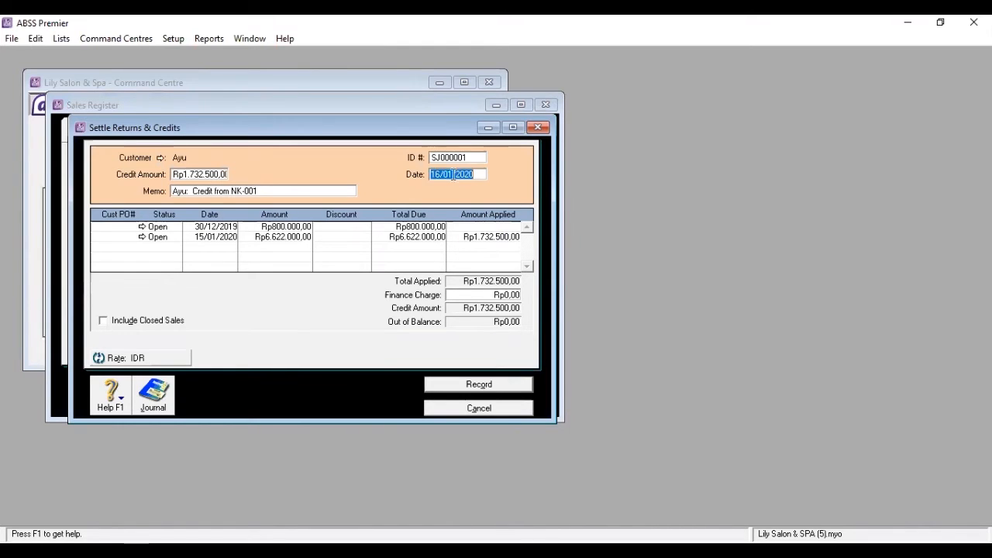
{"action": "left_click", "coordinate": [435, 174]}
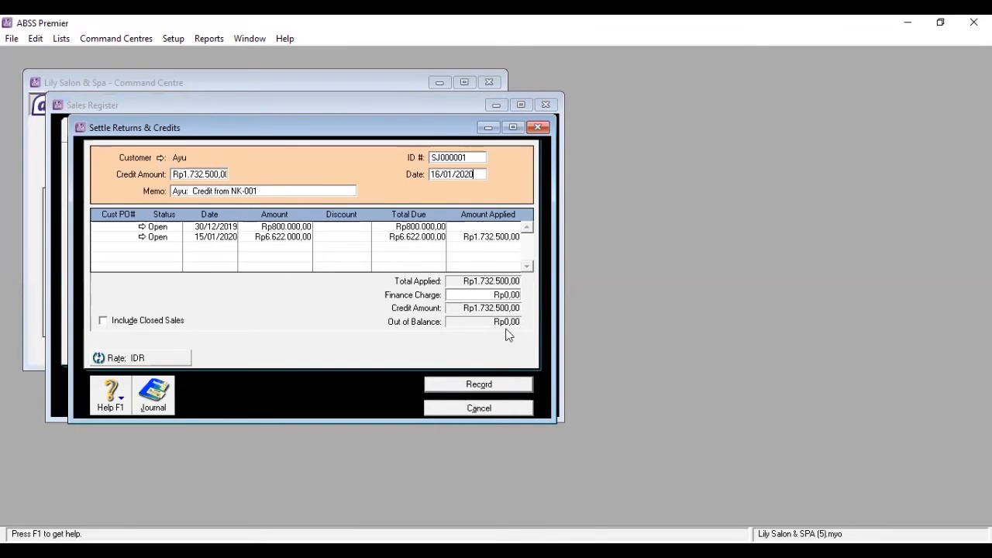
{"action": "left_click", "coordinate": [498, 388]}
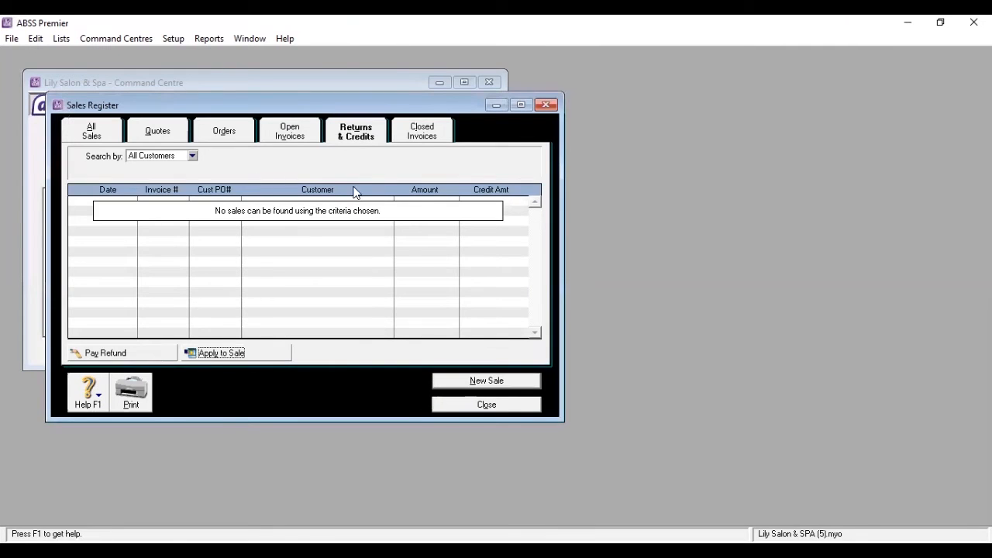
{"action": "left_click", "coordinate": [485, 405]}
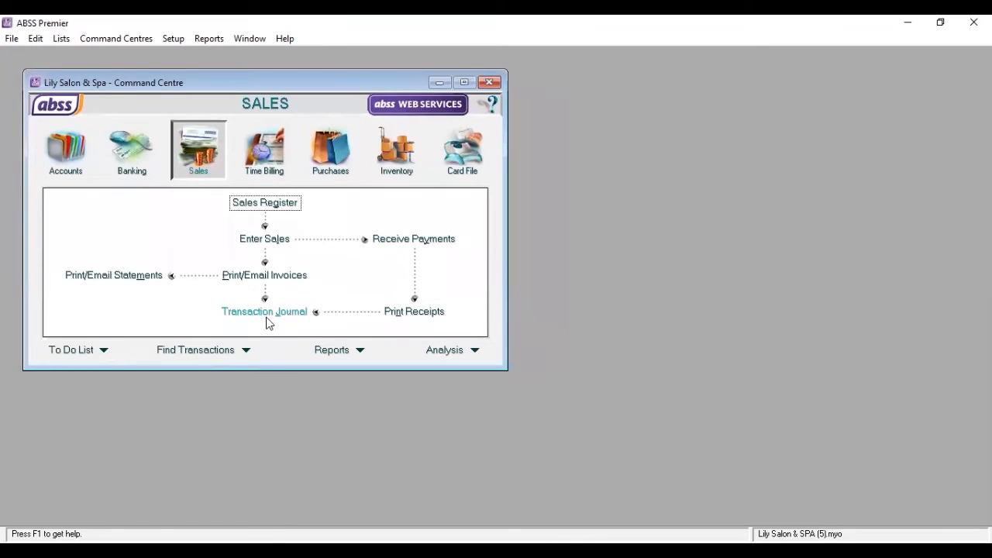
Check the sales entries for return NK-001 and its applied credit in the Transaction Journal
{"action": "left_click", "coordinate": [266, 316]}
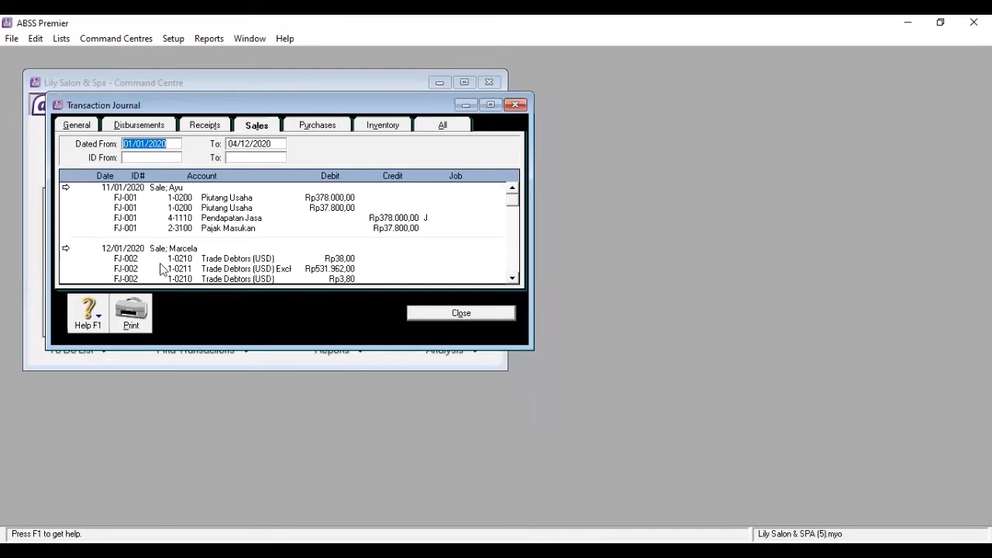
{"action": "left_click", "coordinate": [198, 128]}
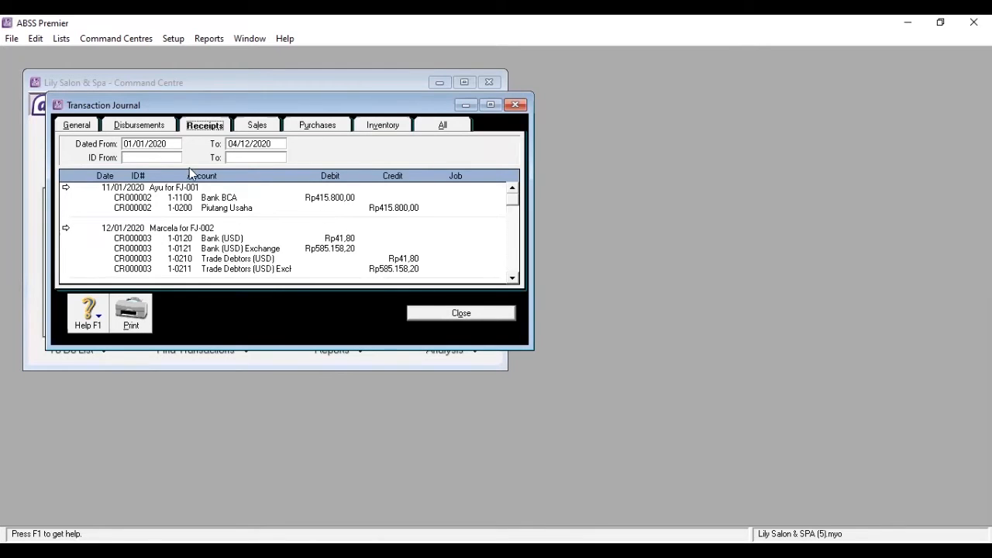
{"action": "left_click", "coordinate": [250, 128]}
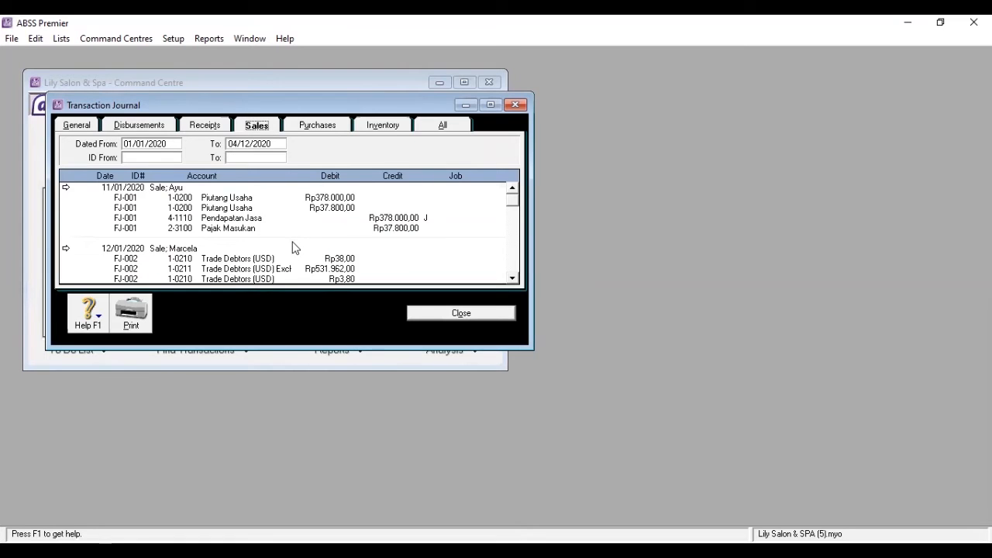
{"action": "scroll", "coordinate": [293, 247], "scroll_direction": "down", "scroll_amount": 5}
{"action": "scroll", "coordinate": [291, 246], "scroll_direction": "down", "scroll_amount": 2}
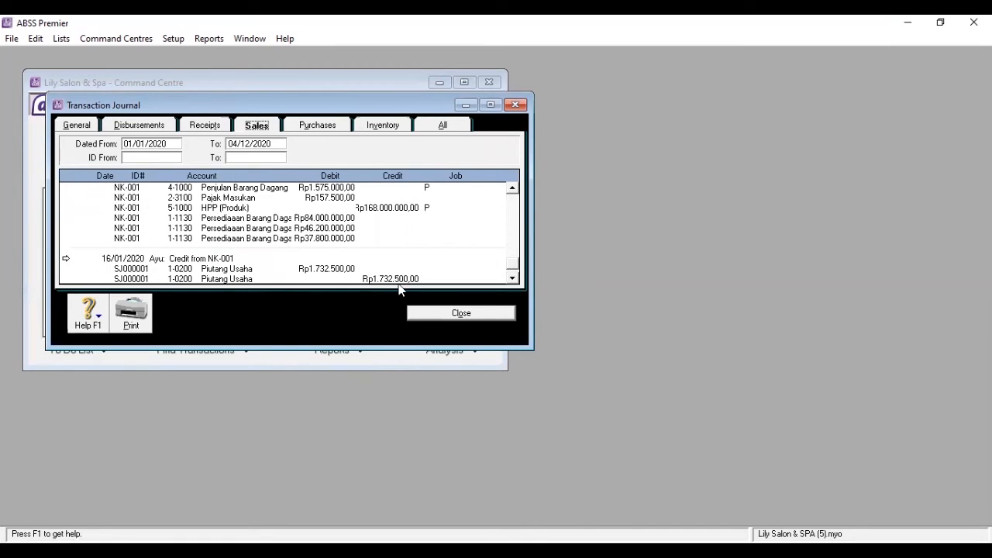
{"action": "scroll", "coordinate": [372, 269], "scroll_direction": "down", "scroll_amount": 1}
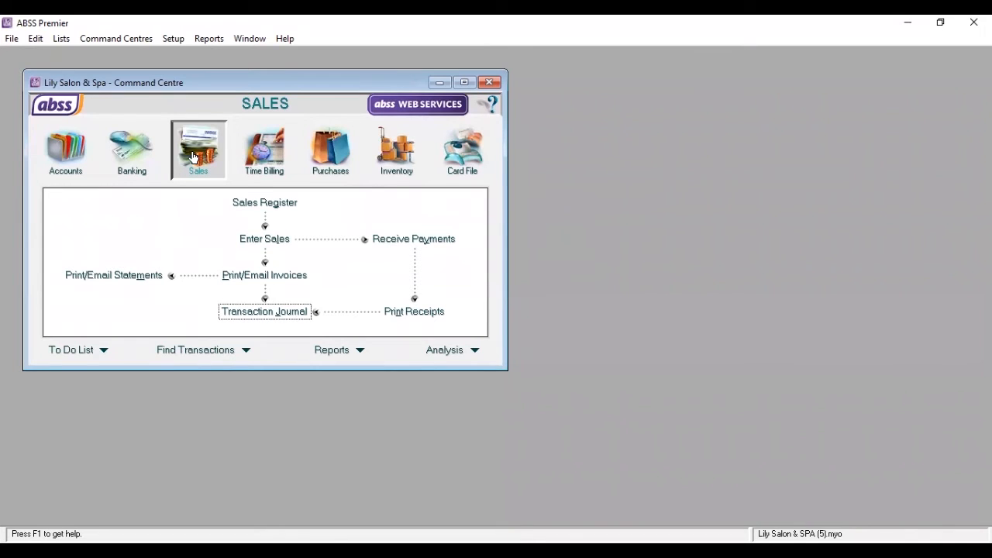
Start a new item sales invoice for the US-dollar customer, with payment due In a Given # of Days
{"action": "left_click", "coordinate": [245, 238]}
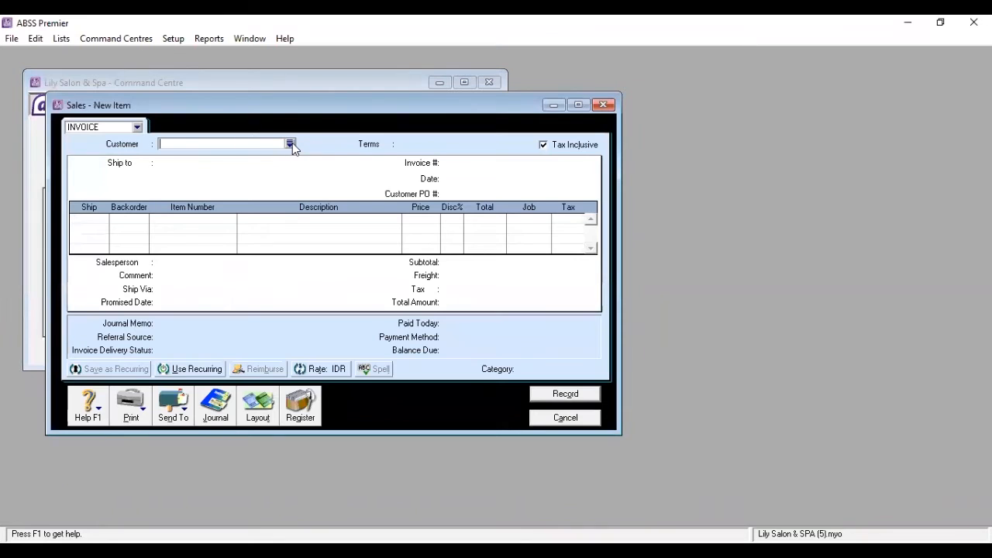
{"action": "left_click", "coordinate": [293, 143]}
{"action": "left_click", "coordinate": [426, 224]}
{"action": "left_click", "coordinate": [632, 373]}
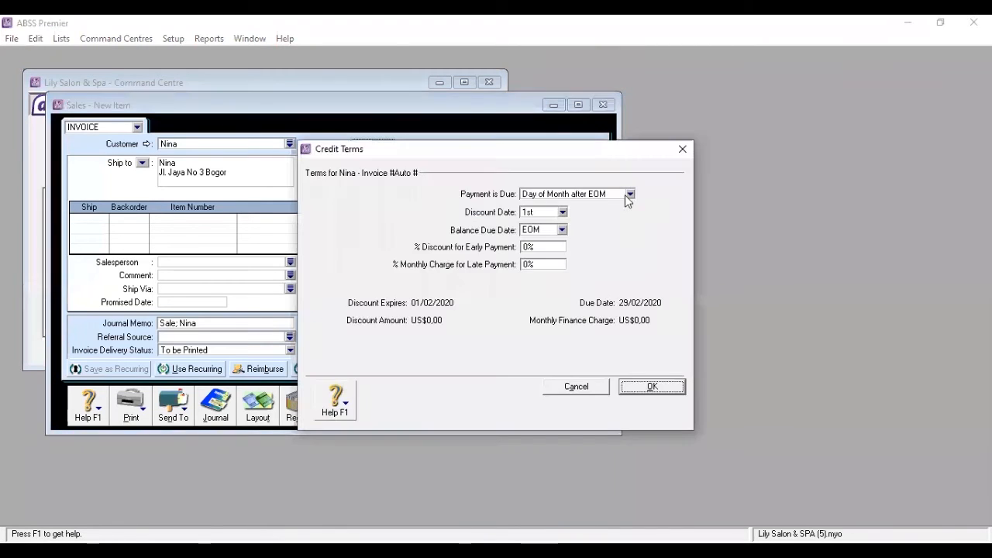
{"action": "left_click", "coordinate": [628, 195]}
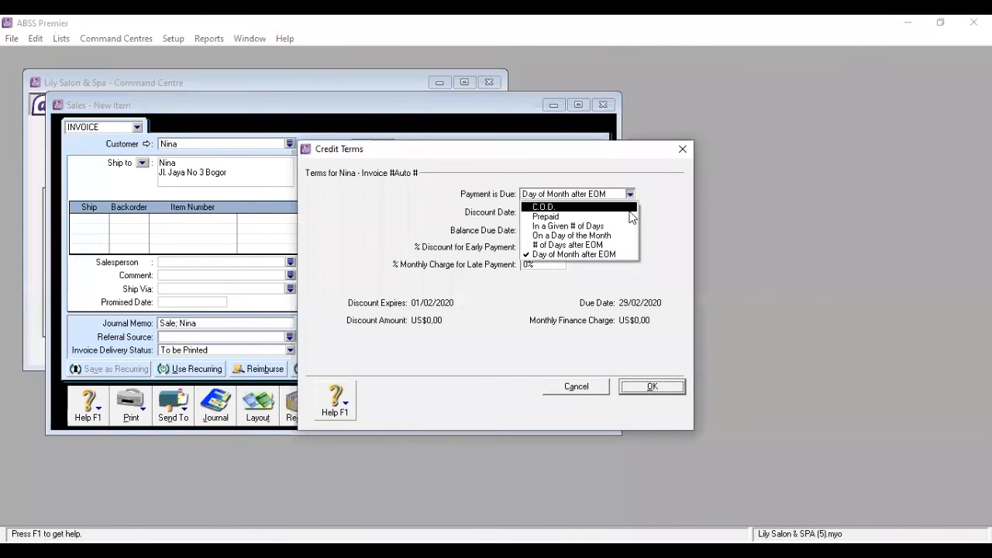
{"action": "left_click", "coordinate": [613, 226]}
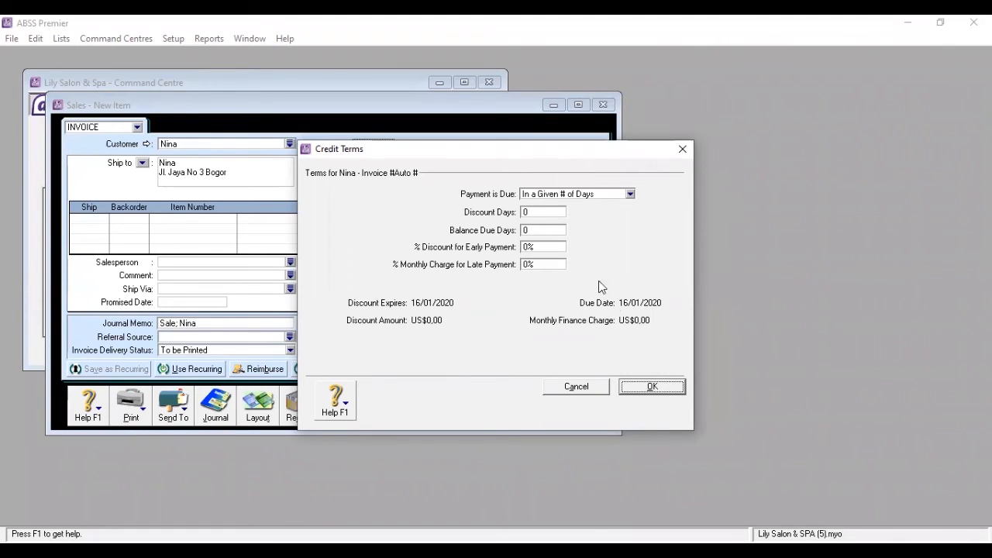
{"action": "left_click", "coordinate": [652, 387]}
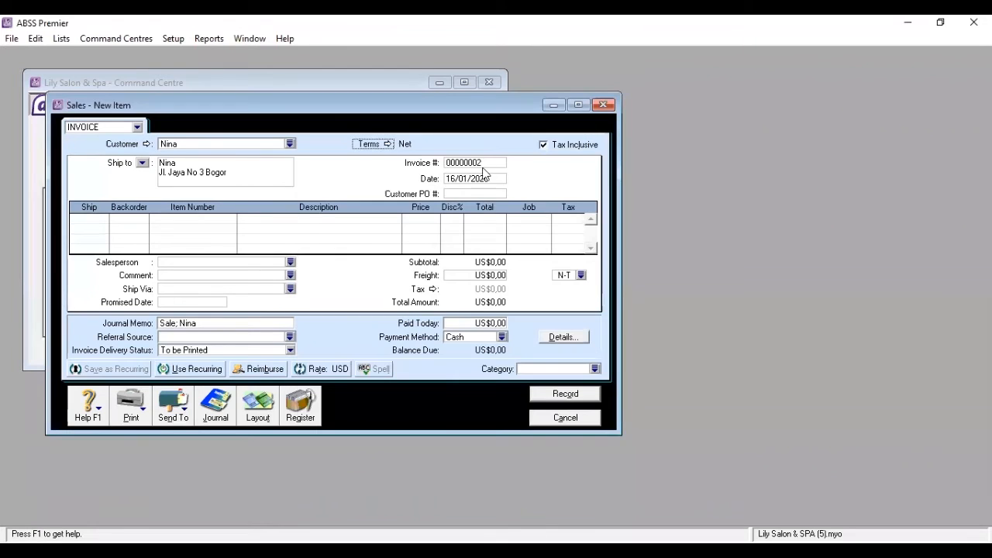
Number the invoice FJ-004, turn off Tax Inclusive and date it 17/01/2020
{"action": "left_click", "coordinate": [486, 163]}
{"action": "key", "text": "BackSpace"}
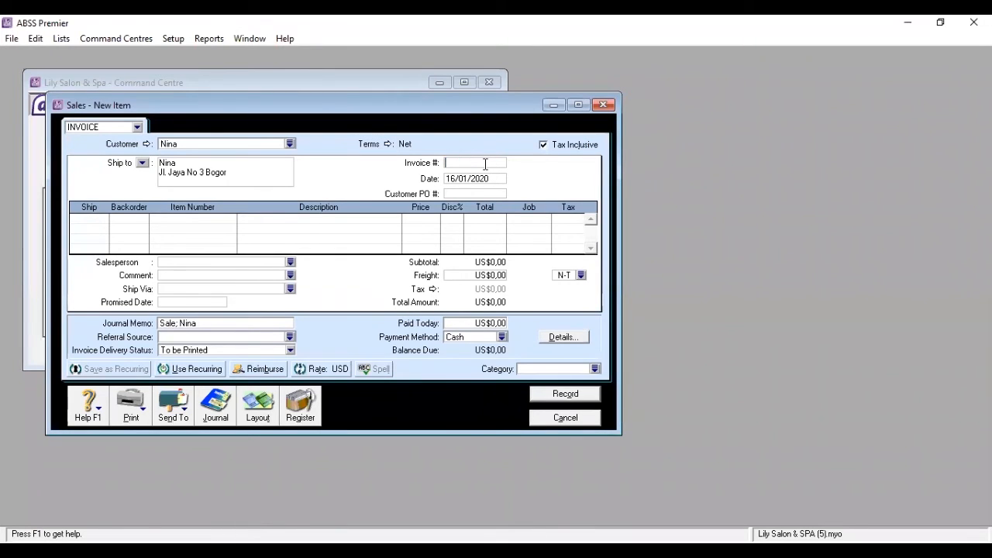
{"action": "type", "text": "FJ-004"}
{"action": "left_click", "coordinate": [571, 144]}
{"action": "left_click", "coordinate": [474, 165]}
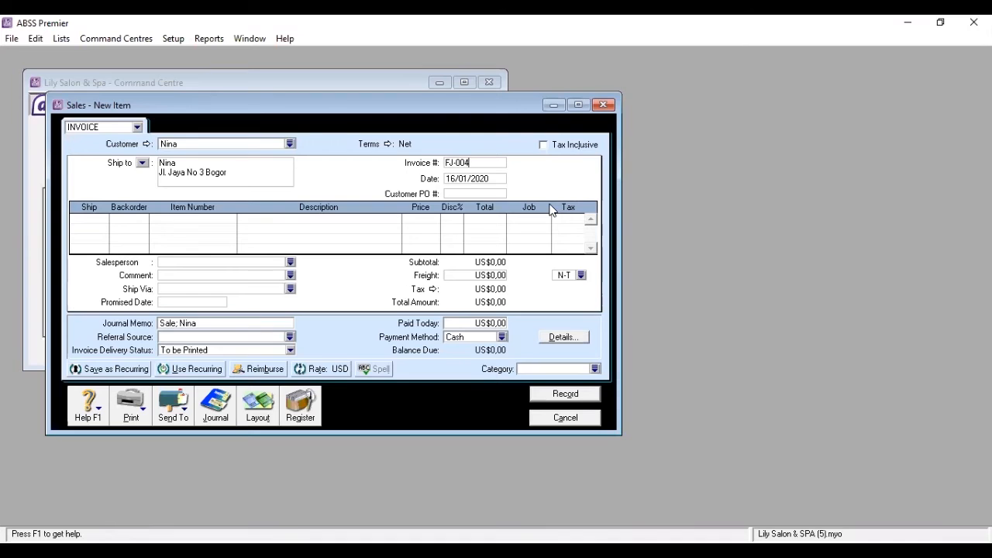
{"action": "left_click", "coordinate": [455, 178]}
{"action": "key", "text": "BackSpace"}
{"action": "type", "text": "7"}
Enter a shipped quantity of 45 on the invoice's first item line
{"action": "left_click", "coordinate": [86, 220]}
{"action": "type", "text": "45"}
{"action": "key", "text": "Tab"}
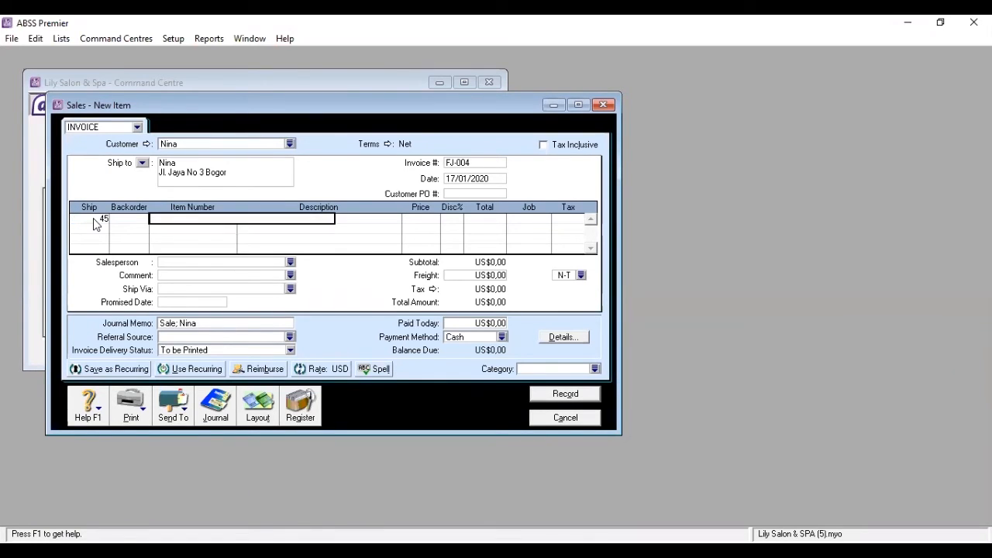
Enter item P004 on the first invoice line and assign it to job P (Produk)
{"action": "type", "text": "P004"}
{"action": "key", "text": "Tab"}
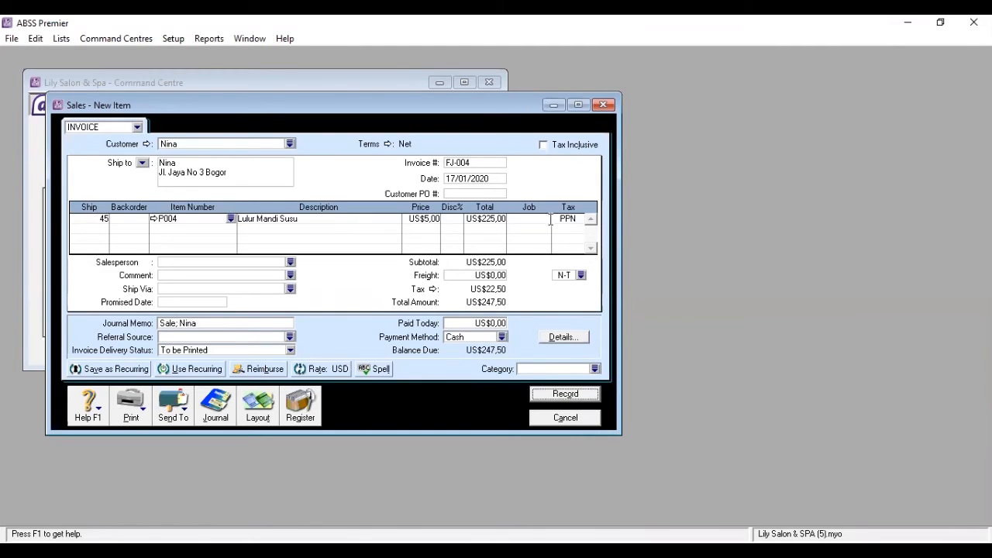
{"action": "left_click", "coordinate": [545, 219]}
{"action": "type", "text": "P"}
{"action": "key", "text": "Tab"}
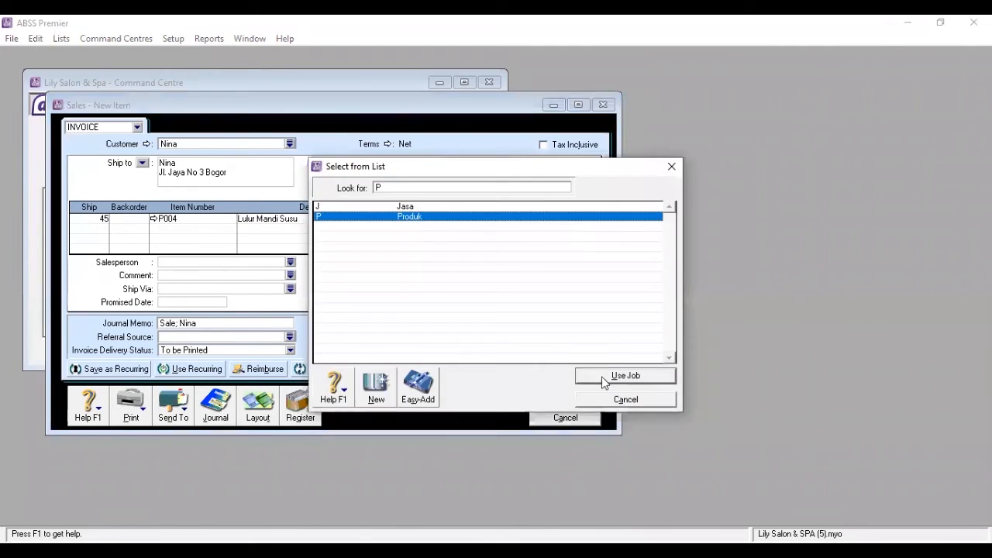
{"action": "left_click", "coordinate": [603, 380]}
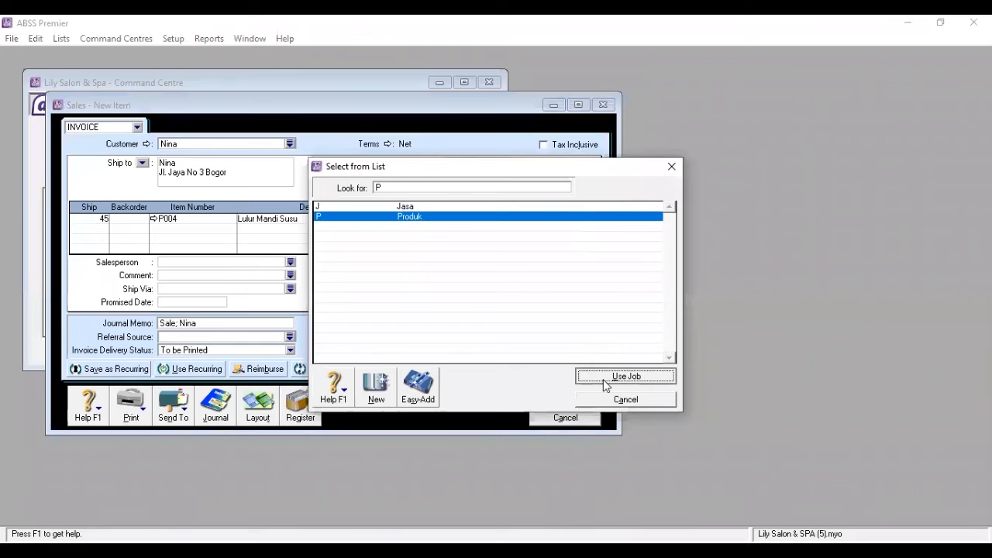
Add a second invoice line for 85 units of item P005, assigned to job P
{"action": "left_click", "coordinate": [100, 231]}
{"action": "type", "text": "85"}
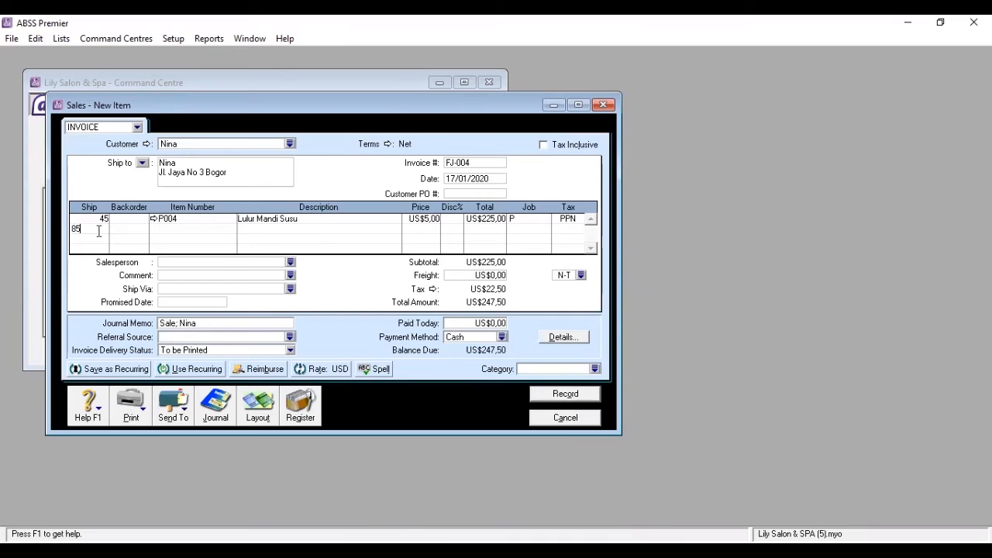
{"action": "left_click", "coordinate": [227, 230]}
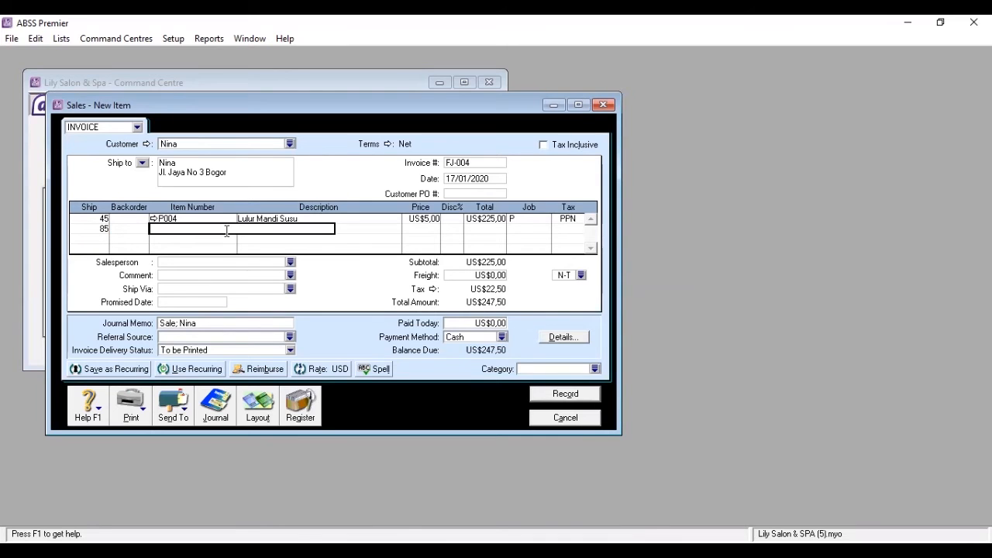
{"action": "key", "text": "Tab"}
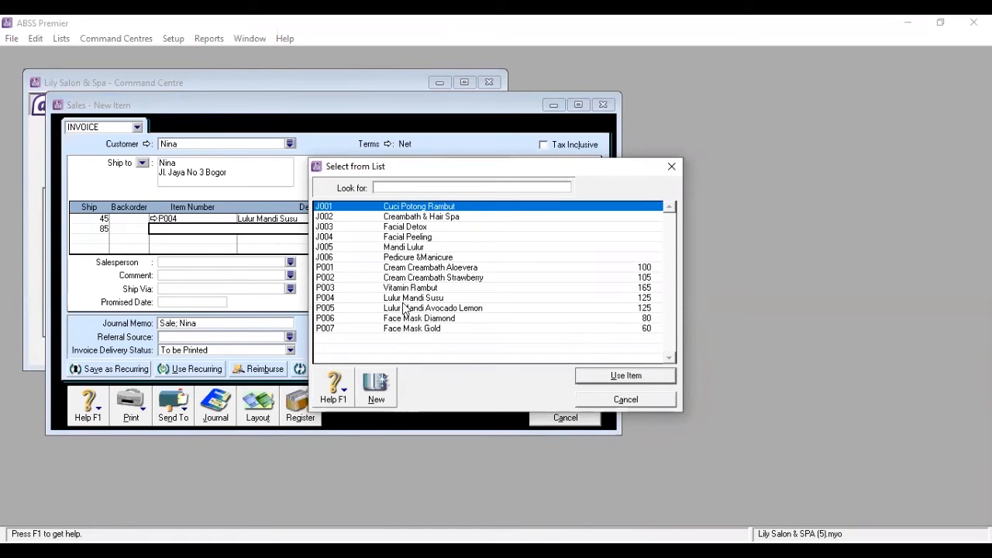
{"action": "type", "text": "P005"}
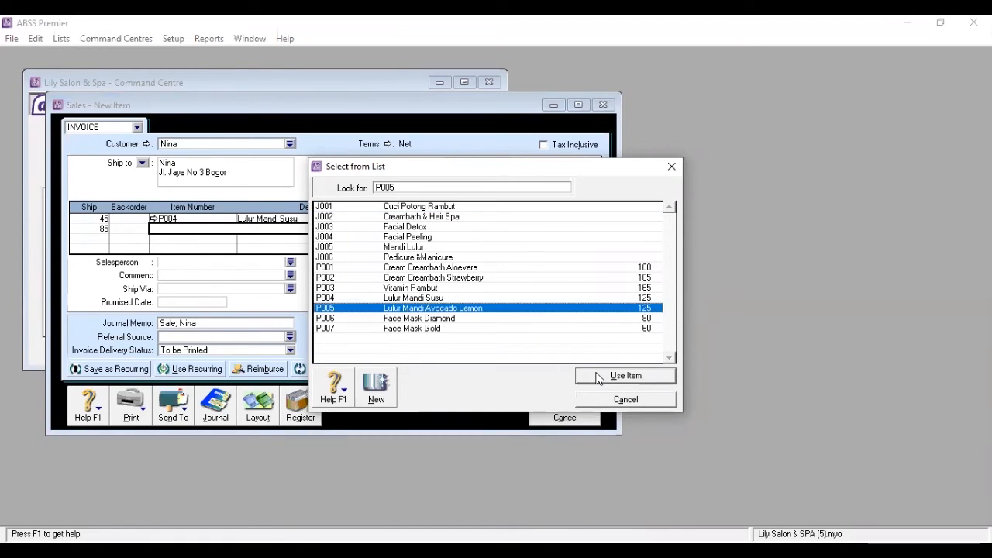
{"action": "left_click", "coordinate": [597, 378]}
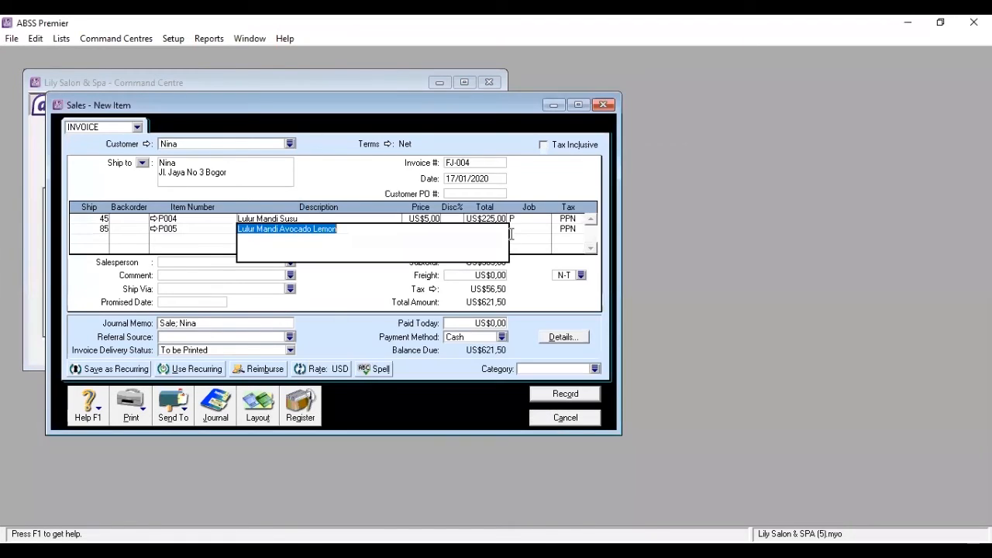
{"action": "left_click", "coordinate": [552, 233]}
{"action": "left_click", "coordinate": [545, 232]}
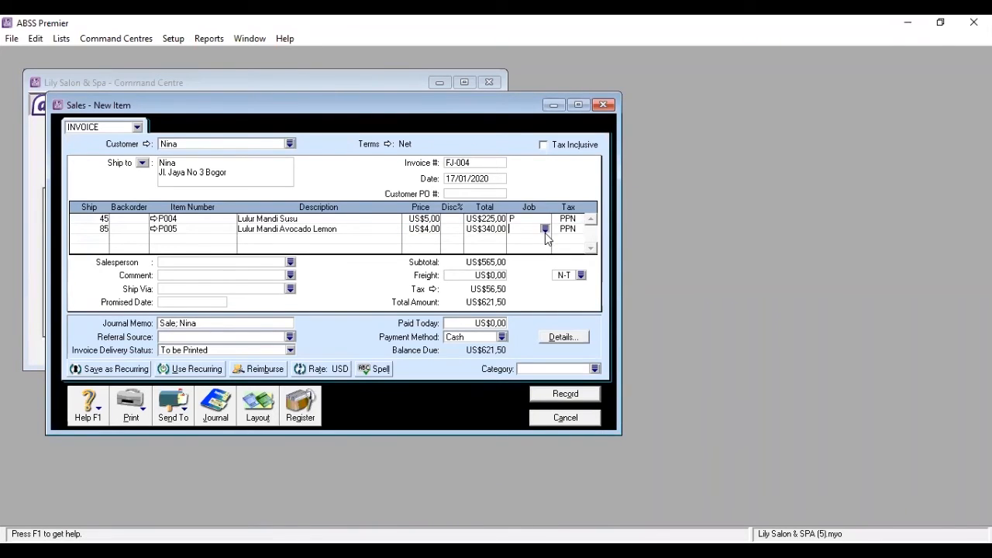
{"action": "left_click", "coordinate": [545, 230]}
{"action": "type", "text": "P"}
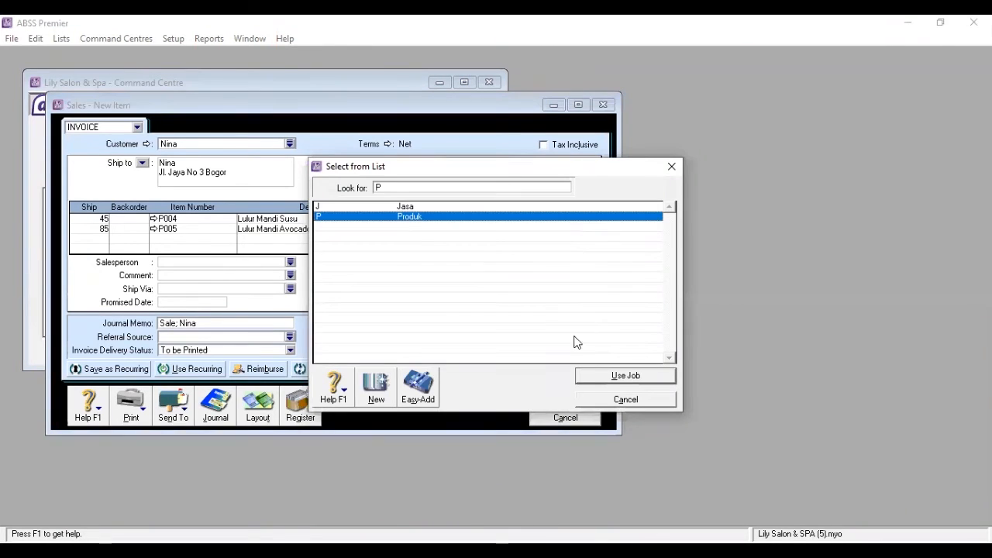
{"action": "left_click", "coordinate": [596, 380]}
Add a third invoice line for 35 units of item P006, assigned to job P
{"action": "left_click", "coordinate": [96, 240]}
{"action": "type", "text": "35"}
{"action": "key", "text": "Tab"}
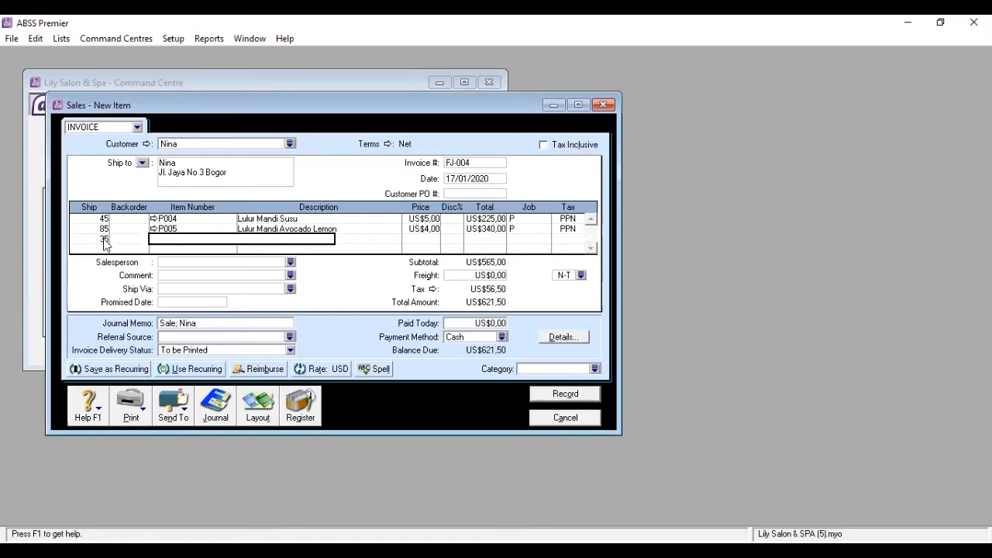
{"action": "type", "text": "P006"}
{"action": "key", "text": "Tab"}
{"action": "left_click", "coordinate": [535, 242]}
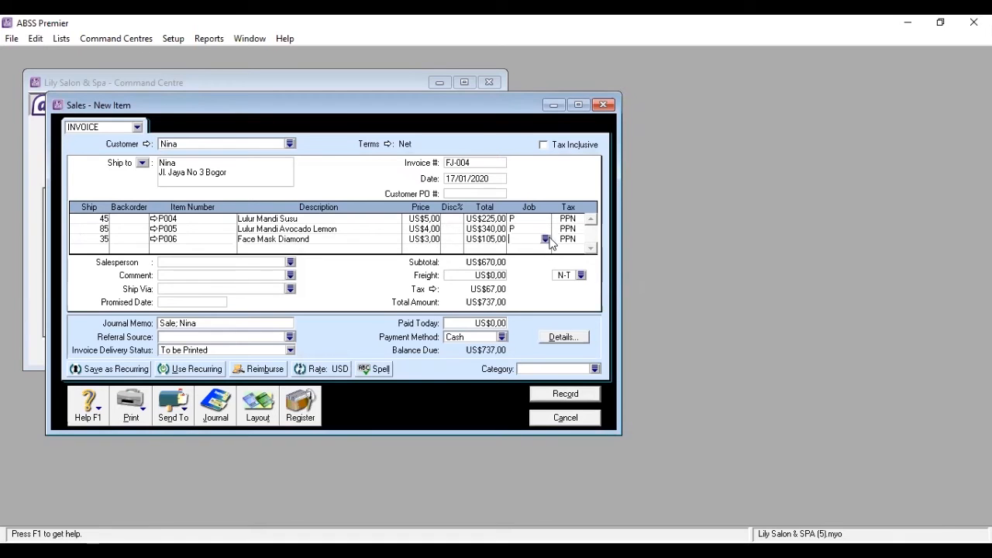
{"action": "type", "text": "P"}
{"action": "key", "text": "Tab"}
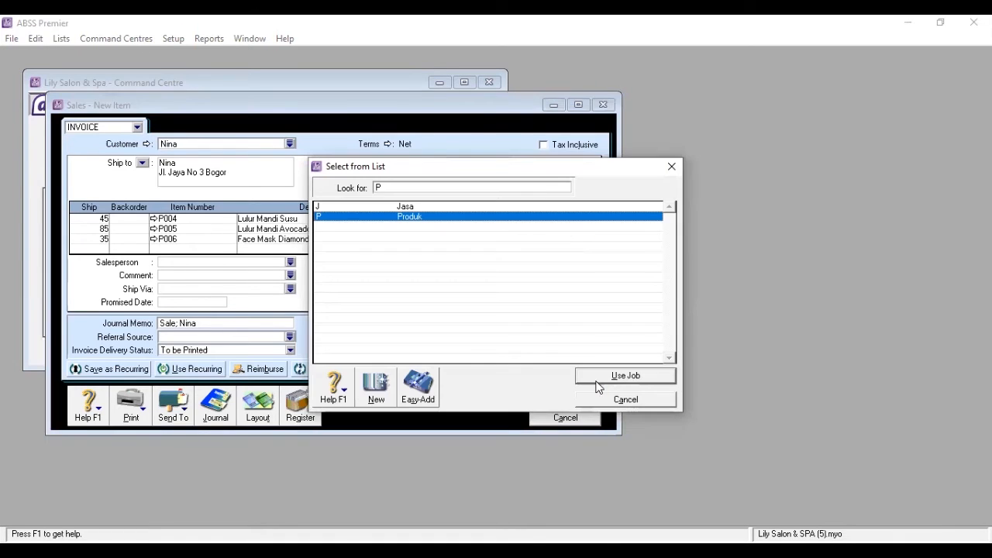
{"action": "double_click", "coordinate": [492, 216]}
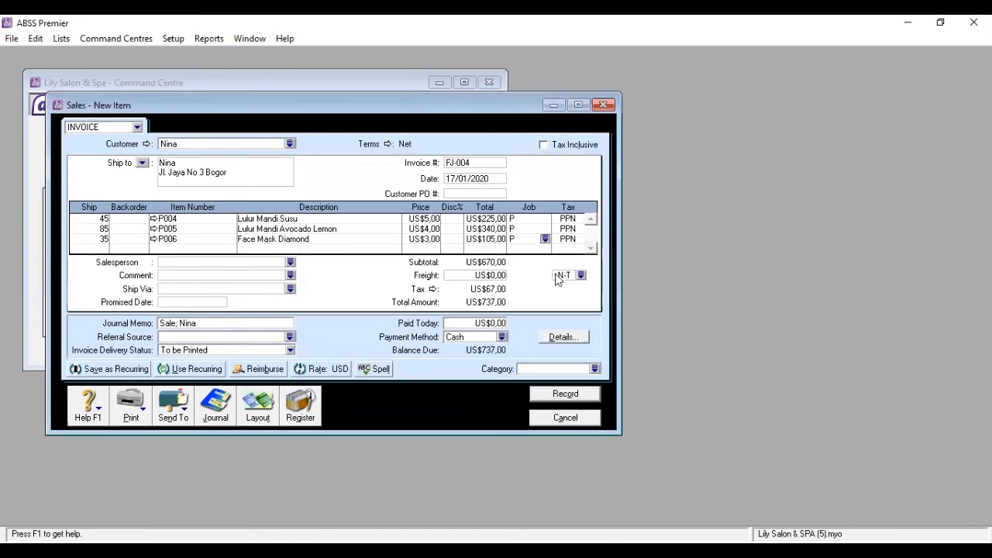
Assign category O to the sales invoice
{"action": "left_click", "coordinate": [597, 372]}
{"action": "left_click", "coordinate": [595, 369]}
{"action": "left_click", "coordinate": [594, 376]}
Preview the invoice's transaction recap, record the invoice and leave sales entry
{"action": "key", "text": "ctrl+r"}
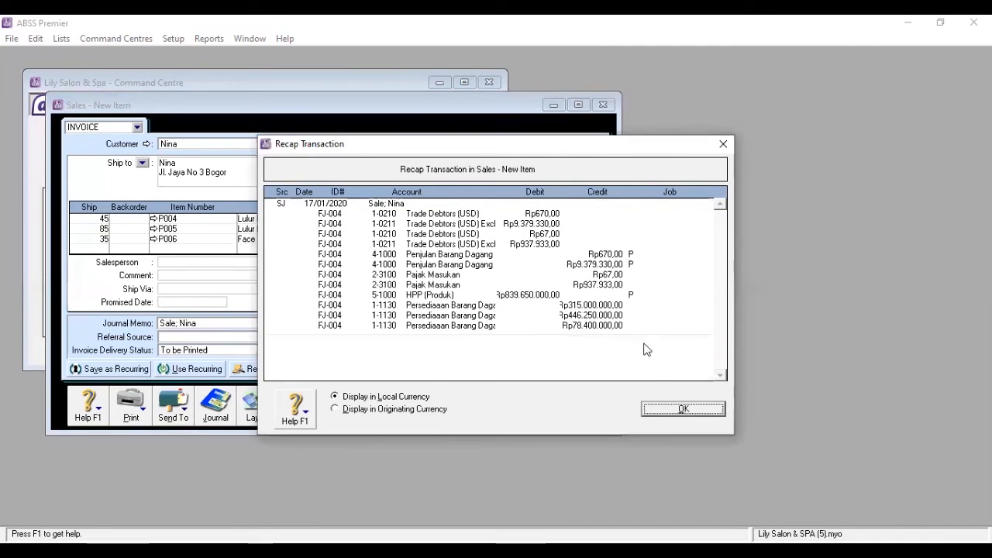
{"action": "left_click", "coordinate": [663, 410]}
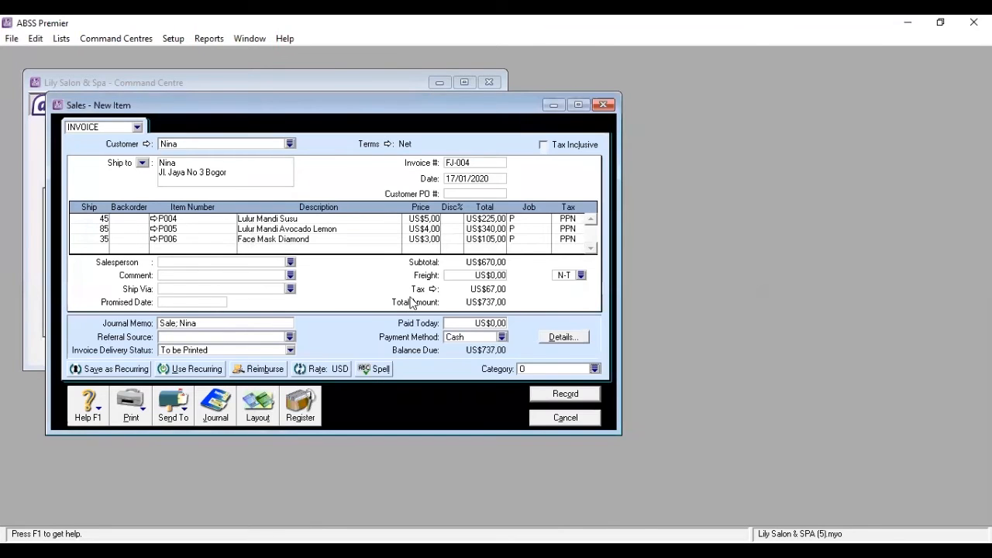
{"action": "left_click", "coordinate": [564, 395]}
{"action": "left_click", "coordinate": [552, 419]}
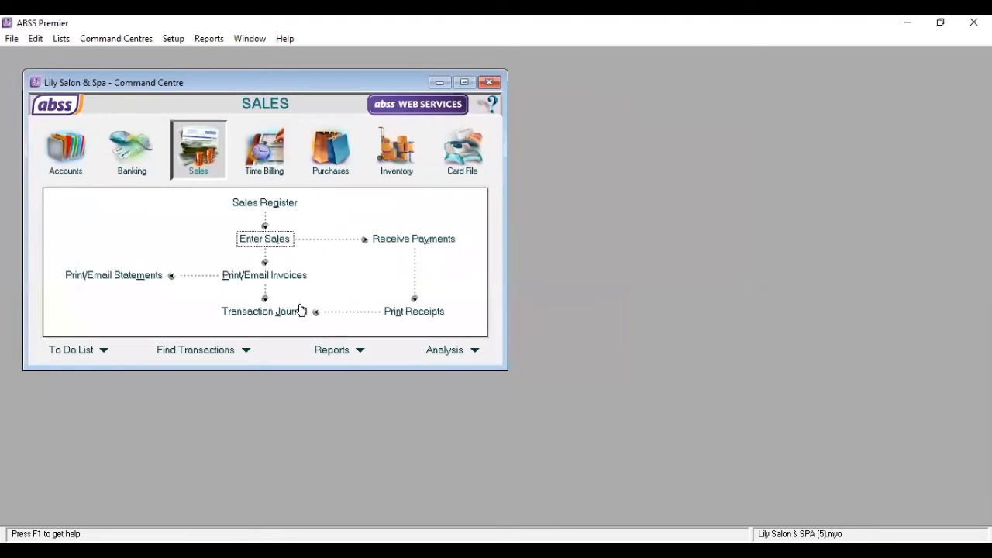
Review the journal entries of invoice FJ-004 in the sales transaction journal, and close the journal
{"action": "left_click", "coordinate": [299, 312]}
{"action": "scroll", "coordinate": [294, 283], "scroll_direction": "down", "scroll_amount": 10}
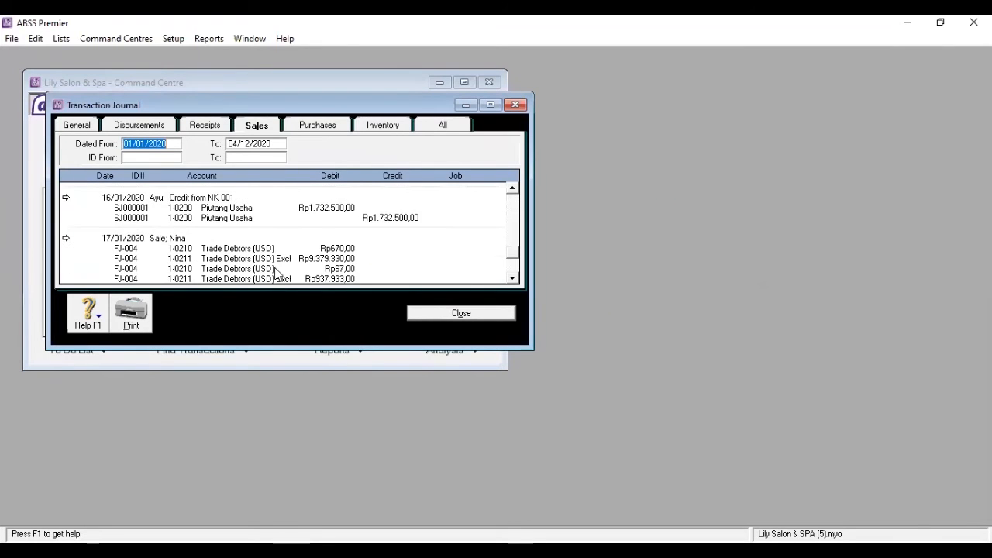
{"action": "scroll", "coordinate": [275, 271], "scroll_direction": "down", "scroll_amount": 5}
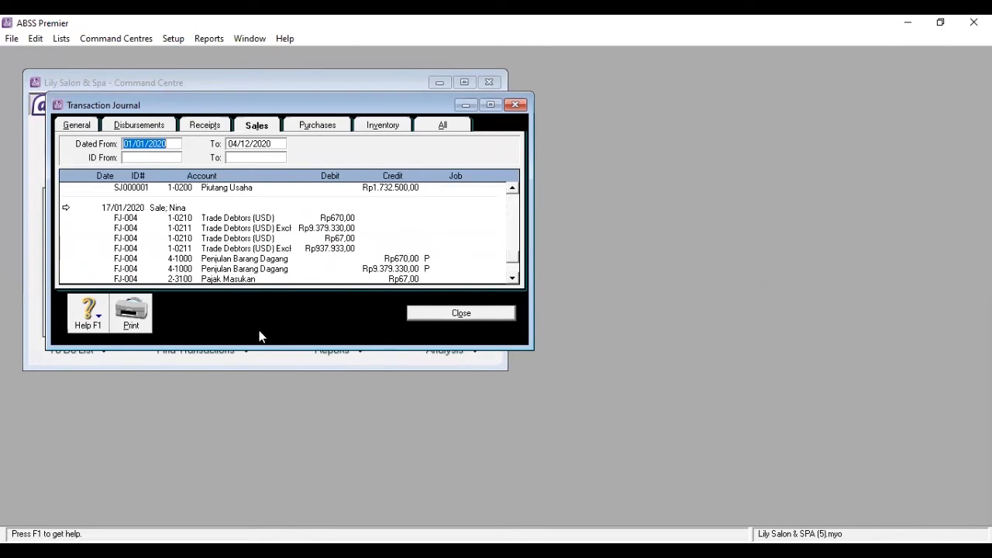
{"action": "left_click_drag", "start_coordinate": [256, 344], "coordinate": [256, 363]}
{"action": "scroll", "coordinate": [256, 263], "scroll_direction": "down", "scroll_amount": 1}
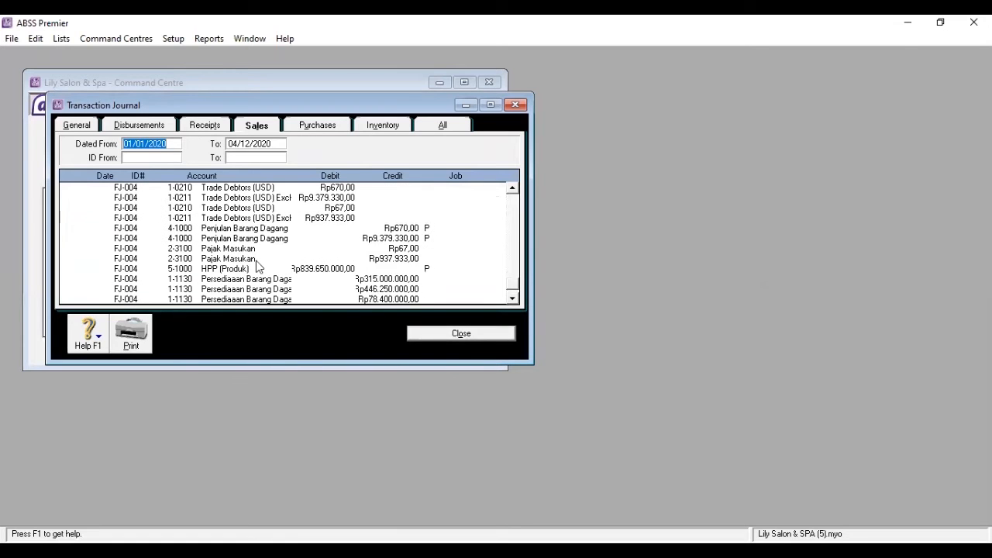
{"action": "scroll", "coordinate": [346, 289], "scroll_direction": "up", "scroll_amount": 1}
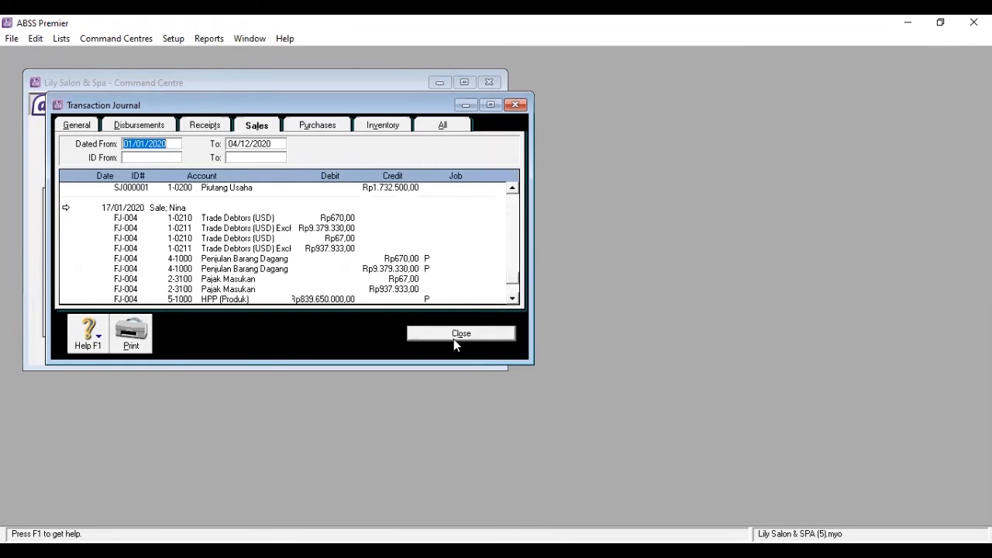
{"action": "left_click", "coordinate": [461, 333]}
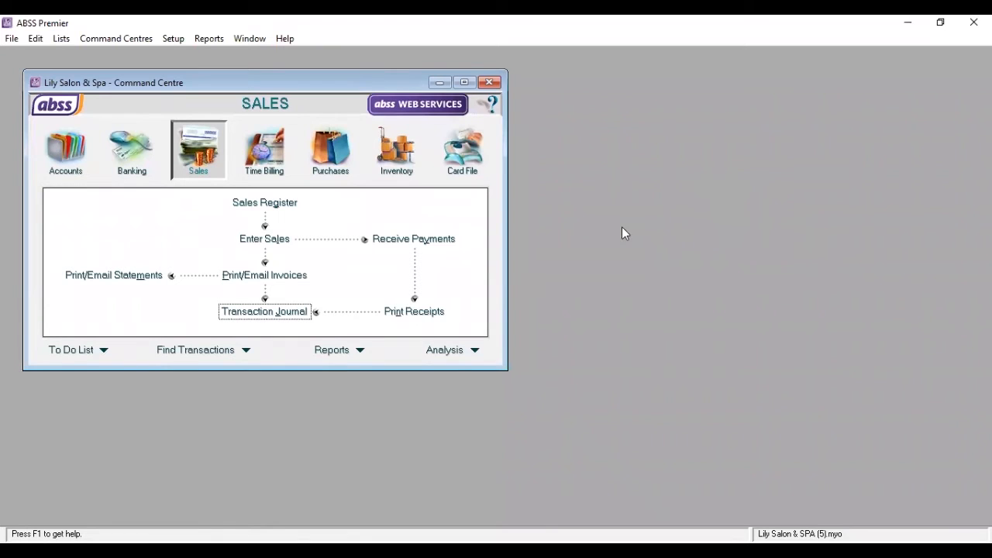
Start a new sales invoice for the same customer as invoice FJ-004 and change its credit terms to Net
{"action": "left_click", "coordinate": [266, 243]}
{"action": "left_click", "coordinate": [289, 144]}
{"action": "left_click", "coordinate": [613, 376]}
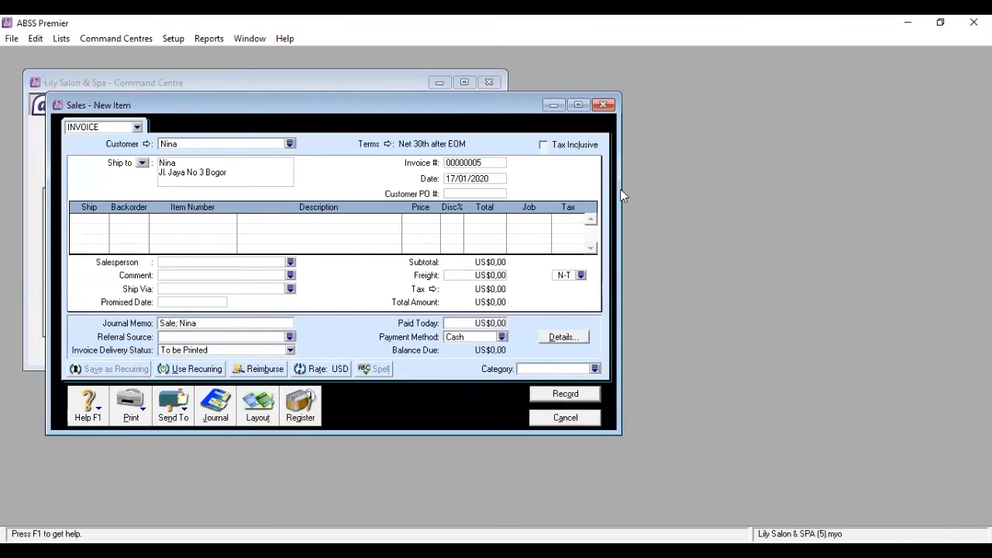
{"action": "left_click", "coordinate": [630, 195]}
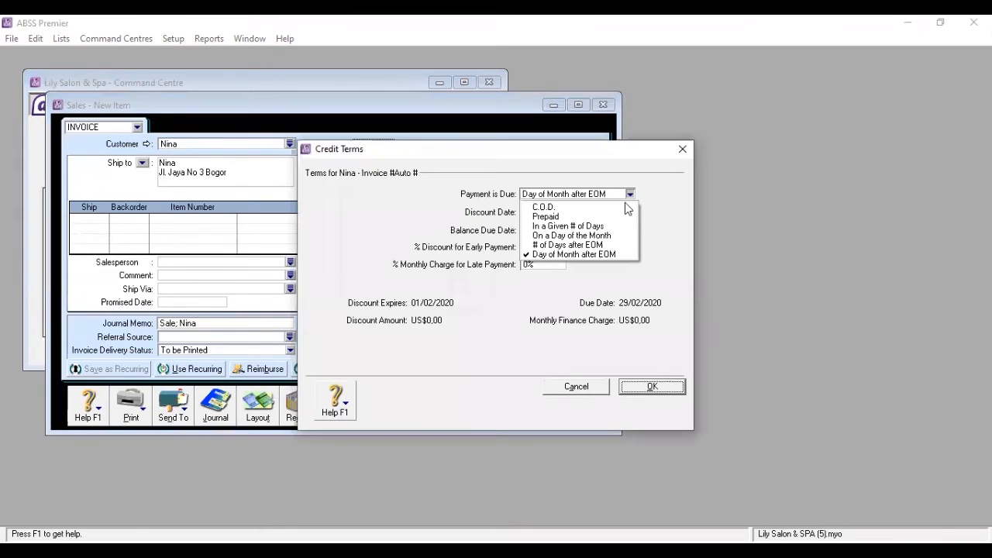
{"action": "left_click", "coordinate": [652, 386]}
{"action": "left_click", "coordinate": [653, 390]}
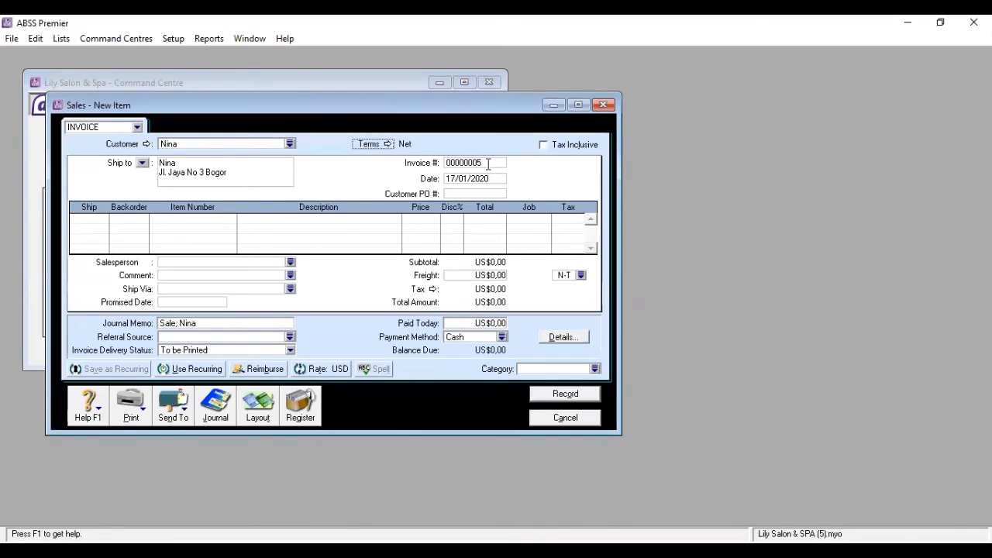
Set the invoice number to NK-002 and the date to 18/01/2020
{"action": "left_click", "coordinate": [488, 165]}
{"action": "key", "text": "BackSpace"}
{"action": "type", "text": "nk"}
{"action": "key", "text": "BackSpace"}
{"action": "type", "text": "NK-002"}
{"action": "left_click", "coordinate": [454, 179]}
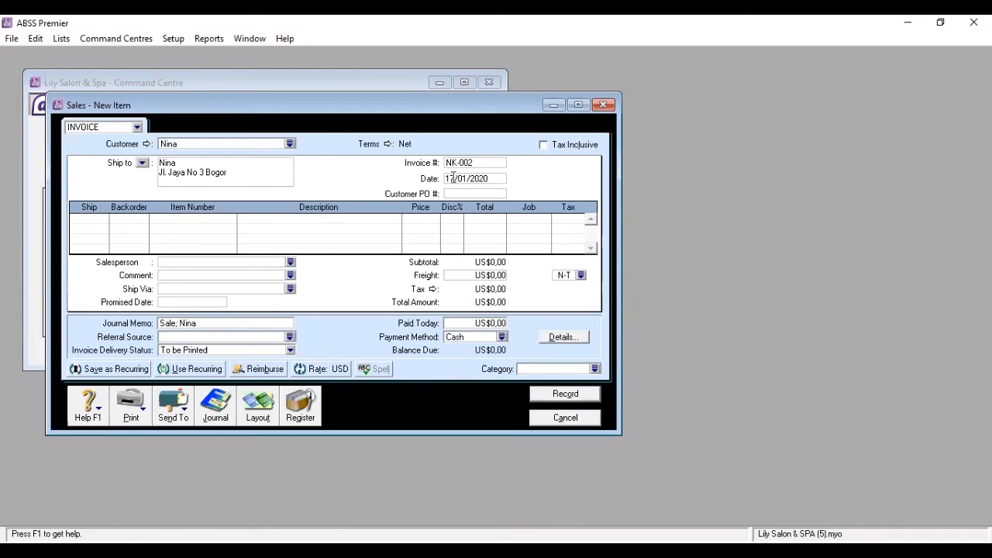
{"action": "key", "text": "BackSpace"}
{"action": "type", "text": "8"}
Enter a return line for item P004 with a shipped quantity of -25, assigned to job P
{"action": "left_click", "coordinate": [100, 220]}
{"action": "type", "text": "1"}
{"action": "type", "text": "-25"}
{"action": "key", "text": "Tab"}
{"action": "key", "text": "Tab"}
{"action": "type", "text": "P004"}
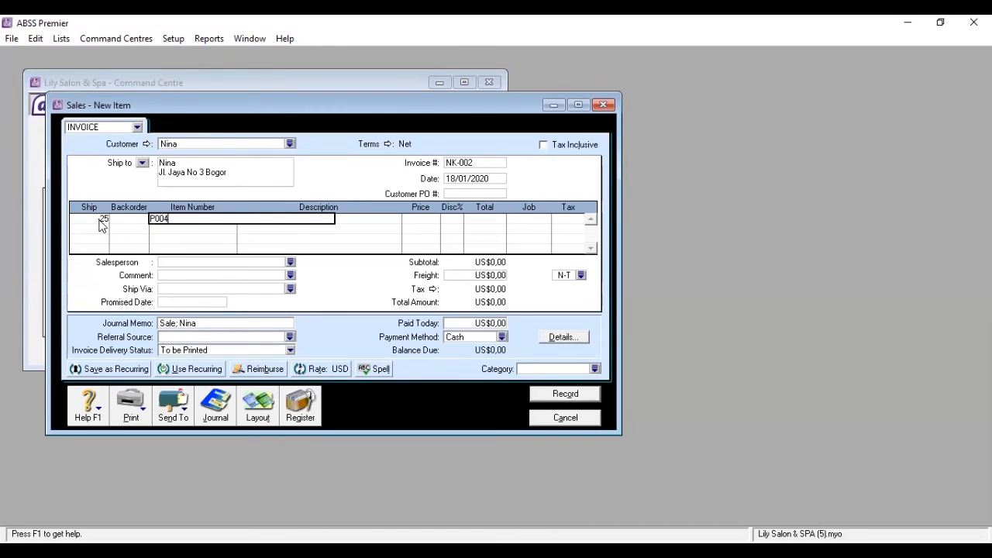
{"action": "key", "text": "Tab"}
{"action": "left_click", "coordinate": [547, 223]}
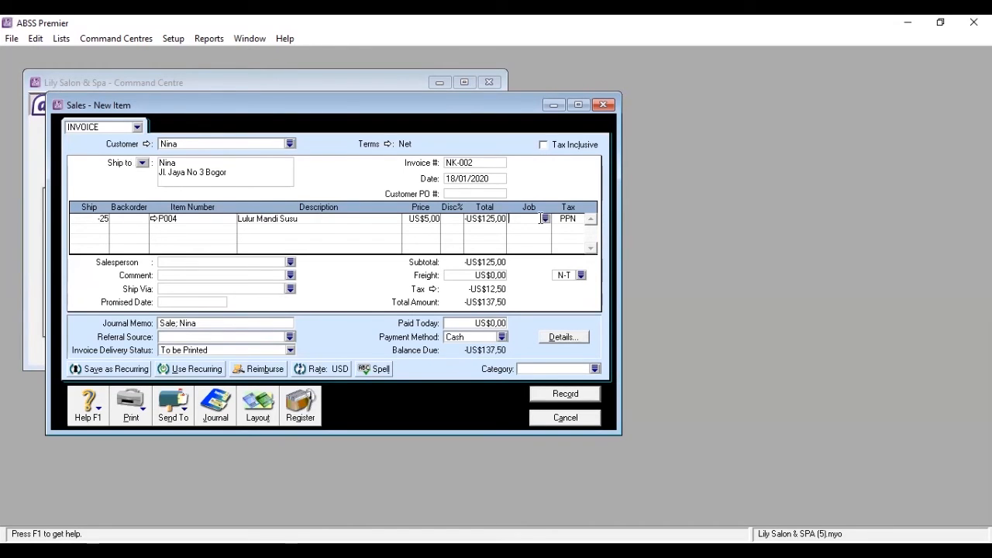
{"action": "type", "text": "P"}
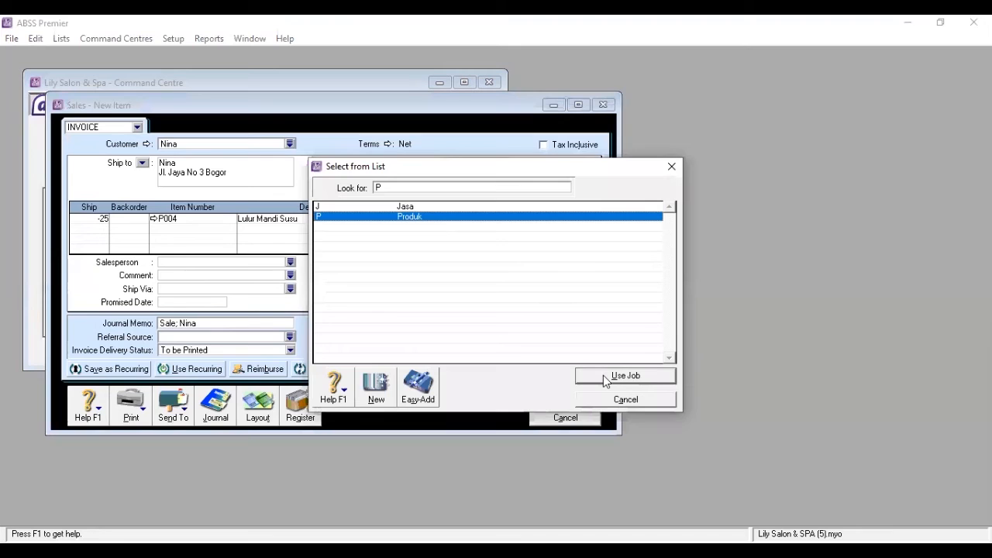
{"action": "key", "text": "Return"}
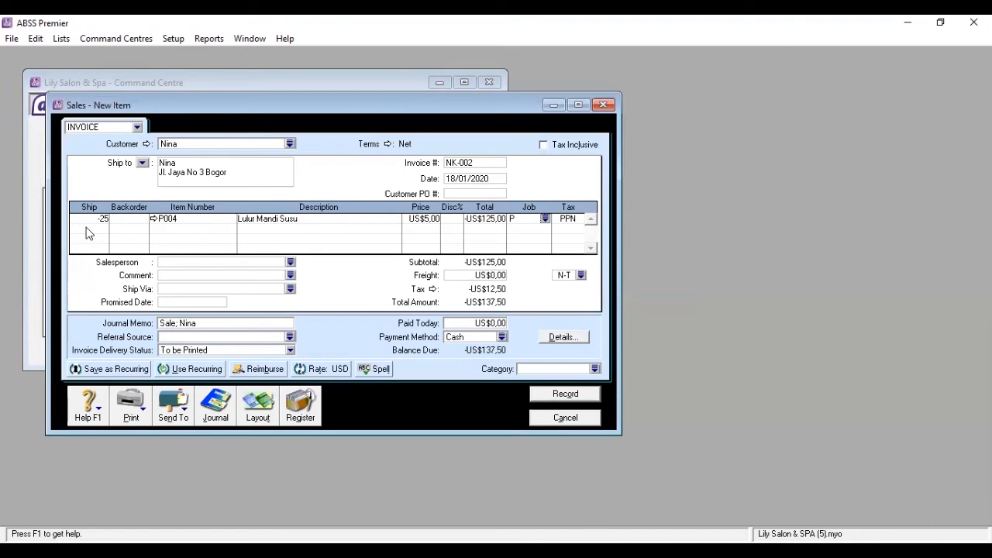
Add a second return line for item P006 with a shipped quantity of -7, assigned to job P
{"action": "key", "text": "BackSpace"}
{"action": "type", "text": "-7"}
{"action": "left_click", "coordinate": [176, 230]}
{"action": "type", "text": "P006"}
{"action": "key", "text": "Tab"}
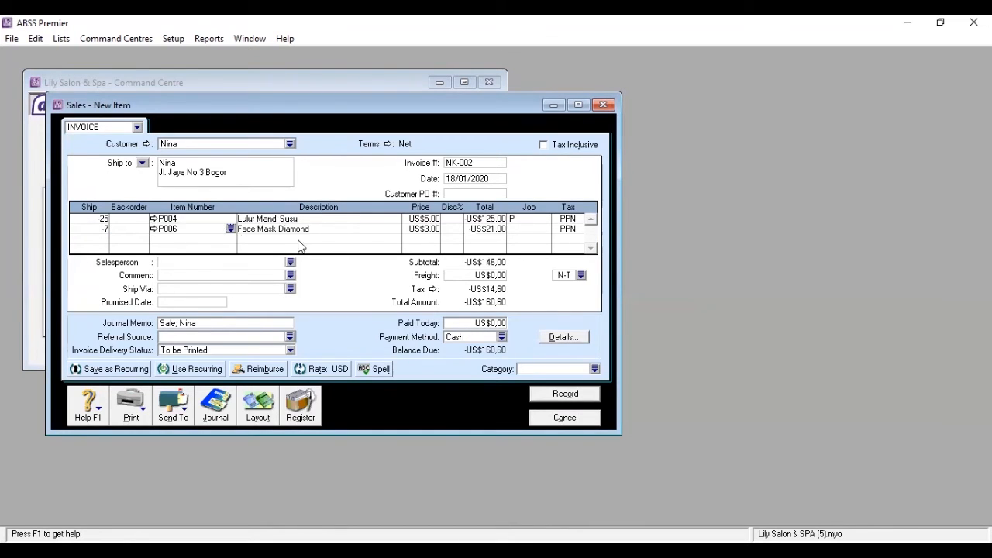
{"action": "left_click", "coordinate": [544, 230]}
{"action": "left_click", "coordinate": [546, 231]}
{"action": "left_click", "coordinate": [401, 215]}
{"action": "left_click", "coordinate": [589, 377]}
Assign the Overseas category (O) to return invoice NK-002
{"action": "left_click", "coordinate": [595, 369]}
{"action": "left_click", "coordinate": [595, 369]}
{"action": "type", "text": "0"}
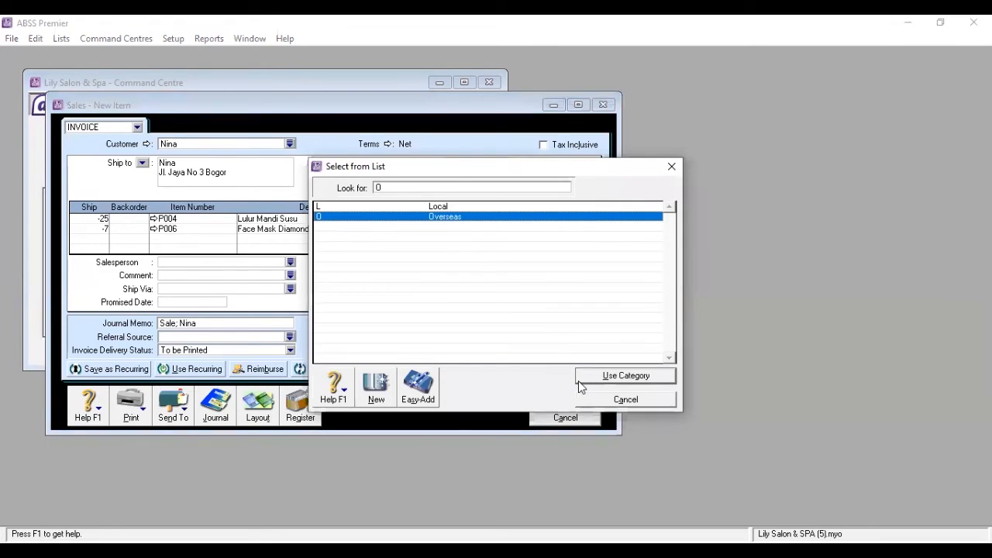
{"action": "left_click", "coordinate": [580, 383]}
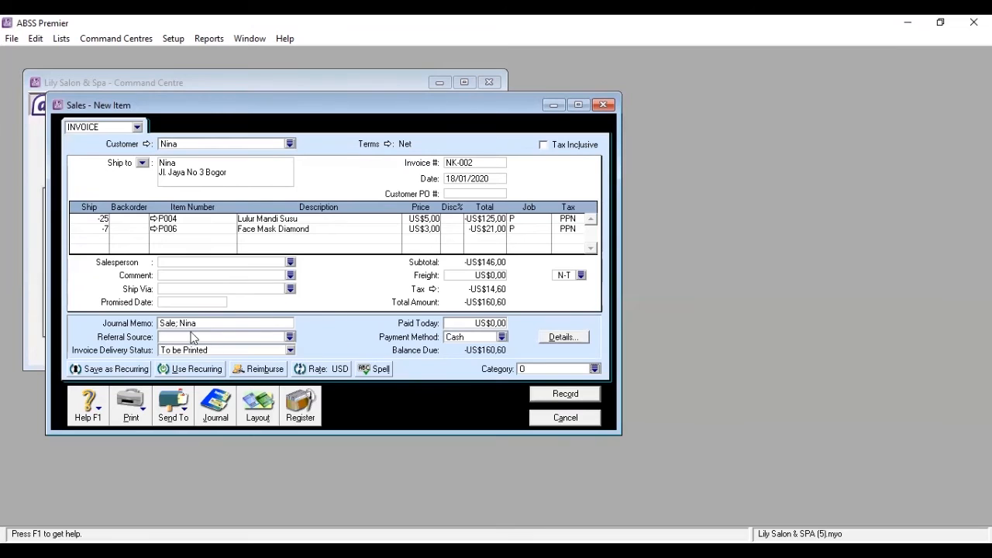
Change "Sale" to "Sales Retur" in the journal memo, record the return invoice and leave sales entry
{"action": "left_click", "coordinate": [177, 328]}
{"action": "left_click", "coordinate": [180, 326]}
{"action": "type", "text": "s Retur"}
{"action": "left_click", "coordinate": [577, 392]}
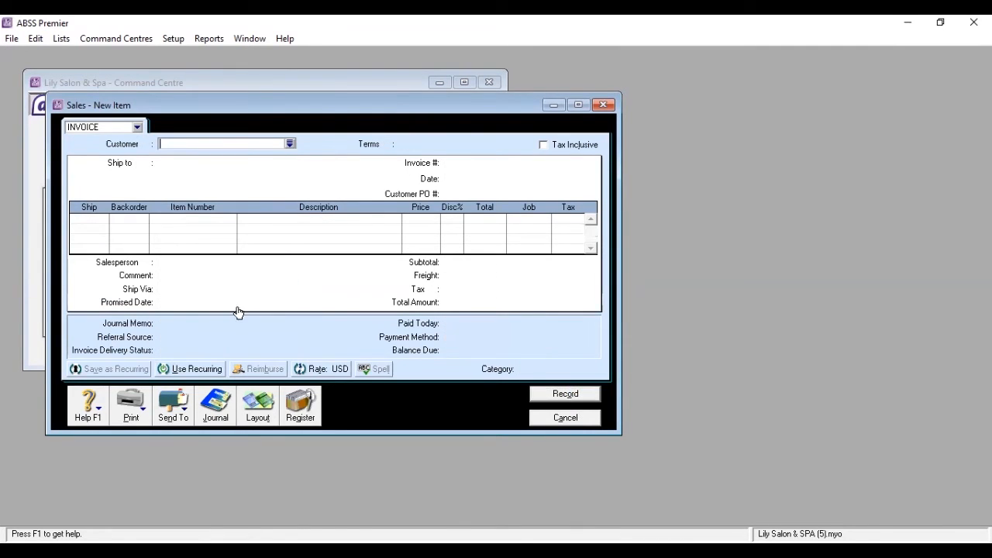
{"action": "key", "text": "Escape"}
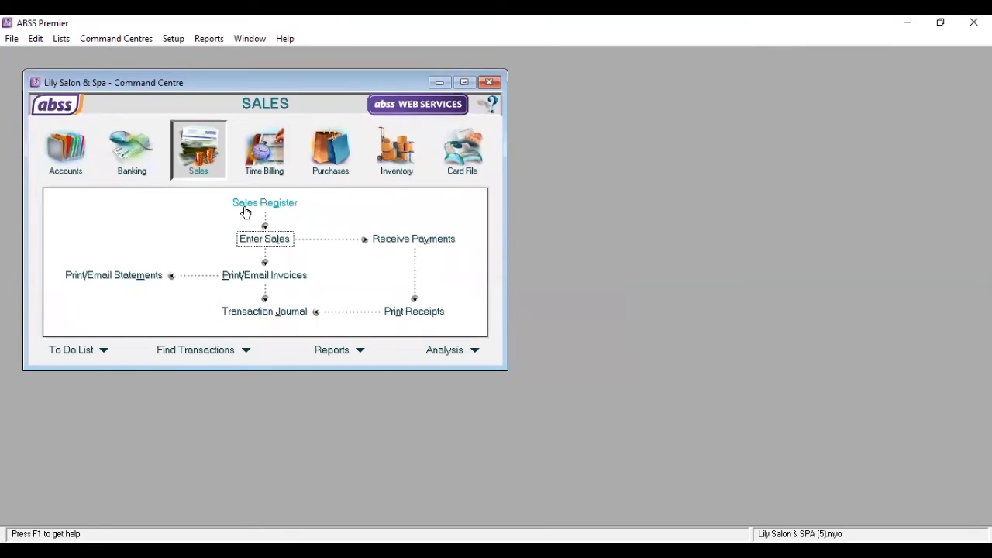
Apply the US$160,60 credit from return NK-002 to the customer's open 17/01/2020 sale
{"action": "left_click", "coordinate": [248, 212]}
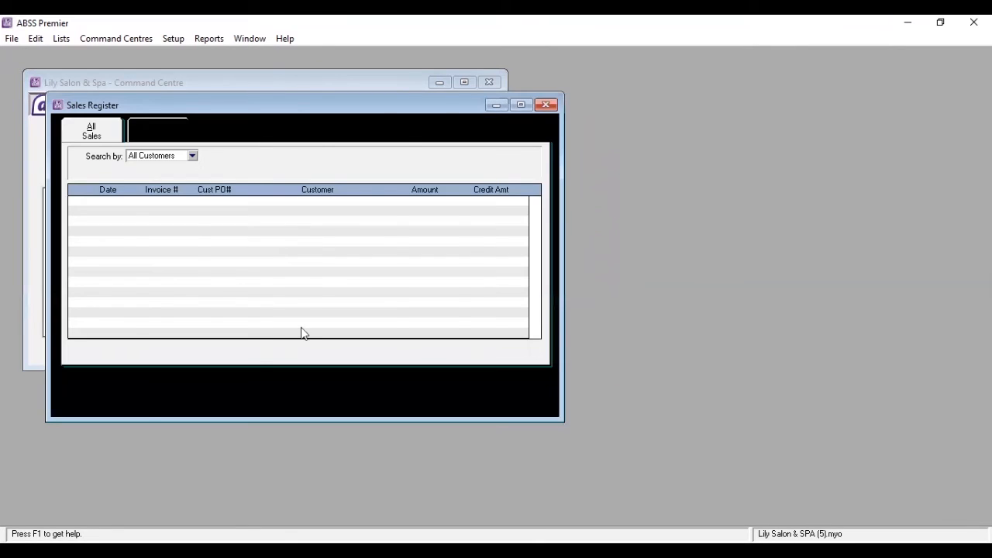
{"action": "left_click", "coordinate": [254, 358]}
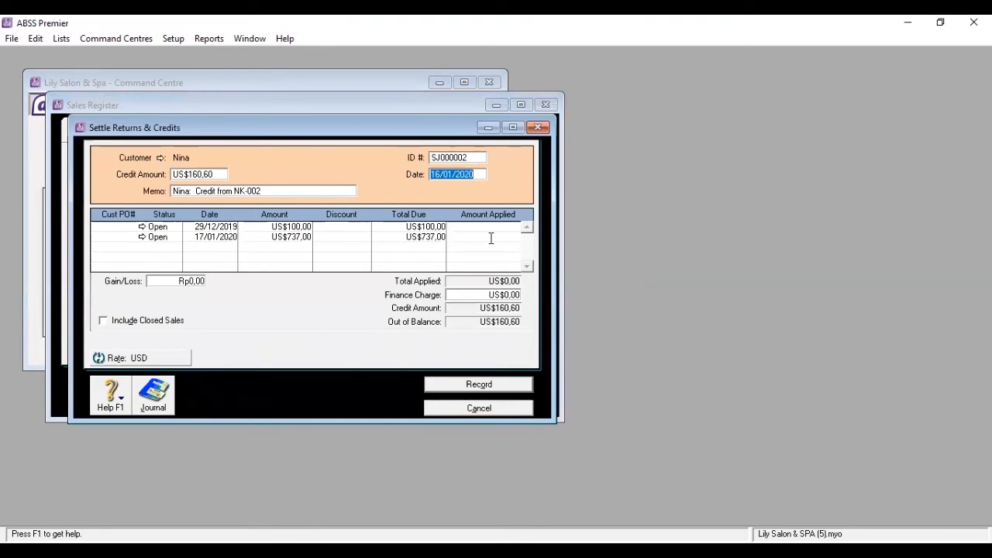
{"action": "left_click", "coordinate": [492, 237]}
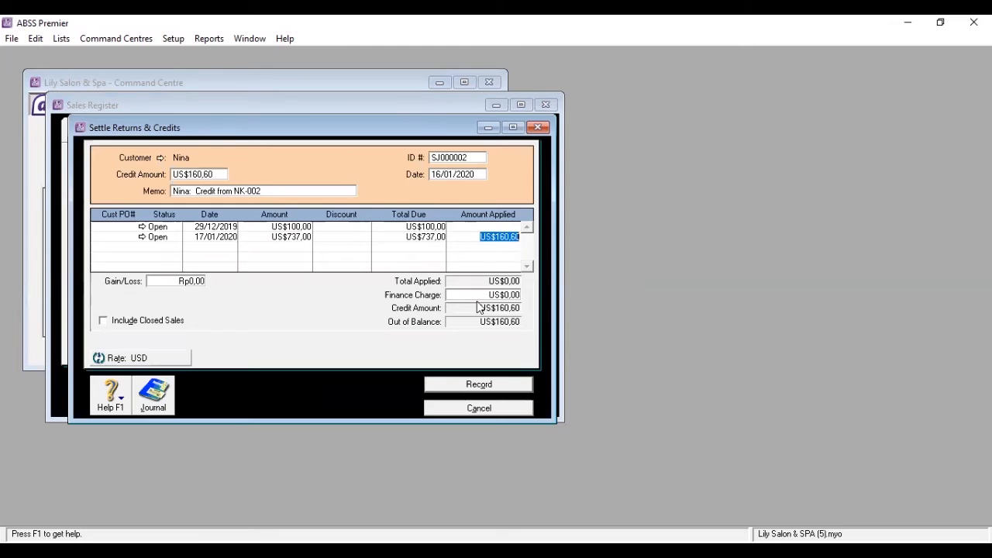
{"action": "key", "text": "Tab"}
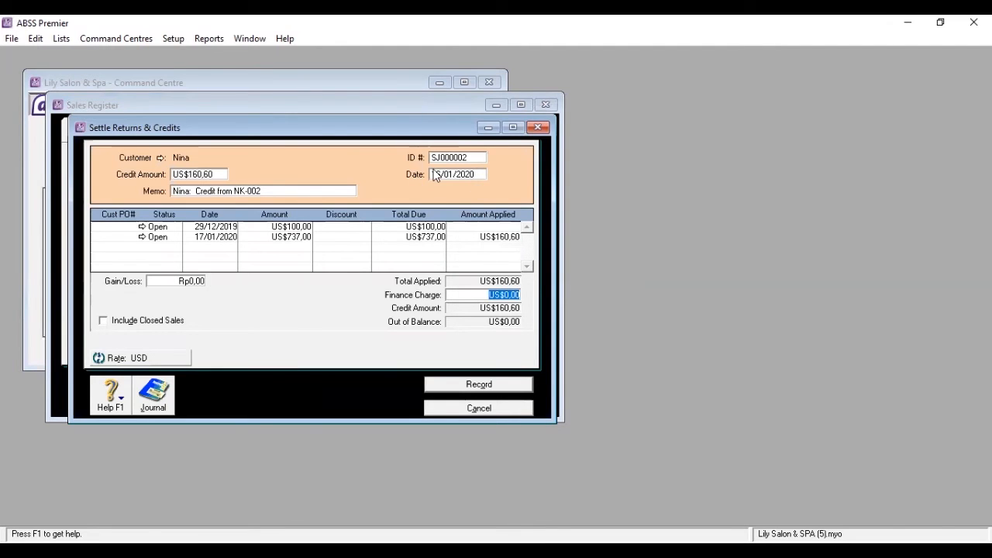
Date the credit settlement 18/01/2020, record it and leave the sales register
{"action": "left_click", "coordinate": [439, 174]}
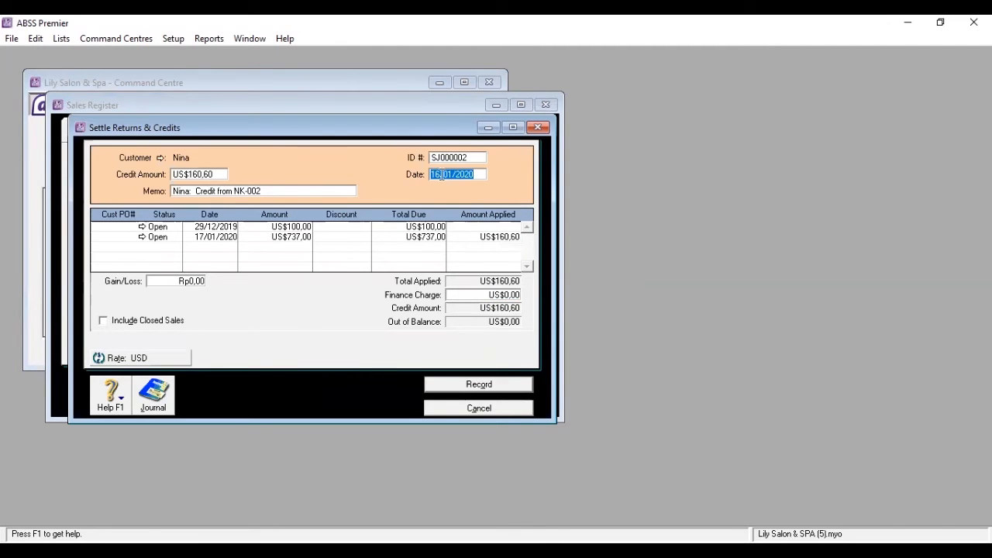
{"action": "left_click", "coordinate": [441, 175]}
{"action": "double_click", "coordinate": [441, 174]}
{"action": "type", "text": "18"}
{"action": "left_click", "coordinate": [507, 392]}
{"action": "left_click_drag", "start_coordinate": [477, 407], "coordinate": [269, 303]}
{"action": "key", "text": "Escape"}
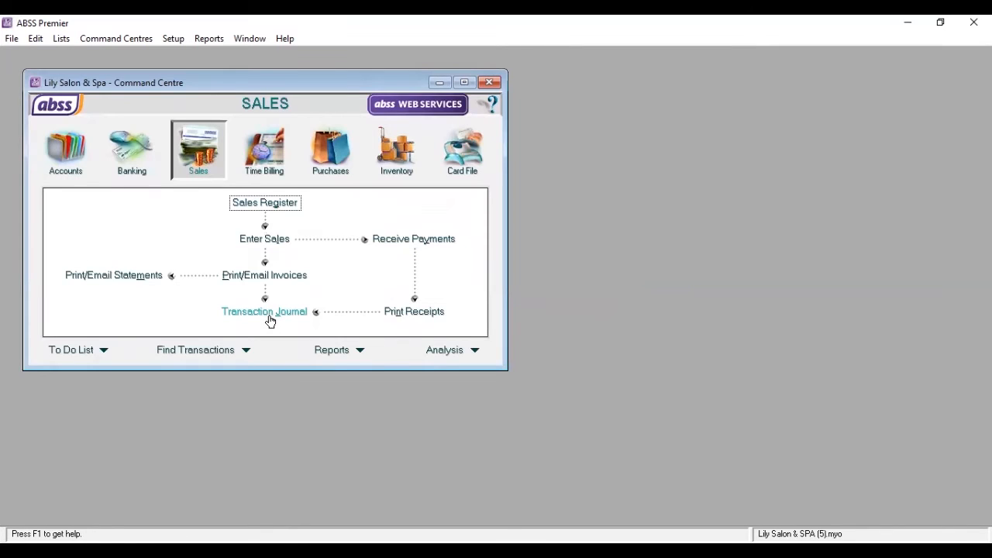
Examine the sales journal entries for FJ-004 and the surrounding sales and returns
{"action": "left_click", "coordinate": [270, 318]}
{"action": "scroll", "coordinate": [278, 267], "scroll_direction": "down", "scroll_amount": 5}
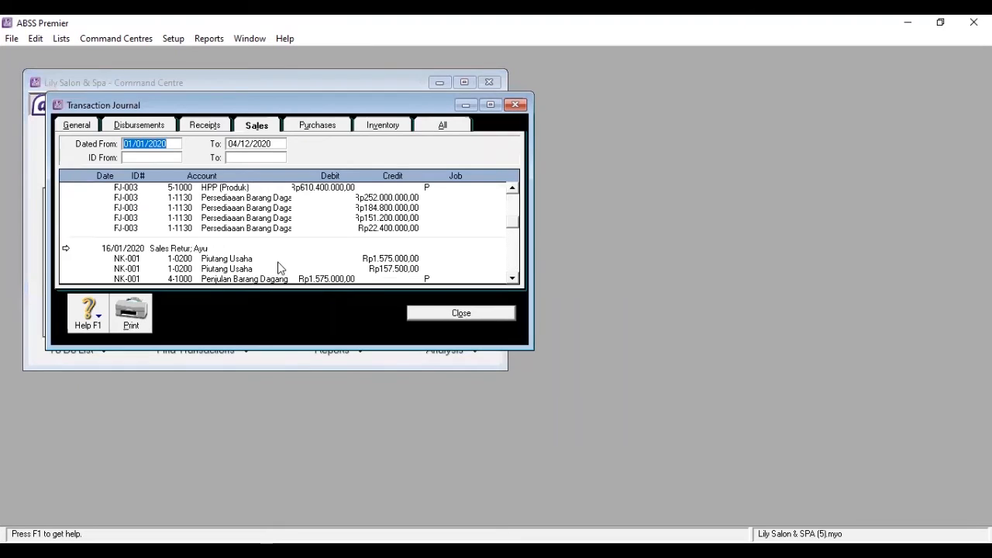
{"action": "scroll", "coordinate": [277, 267], "scroll_direction": "down", "scroll_amount": 2}
{"action": "scroll", "coordinate": [277, 262], "scroll_direction": "down", "scroll_amount": 3}
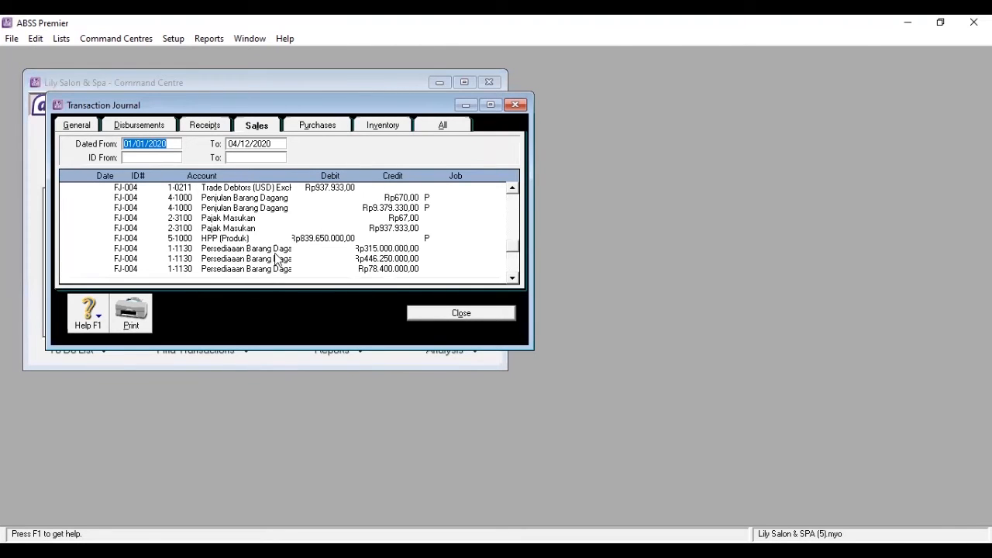
{"action": "scroll", "coordinate": [277, 259], "scroll_direction": "up", "scroll_amount": 3}
{"action": "scroll", "coordinate": [277, 260], "scroll_direction": "down", "scroll_amount": 2}
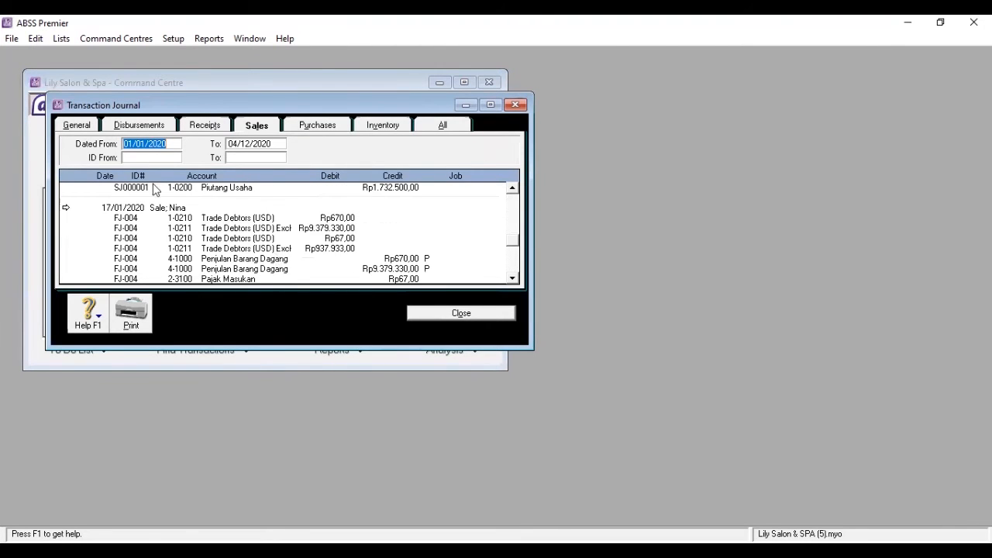
{"action": "scroll", "coordinate": [156, 191], "scroll_direction": "down", "scroll_amount": 1}
Compare the receipts, disbursements and general journals, examine the NK-002 return entries in the sales journal, and close the journal
{"action": "key", "text": "alt+r"}
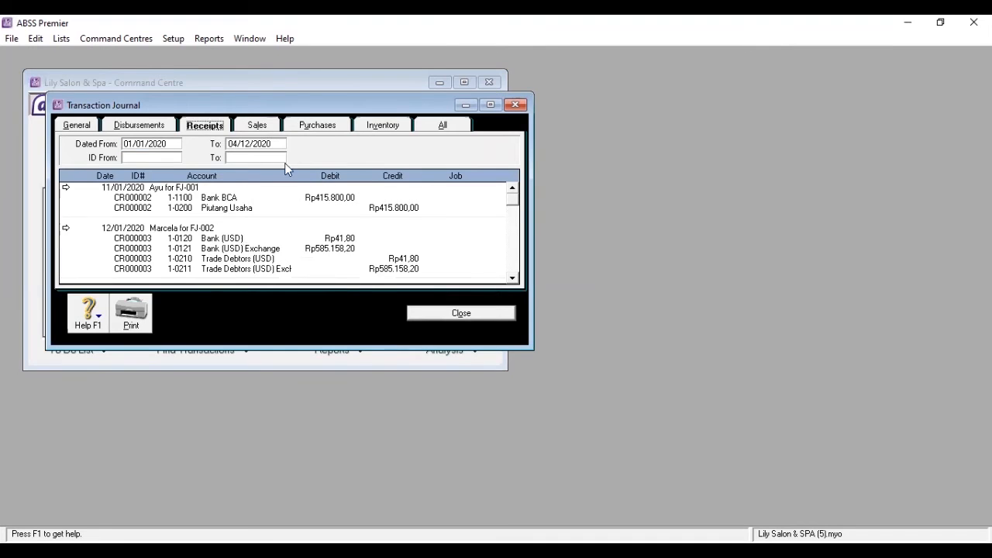
{"action": "key", "text": "alt+s"}
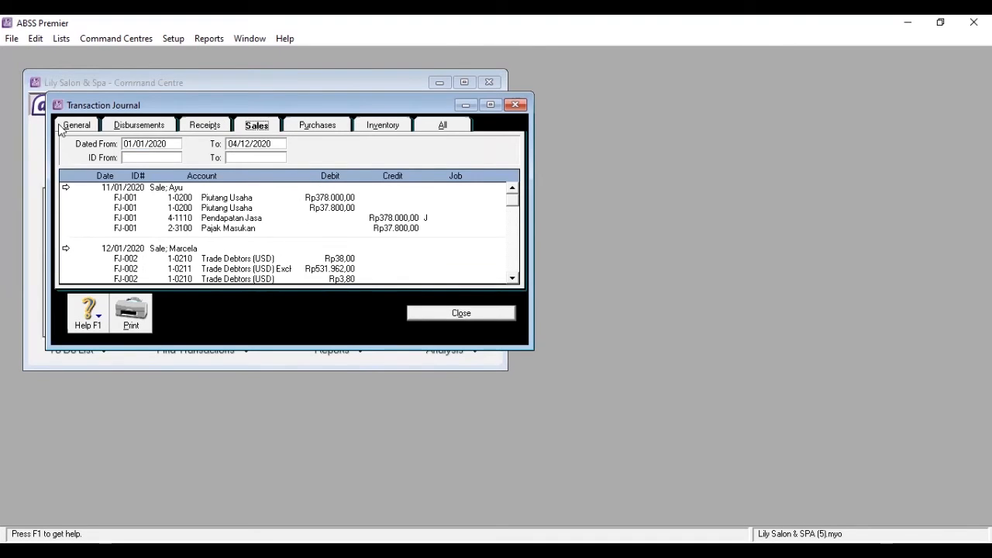
{"action": "key", "text": "alt+d"}
{"action": "key", "text": "alt+g"}
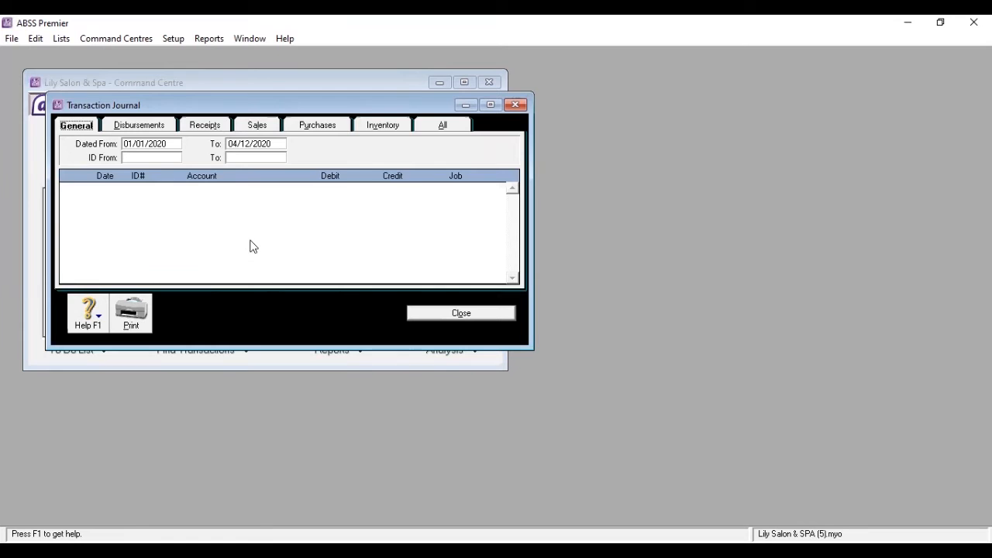
{"action": "key", "text": "alt+r"}
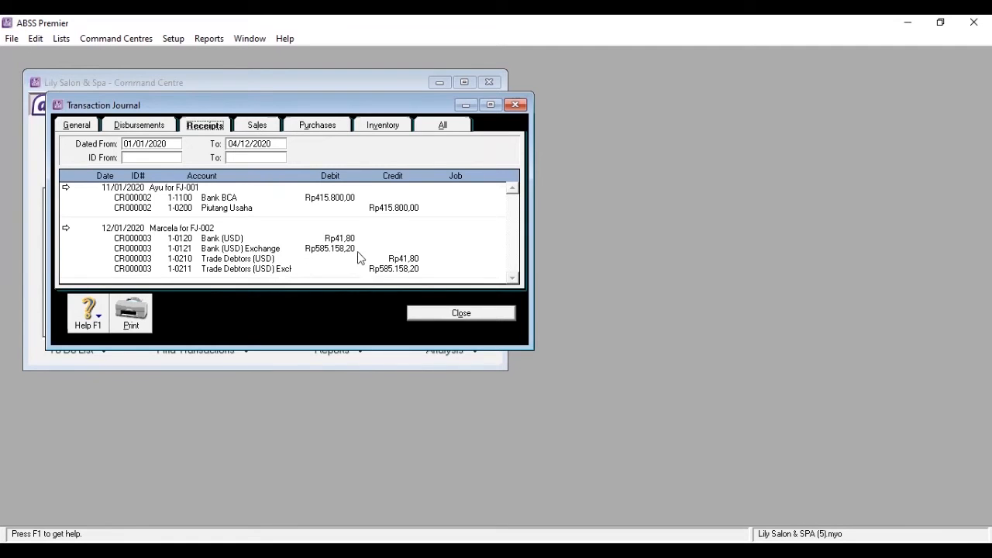
{"action": "key", "text": "alt+s"}
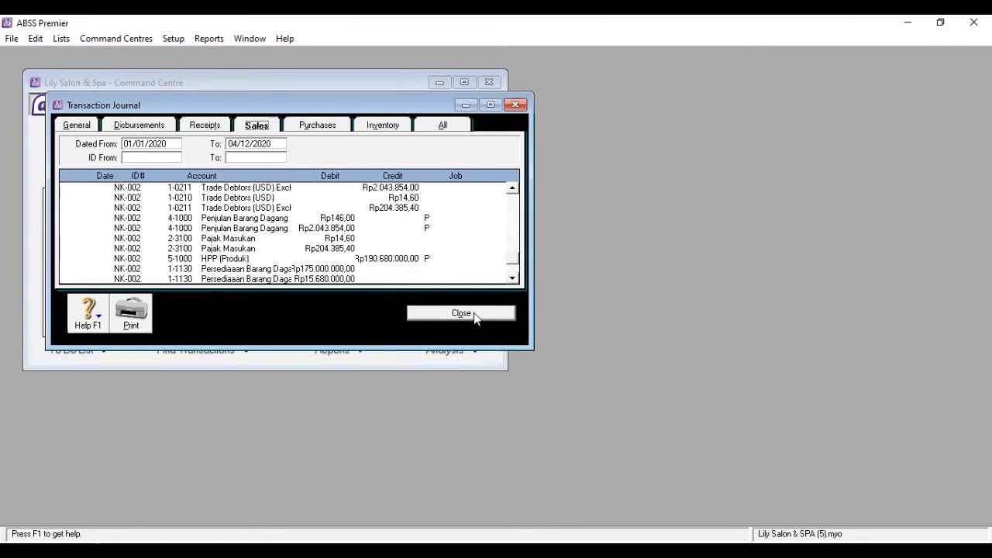
{"action": "key", "text": "Escape"}
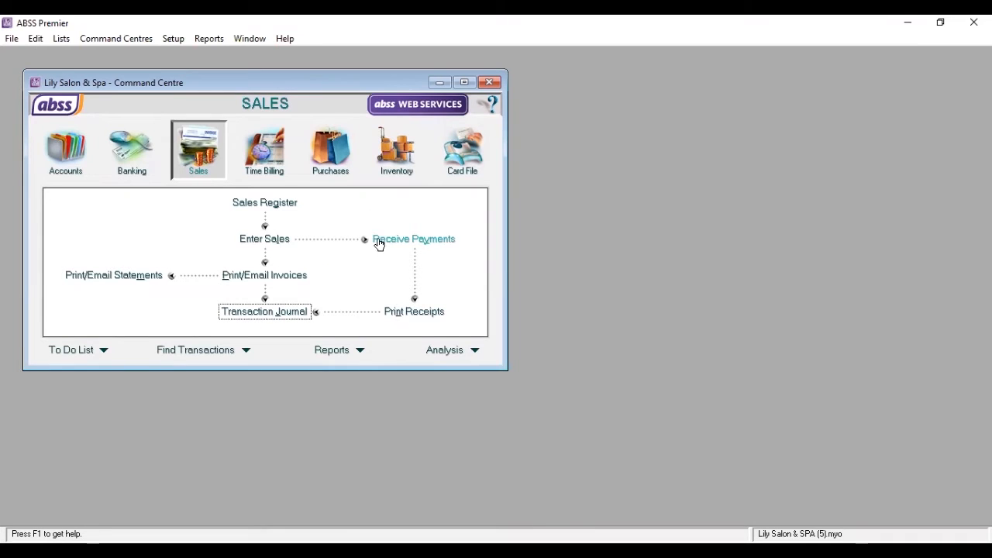
Start a received payment for the first listed customer, deposited to account 1-1120 Kas (IDR)
{"action": "left_click", "coordinate": [412, 247]}
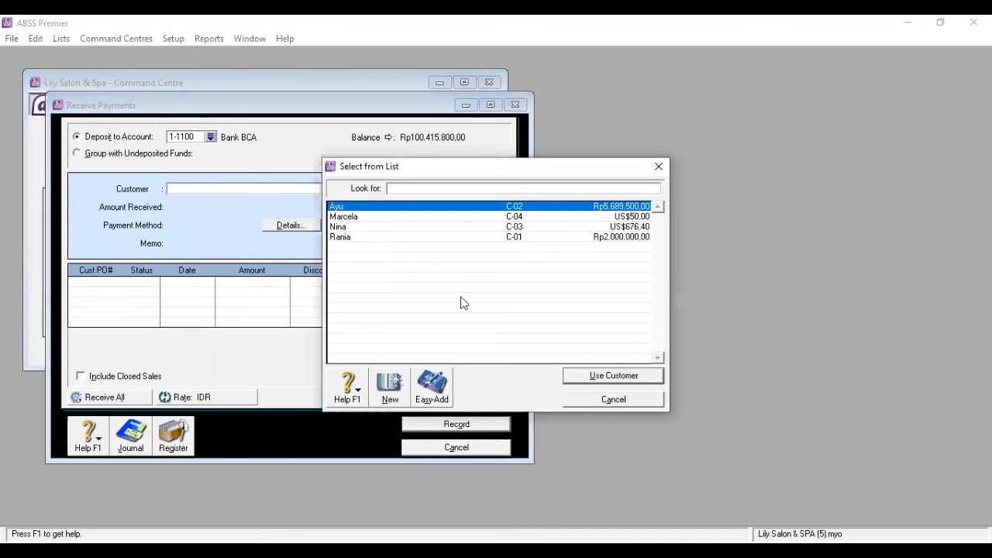
{"action": "left_click", "coordinate": [596, 377]}
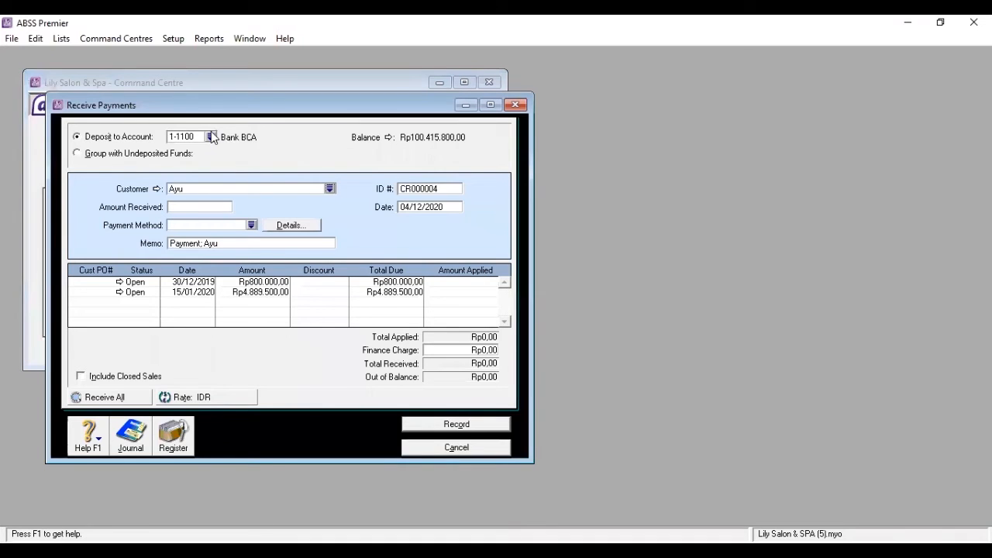
{"action": "left_click", "coordinate": [211, 137]}
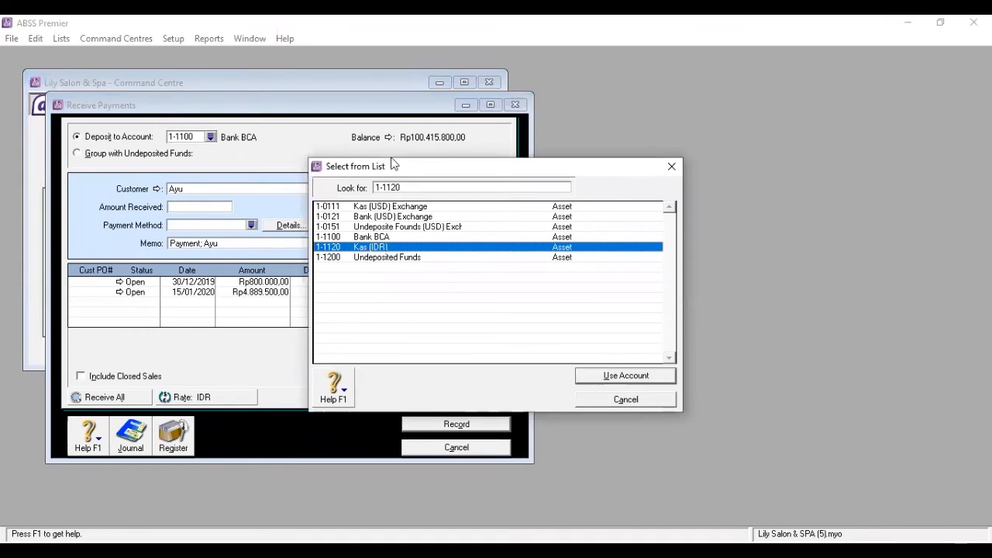
{"action": "key", "text": "Return"}
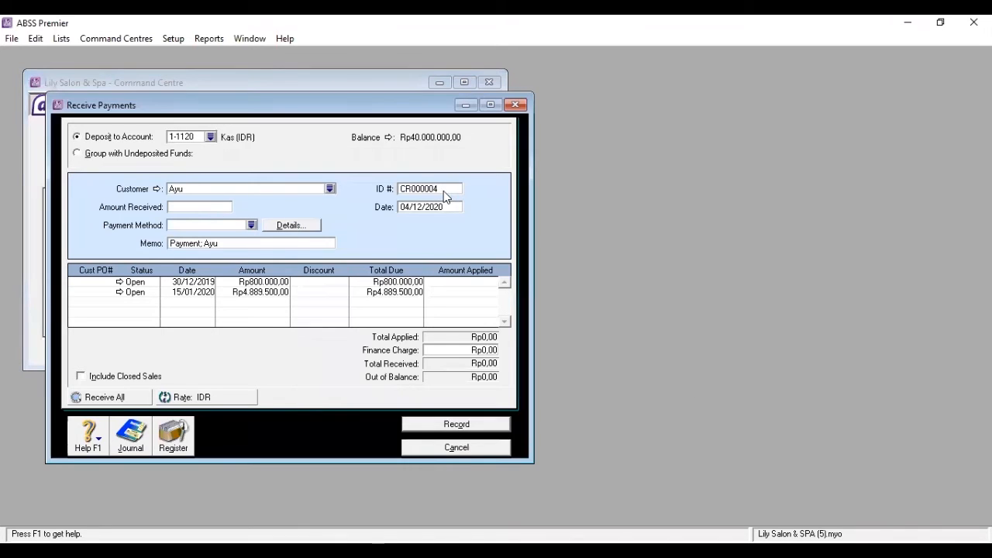
Apply Rp4.889.500 to the customer's 15/01/2020 sale and enter the same amount as received
{"action": "left_click", "coordinate": [206, 208]}
{"action": "left_click", "coordinate": [471, 292]}
{"action": "type", "text": "4.889.500"}
{"action": "key", "text": "Tab"}
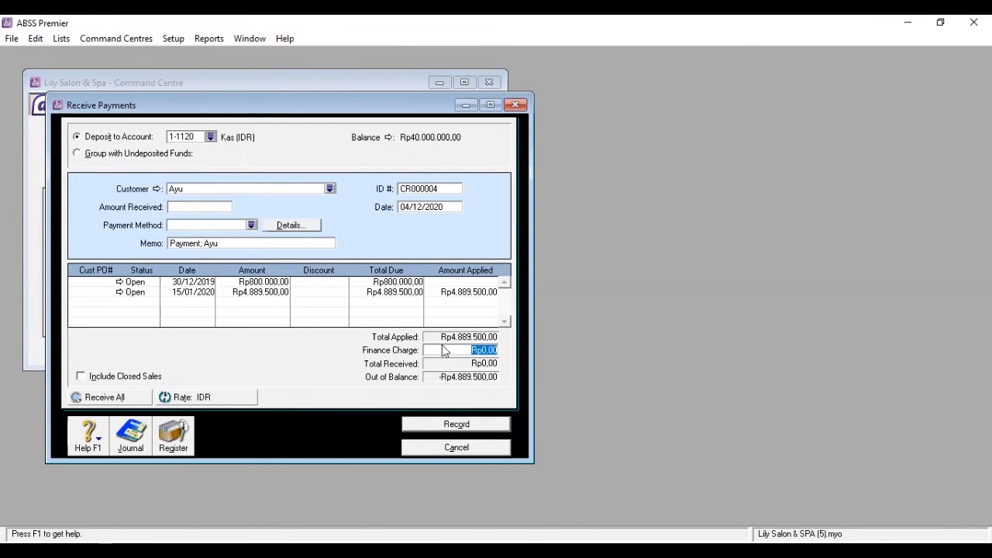
{"action": "left_click", "coordinate": [191, 205]}
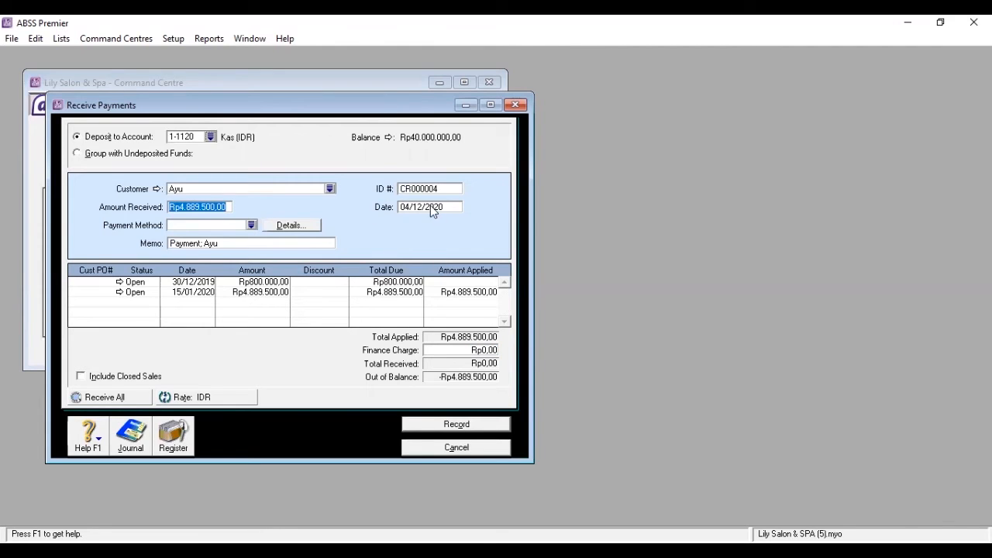
Date the payment 26/12/2020, record it and leave payment entry
{"action": "left_click", "coordinate": [406, 207]}
{"action": "key", "text": "BackSpace"}
{"action": "key", "text": "BackSpace"}
{"action": "type", "text": "26"}
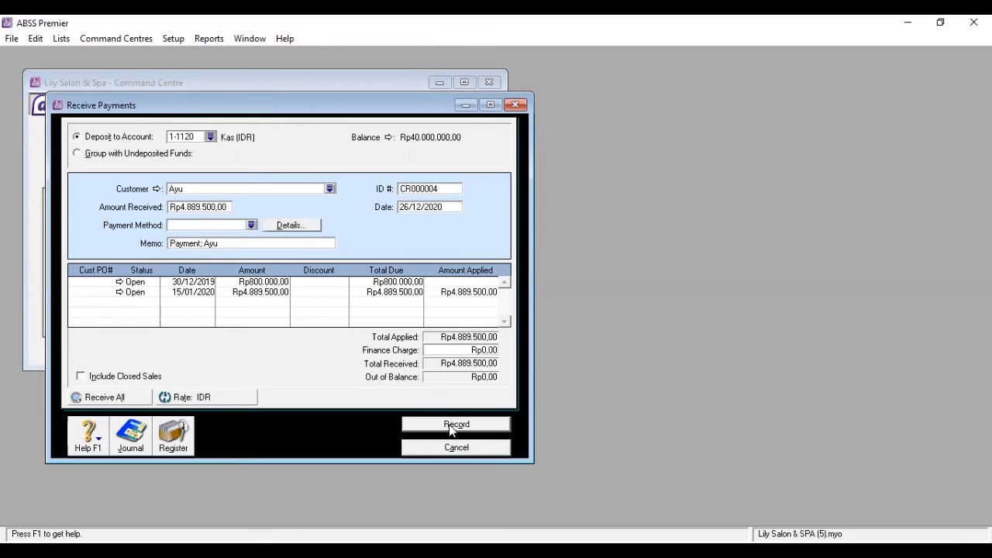
{"action": "left_click", "coordinate": [448, 424]}
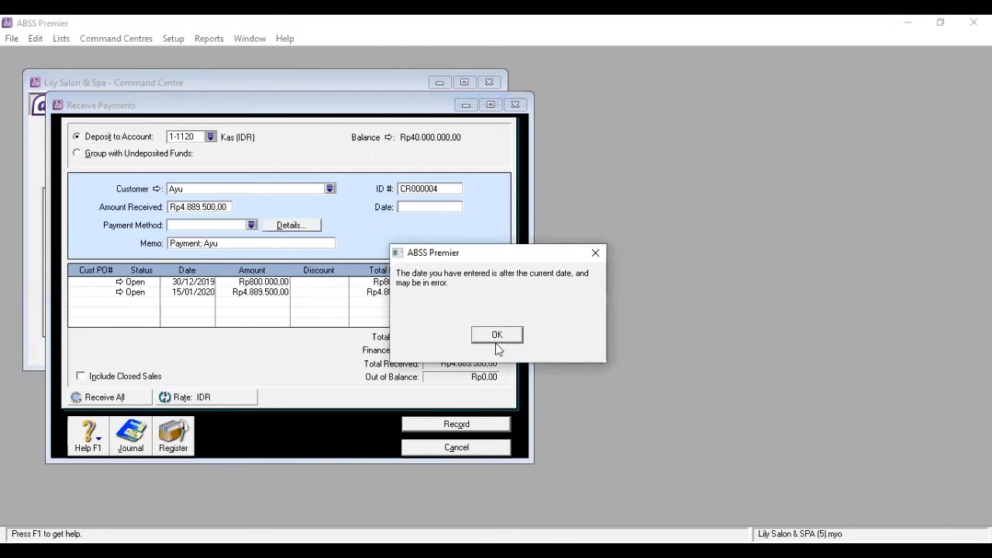
{"action": "left_click", "coordinate": [497, 335]}
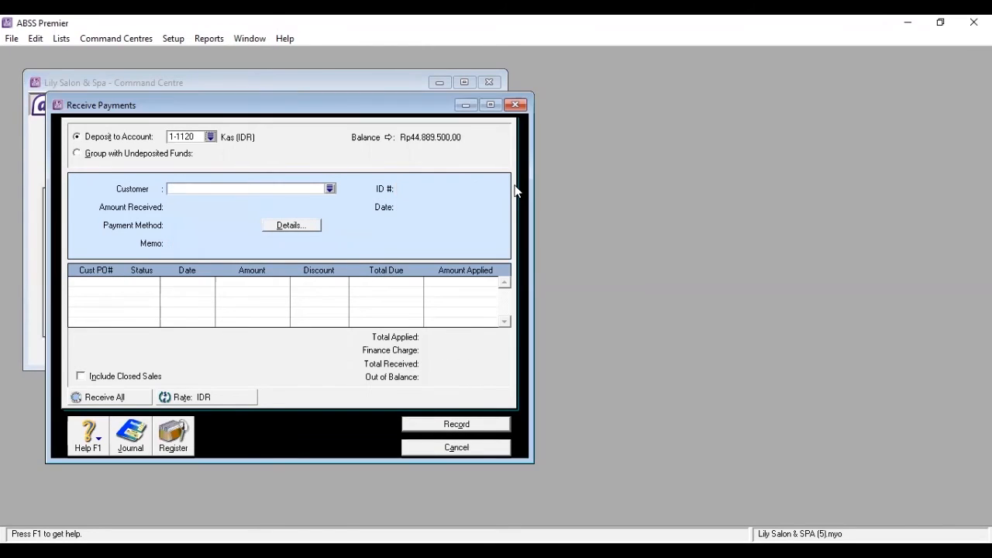
{"action": "left_click", "coordinate": [458, 448]}
Look for the recorded customer payment in the receipts and sales journals, then close the transaction journal
{"action": "left_click", "coordinate": [274, 319]}
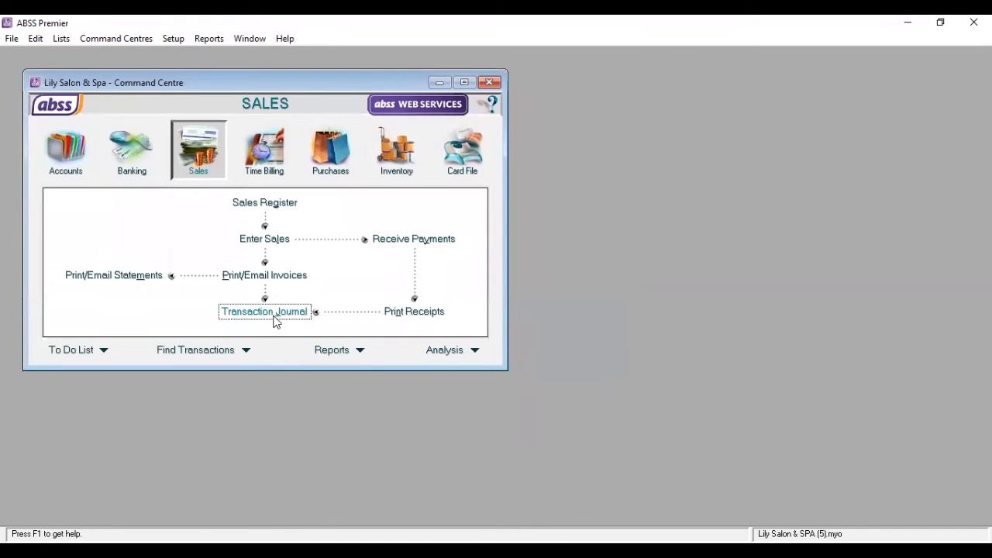
{"action": "scroll", "coordinate": [302, 245], "scroll_direction": "down", "scroll_amount": 3}
{"action": "scroll", "coordinate": [295, 253], "scroll_direction": "down", "scroll_amount": 15}
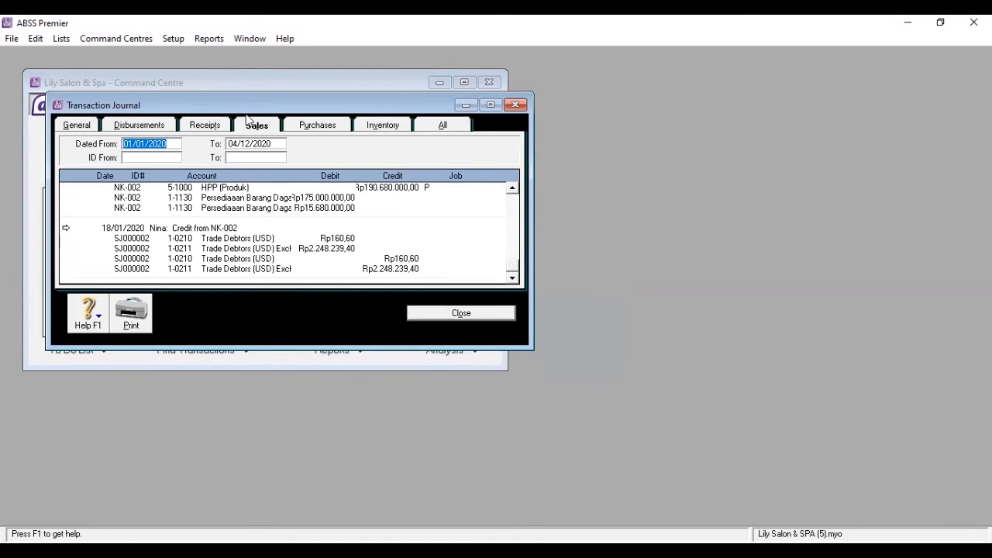
{"action": "left_click", "coordinate": [205, 126]}
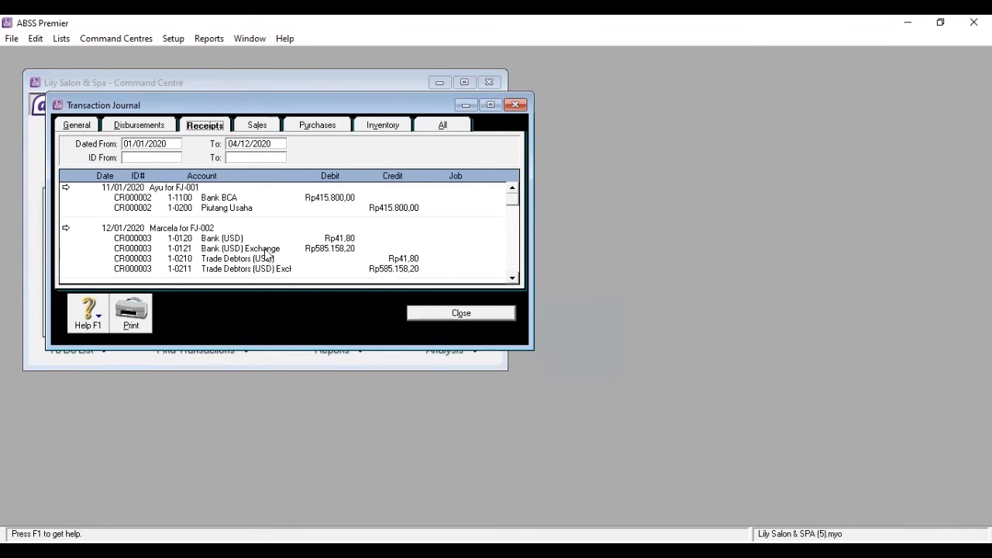
{"action": "left_click", "coordinate": [318, 127]}
{"action": "left_click", "coordinate": [260, 130]}
{"action": "scroll", "coordinate": [261, 238], "scroll_direction": "down", "scroll_amount": 8}
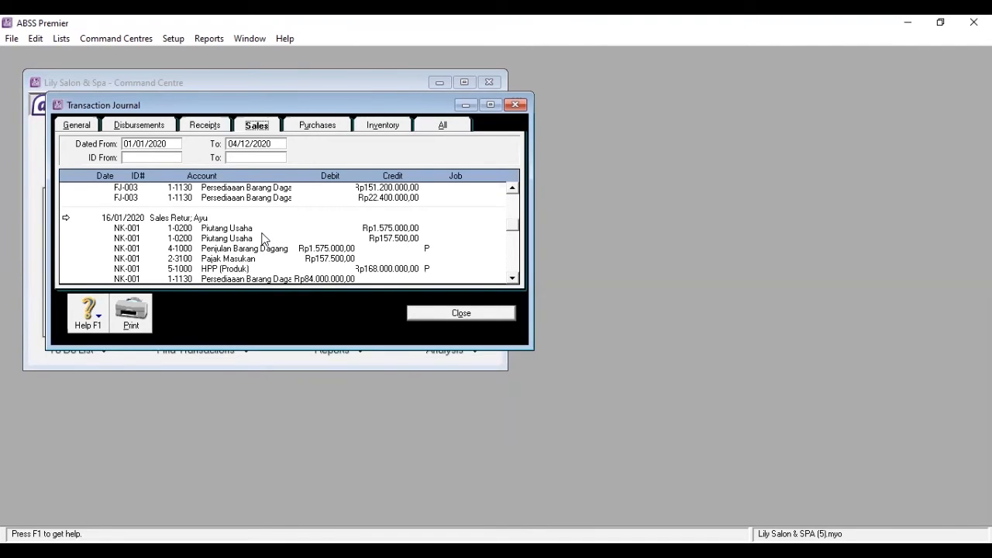
{"action": "scroll", "coordinate": [261, 236], "scroll_direction": "down", "scroll_amount": 2}
{"action": "left_click", "coordinate": [432, 312]}
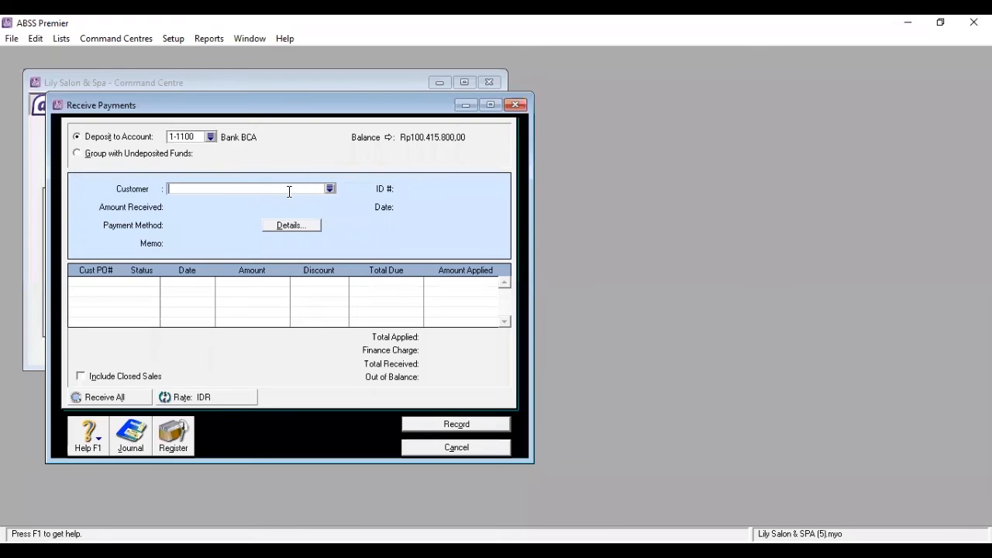
Select the first listed customer for a new received payment and set its ID to FPJ-001
{"action": "left_click", "coordinate": [329, 190]}
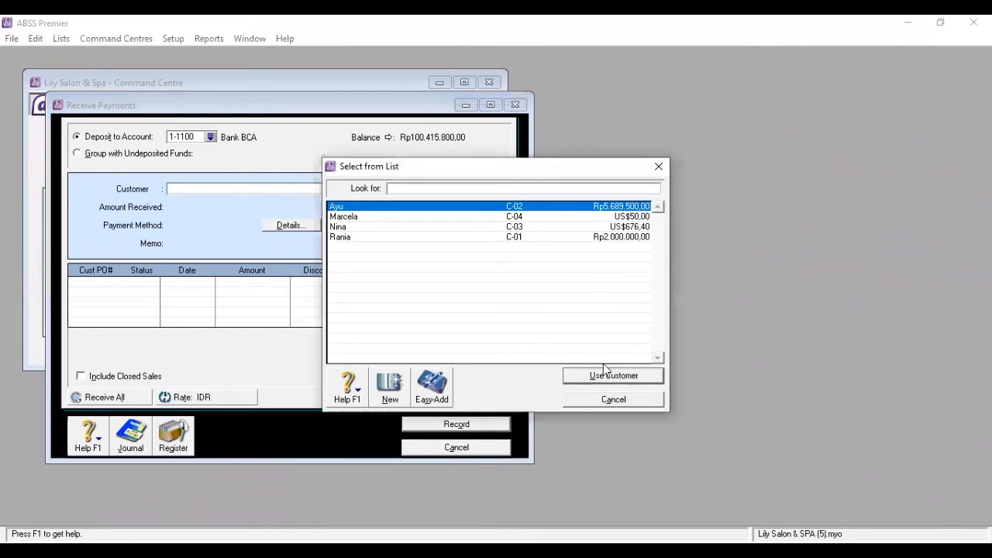
{"action": "left_click", "coordinate": [605, 373]}
{"action": "double_click", "coordinate": [449, 188]}
{"action": "key", "text": "BackSpace"}
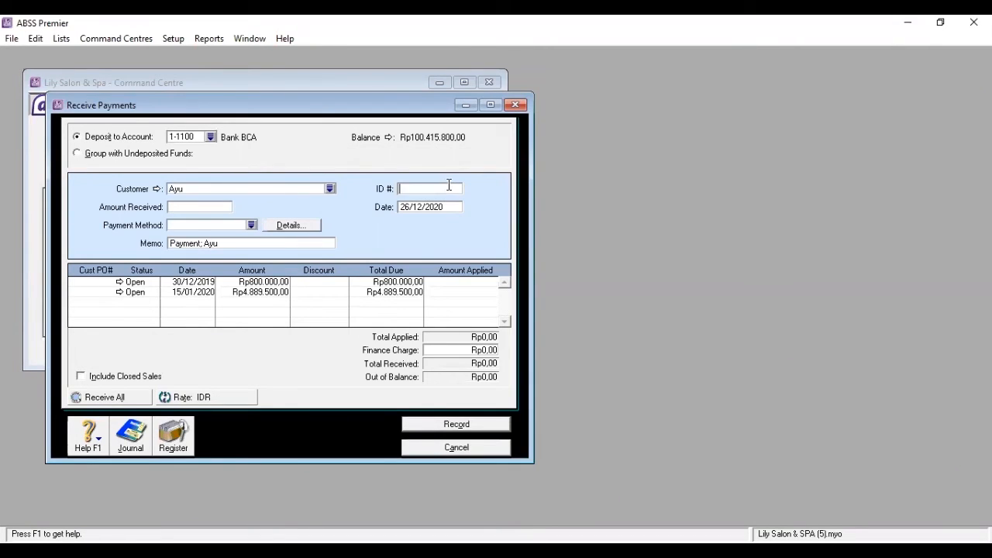
{"action": "key", "text": "BackSpace"}
{"action": "type", "text": "FPJ-001"}
Set the date of payment FPJ-001 to 26/01/2020
{"action": "left_click", "coordinate": [423, 205]}
{"action": "left_click", "coordinate": [423, 205]}
{"action": "key", "text": "BackSpace"}
{"action": "key", "text": "BackSpace"}
{"action": "type", "text": "01"}
Apply Rp4.889.500 to the 15/01/2020 sale and fill in the matching amount received for FPJ-001
{"action": "left_click", "coordinate": [465, 293]}
{"action": "type", "text": "4.889.500"}
{"action": "key", "text": "Tab"}
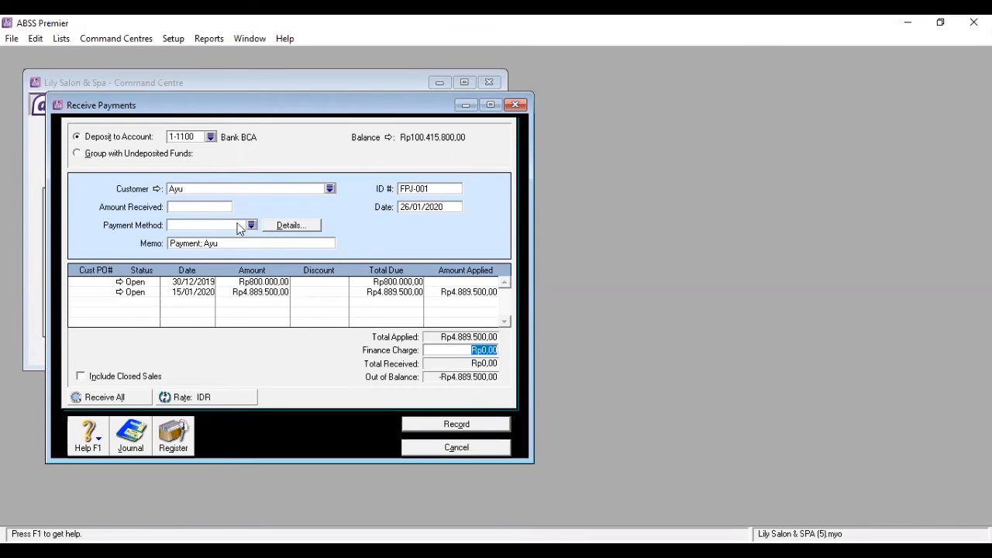
{"action": "left_click", "coordinate": [197, 210]}
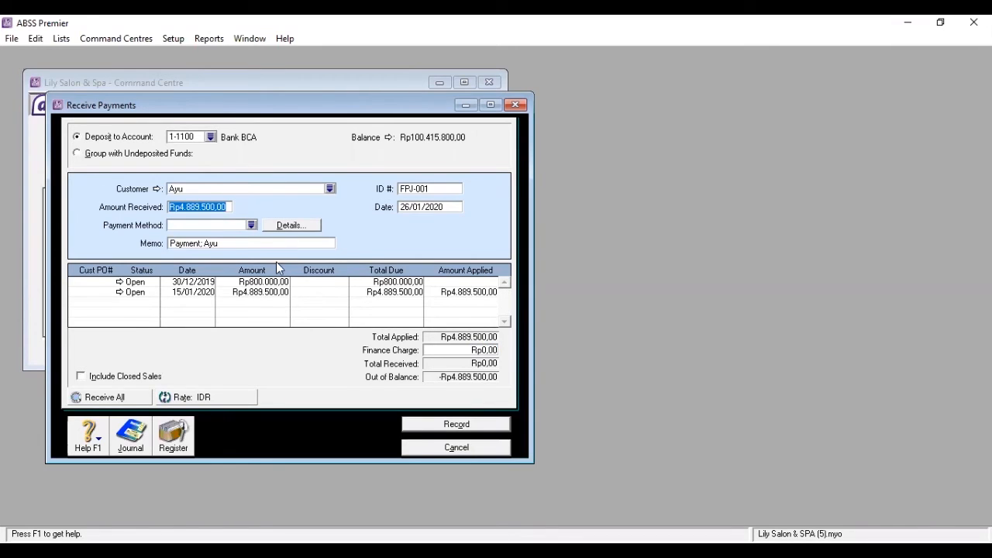
{"action": "left_click", "coordinate": [465, 350]}
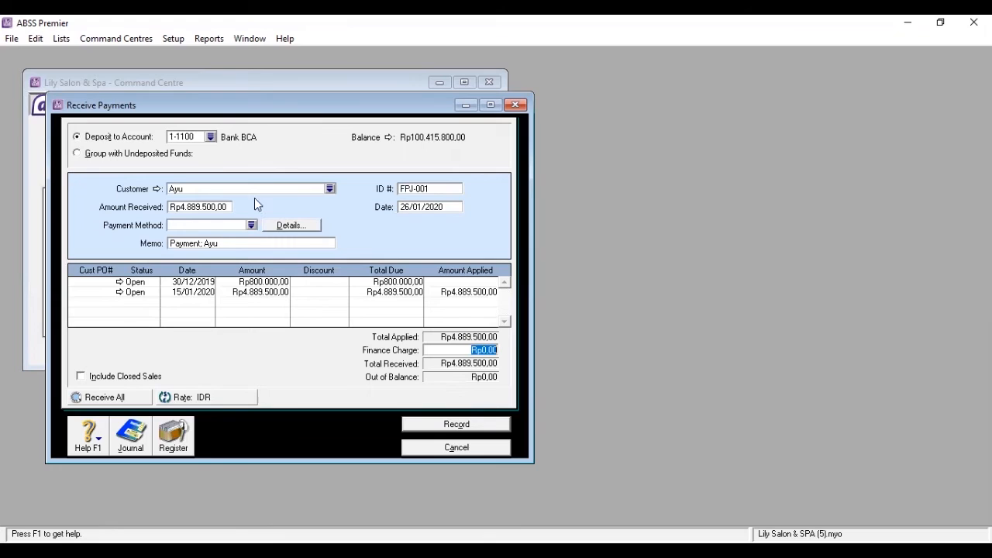
Deposit payment FPJ-001 to account 1-1120 Kas (IDR), record it and close the payment entry
{"action": "left_click", "coordinate": [210, 136]}
{"action": "key", "text": "Down"}
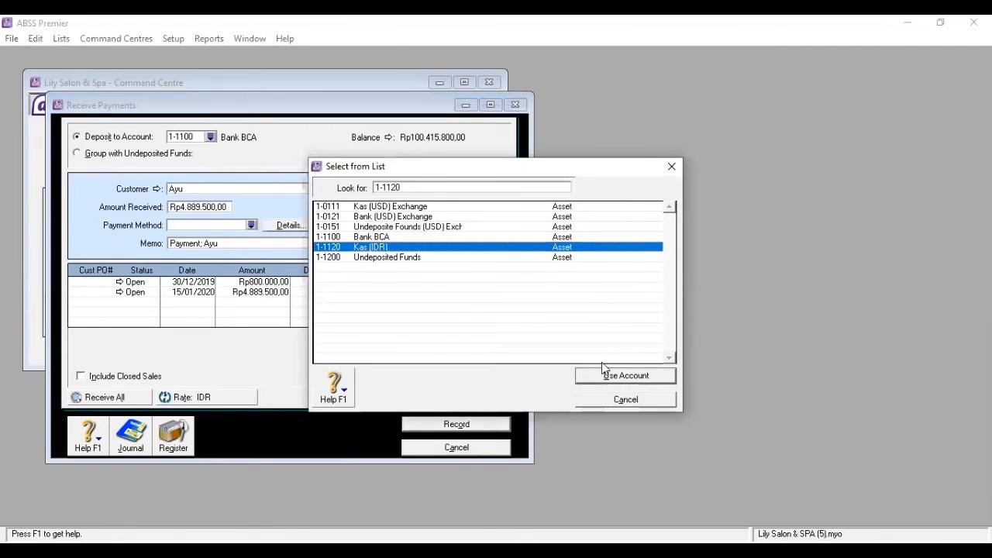
{"action": "left_click", "coordinate": [610, 377]}
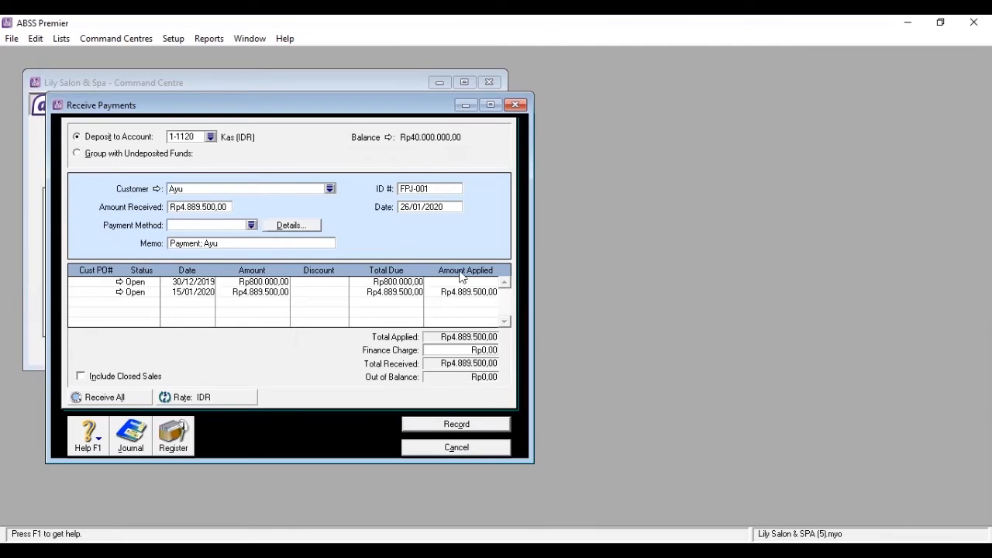
{"action": "left_click", "coordinate": [475, 427]}
{"action": "left_click", "coordinate": [474, 450]}
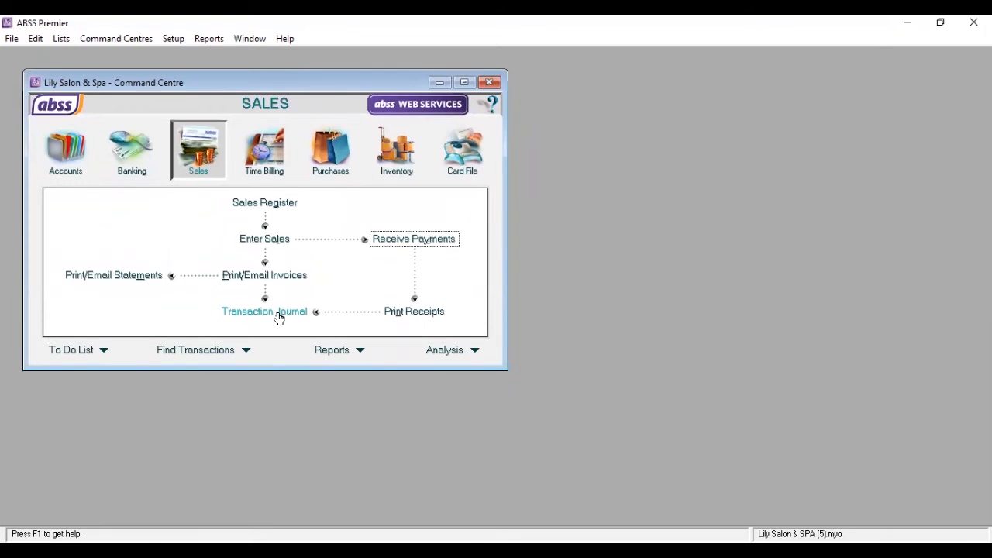
Look through the sales journal and the journal of all transactions for payment FPJ-001, then close the transaction journal
{"action": "left_click", "coordinate": [279, 318]}
{"action": "scroll", "coordinate": [276, 233], "scroll_direction": "down", "scroll_amount": 6}
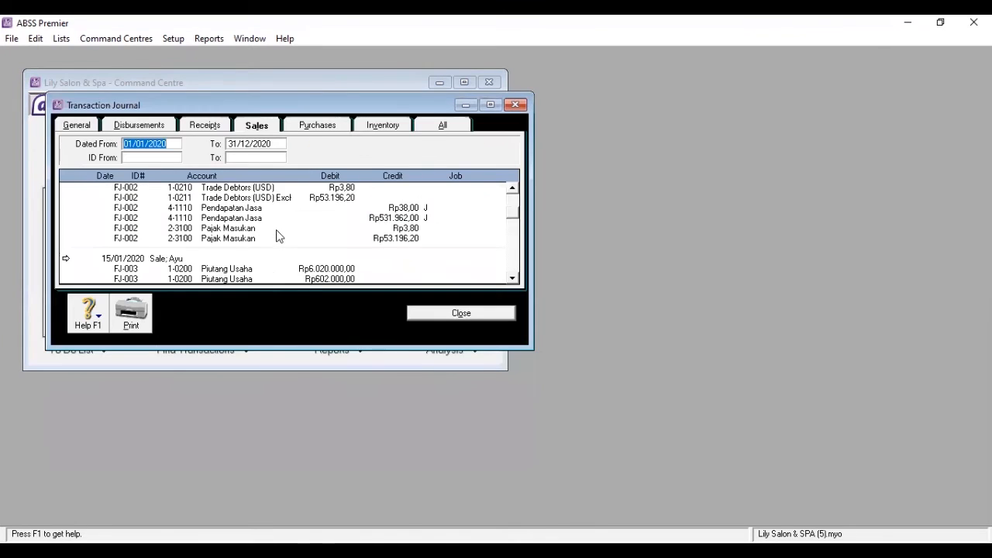
{"action": "scroll", "coordinate": [281, 242], "scroll_direction": "down", "scroll_amount": 5}
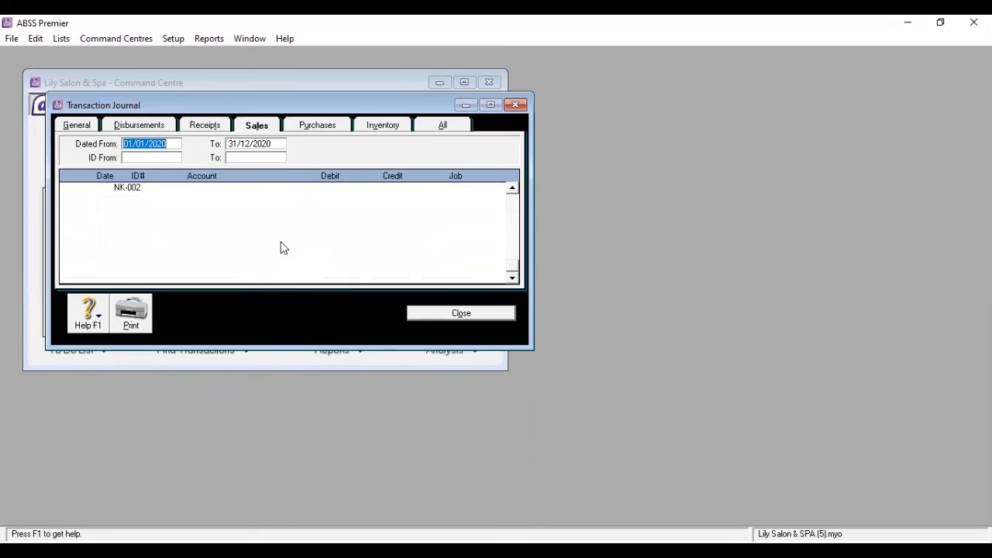
{"action": "left_click", "coordinate": [442, 124]}
{"action": "scroll", "coordinate": [328, 247], "scroll_direction": "down", "scroll_amount": 6}
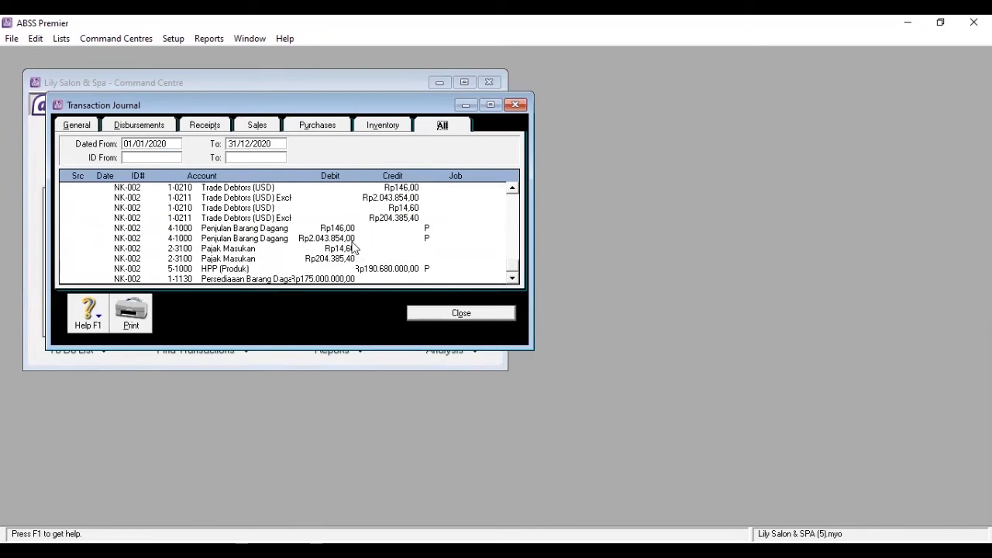
{"action": "left_click", "coordinate": [461, 313]}
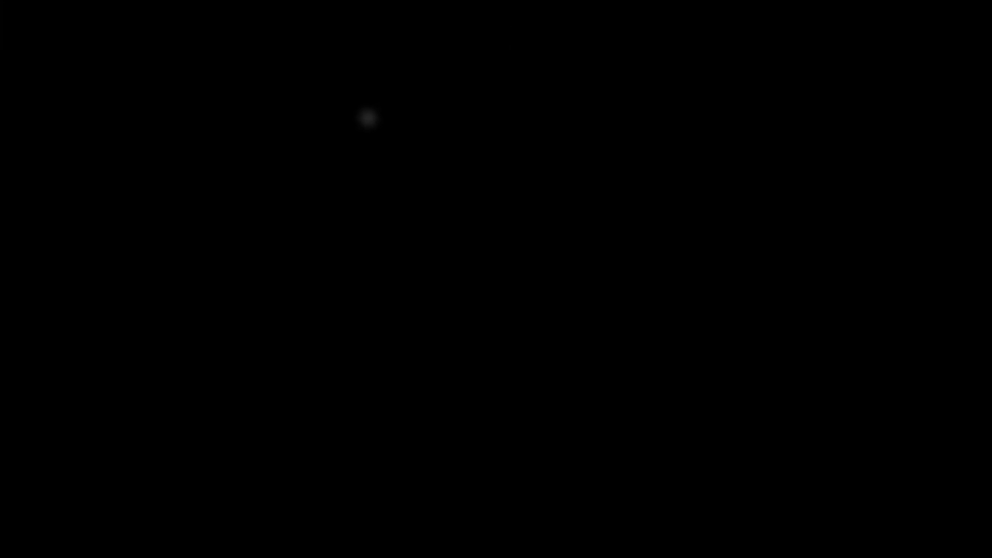
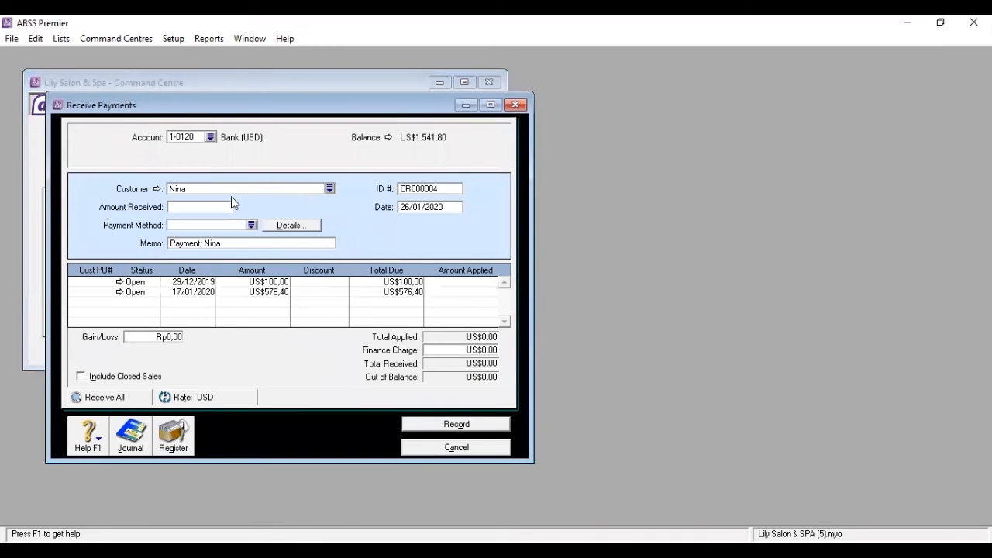
Set the USD customer payment's account to 1-0110 Kas (USD), its ID to FPJ-002 and its date to 28/01/2020
{"action": "left_click", "coordinate": [210, 137]}
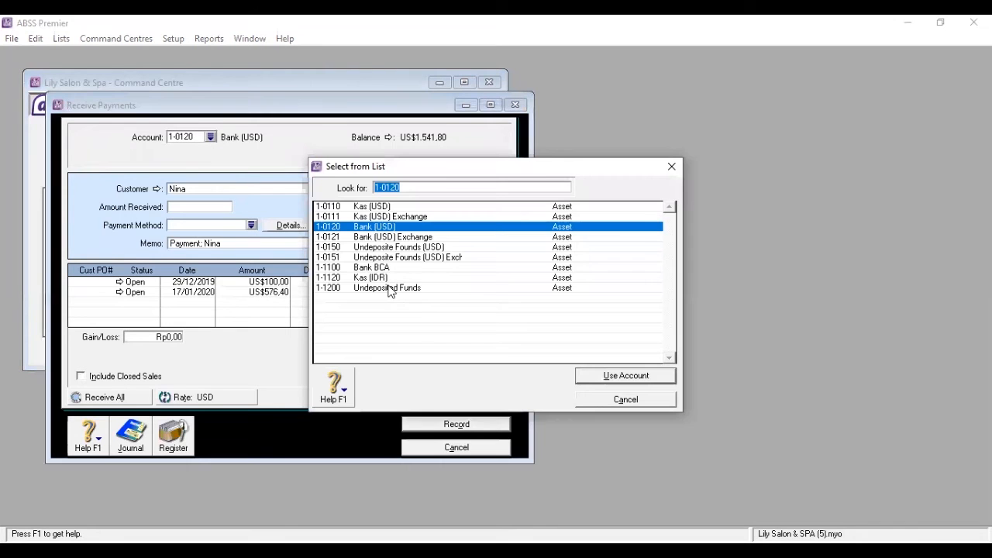
{"action": "left_click", "coordinate": [377, 206]}
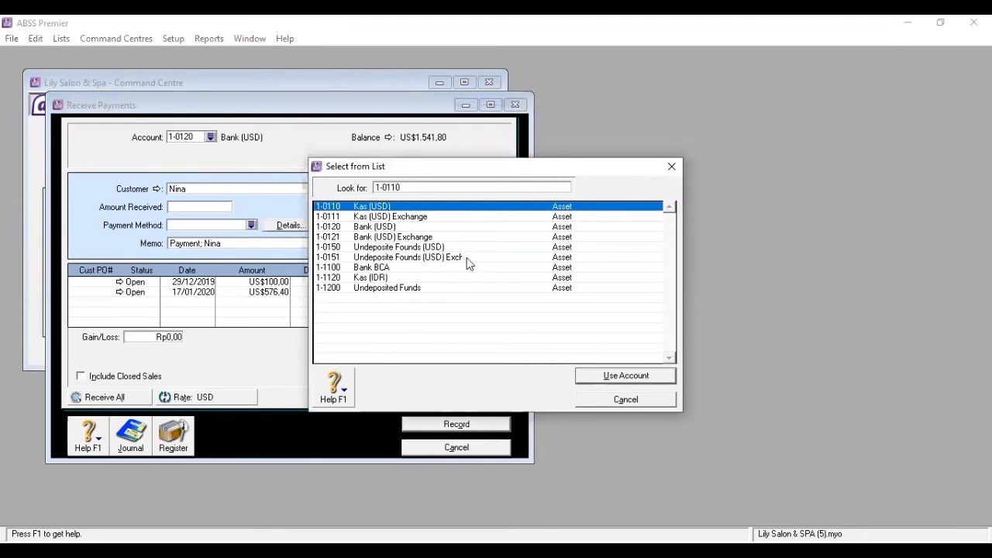
{"action": "left_click", "coordinate": [610, 377]}
{"action": "left_click", "coordinate": [436, 189]}
{"action": "type", "text": "FPJ"}
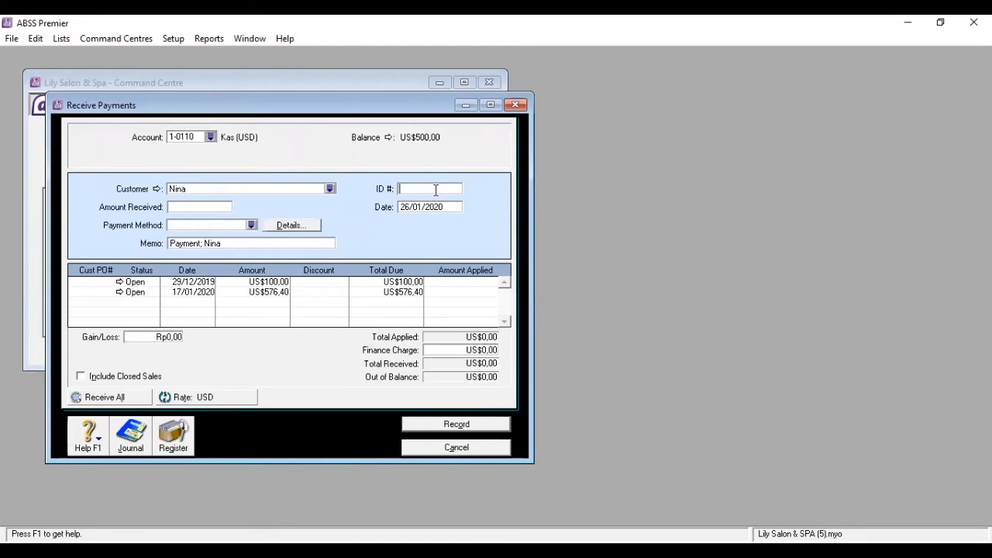
{"action": "type", "text": "-002"}
{"action": "left_click", "coordinate": [407, 206]}
Apply US$576,40 of payment FPJ-002 to the 17/01/2020 sale
{"action": "left_click", "coordinate": [478, 292]}
{"action": "type", "text": "576,40"}
{"action": "key", "text": "Tab"}
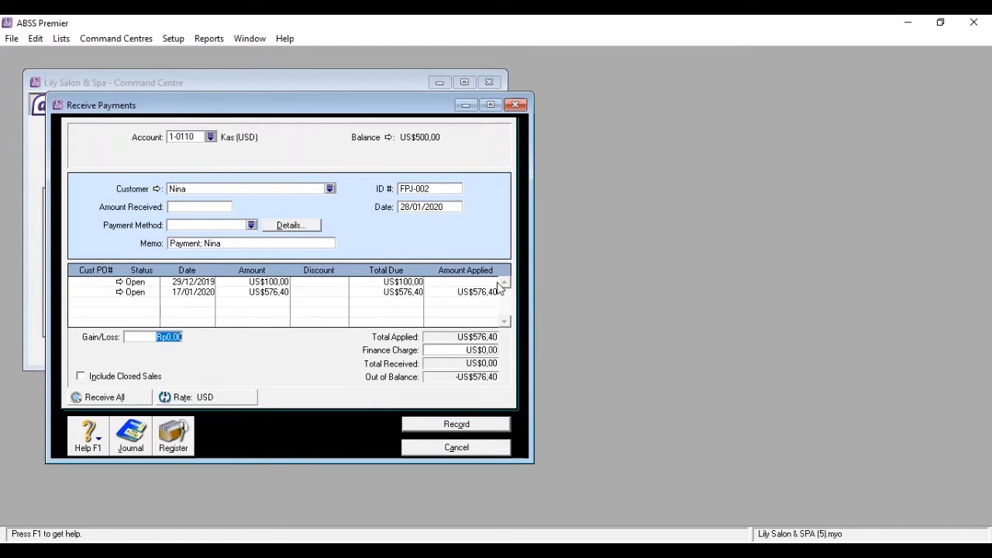
Fill in US$576,40 as the amount received for FPJ-002, then record the payment and close the payment entry
{"action": "left_click", "coordinate": [198, 208]}
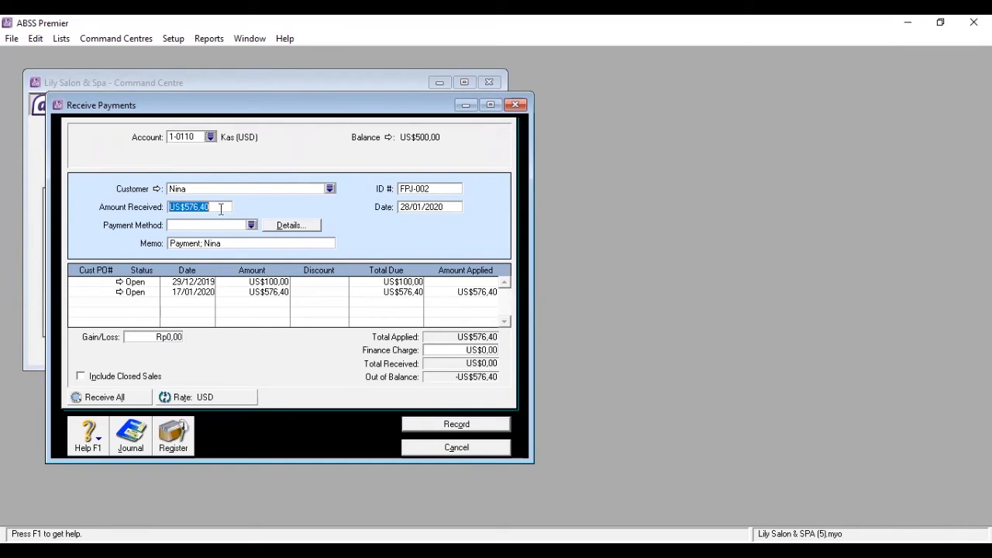
{"action": "left_click", "coordinate": [470, 351]}
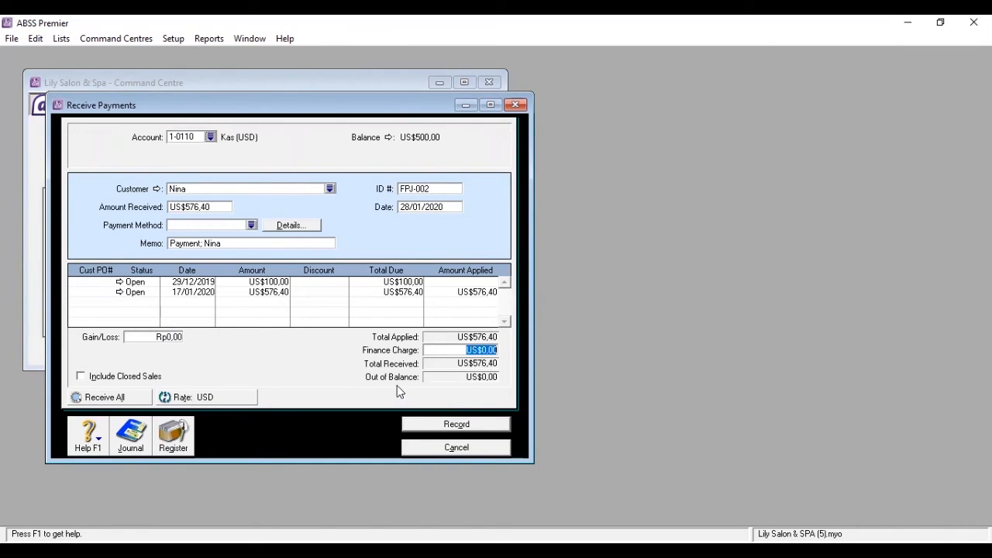
{"action": "left_click", "coordinate": [424, 428]}
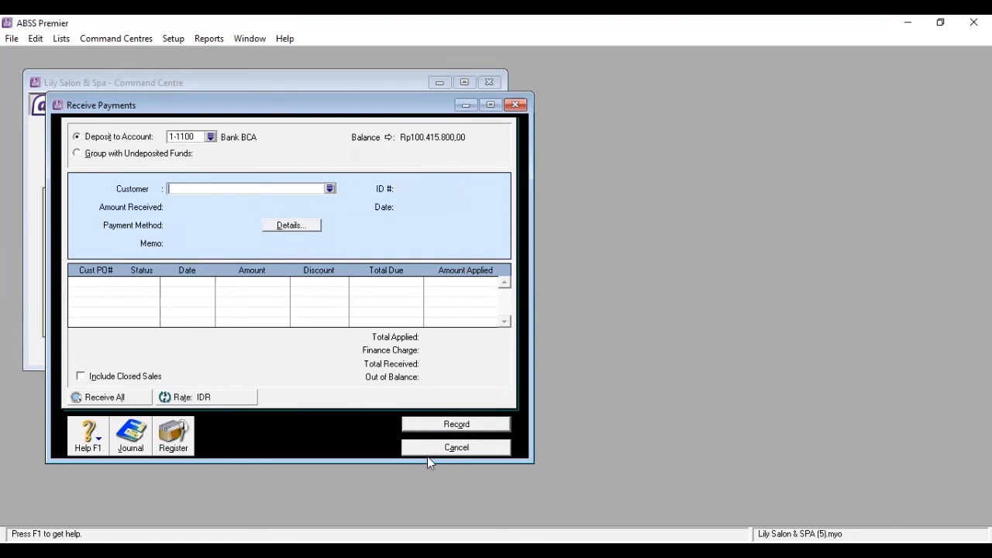
{"action": "left_click", "coordinate": [431, 448]}
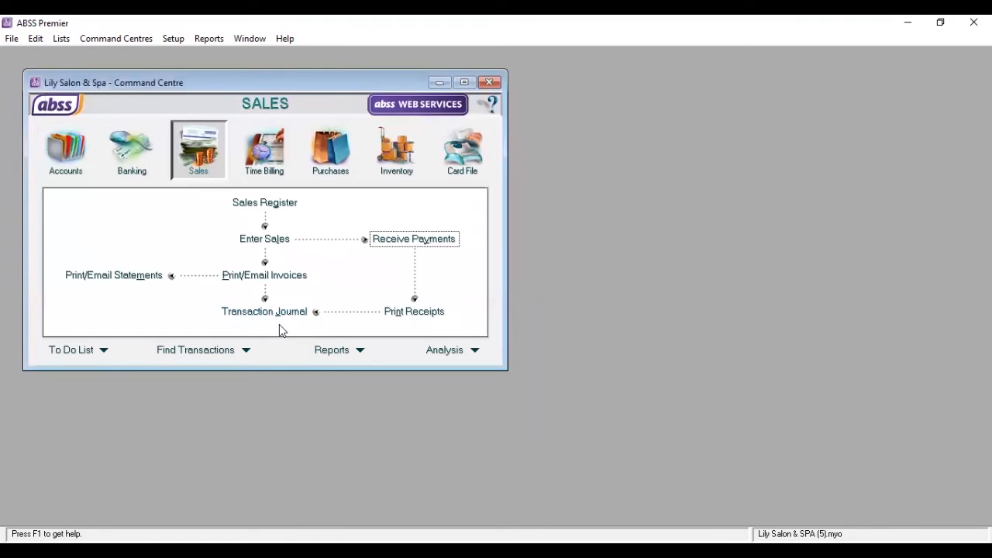
Examine the FPJ-001 and FPJ-002 payment entries in the journal of all transactions, then close the transaction journal
{"action": "left_click", "coordinate": [279, 322]}
{"action": "scroll", "coordinate": [344, 249], "scroll_direction": "down", "scroll_amount": 5}
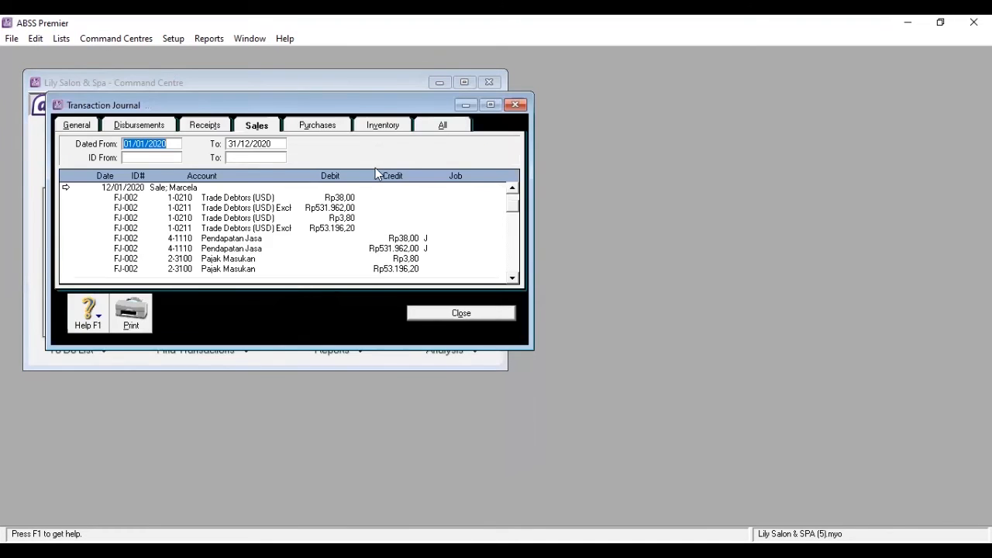
{"action": "left_click", "coordinate": [441, 124]}
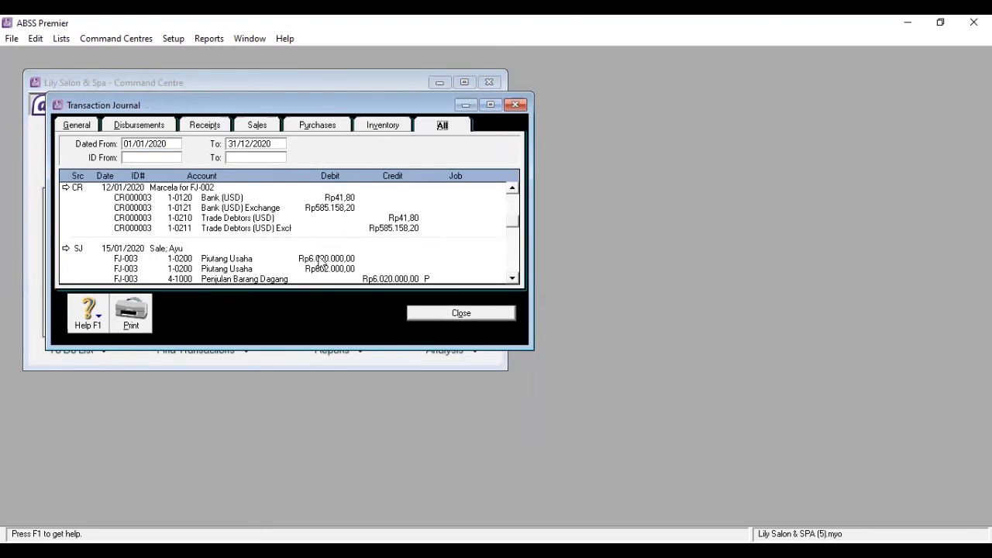
{"action": "scroll", "coordinate": [318, 273], "scroll_direction": "down", "scroll_amount": 5}
{"action": "scroll", "coordinate": [312, 273], "scroll_direction": "down", "scroll_amount": 10}
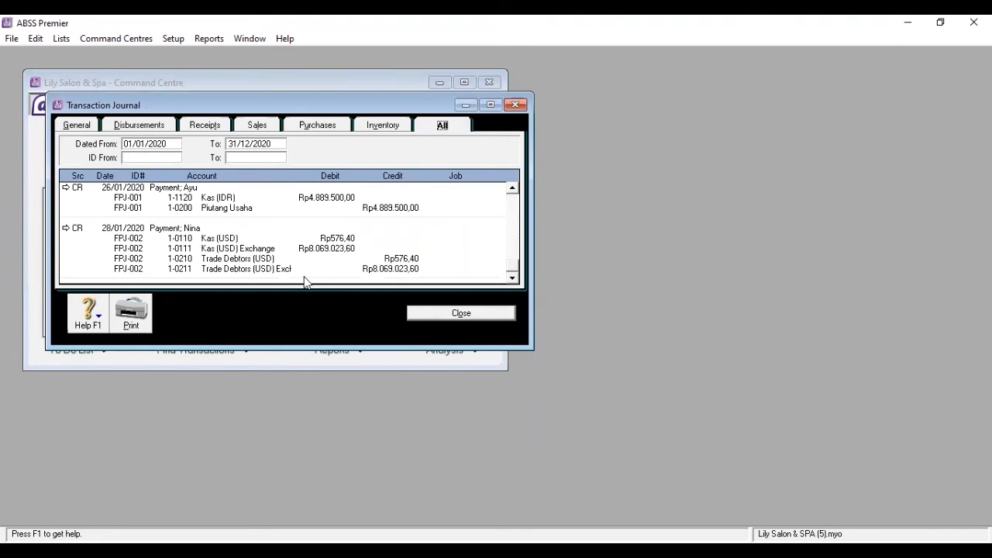
{"action": "left_click_drag", "start_coordinate": [279, 349], "coordinate": [279, 366]}
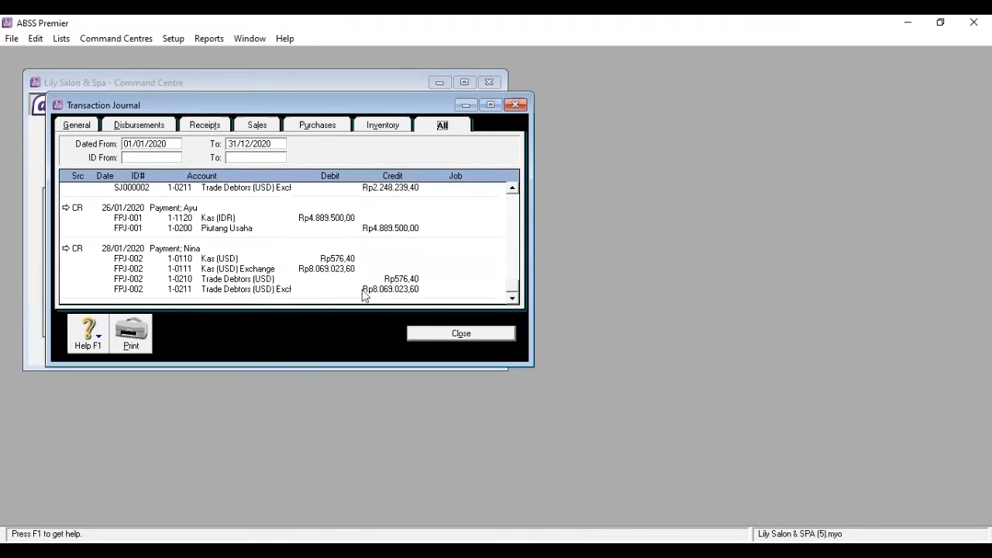
{"action": "left_click", "coordinate": [424, 335]}
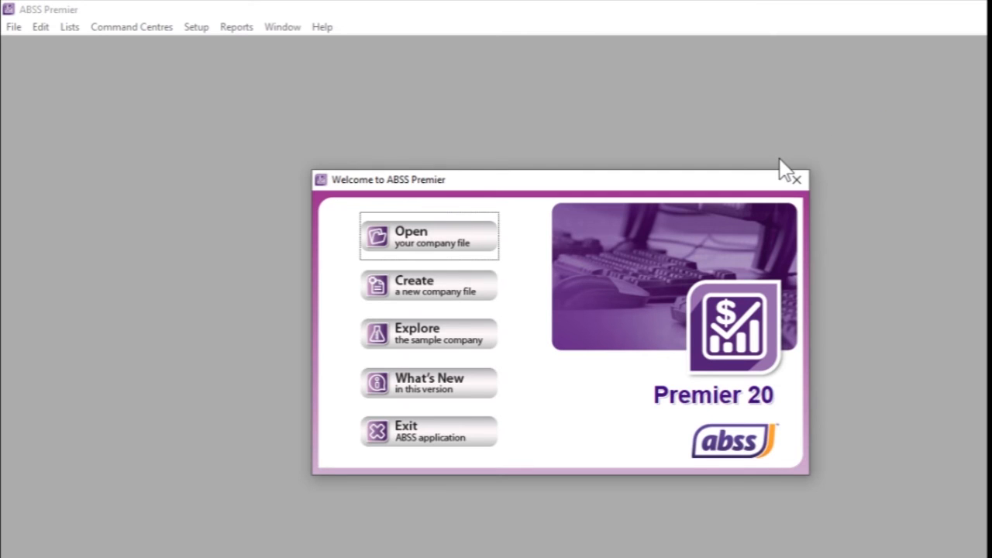
Open the company file Lily Salon & SPA.myo from the aplikasi komputer akuntansi II folder and sign on as administrator with single-user access
{"action": "left_click", "coordinate": [462, 245]}
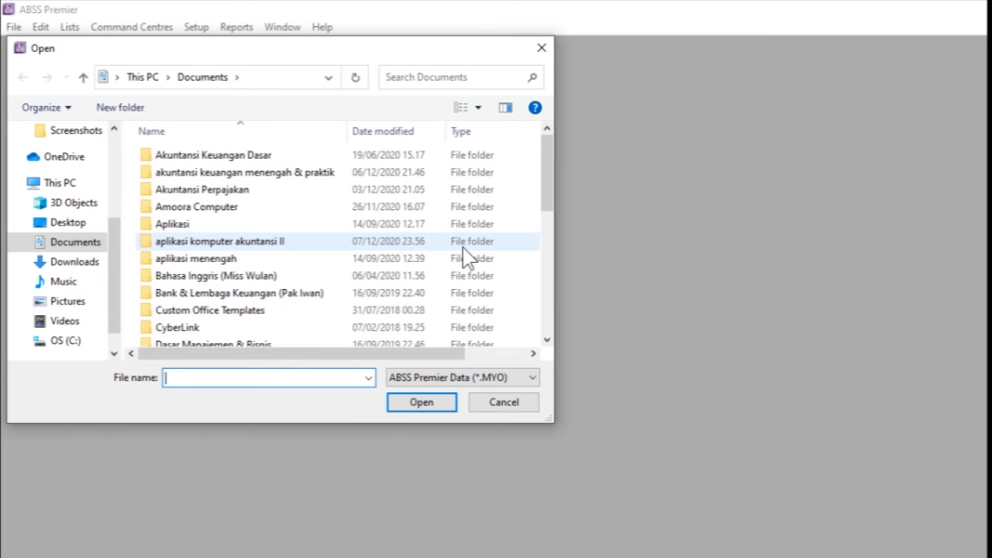
{"action": "double_click", "coordinate": [271, 241]}
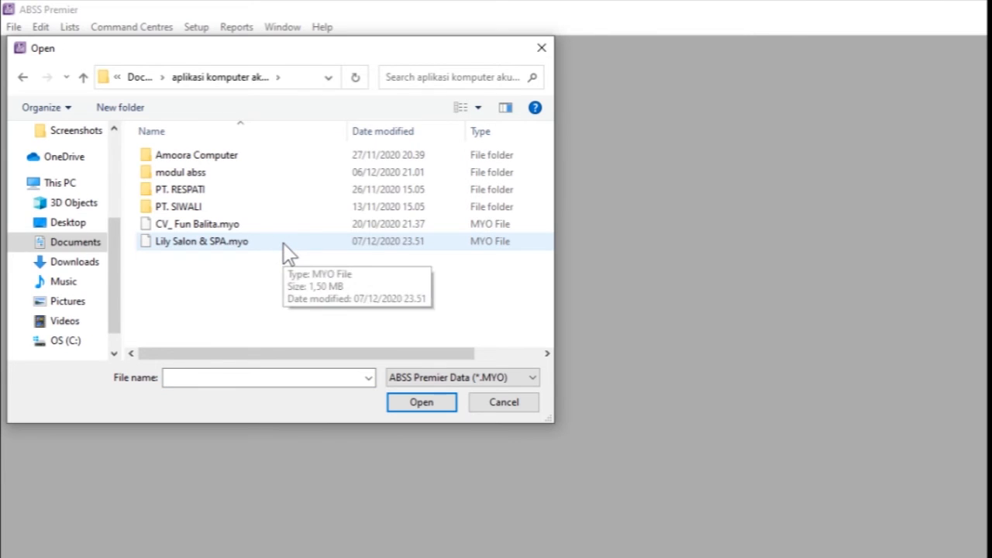
{"action": "left_click", "coordinate": [283, 242]}
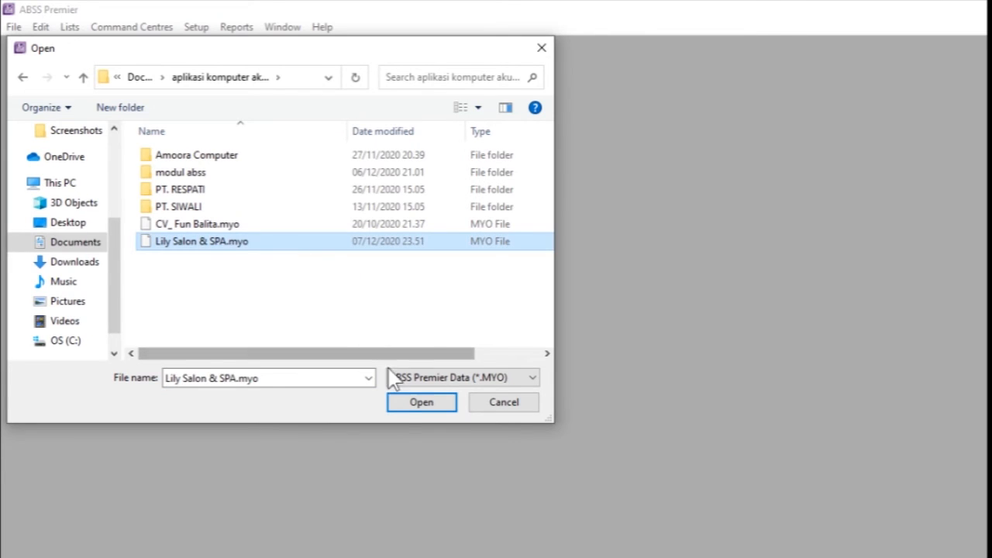
{"action": "left_click", "coordinate": [406, 403]}
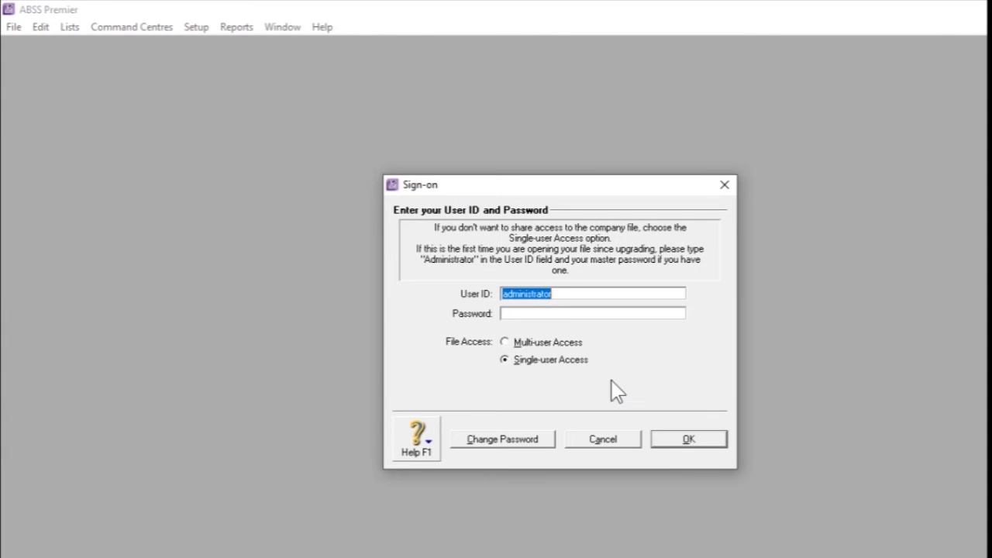
{"action": "left_click", "coordinate": [665, 441]}
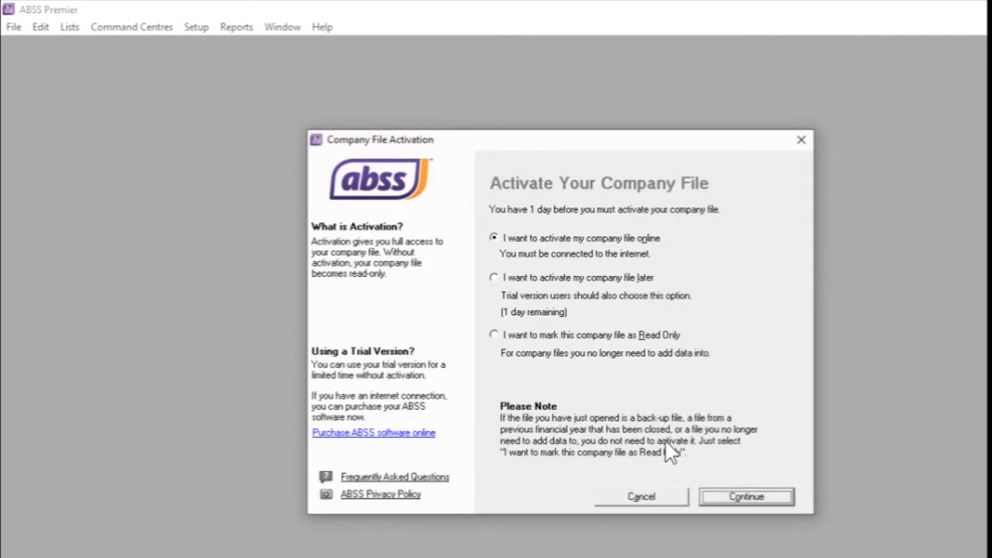
Postpone the company file's activation and skip the data verification
{"action": "left_click", "coordinate": [496, 283]}
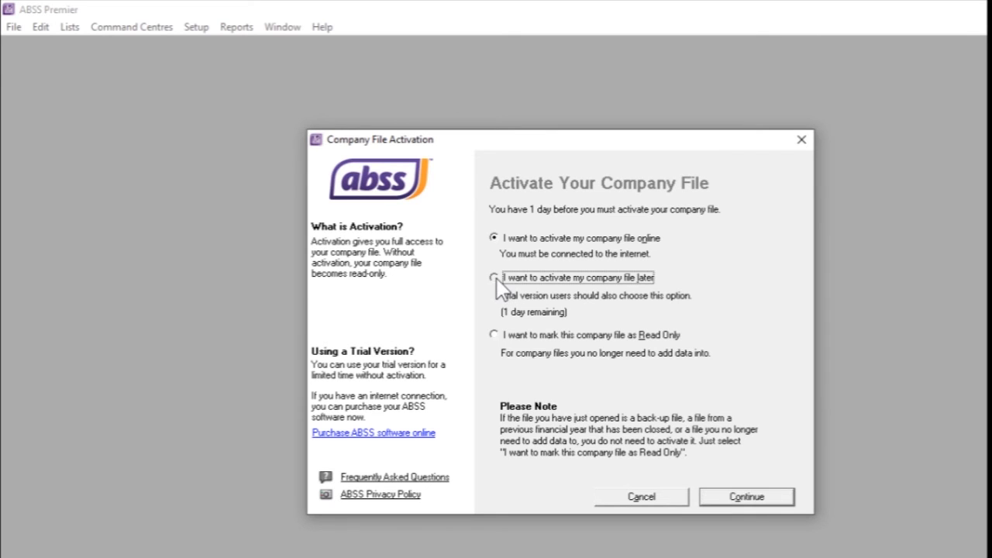
{"action": "left_click", "coordinate": [732, 498]}
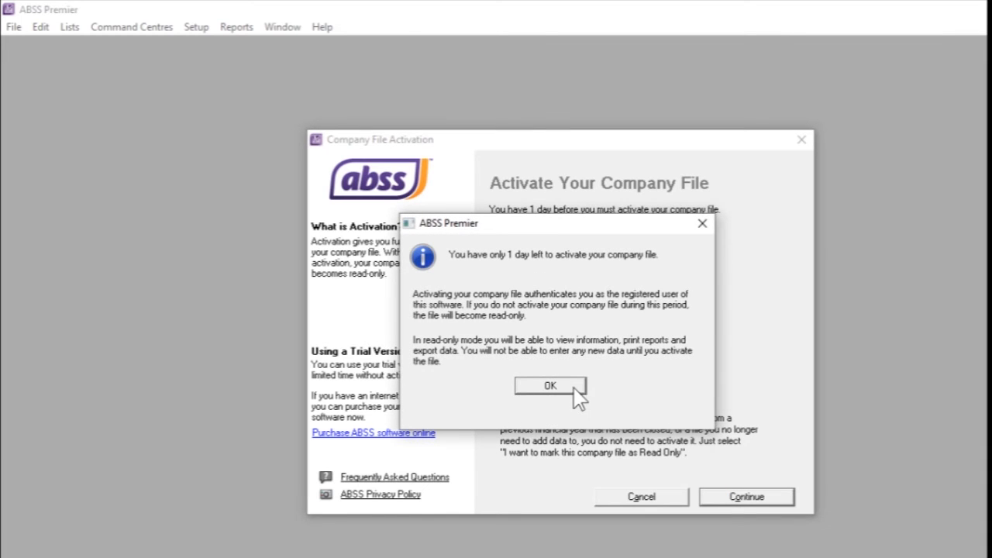
{"action": "left_click", "coordinate": [574, 388]}
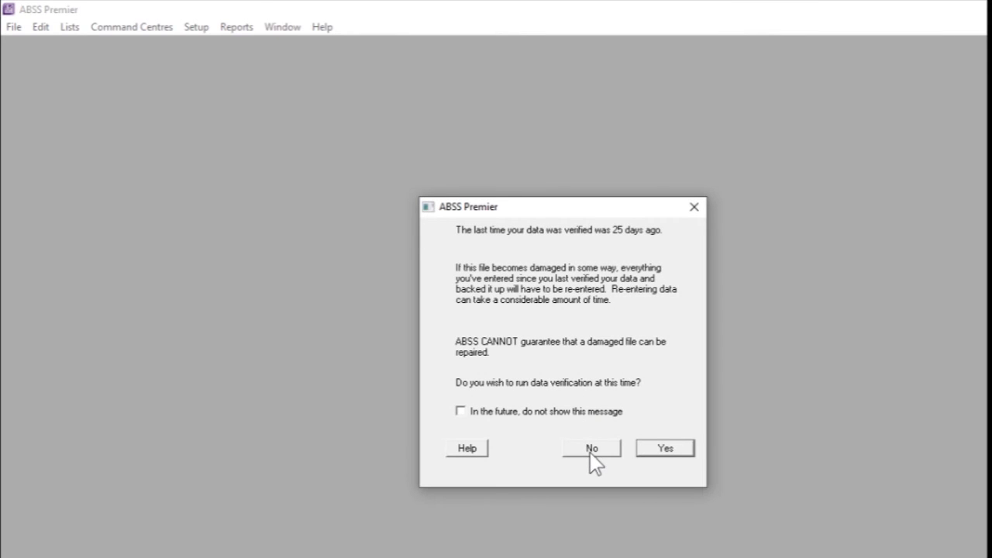
{"action": "left_click", "coordinate": [592, 449]}
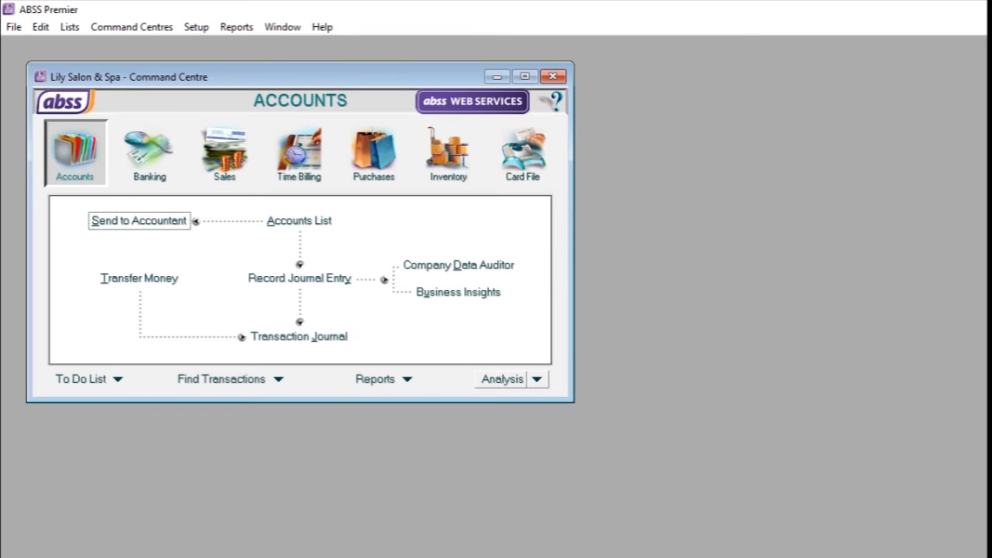
{"action": "mouse_move", "coordinate": [704, 555]}
{"action": "left_click", "coordinate": [704, 524]}
Start a Spend Money entry in Banking and set its account to 1-1120 Kas (IDR)
{"action": "left_click", "coordinate": [153, 172]}
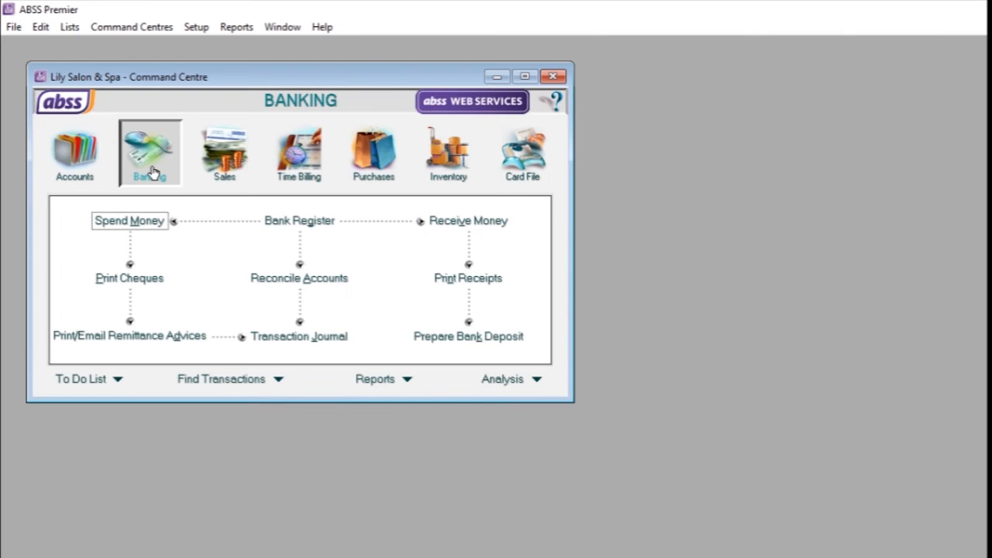
{"action": "left_click", "coordinate": [158, 224]}
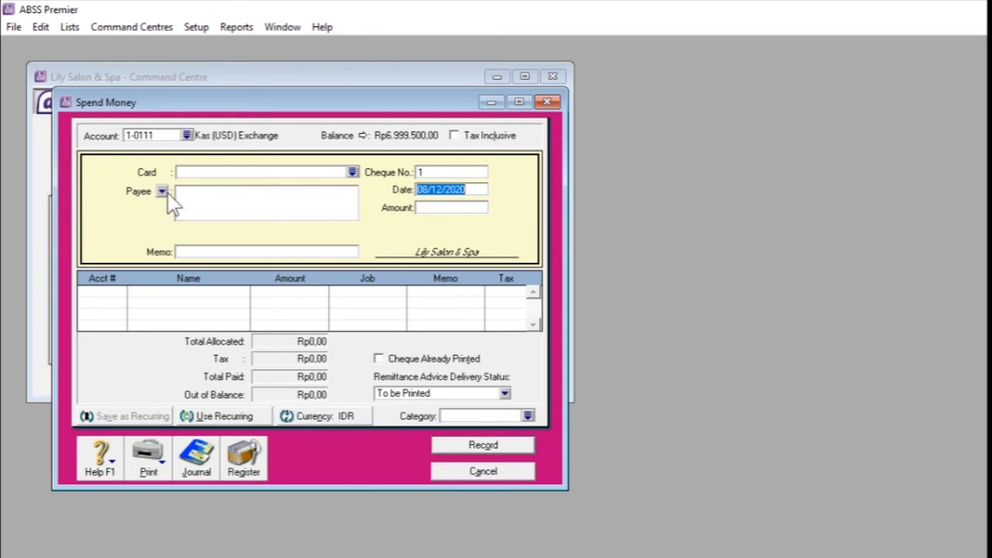
{"action": "left_click", "coordinate": [186, 137]}
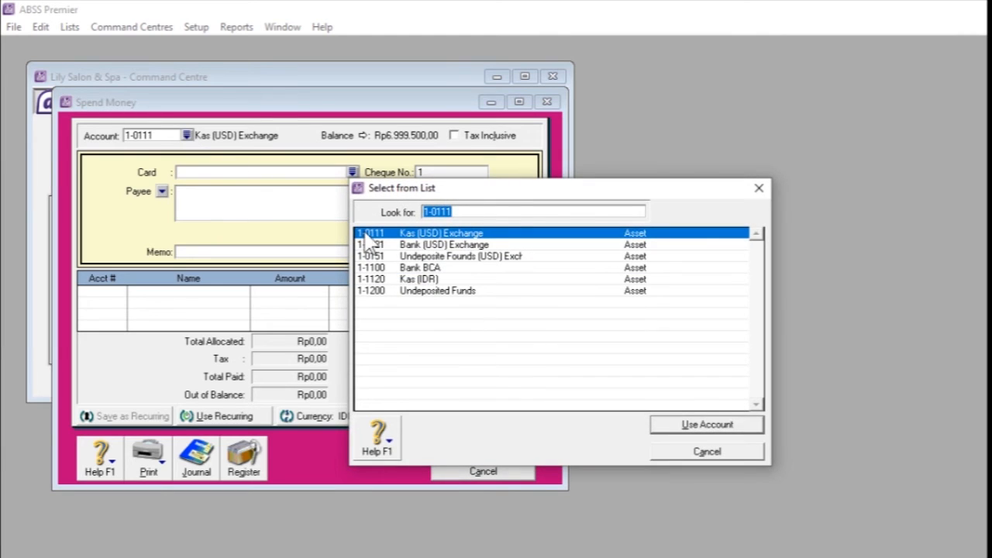
{"action": "left_click", "coordinate": [419, 279]}
{"action": "left_click", "coordinate": [704, 425]}
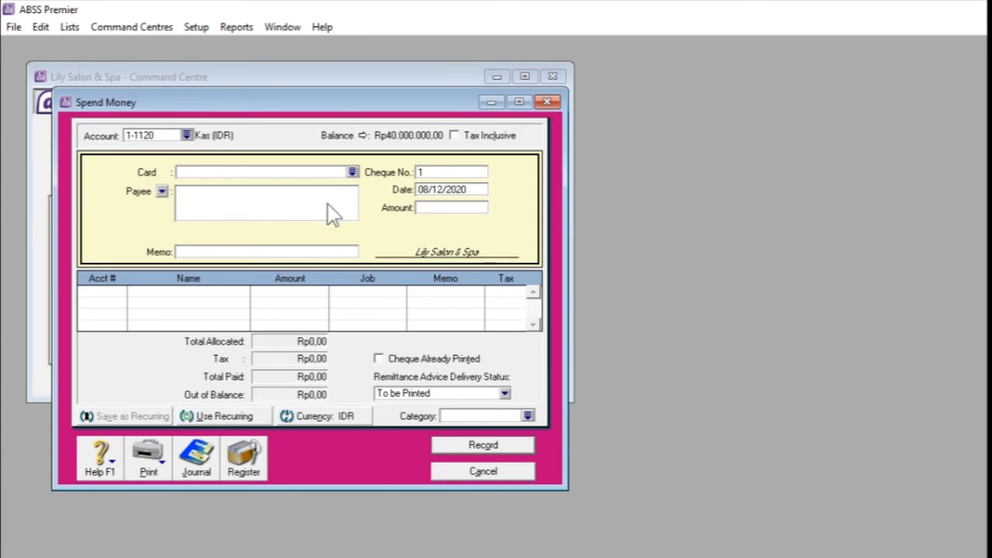
Choose the supplier card PT. Harmoni Jaya for the Kas (IDR) payment and acknowledge the Pay Bills notice
{"action": "left_click", "coordinate": [352, 172]}
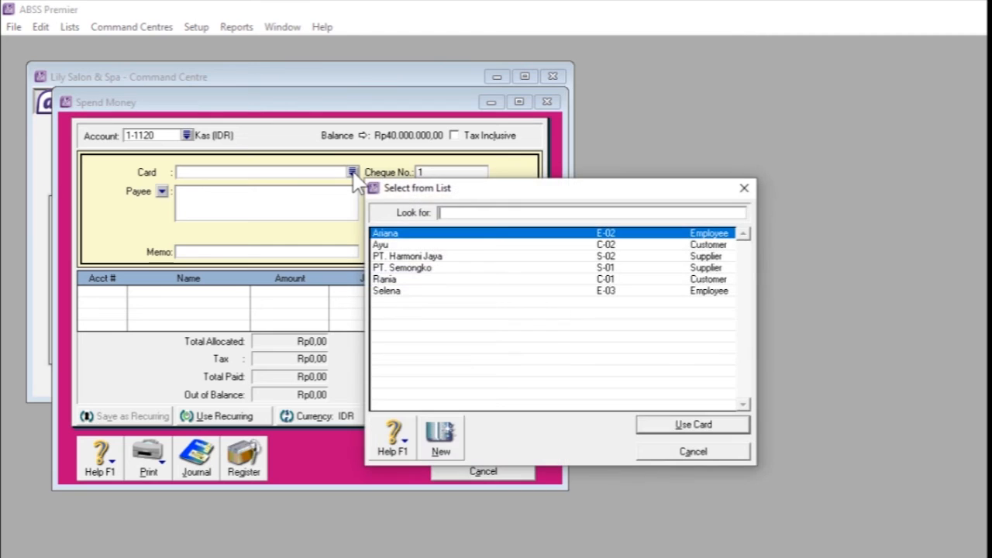
{"action": "left_click", "coordinate": [416, 258]}
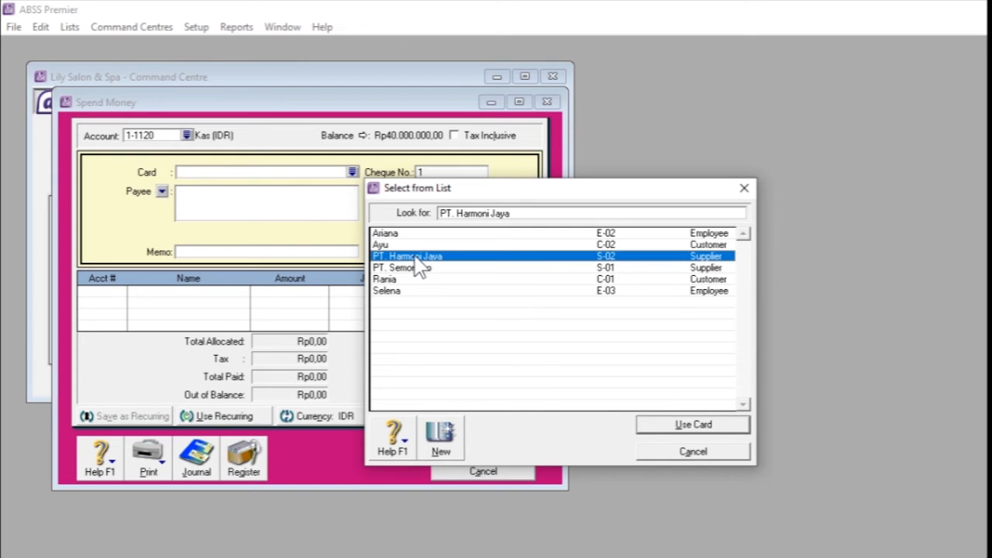
{"action": "left_click", "coordinate": [679, 428]}
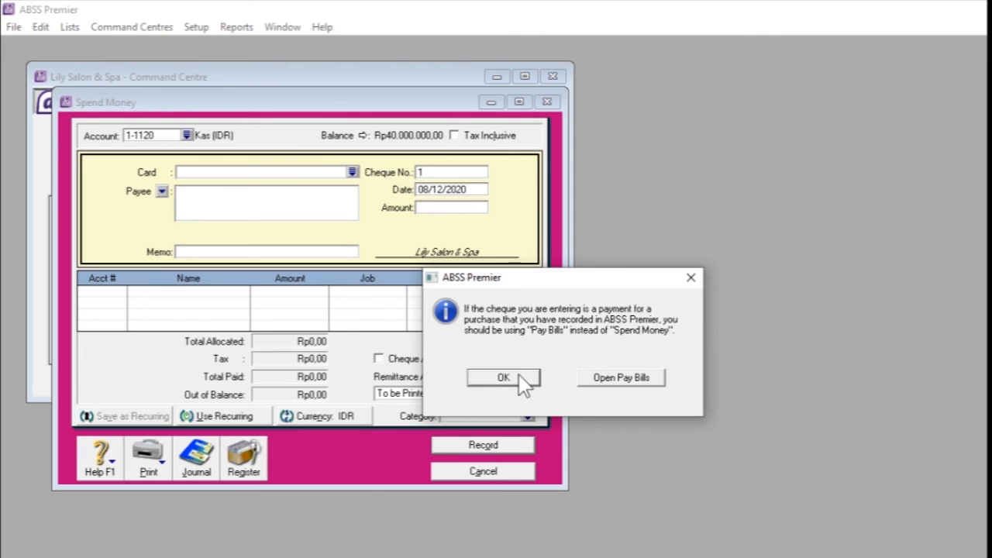
{"action": "left_click", "coordinate": [518, 376]}
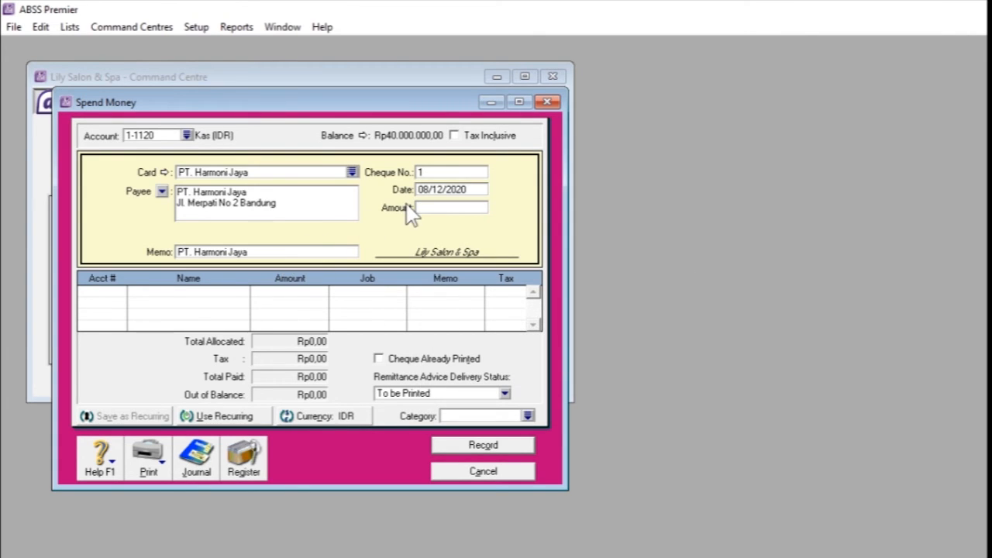
Set the payment's cheque number to KK-001 and its date to 03/01/2020
{"action": "left_click", "coordinate": [435, 173]}
{"action": "type", "text": "KK-001"}
{"action": "left_click", "coordinate": [445, 187]}
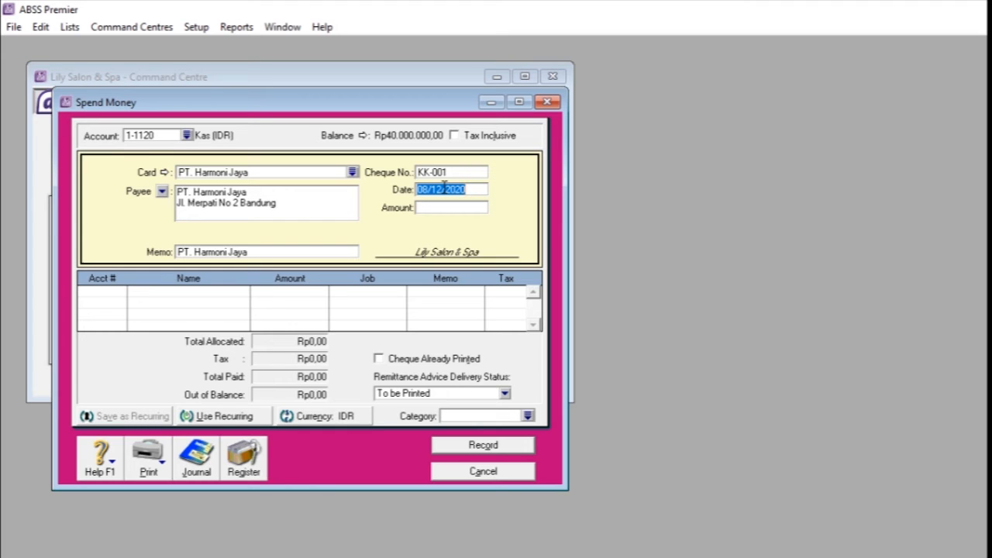
{"action": "type", "text": "03"}
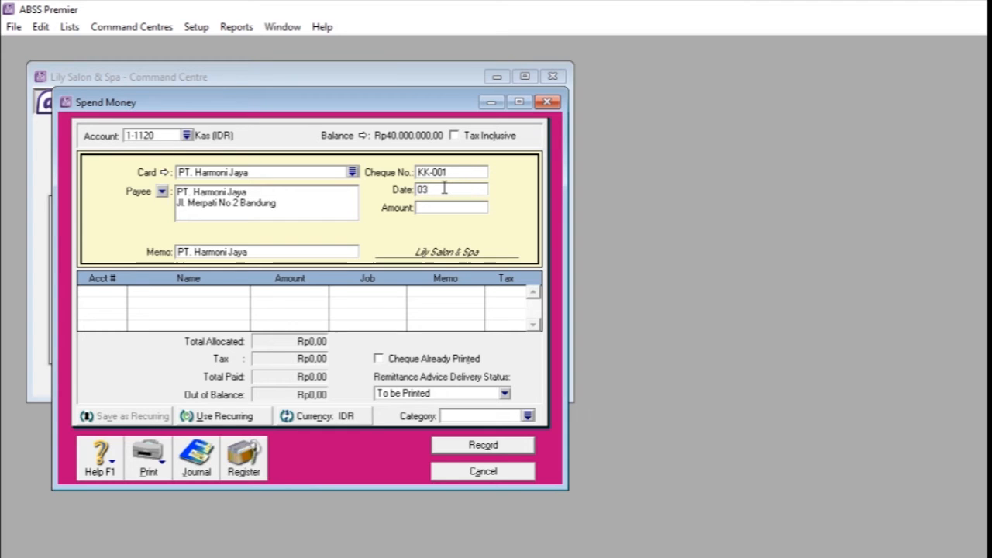
{"action": "type", "text": "/01/2020"}
{"action": "key", "text": "Tab"}
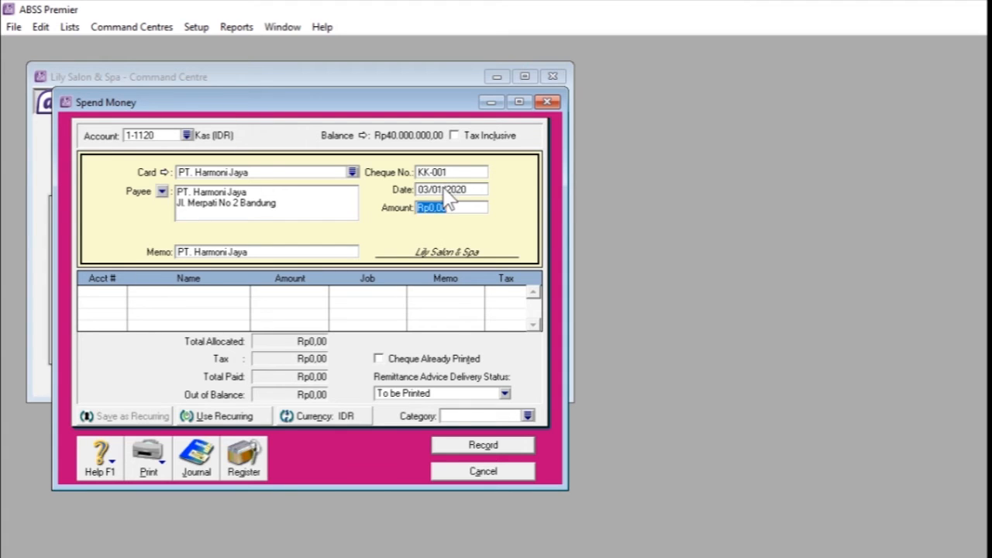
Replace the payment's memo with "Pembelian 4 unit peralatan creambath"
{"action": "left_click", "coordinate": [273, 248]}
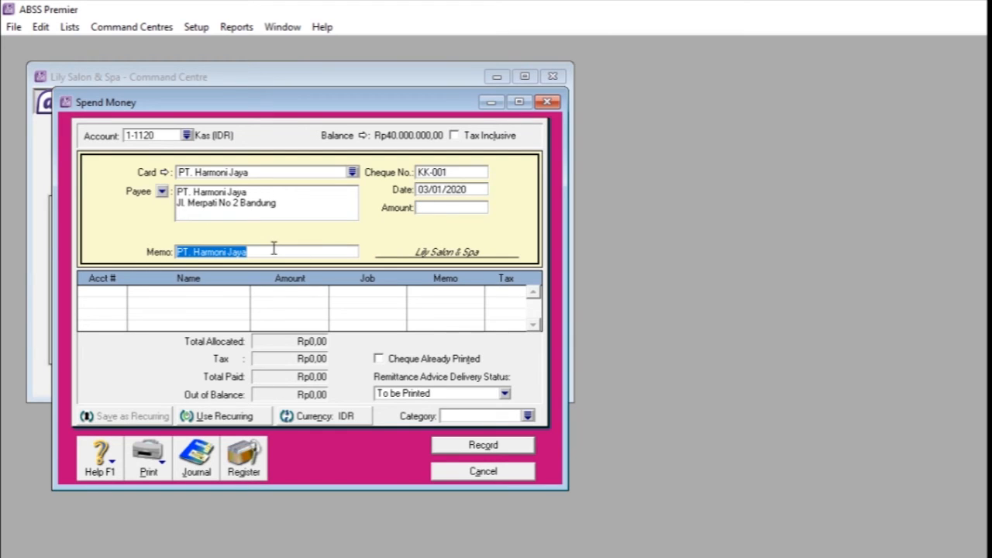
{"action": "type", "text": "P"}
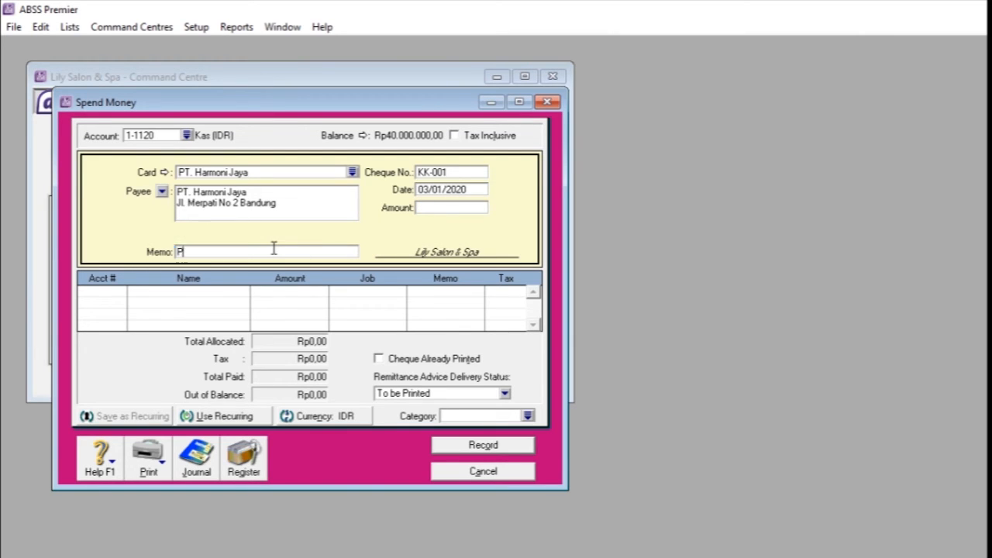
{"action": "type", "text": "embelian 4 unit peralatan"}
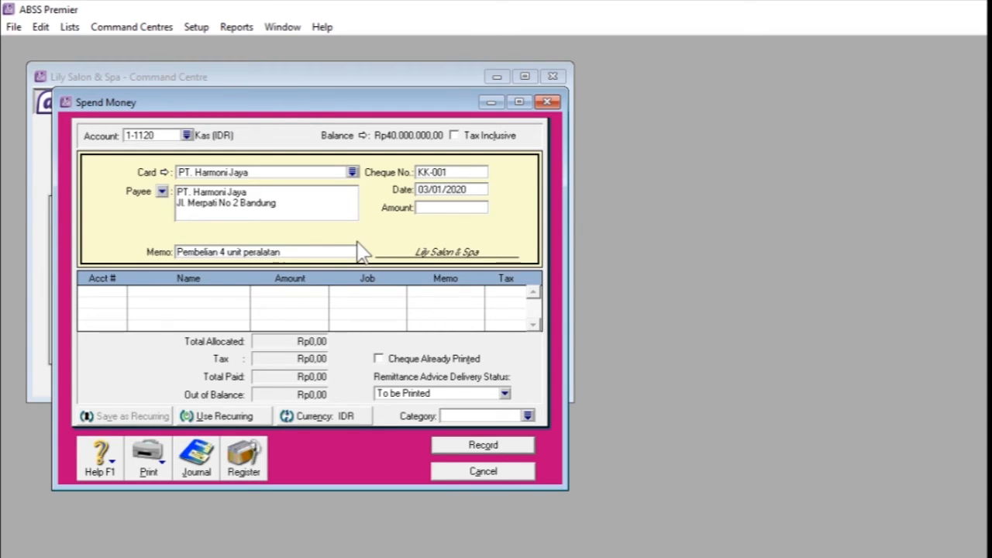
{"action": "type", "text": " creambath"}
Allocate Rp20.000.000 of the payment to account 1-2110 Peralatan Salon
{"action": "left_click", "coordinate": [124, 293]}
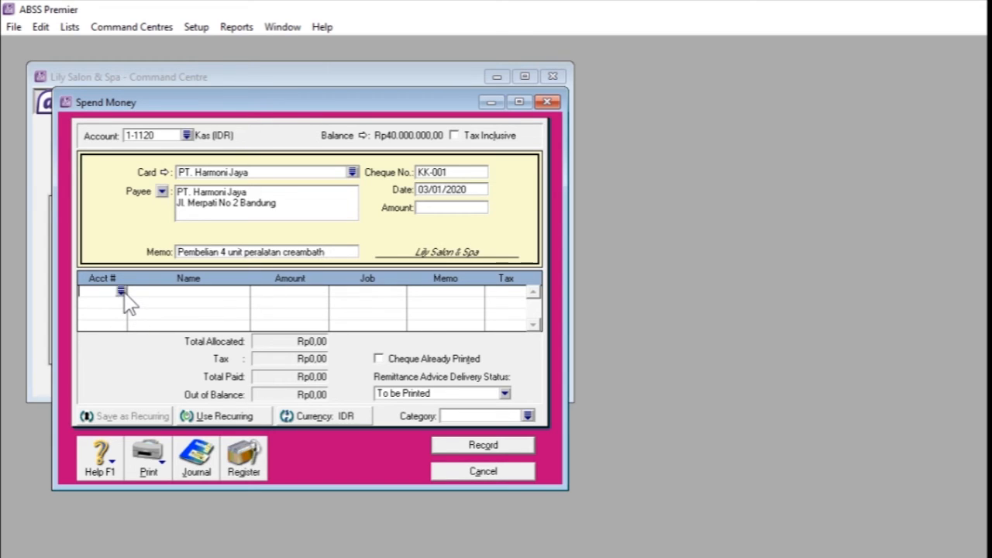
{"action": "left_click", "coordinate": [122, 292]}
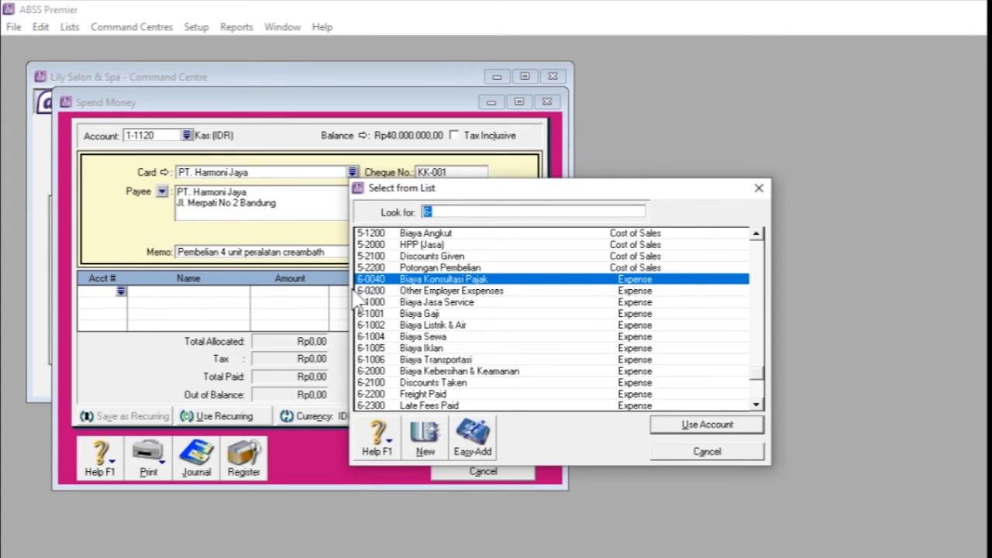
{"action": "left_click", "coordinate": [761, 252]}
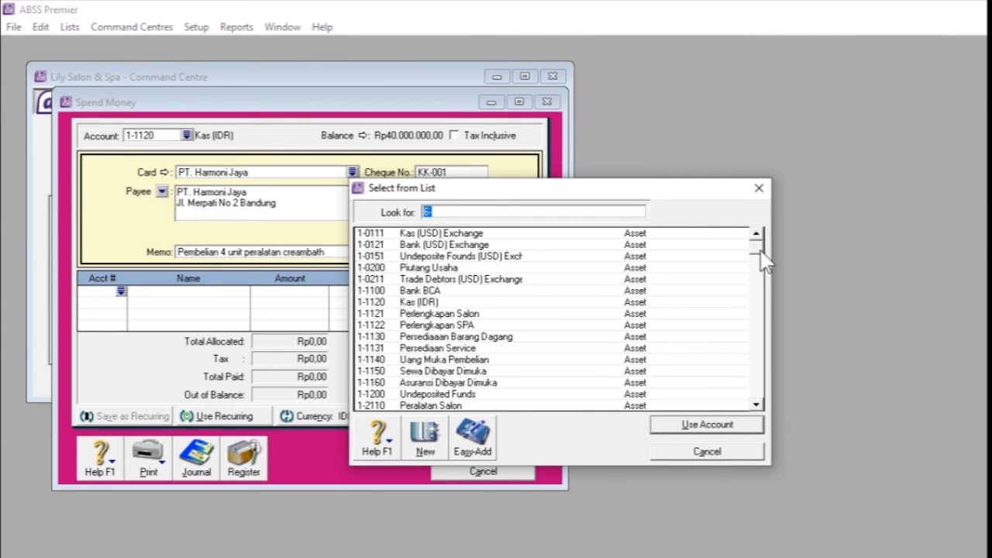
{"action": "left_click", "coordinate": [455, 406]}
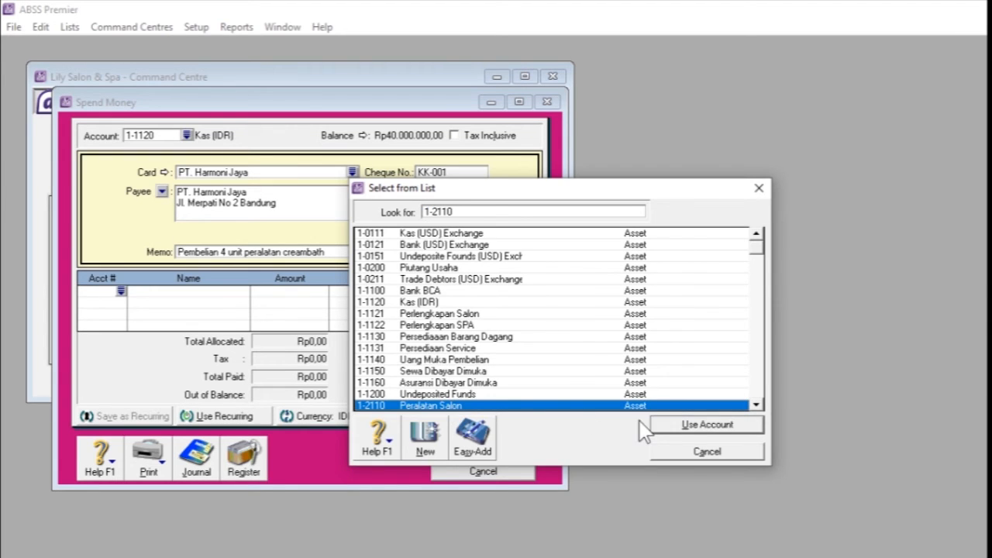
{"action": "left_click", "coordinate": [685, 424]}
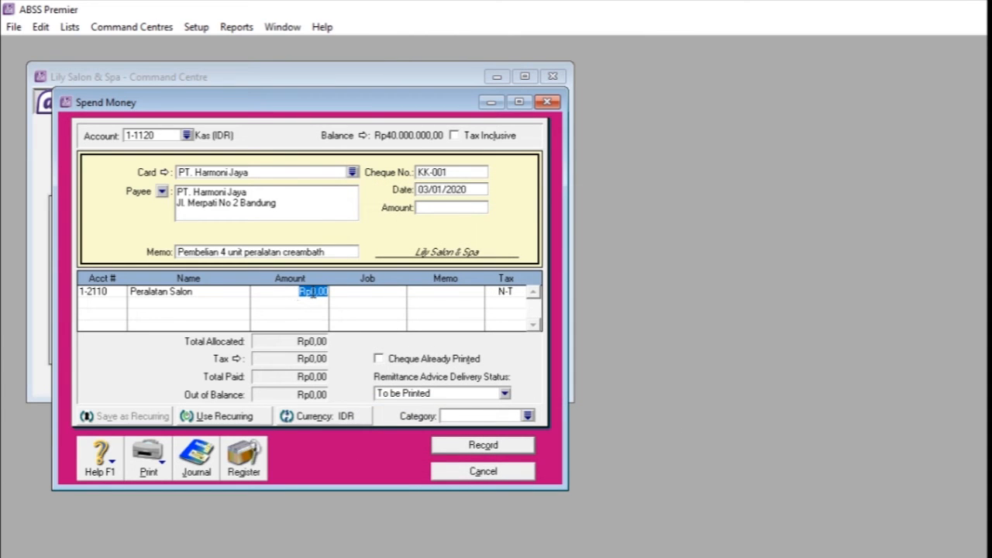
{"action": "type", "text": "2"}
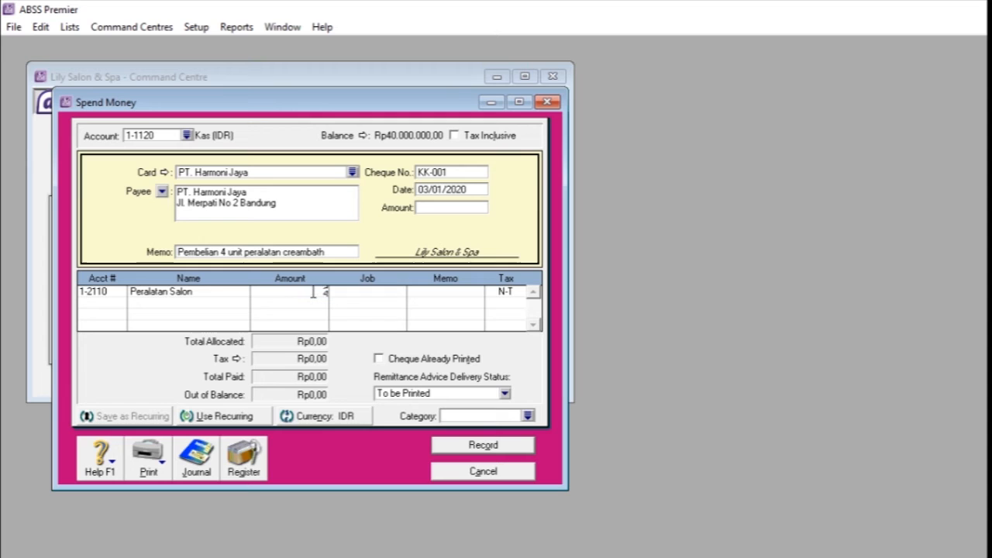
{"action": "type", "text": "0000000"}
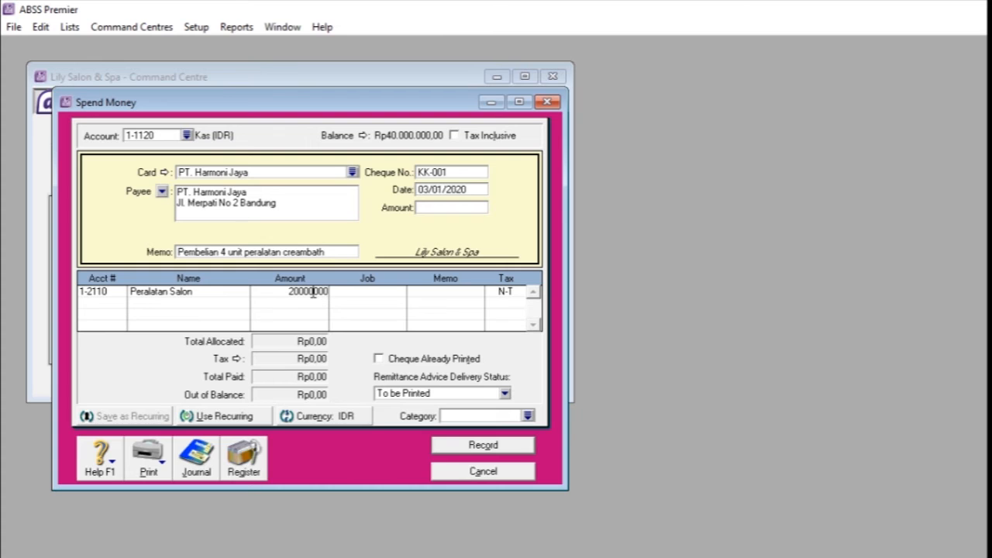
{"action": "key", "text": "Tab"}
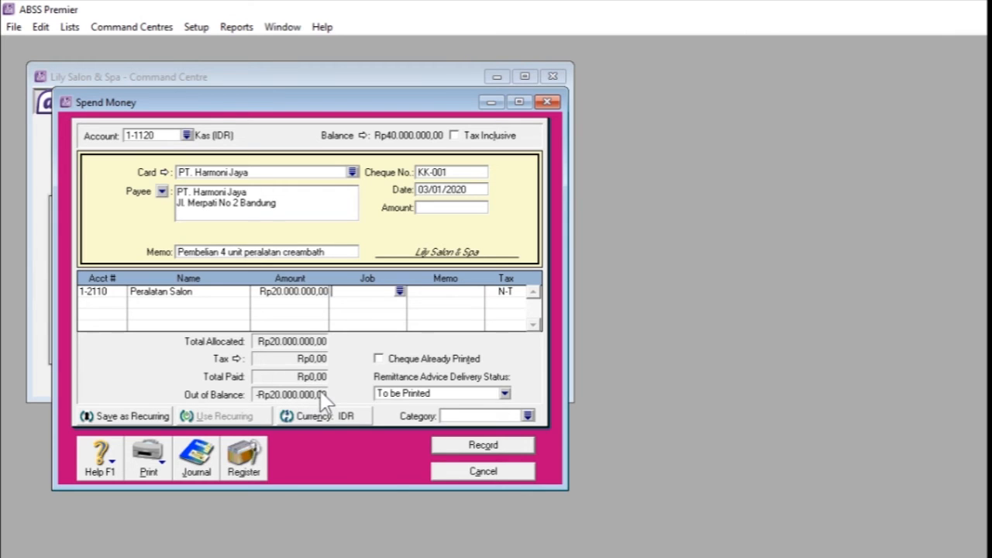
Set the total payment amount to Rp20.000.000, record the KK-001 transaction and close Spend Money
{"action": "left_click", "coordinate": [320, 293]}
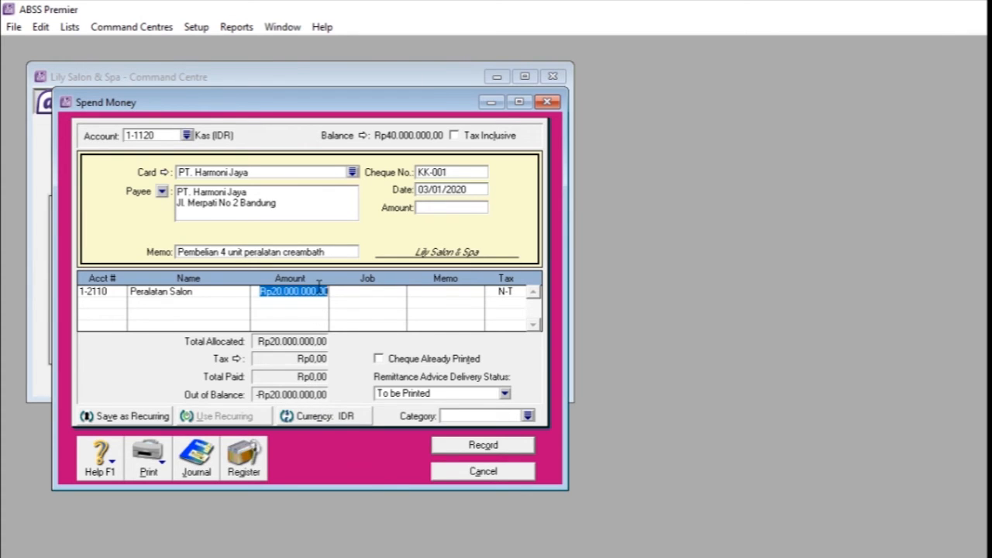
{"action": "left_click", "coordinate": [430, 207]}
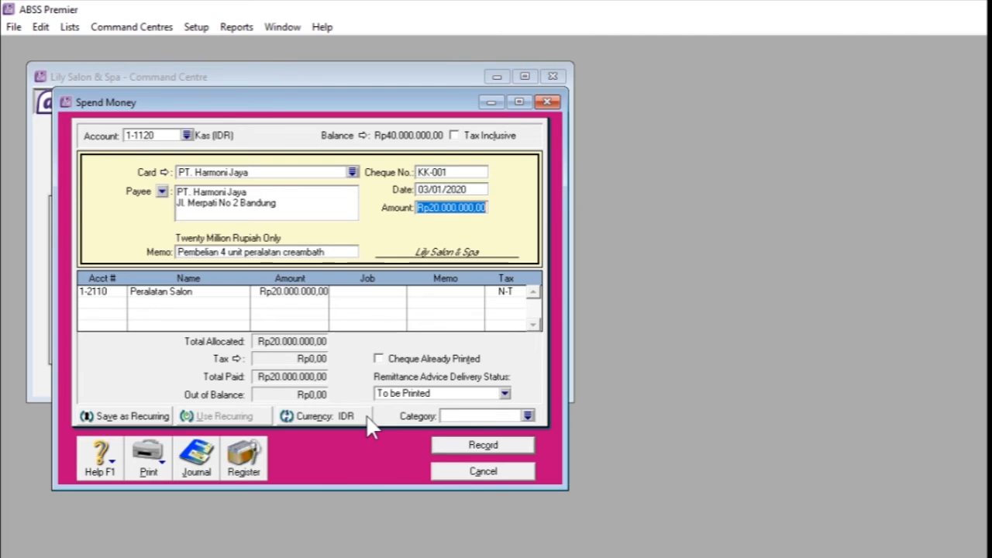
{"action": "left_click", "coordinate": [464, 448]}
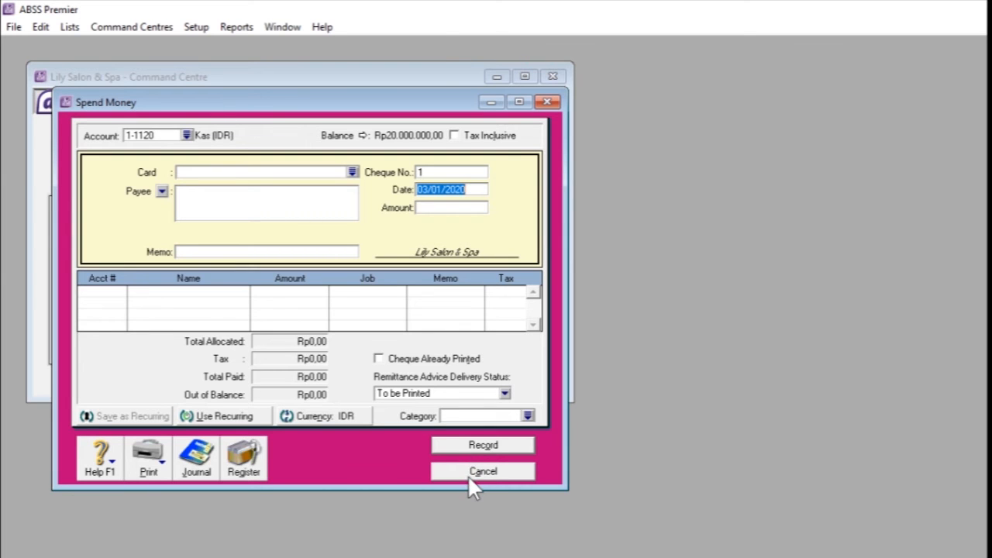
{"action": "left_click", "coordinate": [469, 477]}
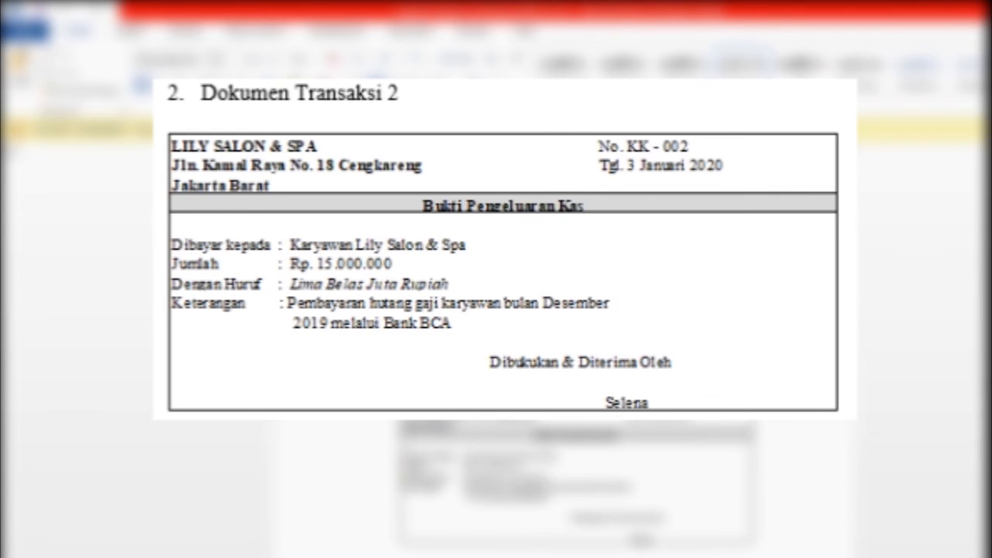
Return to ABSS Premier and start a new Spend Money entry paid from account 1-1100 Bank BCA
{"action": "key", "text": "alt+Tab"}
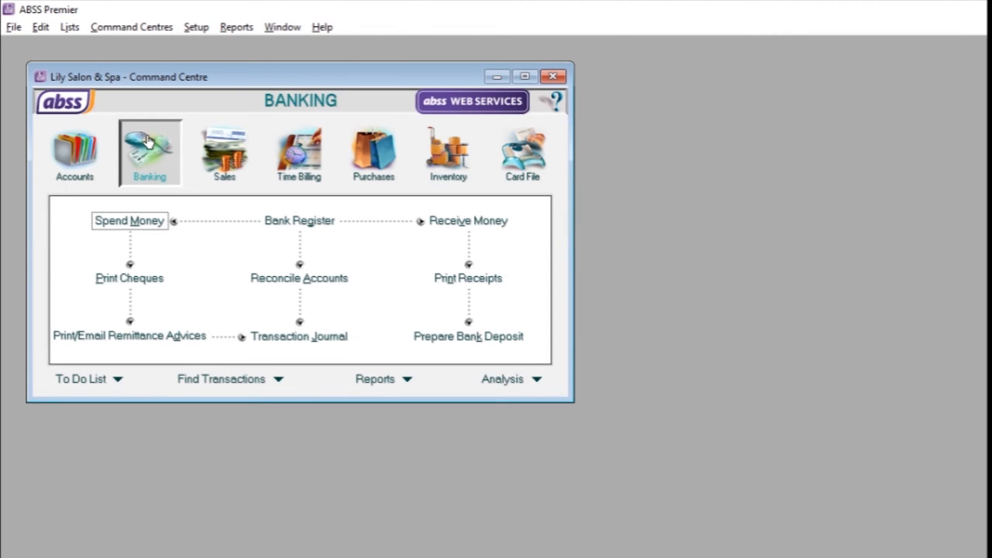
{"action": "left_click", "coordinate": [142, 225]}
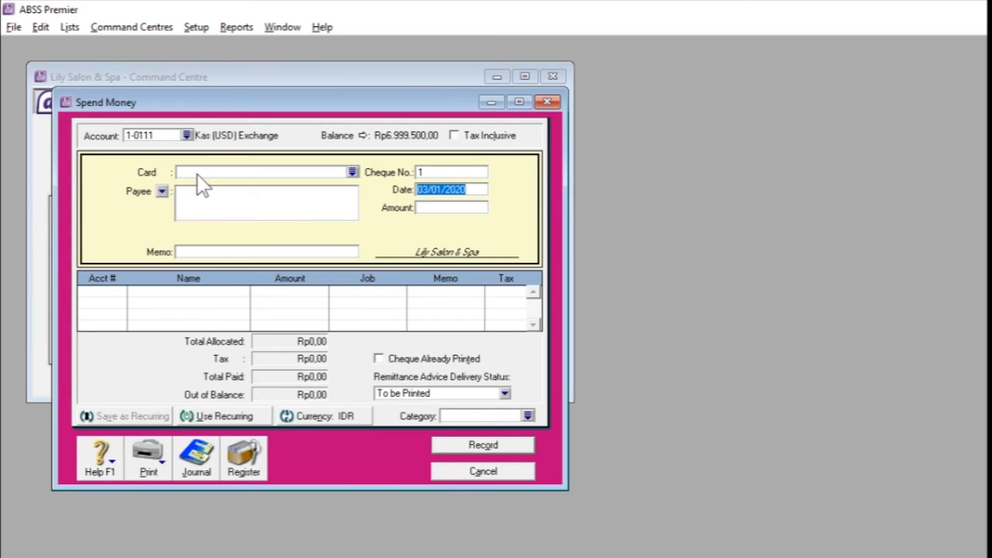
{"action": "left_click", "coordinate": [187, 135]}
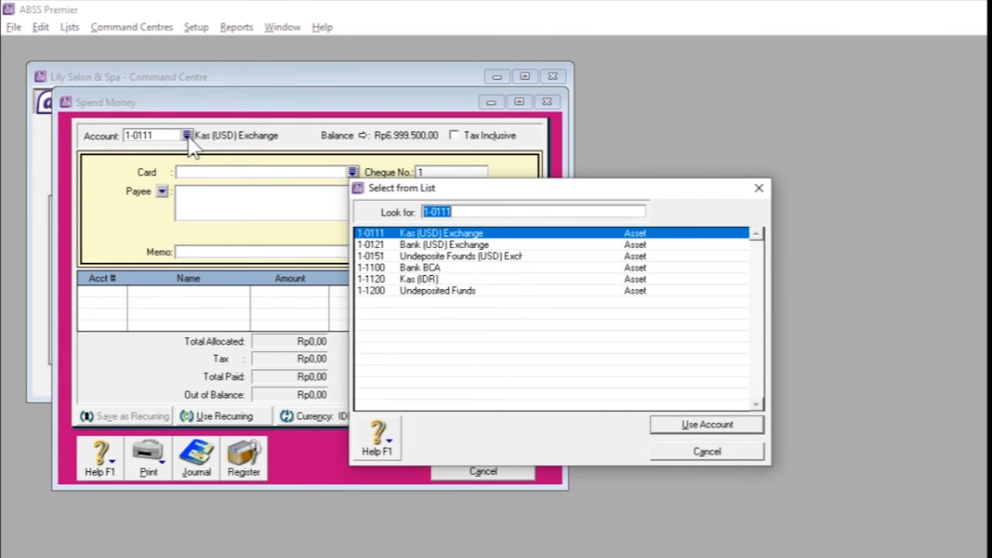
{"action": "left_click", "coordinate": [429, 269]}
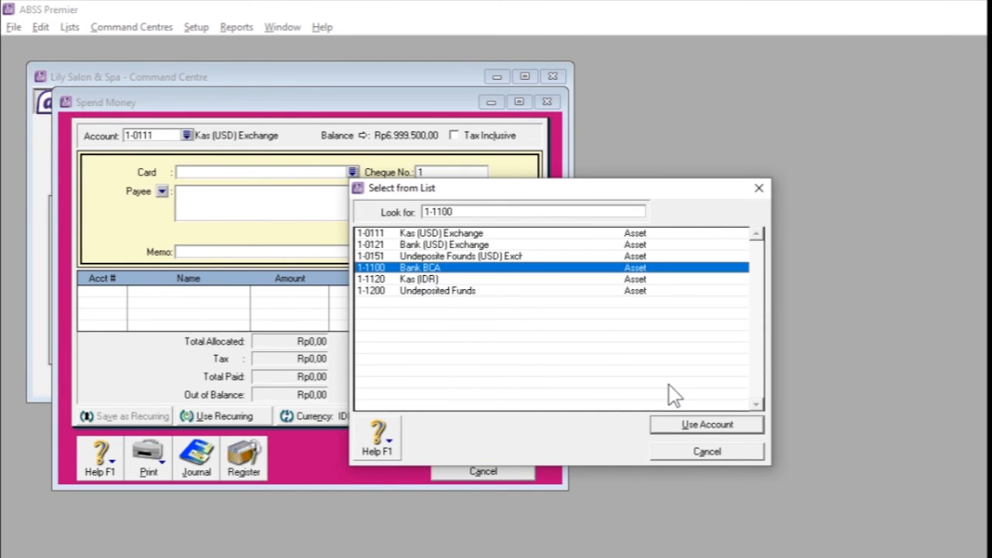
{"action": "left_click", "coordinate": [691, 426]}
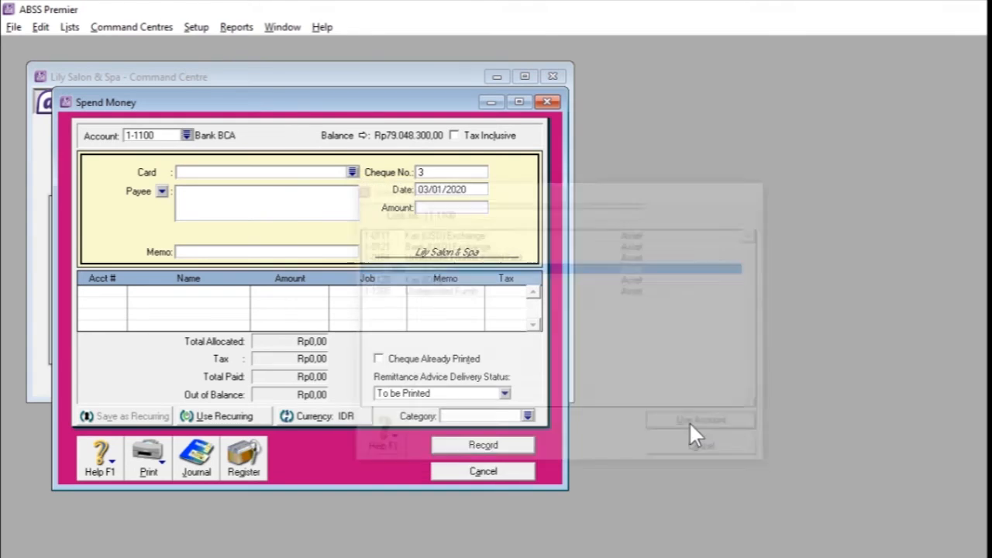
Start a new card of type Personal from the payment's card list and name it Karyawan Lily Salon & Spa
{"action": "left_click", "coordinate": [353, 172]}
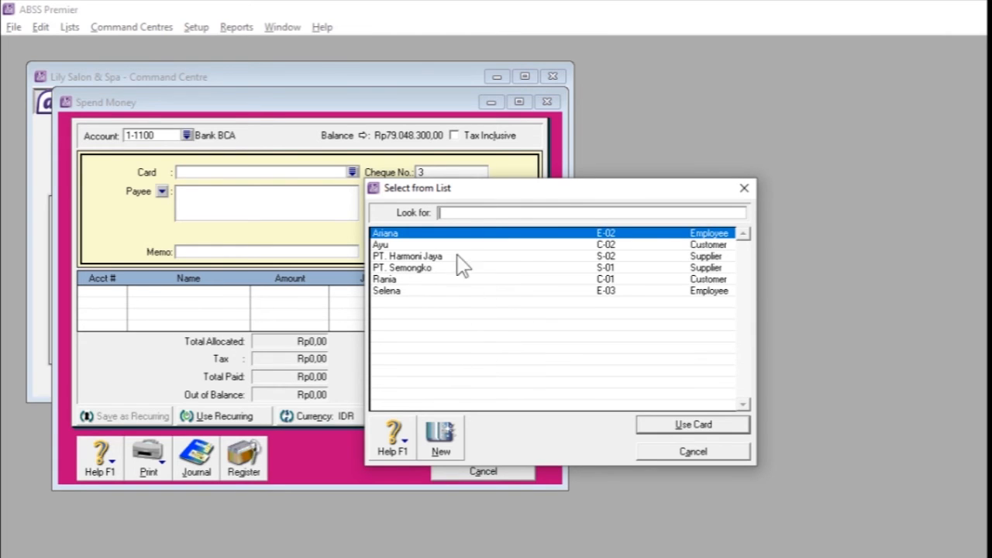
{"action": "left_click", "coordinate": [440, 444]}
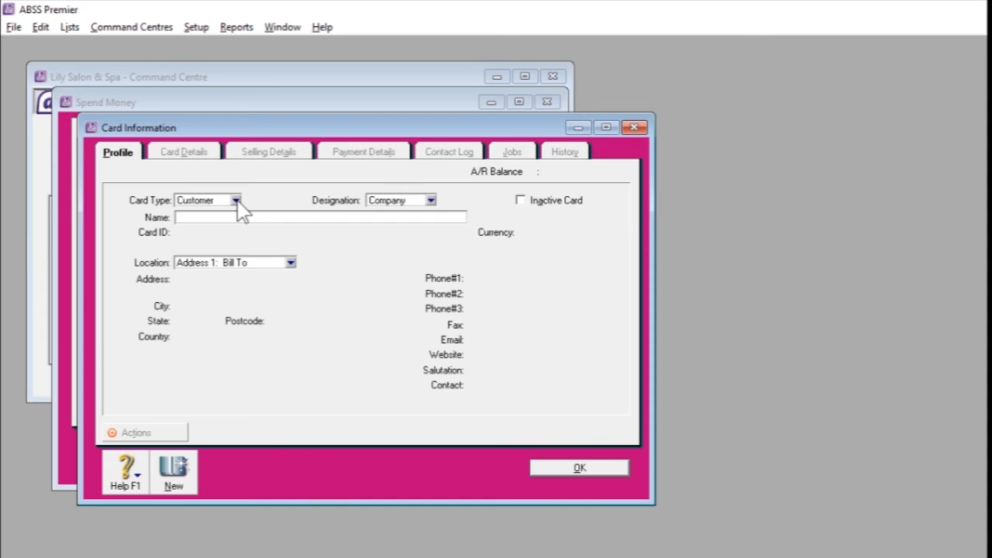
{"action": "left_click", "coordinate": [236, 200]}
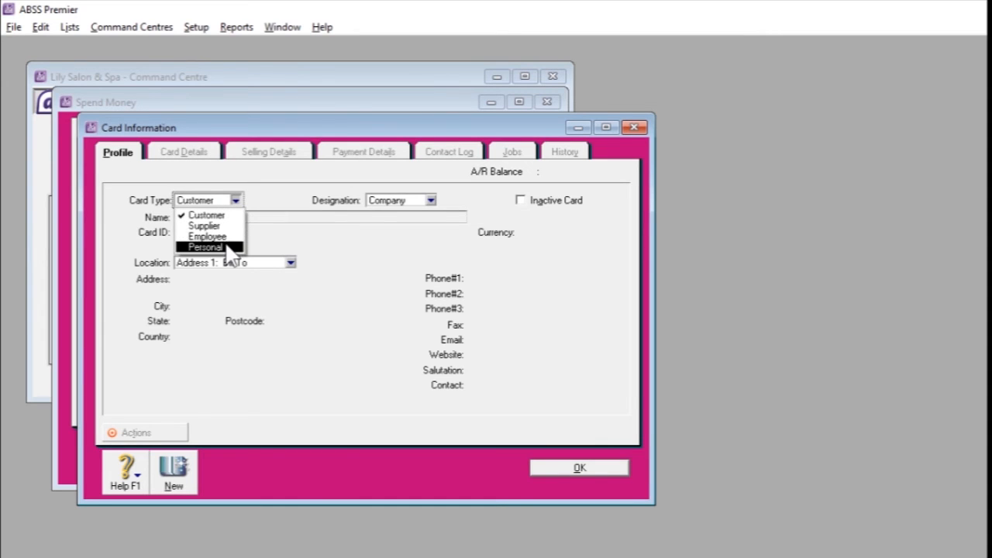
{"action": "left_click", "coordinate": [229, 248]}
{"action": "left_click", "coordinate": [236, 217]}
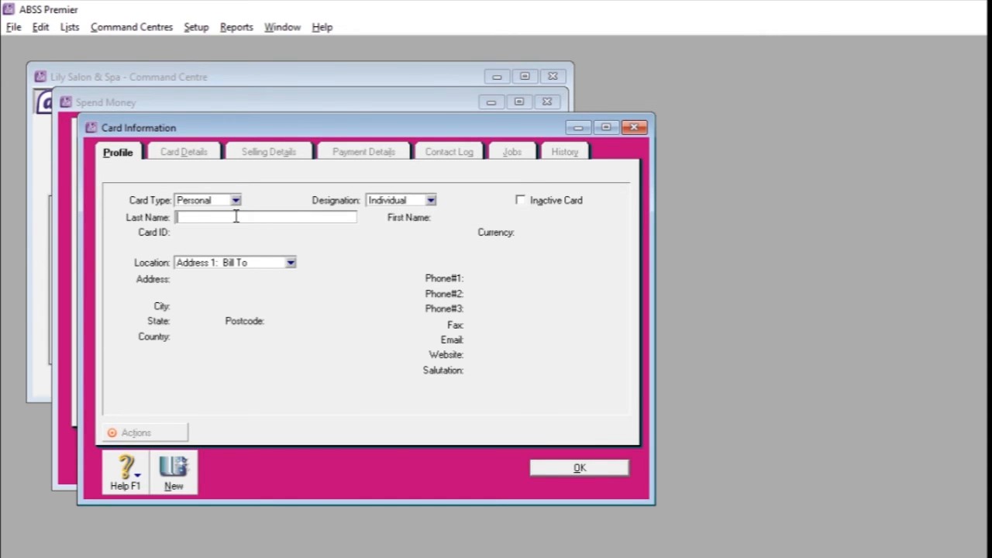
{"action": "type", "text": "Karyawan Lily Salon"}
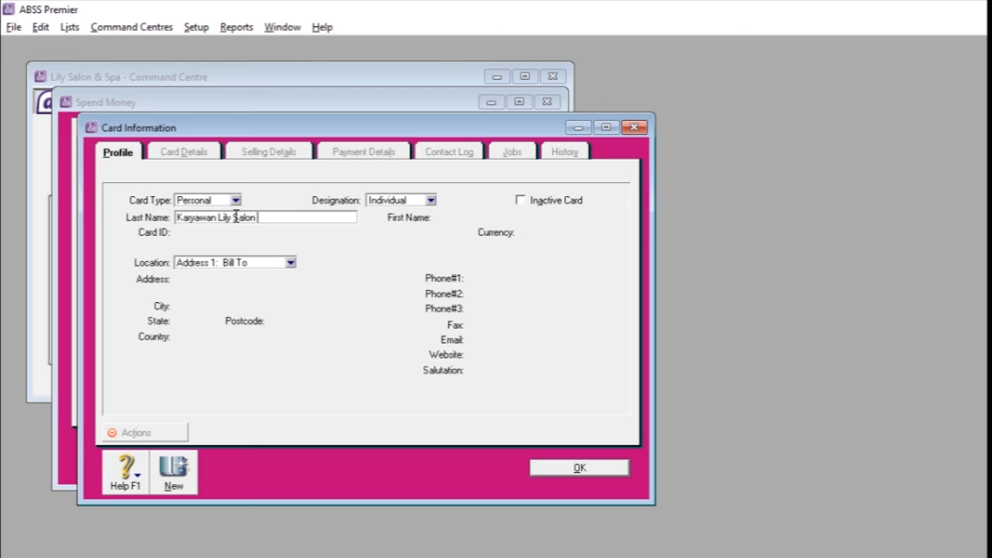
{"action": "type", "text": " & Spa"}
{"action": "key", "text": "Tab"}
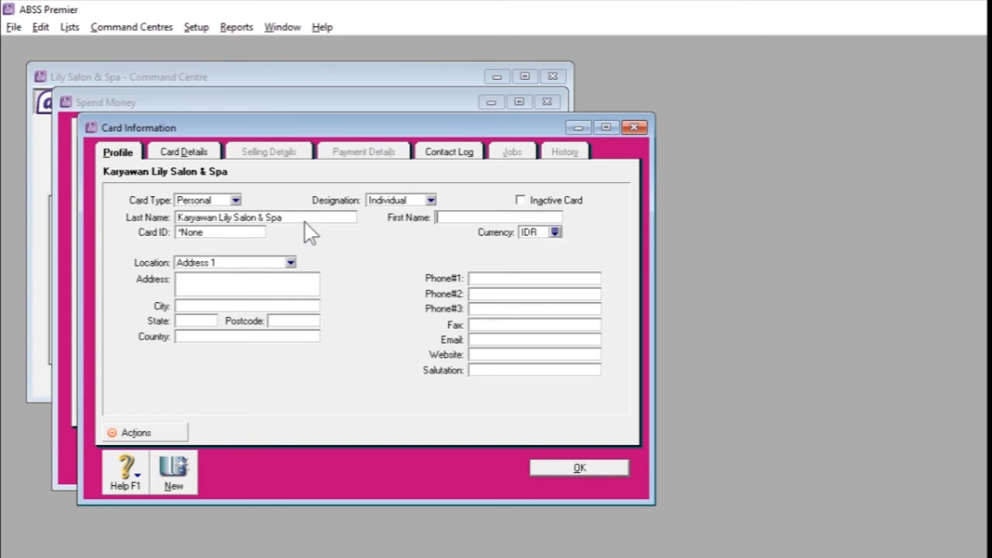
Give the new personal card the card ID P-01 and save it
{"action": "left_click", "coordinate": [234, 232]}
{"action": "key", "text": "BackSpace"}
{"action": "type", "text": "P-01"}
{"action": "left_click", "coordinate": [541, 466]}
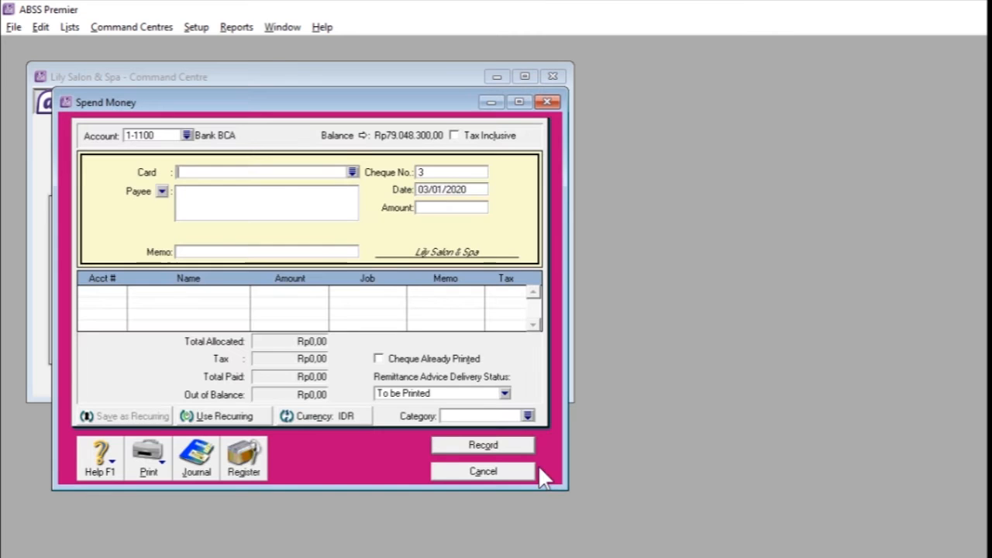
Select the personal card Karyawan Lily Salon & Spa as the recipient of the Bank BCA payment
{"action": "left_click", "coordinate": [352, 172]}
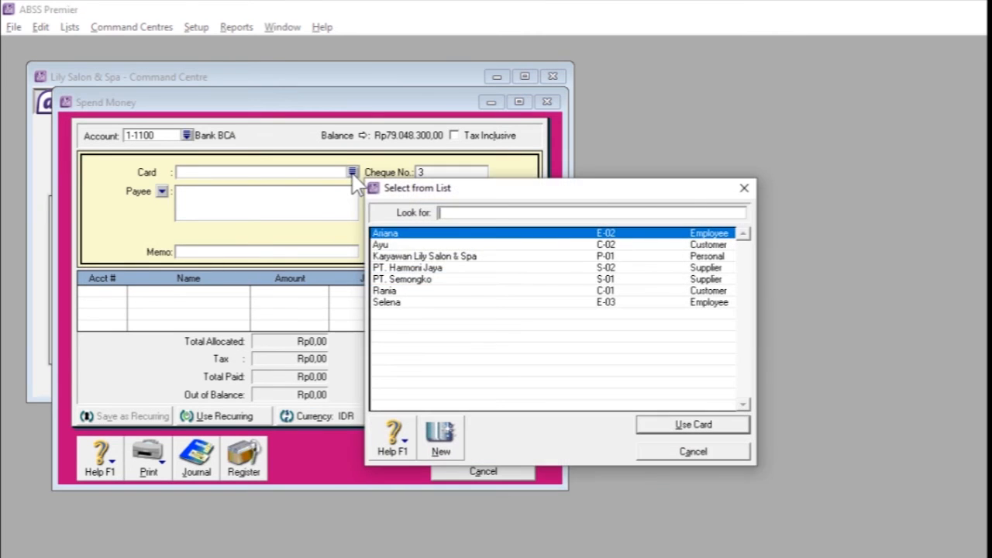
{"action": "left_click", "coordinate": [483, 256]}
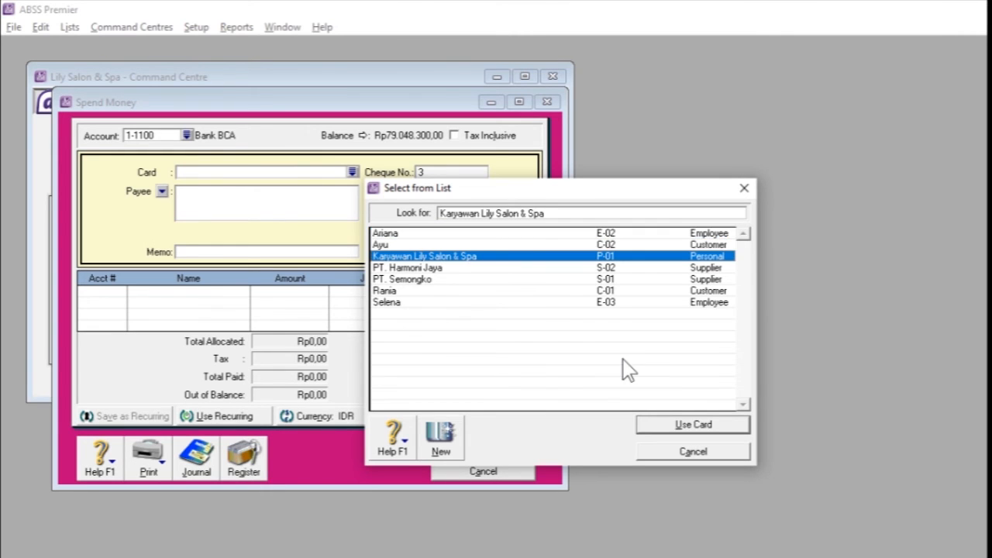
{"action": "left_click", "coordinate": [676, 427]}
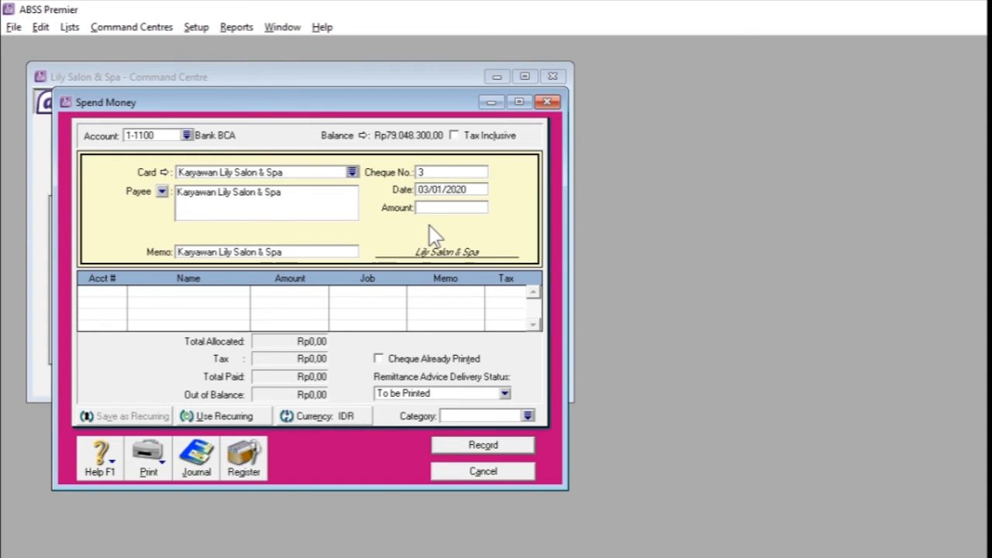
Set the payment's cheque number to KK-002
{"action": "double_click", "coordinate": [428, 172]}
{"action": "key", "text": "BackSpace"}
{"action": "type", "text": "kk"}
{"action": "key", "text": "BackSpace"}
{"action": "key", "text": "BackSpace"}
{"action": "type", "text": "L"}
{"action": "key", "text": "BackSpace"}
{"action": "type", "text": "KK-002"}
{"action": "key", "text": "Tab"}
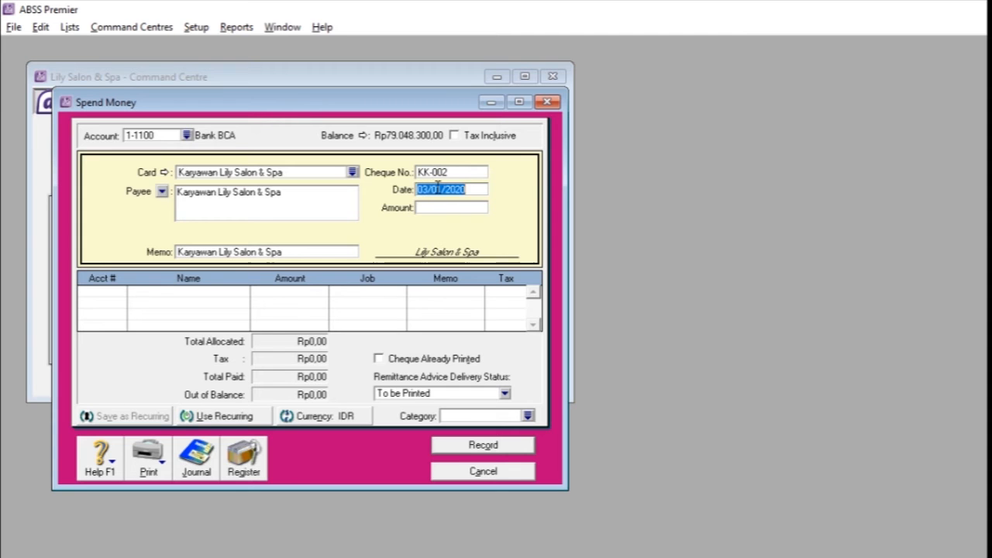
{"action": "left_click", "coordinate": [468, 211]}
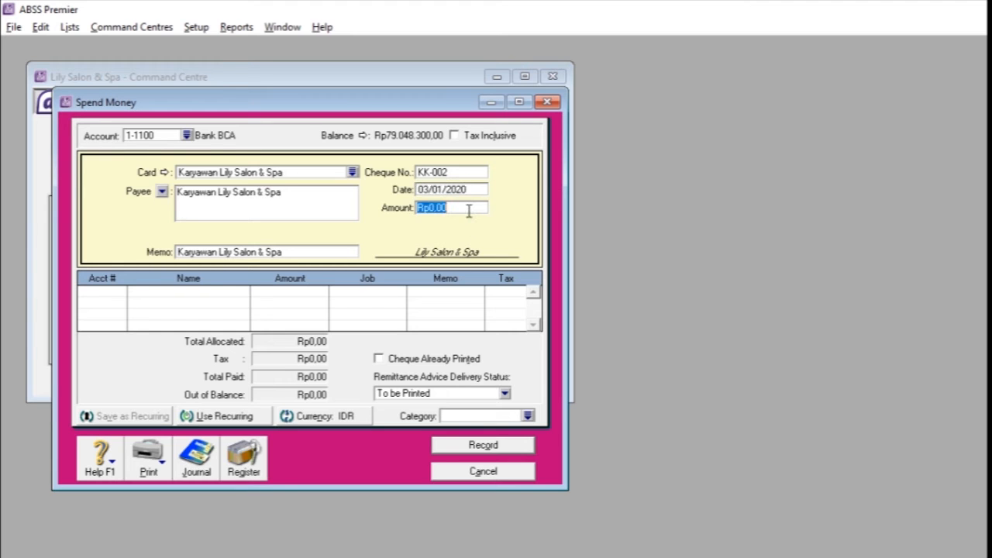
Replace the payment's memo with "Pembayaran hutang gaji karyawan bln Desember 2019"
{"action": "left_click", "coordinate": [282, 254]}
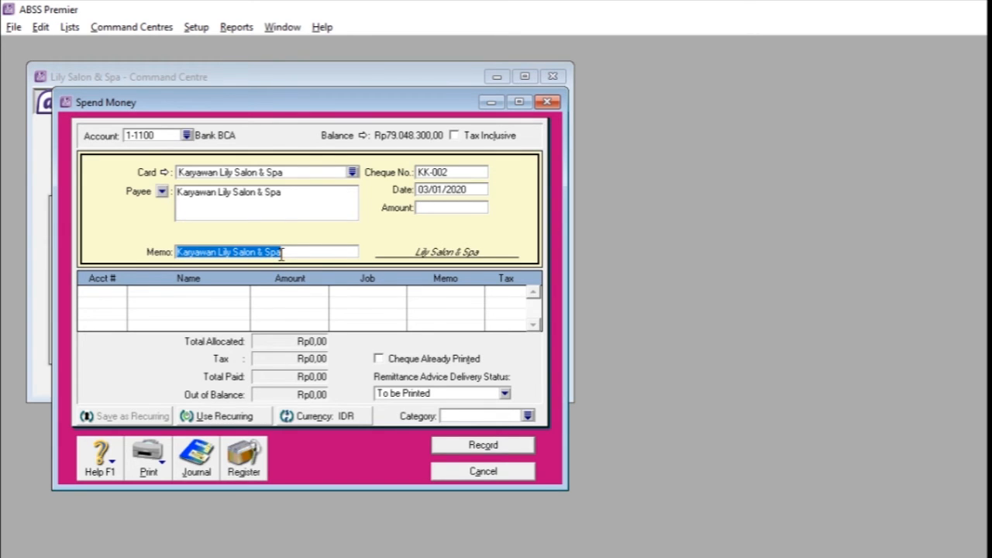
{"action": "key", "text": "BackSpace"}
{"action": "type", "text": "PE"}
{"action": "key", "text": "BackSpace"}
{"action": "type", "text": "embayaran "}
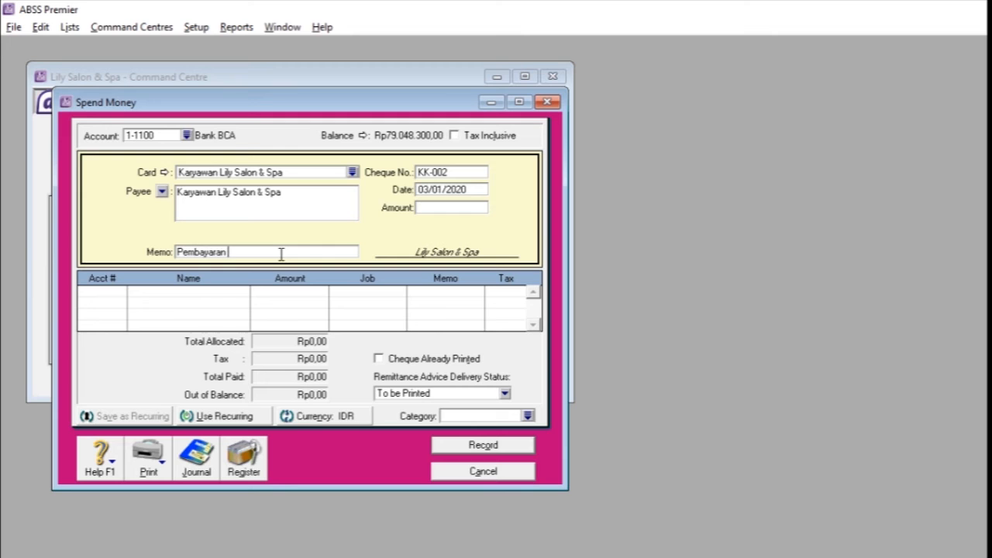
{"action": "type", "text": "hutang gaji karyawan bln Desem"}
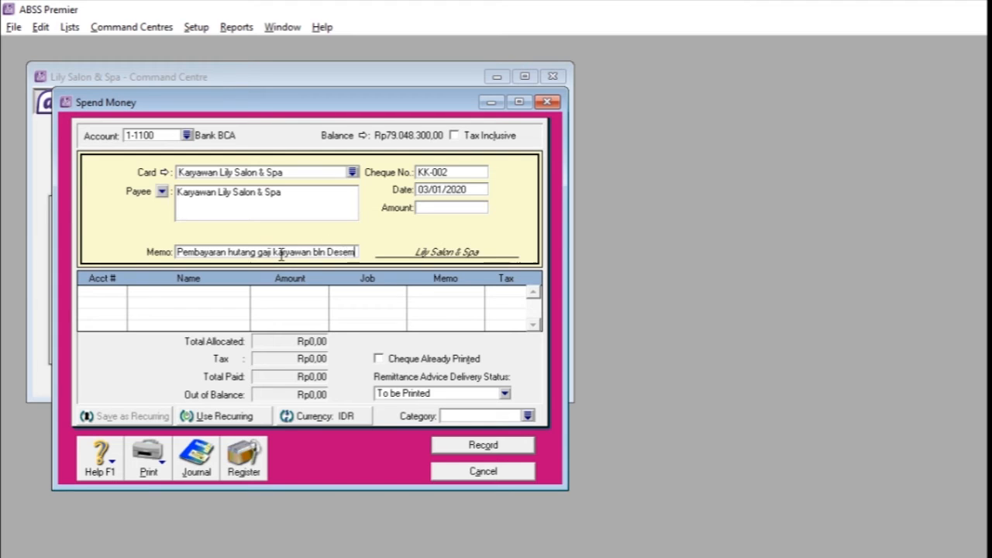
{"action": "type", "text": "ber"}
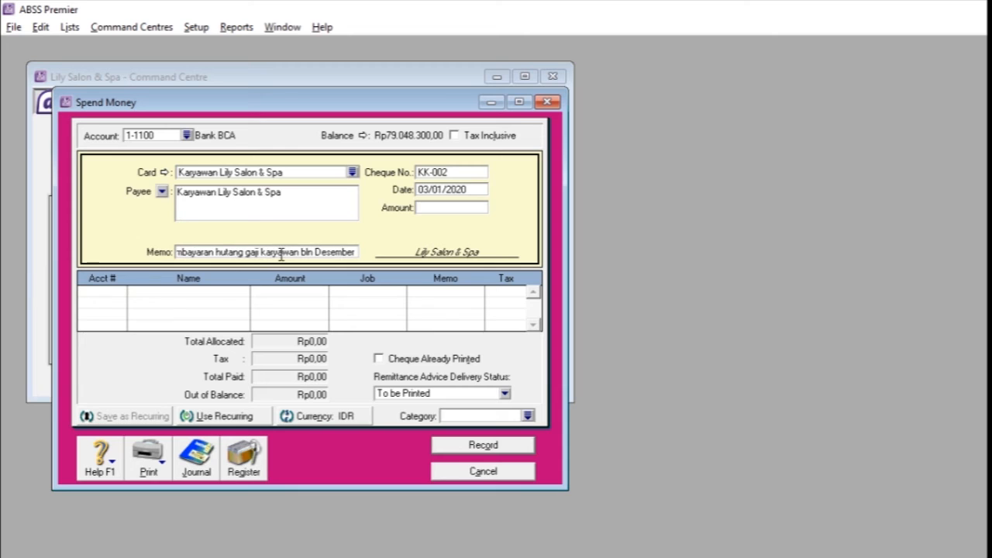
{"action": "type", "text": " 2019"}
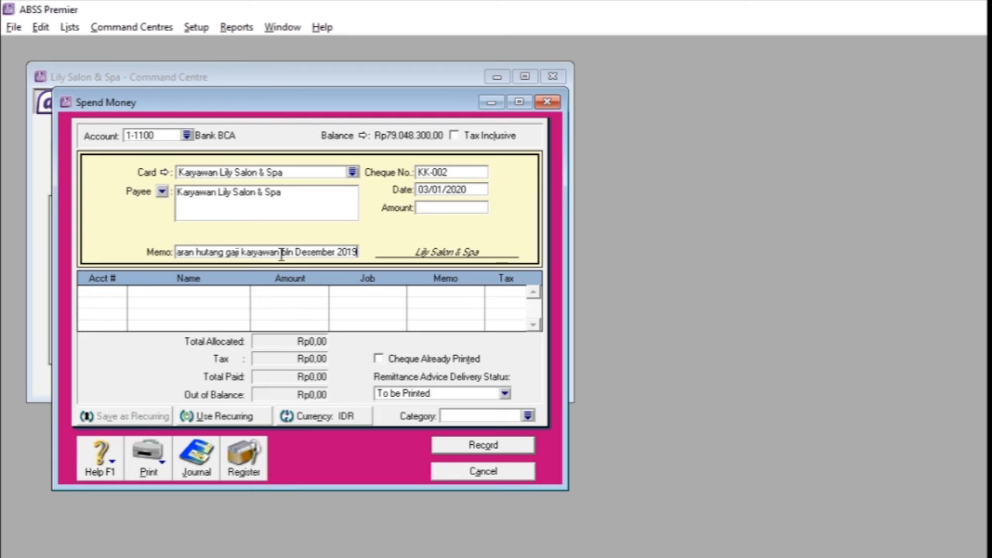
Allocate the payment's first line to the liability account 2-1110 Hutang Gaji
{"action": "left_click", "coordinate": [120, 295]}
{"action": "type", "text": "6"}
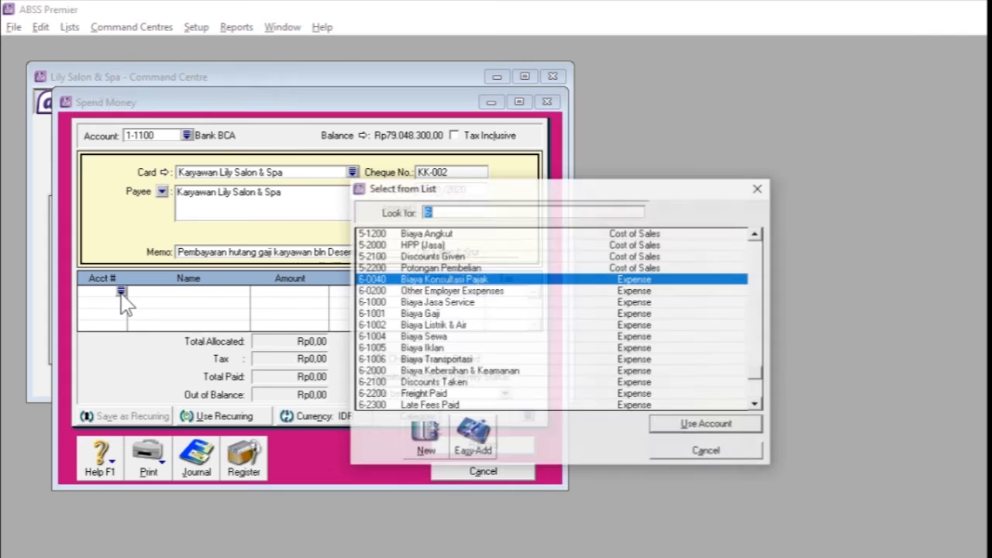
{"action": "left_click", "coordinate": [757, 258]}
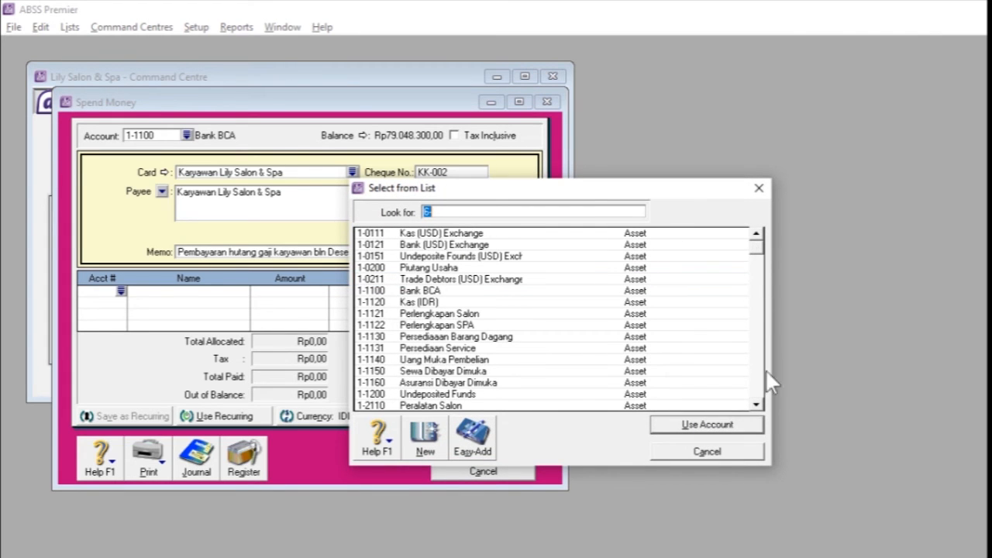
{"action": "left_click", "coordinate": [757, 405]}
{"action": "left_click", "coordinate": [756, 405]}
{"action": "left_click", "coordinate": [756, 404]}
{"action": "left_click", "coordinate": [757, 405]}
{"action": "left_click", "coordinate": [757, 404]}
{"action": "left_click", "coordinate": [756, 405]}
{"action": "left_click", "coordinate": [756, 404]}
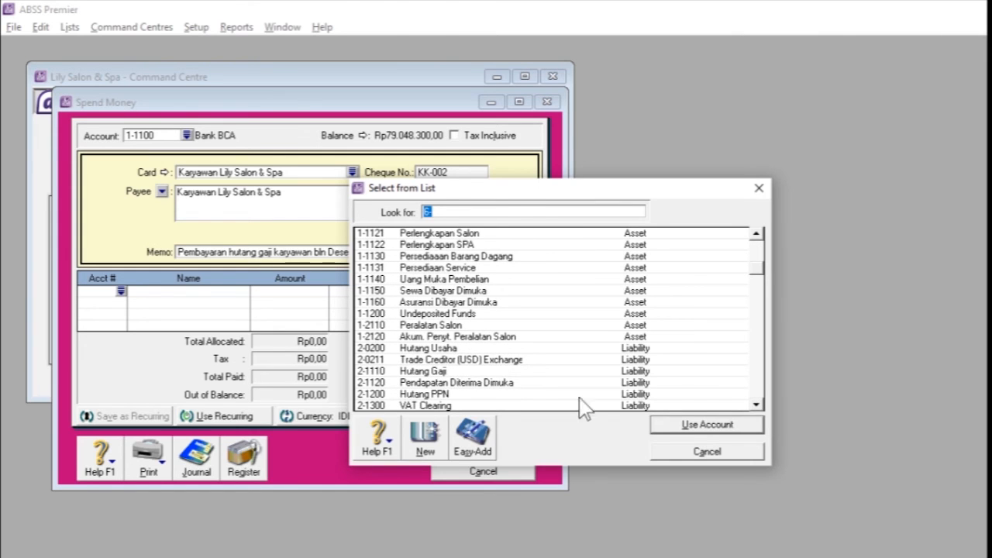
{"action": "left_click", "coordinate": [450, 370]}
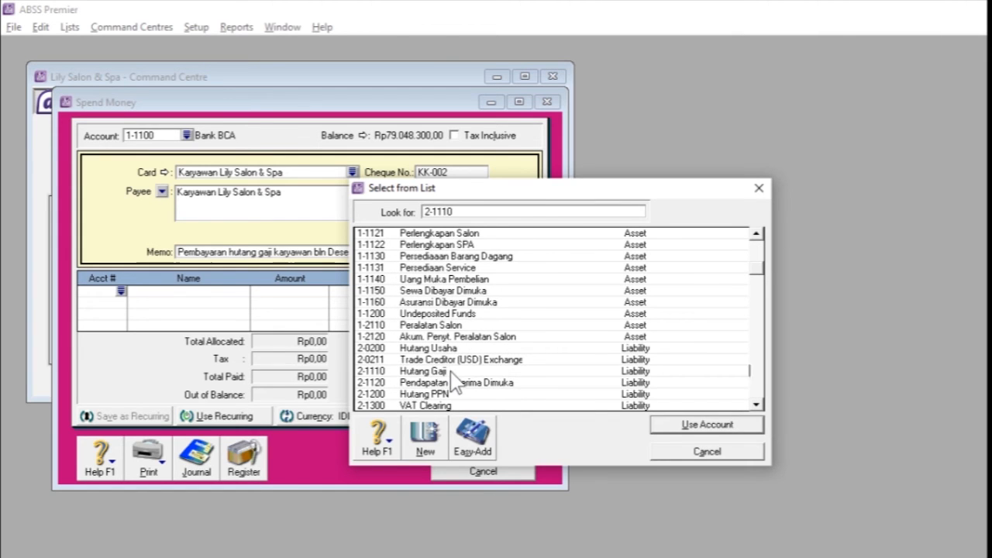
{"action": "left_click", "coordinate": [676, 430]}
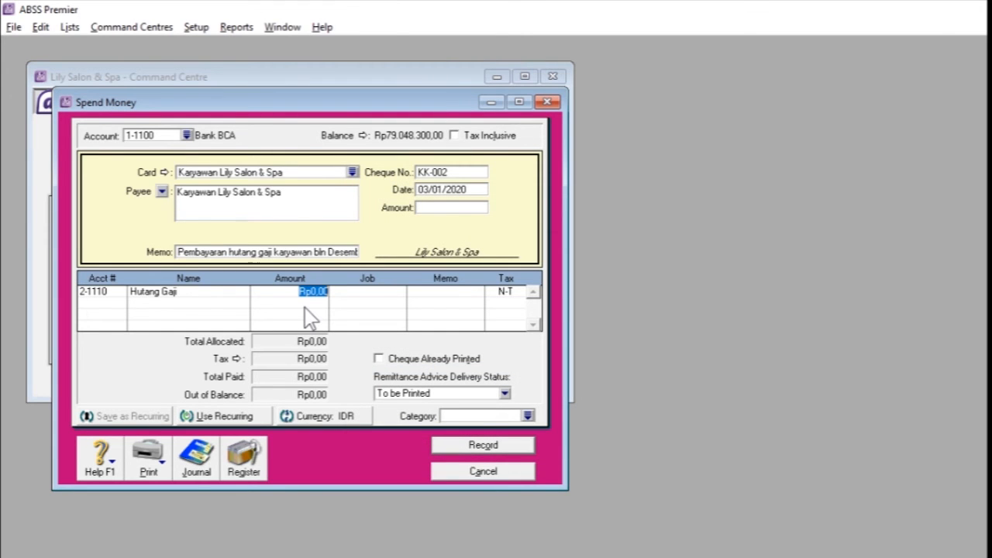
Set the Hutang Gaji line and the total payment to Rp15.000.000, then record KK-002 and close Spend Money
{"action": "type", "text": "15000000"}
{"action": "key", "text": "Tab"}
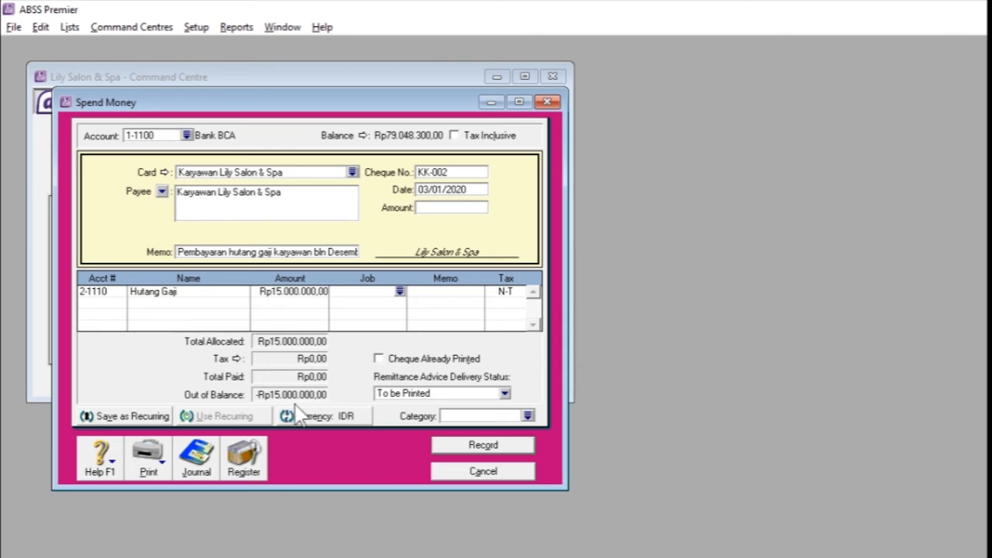
{"action": "left_click", "coordinate": [436, 208]}
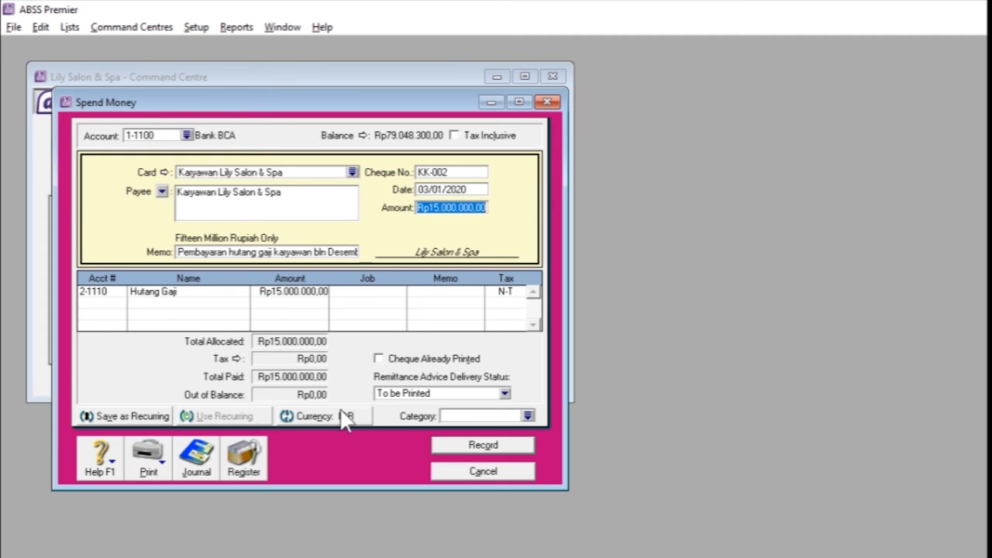
{"action": "left_click", "coordinate": [474, 447]}
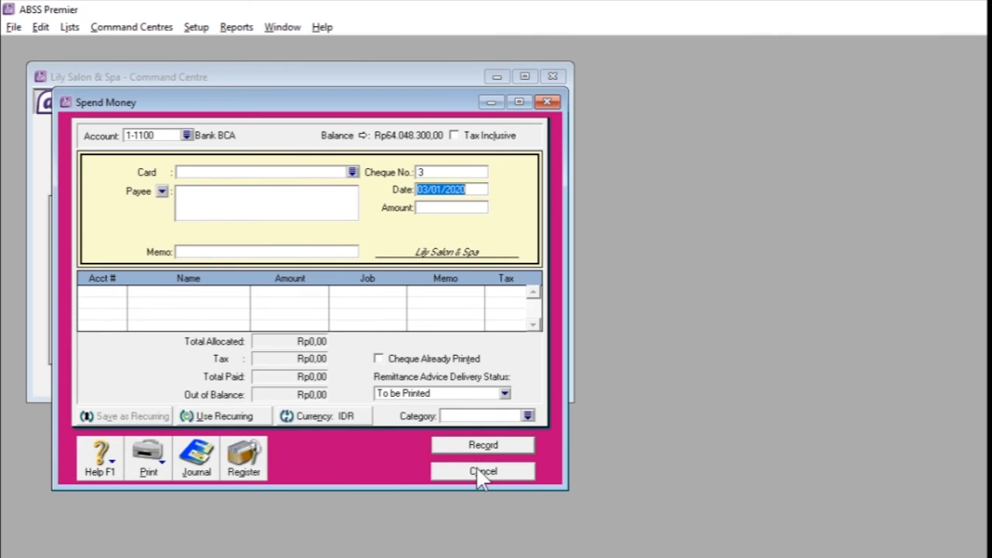
{"action": "left_click", "coordinate": [481, 471]}
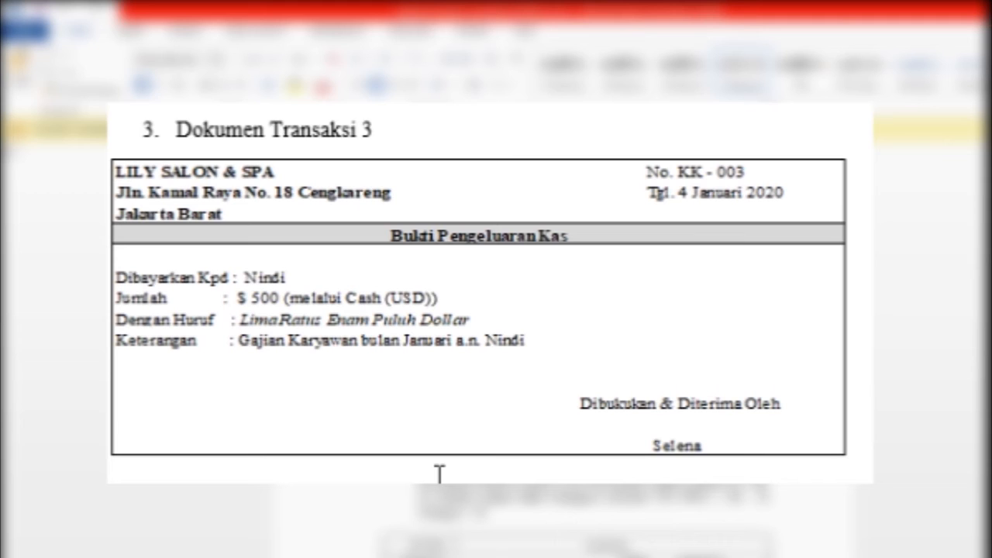
Return to ABSS Premier from the voucher document and start a new general journal entry
{"action": "key", "text": "alt+Tab"}
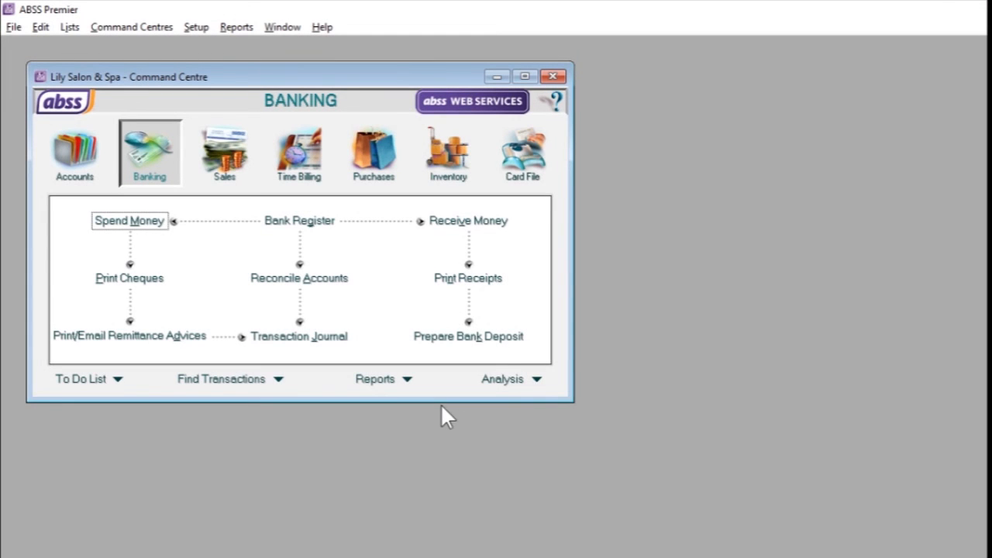
{"action": "left_click", "coordinate": [78, 168]}
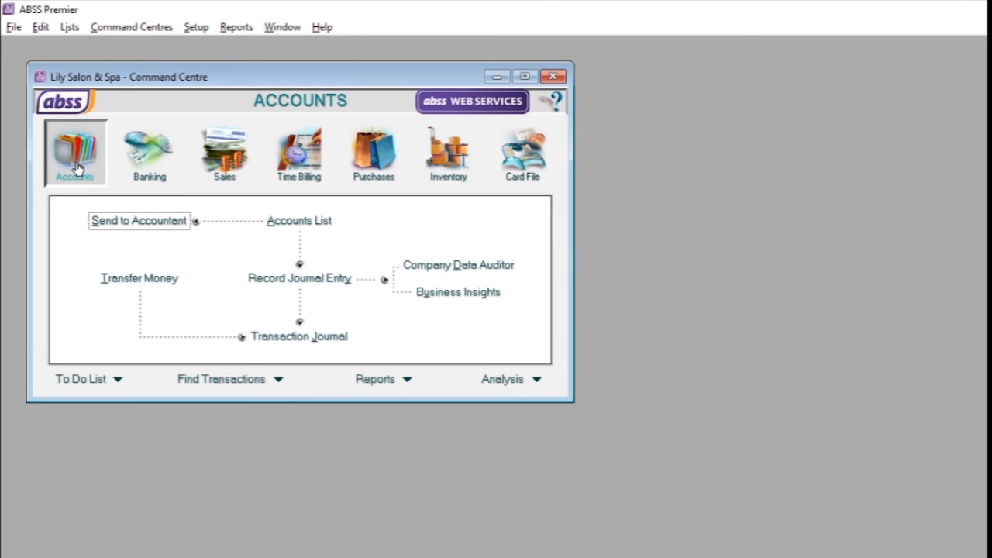
{"action": "left_click", "coordinate": [268, 281]}
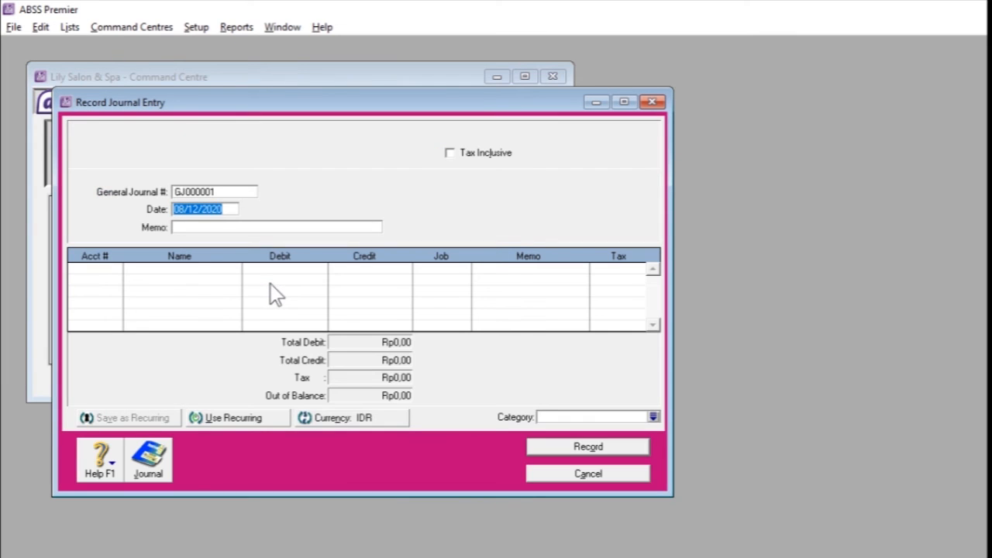
Number the journal entry KK-004 and date it 04/01/2020
{"action": "left_click", "coordinate": [206, 191]}
{"action": "type", "text": "56"}
{"action": "key", "text": "BackSpace"}
{"action": "key", "text": "BackSpace"}
{"action": "type", "text": "KK-004"}
{"action": "left_click", "coordinate": [201, 210]}
{"action": "type", "text": "04"}
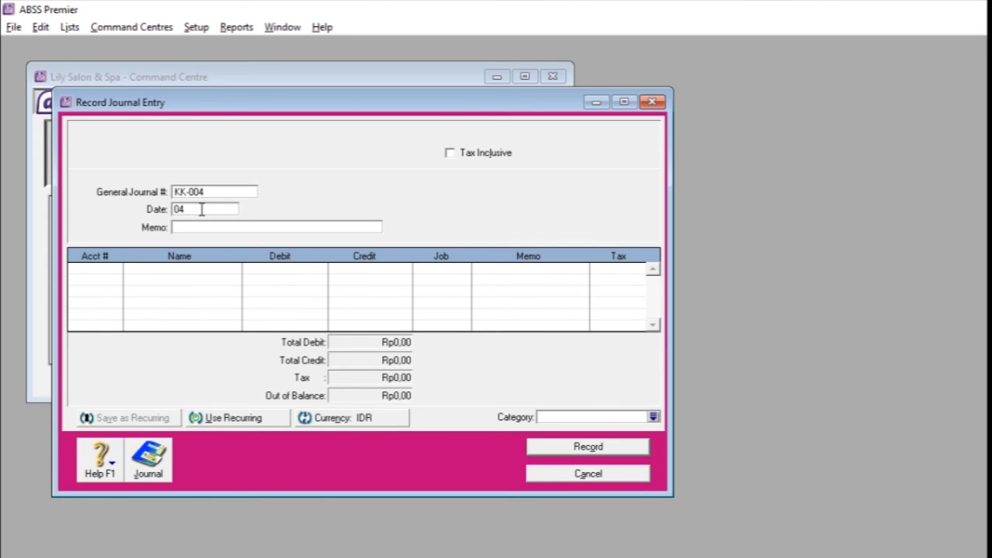
{"action": "type", "text": "/01/2020"}
{"action": "key", "text": "Tab"}
Enter a memo describing the January salary payment and naming the employee
{"action": "type", "text": "Gajain ka"}
{"action": "key", "text": "BackSpace"}
{"action": "key", "text": "BackSpace"}
{"action": "type", "text": "Karyawan"}
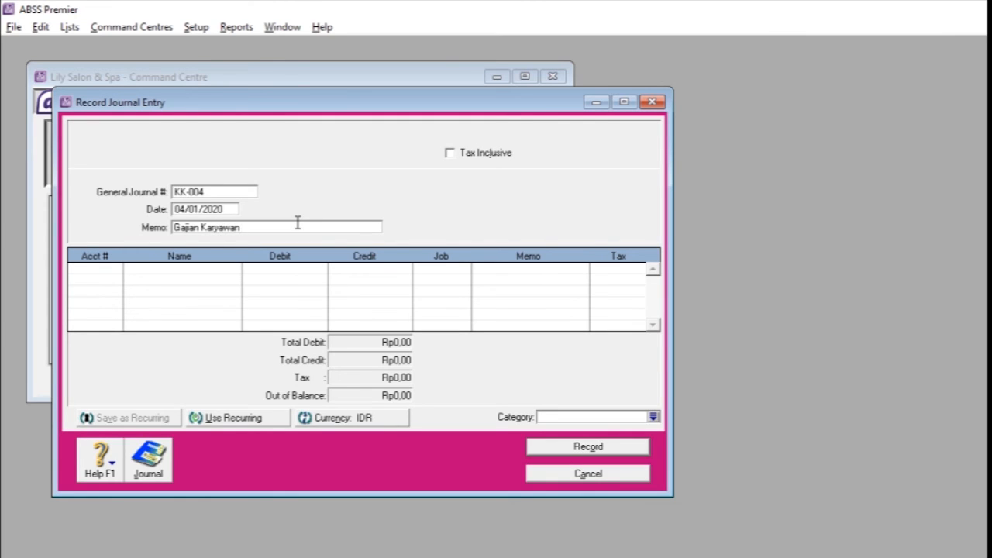
{"action": "type", "text": " bu"}
{"action": "type", "text": "ln Jan"}
{"action": "type", "text": "uari"}
{"action": "type", "text": " ak"}
{"action": "key", "text": "BackSpace"}
{"action": "type", "text": ". Nindi"}
Change the journal entry's currency to USD, United States Dollars, using the listed exchange rate
{"action": "left_click", "coordinate": [374, 422]}
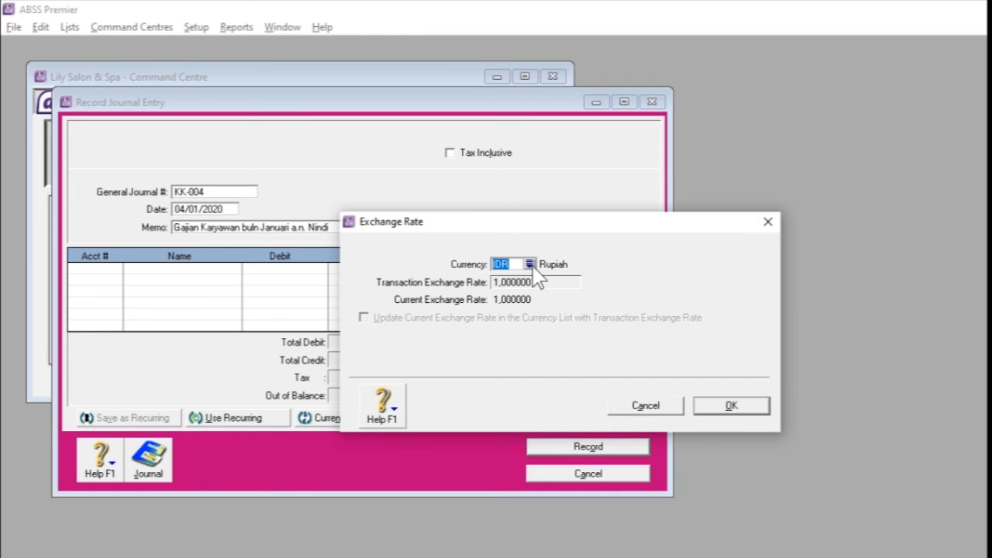
{"action": "left_click", "coordinate": [530, 264]}
{"action": "type", "text": "USD"}
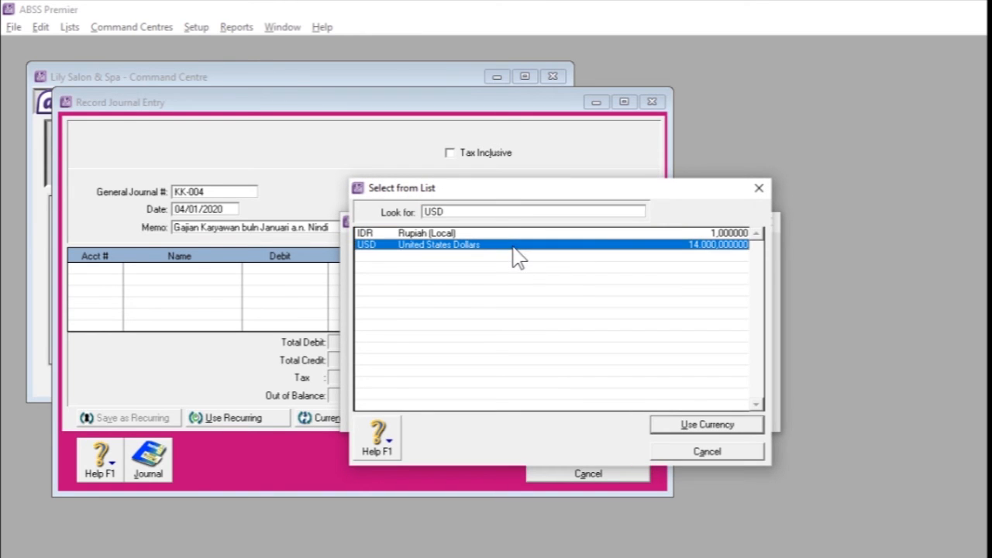
{"action": "left_click", "coordinate": [694, 428]}
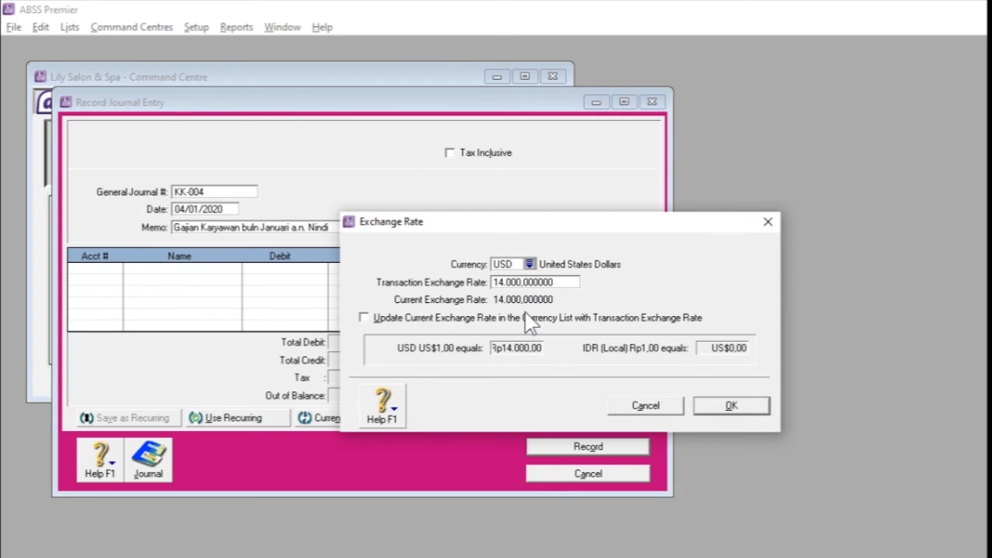
{"action": "left_click", "coordinate": [706, 402]}
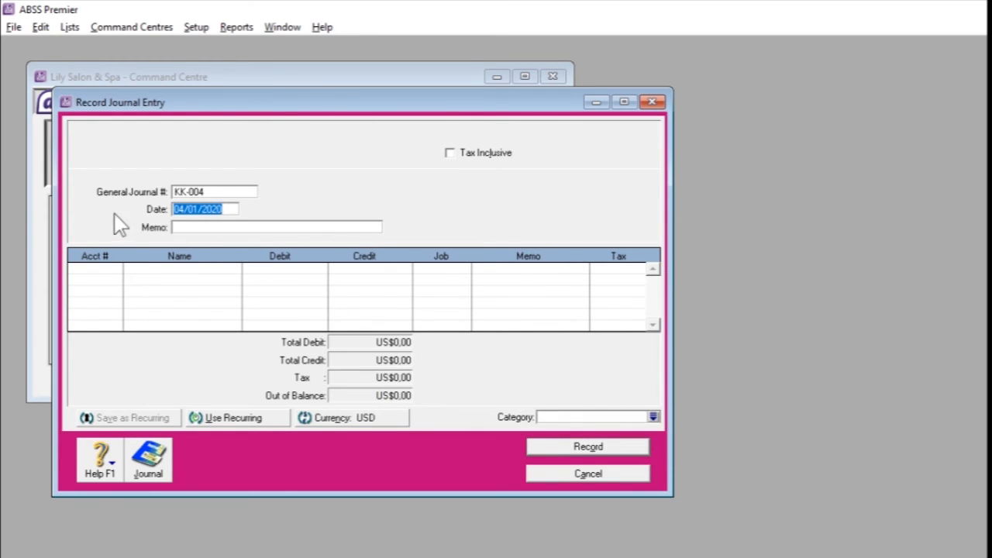
Enter the memo "Gajian Karyawan bulan Januari a.n." followed by the employee's name
{"action": "left_click", "coordinate": [186, 230]}
{"action": "type", "text": "Gajian Karayawan"}
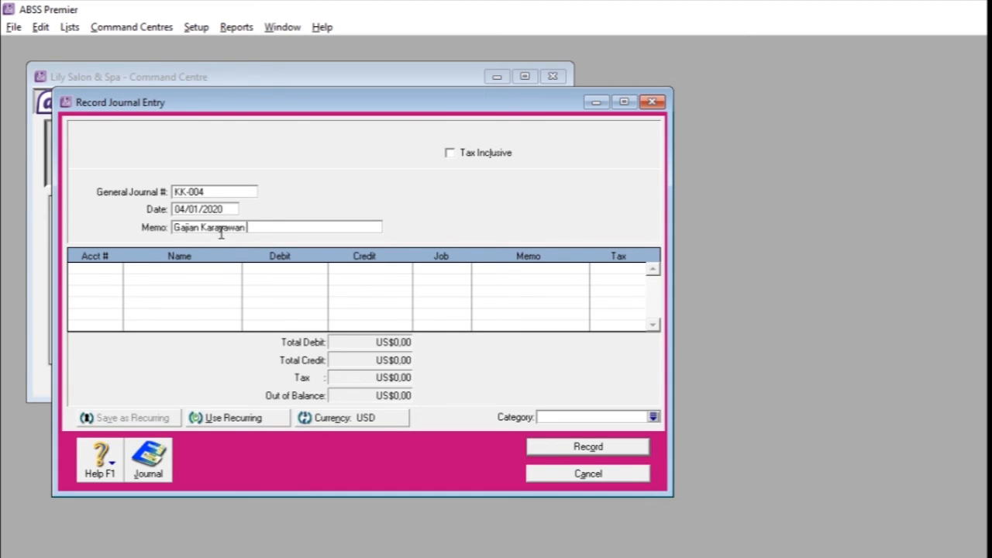
{"action": "left_click", "coordinate": [221, 227]}
{"action": "key", "text": "BackSpace"}
{"action": "left_click", "coordinate": [246, 228]}
{"action": "type", "text": "Bulan Januari"}
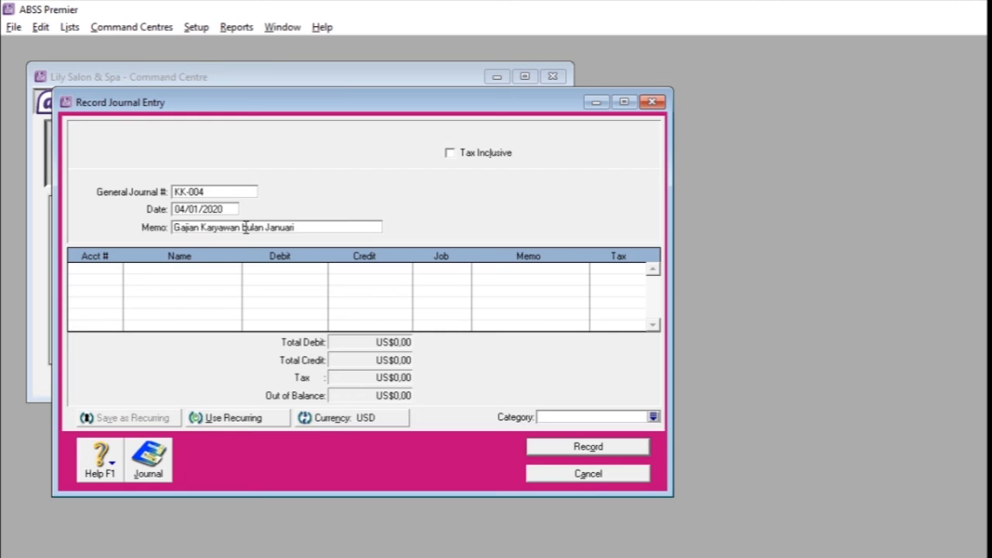
{"action": "type", "text": " a.n. Nindi"}
Debit account 6-5100 Wages & Salaries with US$500 on the first line of the journal entry
{"action": "left_click", "coordinate": [119, 271]}
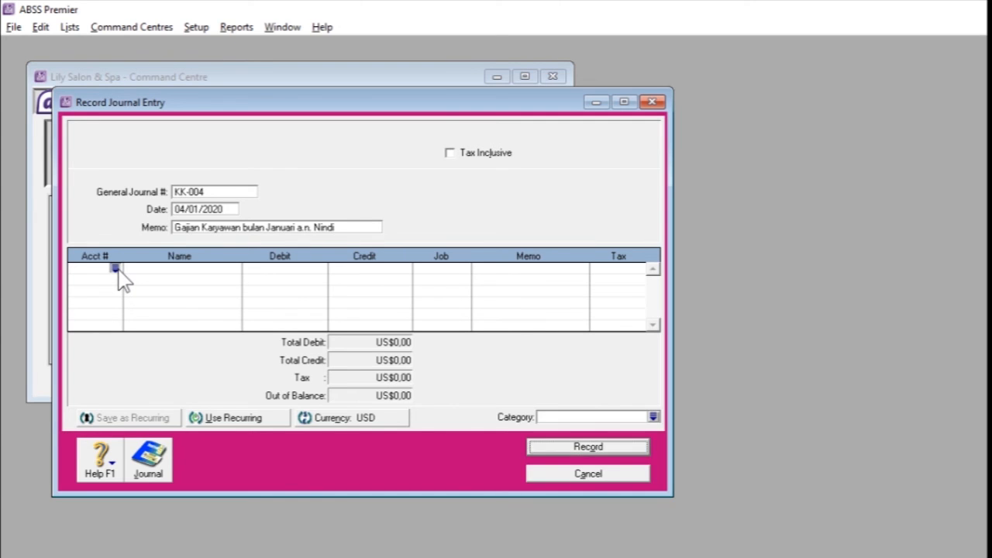
{"action": "left_click", "coordinate": [116, 270]}
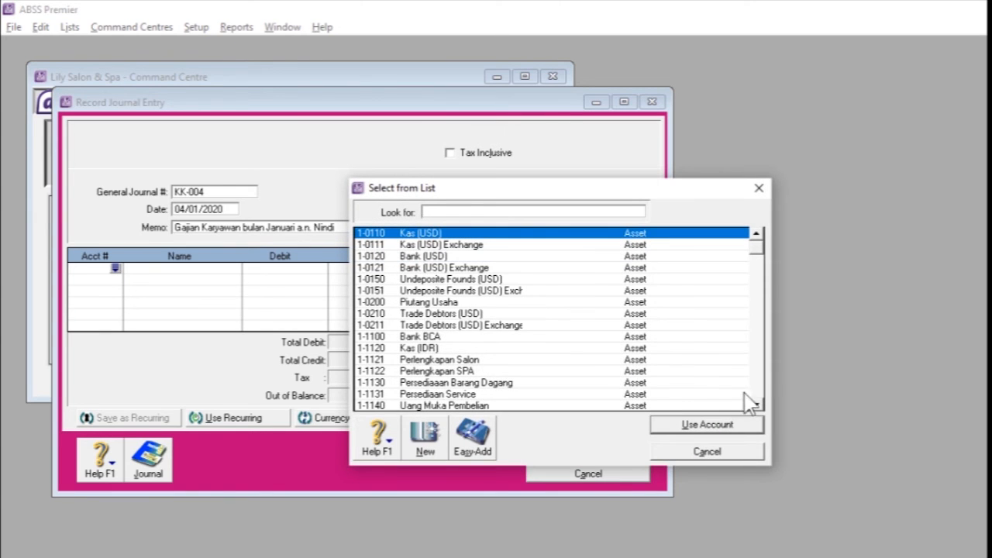
{"action": "left_click", "coordinate": [760, 377]}
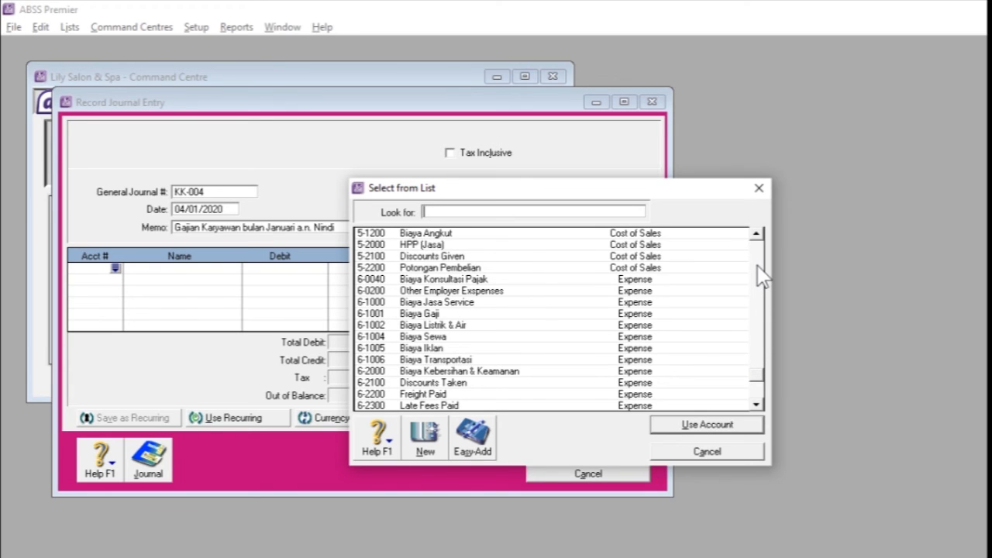
{"action": "scroll", "coordinate": [760, 407], "scroll_direction": "down", "scroll_amount": 2}
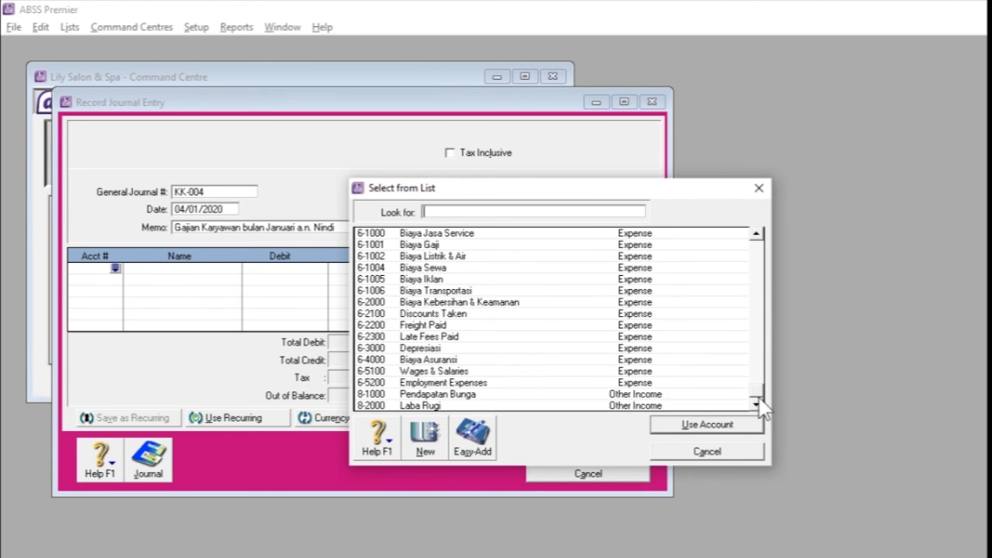
{"action": "left_click", "coordinate": [470, 371]}
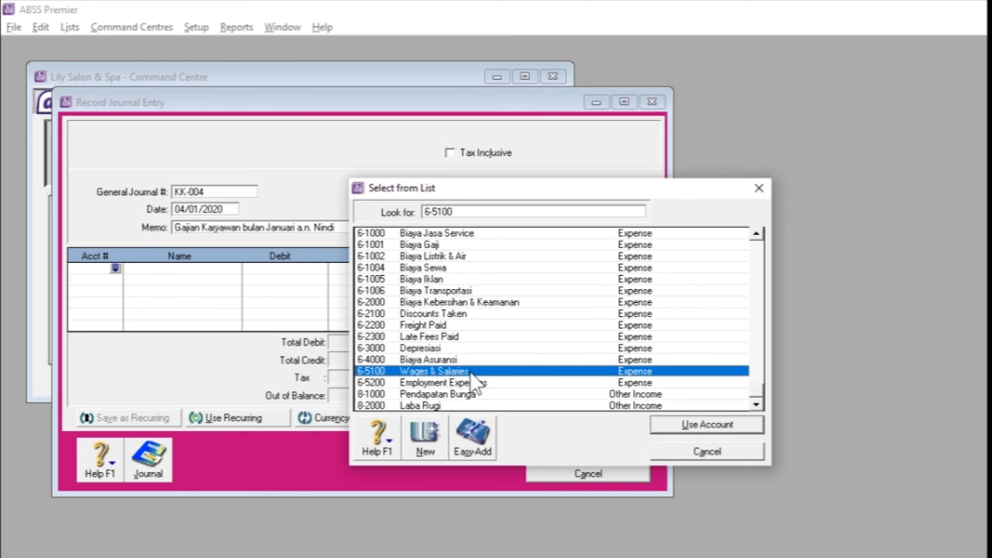
{"action": "left_click", "coordinate": [667, 425]}
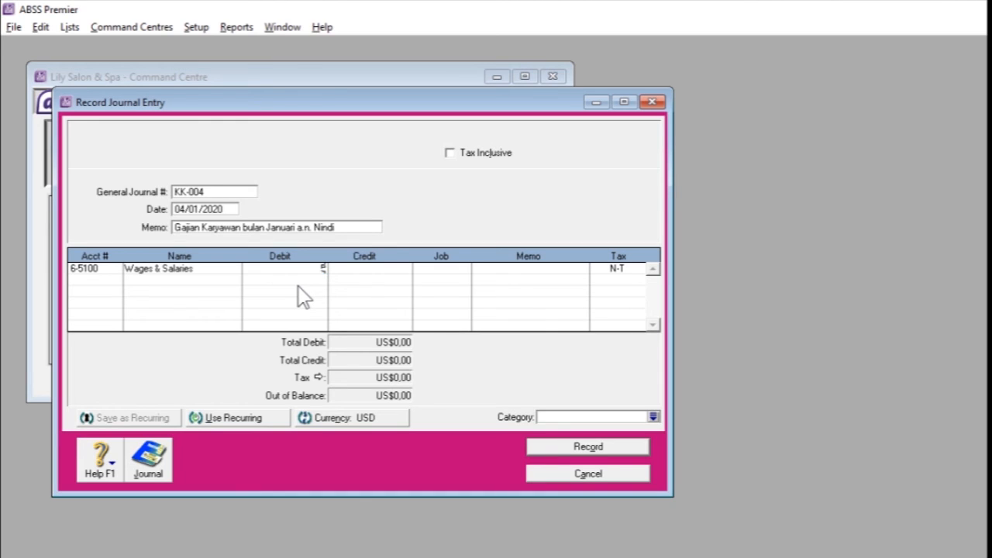
{"action": "type", "text": "500"}
{"action": "key", "text": "Tab"}
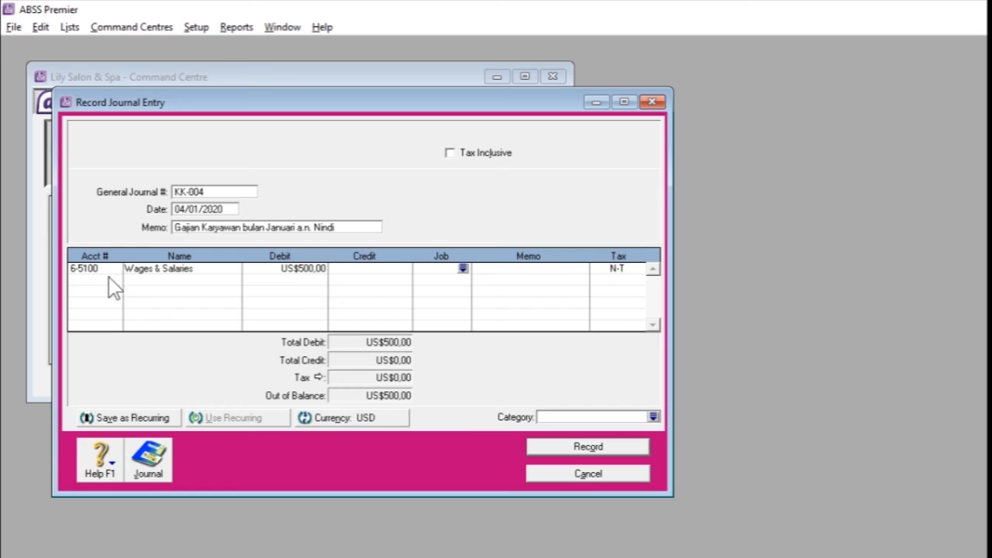
Credit account 1-0110 Kas (USD) with US$500 on the second line and record the journal entry
{"action": "key", "text": "Tab"}
{"action": "key", "text": "Tab"}
{"action": "key", "text": "Tab"}
{"action": "left_click", "coordinate": [116, 280]}
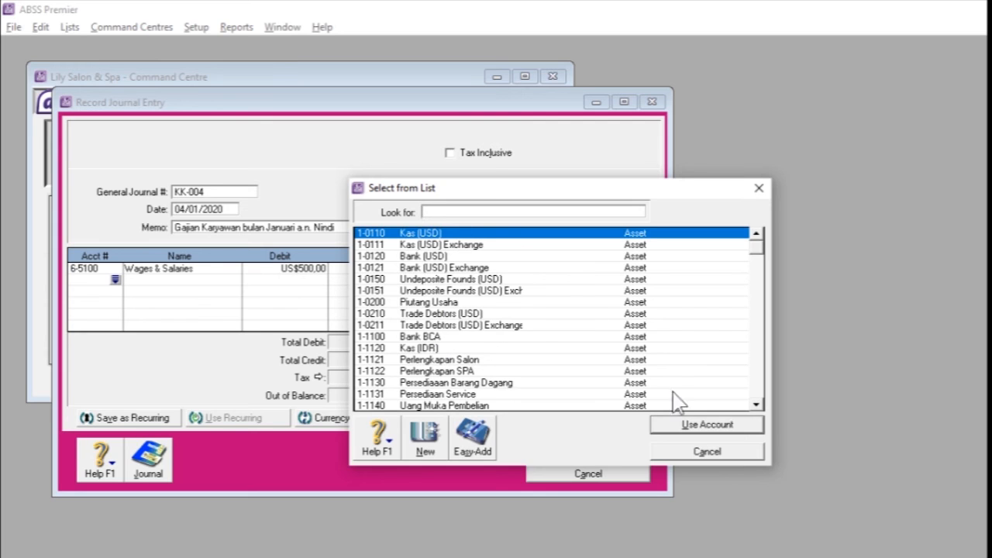
{"action": "left_click", "coordinate": [687, 424]}
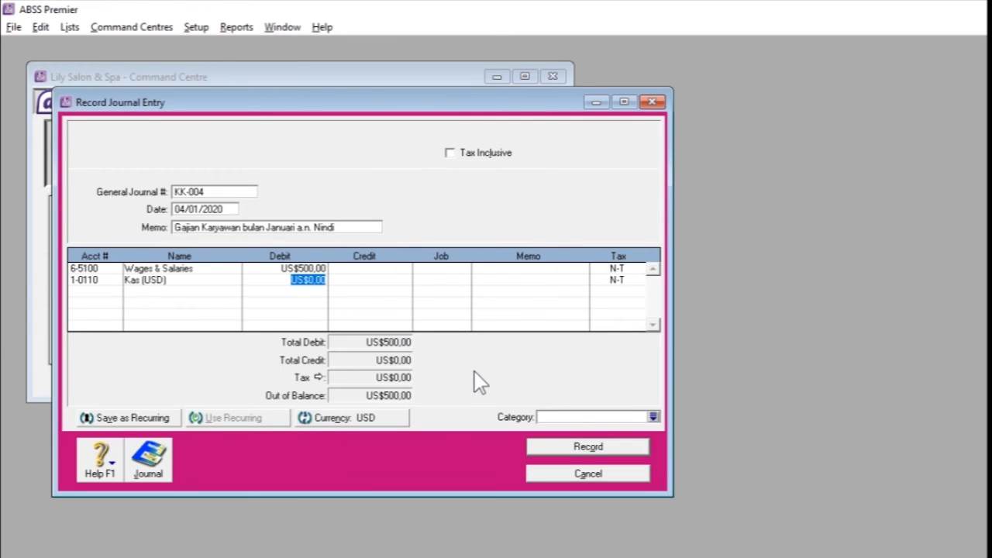
{"action": "key", "text": "Tab"}
{"action": "key", "text": "Tab"}
{"action": "key", "text": "Tab"}
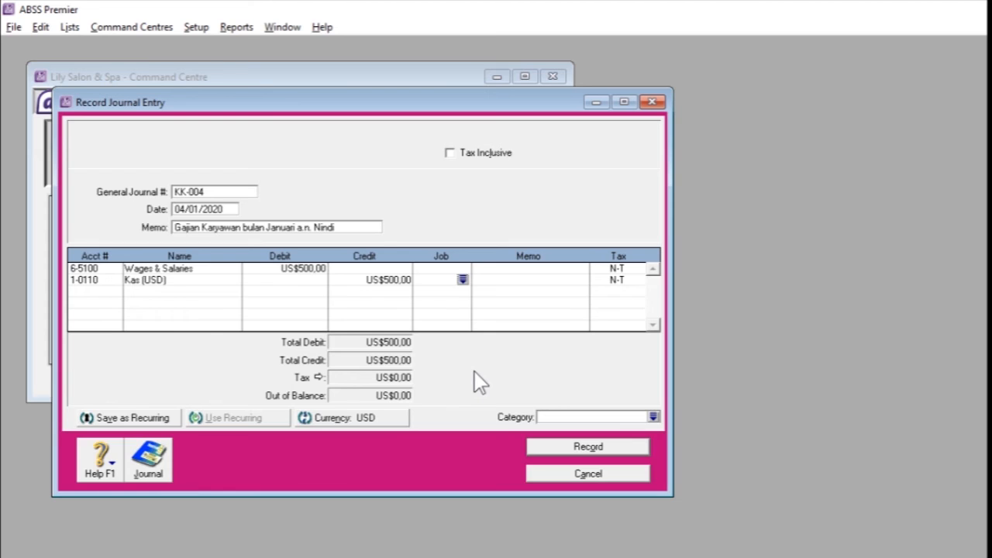
{"action": "key", "text": "Tab"}
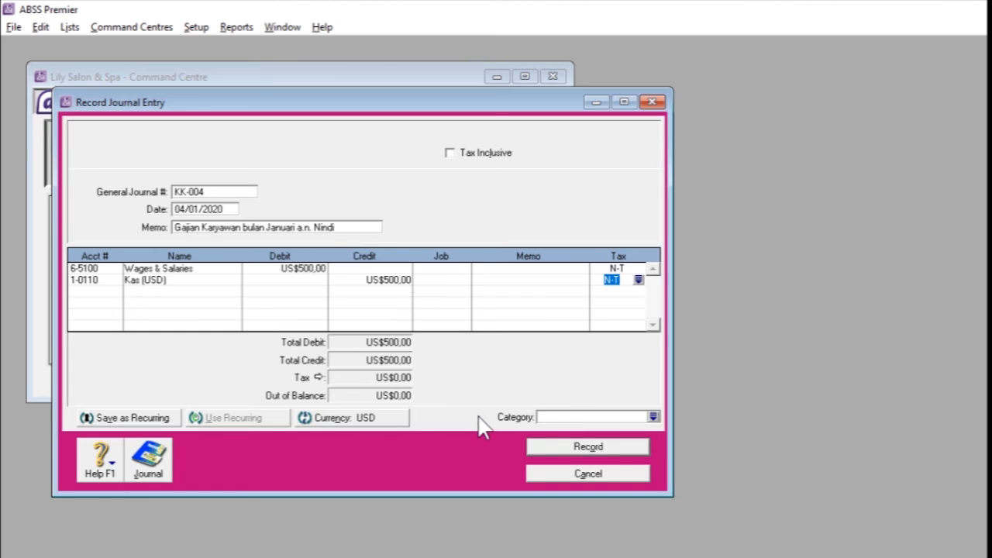
{"action": "left_click", "coordinate": [622, 450]}
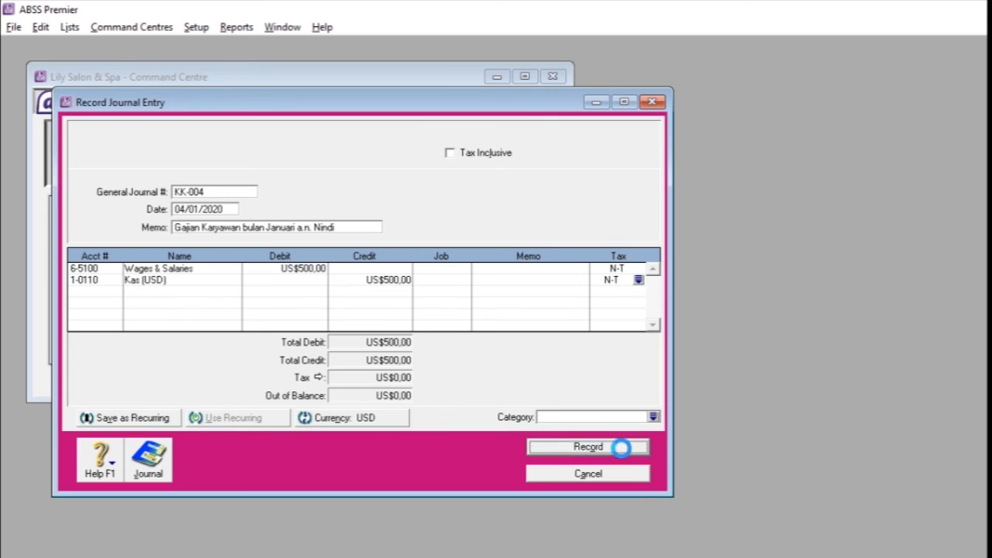
{"action": "left_click", "coordinate": [597, 475]}
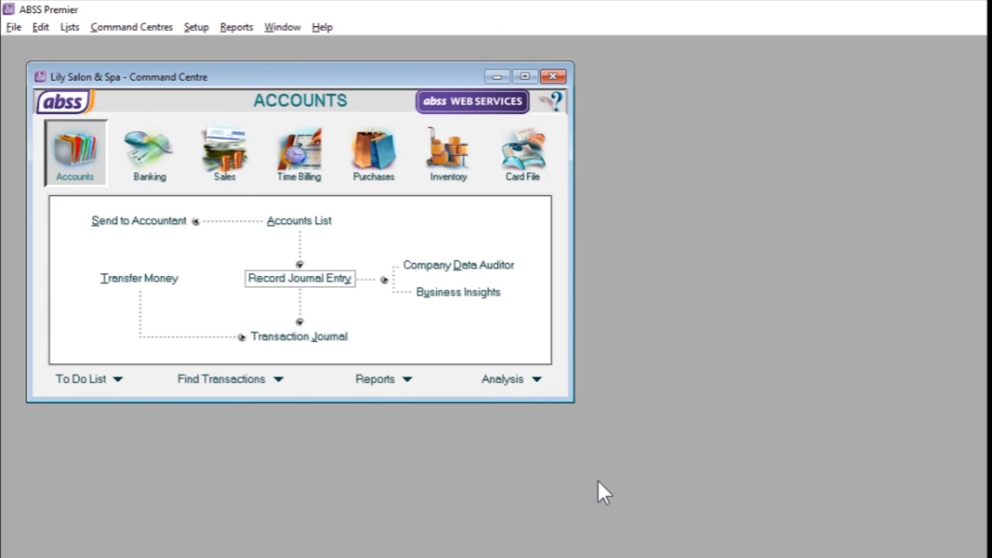
Switch to the Word document and read cash receipt voucher KM-001 under Dokumen Transaksi 7
{"action": "key", "text": "alt+Tab"}
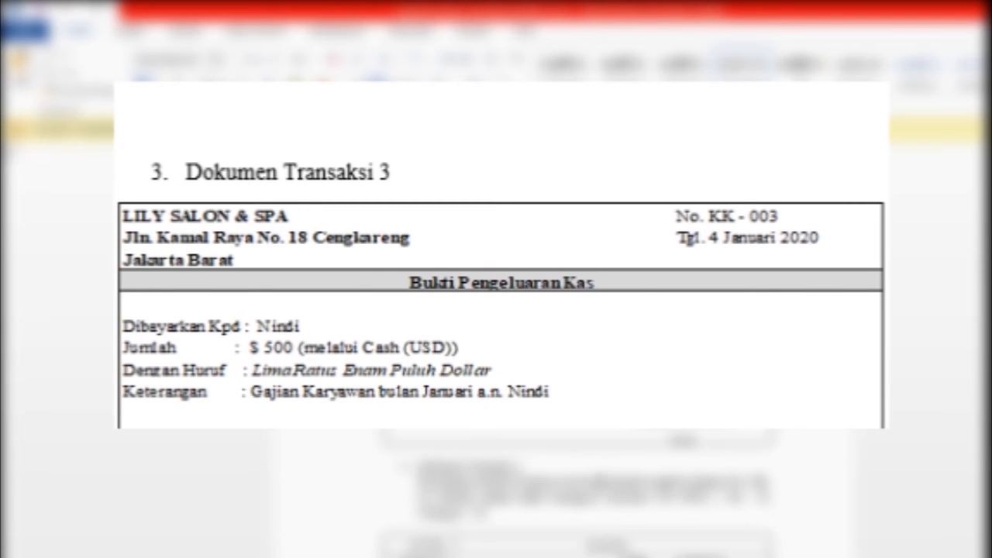
{"action": "scroll", "coordinate": [502, 256], "scroll_direction": "down", "scroll_amount": 20}
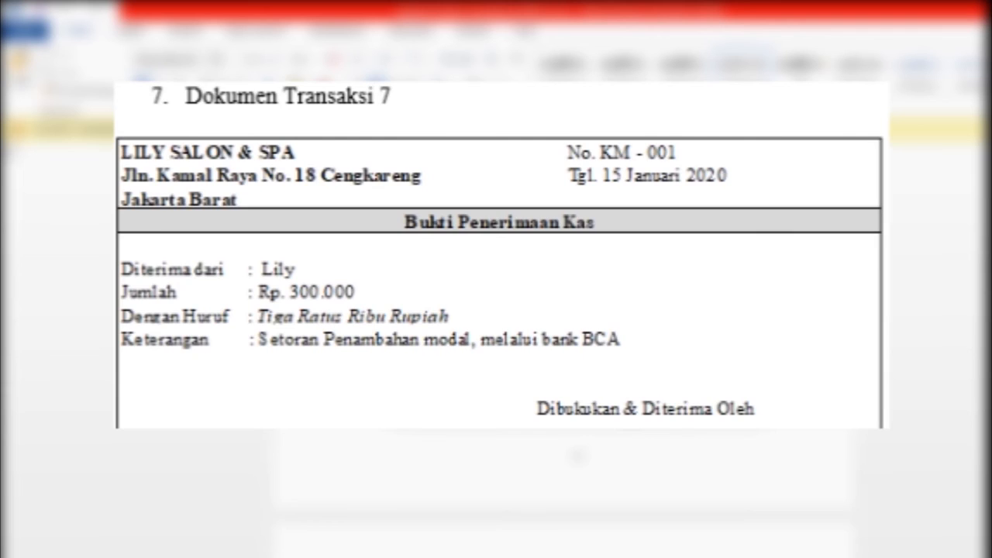
{"action": "scroll", "coordinate": [500, 271], "scroll_direction": "down", "scroll_amount": 5}
{"action": "scroll", "coordinate": [500, 271], "scroll_direction": "up", "scroll_amount": 5}
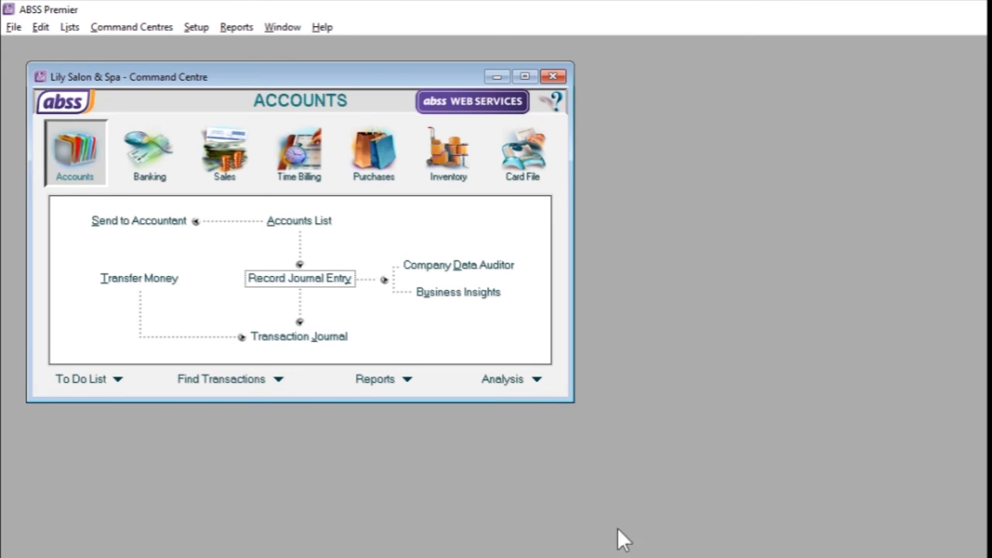
Start a Receive Money transaction that deposits to account 1-1100 Bank BCA
{"action": "left_click", "coordinate": [159, 162]}
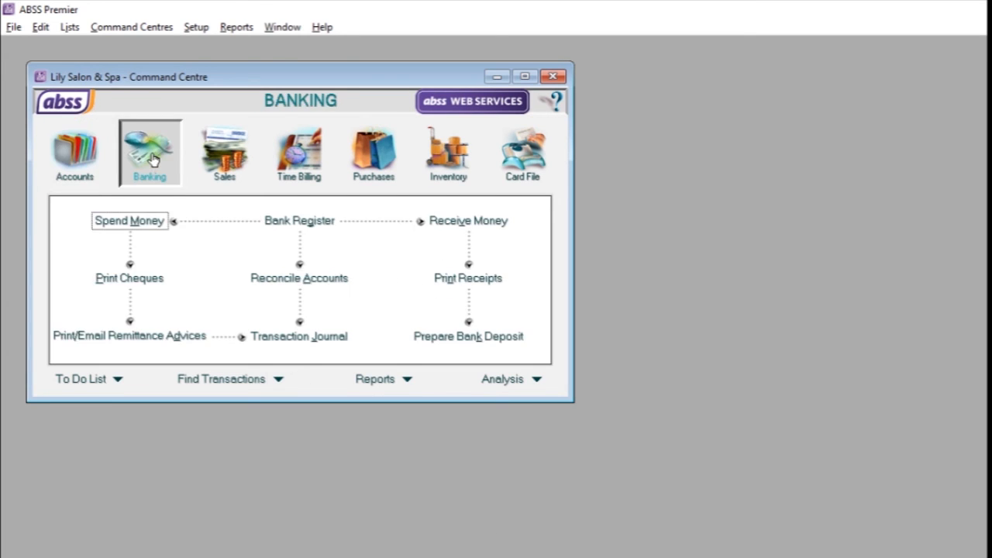
{"action": "left_click", "coordinate": [452, 223]}
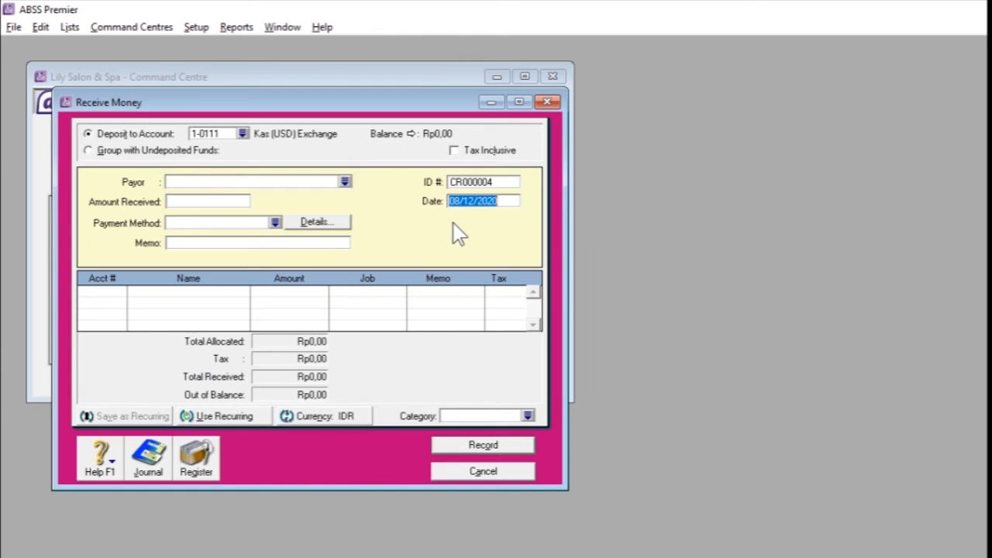
{"action": "left_click", "coordinate": [242, 133]}
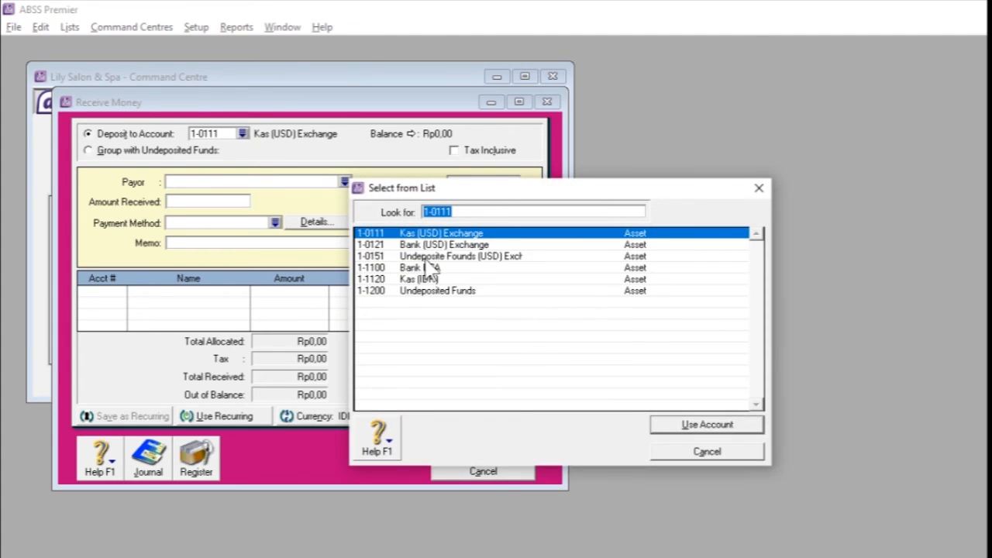
{"action": "left_click", "coordinate": [429, 266]}
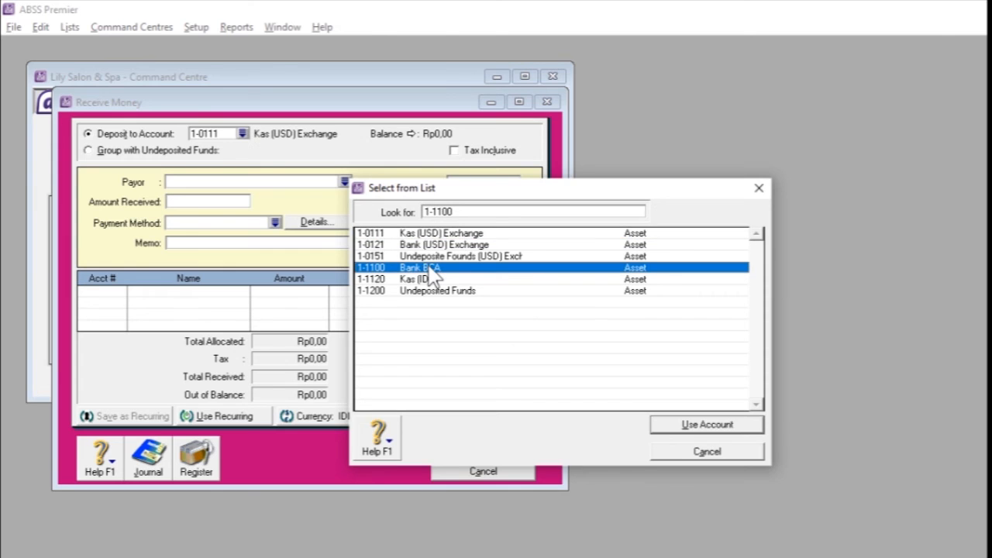
{"action": "left_click", "coordinate": [689, 427]}
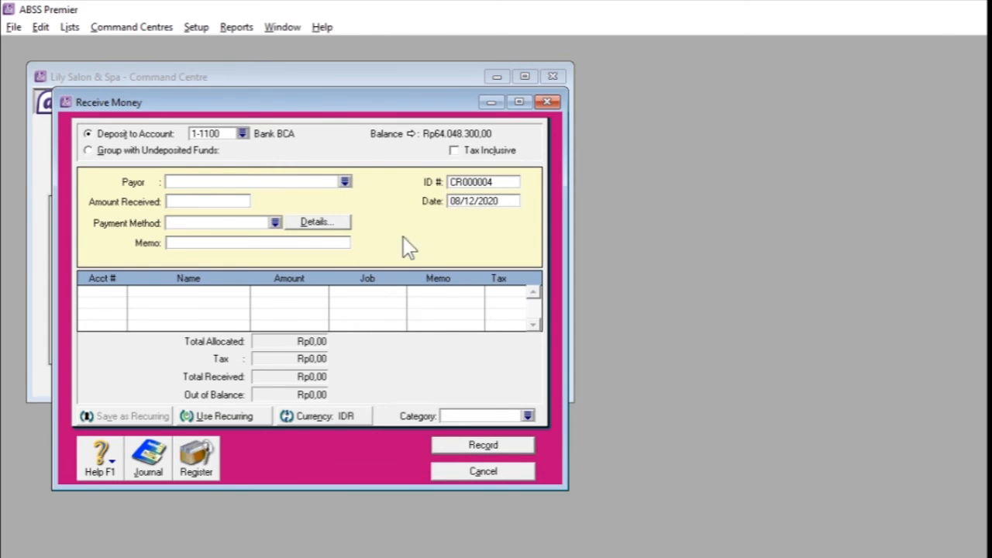
Create an Employee card for the payor, entering the last name and card ID E-04
{"action": "left_click", "coordinate": [346, 183]}
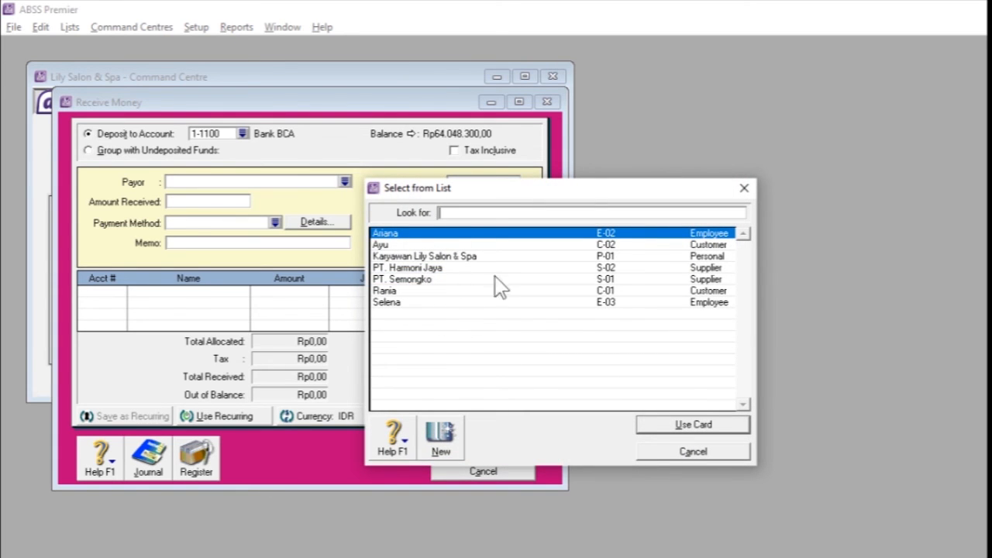
{"action": "left_click", "coordinate": [439, 446]}
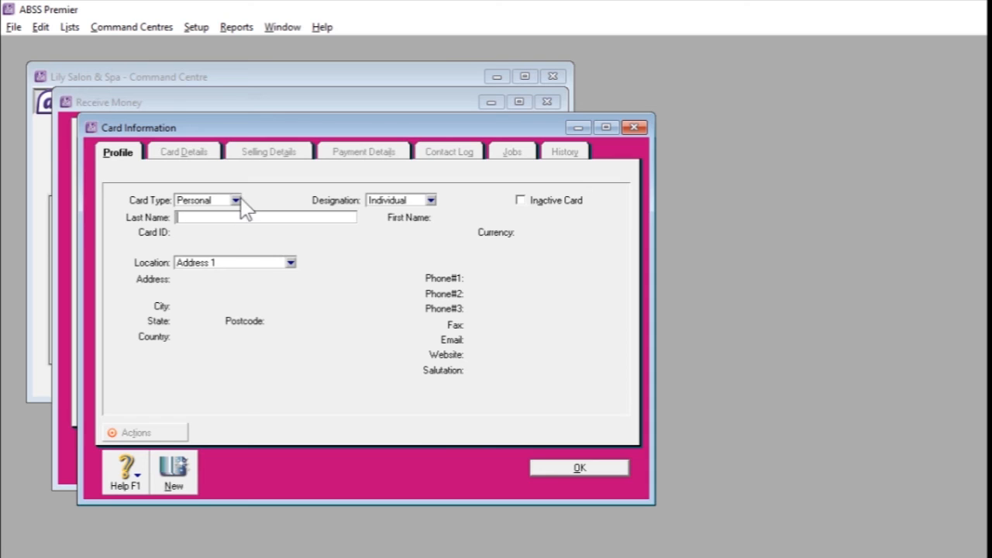
{"action": "left_click", "coordinate": [238, 200]}
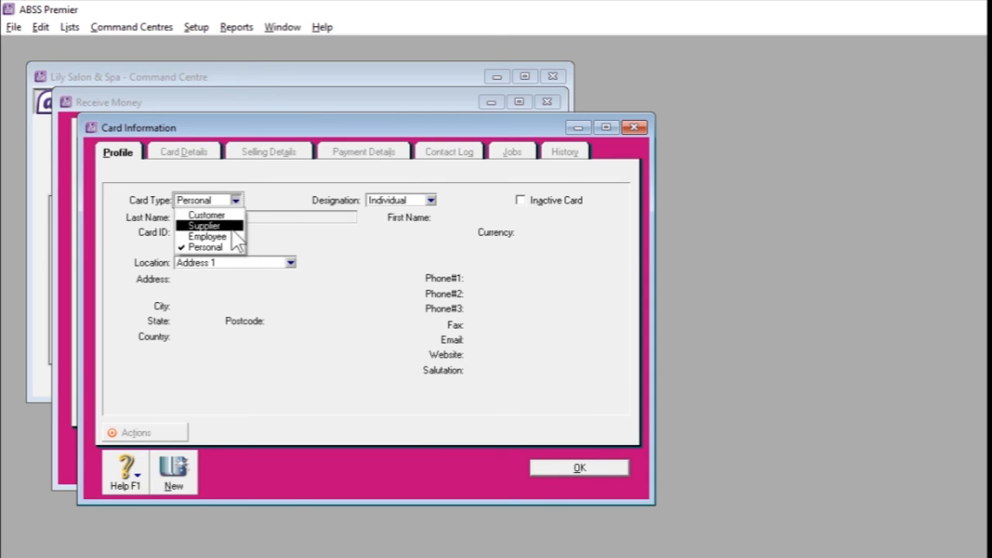
{"action": "left_click", "coordinate": [232, 237]}
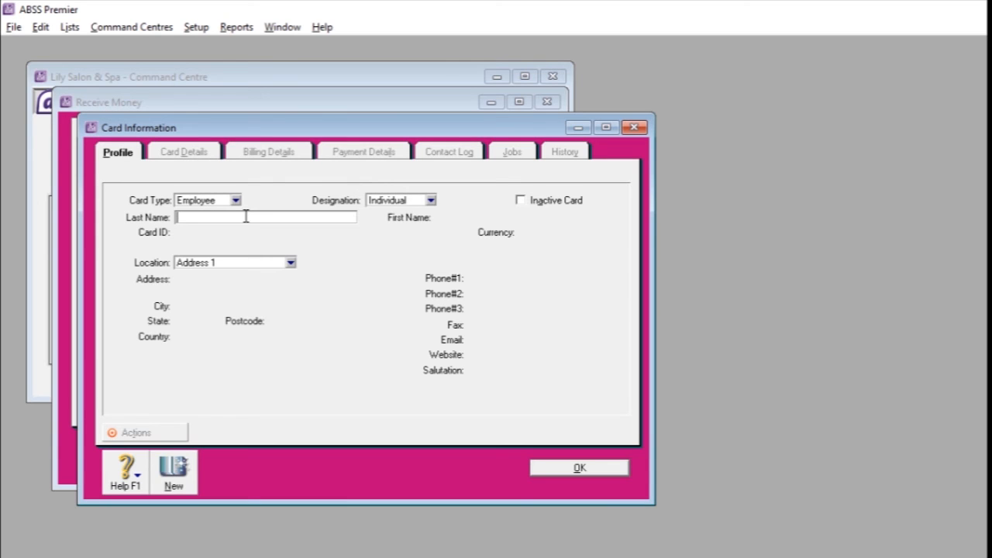
{"action": "type", "text": "Lily"}
{"action": "key", "text": "Tab"}
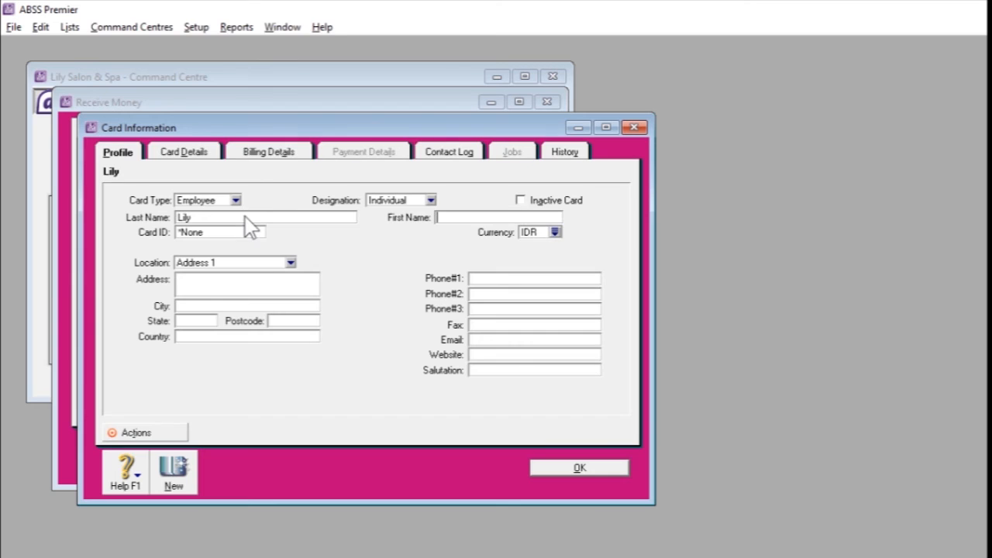
{"action": "left_click", "coordinate": [221, 232]}
{"action": "type", "text": "E-04"}
{"action": "left_click", "coordinate": [566, 465]}
Select the newly created employee card as the payor of the receipt
{"action": "left_click", "coordinate": [345, 182]}
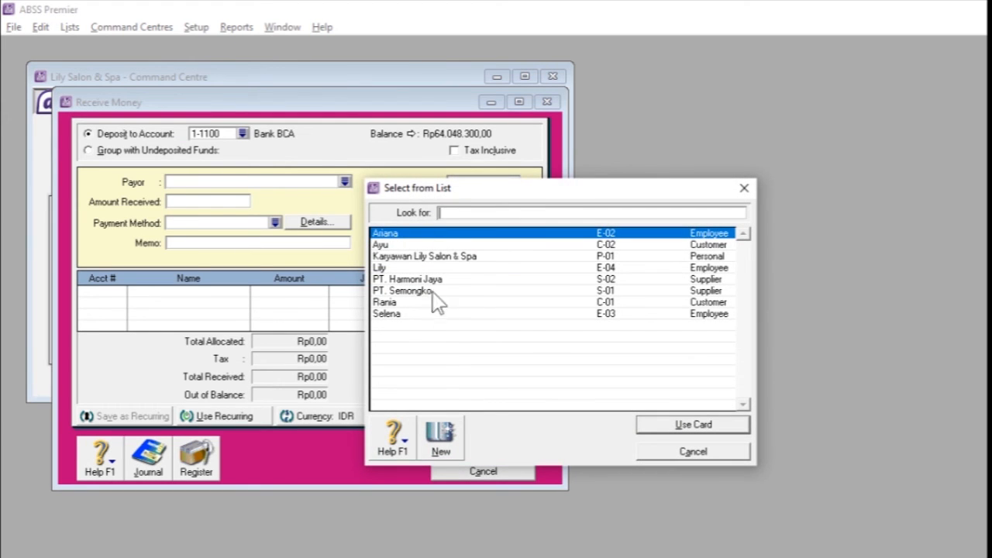
{"action": "left_click", "coordinate": [415, 267]}
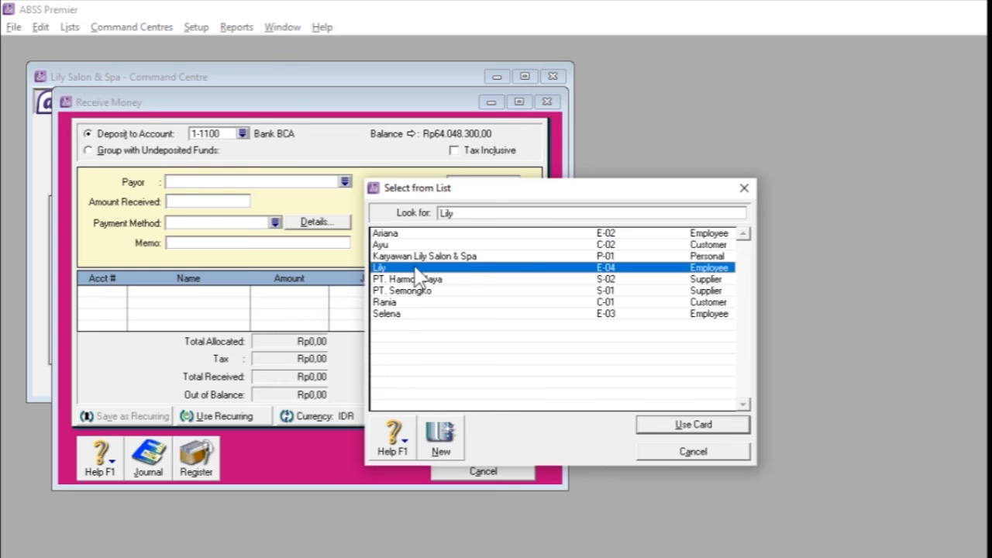
{"action": "left_click", "coordinate": [669, 425]}
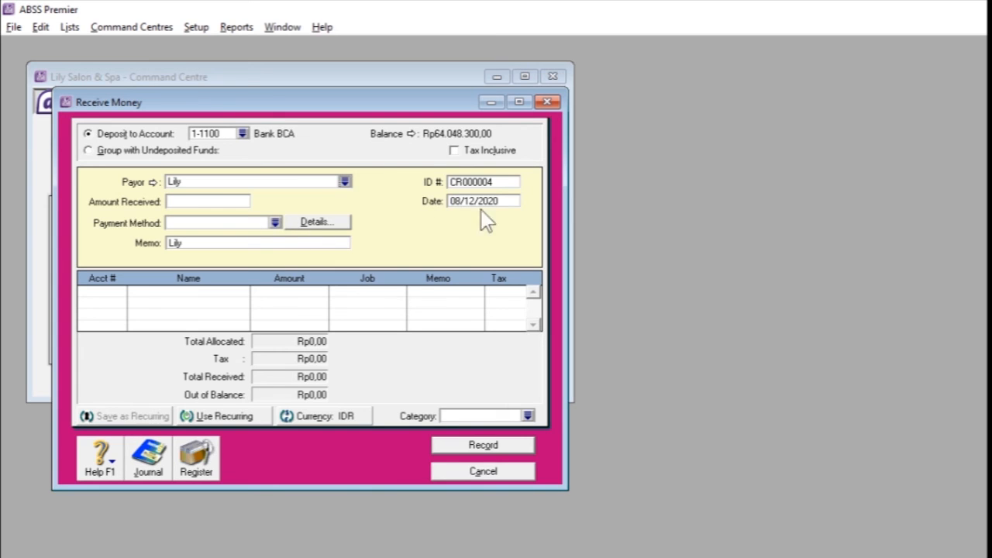
Number the receipt KM-001 and date it 15/01/2020
{"action": "left_click", "coordinate": [493, 183]}
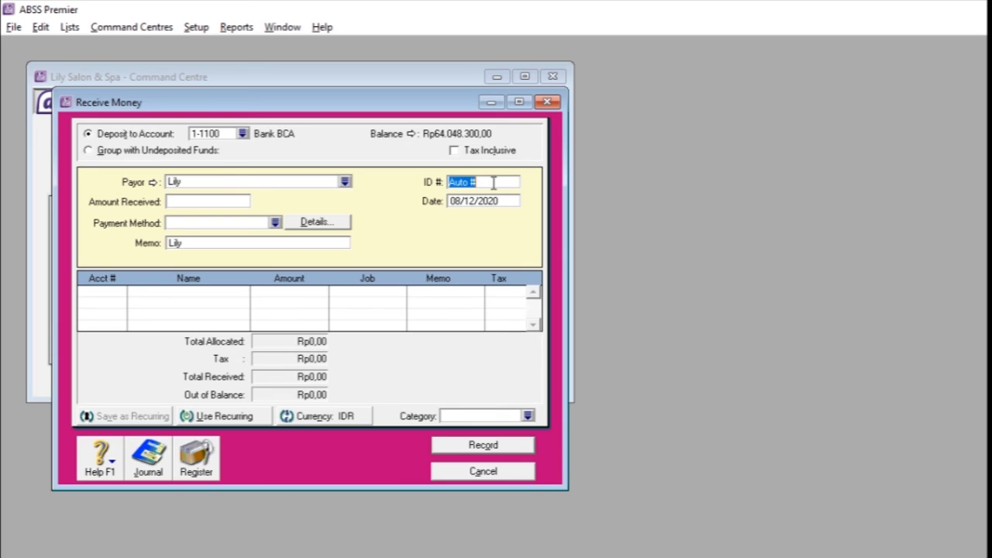
{"action": "type", "text": "KM-001"}
{"action": "left_click", "coordinate": [472, 203]}
{"action": "type", "text": "1"}
{"action": "type", "text": "4"}
{"action": "left_click", "coordinate": [472, 202]}
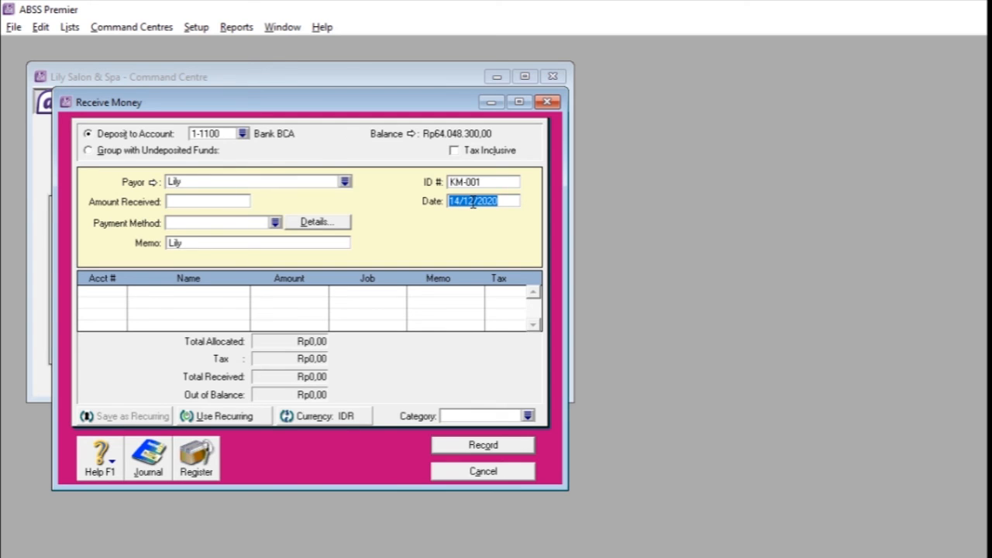
{"action": "type", "text": "15/"}
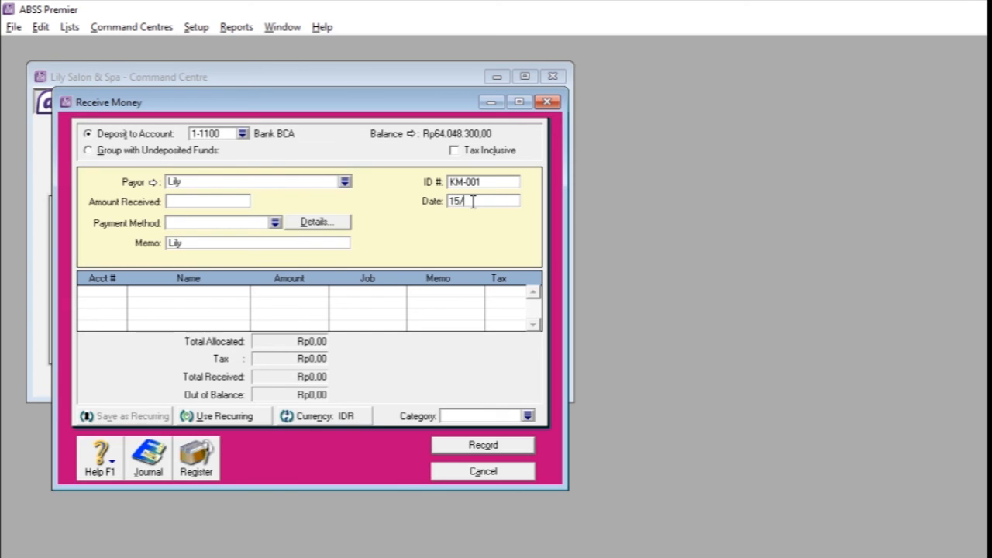
{"action": "type", "text": "01/2020"}
{"action": "key", "text": "Tab"}
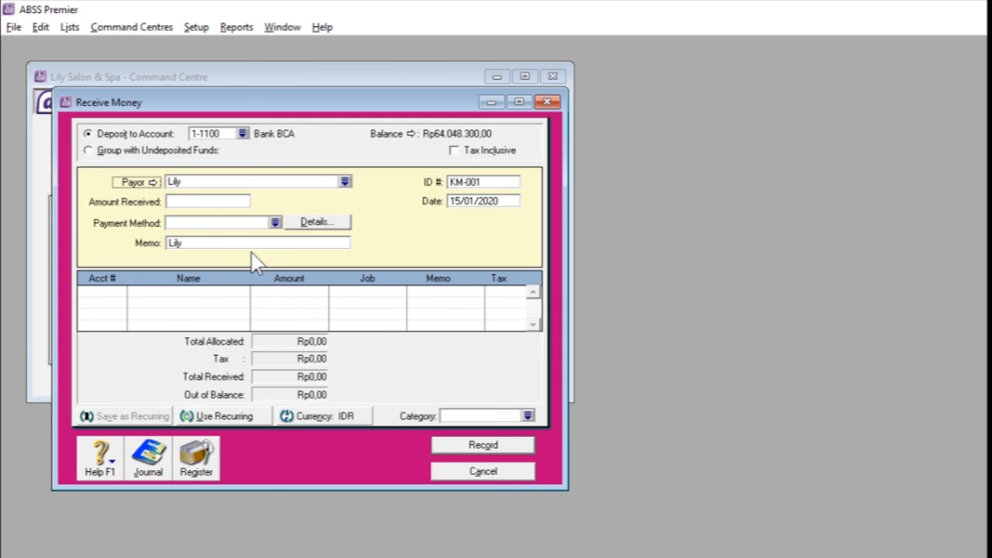
Replace the receipt's memo with "Setoran Modal"
{"action": "left_click", "coordinate": [205, 245]}
{"action": "type", "text": "sETORAN mODAL"}
{"action": "key", "text": "BackSpace"}
{"action": "key", "text": "BackSpace"}
{"action": "key", "text": "BackSpace"}
{"action": "key", "text": "BackSpace"}
{"action": "key", "text": "BackSpace"}
{"action": "key", "text": "BackSpace"}
{"action": "key", "text": "BackSpace"}
{"action": "key", "text": "BackSpace"}
{"action": "key", "text": "BackSpace"}
{"action": "key", "text": "BackSpace"}
{"action": "key", "text": "BackSpace"}
{"action": "key", "text": "BackSpace"}
{"action": "key", "text": "BackSpace"}
{"action": "type", "text": "Setoran Modal"}
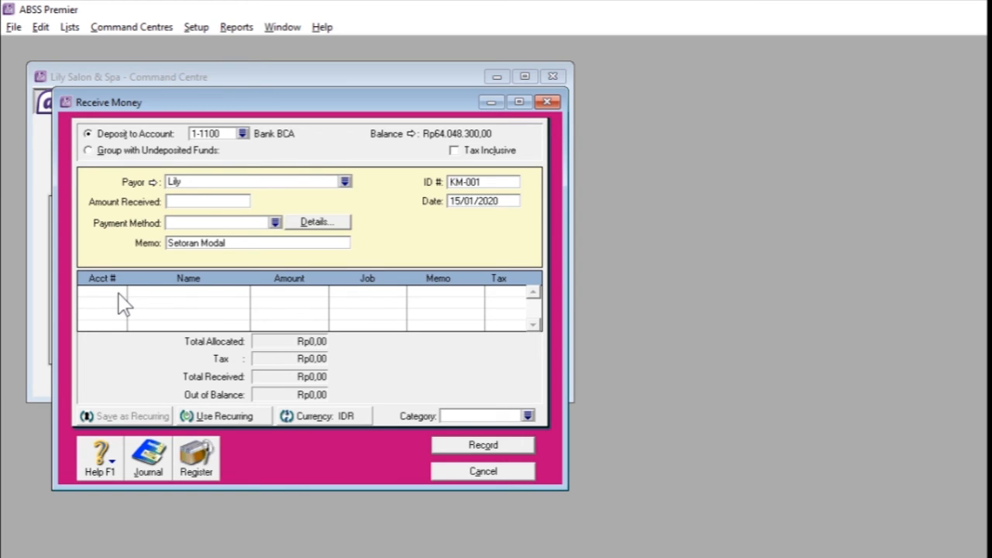
Allocate the receipt's first line to the owner's capital account, 3-1000
{"action": "left_click", "coordinate": [121, 293]}
{"action": "type", "text": "4"}
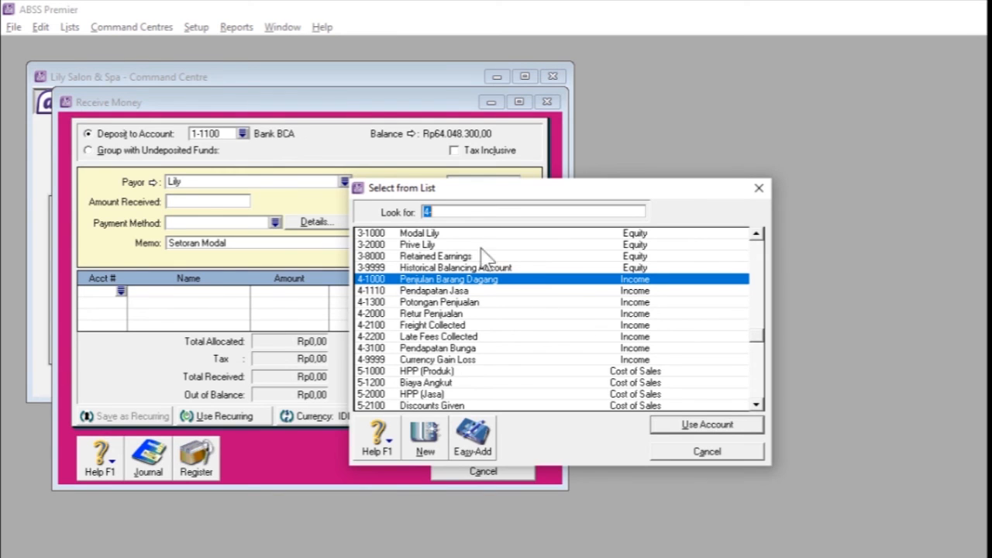
{"action": "left_click", "coordinate": [491, 233]}
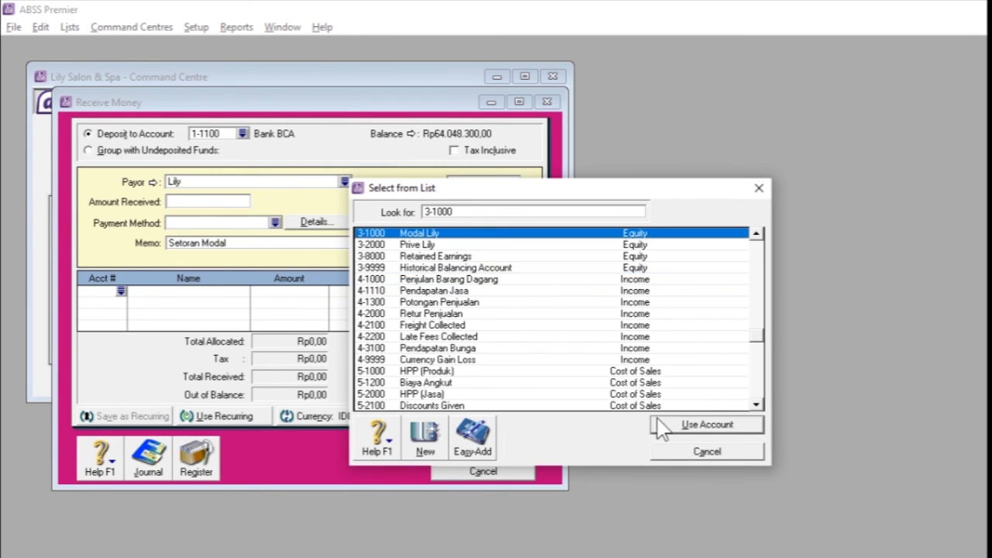
{"action": "left_click", "coordinate": [673, 431]}
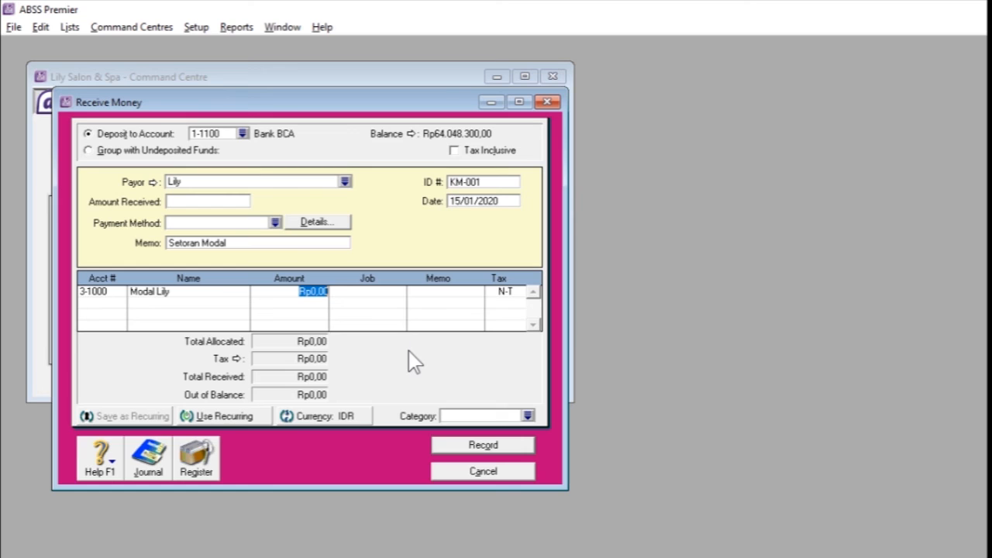
Enter Rp300.000 as the capital line's amount, consulting the Word source document, and apply the same figure as the amount received
{"action": "type", "text": "3"}
{"action": "key", "text": "alt+Tab"}
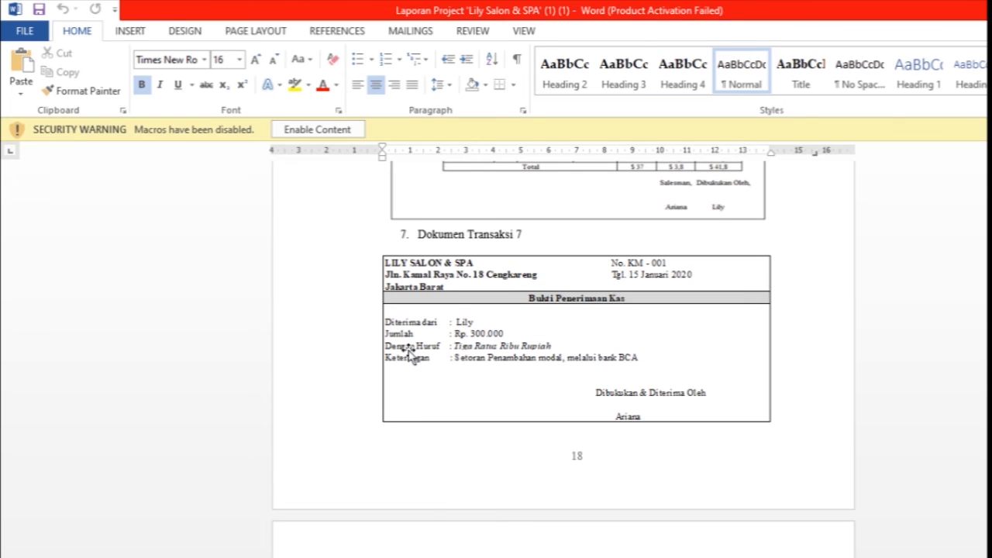
{"action": "key", "text": "alt+Tab"}
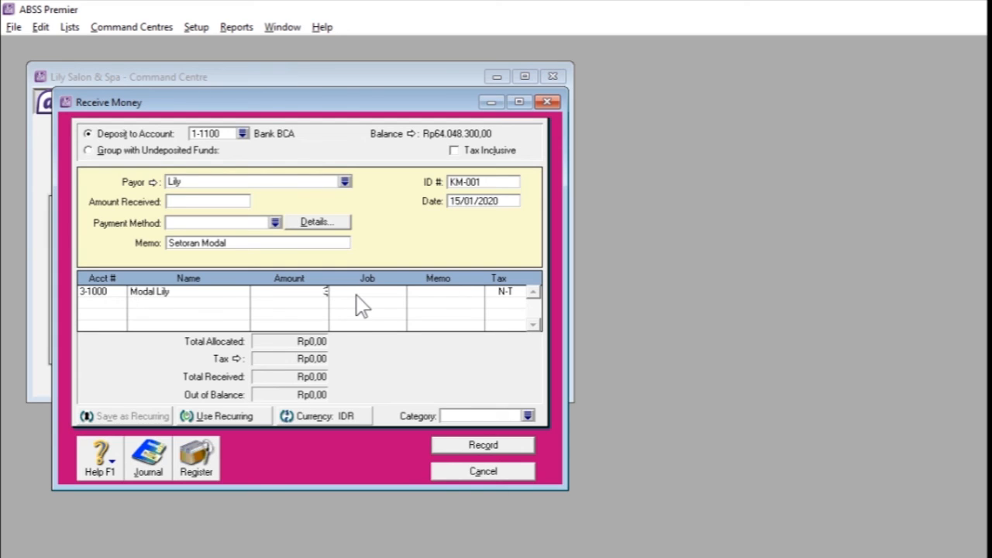
{"action": "type", "text": "00000"}
{"action": "key", "text": "Tab"}
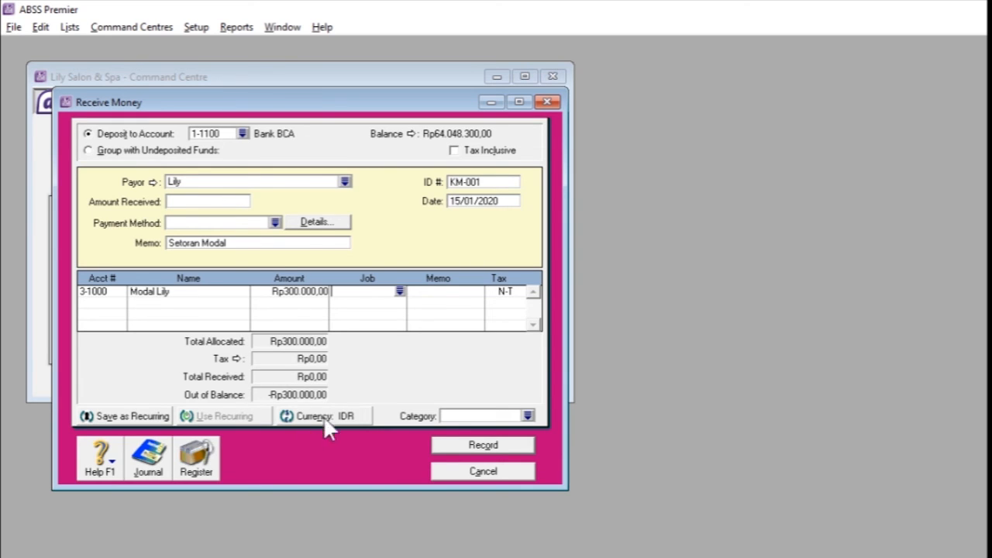
{"action": "left_click", "coordinate": [217, 200]}
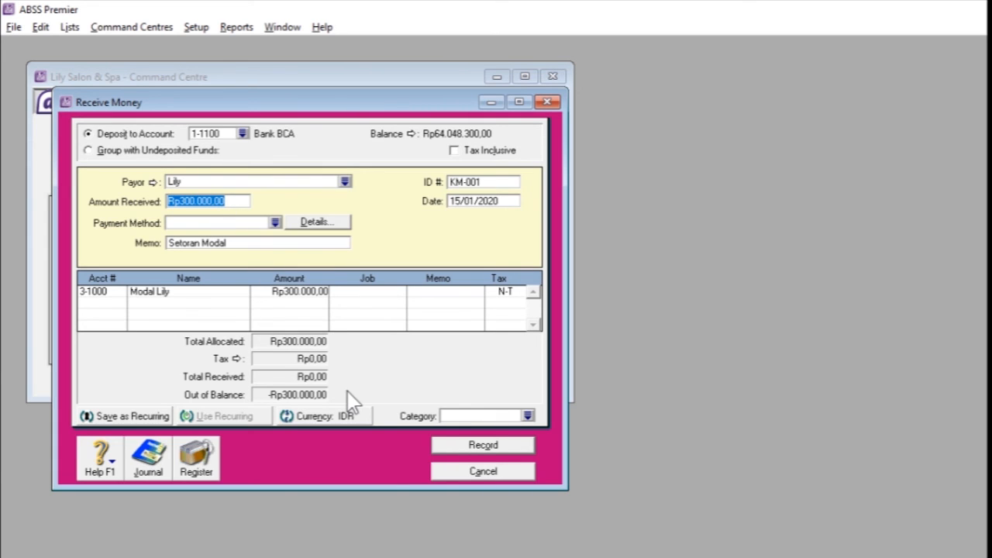
{"action": "key", "text": "Tab"}
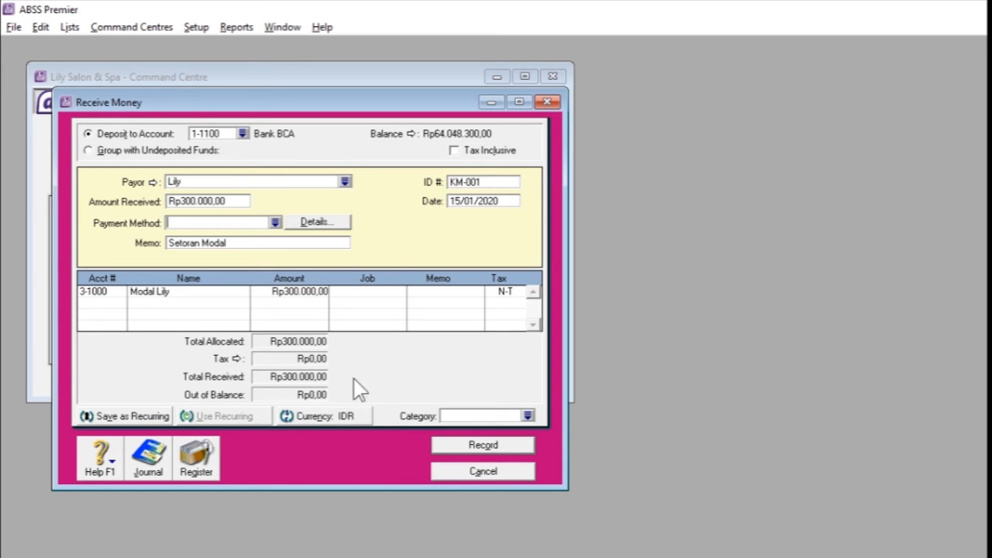
Assign the Local (L) category to the receipt, record it and close the Receive Money window
{"action": "left_click", "coordinate": [527, 416]}
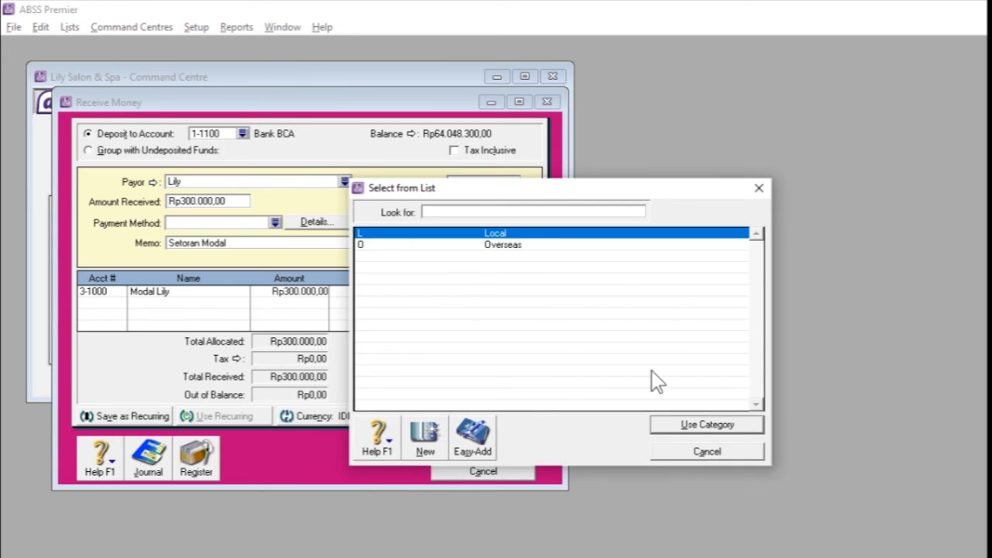
{"action": "left_click", "coordinate": [676, 426]}
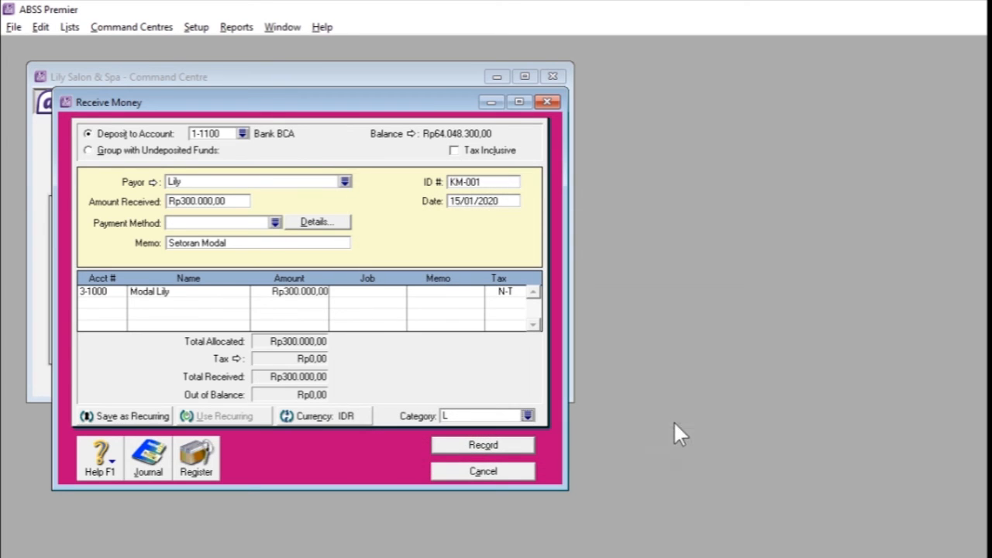
{"action": "left_click", "coordinate": [487, 448]}
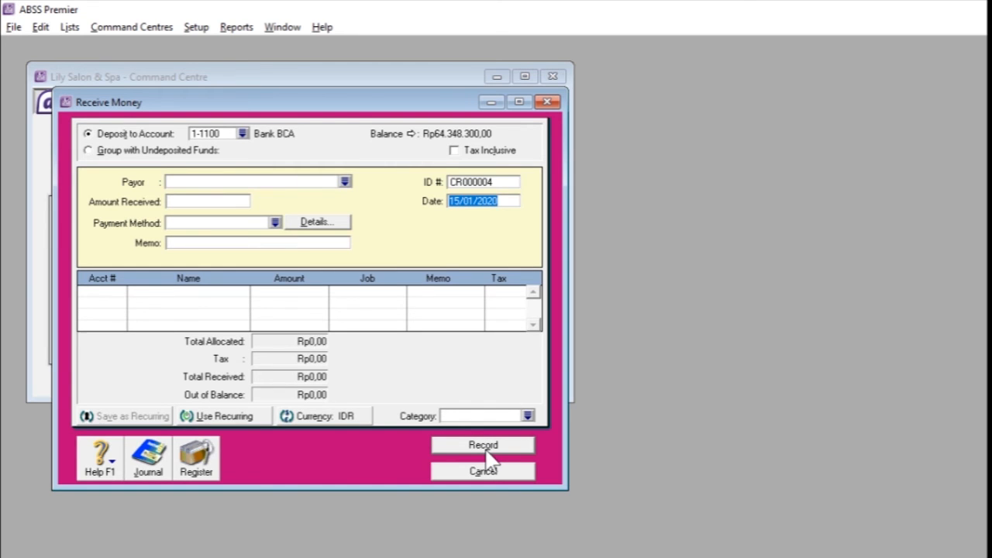
{"action": "left_click", "coordinate": [474, 472]}
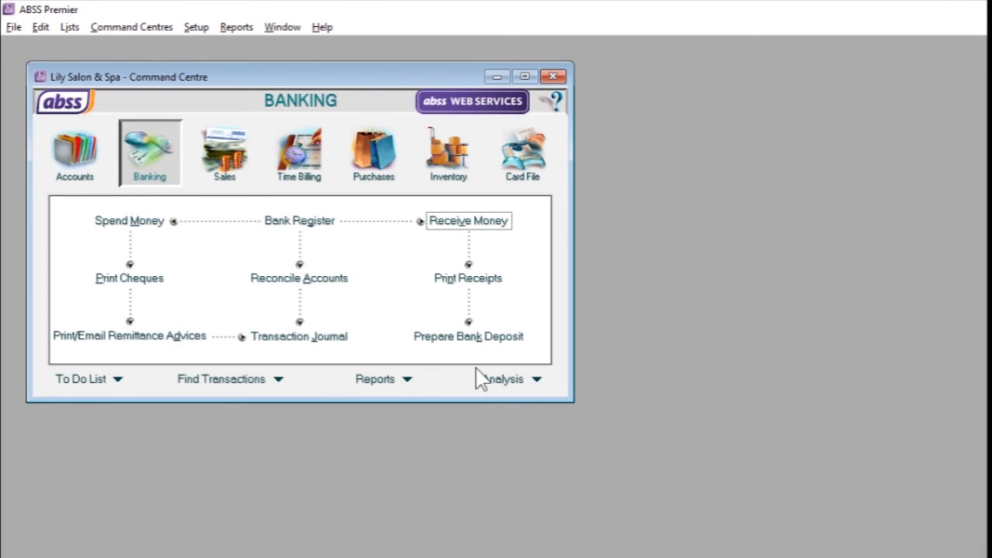
Start a general journal entry numbered KM-003, dated 20/01/2020, with the memo "Seoran Pemilik"
{"action": "left_click", "coordinate": [76, 161]}
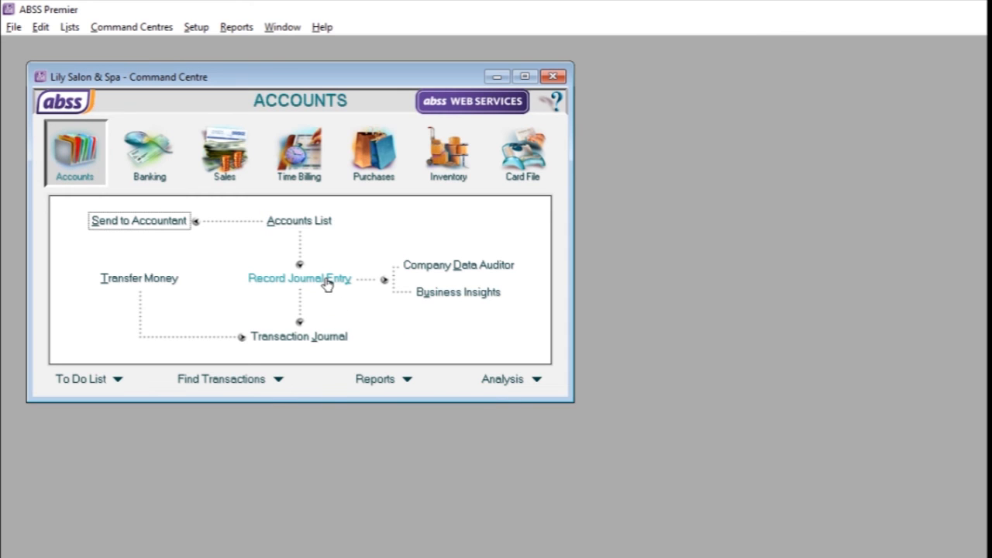
{"action": "left_click", "coordinate": [326, 281]}
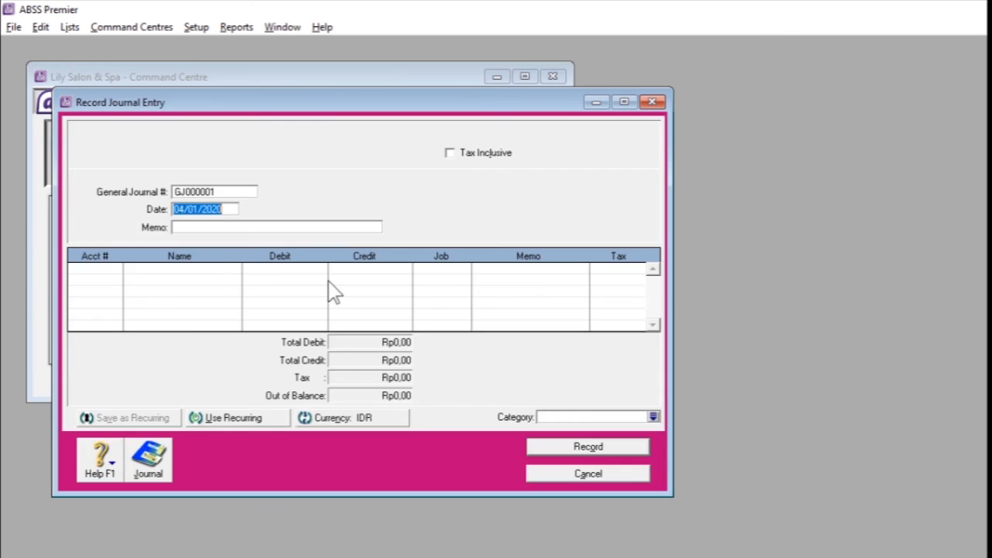
{"action": "left_click", "coordinate": [190, 191]}
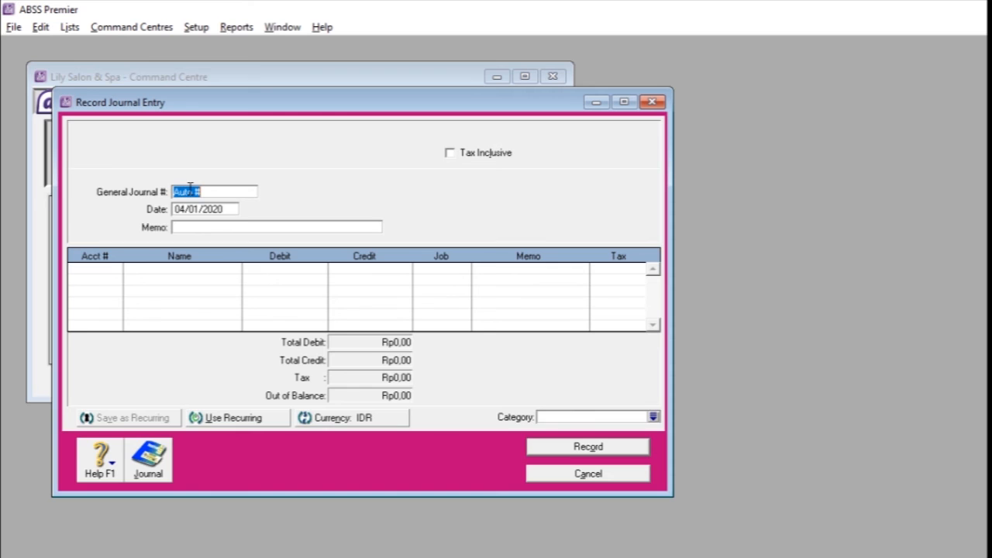
{"action": "type", "text": "KM-003"}
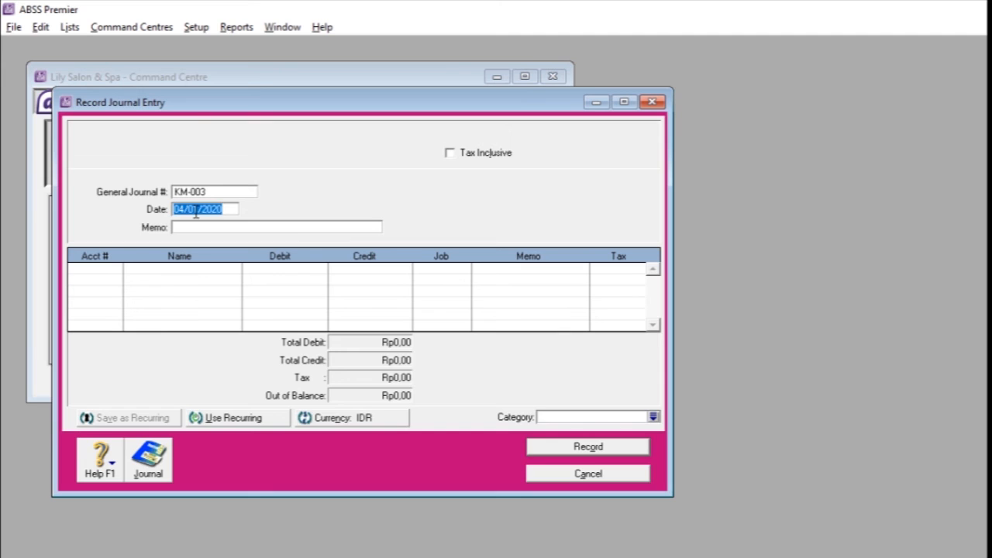
{"action": "type", "text": "20/01"}
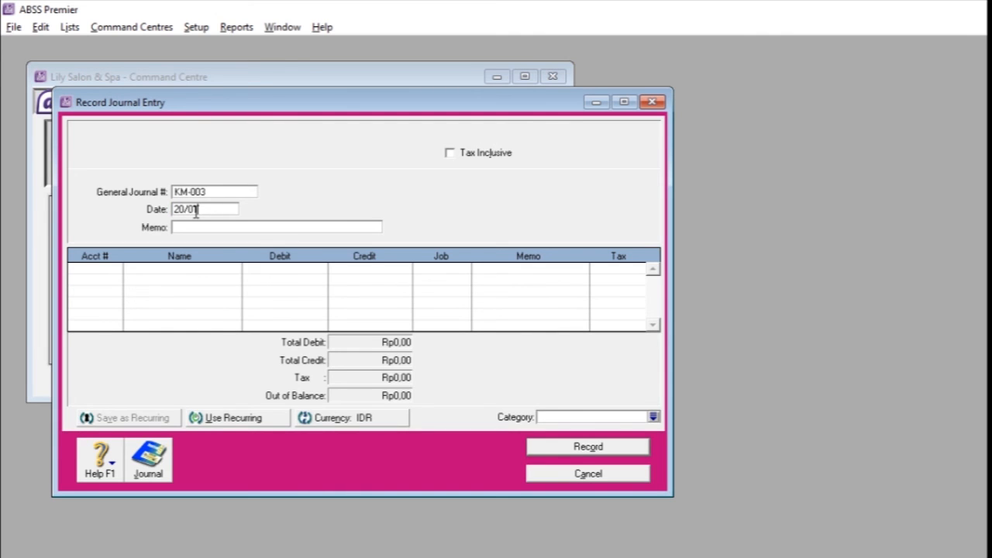
{"action": "type", "text": "/2"}
{"action": "type", "text": "020"}
{"action": "type", "text": "Pemil"}
{"action": "type", "text": "ik"}
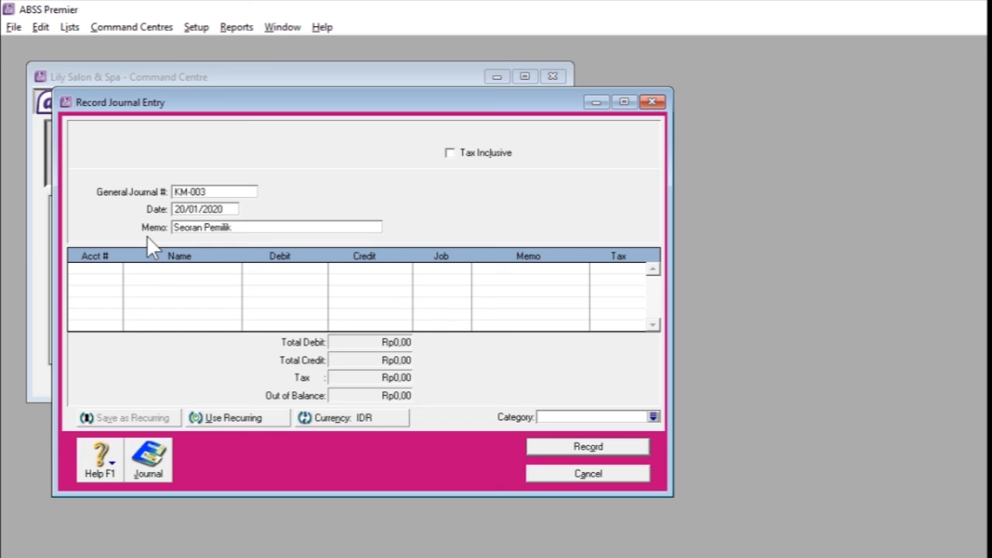
Debit account 1-1120 Kas (IDR) with Rp60.000.000 on the journal's first line
{"action": "left_click", "coordinate": [116, 273]}
{"action": "left_click", "coordinate": [115, 269]}
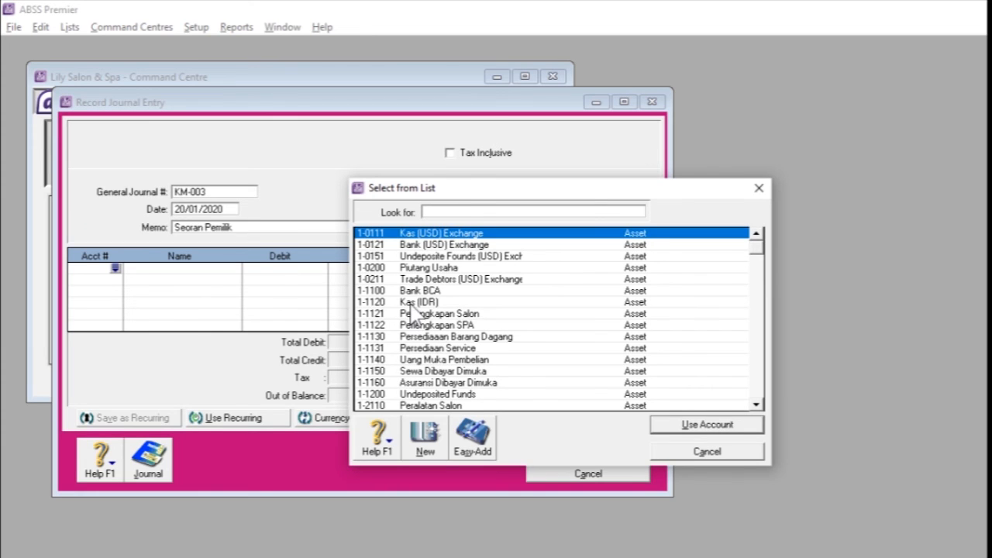
{"action": "left_click", "coordinate": [411, 304]}
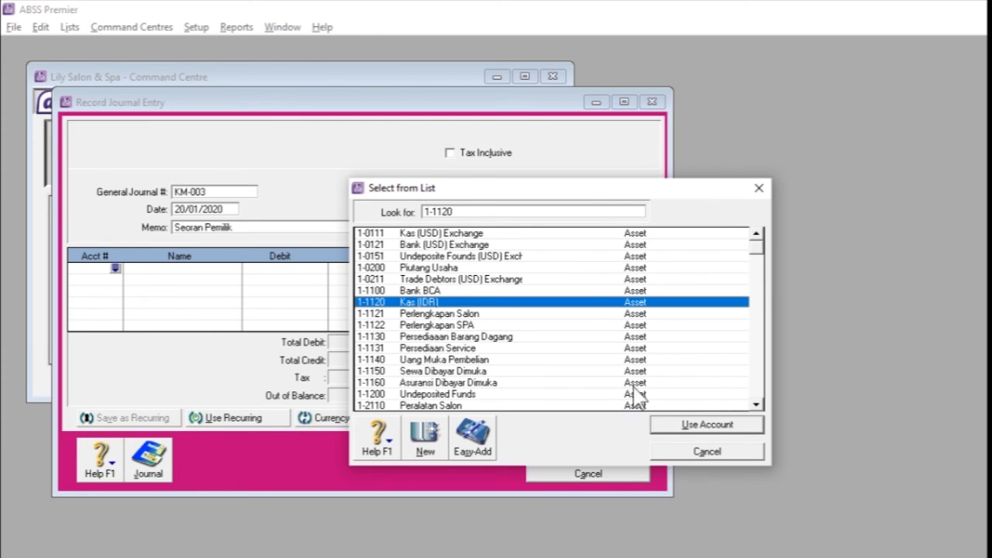
{"action": "left_click", "coordinate": [677, 423]}
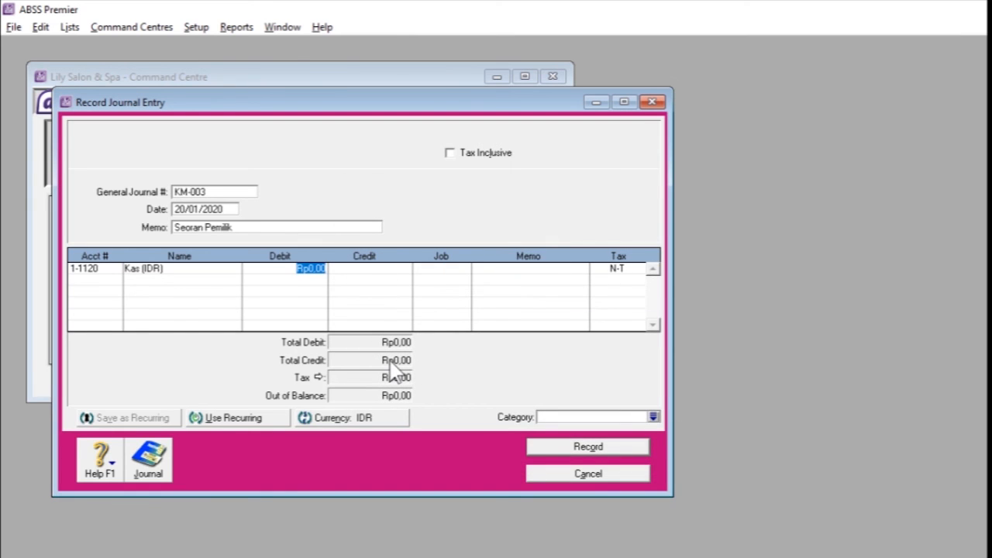
{"action": "type", "text": "60000000"}
{"action": "key", "text": "Tab"}
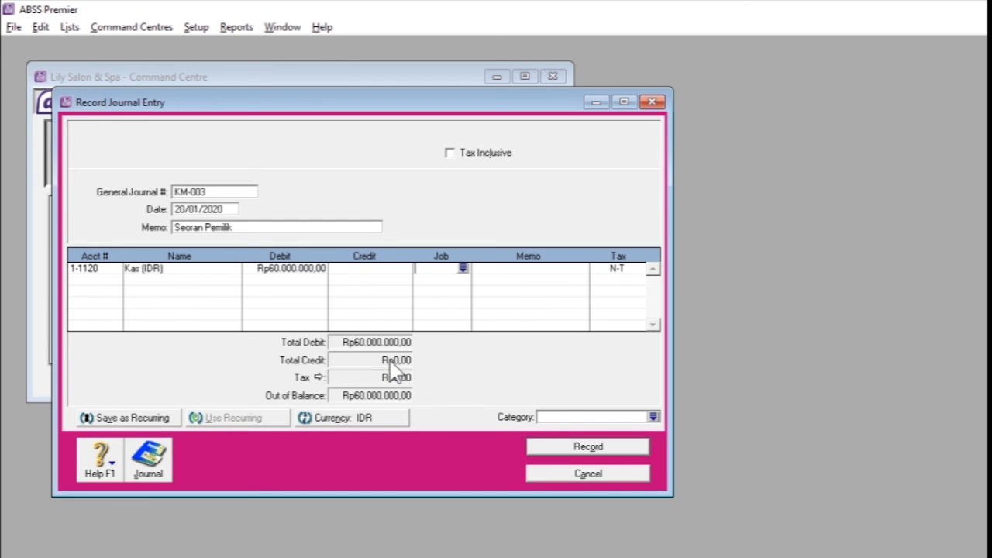
Credit Rp60.000.000 to the owner's capital account 3-1000 on the second line, and record the journal entry
{"action": "key", "text": "Tab"}
{"action": "key", "text": "Tab"}
{"action": "key", "text": "Tab"}
{"action": "left_click", "coordinate": [115, 280]}
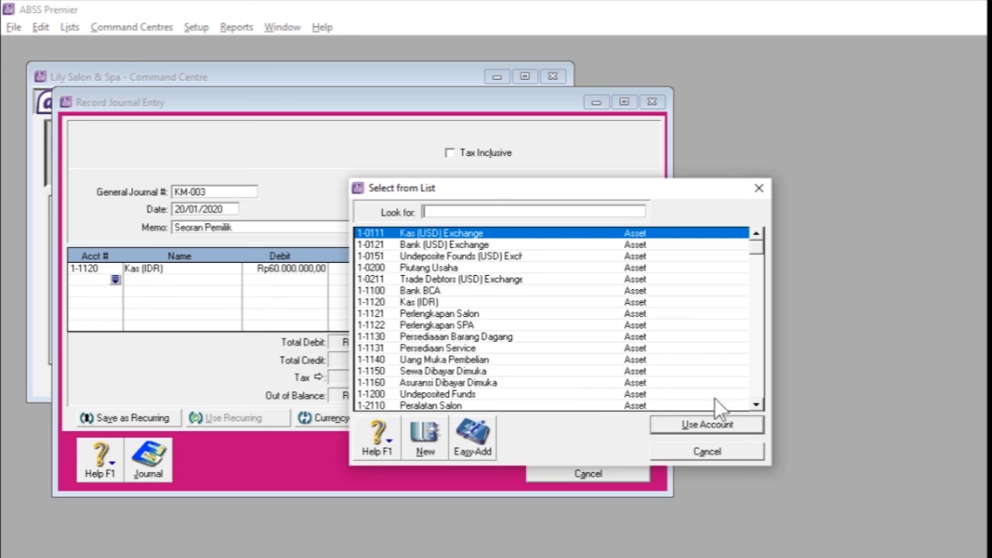
{"action": "left_click", "coordinate": [756, 406]}
{"action": "left_click", "coordinate": [756, 405]}
{"action": "left_click", "coordinate": [756, 406]}
{"action": "left_click", "coordinate": [756, 405]}
{"action": "left_click", "coordinate": [756, 405]}
{"action": "left_click", "coordinate": [756, 405]}
{"action": "left_click", "coordinate": [756, 406]}
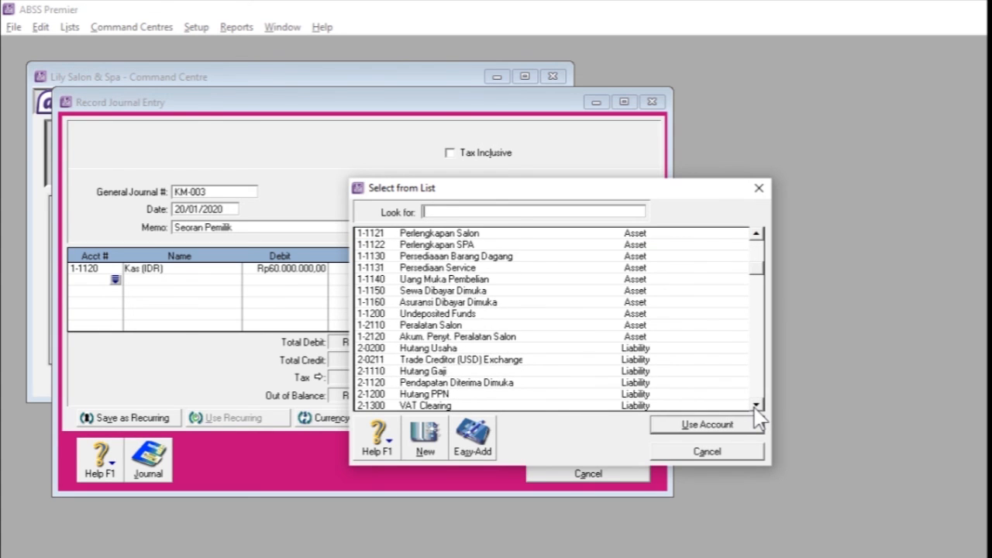
{"action": "left_click", "coordinate": [756, 405]}
{"action": "left_click", "coordinate": [755, 406]}
{"action": "left_click", "coordinate": [756, 405]}
{"action": "left_click", "coordinate": [755, 405]}
{"action": "left_click", "coordinate": [756, 405]}
{"action": "left_click", "coordinate": [756, 406]}
{"action": "left_click", "coordinate": [755, 405]}
{"action": "left_click", "coordinate": [756, 405]}
{"action": "left_click", "coordinate": [756, 405]}
{"action": "left_click", "coordinate": [756, 405]}
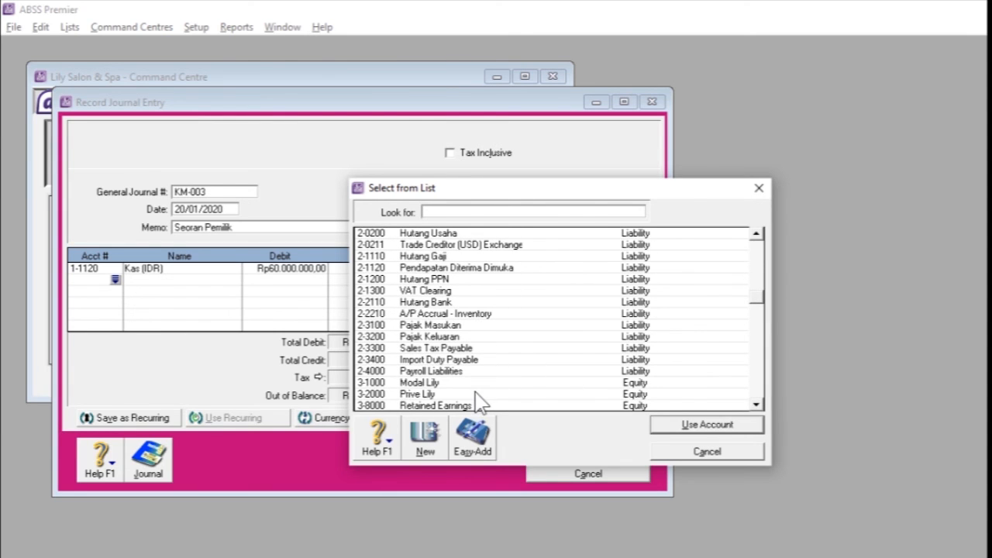
{"action": "type", "text": "3-1000"}
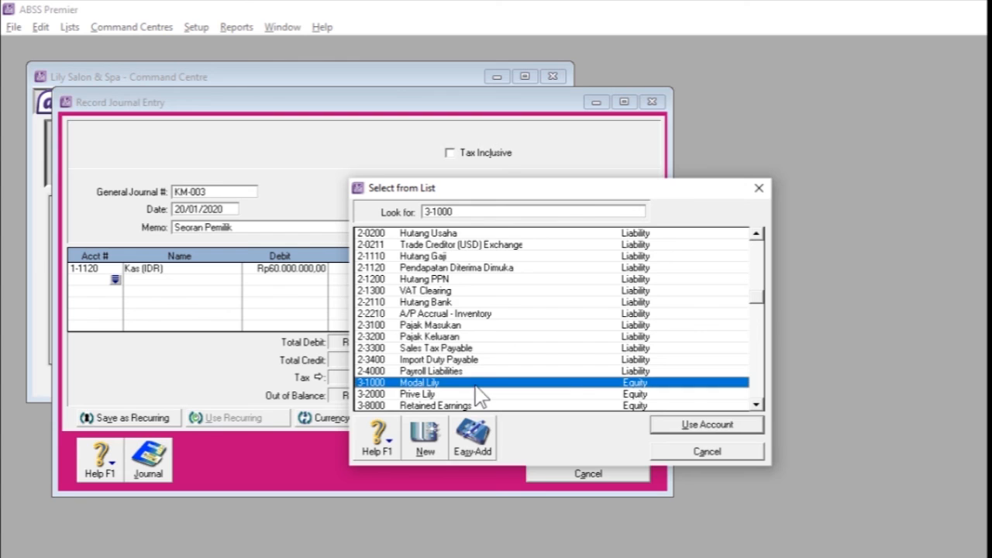
{"action": "left_click", "coordinate": [661, 428]}
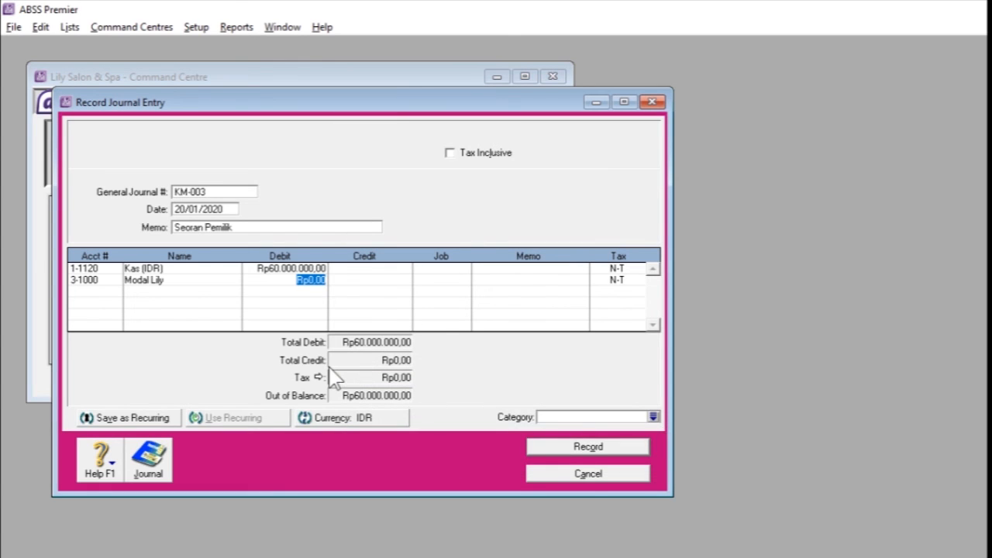
{"action": "key", "text": "Tab"}
{"action": "key", "text": "Tab"}
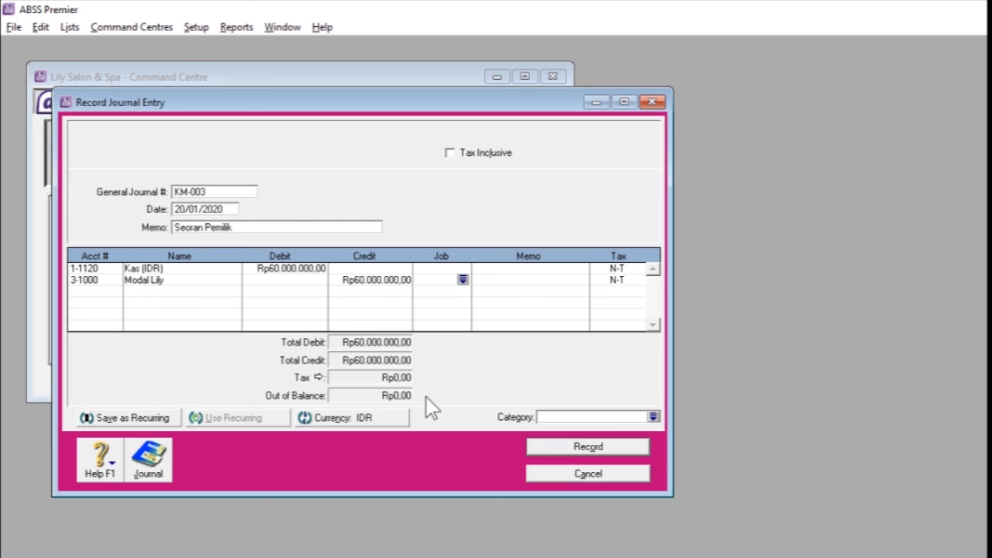
{"action": "left_click", "coordinate": [548, 449]}
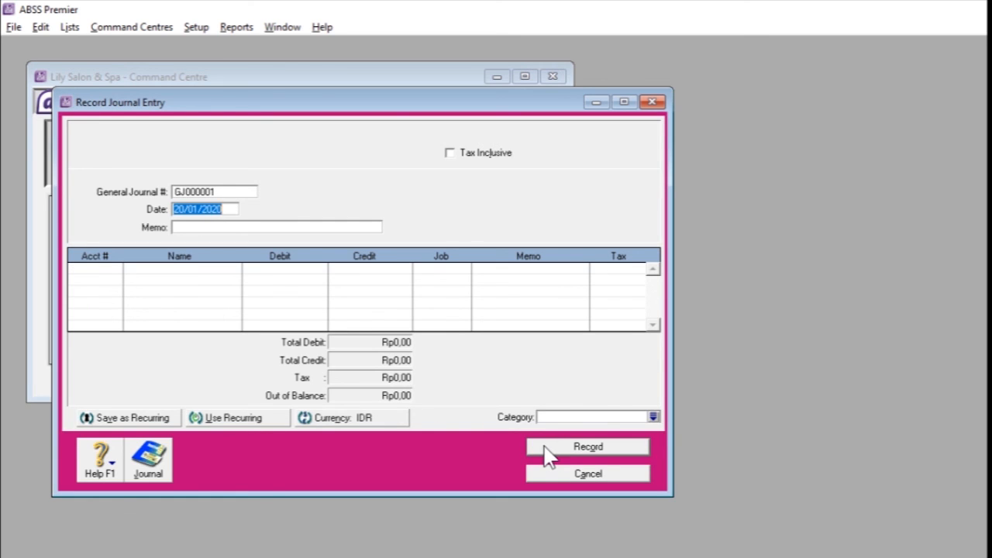
{"action": "left_click", "coordinate": [569, 476]}
Check Dokumen Transaksi 24 in Word, and start an inventory adjustment in ABSS Premier with journal number IJP004
{"action": "key", "text": "alt+Tab"}
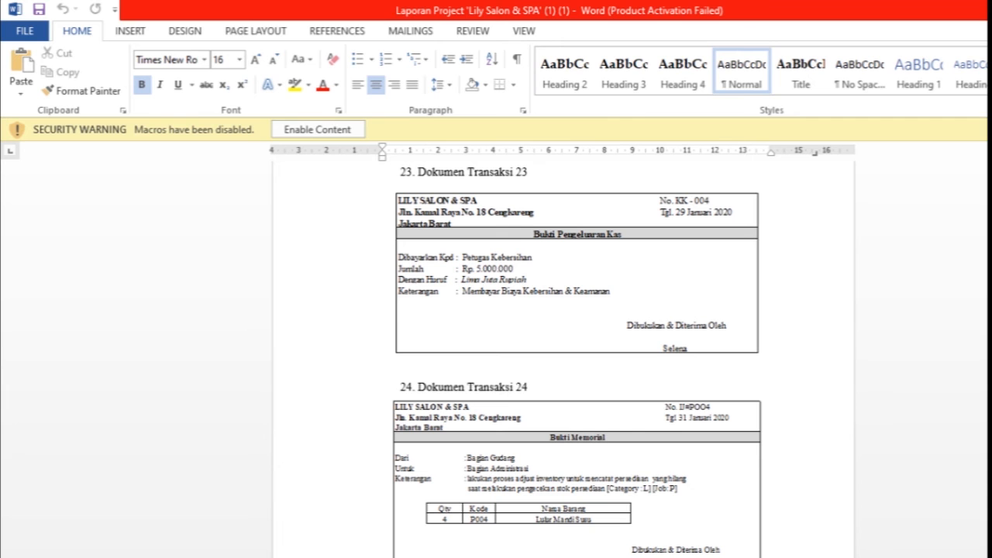
{"action": "scroll", "coordinate": [578, 362], "scroll_direction": "down", "scroll_amount": 3}
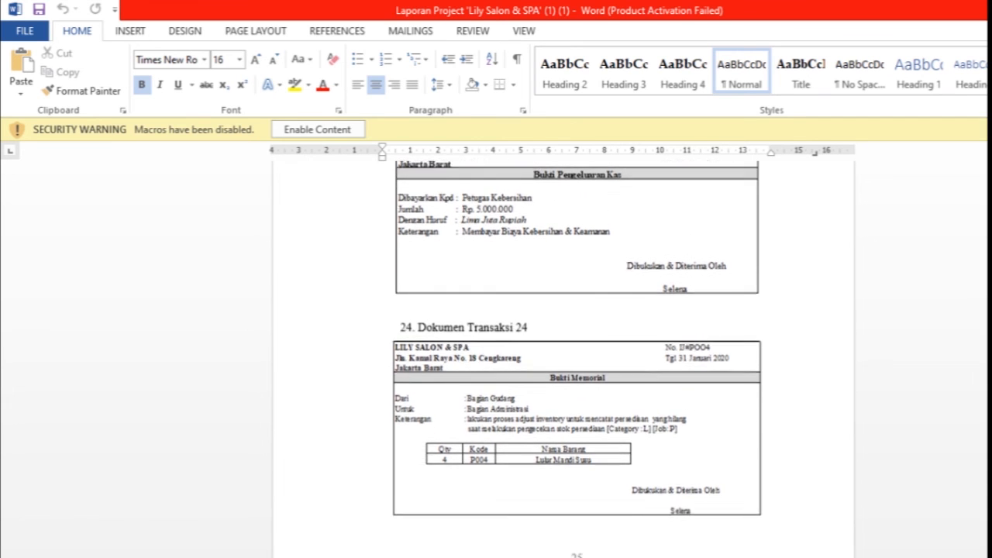
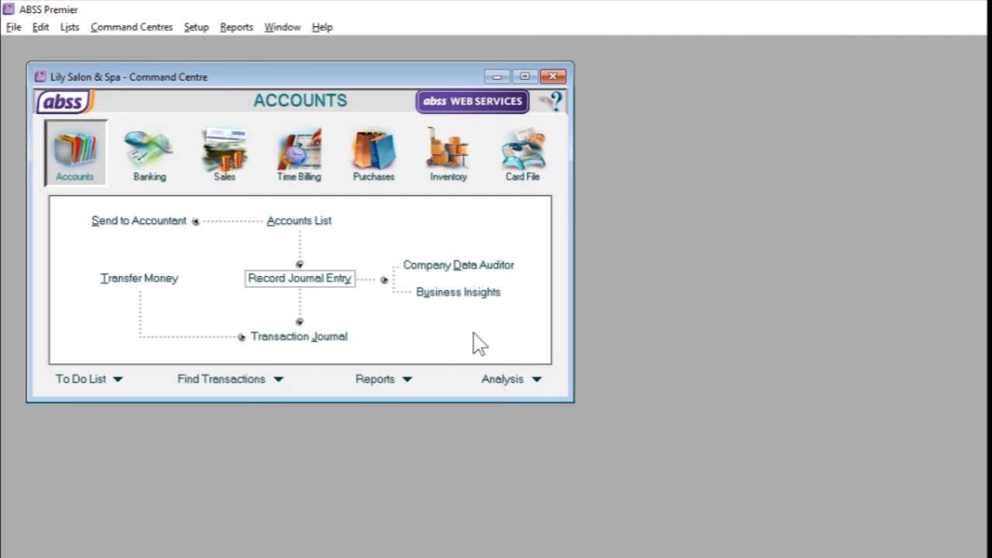
{"action": "left_click", "coordinate": [461, 188]}
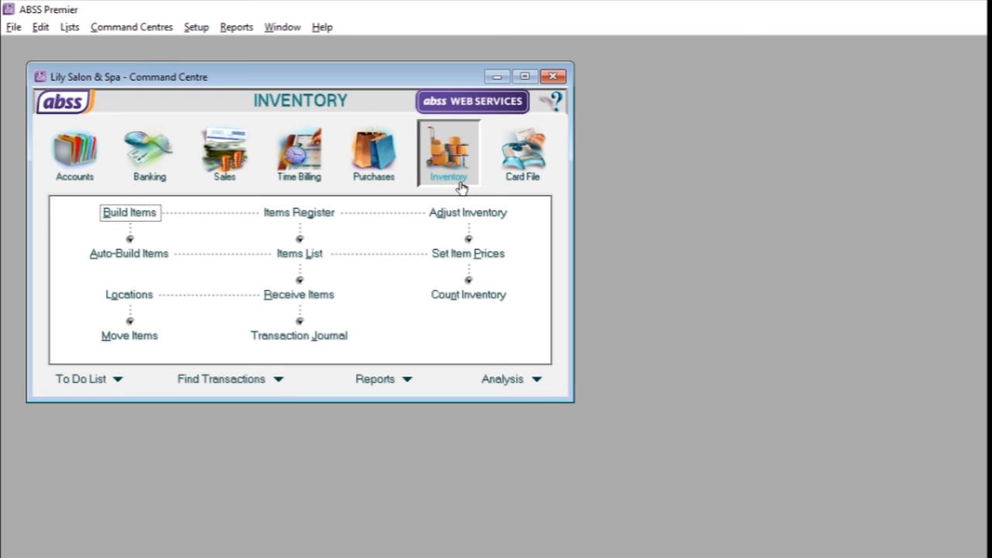
{"action": "left_click", "coordinate": [445, 218]}
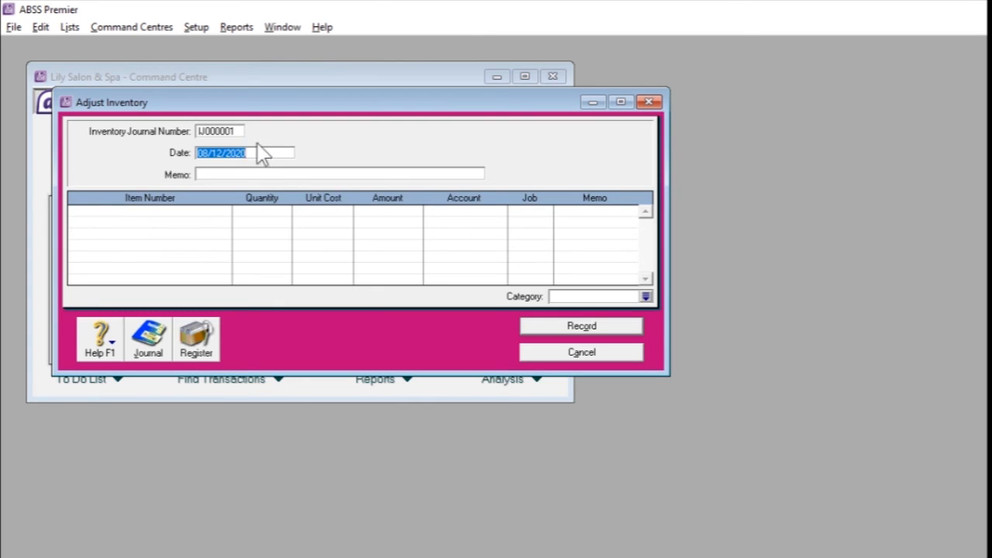
{"action": "left_click", "coordinate": [230, 130]}
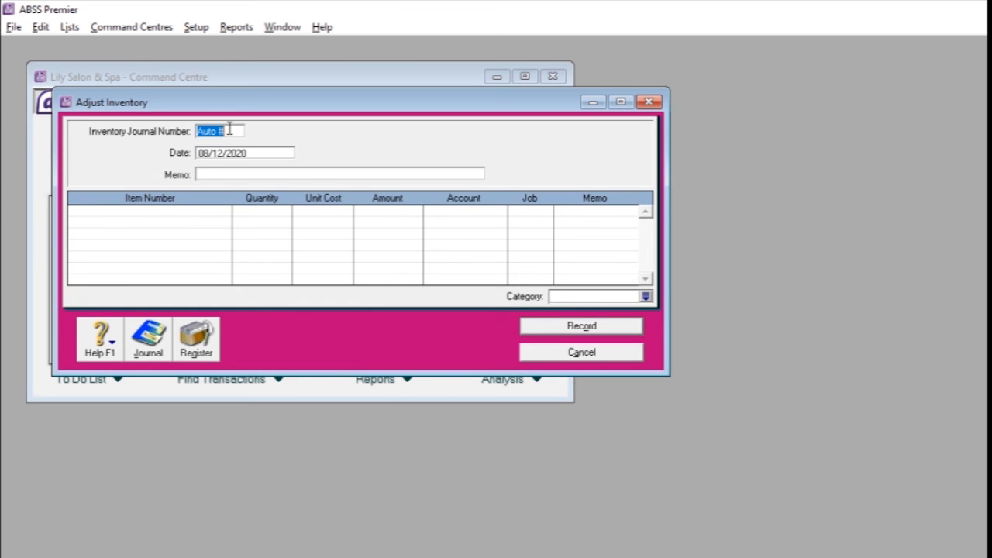
{"action": "key", "text": "BackSpace"}
{"action": "type", "text": "IJP004"}
Date the inventory adjustment 31/01/2020 and give it the memo "Persediaan yang hilang"
{"action": "left_click", "coordinate": [237, 155]}
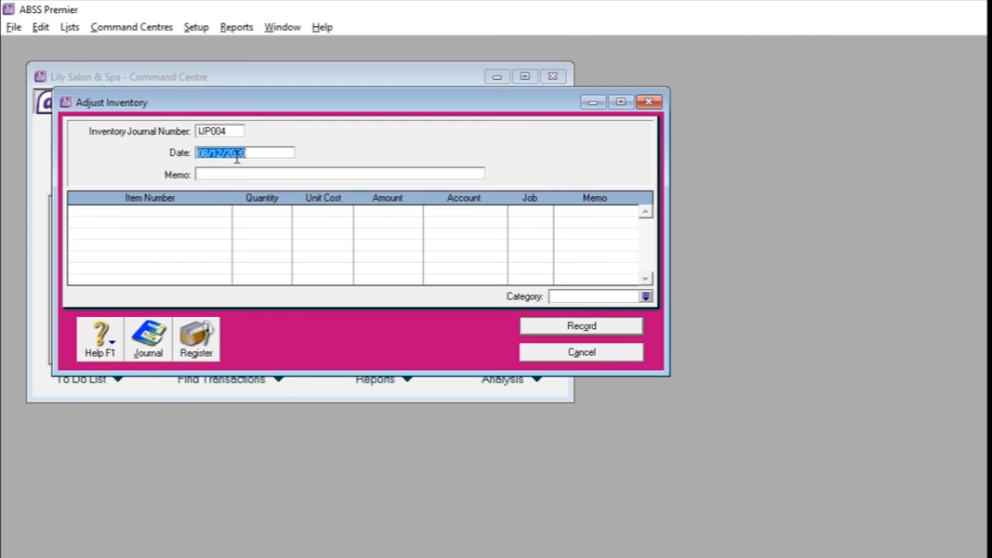
{"action": "type", "text": "31/01/"}
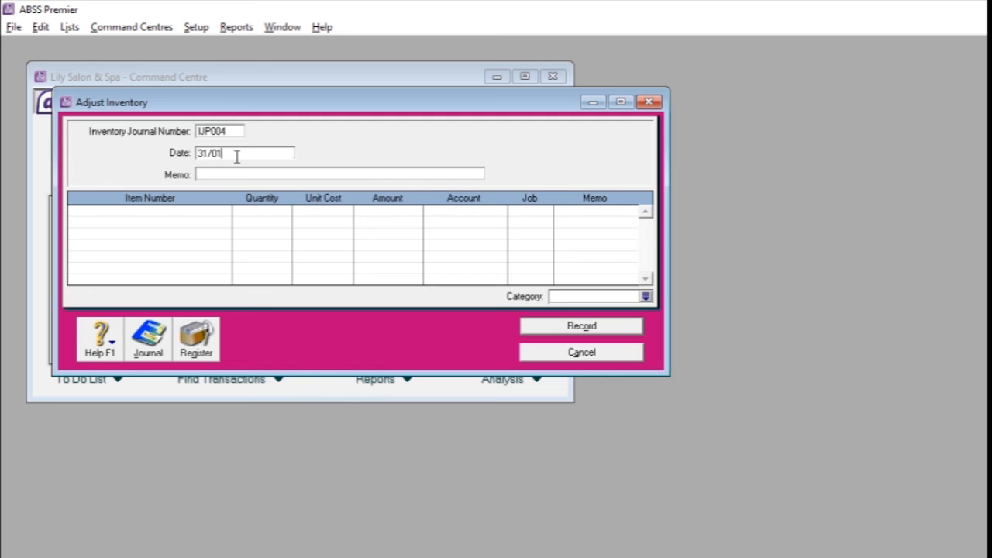
{"action": "type", "text": "2020"}
{"action": "key", "text": "Tab"}
{"action": "type", "text": "Persediaan yang hilang"}
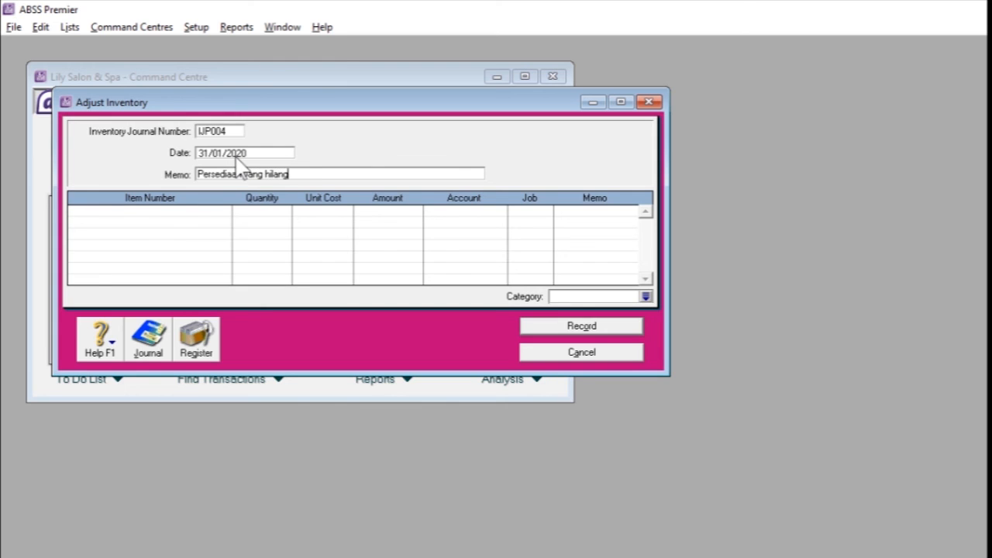
Enter item P004 with a quantity of -4 on the adjustment's first line
{"action": "left_click", "coordinate": [186, 213]}
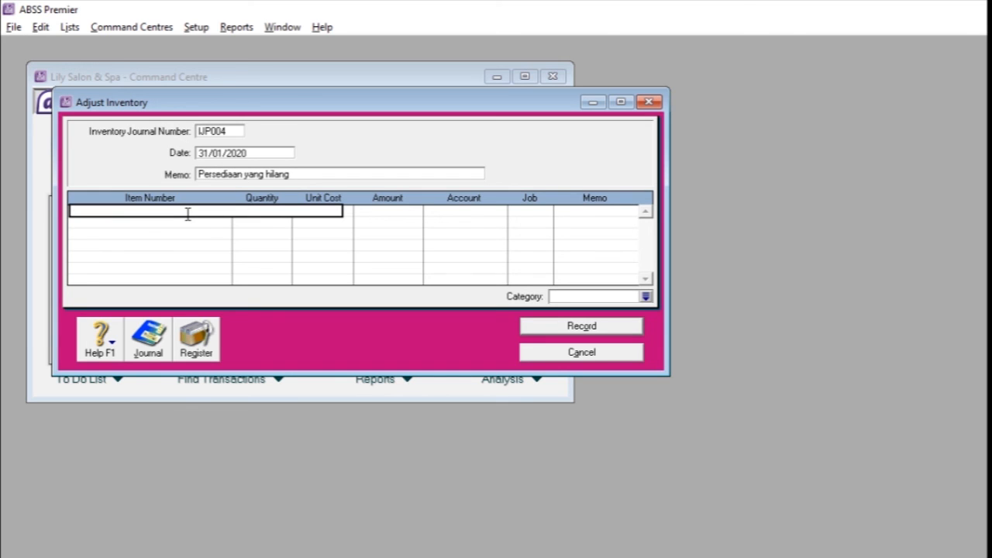
{"action": "type", "text": "B"}
{"action": "type", "text": "00"}
{"action": "type", "text": "4"}
{"action": "key", "text": "Tab"}
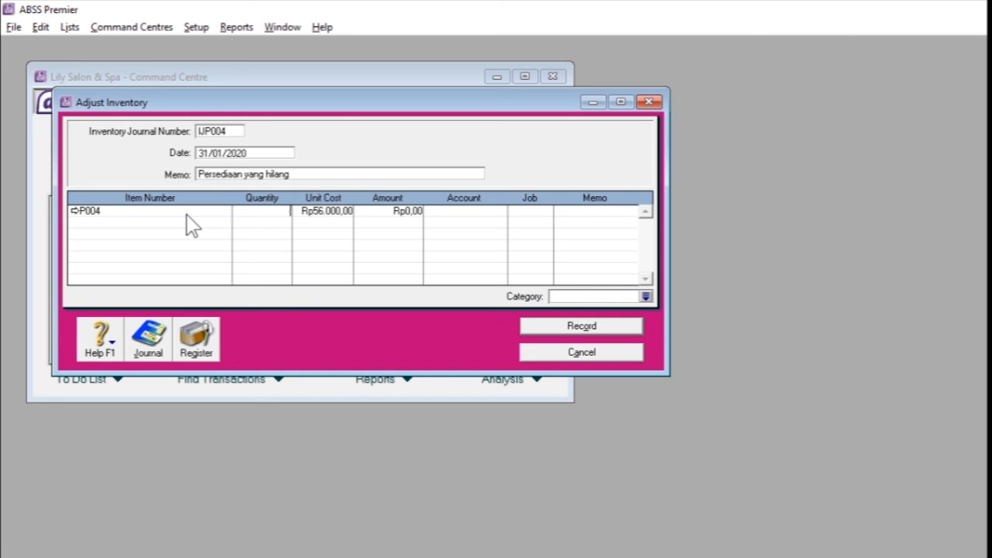
{"action": "type", "text": "-4"}
{"action": "key", "text": "Tab"}
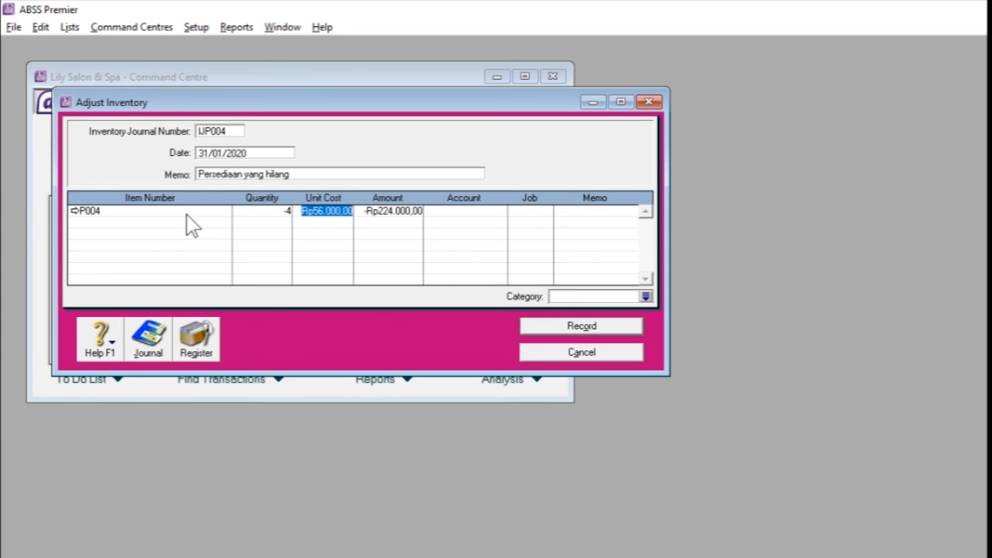
Assign account 1-1130 Persediaan Barang Dagang to the P004 adjustment line
{"action": "key", "text": "Tab"}
{"action": "key", "text": "Tab"}
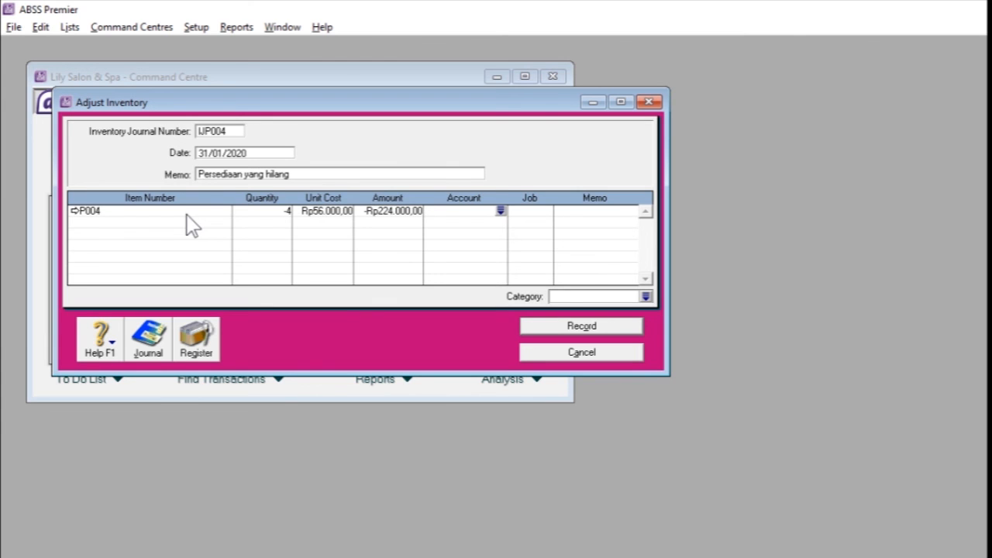
{"action": "left_click", "coordinate": [502, 212]}
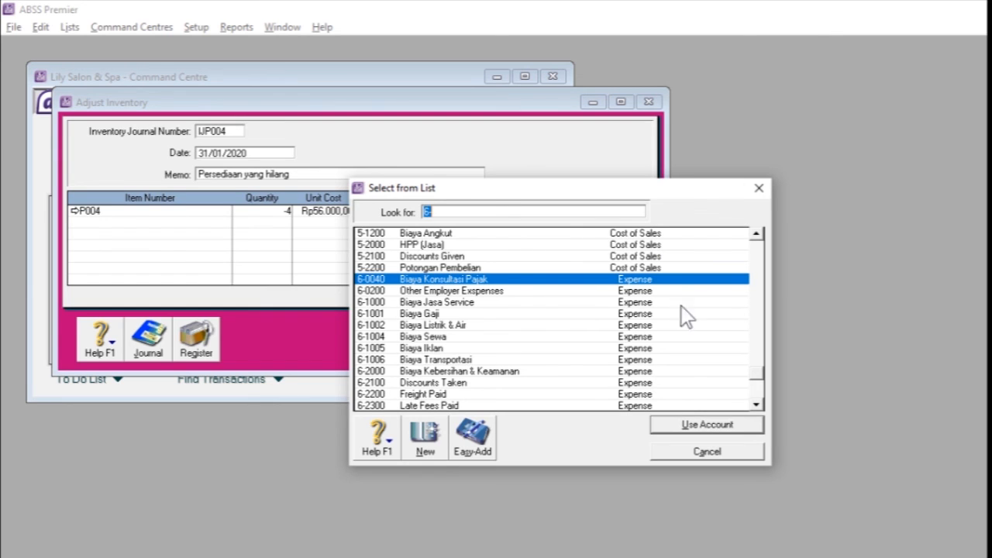
{"action": "left_click", "coordinate": [758, 287]}
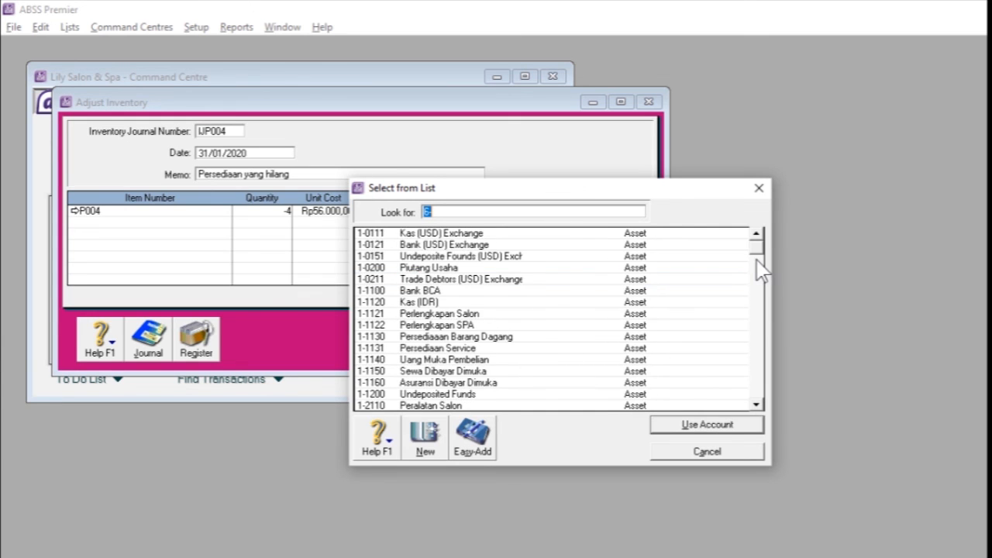
{"action": "left_click", "coordinate": [421, 336]}
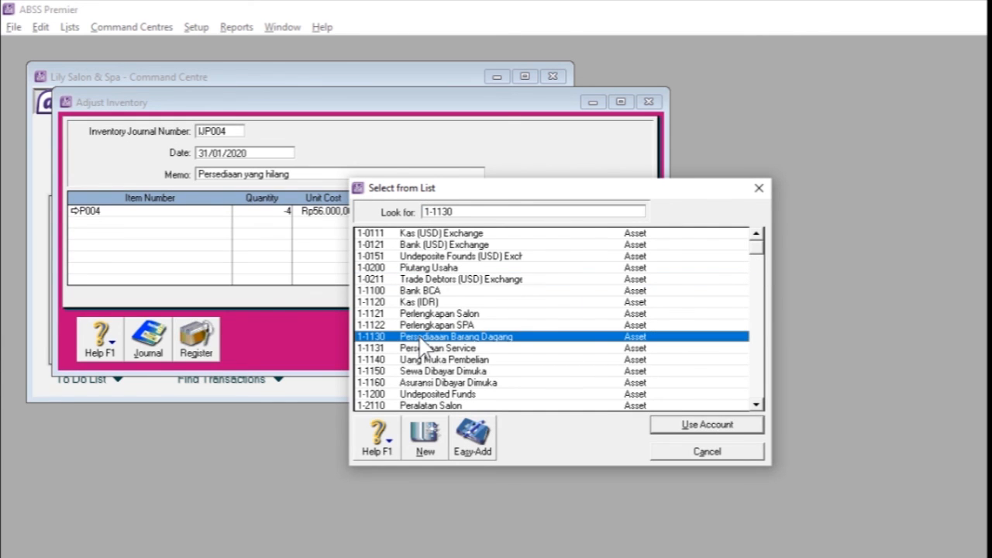
{"action": "left_click", "coordinate": [676, 428]}
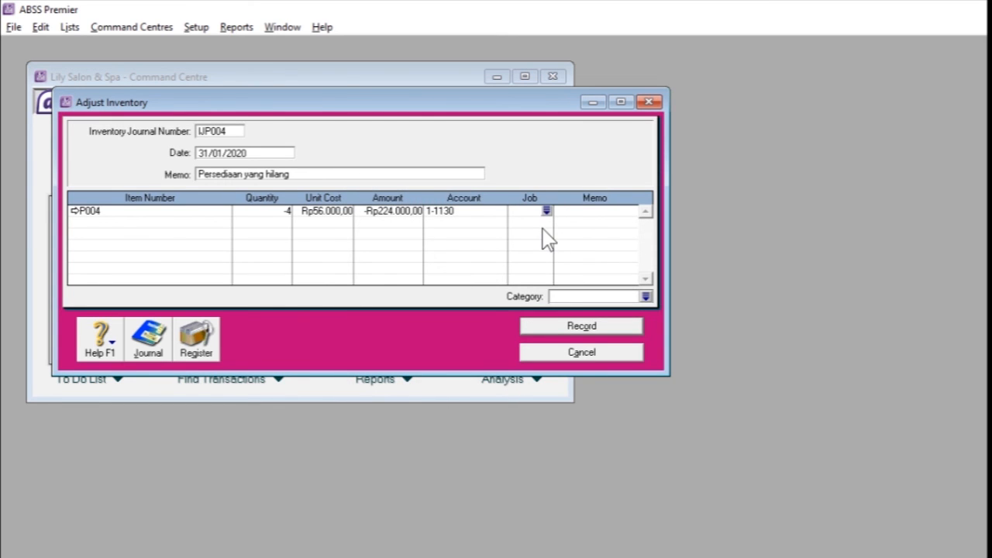
Assign job P (Produk) and category L (Local) to the inventory adjustment and record it
{"action": "left_click", "coordinate": [546, 212]}
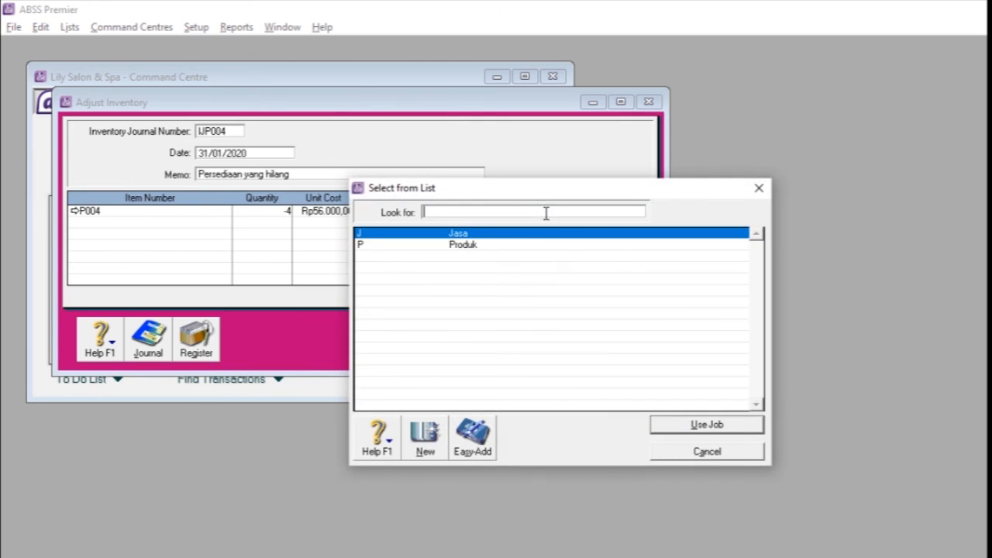
{"action": "type", "text": "P"}
{"action": "left_click", "coordinate": [673, 429]}
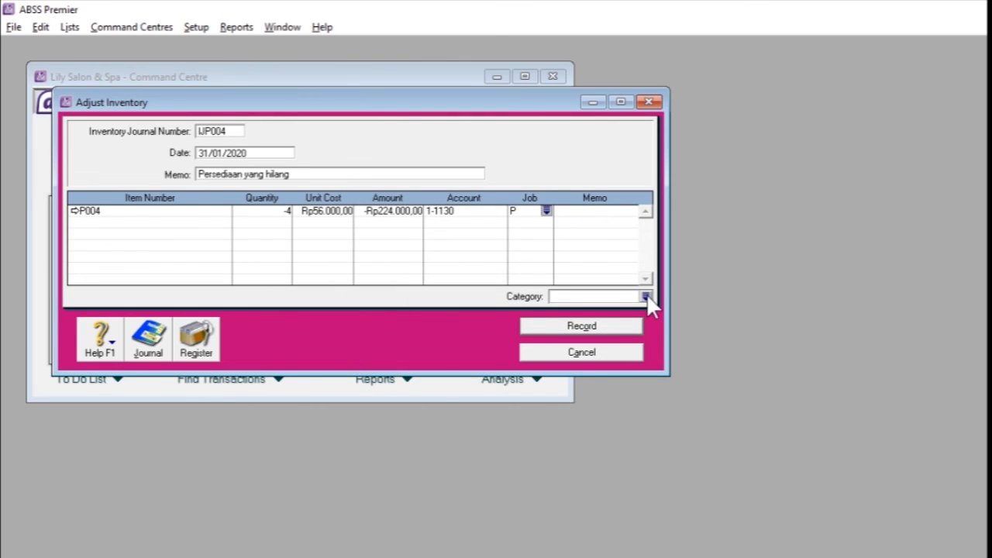
{"action": "left_click", "coordinate": [647, 296]}
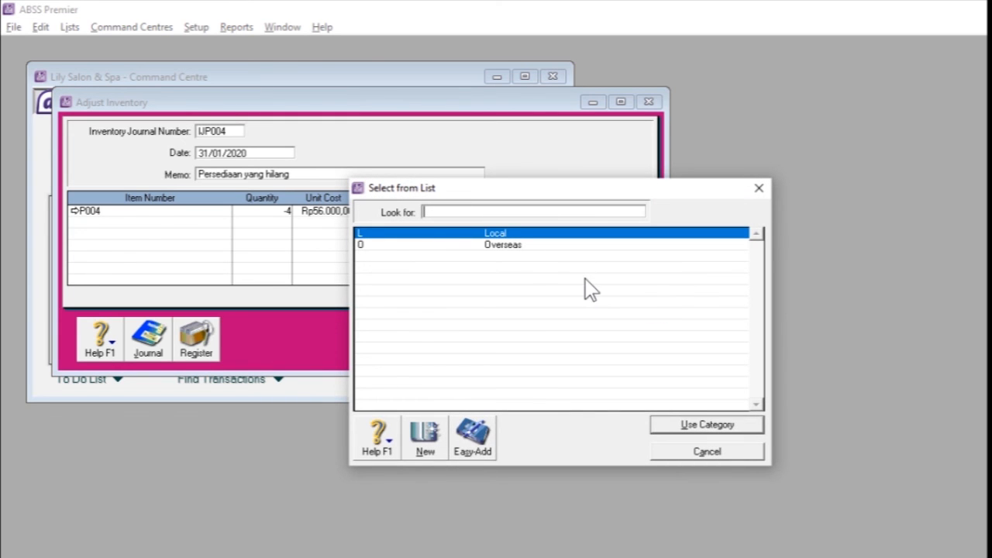
{"action": "left_click", "coordinate": [662, 424]}
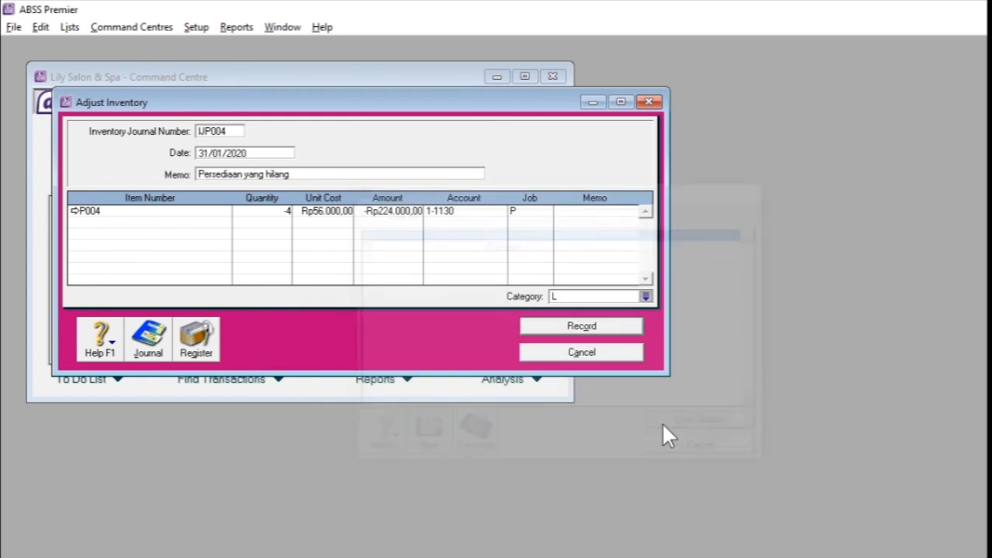
{"action": "left_click", "coordinate": [537, 332]}
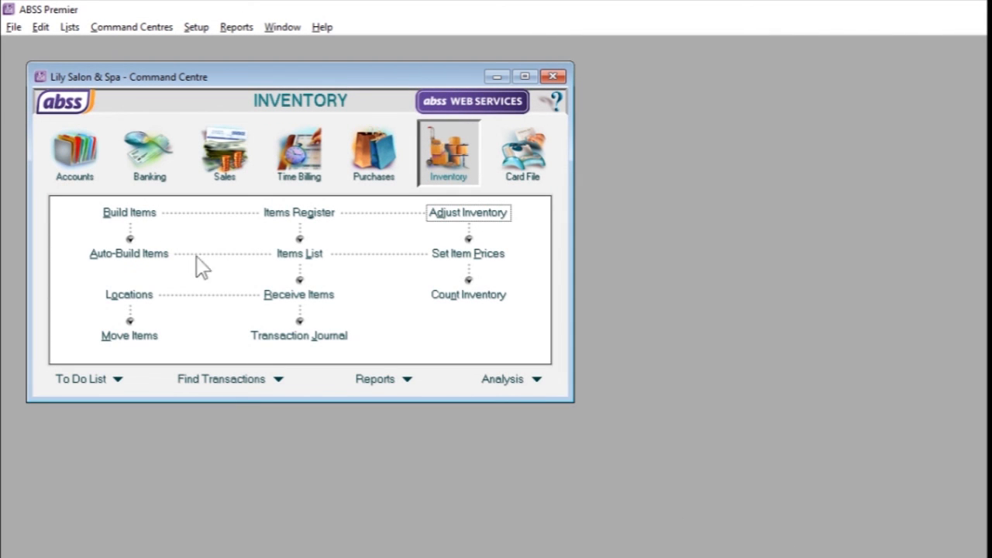
Start a general journal entry numbered IJP005, dated 31/01/2020, with the memo "Penyusutan Aktiva Tetap"
{"action": "left_click", "coordinate": [89, 163]}
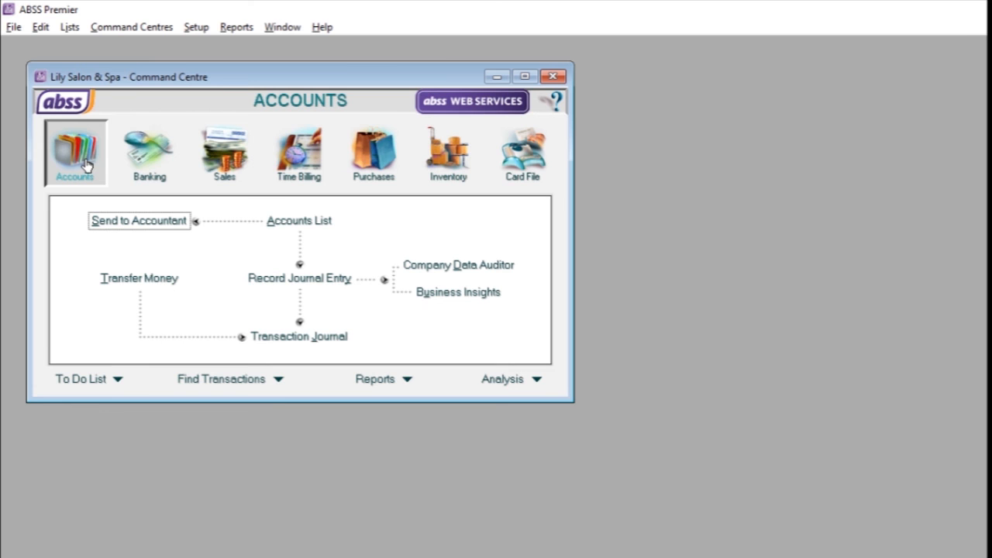
{"action": "left_click", "coordinate": [282, 280]}
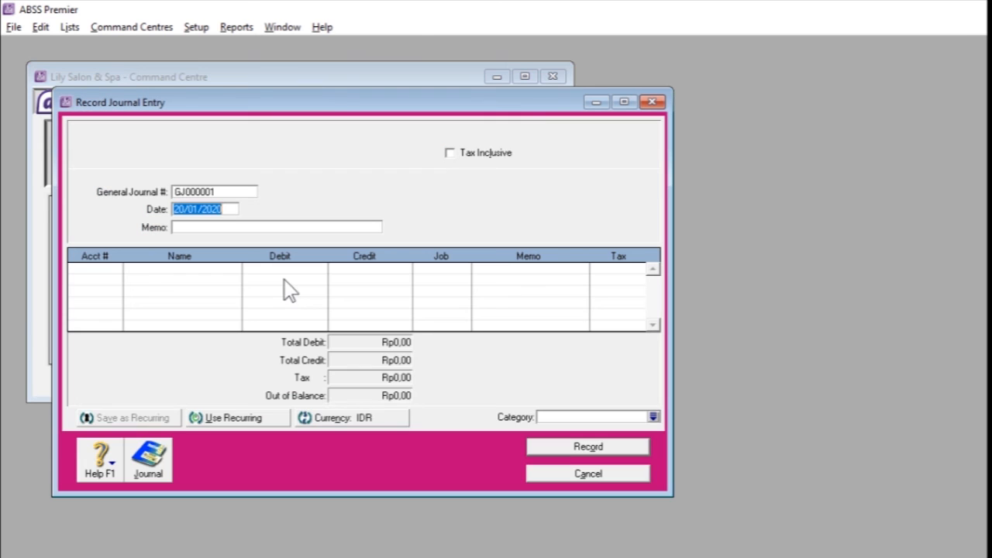
{"action": "left_click", "coordinate": [209, 193]}
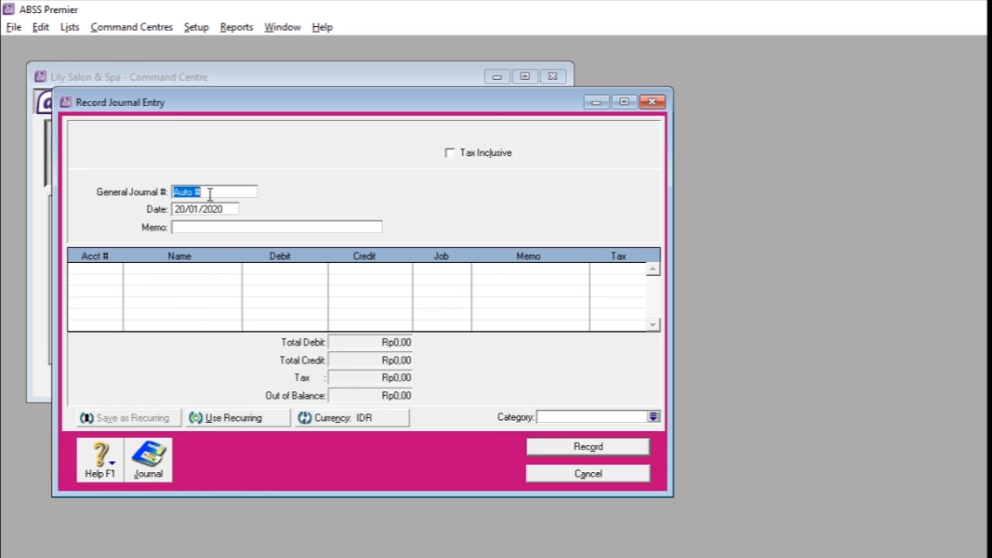
{"action": "key", "text": "BackSpace"}
{"action": "type", "text": "JP005"}
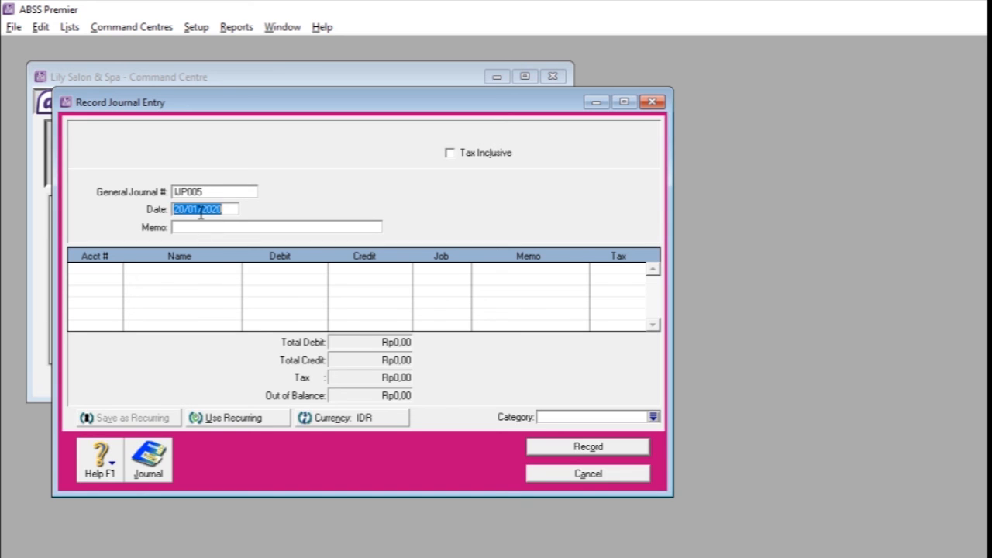
{"action": "type", "text": "31"}
{"action": "type", "text": "/01/20"}
{"action": "type", "text": "P"}
{"action": "type", "text": "enyusuta"}
{"action": "type", "text": "n Akt"}
{"action": "type", "text": "iva Te"}
{"action": "type", "text": "tap"}
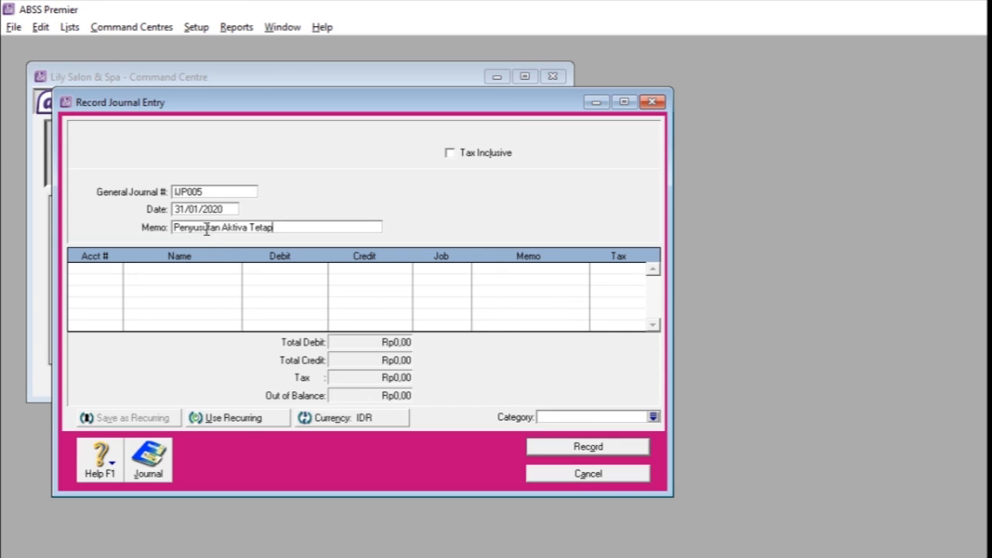
Debit account 6-3000 Depresiasi with Rp100.000 on the journal's first line
{"action": "left_click", "coordinate": [114, 270]}
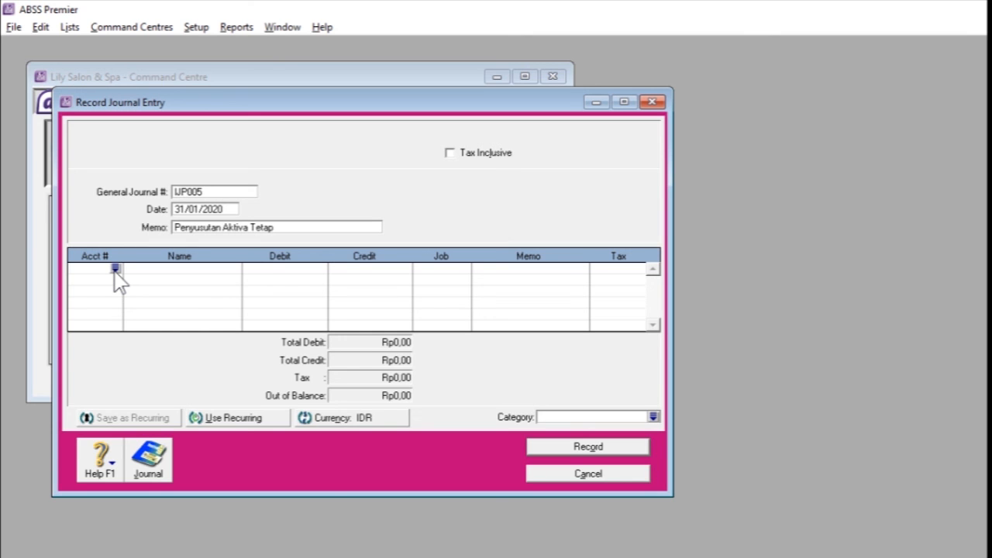
{"action": "left_click", "coordinate": [115, 269]}
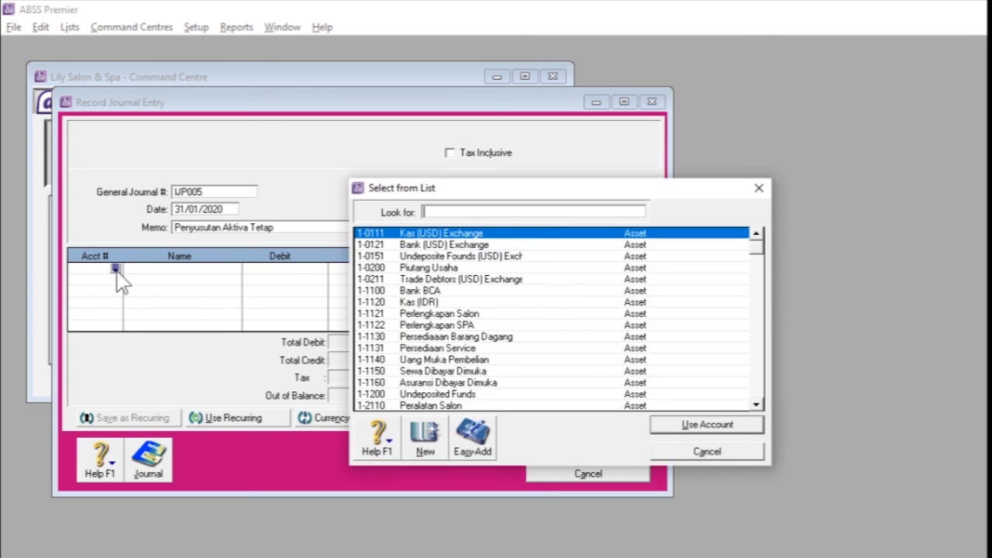
{"action": "left_click", "coordinate": [761, 393]}
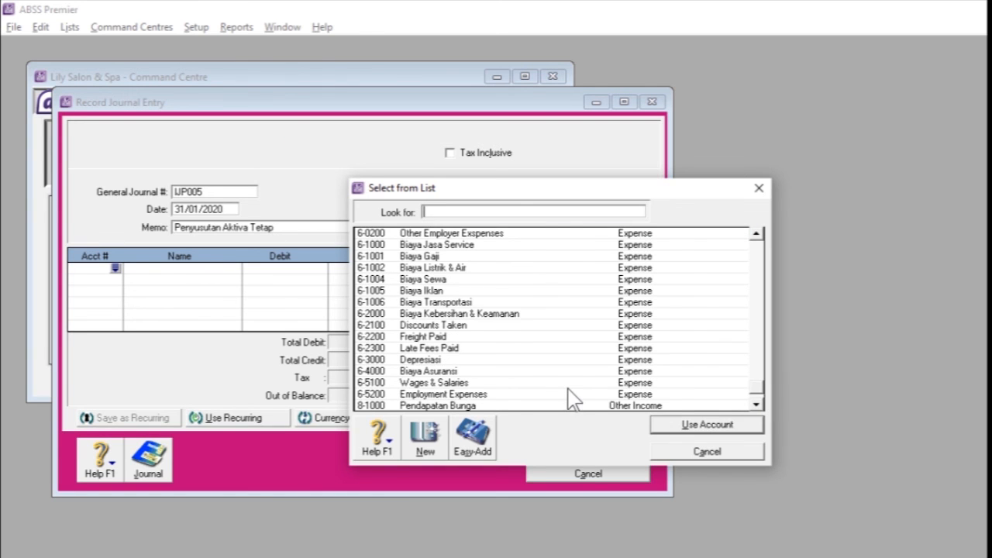
{"action": "left_click", "coordinate": [464, 361]}
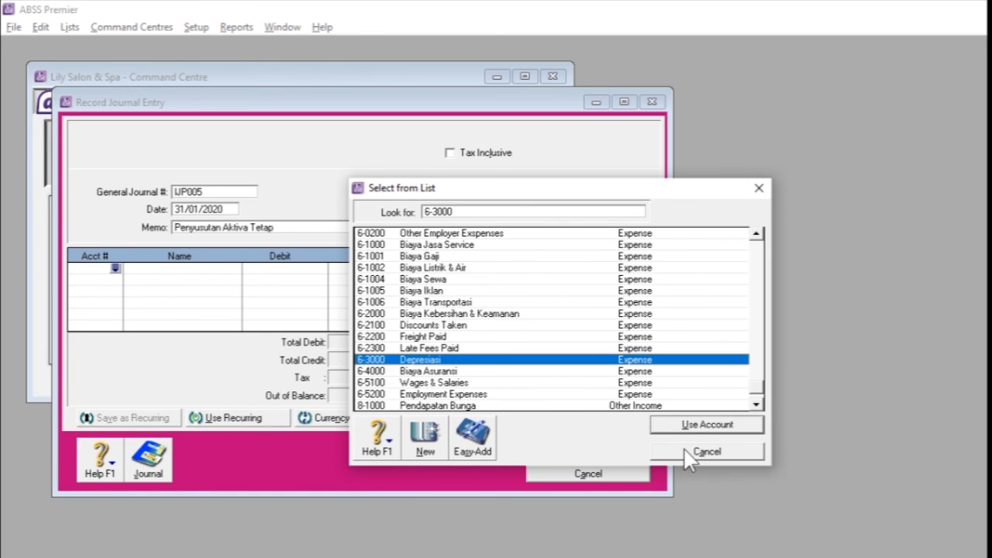
{"action": "left_click", "coordinate": [696, 428]}
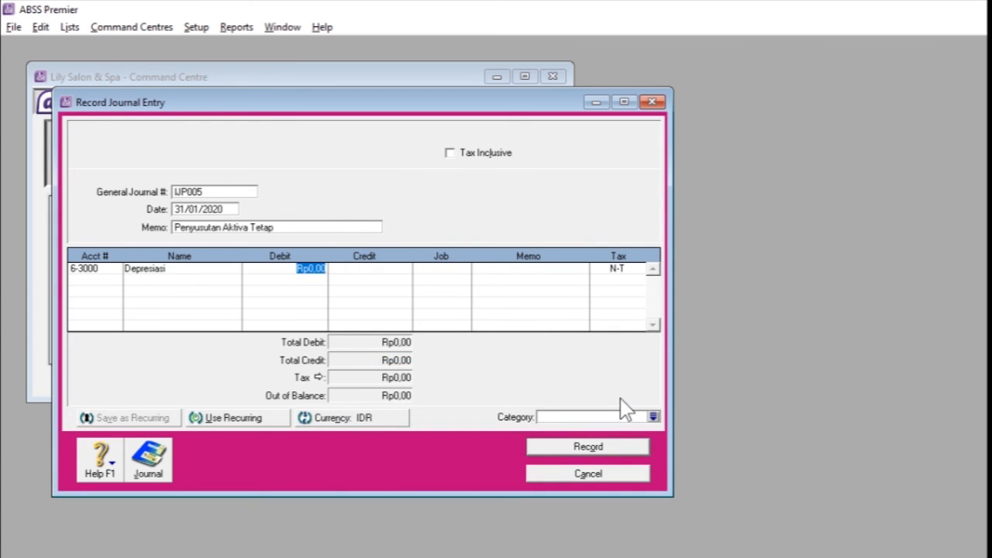
{"action": "type", "text": "100000"}
{"action": "key", "text": "Tab"}
{"action": "key", "text": "Tab"}
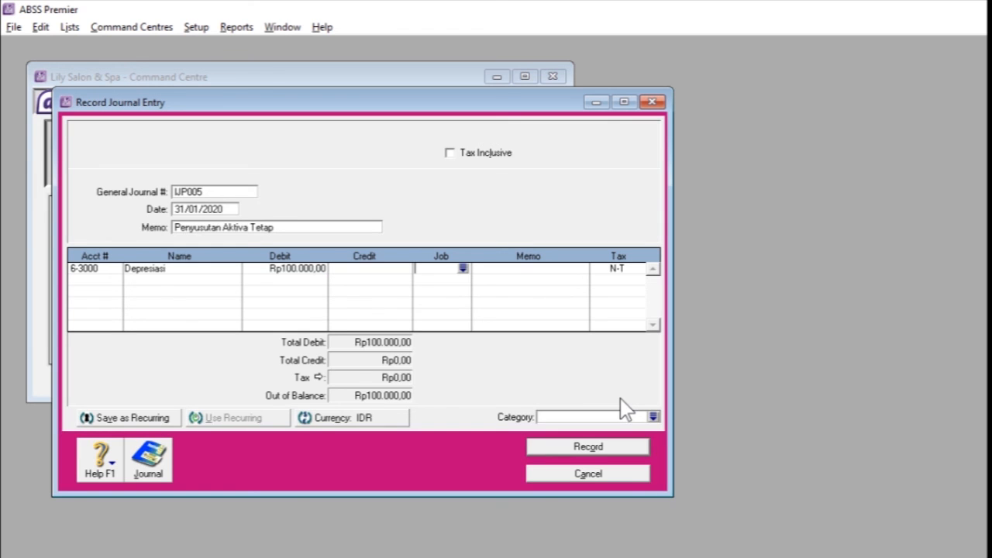
{"action": "key", "text": "Tab"}
{"action": "key", "text": "Tab"}
{"action": "key", "text": "Tab"}
Credit account 1-2120 Akum. Penyt. Peralatan Salon with Rp100.000 on the journal's second line and assign category L (Local) to the entry
{"action": "left_click", "coordinate": [115, 280]}
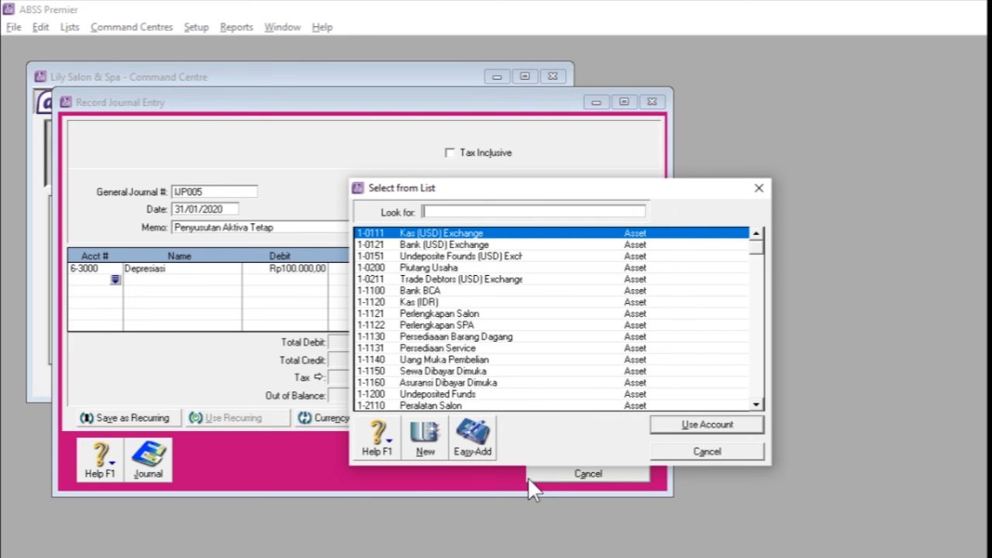
{"action": "left_click", "coordinate": [756, 404]}
{"action": "left_click", "coordinate": [755, 404]}
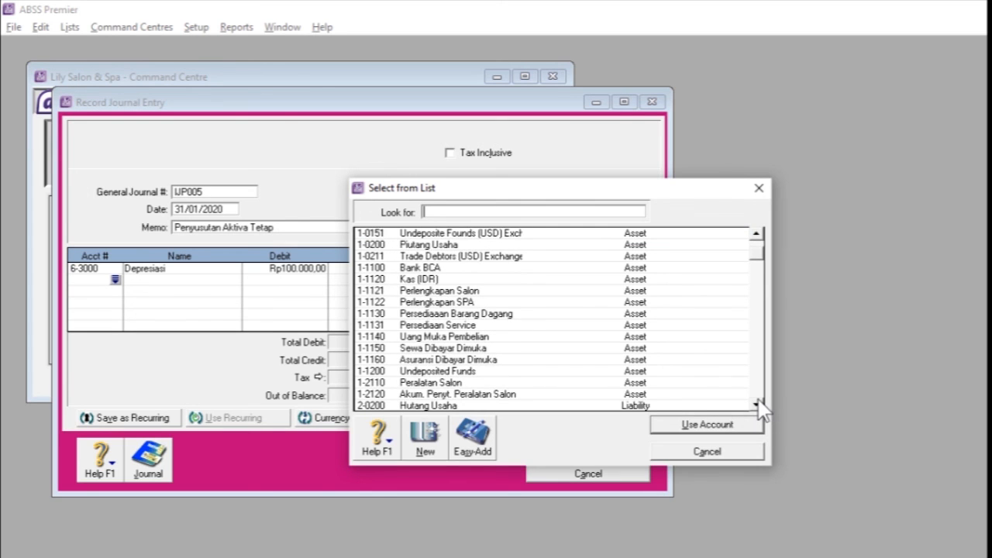
{"action": "left_click", "coordinate": [505, 394]}
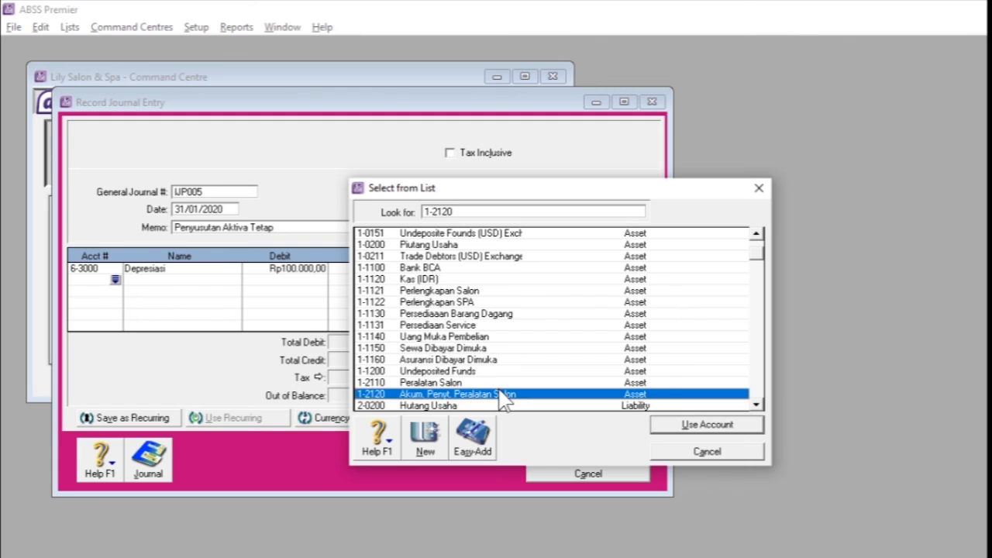
{"action": "left_click", "coordinate": [662, 428]}
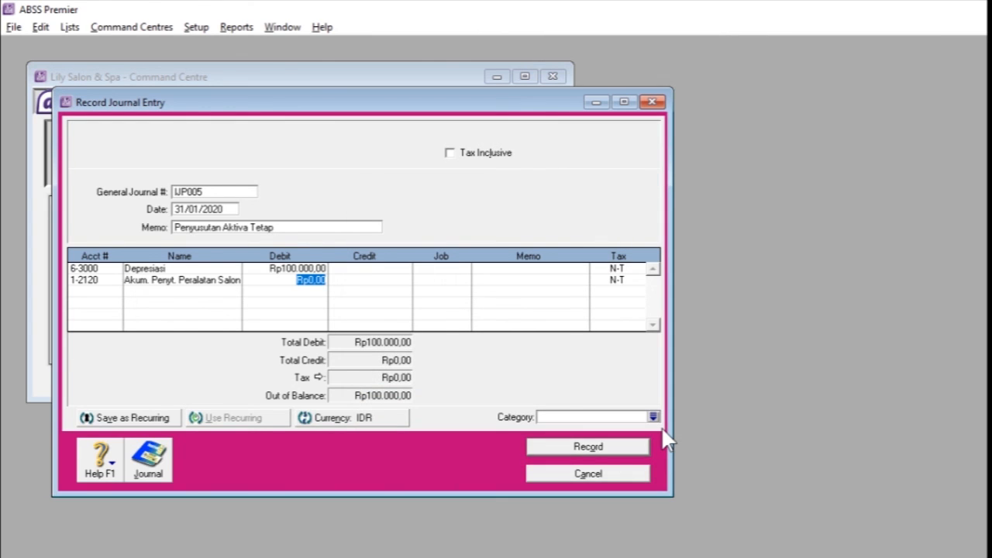
{"action": "key", "text": "Tab"}
{"action": "key", "text": "Tab"}
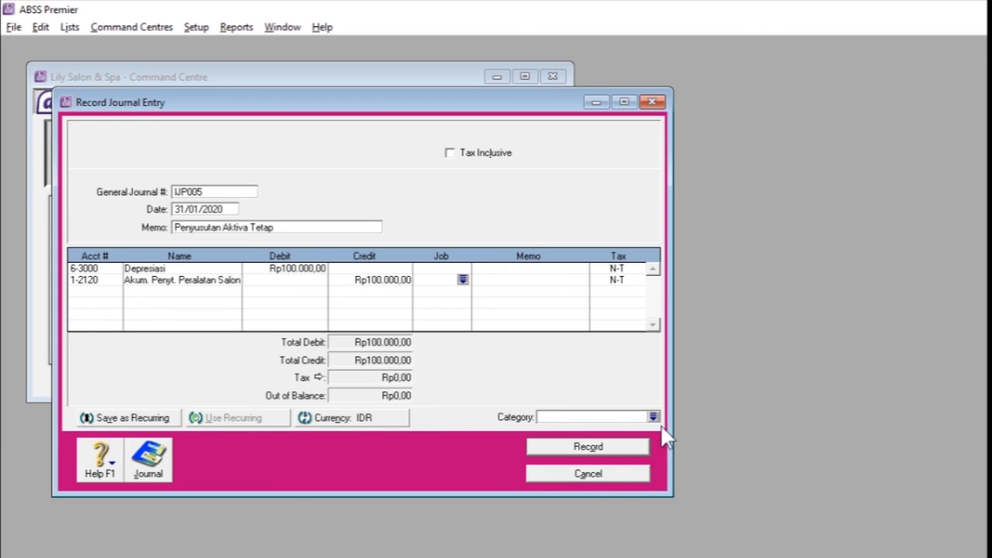
{"action": "left_click", "coordinate": [654, 417]}
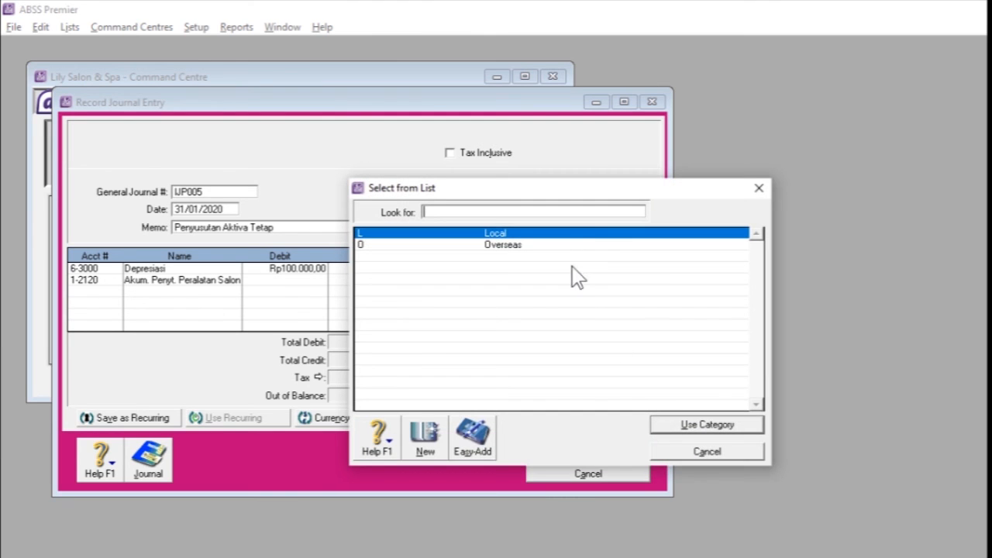
{"action": "left_click", "coordinate": [680, 422]}
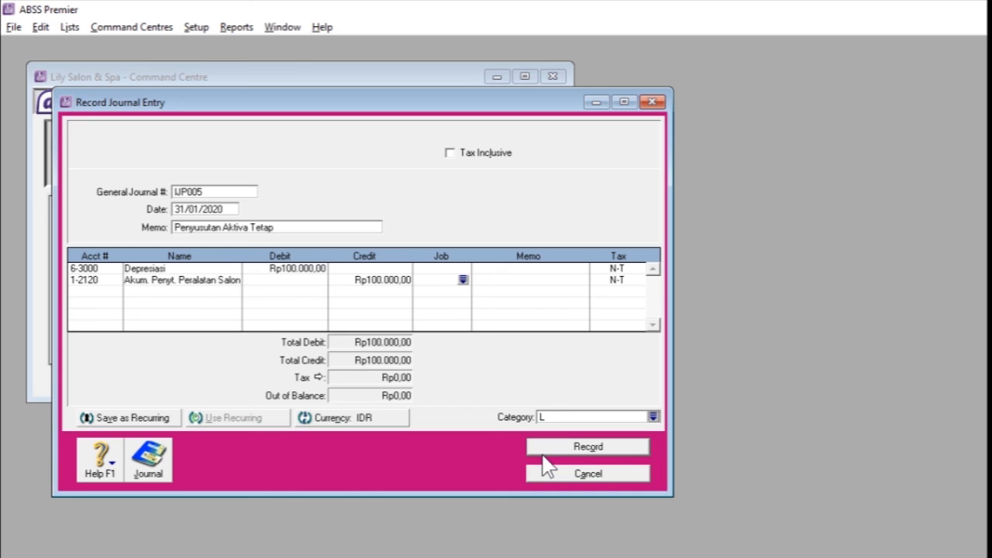
Change the journal memo to "Penyusutan Aktiva Peralatan Toko", record the entry, and close the journal entry window
{"action": "left_click", "coordinate": [301, 227]}
{"action": "left_click", "coordinate": [302, 227]}
{"action": "type", "text": "Toko"}
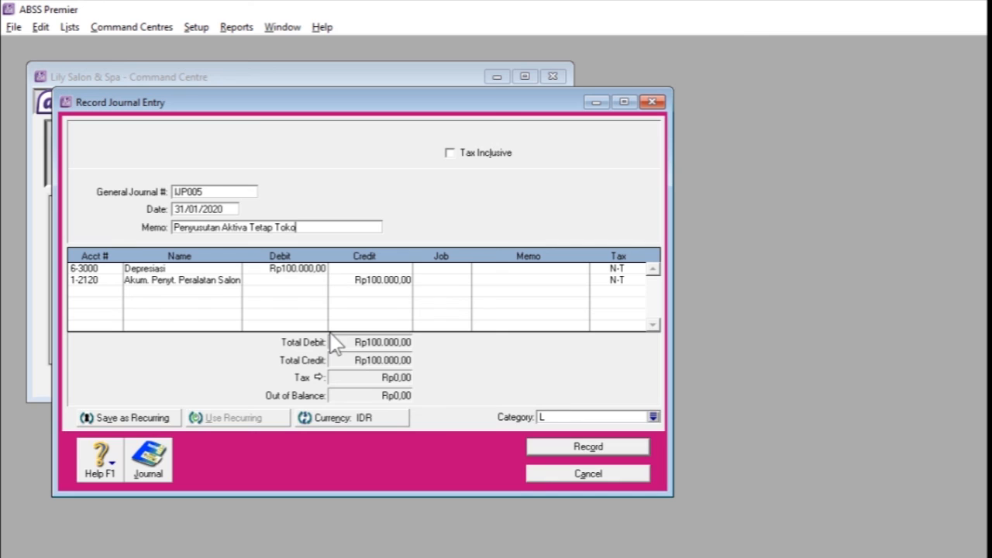
{"action": "left_click", "coordinate": [273, 231]}
{"action": "key", "text": "BackSpace"}
{"action": "key", "text": "BackSpace"}
{"action": "key", "text": "BackSpace"}
{"action": "key", "text": "BackSpace"}
{"action": "key", "text": "BackSpace"}
{"action": "type", "text": "Peralatan"}
{"action": "left_click", "coordinate": [564, 454]}
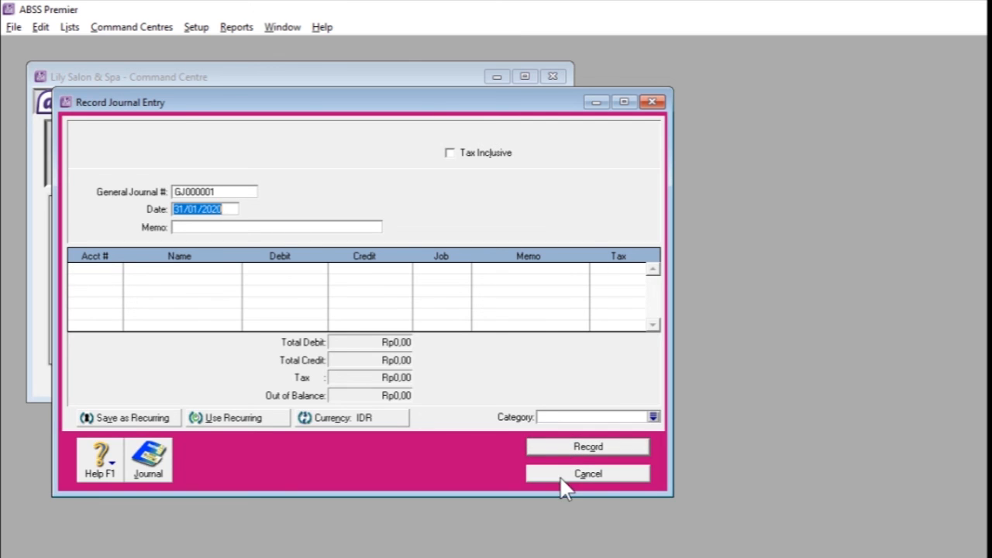
{"action": "left_click", "coordinate": [566, 474]}
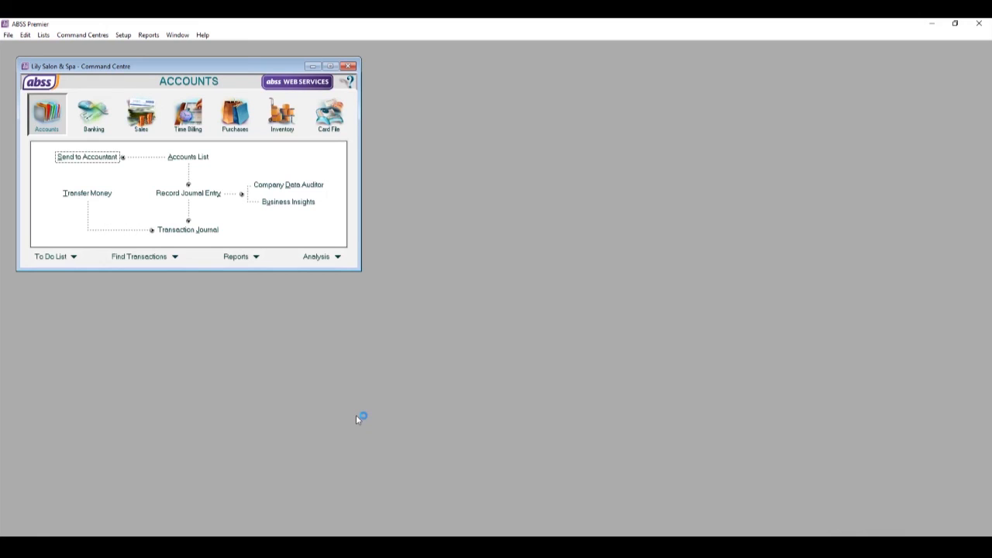
Open the index to reports and select the Account Transactions [Accrual] report among the accounts reports for customisation
{"action": "left_click", "coordinate": [240, 263]}
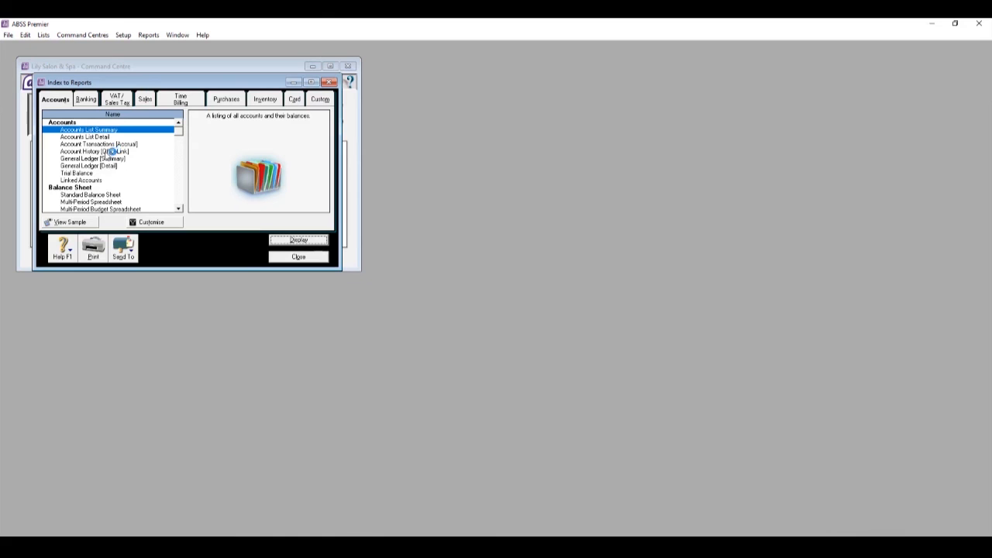
{"action": "scroll", "coordinate": [106, 158], "scroll_direction": "down", "scroll_amount": 1}
{"action": "scroll", "coordinate": [106, 158], "scroll_direction": "down", "scroll_amount": 1}
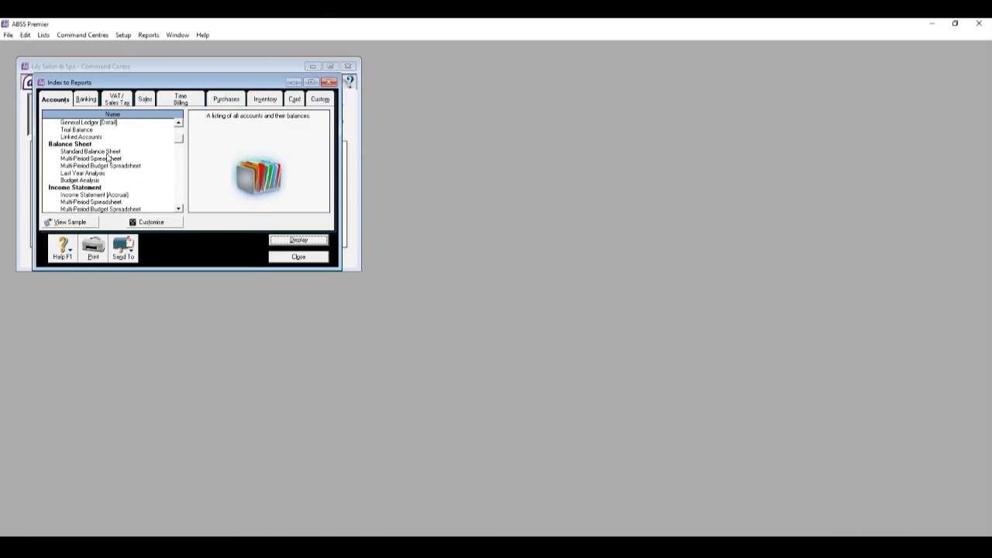
{"action": "scroll", "coordinate": [108, 158], "scroll_direction": "down", "scroll_amount": 1}
{"action": "scroll", "coordinate": [111, 159], "scroll_direction": "up", "scroll_amount": 2}
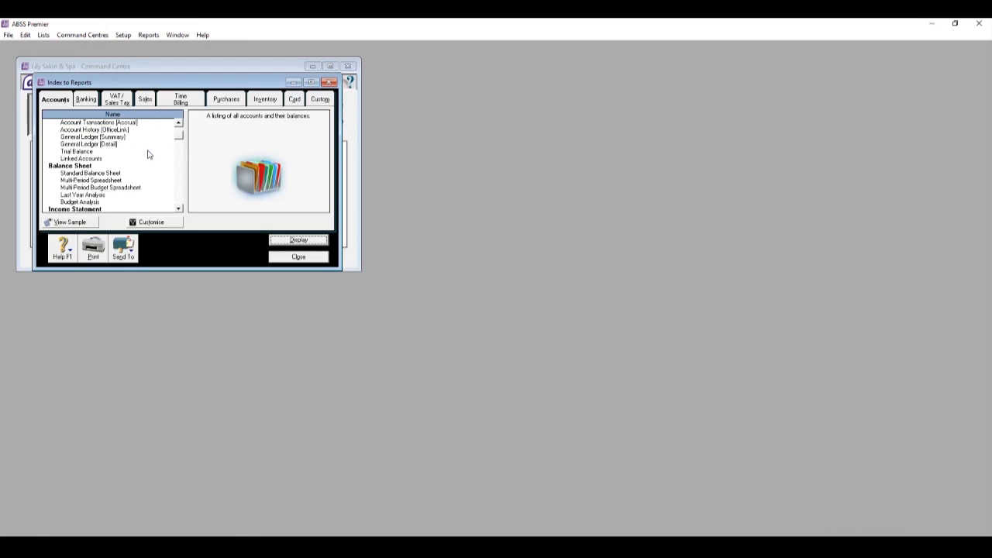
{"action": "scroll", "coordinate": [144, 155], "scroll_direction": "up", "scroll_amount": 1}
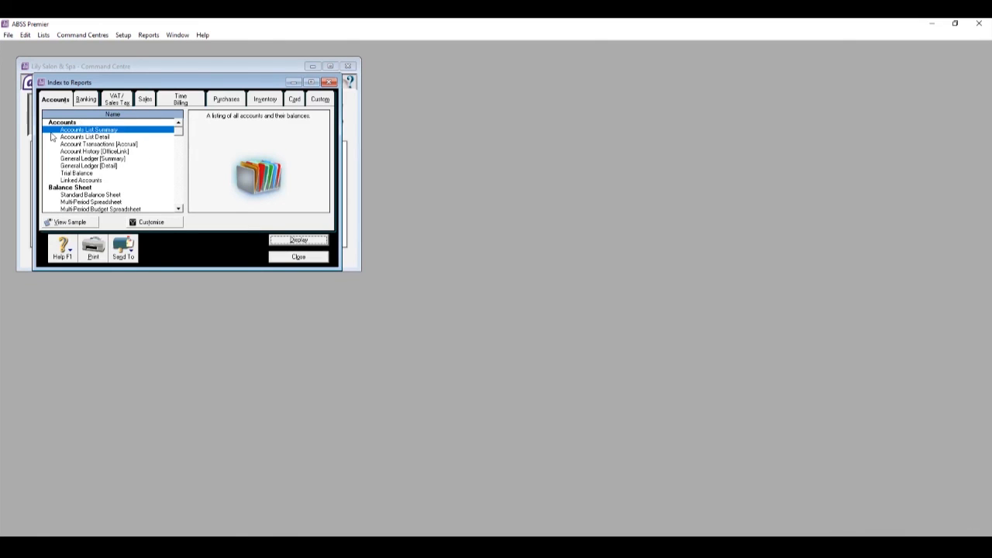
{"action": "left_click", "coordinate": [59, 101]}
{"action": "scroll", "coordinate": [148, 155], "scroll_direction": "down", "scroll_amount": 2}
{"action": "scroll", "coordinate": [120, 152], "scroll_direction": "up", "scroll_amount": 2}
{"action": "left_click", "coordinate": [102, 145]}
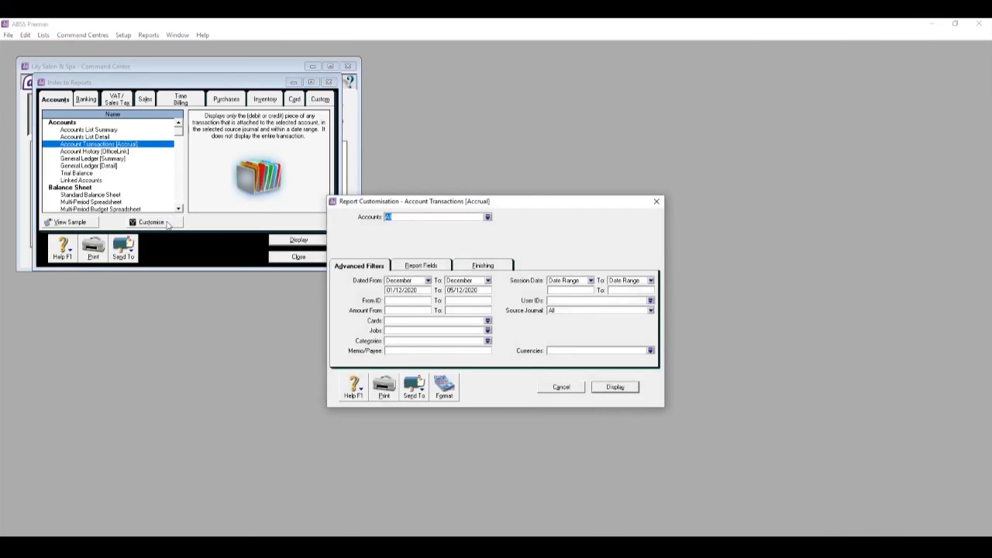
{"action": "left_click", "coordinate": [488, 217]}
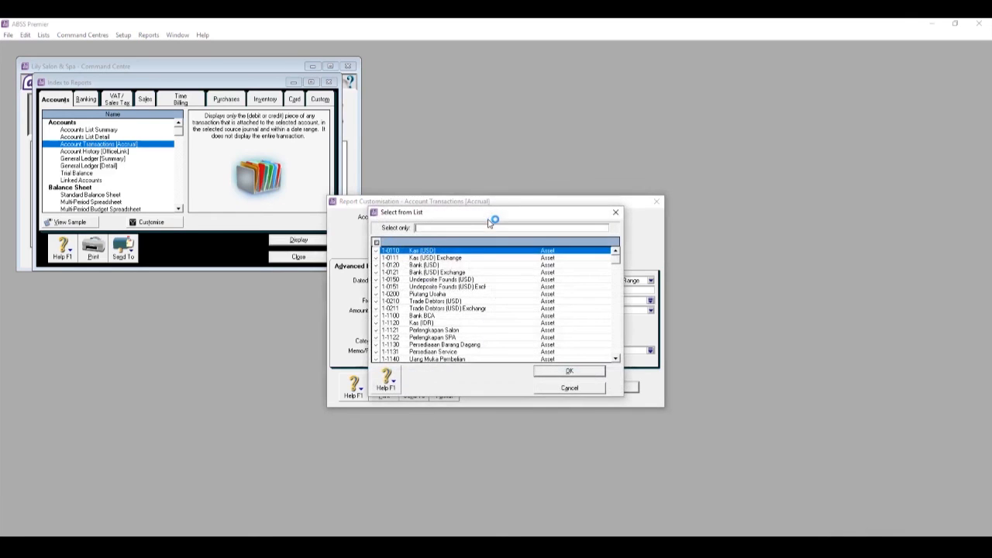
{"action": "left_click", "coordinate": [377, 242]}
{"action": "left_click", "coordinate": [377, 323]}
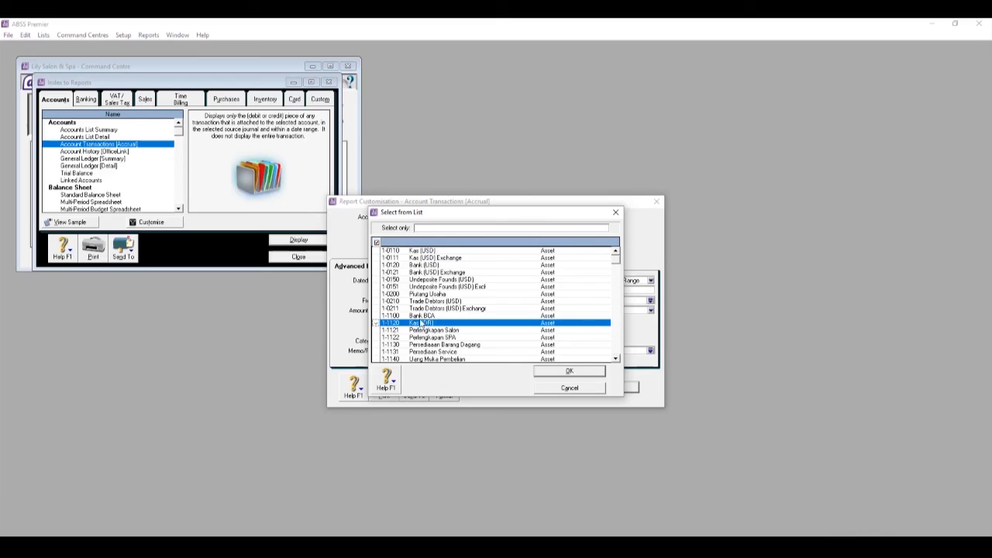
{"action": "left_click", "coordinate": [377, 242]}
{"action": "left_click", "coordinate": [567, 372]}
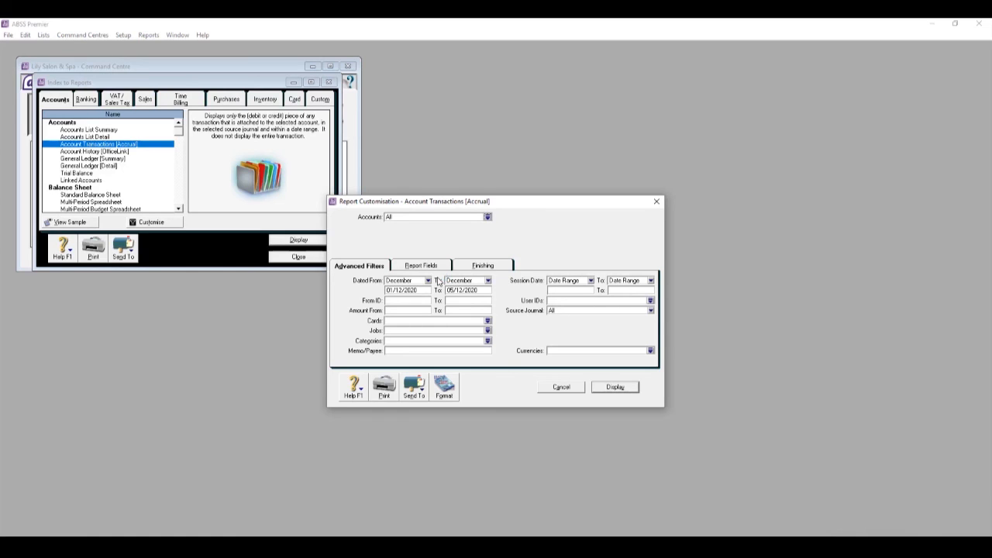
{"action": "key", "text": "Escape"}
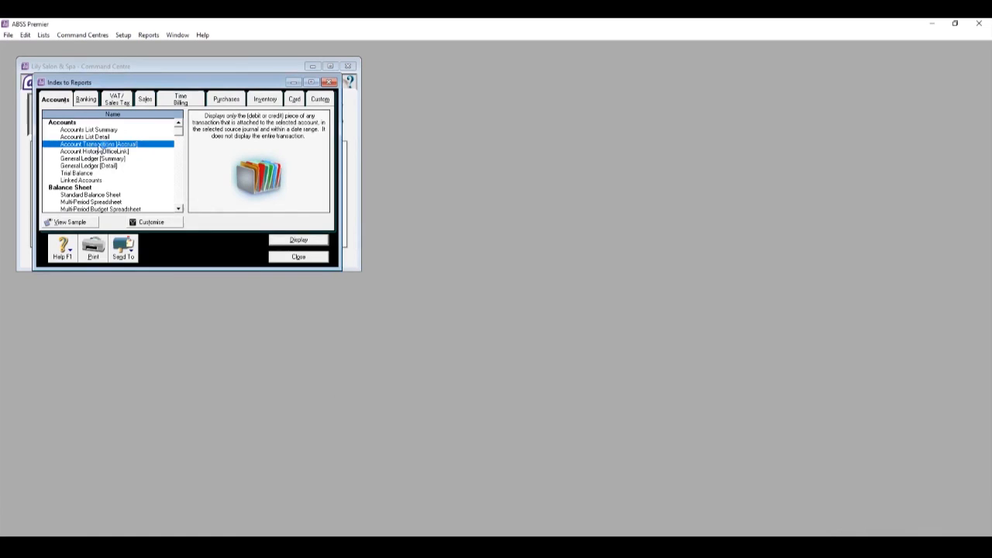
Display the Account Transactions [Accrual] report for 01/01/2020 to 31/01/2020, enlarge its window and review the entries through to the last account
{"action": "left_click", "coordinate": [142, 223]}
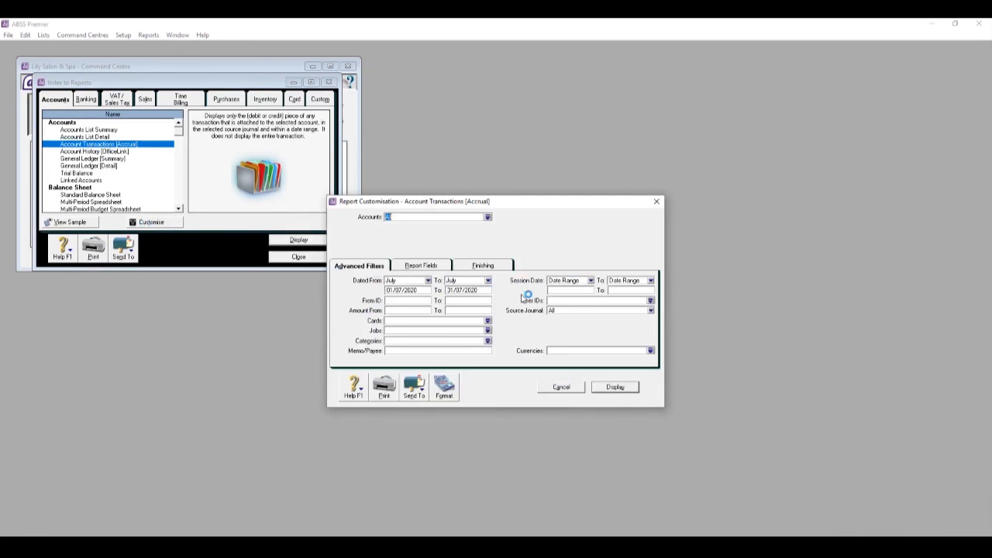
{"action": "left_click", "coordinate": [428, 280]}
{"action": "left_click", "coordinate": [415, 290]}
{"action": "left_click", "coordinate": [488, 281]}
{"action": "left_click", "coordinate": [465, 290]}
{"action": "left_click", "coordinate": [620, 390]}
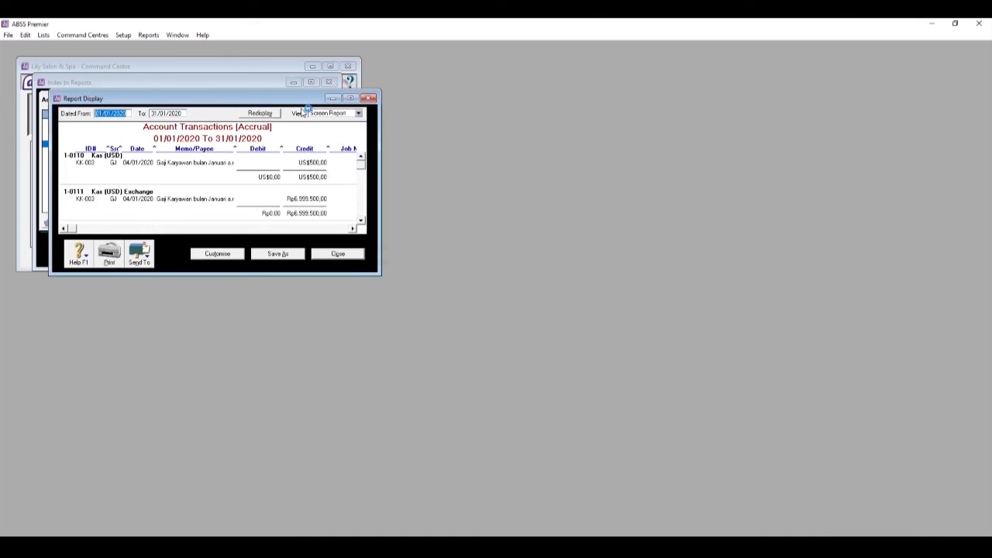
{"action": "left_click_drag", "start_coordinate": [482, 304], "coordinate": [596, 506]}
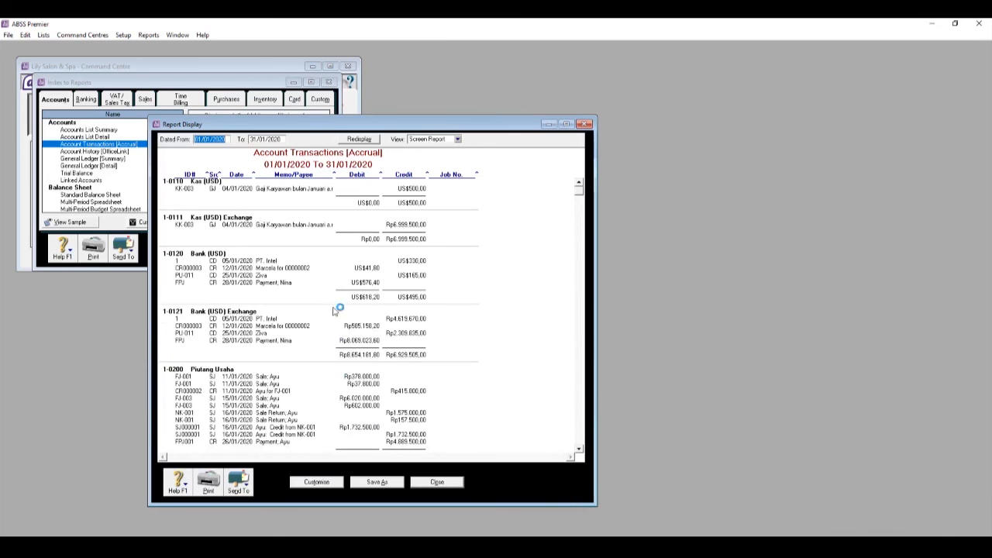
{"action": "scroll", "coordinate": [463, 351], "scroll_direction": "down", "scroll_amount": 15}
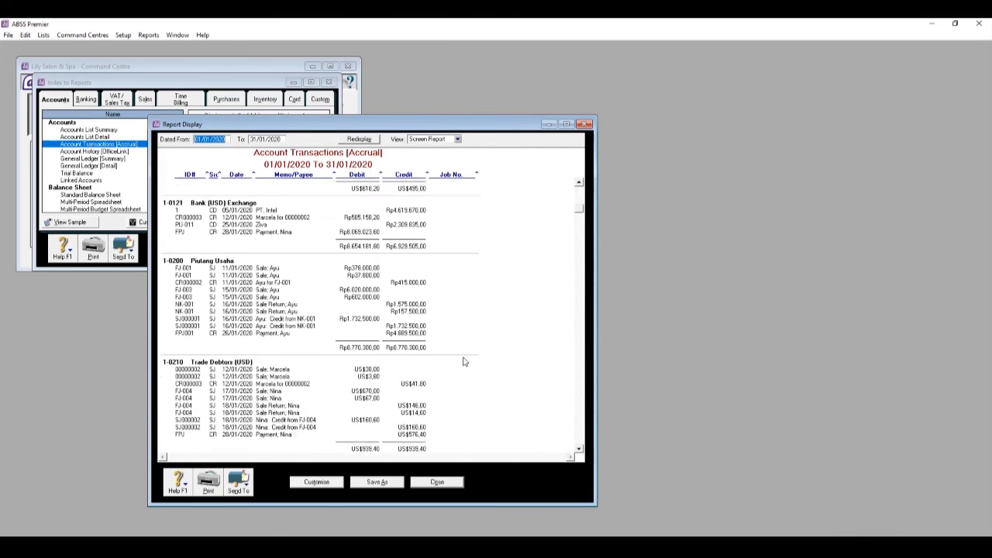
{"action": "scroll", "coordinate": [465, 362], "scroll_direction": "down", "scroll_amount": 20}
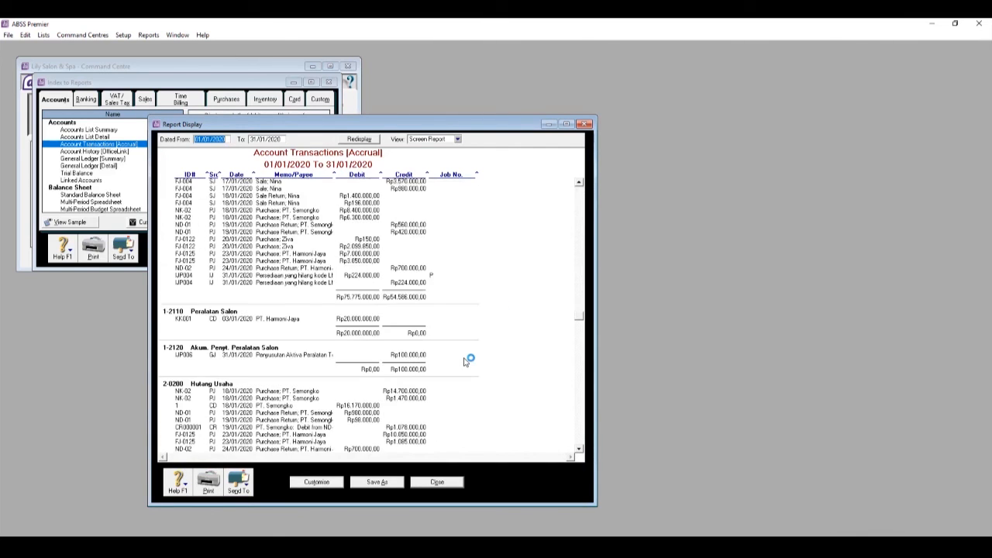
{"action": "scroll", "coordinate": [464, 362], "scroll_direction": "down", "scroll_amount": 20}
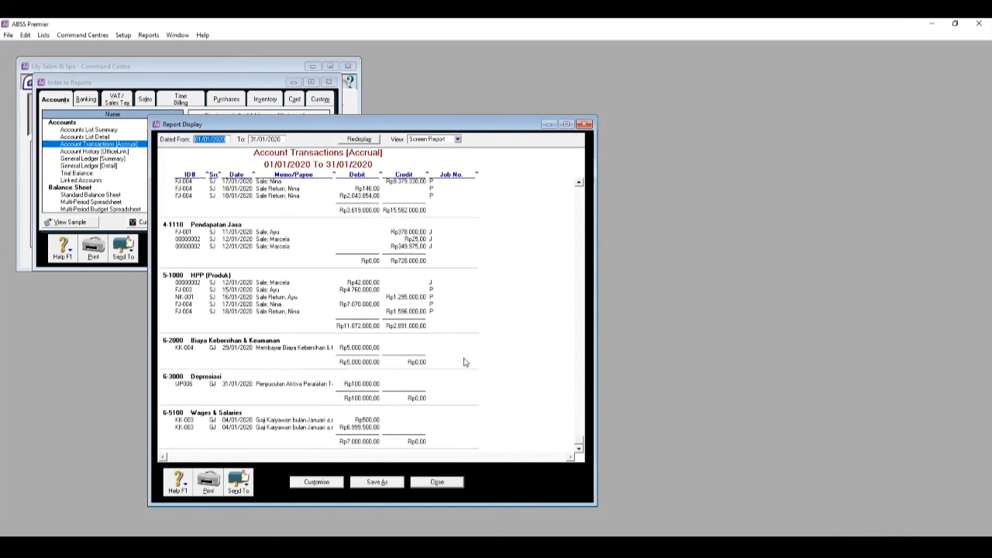
Start exporting the displayed report as a PDF and create a destination folder named REPORT on drive WINDOWS (C:)
{"action": "left_click", "coordinate": [250, 487]}
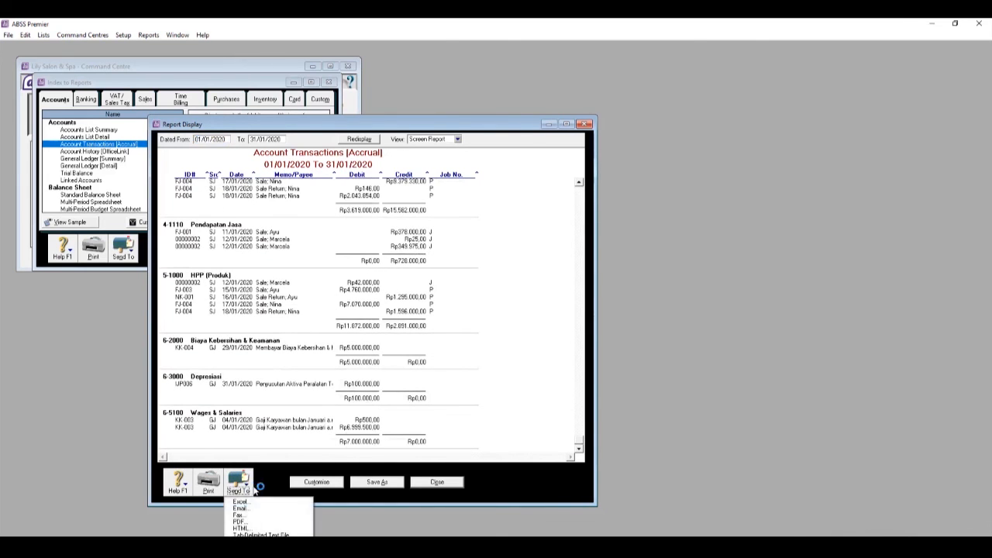
{"action": "left_click", "coordinate": [238, 521]}
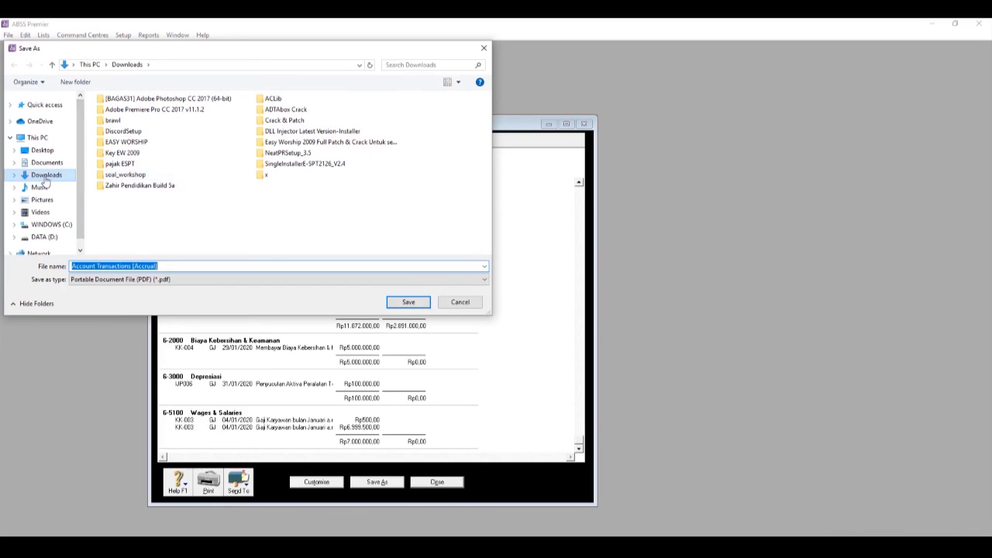
{"action": "left_click", "coordinate": [51, 224]}
{"action": "scroll", "coordinate": [261, 217], "scroll_direction": "down", "scroll_amount": 3}
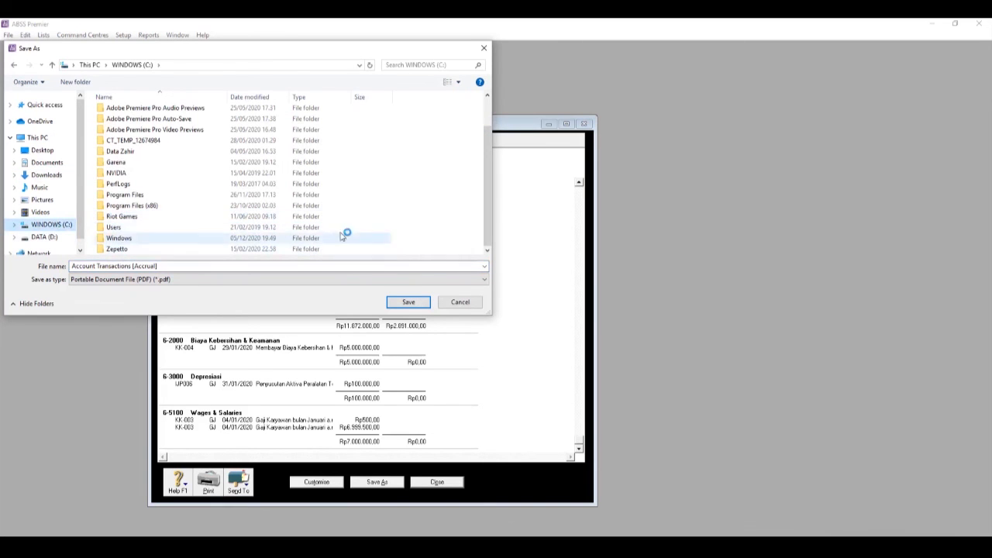
{"action": "right_click", "coordinate": [392, 209]}
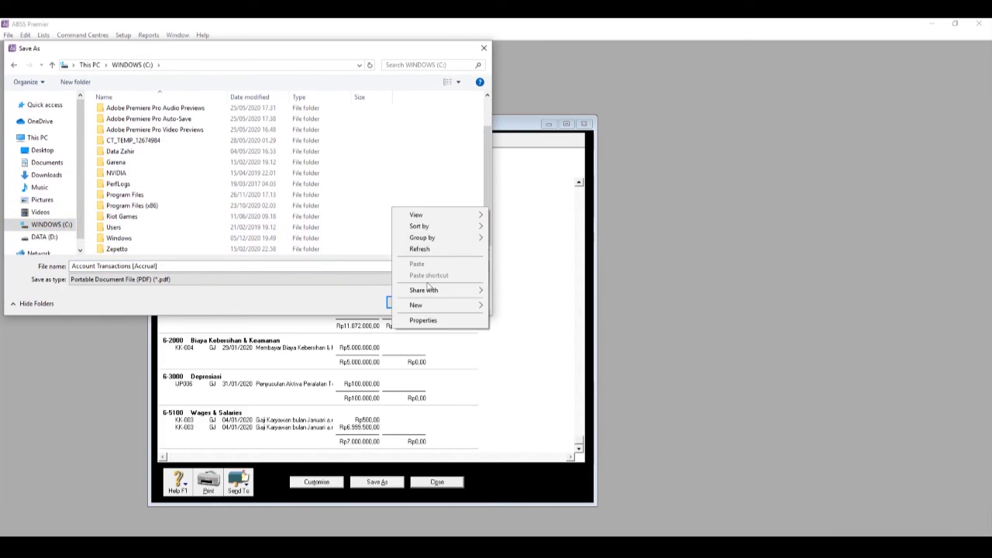
{"action": "mouse_move", "coordinate": [447, 306]}
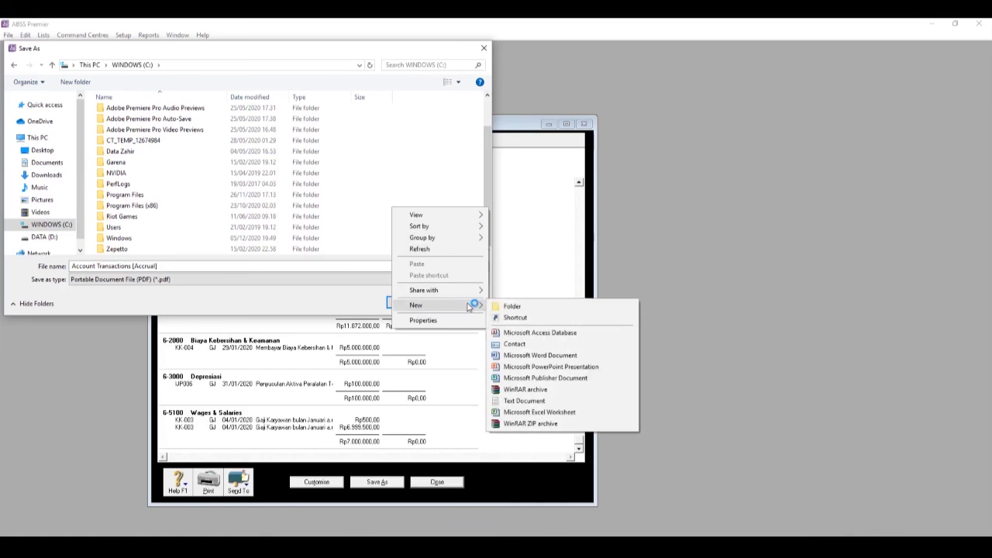
{"action": "left_click", "coordinate": [512, 307]}
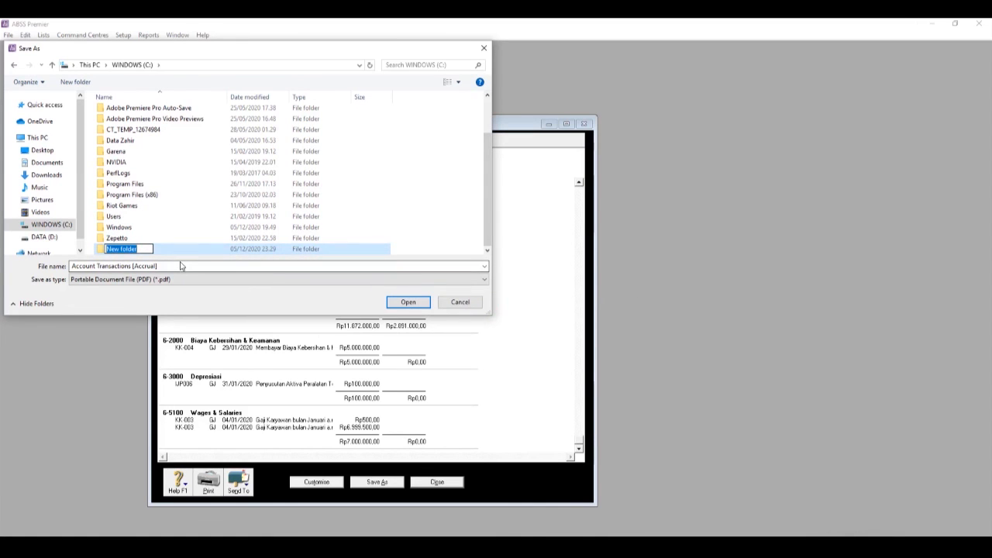
{"action": "type", "text": "REPORT"}
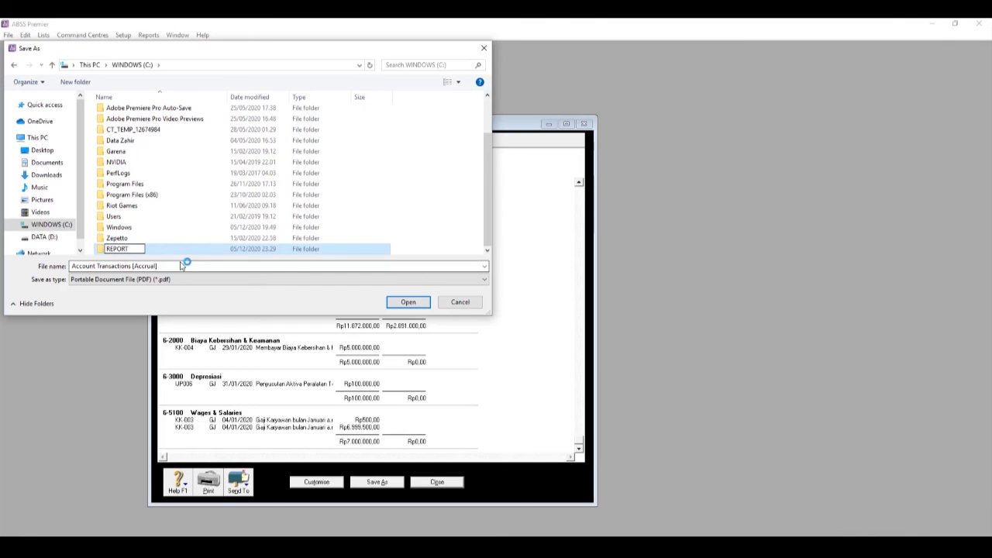
{"action": "key", "text": "Return"}
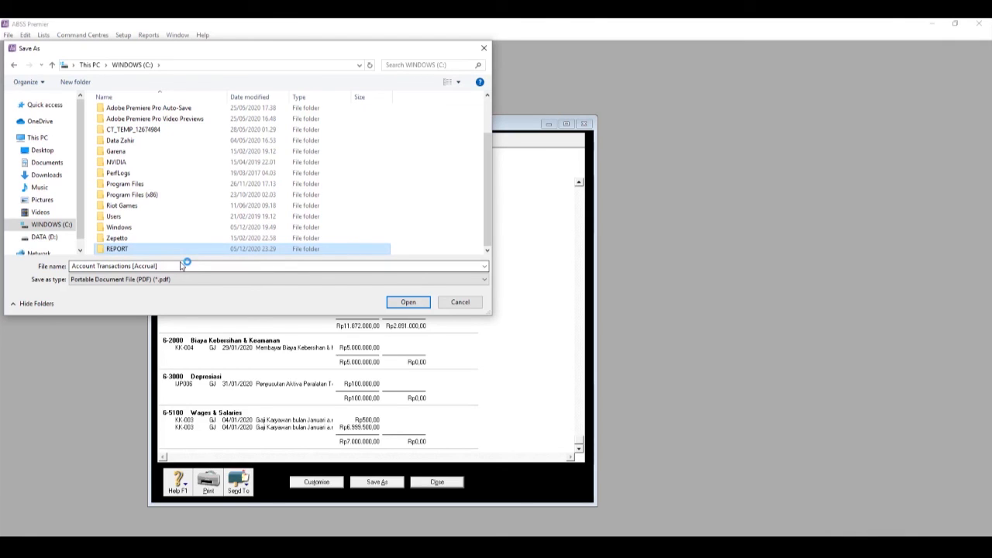
Save the report PDF as "Account Transactions [Accrual]" in the REPORT folder and close the report display
{"action": "double_click", "coordinate": [155, 250]}
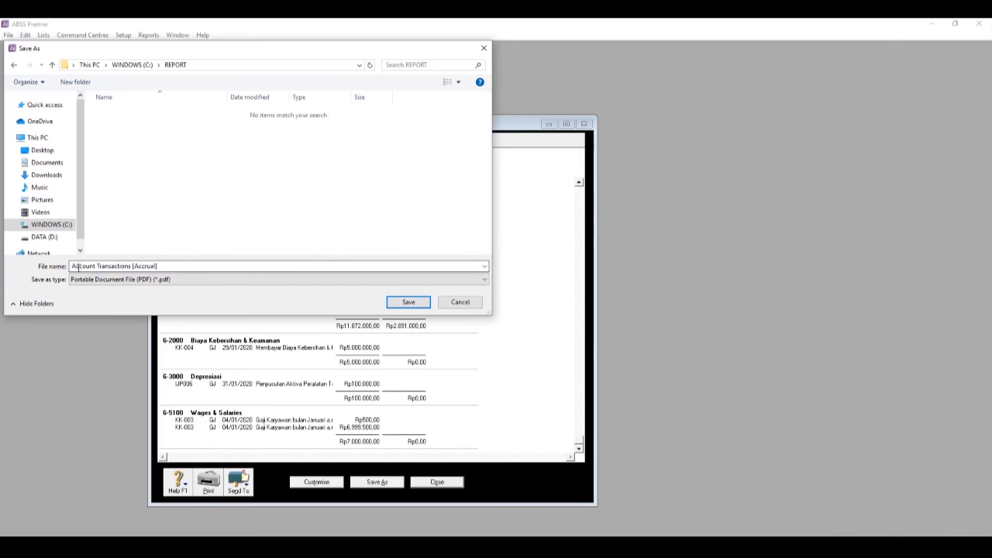
{"action": "left_click", "coordinate": [169, 265]}
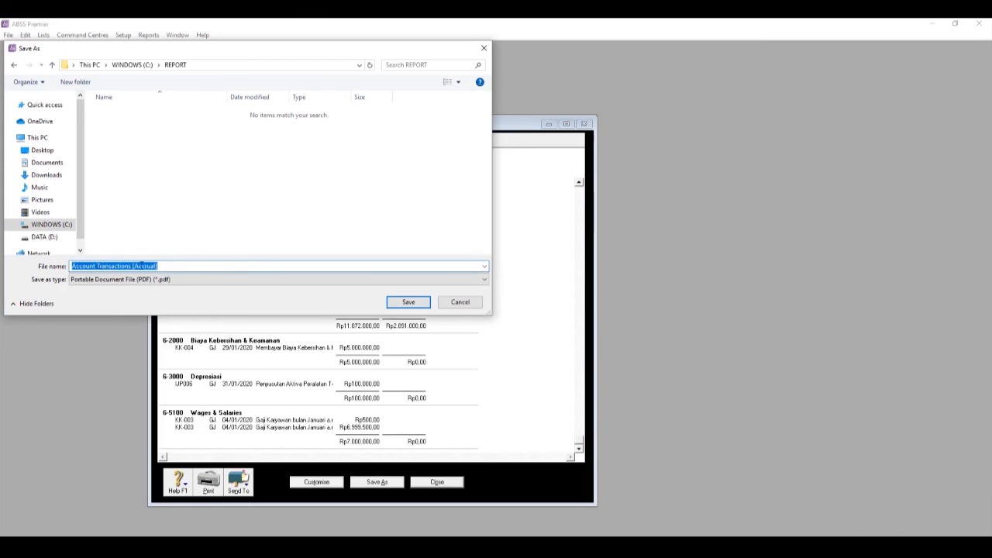
{"action": "left_click", "coordinate": [199, 267]}
{"action": "left_click", "coordinate": [406, 303]}
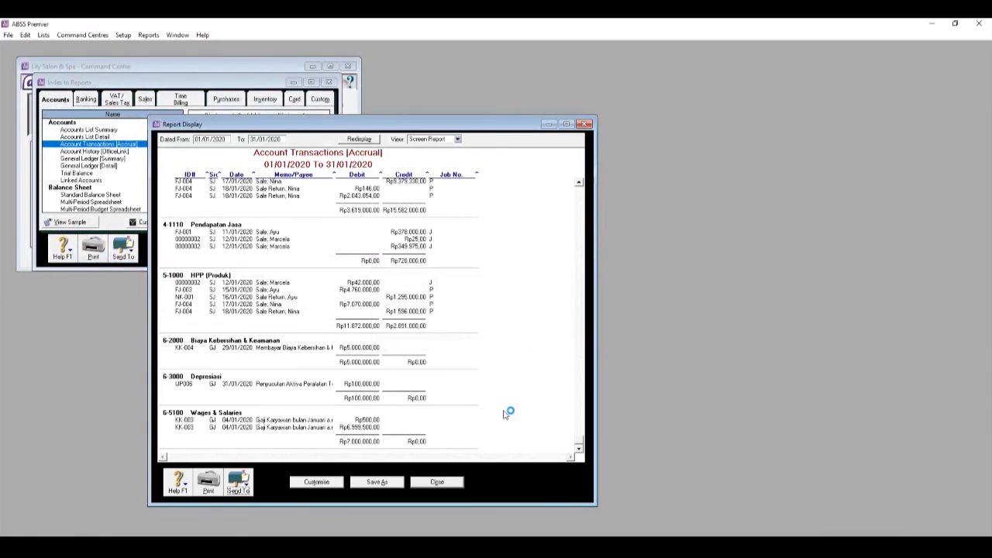
{"action": "left_click", "coordinate": [455, 482]}
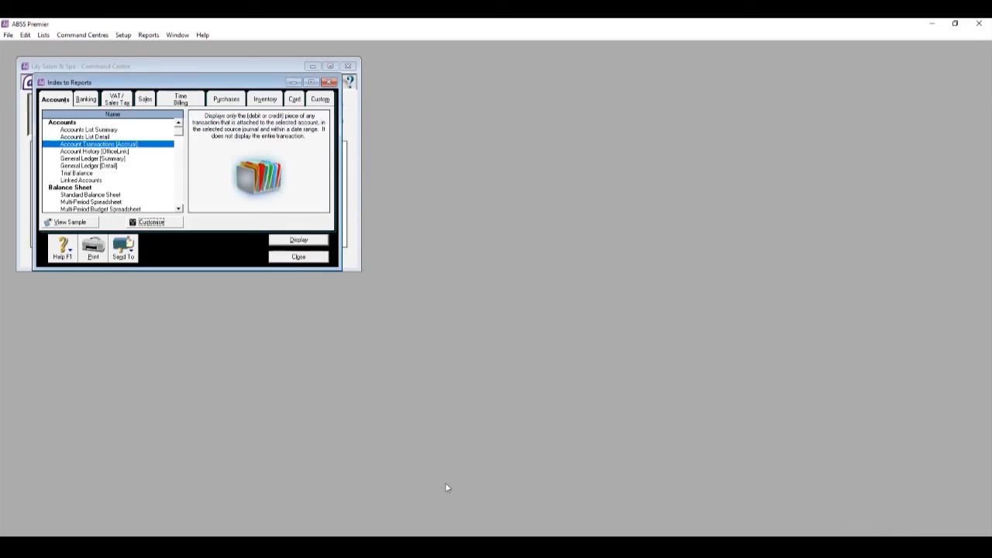
{"action": "left_click", "coordinate": [134, 147]}
{"action": "left_click", "coordinate": [133, 150]}
{"action": "left_click", "coordinate": [133, 149]}
{"action": "left_click_drag", "start_coordinate": [214, 85], "coordinate": [545, 126]}
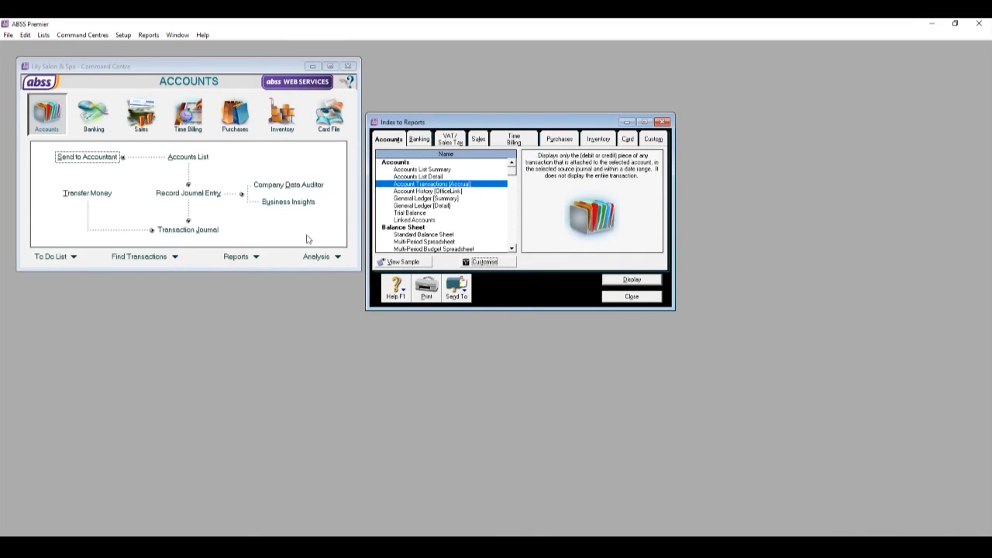
{"action": "left_click_drag", "start_coordinate": [436, 122], "coordinate": [137, 107]}
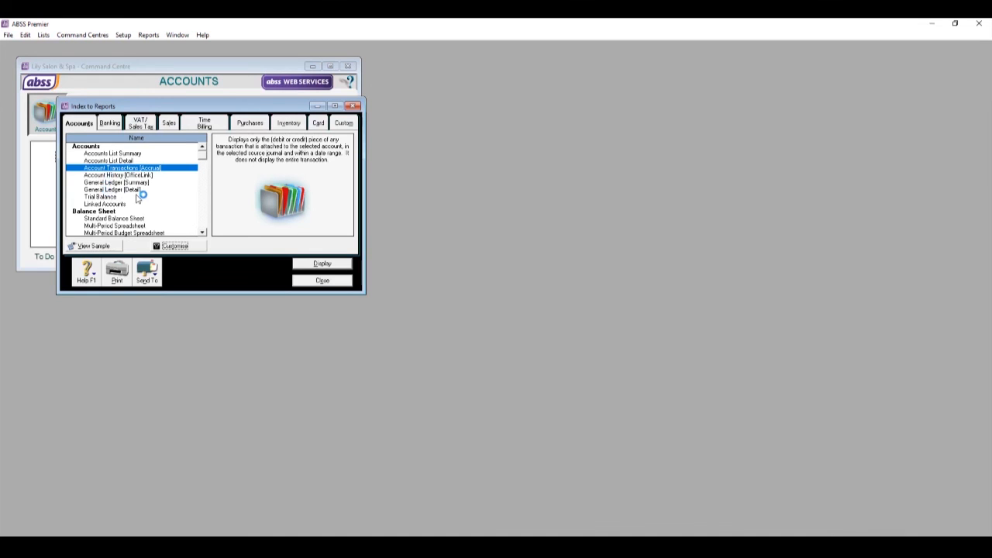
Select the Income Statement [Accrual] report among the accounts reports and open its customisation
{"action": "scroll", "coordinate": [138, 198], "scroll_direction": "down", "scroll_amount": 1}
{"action": "scroll", "coordinate": [151, 162], "scroll_direction": "up", "scroll_amount": 1}
{"action": "left_click", "coordinate": [88, 128]}
{"action": "scroll", "coordinate": [155, 178], "scroll_direction": "down", "scroll_amount": 2}
{"action": "left_click", "coordinate": [136, 219]}
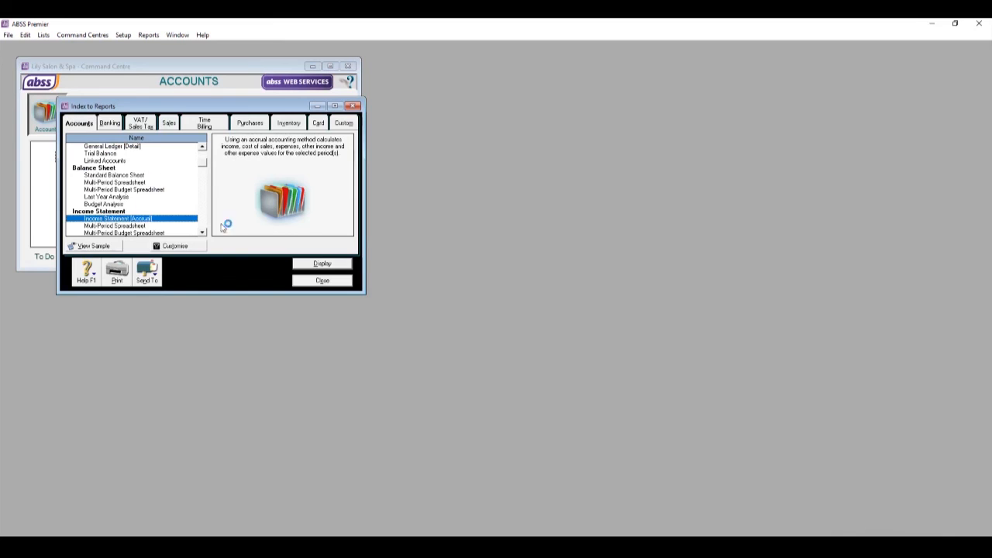
{"action": "left_click", "coordinate": [314, 265]}
{"action": "left_click", "coordinate": [161, 248]}
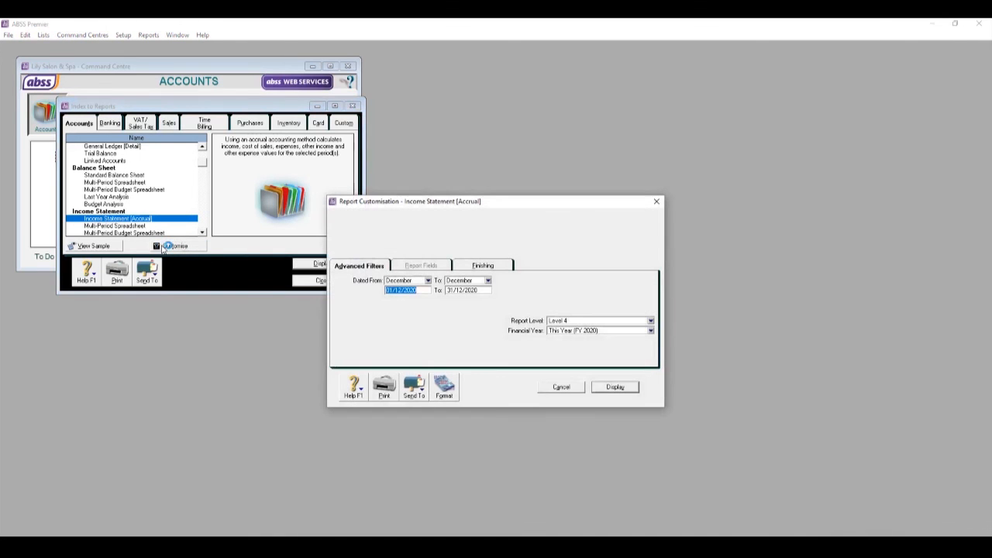
Set the Income Statement period from January to January 2020, display the report and enlarge its window
{"action": "left_click", "coordinate": [428, 281]}
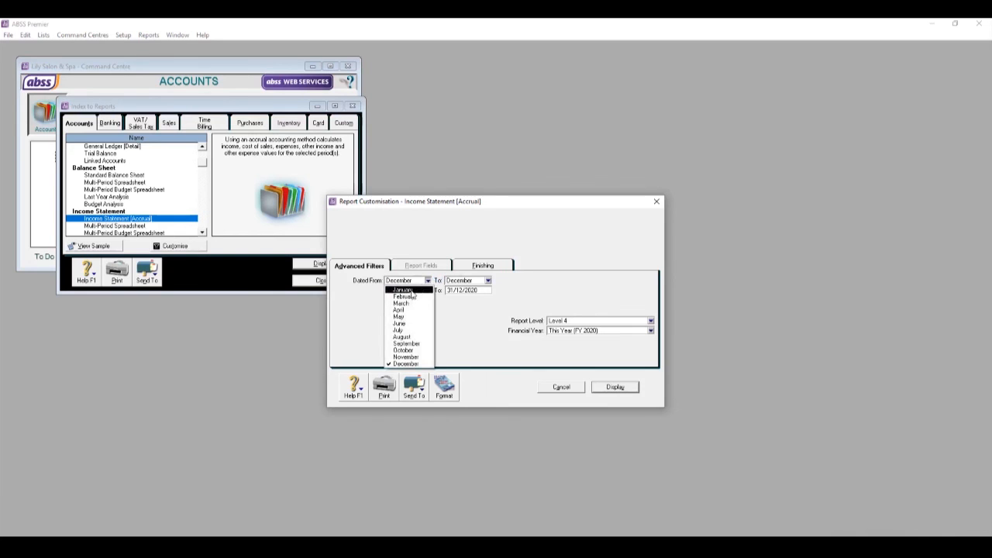
{"action": "left_click", "coordinate": [403, 292]}
{"action": "left_click", "coordinate": [428, 280]}
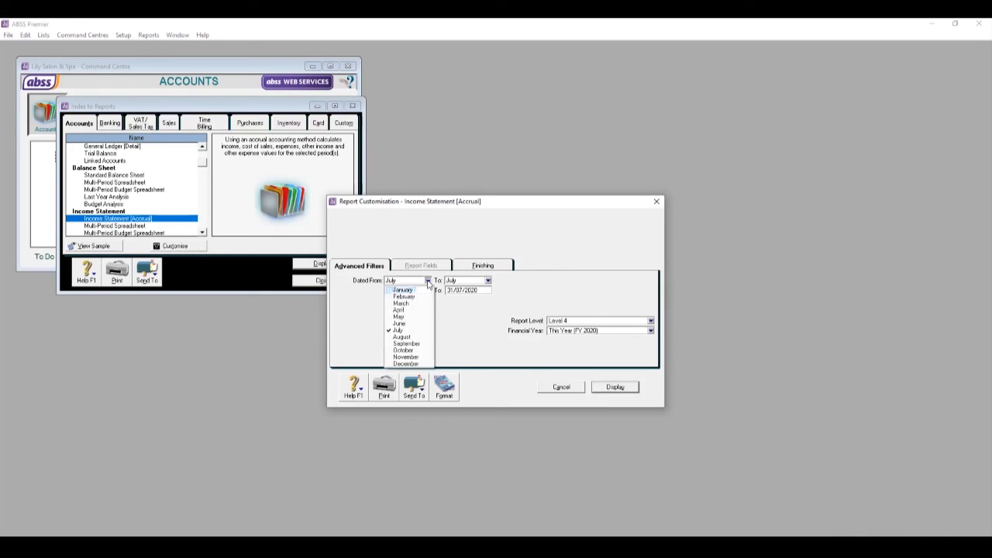
{"action": "left_click", "coordinate": [409, 291]}
{"action": "left_click", "coordinate": [489, 281]}
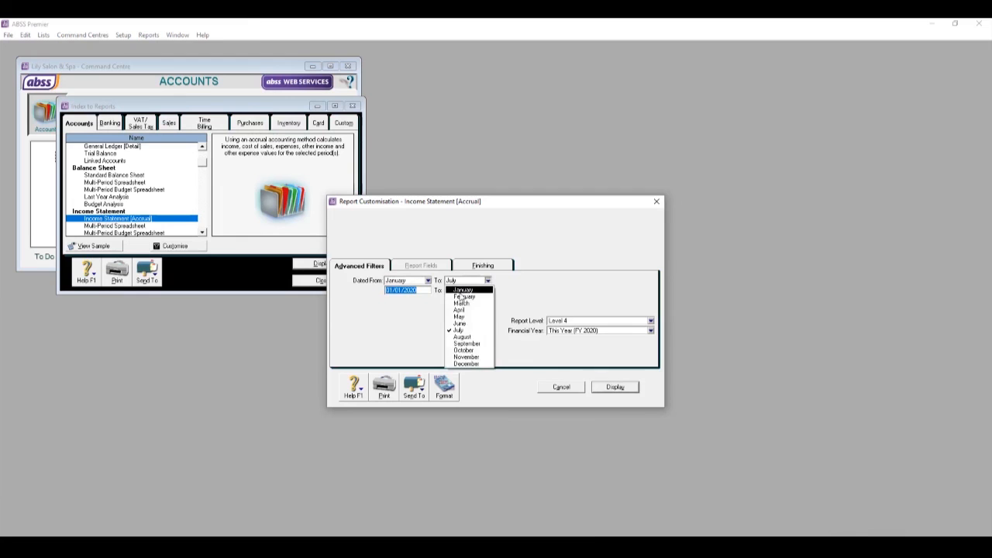
{"action": "left_click", "coordinate": [464, 289]}
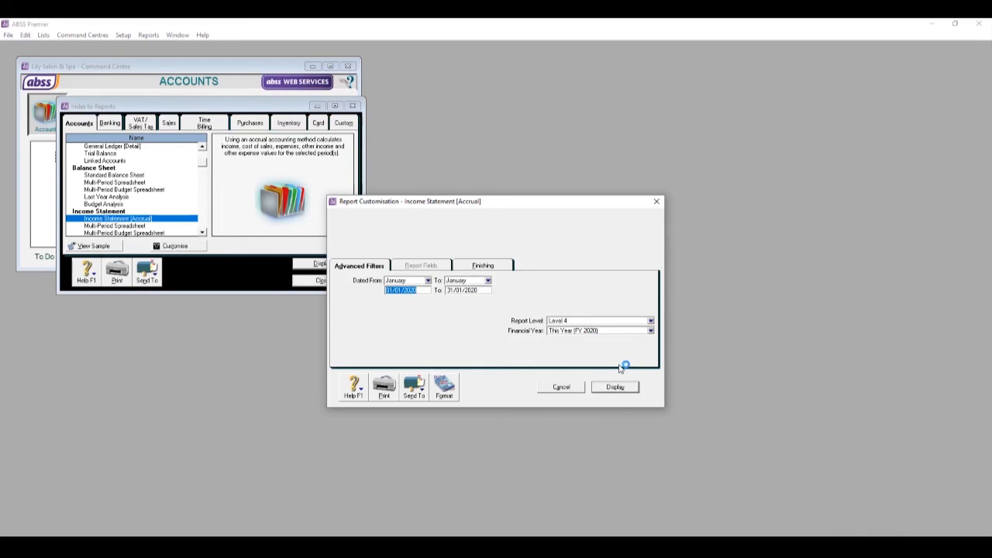
{"action": "left_click", "coordinate": [617, 386]}
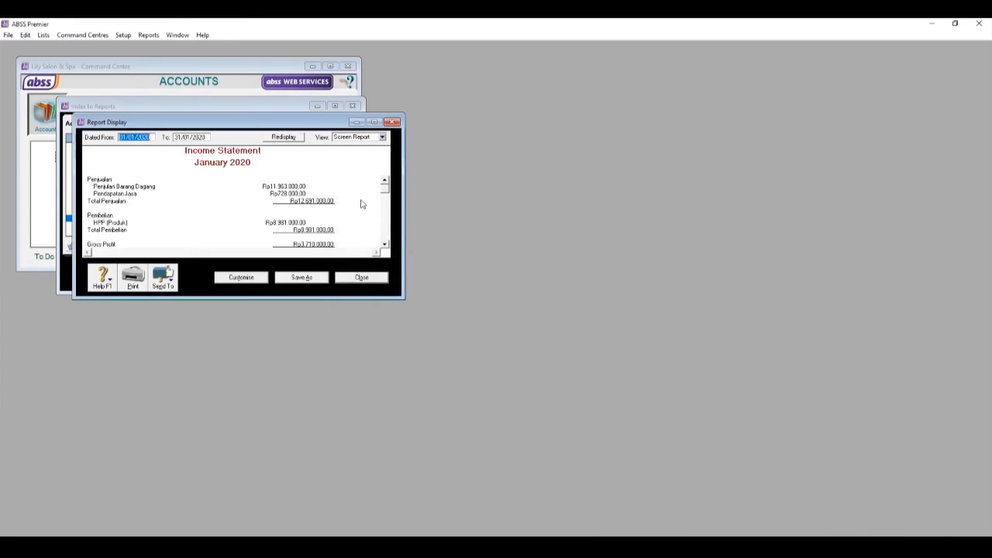
{"action": "left_click_drag", "start_coordinate": [404, 300], "coordinate": [551, 537]}
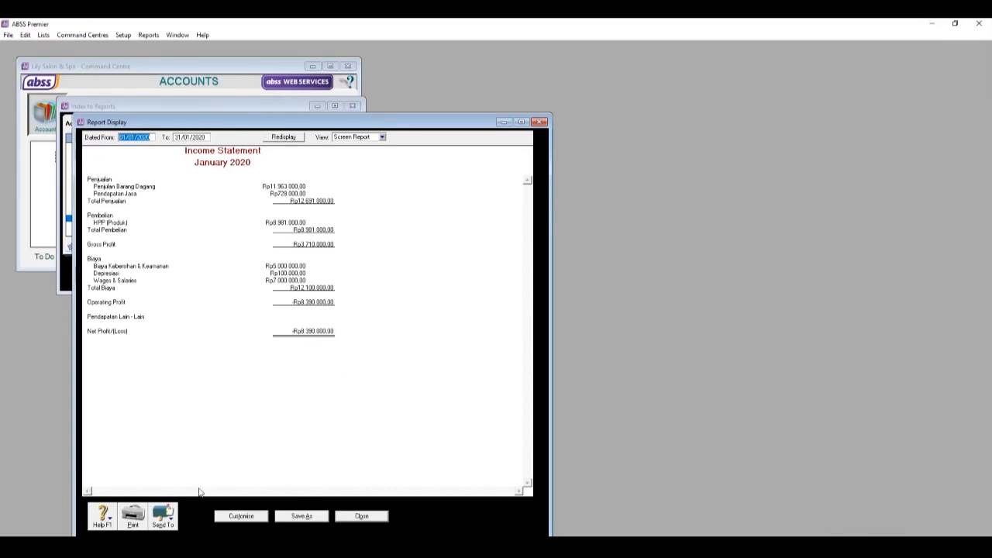
Export the income statement as a PDF named "Income Statement [Accrual]" in the REPORT folder and close the report
{"action": "left_click", "coordinate": [169, 517]}
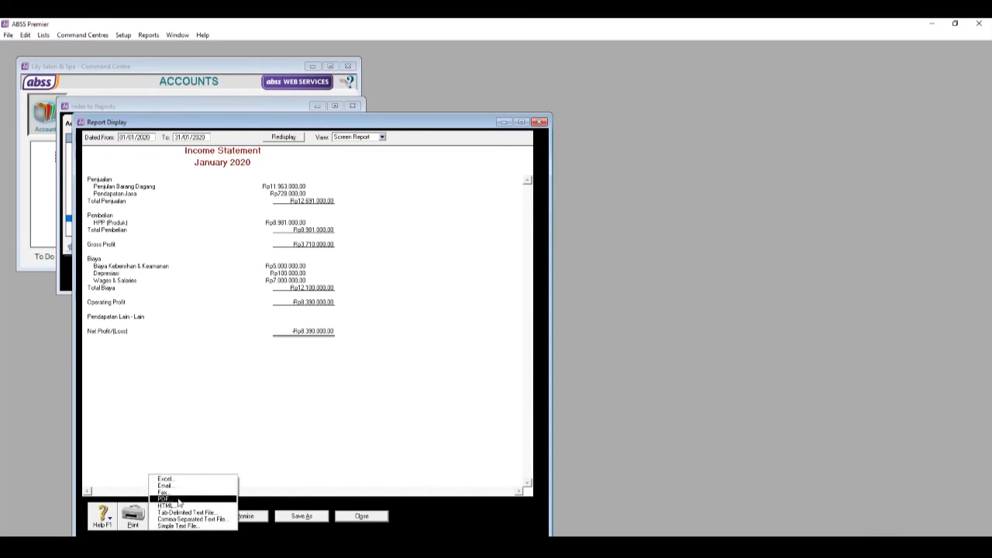
{"action": "left_click", "coordinate": [252, 478]}
{"action": "left_click", "coordinate": [177, 516]}
{"action": "left_click", "coordinate": [172, 498]}
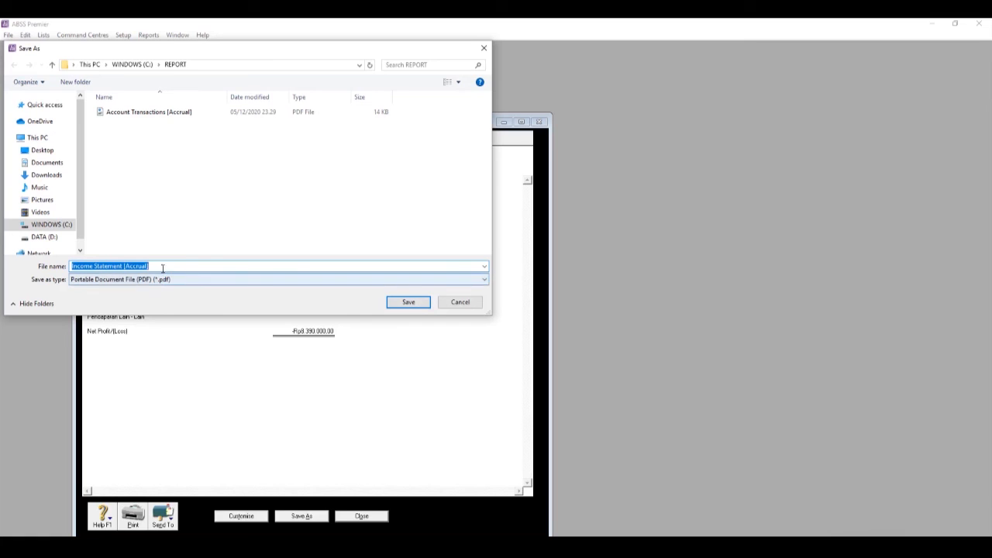
{"action": "left_click", "coordinate": [408, 302]}
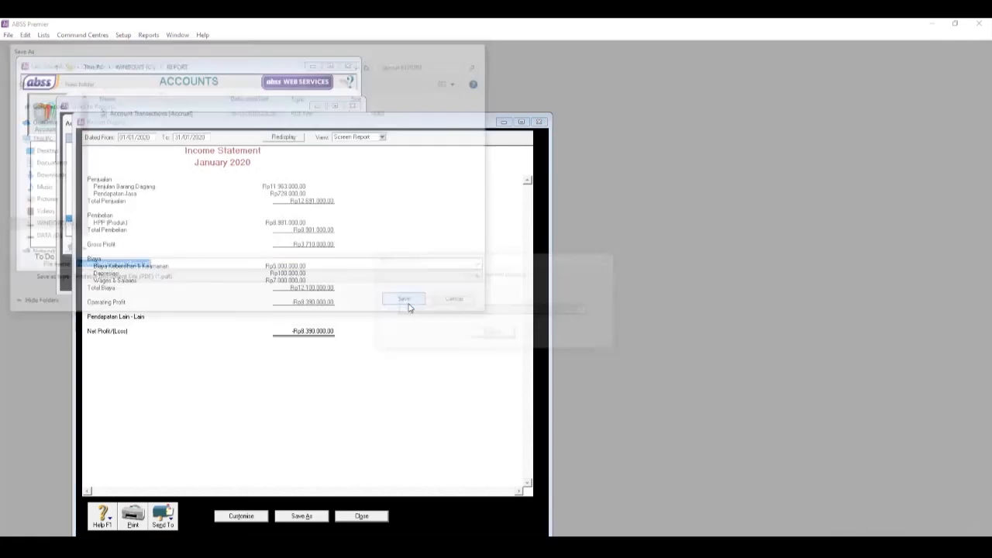
{"action": "left_click", "coordinate": [380, 515]}
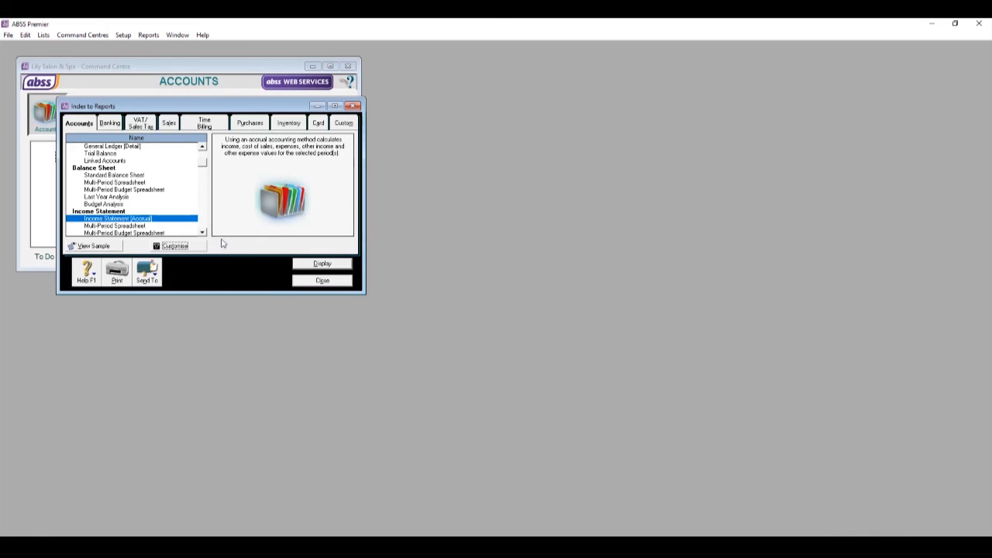
Close and reopen the index to reports, and open the customisation of the Standard Balance Sheet report
{"action": "left_click", "coordinate": [353, 106]}
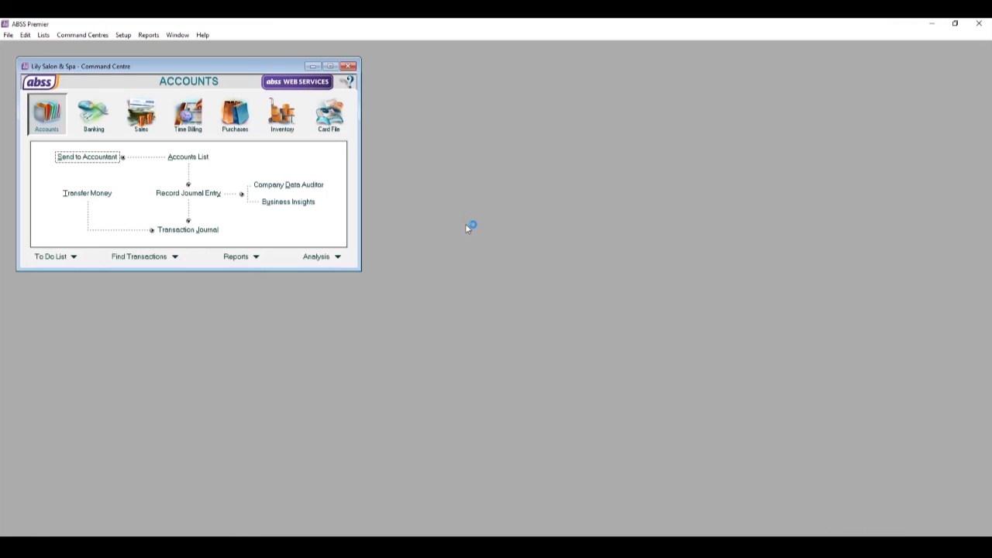
{"action": "left_click", "coordinate": [241, 257]}
{"action": "left_click", "coordinate": [239, 261]}
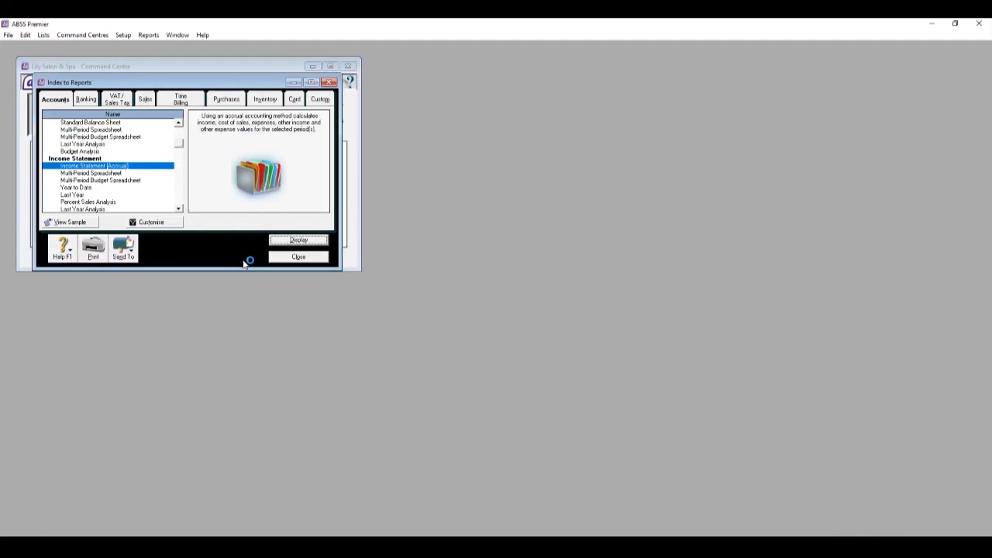
{"action": "scroll", "coordinate": [117, 183], "scroll_direction": "up", "scroll_amount": 4}
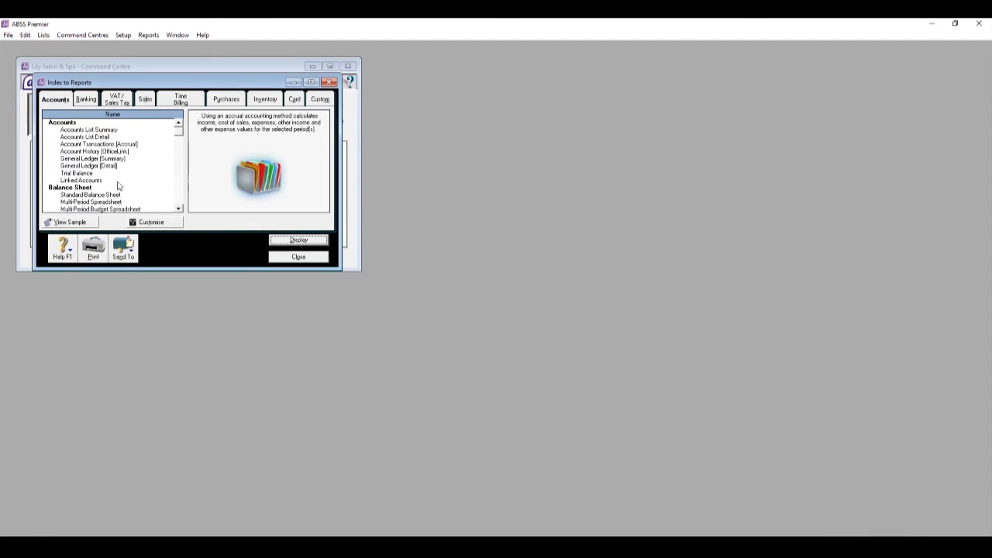
{"action": "left_click", "coordinate": [56, 99]}
{"action": "scroll", "coordinate": [113, 183], "scroll_direction": "down", "scroll_amount": 2}
{"action": "left_click", "coordinate": [116, 152]}
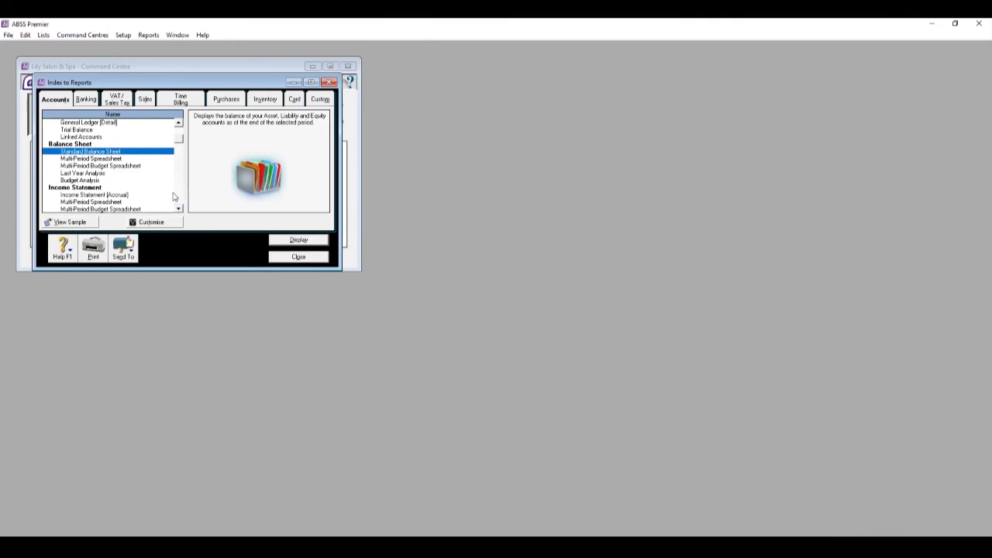
{"action": "left_click", "coordinate": [166, 223]}
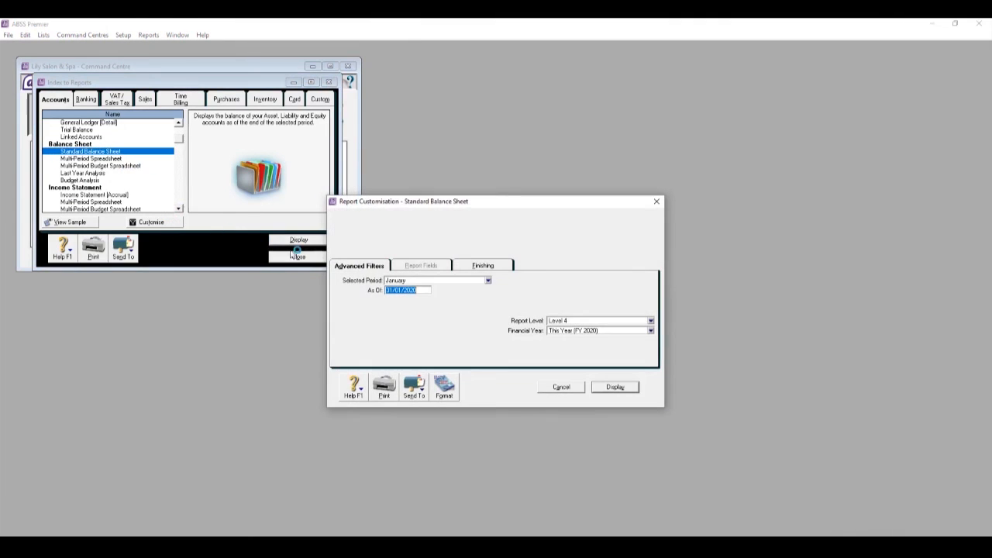
Display the Standard Balance Sheet for January, as of 31/01/2020, and enlarge its window to review it through to the equity total
{"action": "left_click", "coordinate": [489, 282]}
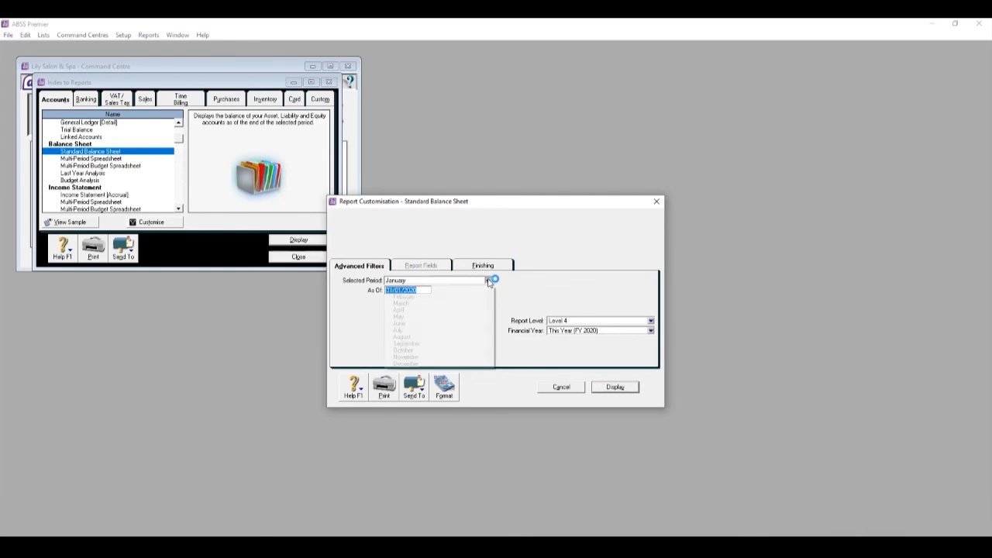
{"action": "left_click", "coordinate": [403, 290]}
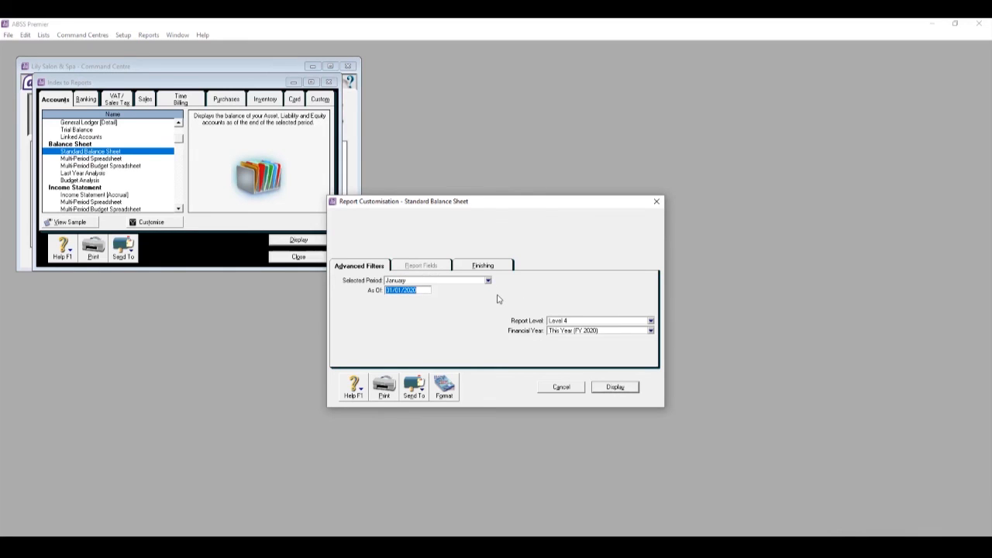
{"action": "left_click", "coordinate": [490, 267]}
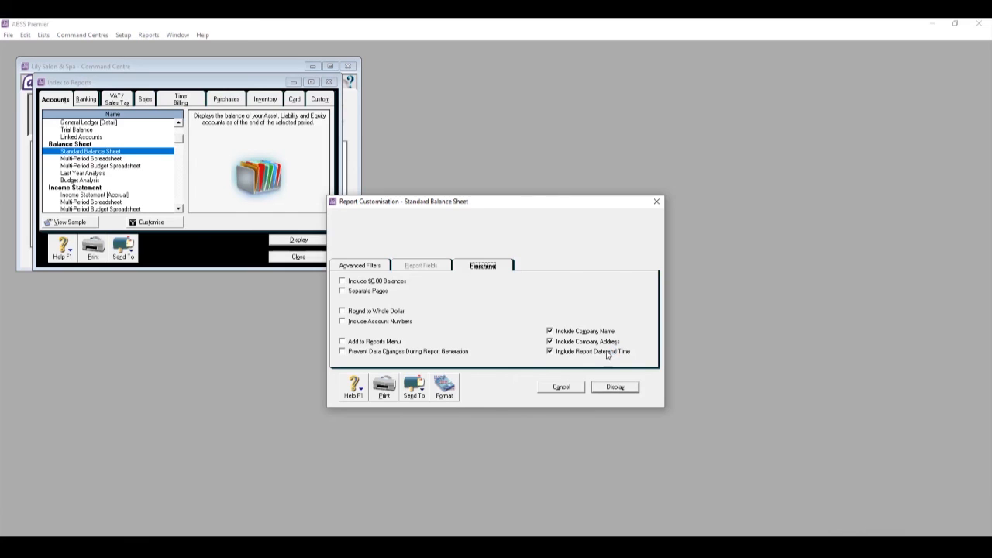
{"action": "left_click", "coordinate": [616, 387]}
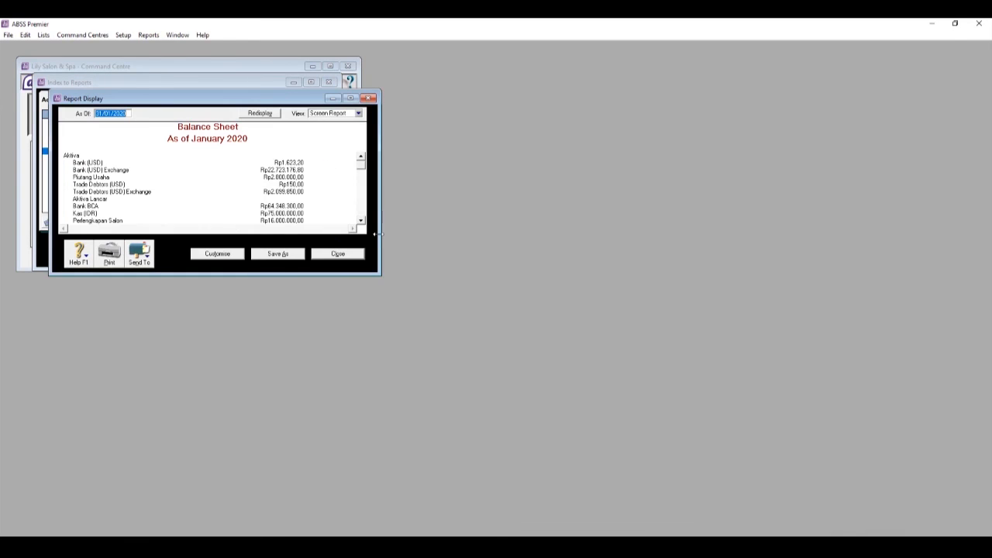
{"action": "left_click_drag", "start_coordinate": [381, 275], "coordinate": [459, 505]}
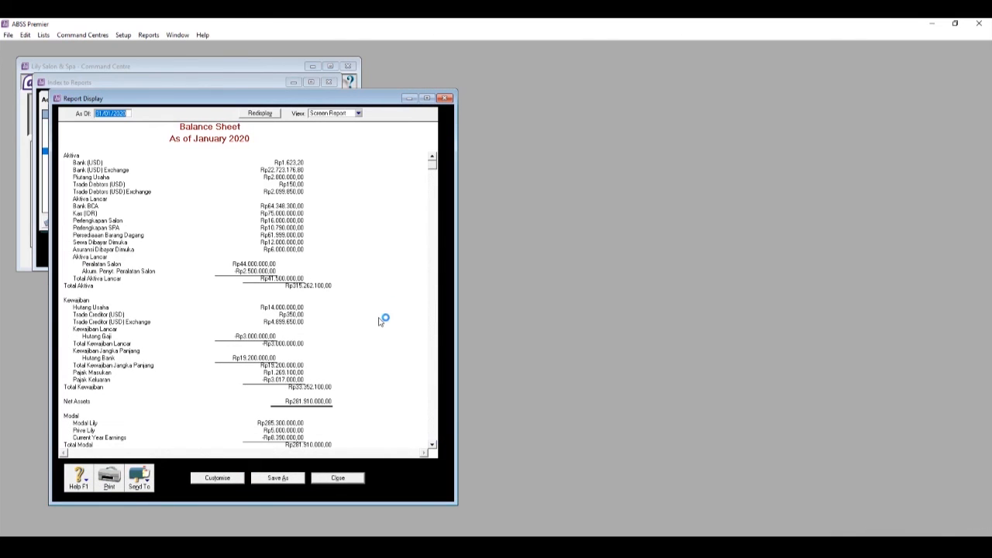
{"action": "scroll", "coordinate": [380, 320], "scroll_direction": "down", "scroll_amount": 1}
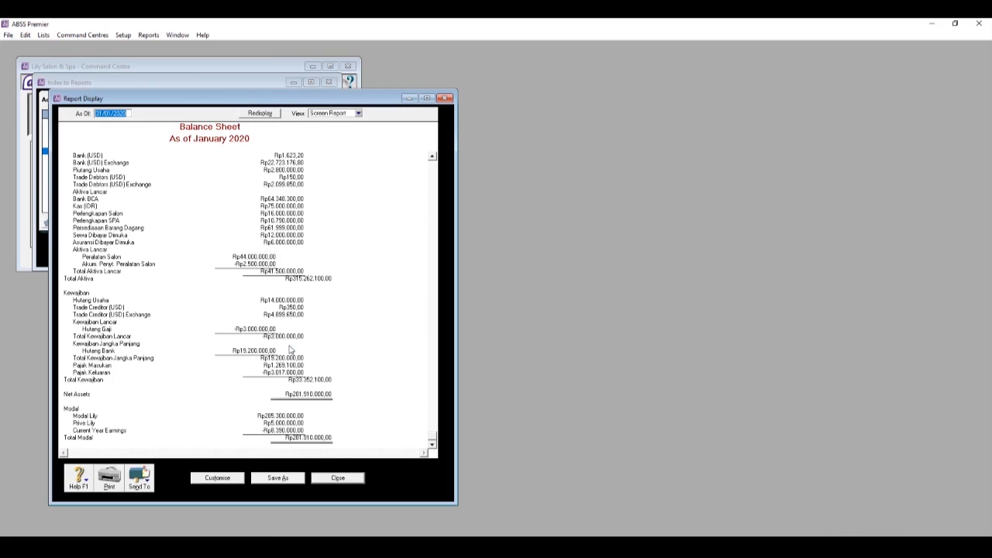
Export the balance sheet as a PDF named "Standard Balance Sheet" in the REPORT folder and close the report display
{"action": "left_click", "coordinate": [139, 479]}
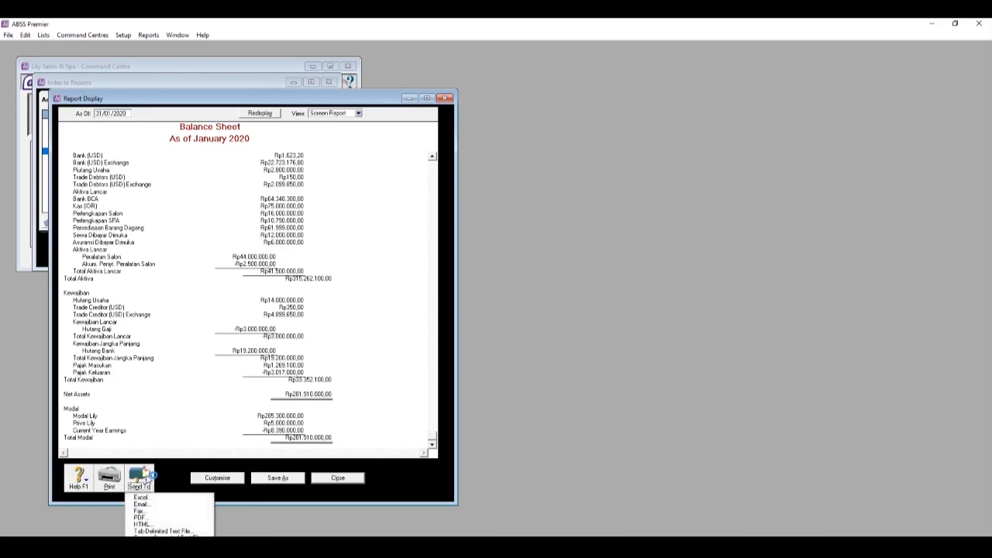
{"action": "left_click", "coordinate": [136, 518]}
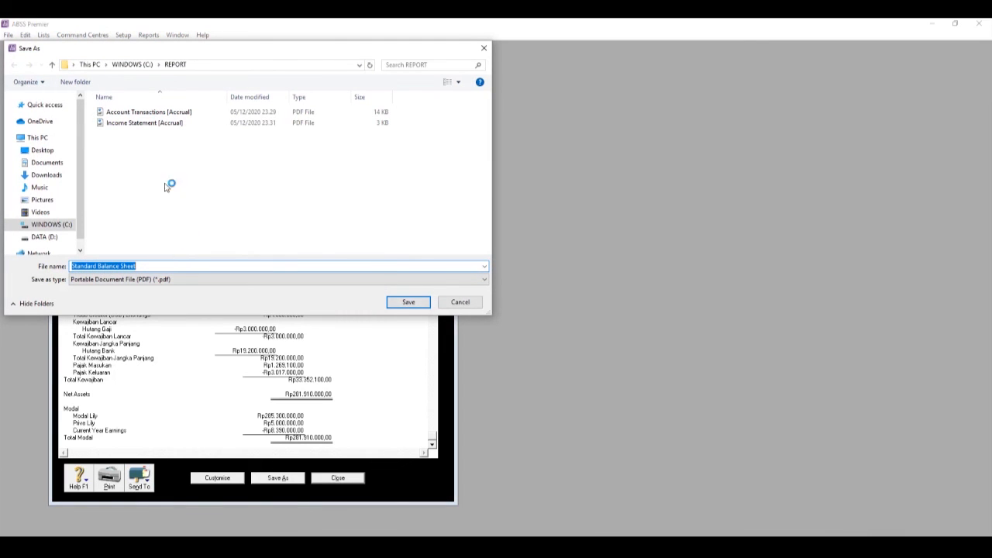
{"action": "left_click", "coordinate": [410, 303]}
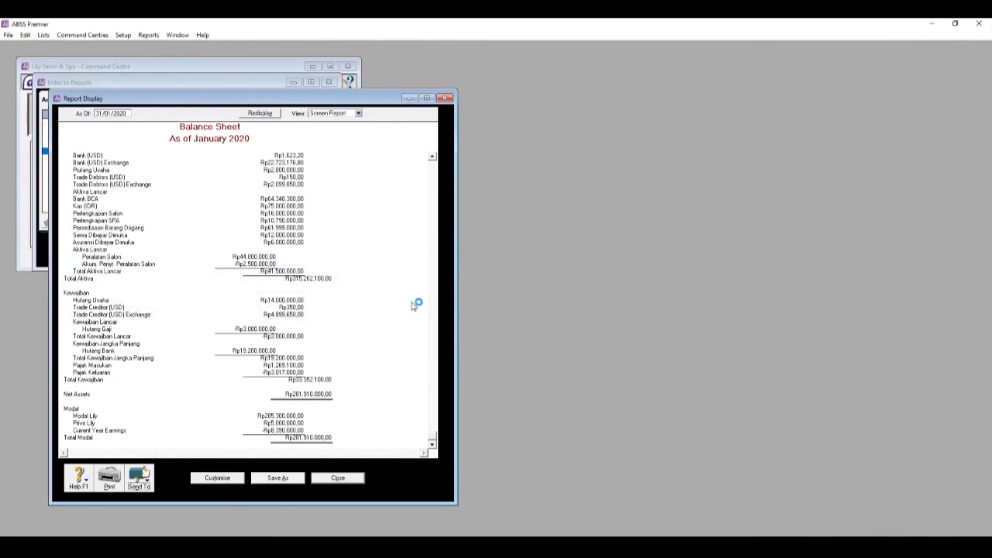
{"action": "left_click", "coordinate": [446, 98]}
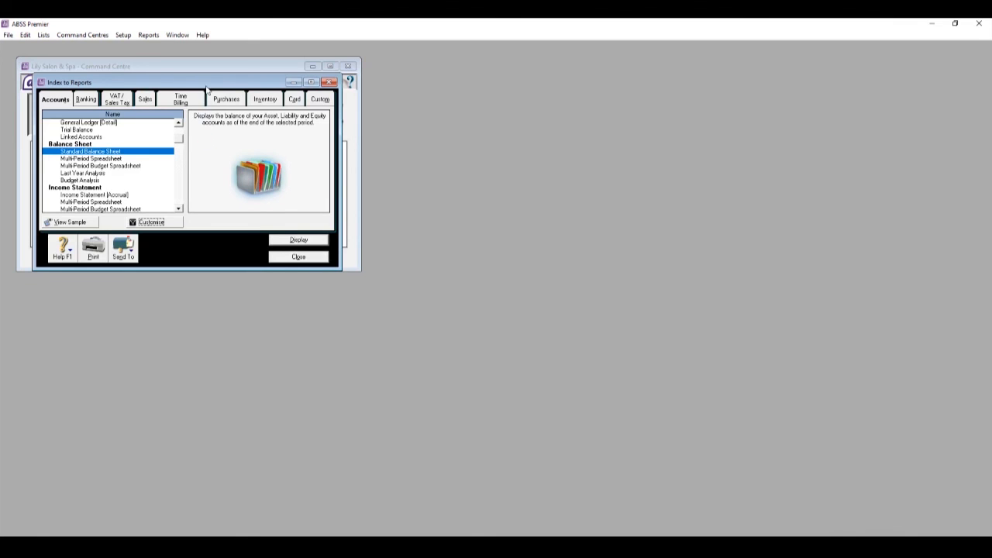
{"action": "left_click_drag", "start_coordinate": [194, 84], "coordinate": [466, 85]}
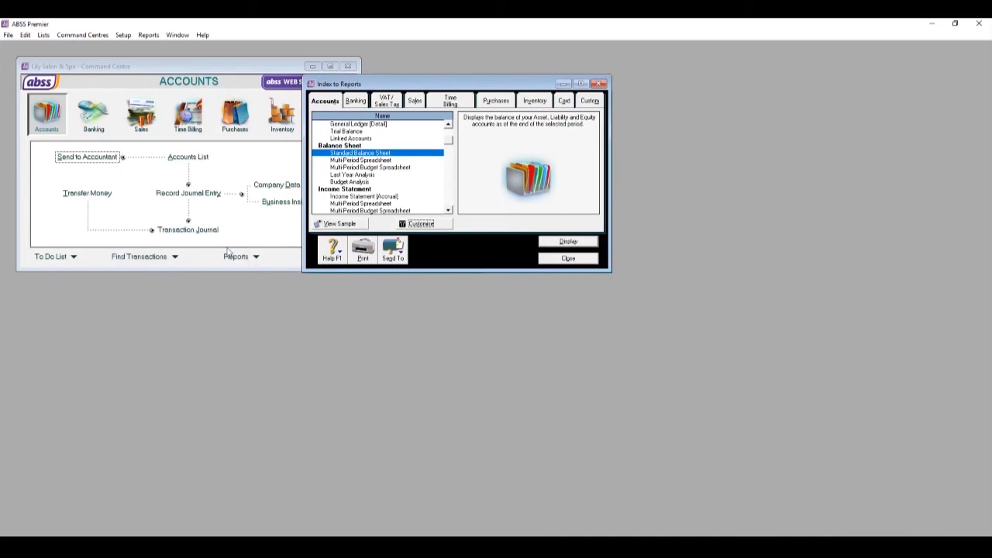
{"action": "left_click_drag", "start_coordinate": [365, 84], "coordinate": [111, 83]}
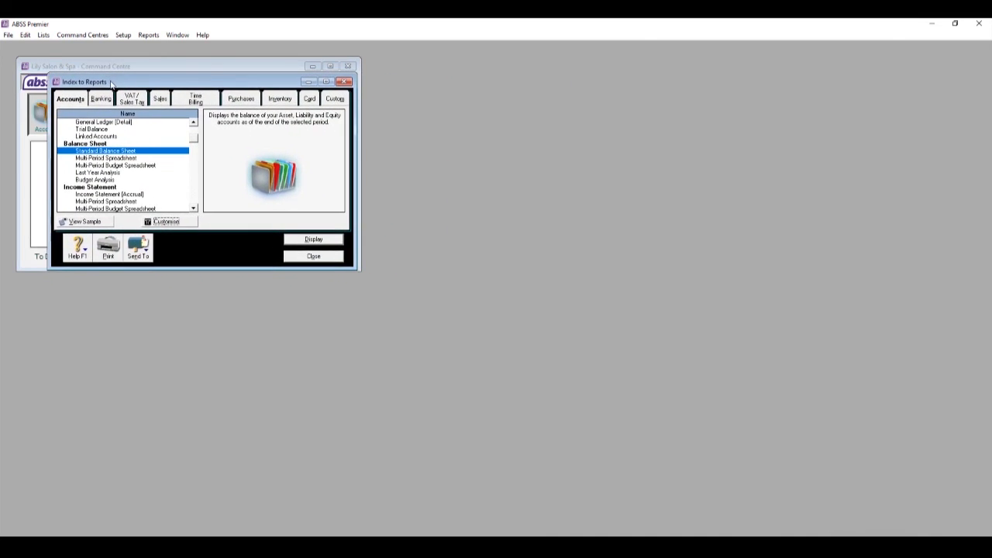
Display the Statement of Cash Flow banking report for January, 01/01/2020 to 31/01/2020, and enlarge its window to show the whole statement
{"action": "left_click", "coordinate": [111, 82]}
{"action": "scroll", "coordinate": [171, 154], "scroll_direction": "down", "scroll_amount": 2}
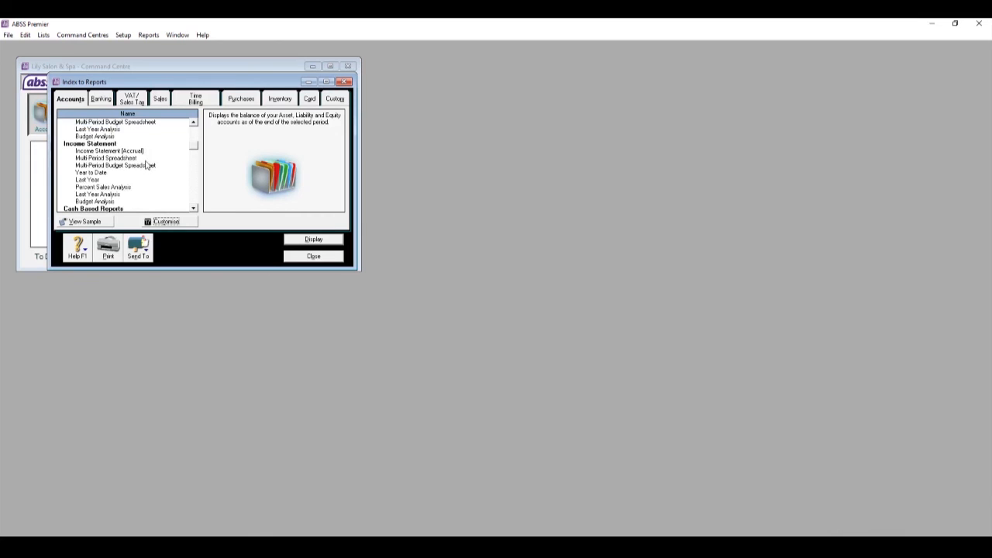
{"action": "scroll", "coordinate": [143, 168], "scroll_direction": "down", "scroll_amount": 1}
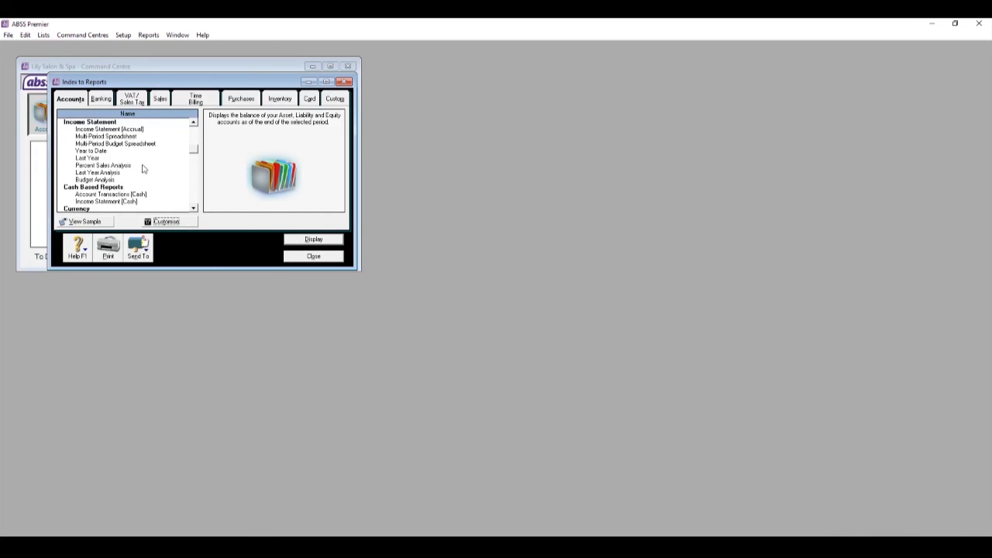
{"action": "left_click", "coordinate": [101, 100]}
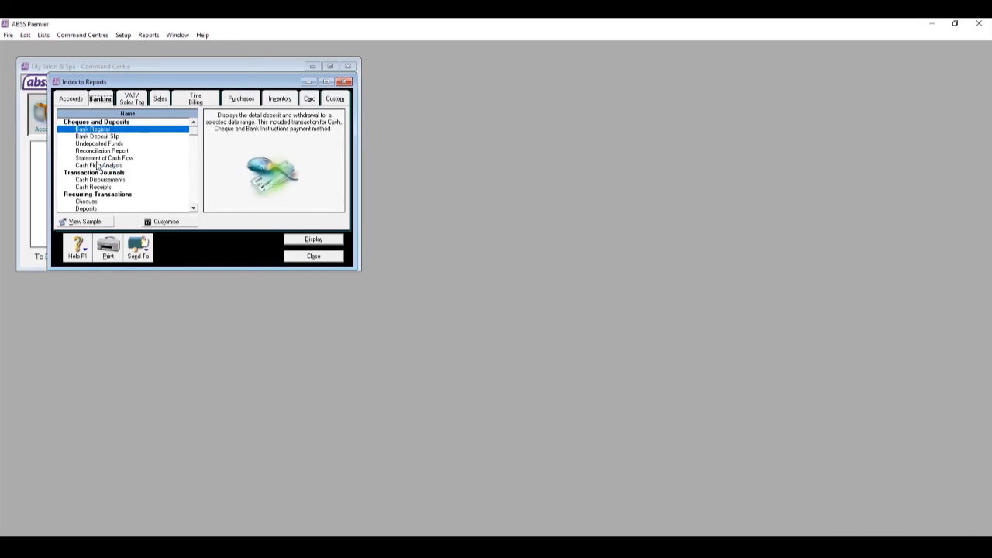
{"action": "left_click", "coordinate": [102, 159]}
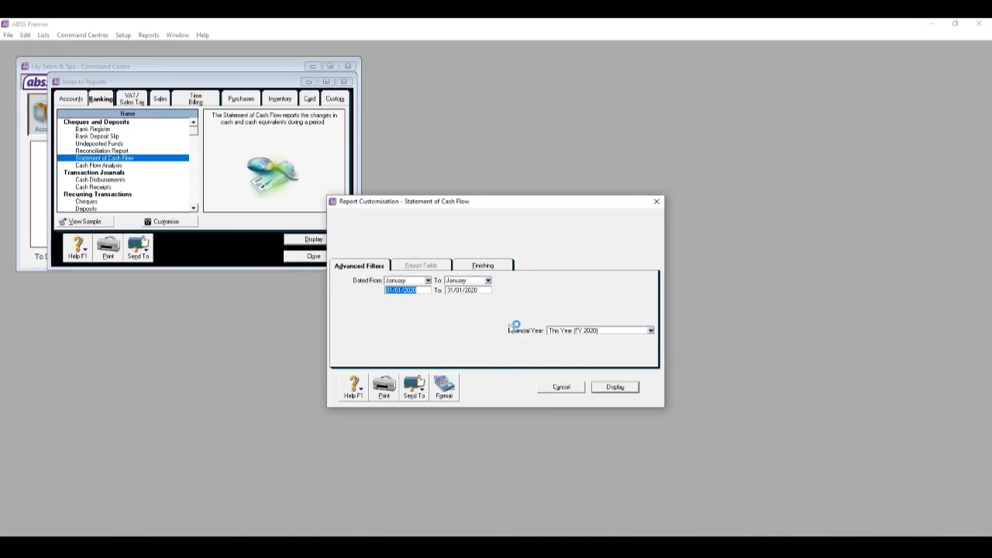
{"action": "left_click", "coordinate": [622, 393]}
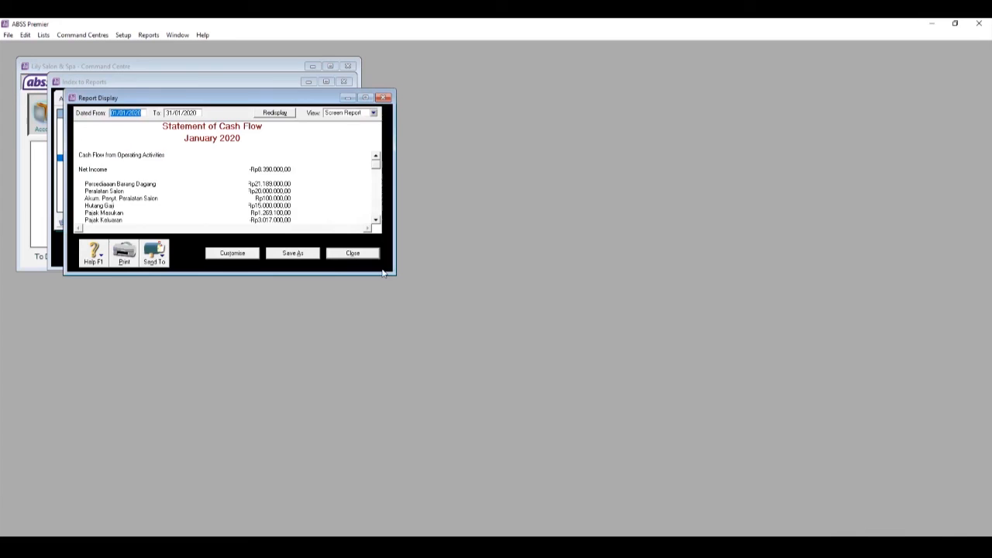
{"action": "left_click_drag", "start_coordinate": [393, 273], "coordinate": [390, 412]}
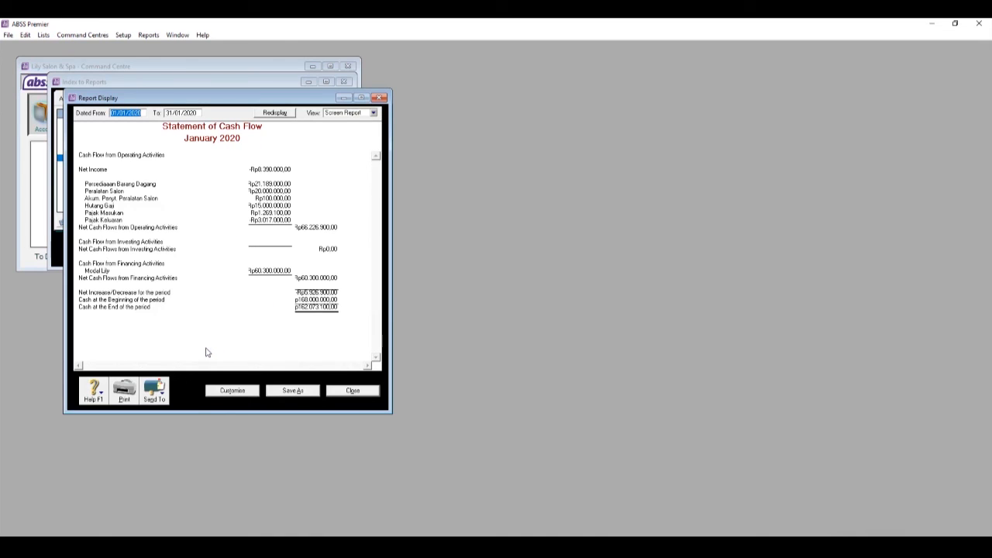
Export the cash flow statement as a PDF named "Statement of Cash Flow" in the REPORT folder, then close the report and the report index
{"action": "left_click", "coordinate": [159, 392]}
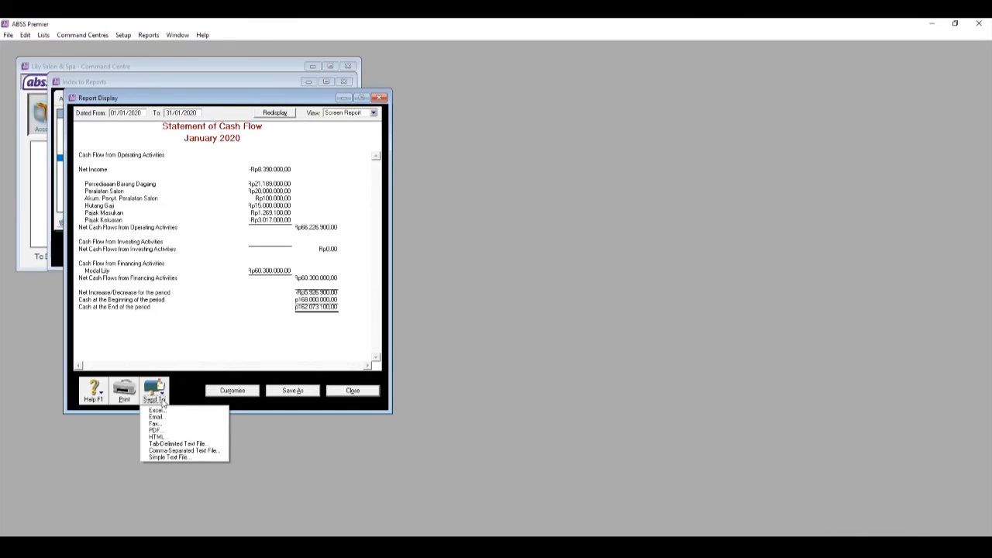
{"action": "left_click", "coordinate": [172, 430]}
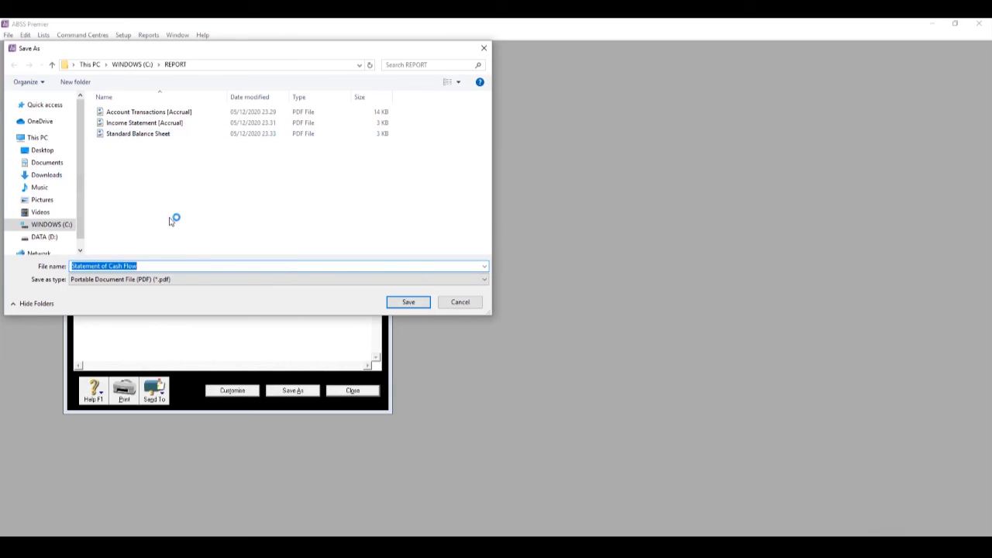
{"action": "left_click", "coordinate": [193, 266]}
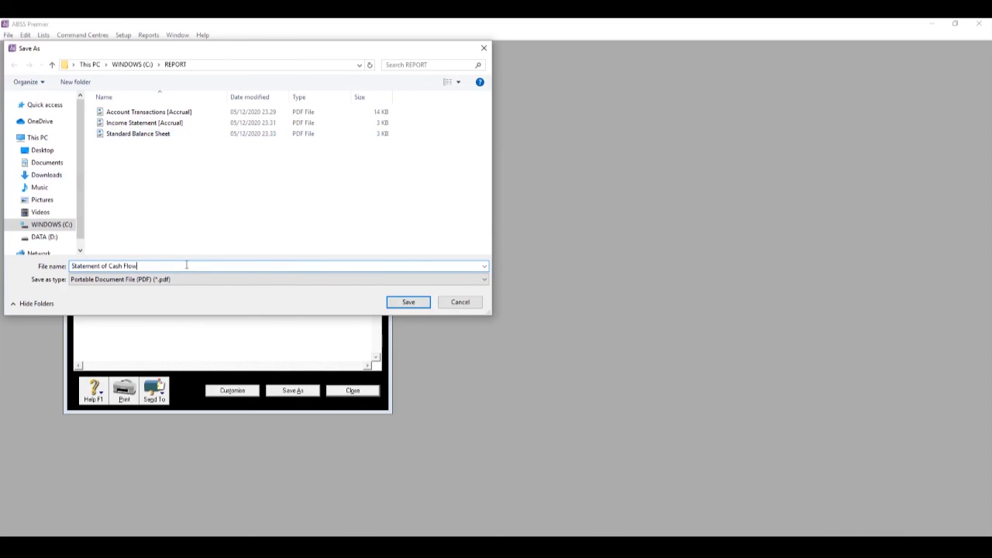
{"action": "left_click", "coordinate": [411, 301]}
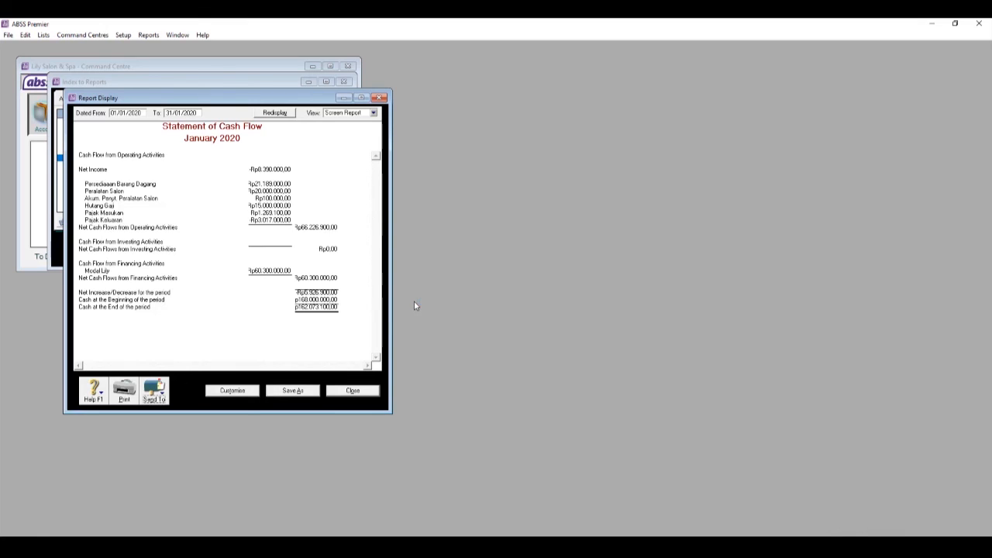
{"action": "left_click", "coordinate": [380, 98]}
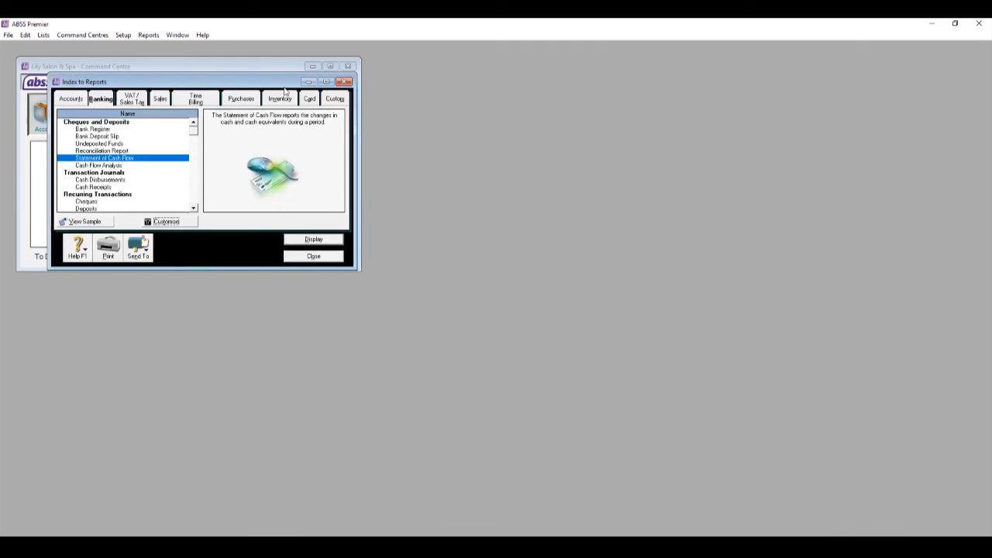
{"action": "left_click", "coordinate": [345, 82]}
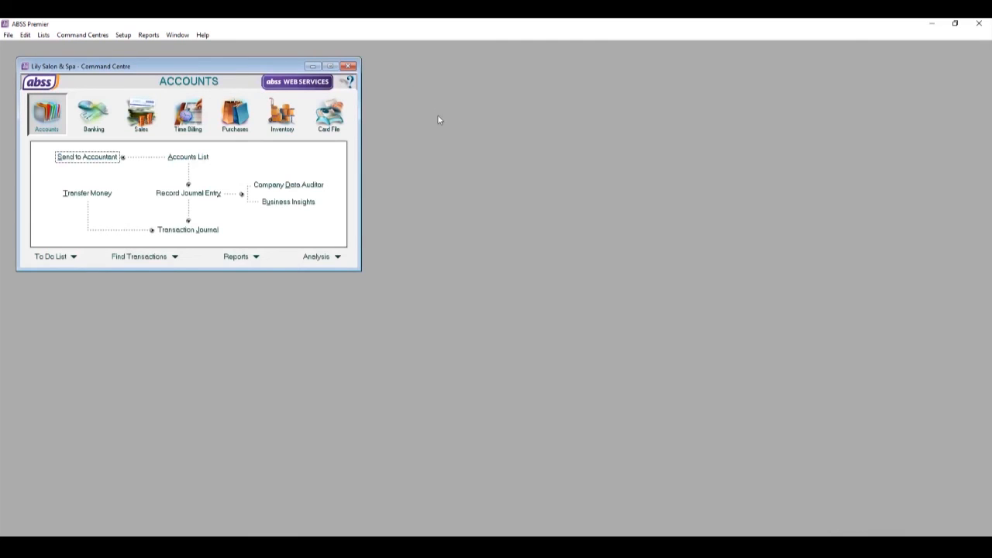